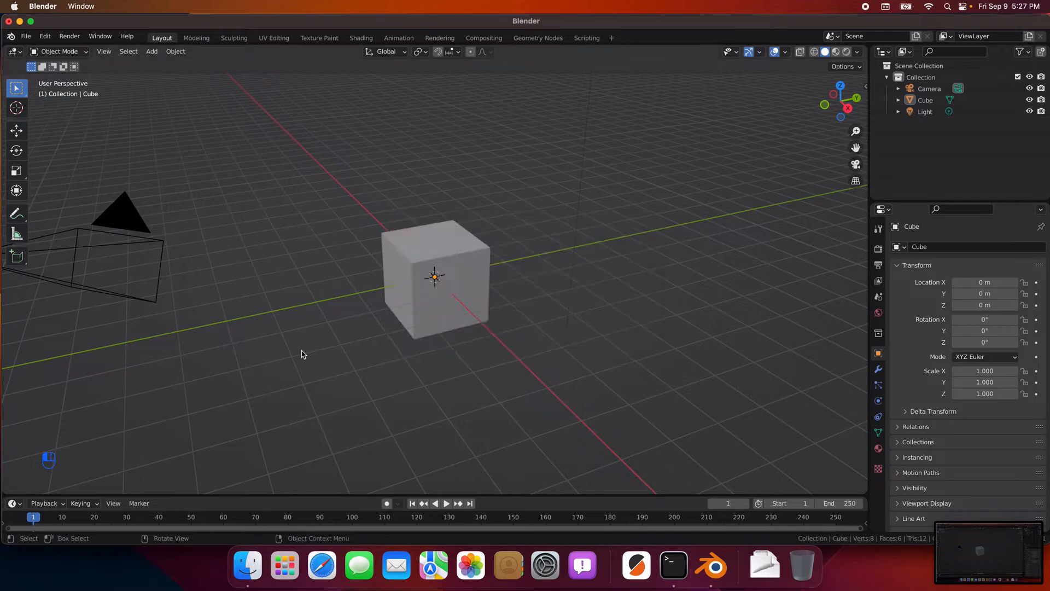
Step: Delete the default cube from the scene
scroll(435, 274, up, 2)
scroll(443, 306, down, 4)
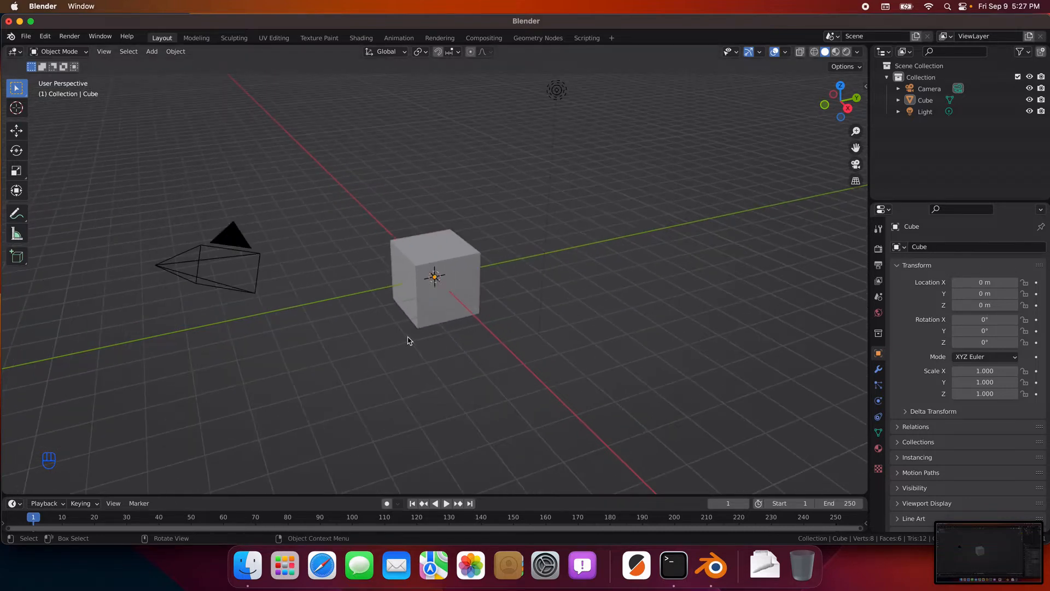
middle_drag(407, 341, 464, 335)
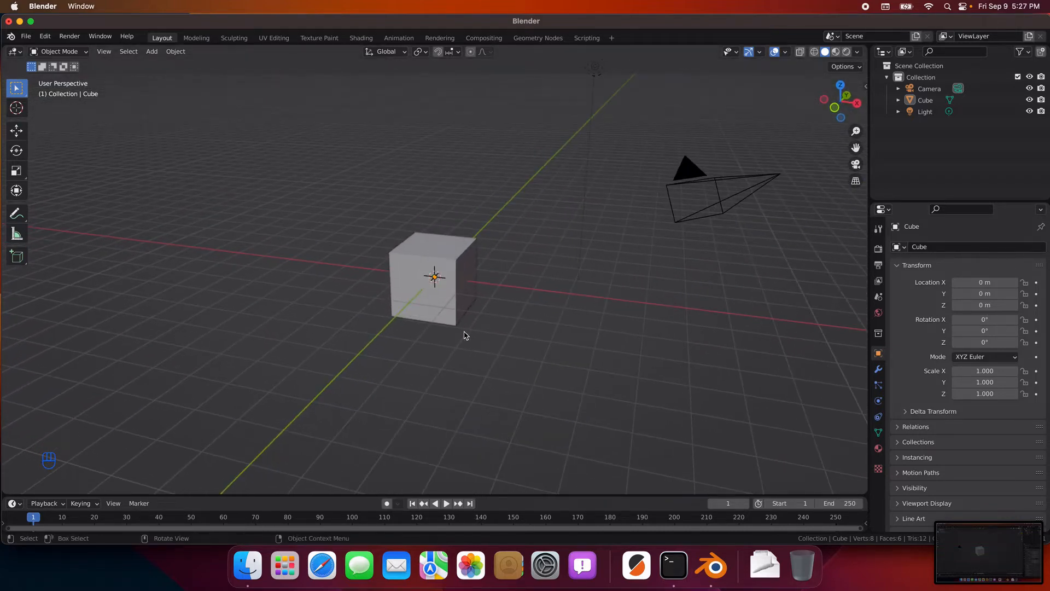
scroll(427, 344, up, 2)
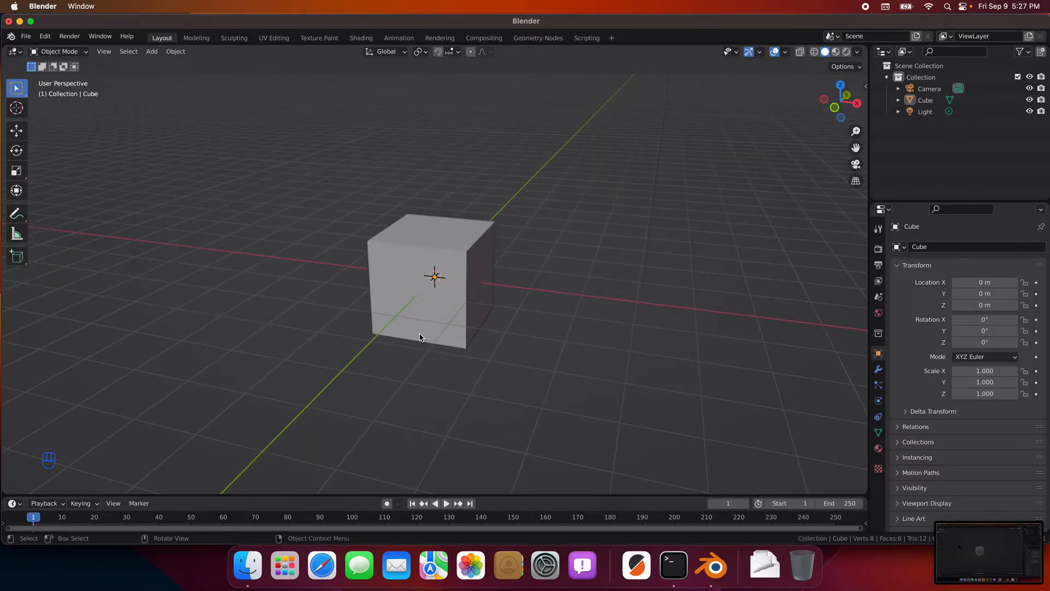
click(469, 281)
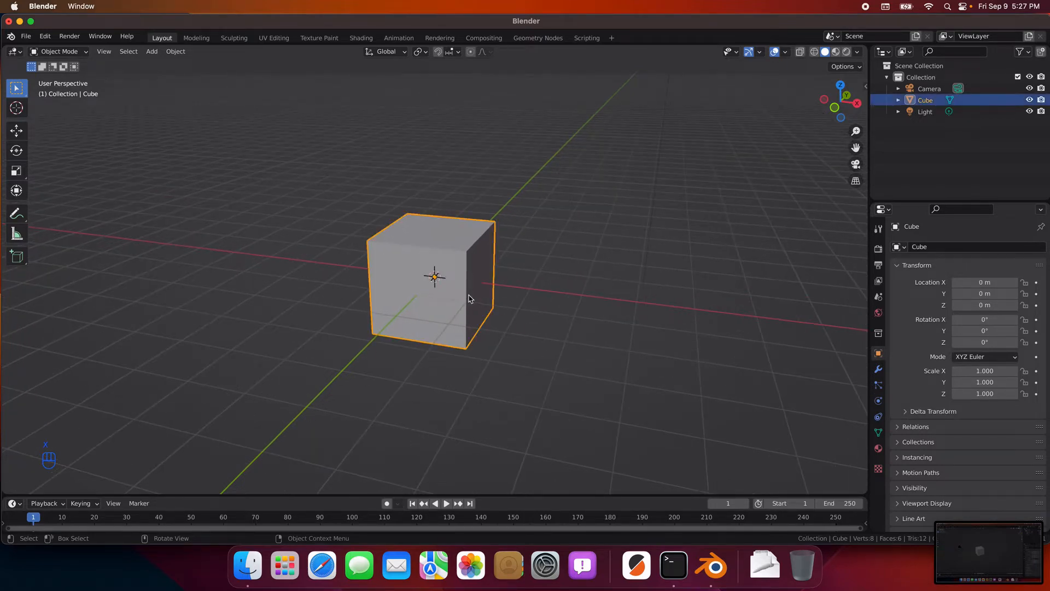
key(x)
key(x)
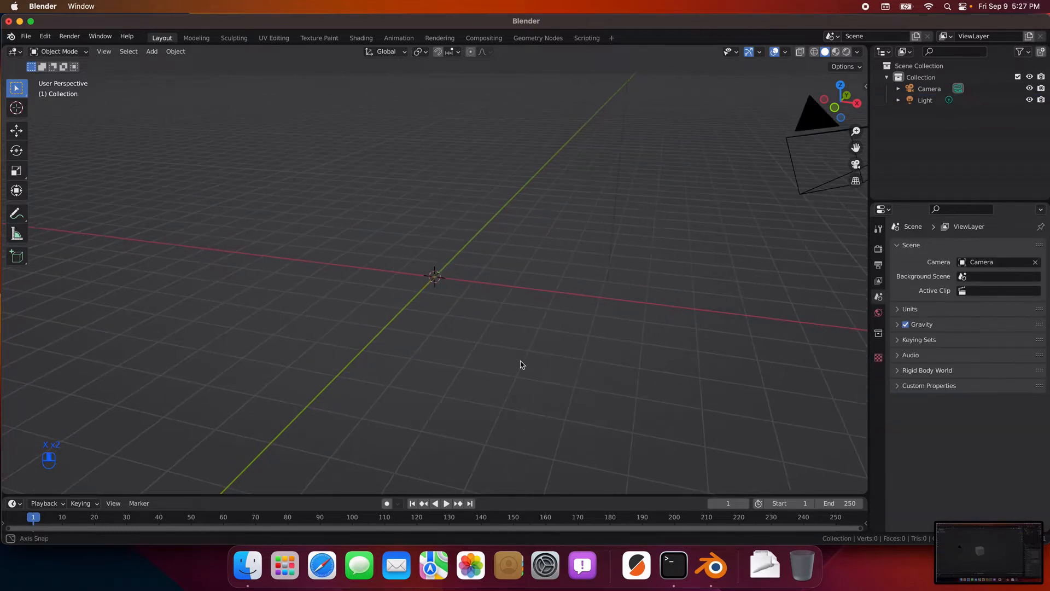
Step: Add a metaball of type Ball at the origin and scale it uniformly to about 3
middle_drag(521, 365, 492, 366)
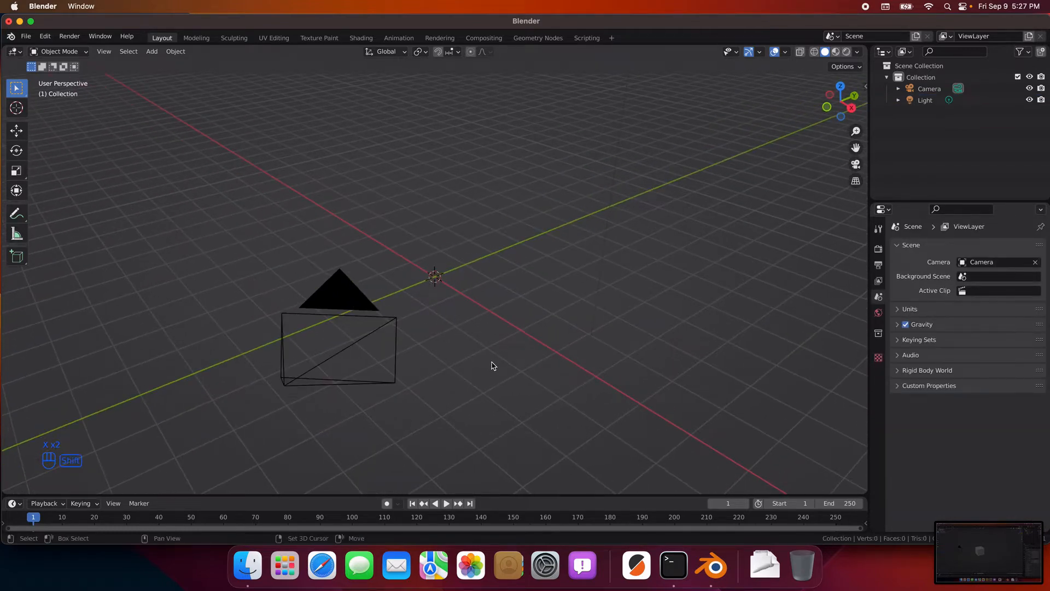
key(shift+a)
mouse_move(451, 350)
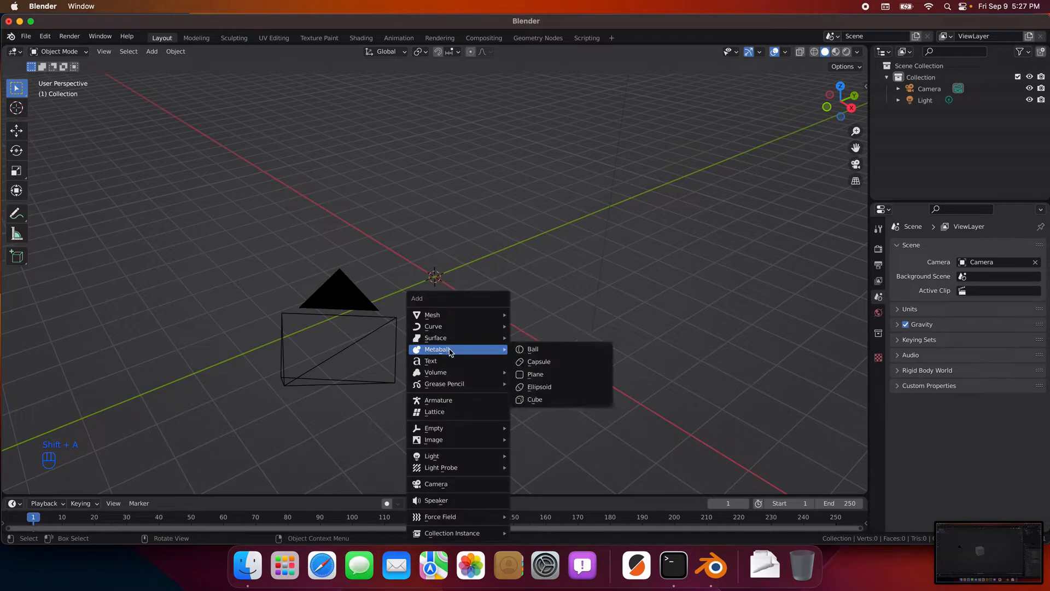
click(529, 350)
key(s)
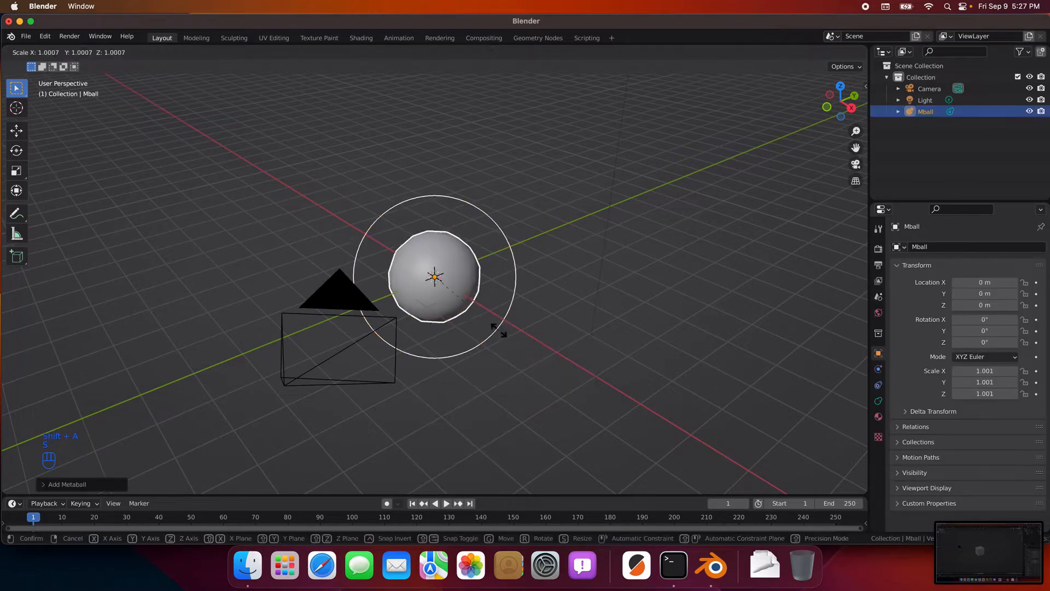
click(686, 306)
Step: Duplicate the metaball in place and move the copy along the positive X axis so the two still blend together
scroll(670, 356, up, 5)
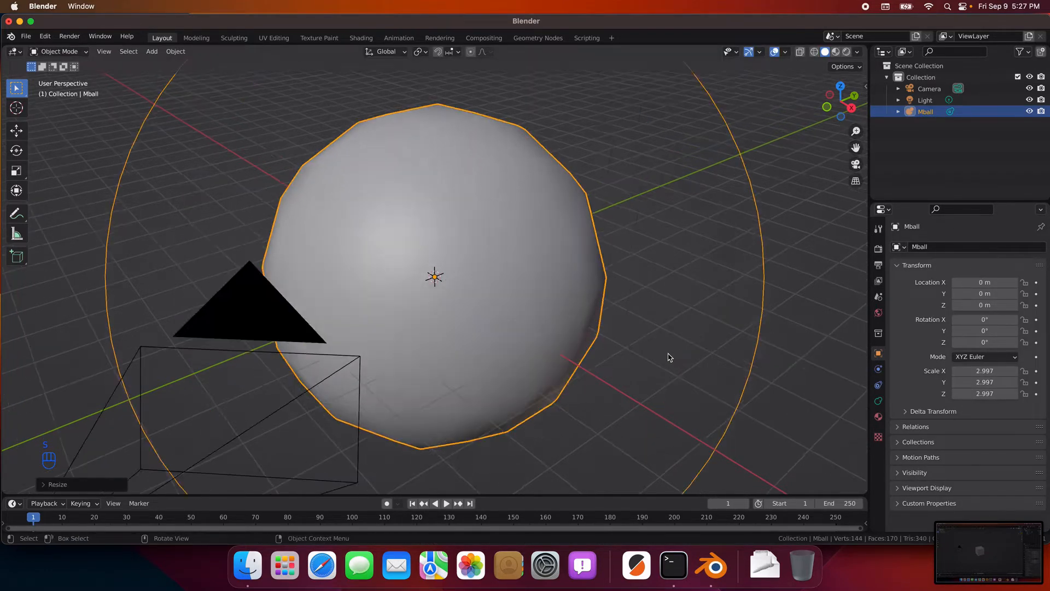
scroll(629, 353, down, 5)
scroll(628, 353, down, 3)
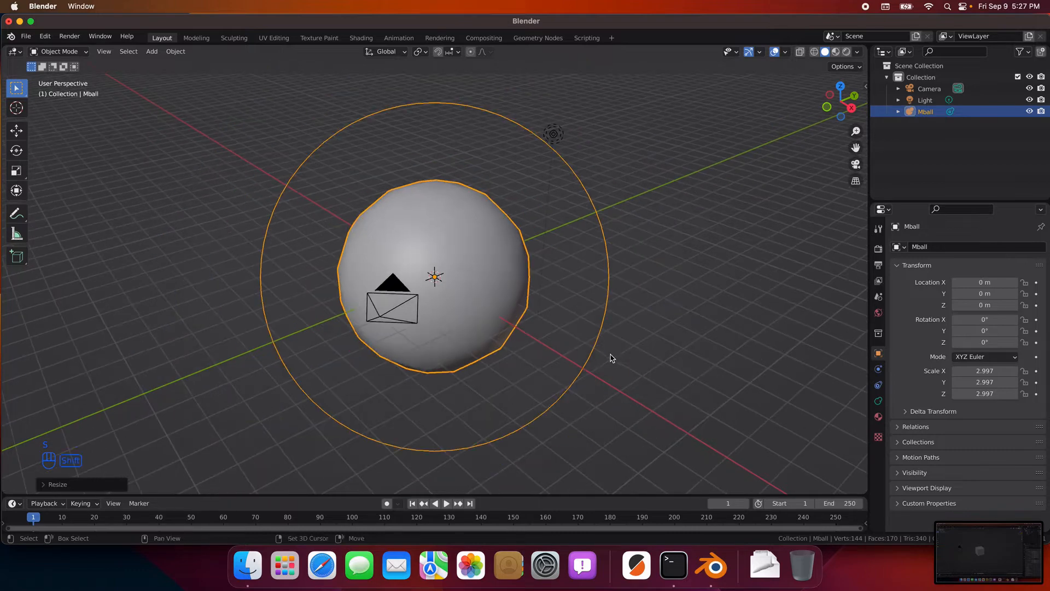
key(shift+d)
key(Escape)
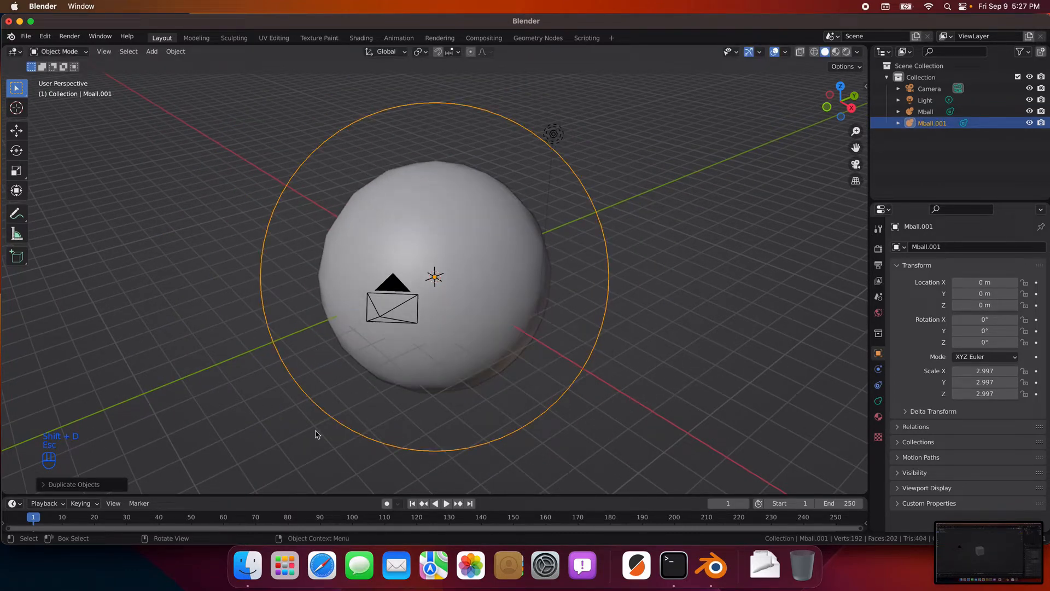
scroll(621, 394, up, 1)
scroll(621, 394, down, 3)
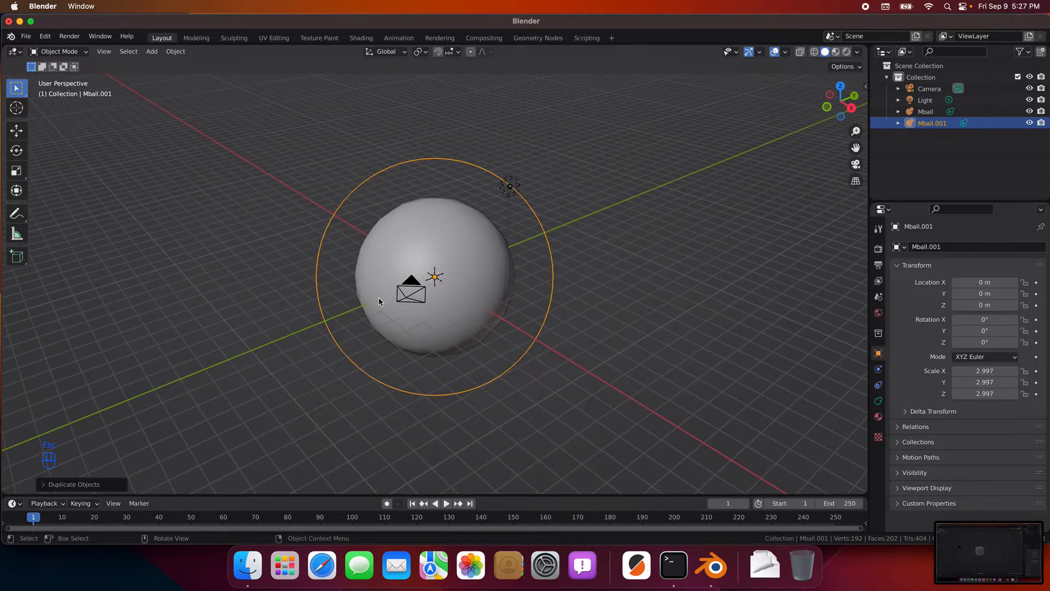
click(25, 130)
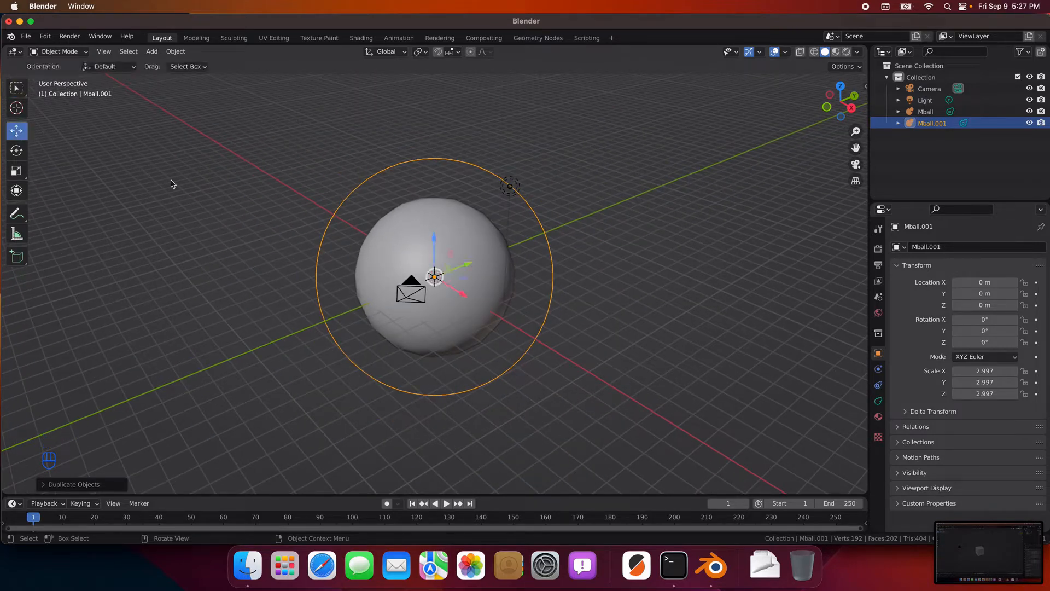
drag(454, 293, 531, 347)
Step: Duplicate the original metaball at the origin and move the copy along the negative X axis, keeping it blended
click(447, 294)
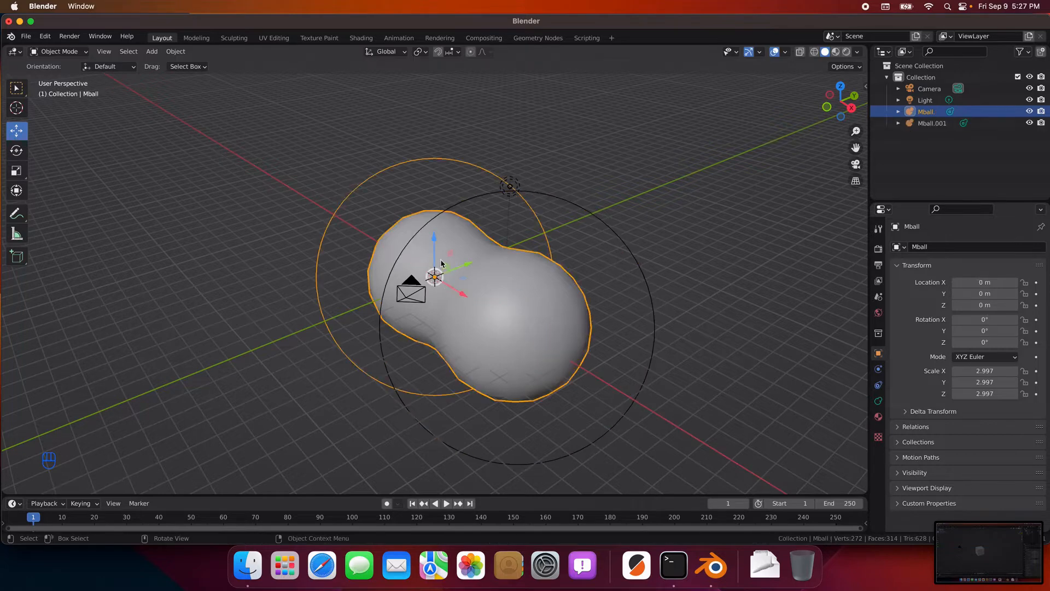
key(shift+d)
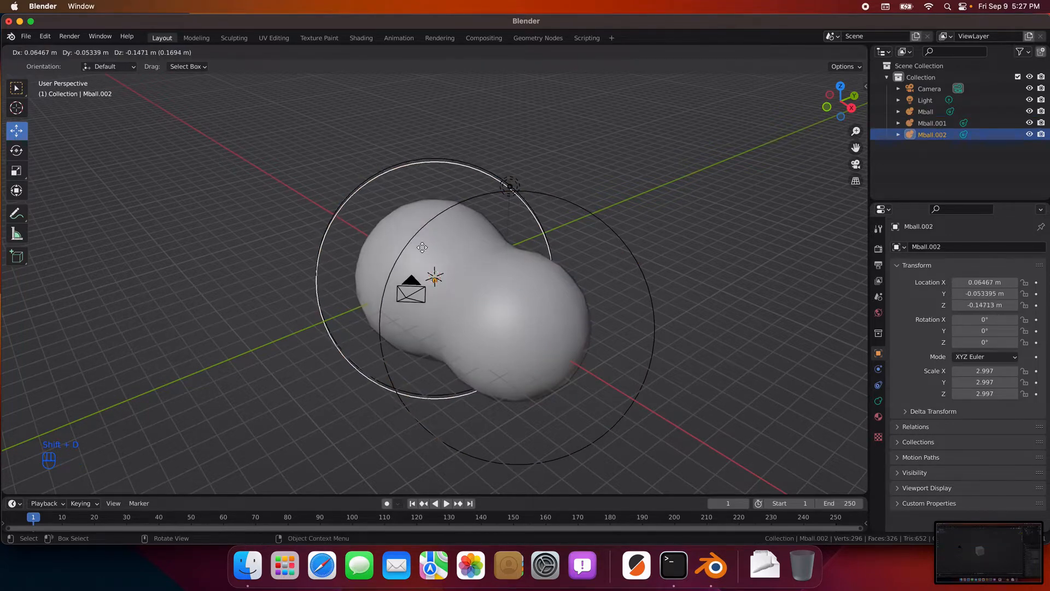
key(Escape)
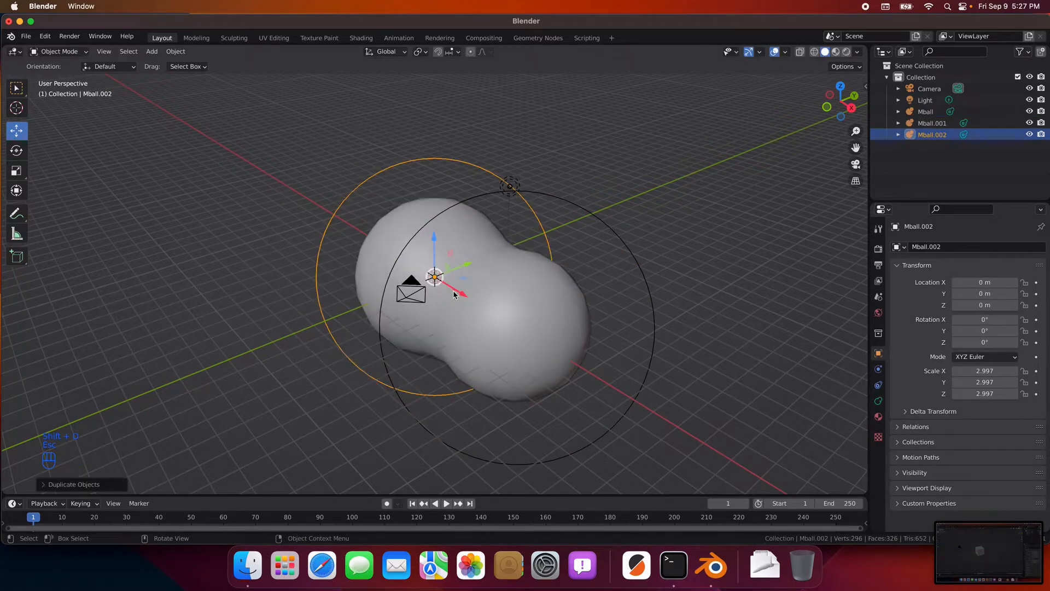
drag(454, 295, 396, 258)
Step: Duplicate the origin metaball once more and move the copy to about -10.8 m on X, extending the row
middle_drag(704, 331, 772, 323)
click(323, 312)
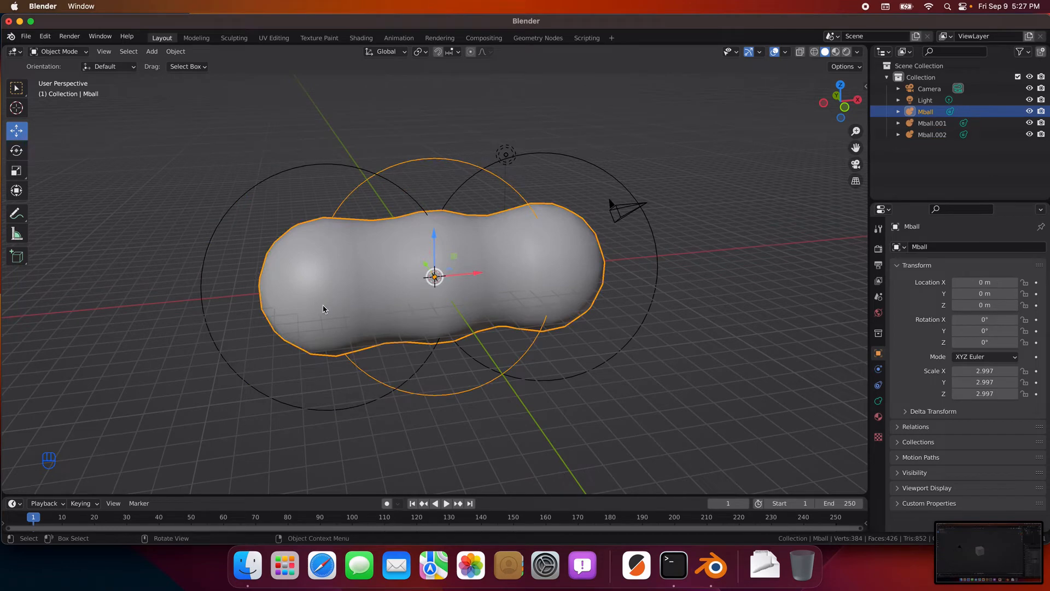
key(shift+d)
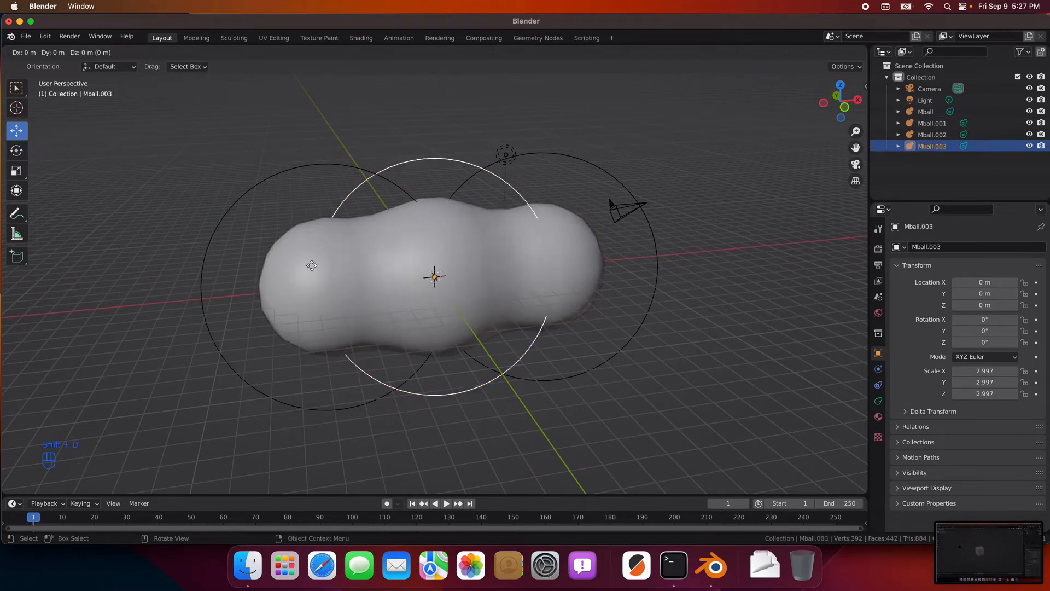
key(Escape)
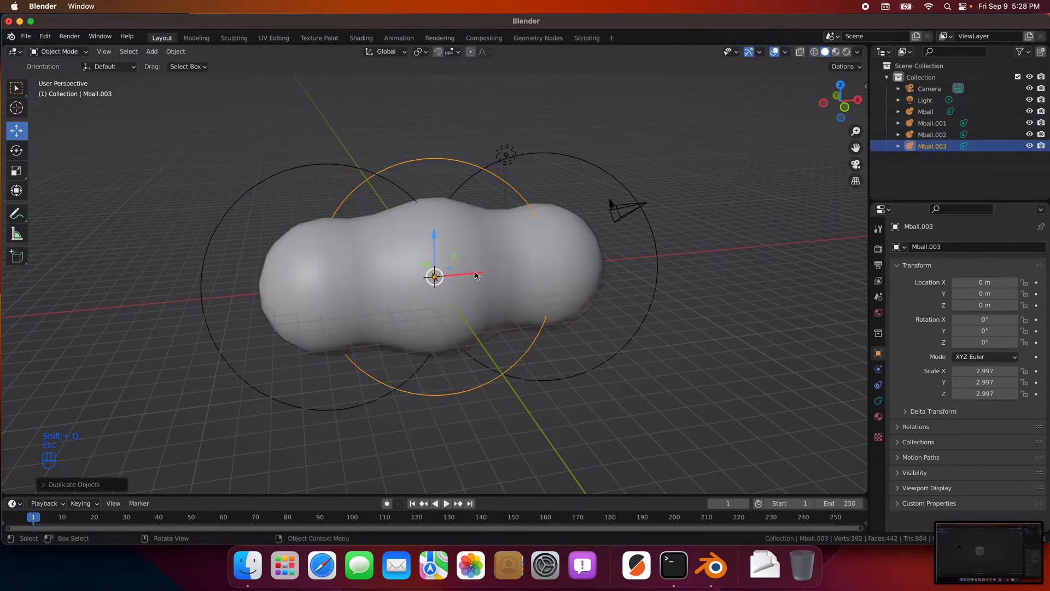
drag(475, 275, 261, 286)
Step: Scale the new end metaball to about 6.16 and move it up to about 2.56 m on Z and outward on X to about -12.5 m
scroll(387, 368, up, 3)
scroll(378, 368, down, 6)
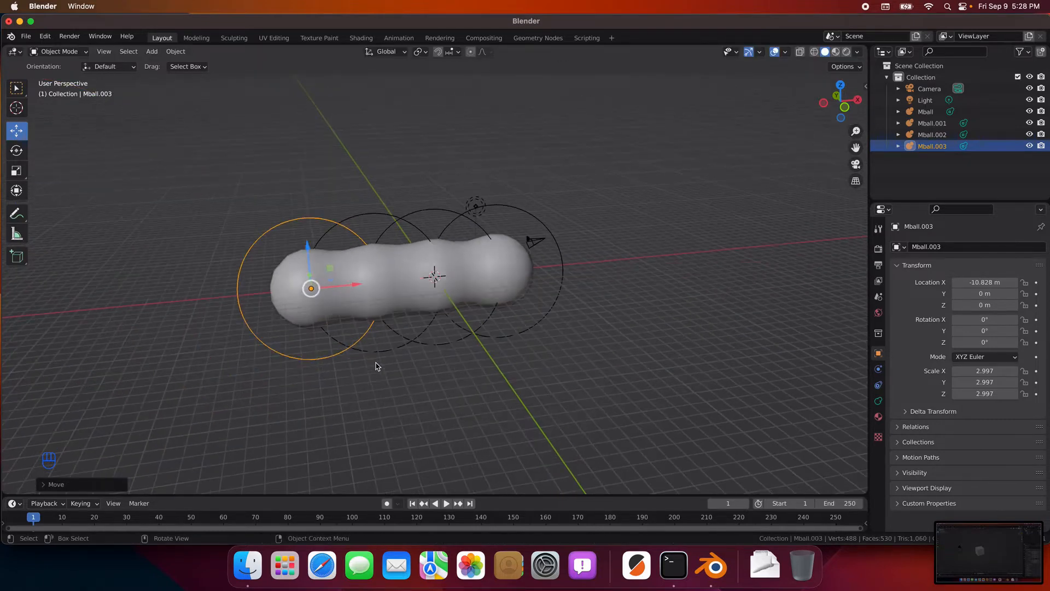
key(s)
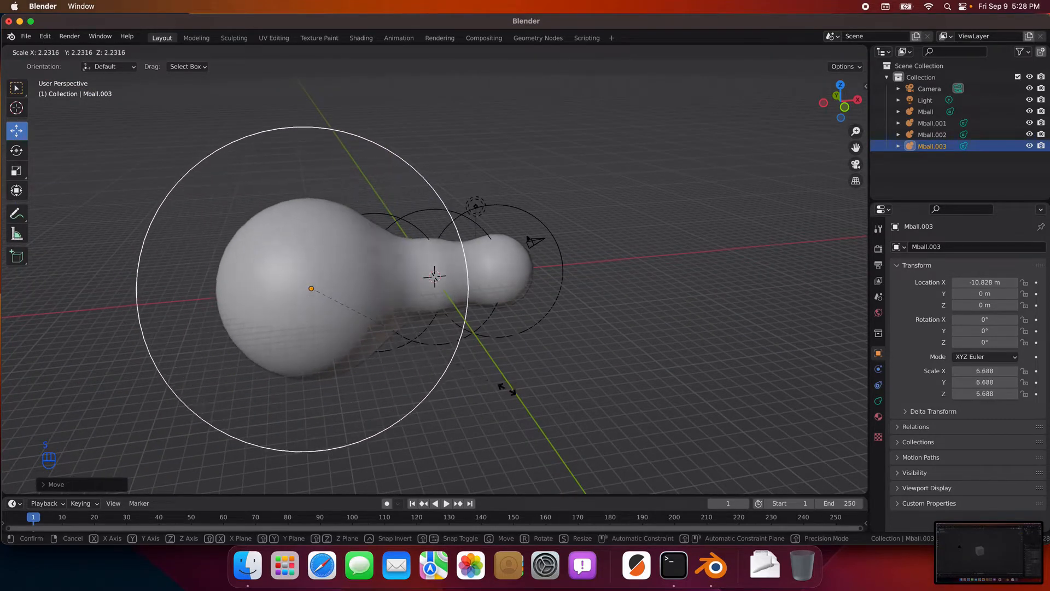
click(489, 393)
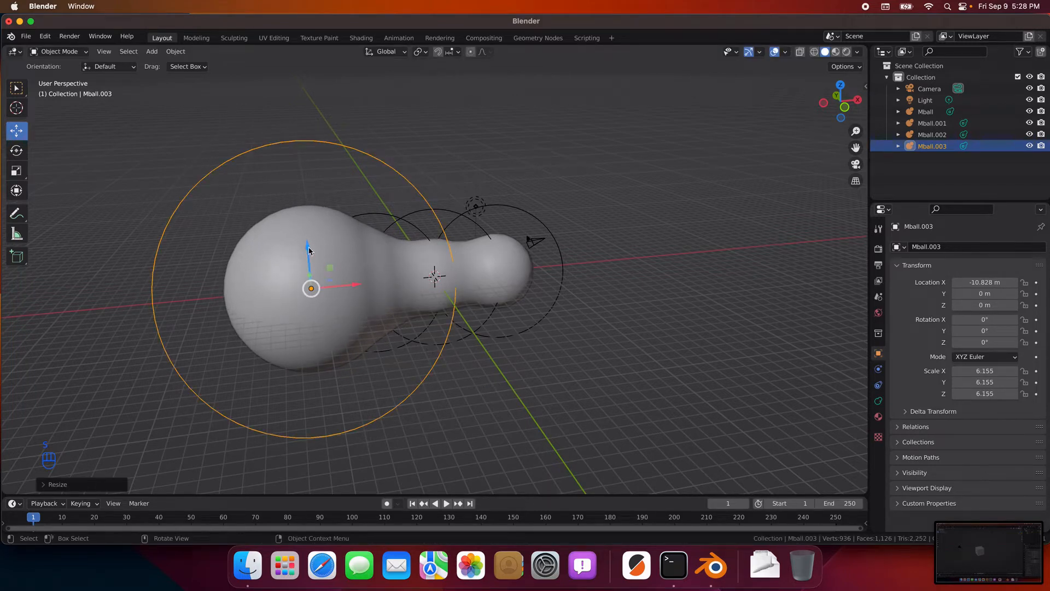
drag(309, 251, 309, 224)
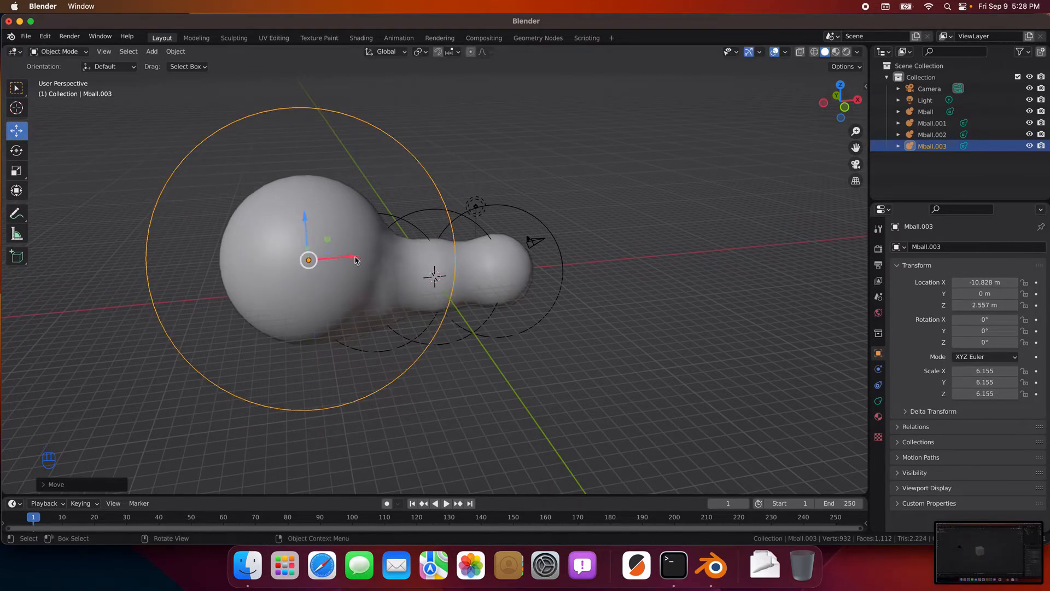
drag(356, 260, 329, 256)
click(699, 409)
middle_drag(656, 402, 338, 315)
click(345, 317)
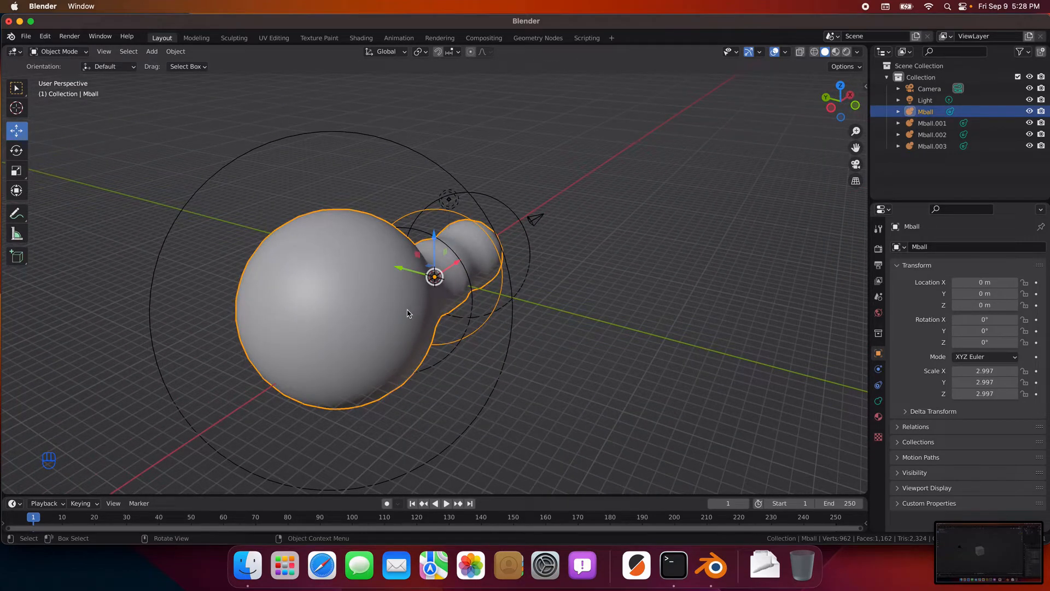
key(s)
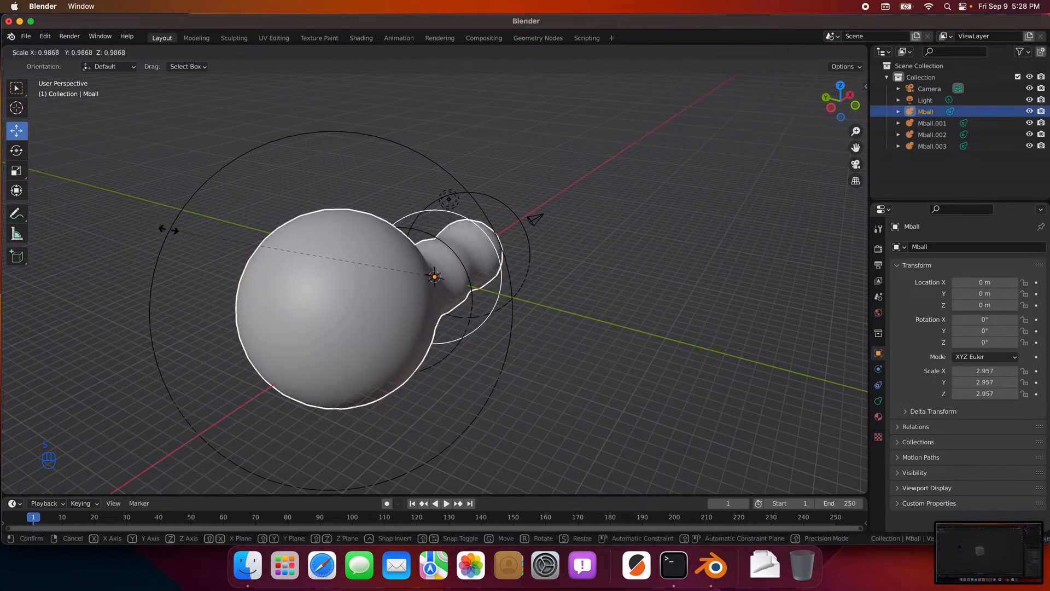
key(Escape)
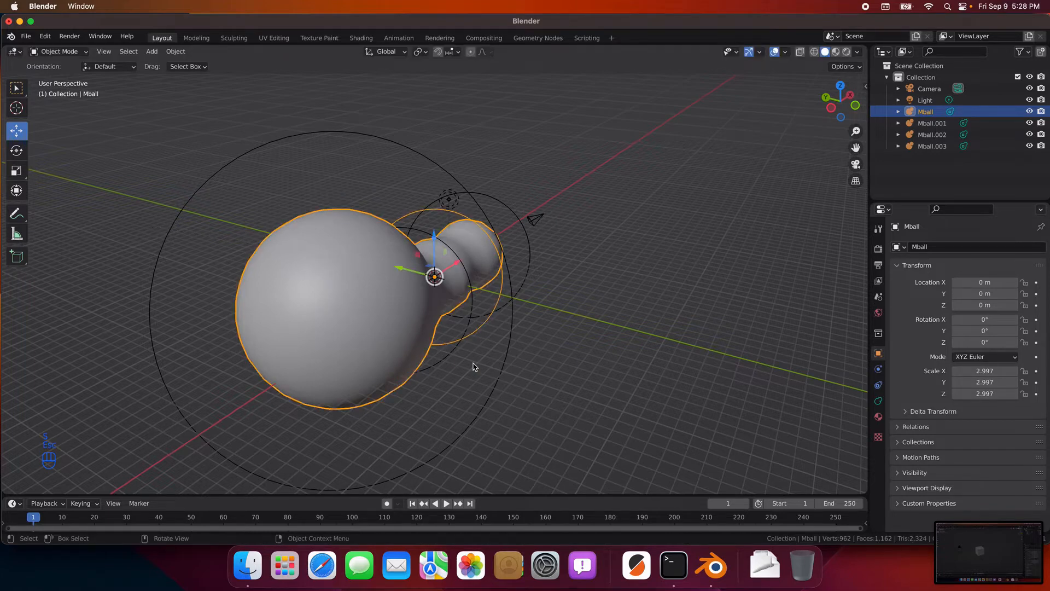
Step: Select the large end metaball by its outer ring and scale it uniformly to about 8.26
middle_drag(474, 367, 289, 287)
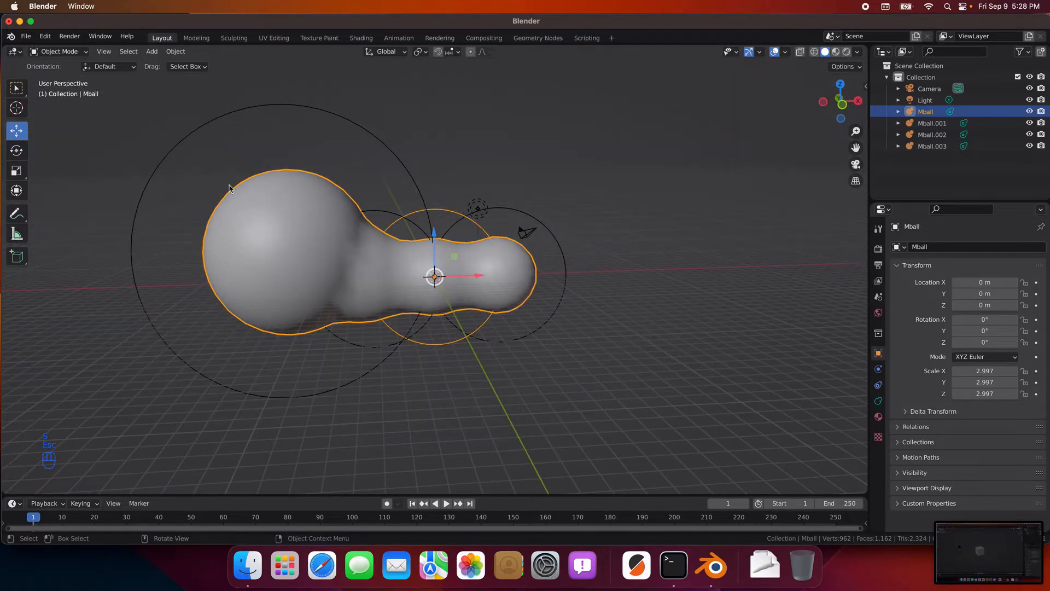
click(171, 137)
click(261, 198)
click(16, 88)
click(270, 236)
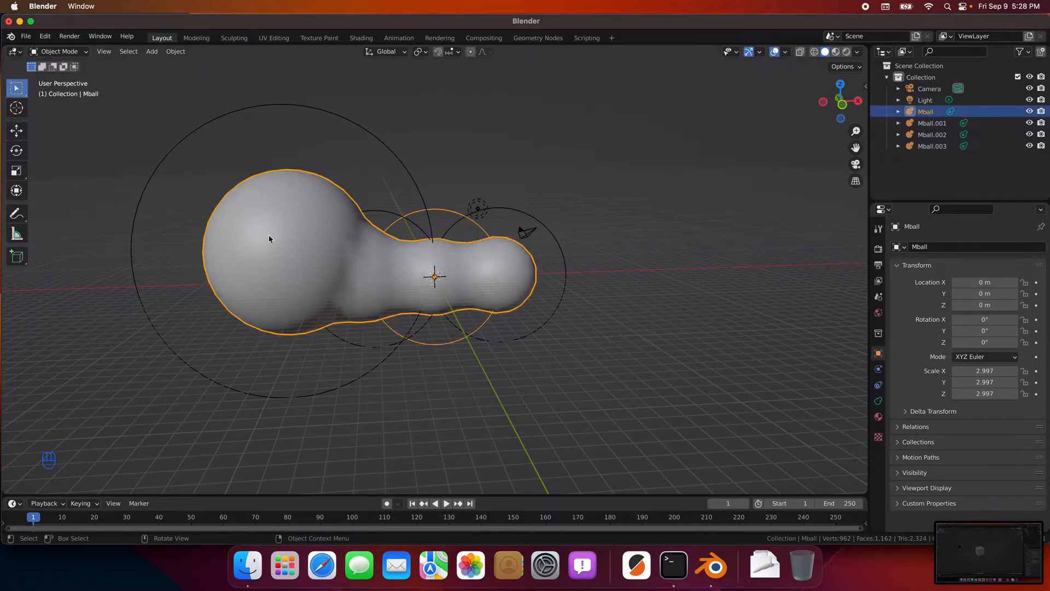
scroll(370, 316, up, 2)
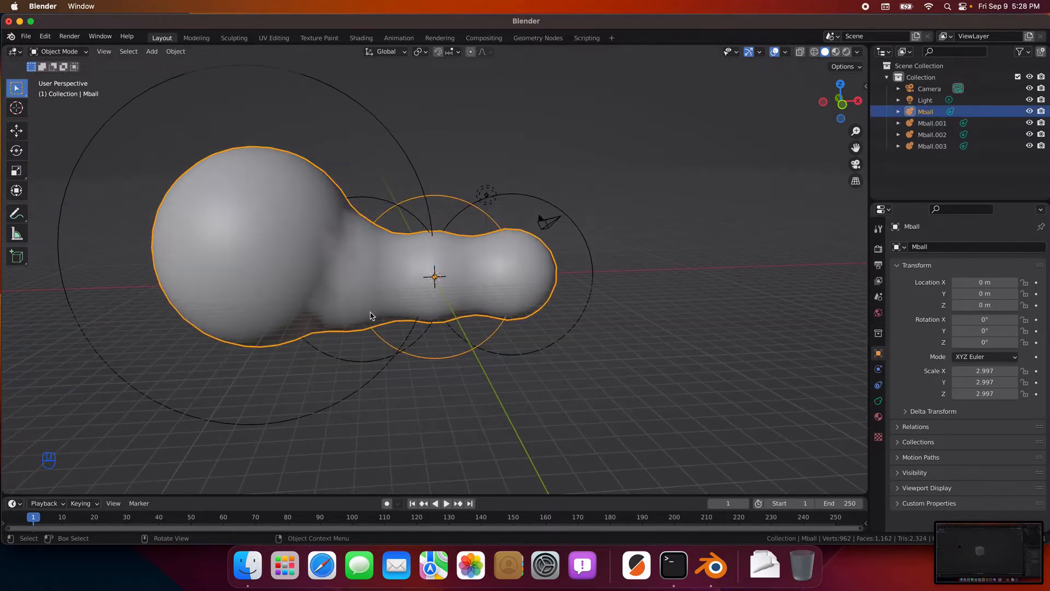
click(247, 381)
click(138, 380)
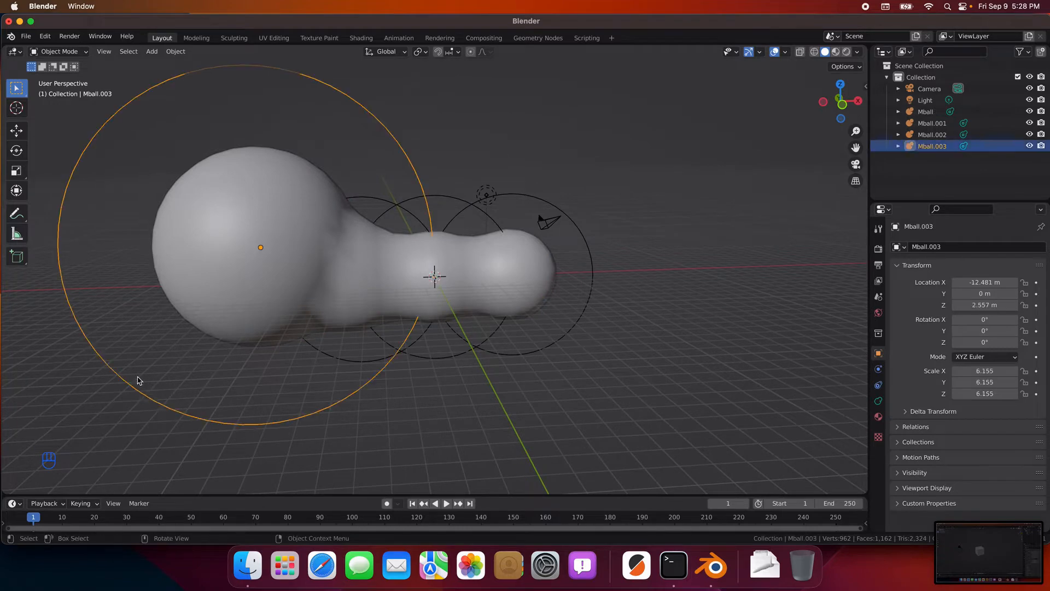
key(s)
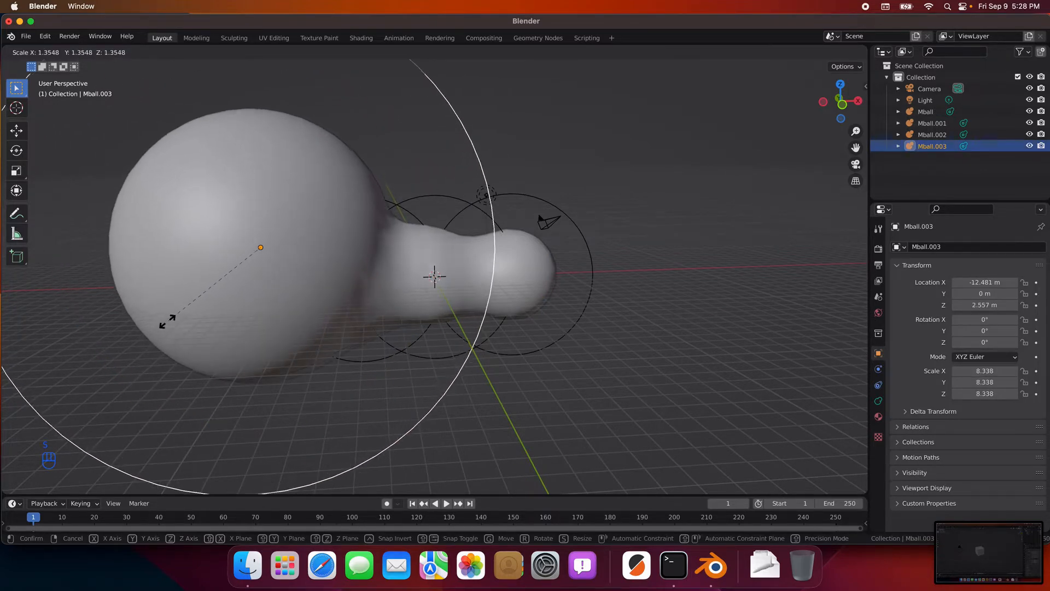
click(169, 324)
Step: Move the large end metaball to about -15.3 m on X and about 5.16 m on Z
click(16, 129)
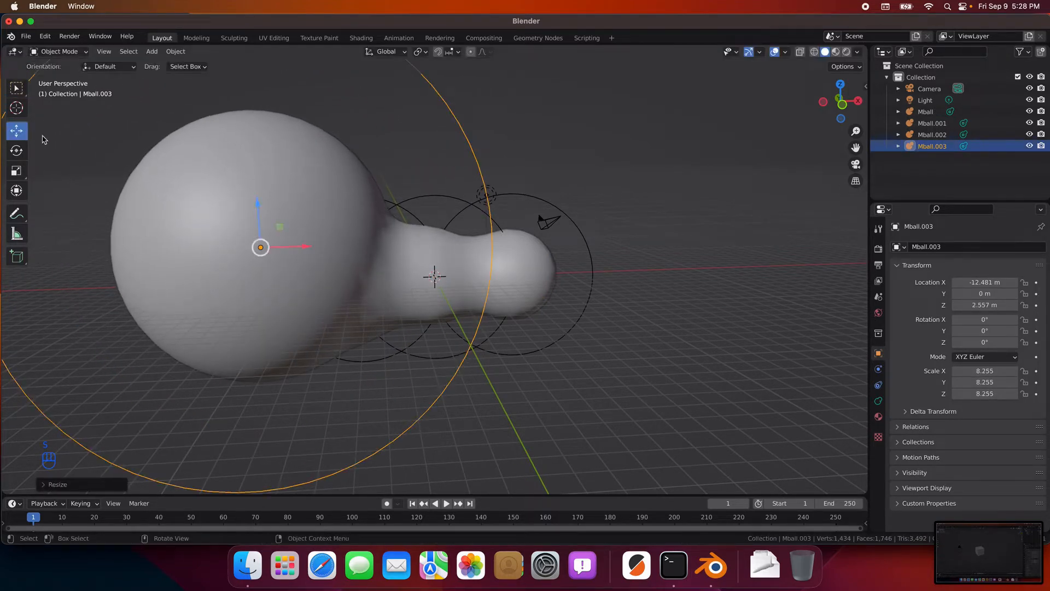
drag(301, 247, 260, 247)
drag(217, 212, 212, 171)
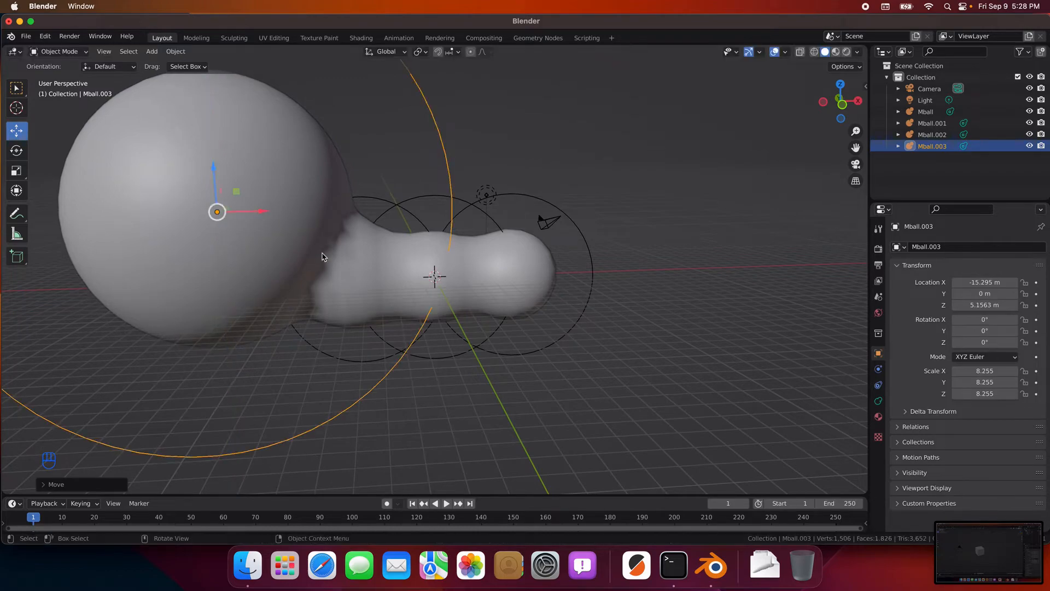
click(459, 363)
middle_drag(460, 364, 281, 355)
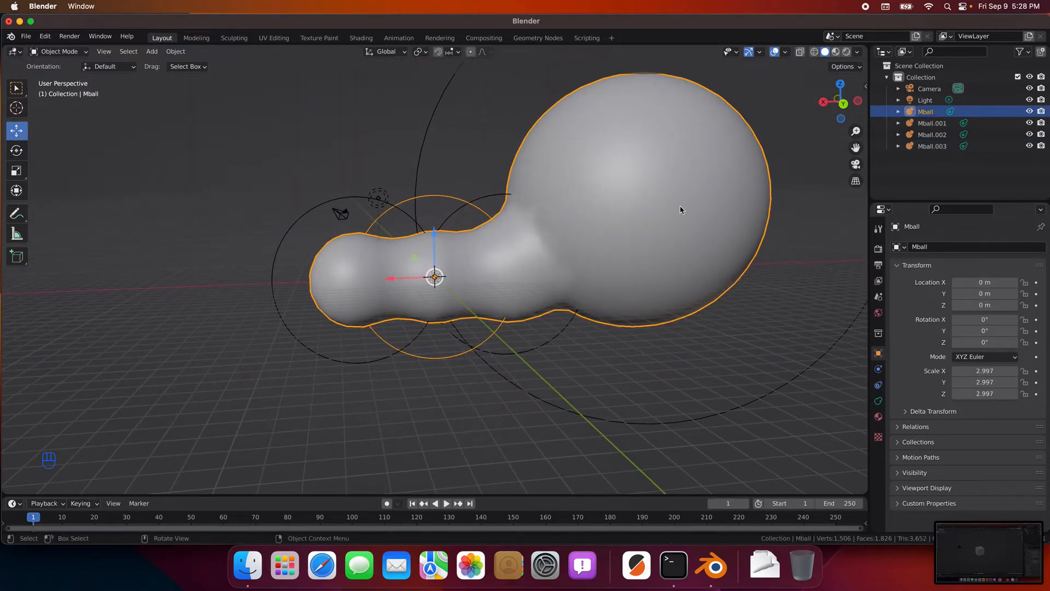
click(677, 420)
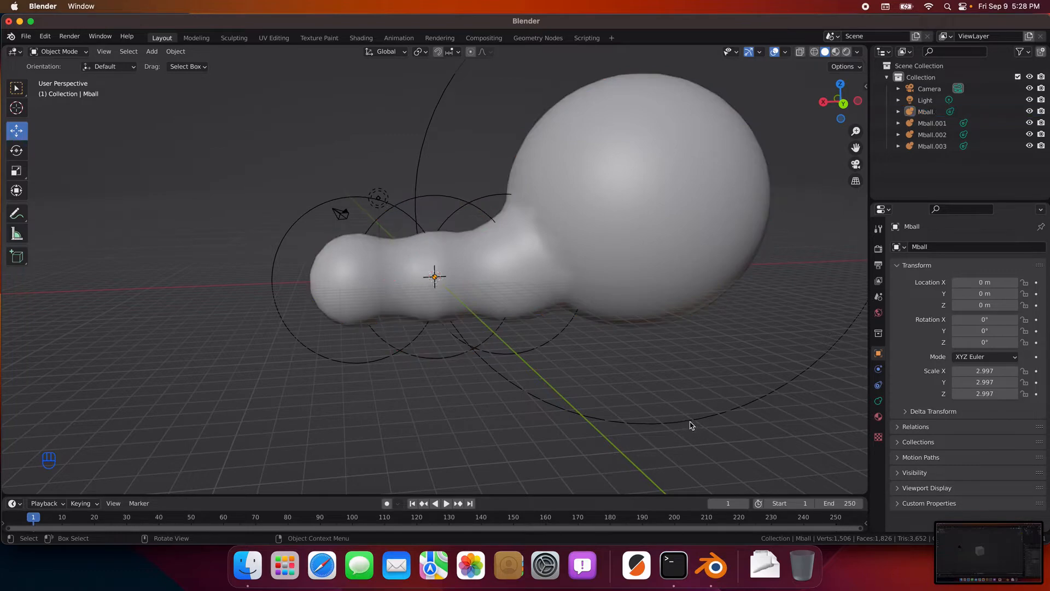
Step: Scale the large end metaball down to about 6.85 and lower it to about 1.65 m on Z
click(691, 426)
key(s)
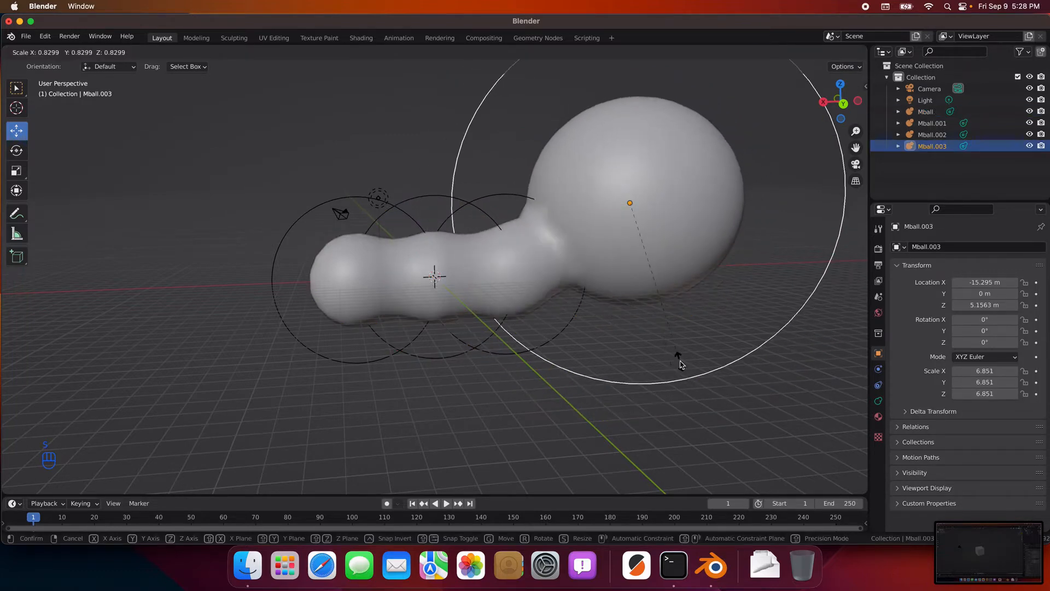
click(681, 364)
drag(635, 153, 629, 204)
click(681, 389)
Step: Duplicate the small end metaball on the positive X side and move the copy outward to about 9.98 m on X
middle_drag(462, 366, 579, 319)
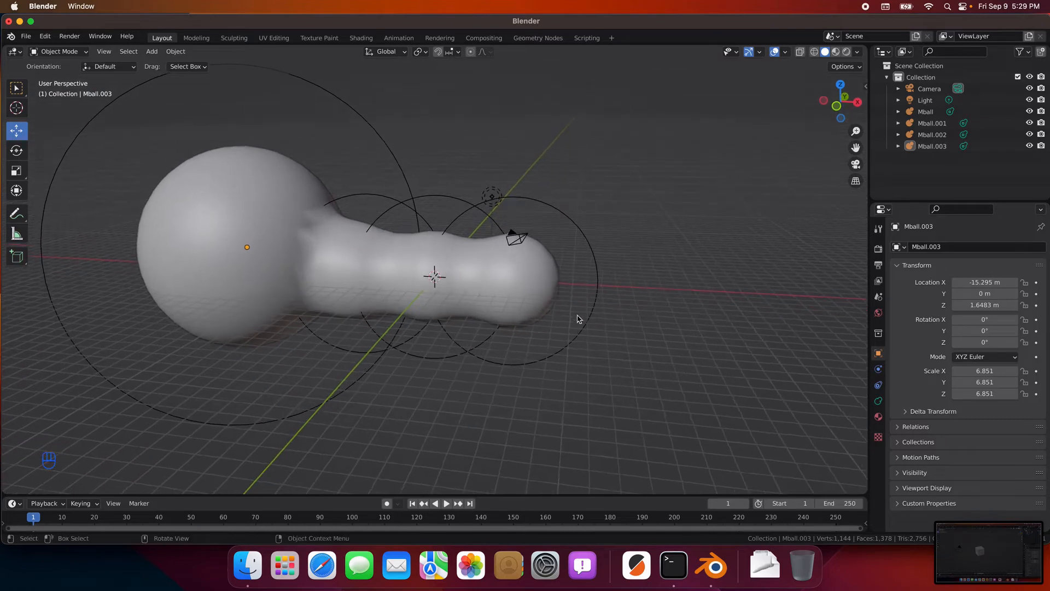
click(552, 302)
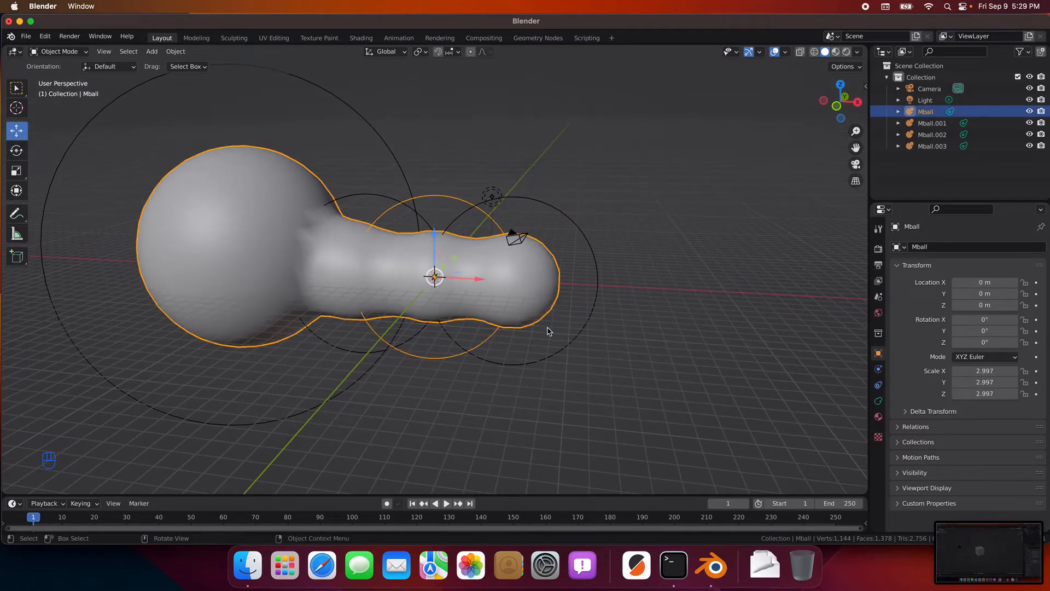
click(549, 332)
click(567, 350)
key(shift+d)
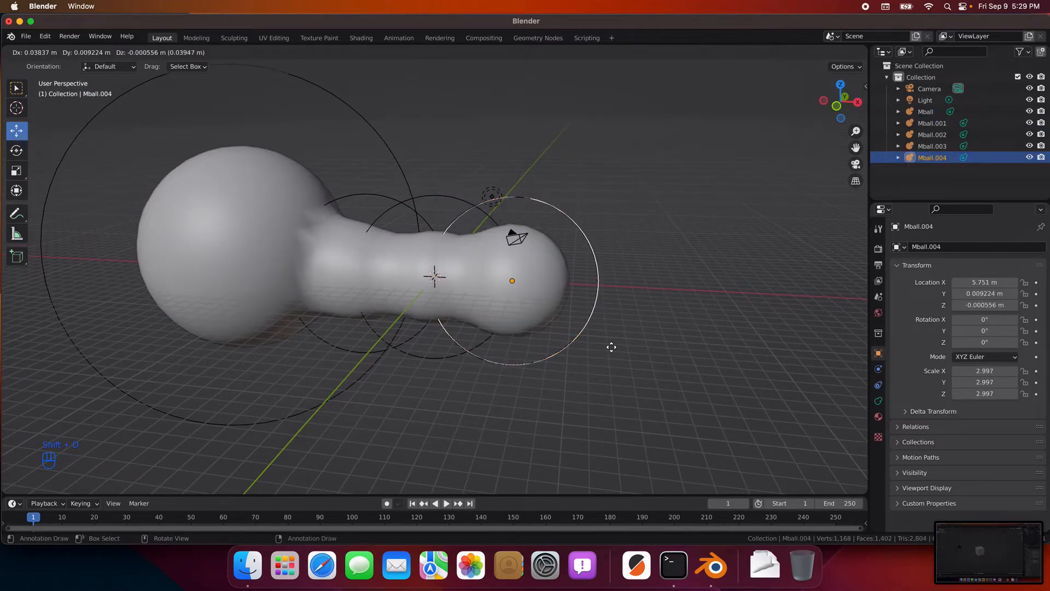
key(Escape)
drag(556, 287, 618, 283)
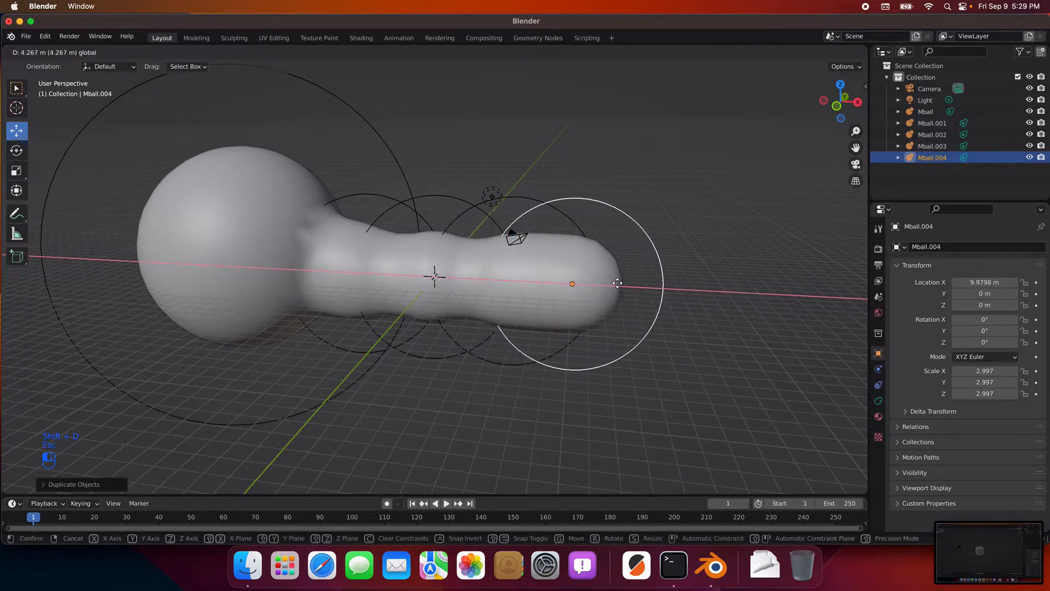
Step: Scale the new positive-X end metaball uniformly to about 4.46 and deselect it
key(s)
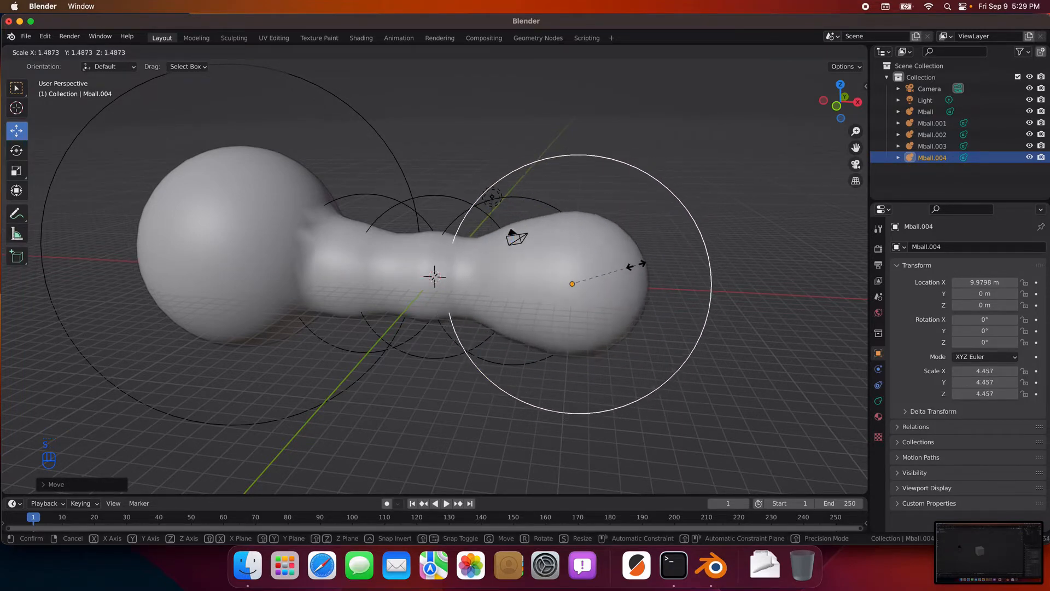
click(634, 265)
click(506, 424)
Step: Select all objects and convert the blended metaballs into a single mesh
scroll(474, 402, down, 5)
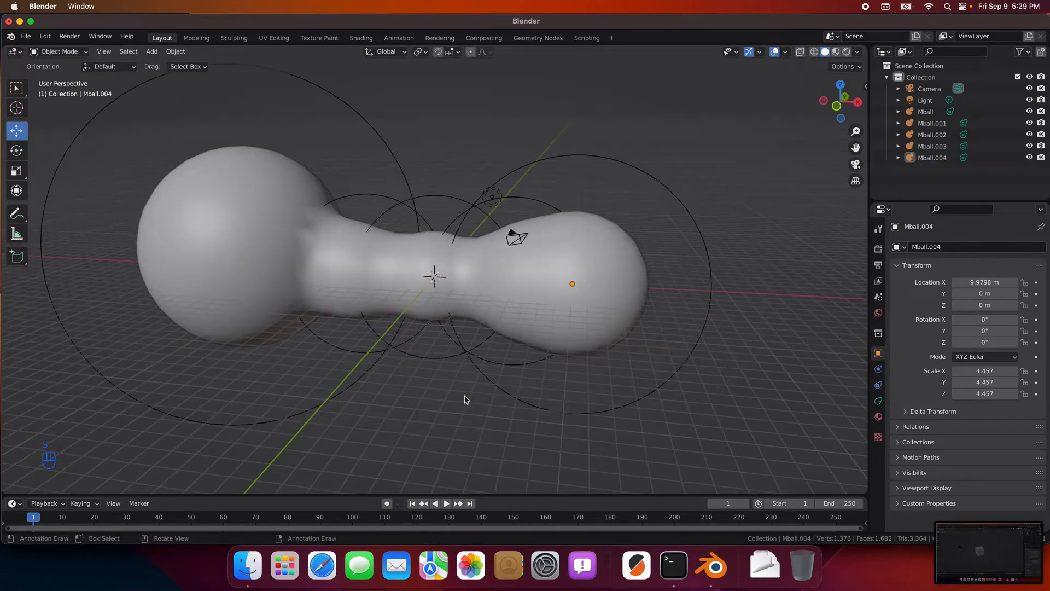
key(shift+a)
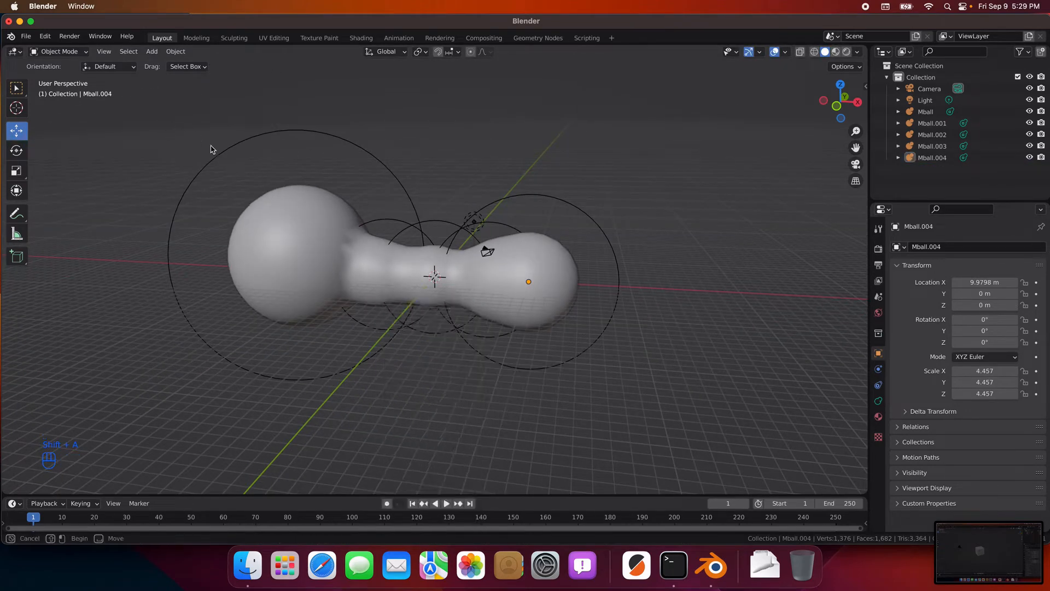
key(a)
right_click(540, 287)
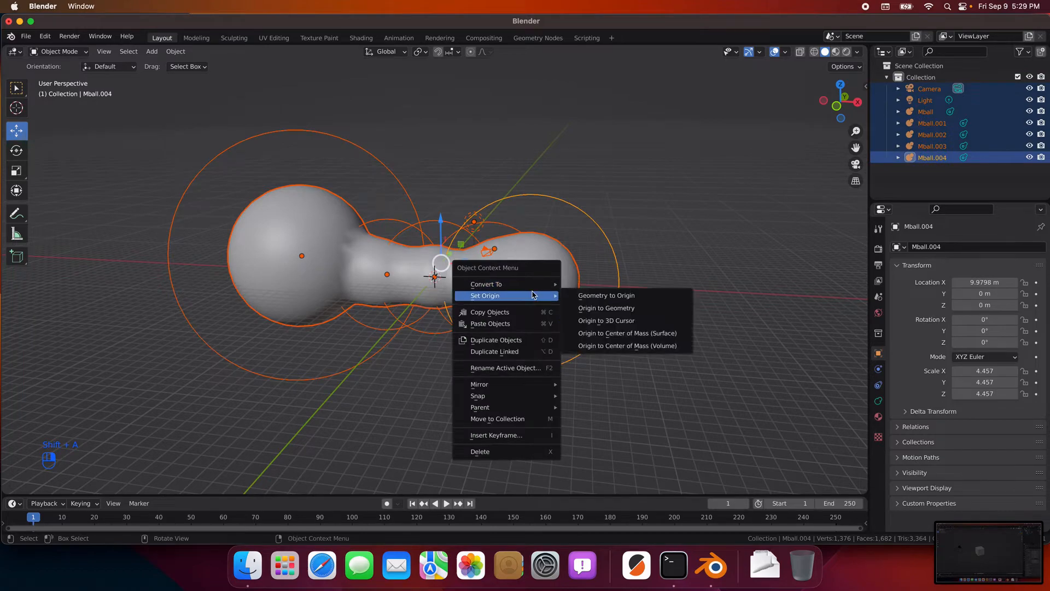
mouse_move(535, 289)
click(596, 296)
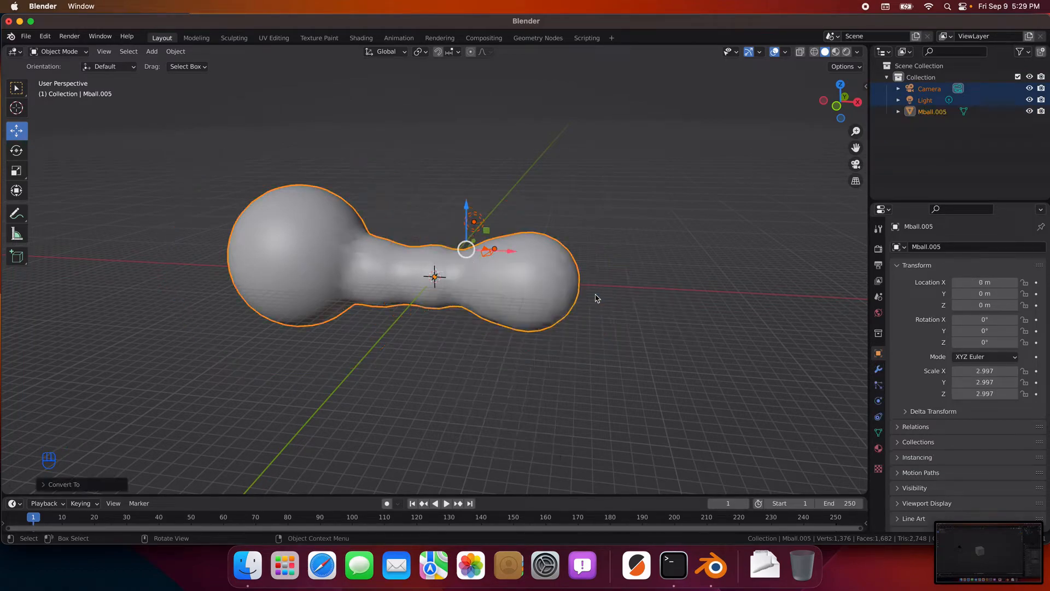
Step: Inspect the converted mesh's topology in wireframe display and return to solid shading
middle_drag(687, 362, 521, 364)
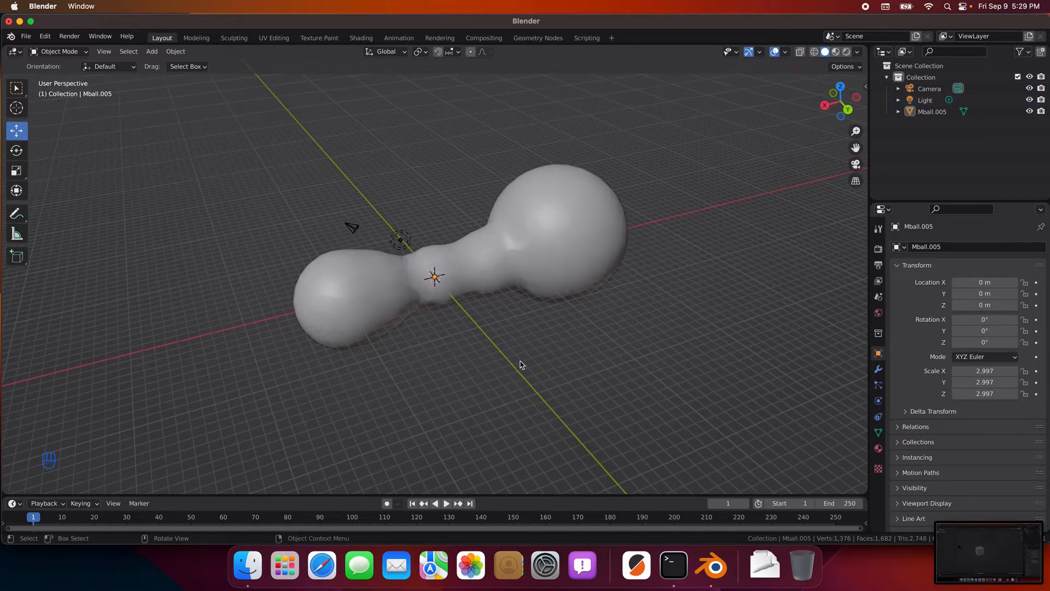
click(815, 52)
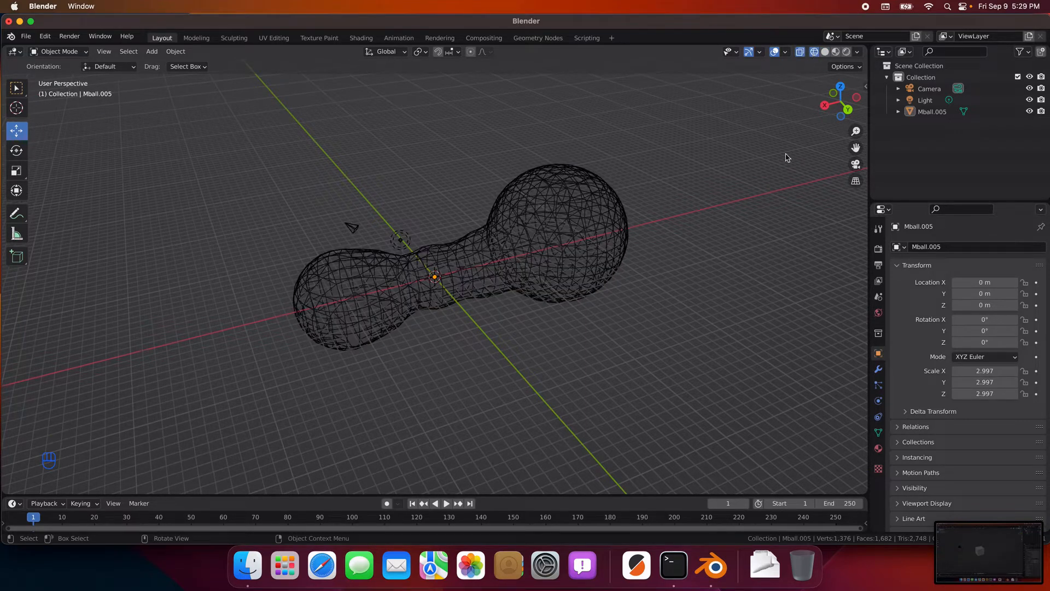
click(824, 52)
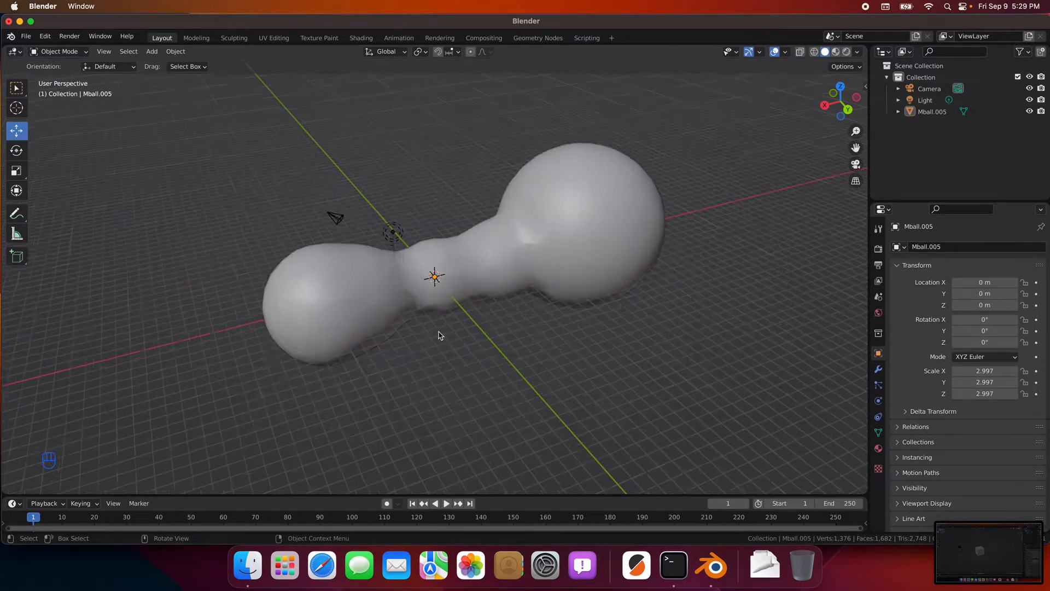
middle_drag(414, 345, 598, 303)
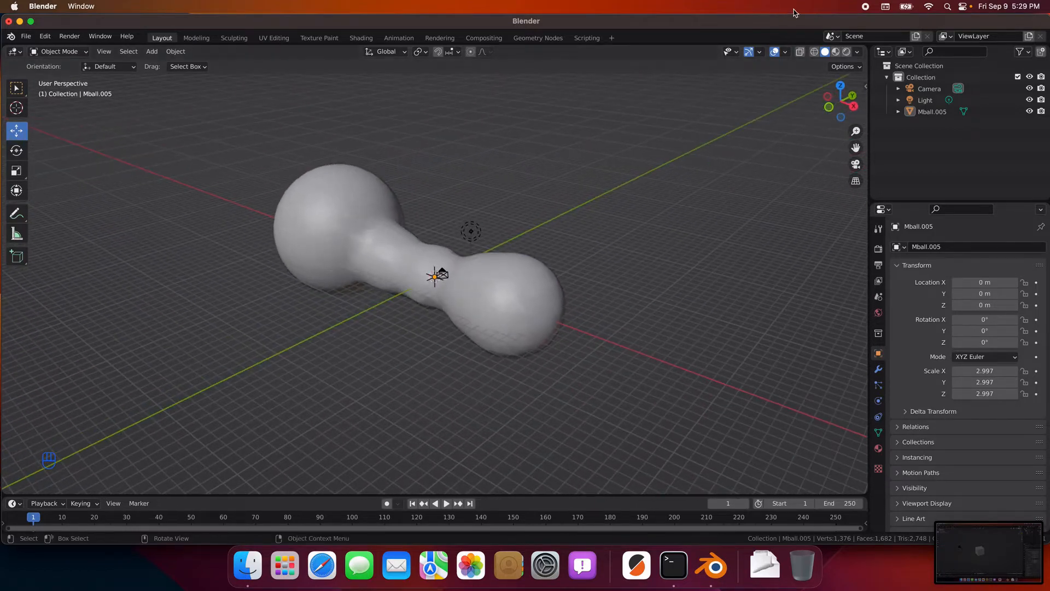
Step: Put the converted mesh in Sculpt Mode and choose the Inflate/Deflate brush
click(63, 51)
click(60, 91)
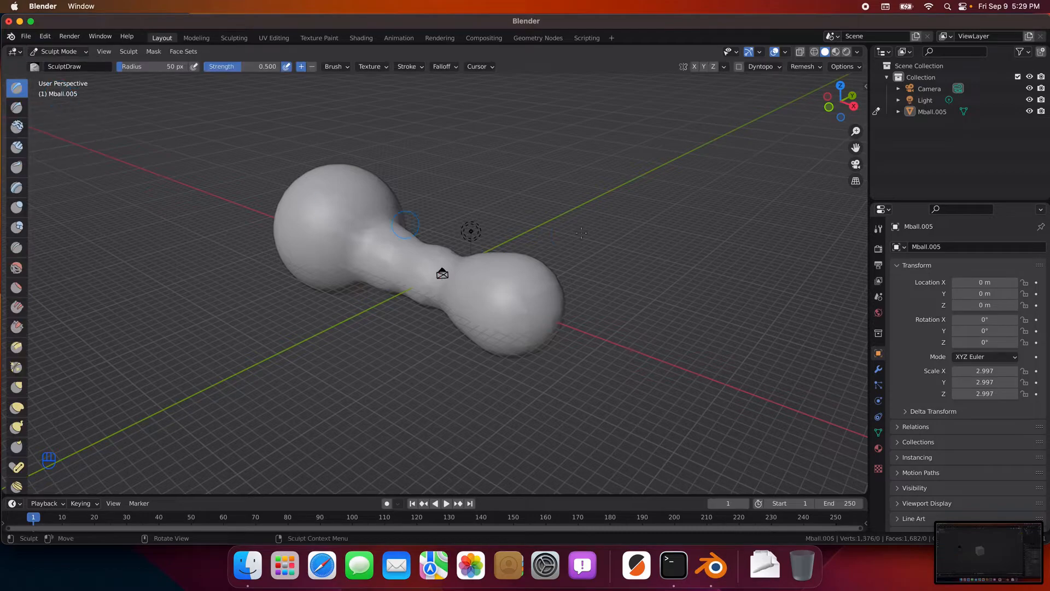
mouse_move(562, 236)
middle_down()
mouse_move(370, 213)
mouse_move(546, 263)
mouse_move(504, 269)
mouse_move(445, 241)
mouse_move(388, 233)
middle_up()
middle_drag(643, 324, 621, 317)
scroll(605, 316, up, 4)
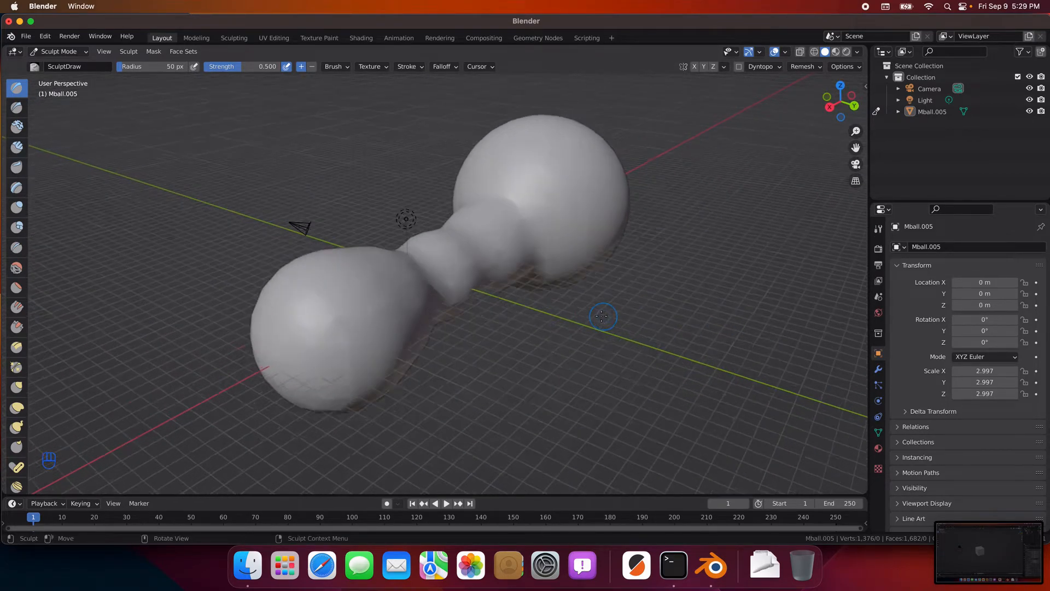
scroll(598, 313, down, 3)
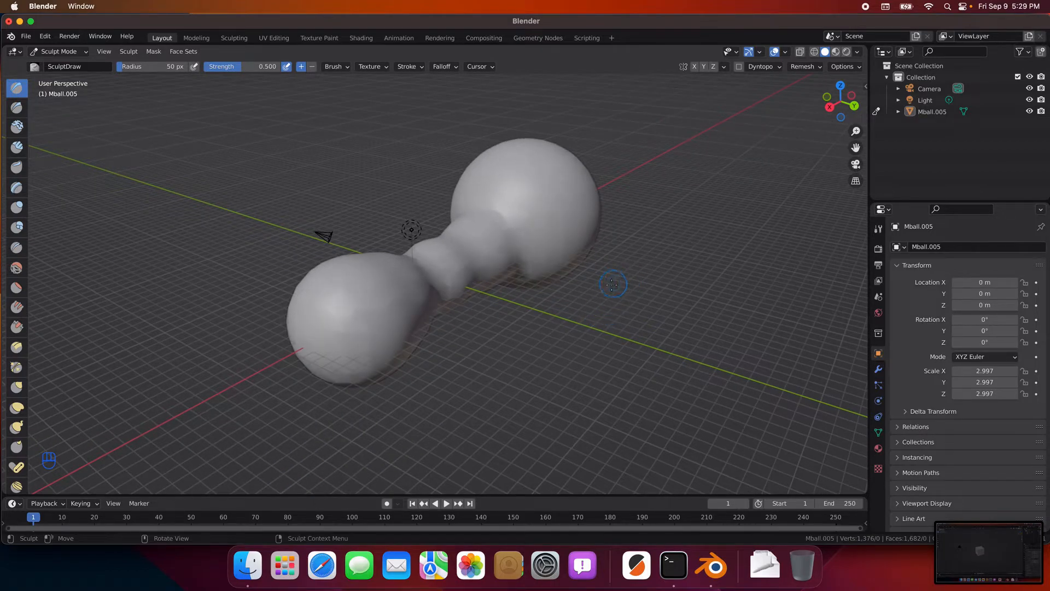
mouse_move(613, 284)
middle_down()
mouse_move(554, 284)
mouse_move(588, 284)
middle_up()
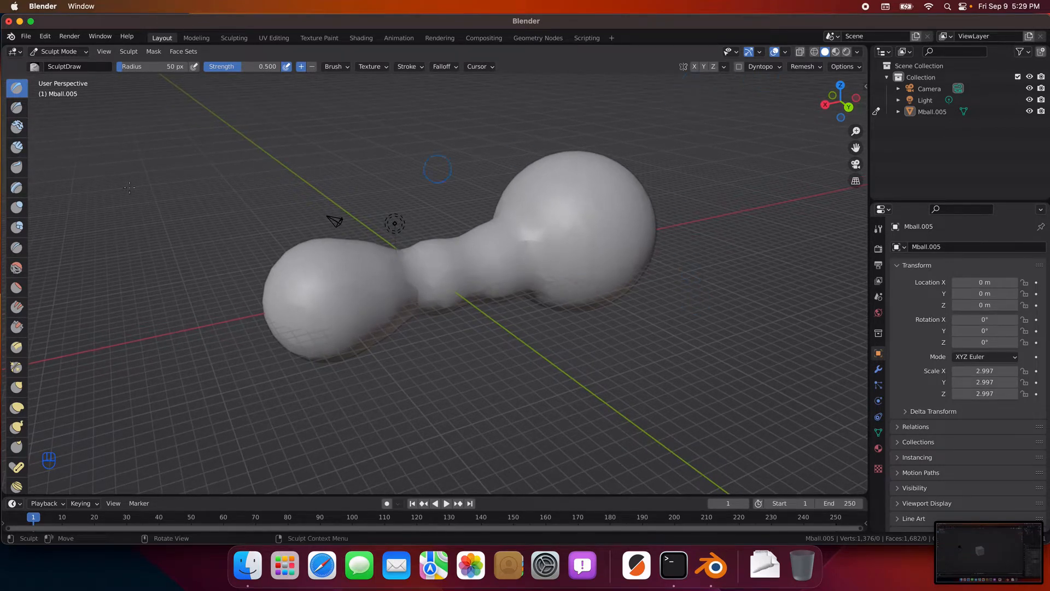
click(17, 208)
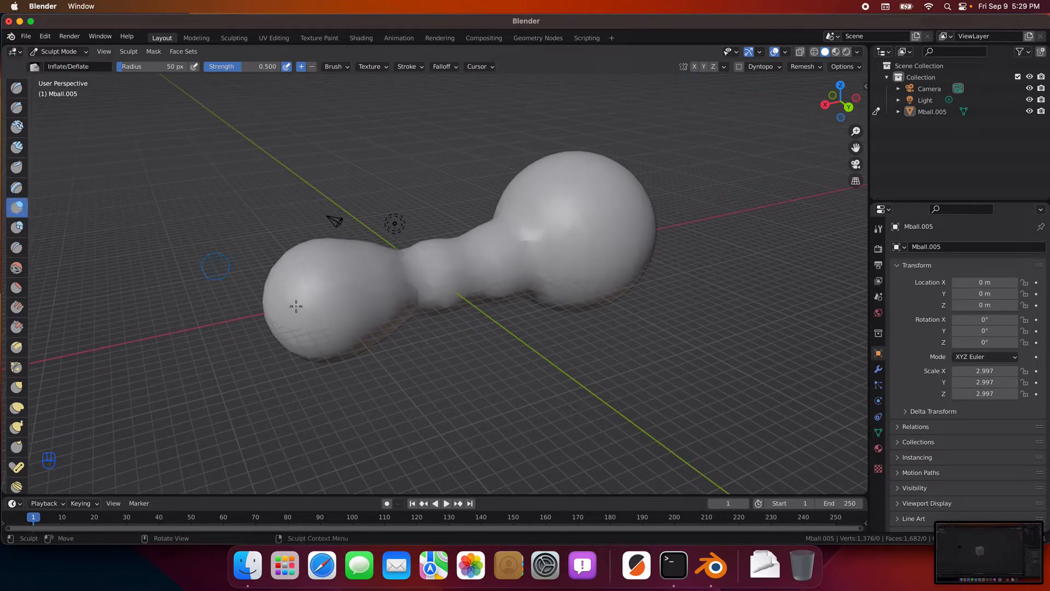
middle_drag(410, 358, 526, 215)
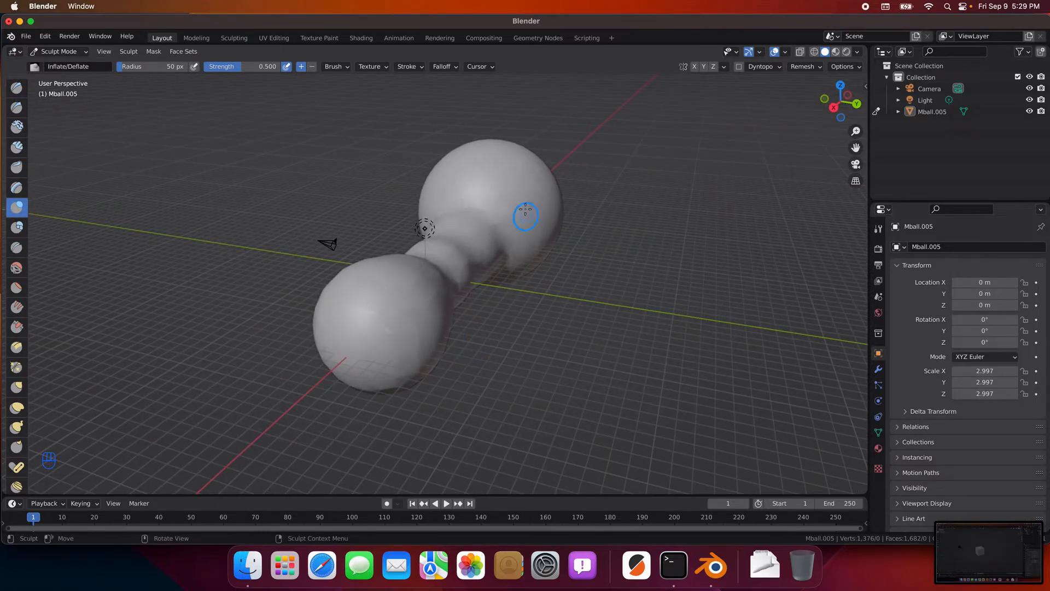
Step: Remesh the sculpt mesh to give it a denser, even topology
click(823, 65)
click(796, 164)
middle_drag(722, 248, 626, 267)
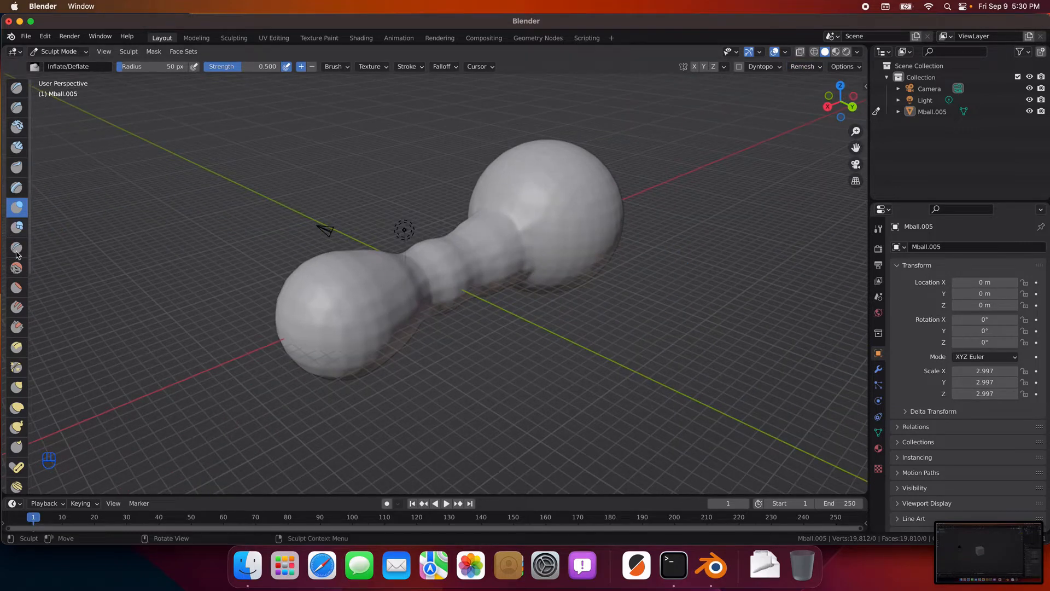
Step: Smooth the faceted surface along the form using the Smooth brush at 338 px radius and 0.301 strength
click(17, 267)
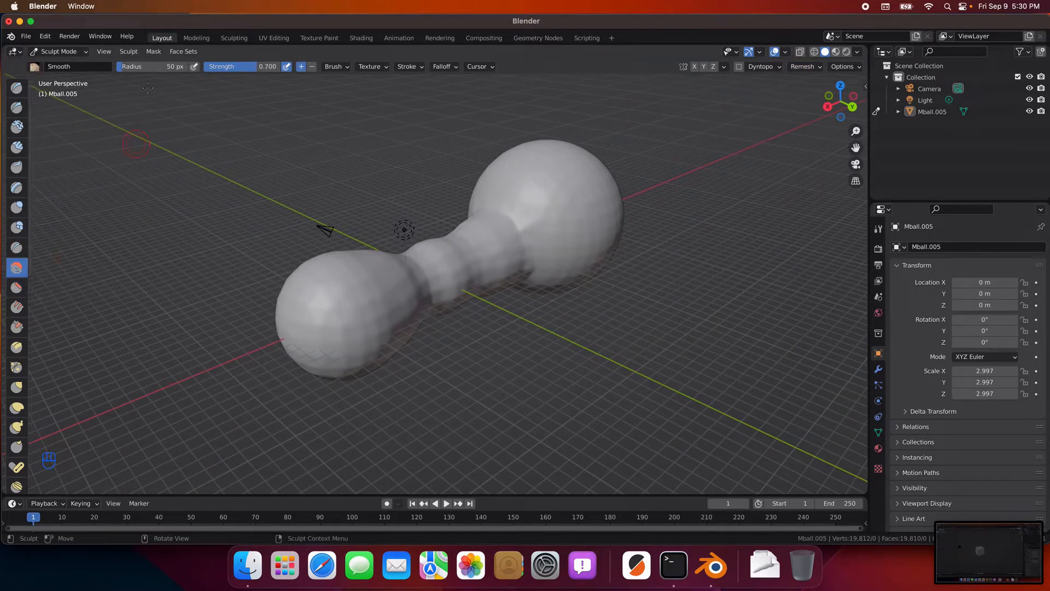
drag(124, 69, 186, 69)
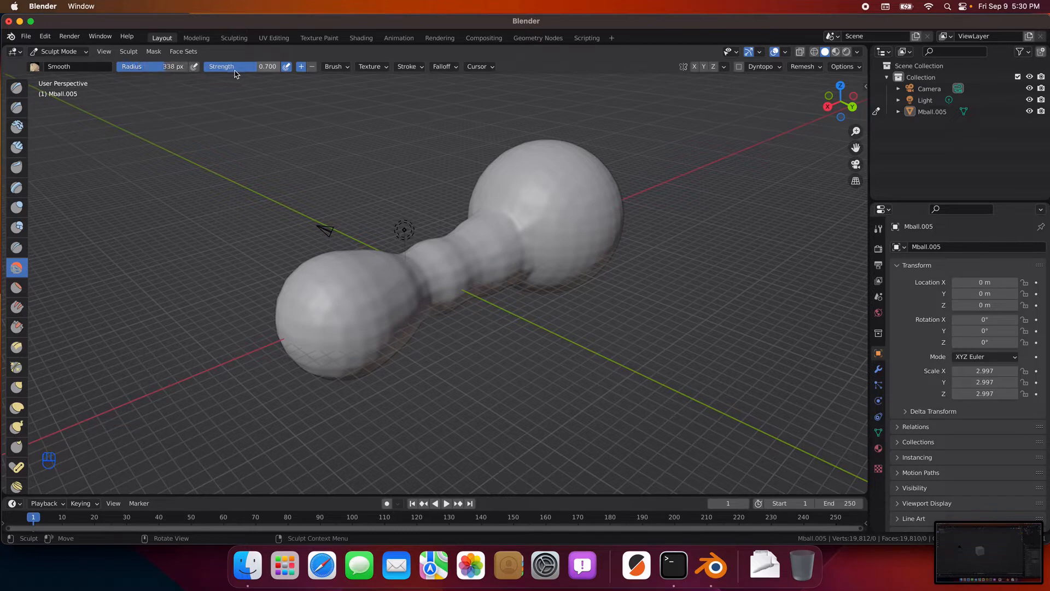
drag(257, 66, 232, 66)
drag(409, 310, 324, 324)
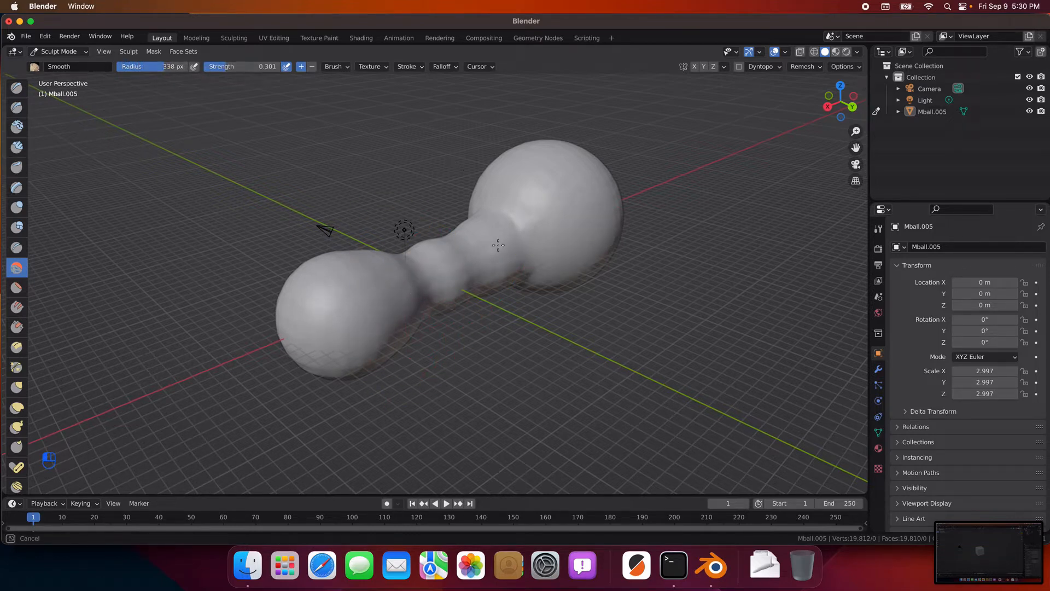
middle_drag(608, 315, 706, 84)
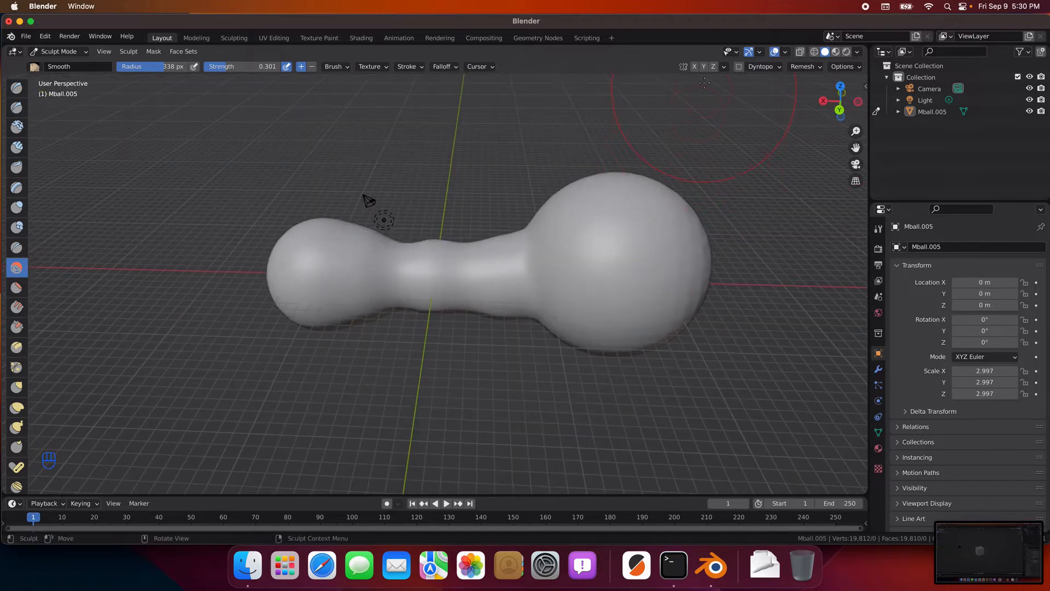
Step: Enable Y-axis sculpt symmetry and smooth the large bulb from several sides
drag(755, 277, 693, 245)
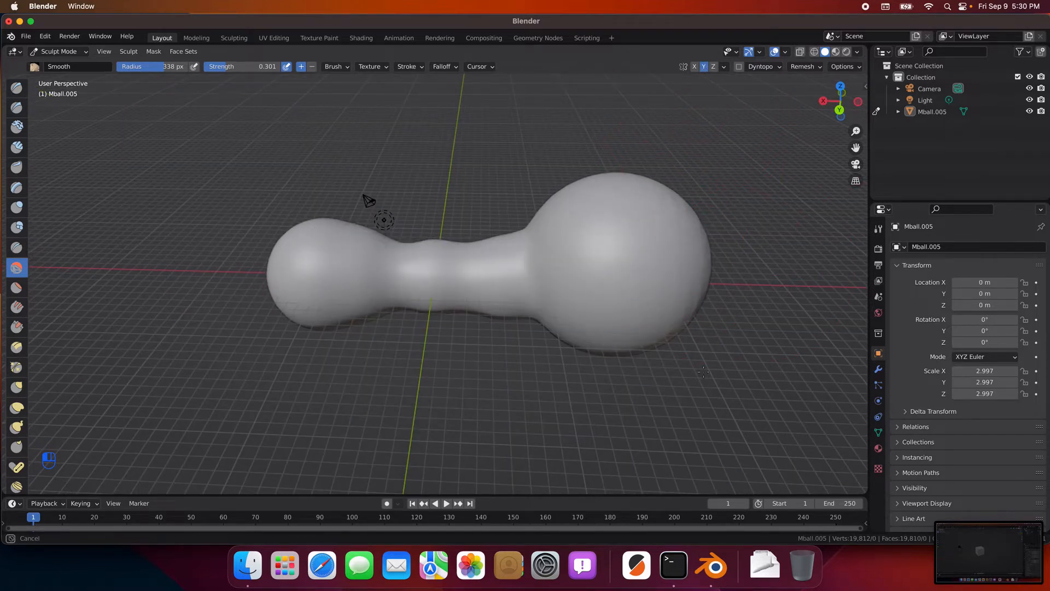
mouse_move(703, 372)
middle_down()
mouse_move(703, 328)
mouse_move(657, 325)
middle_up()
drag(255, 270, 256, 269)
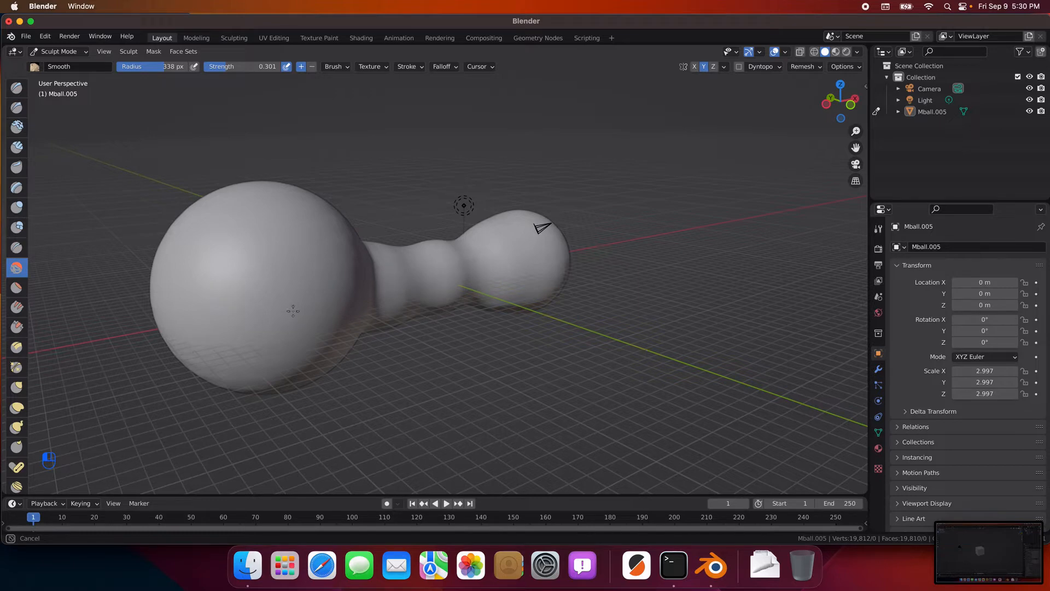
drag(207, 302, 209, 302)
mouse_move(481, 304)
middle_down()
mouse_move(422, 293)
mouse_move(460, 289)
mouse_move(464, 300)
mouse_move(456, 277)
middle_up()
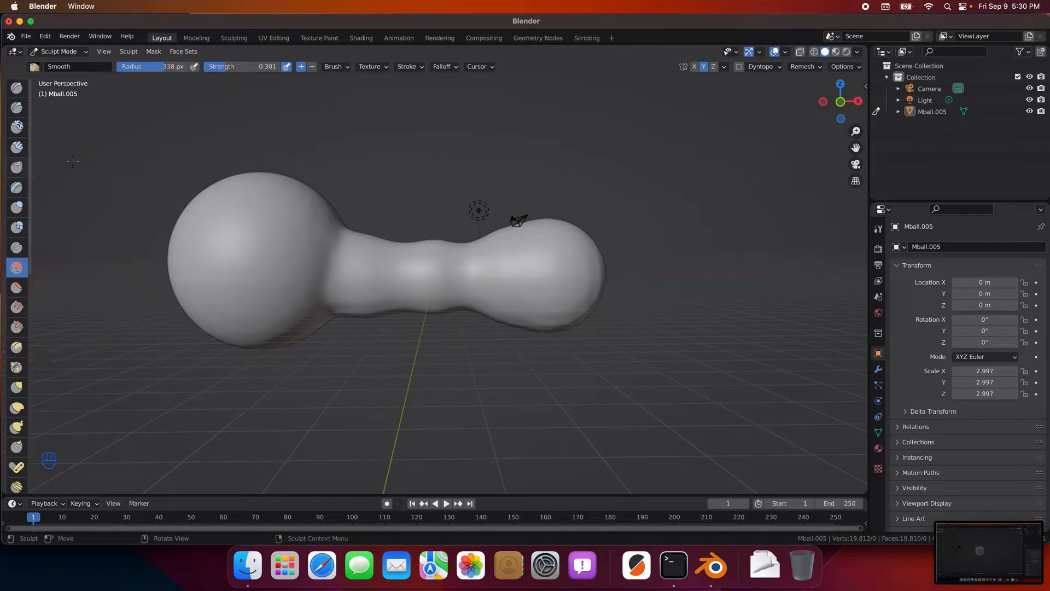
Step: Return to Object Mode and raise the mesh to about 2.11 m on Z
click(66, 57)
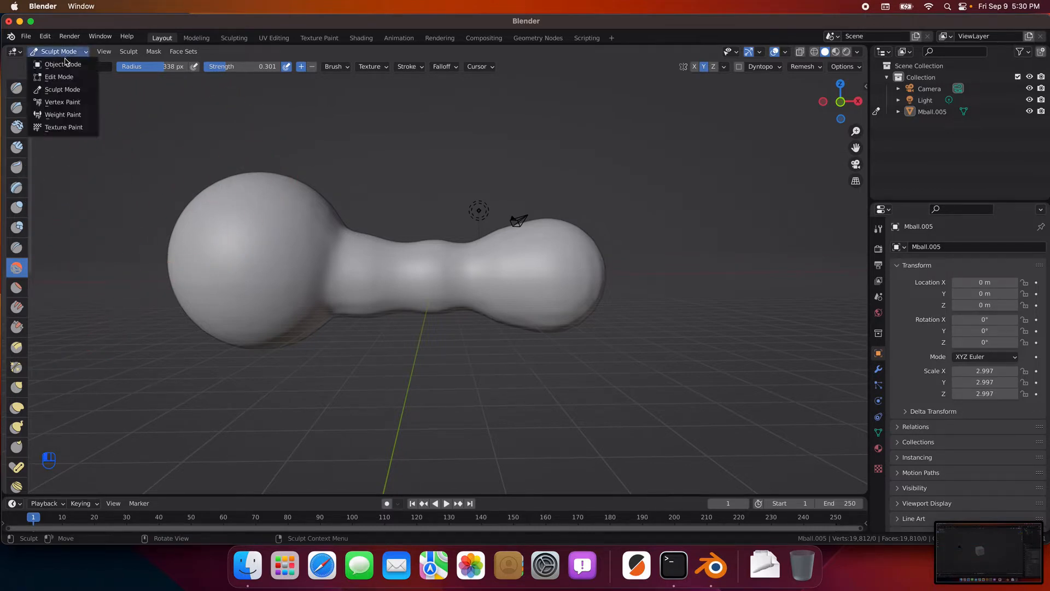
click(65, 65)
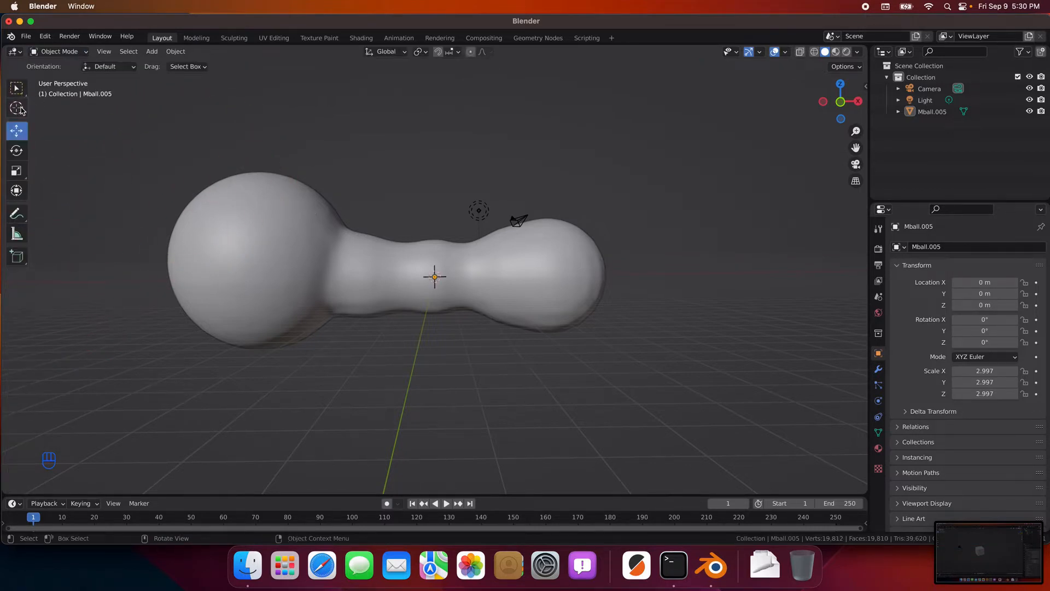
click(256, 279)
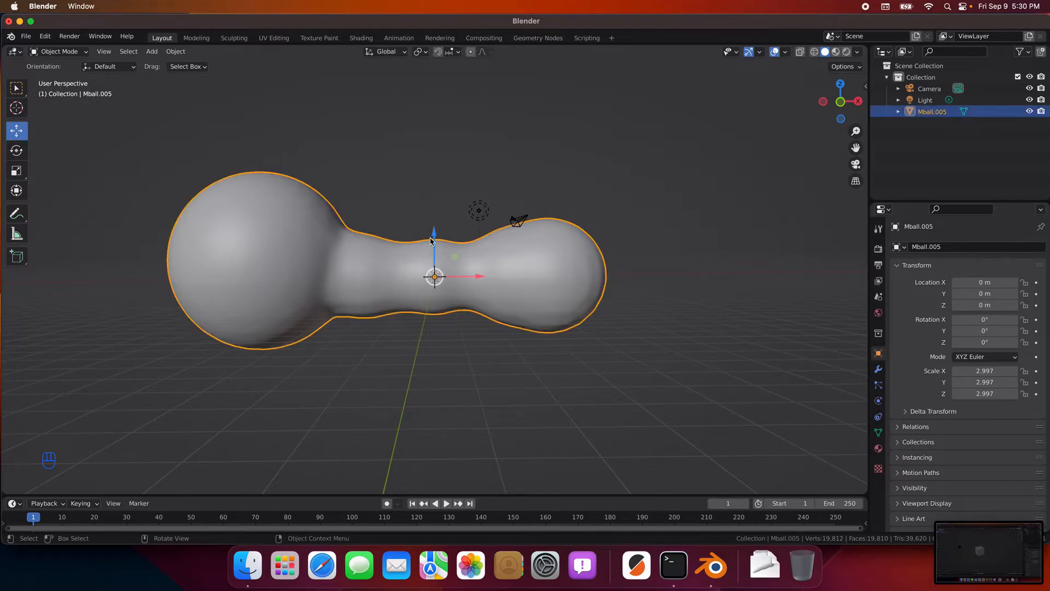
drag(431, 239, 435, 211)
middle_drag(549, 305, 537, 331)
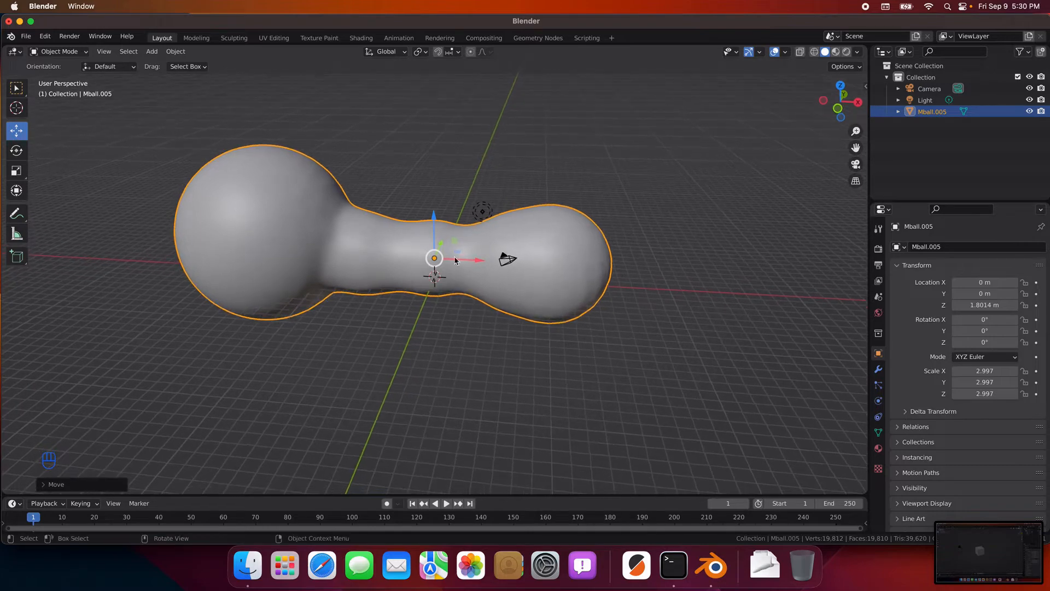
drag(435, 230, 433, 217)
click(395, 329)
Step: Switch the raised mesh back to Sculpt Mode and frame its narrow neck closely from the side
click(59, 51)
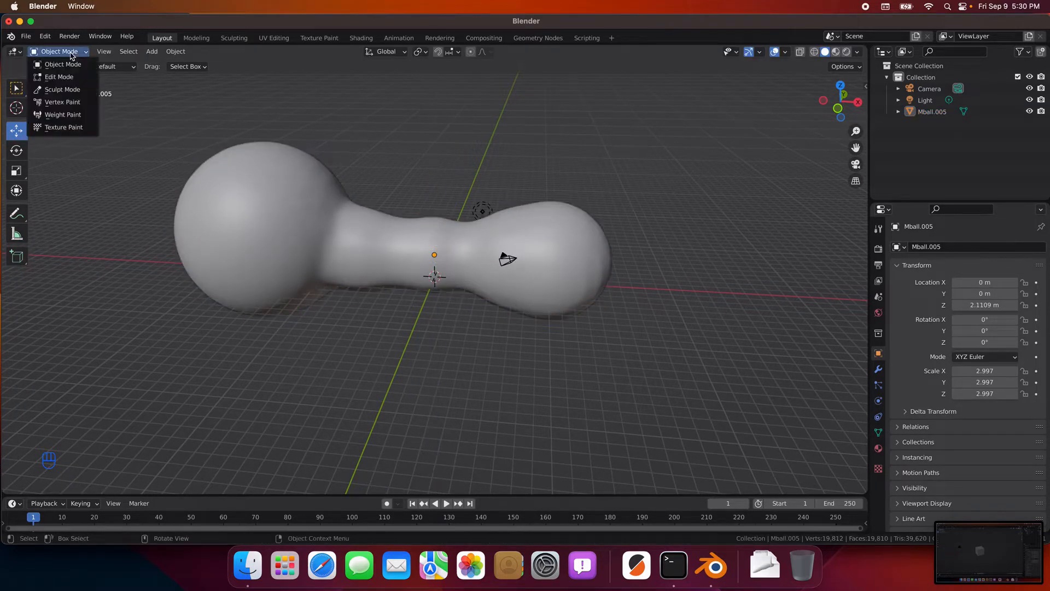
click(54, 89)
scroll(321, 382, up, 4)
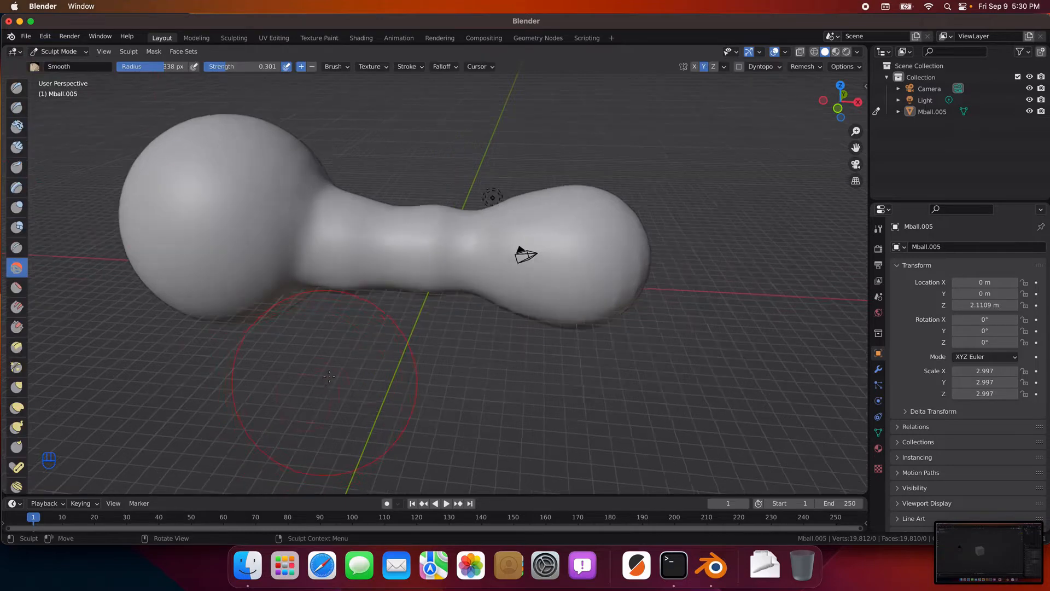
middle_drag(322, 382, 383, 339)
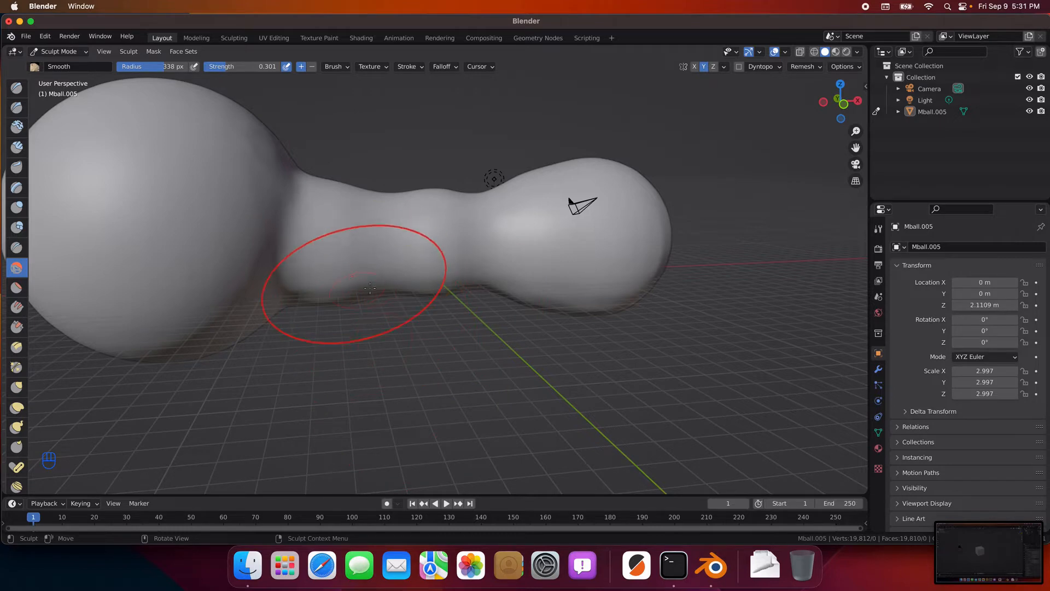
Step: Examine the smoothed neck and both bulbs from several angles and distances
right_click(414, 357)
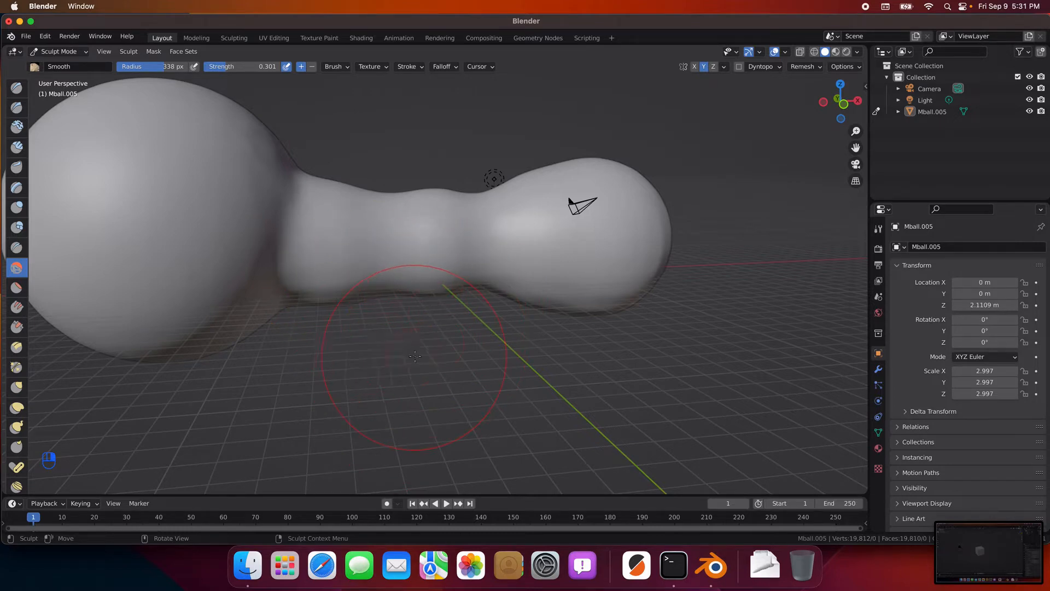
mouse_move(414, 357)
middle_down()
mouse_move(342, 383)
mouse_move(338, 358)
middle_up()
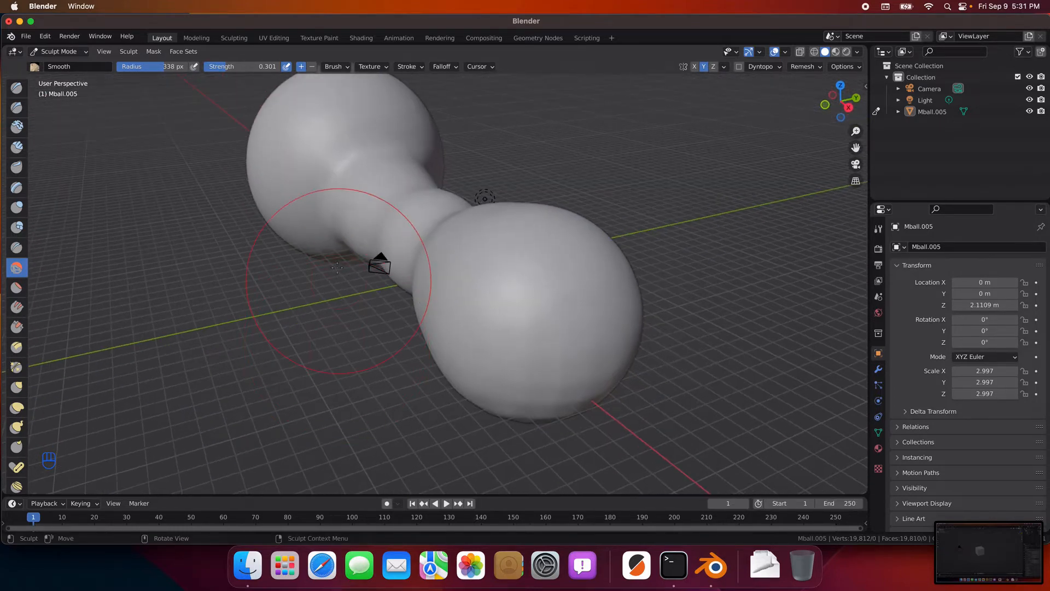
scroll(338, 274, up, 5)
scroll(336, 274, down, 7)
scroll(293, 309, down, 1)
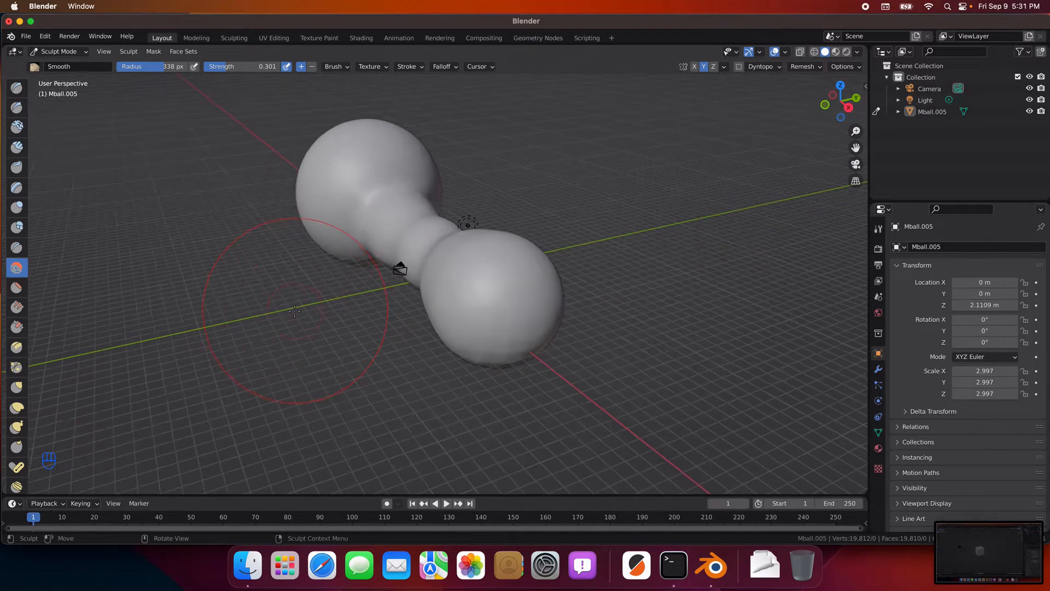
right_click(287, 310)
middle_drag(324, 298, 345, 306)
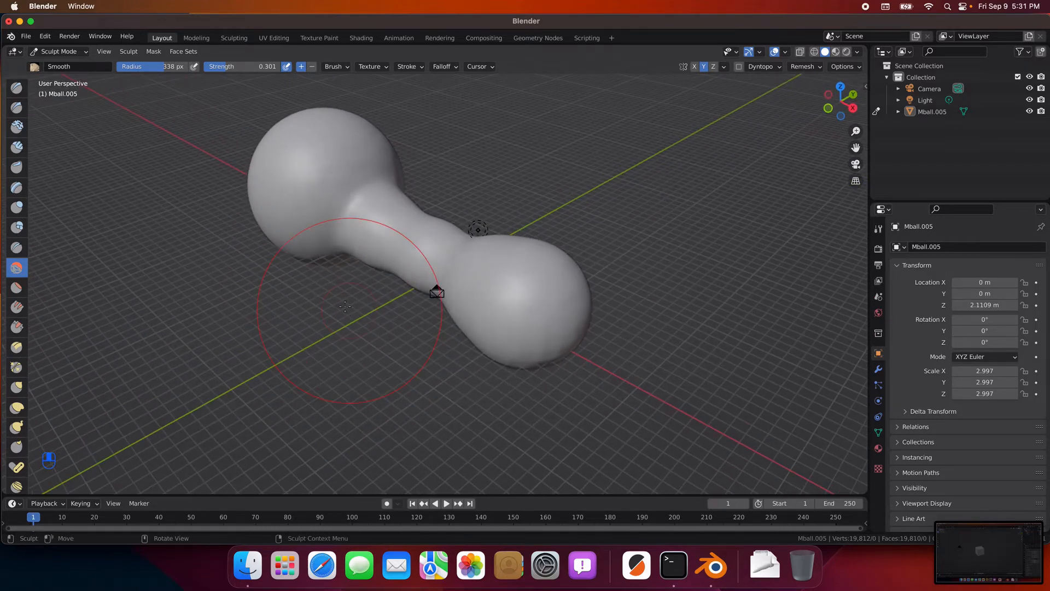
Step: Inflate a mirrored pair of round eyes on the large bulb with the Inflate/Deflate brush at 65 px radius and 0.682 strength
click(21, 209)
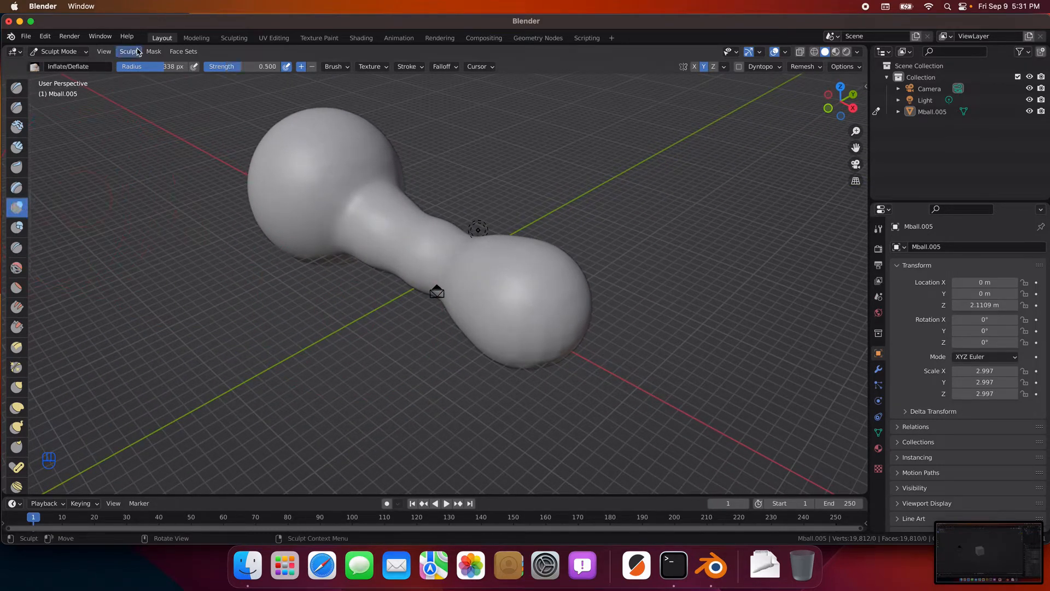
drag(136, 67, 125, 67)
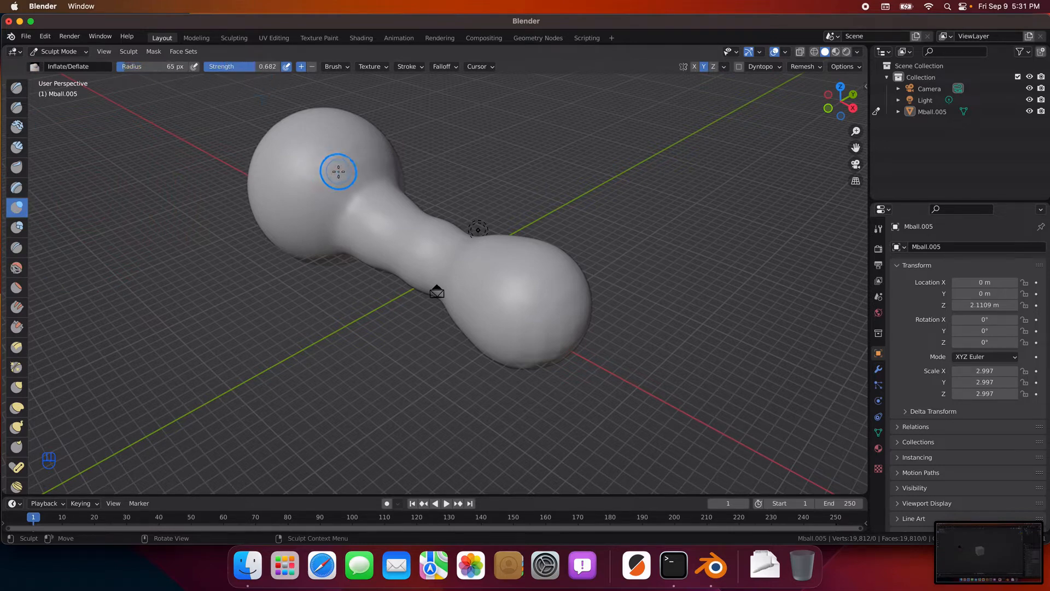
mouse_move(339, 171)
mouse_down()
mouse_move(313, 172)
mouse_move(339, 166)
mouse_move(334, 176)
mouse_move(342, 170)
mouse_move(343, 180)
mouse_move(334, 165)
mouse_up()
mouse_move(483, 172)
middle_down()
mouse_move(391, 161)
mouse_move(433, 167)
middle_up()
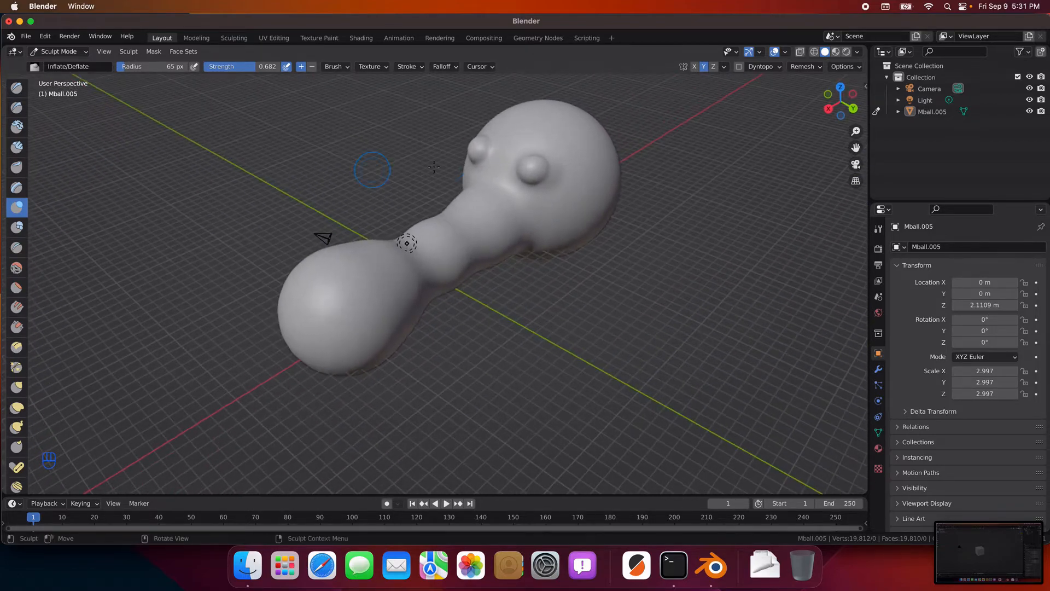
drag(544, 166, 535, 176)
middle_drag(583, 223, 508, 223)
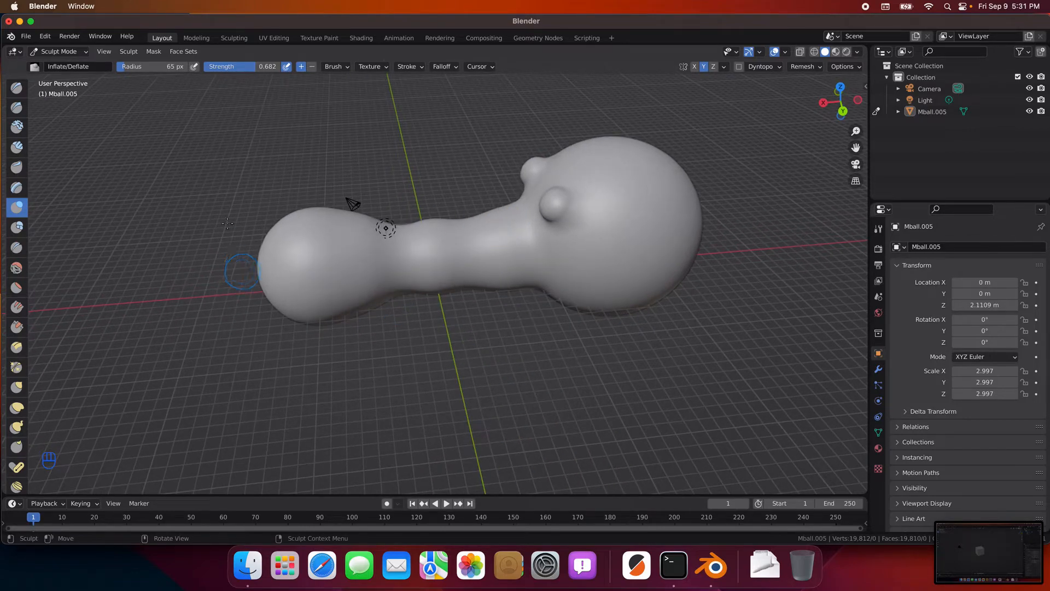
Step: Build mirrored brow ridges above the eyes with the Clay Strips brush at 35 px radius and 0.600 strength
middle_drag(453, 321, 564, 317)
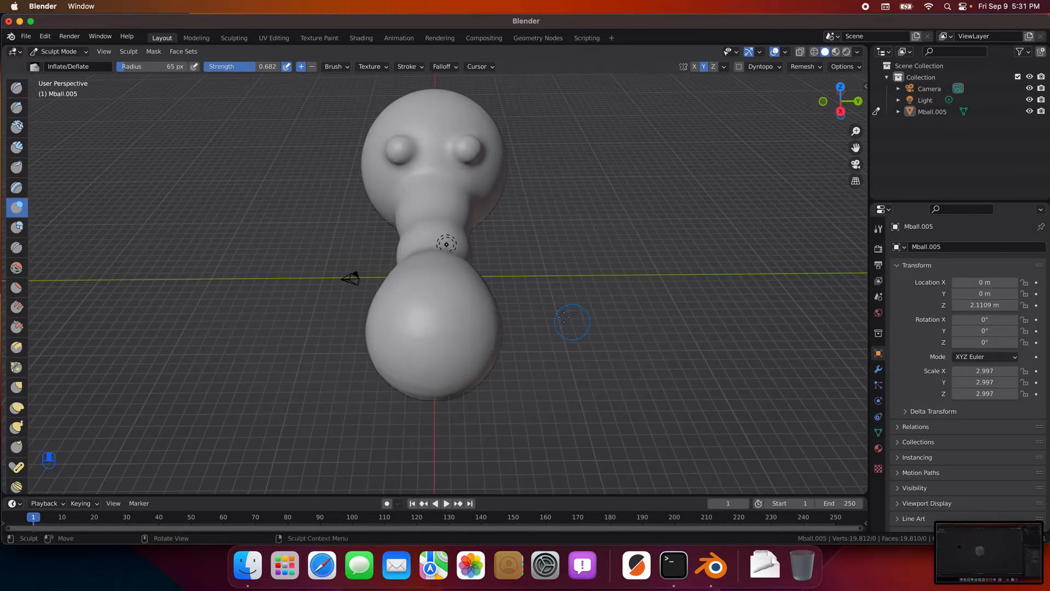
click(16, 127)
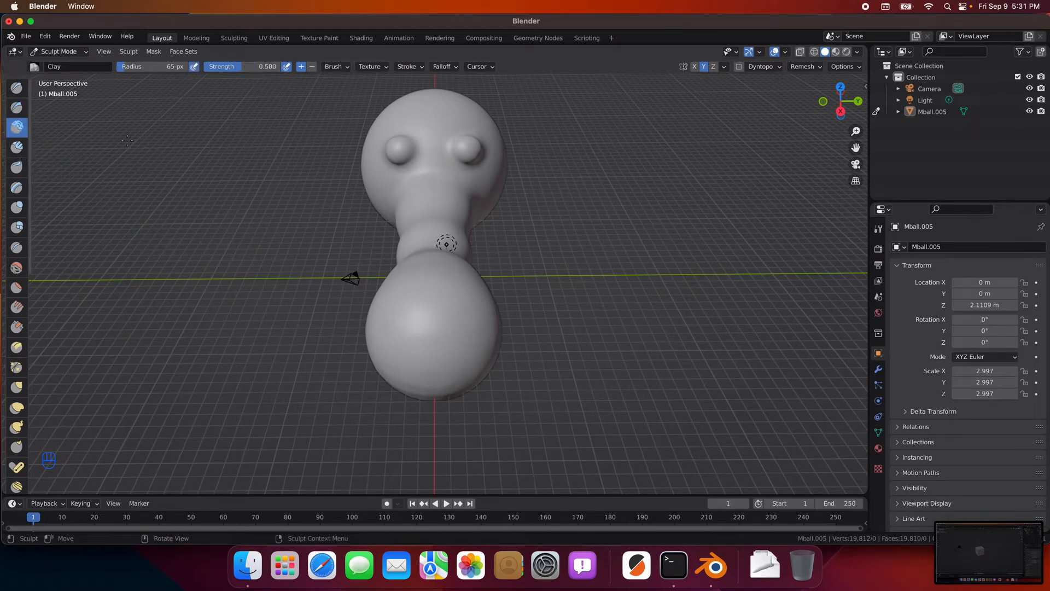
click(16, 146)
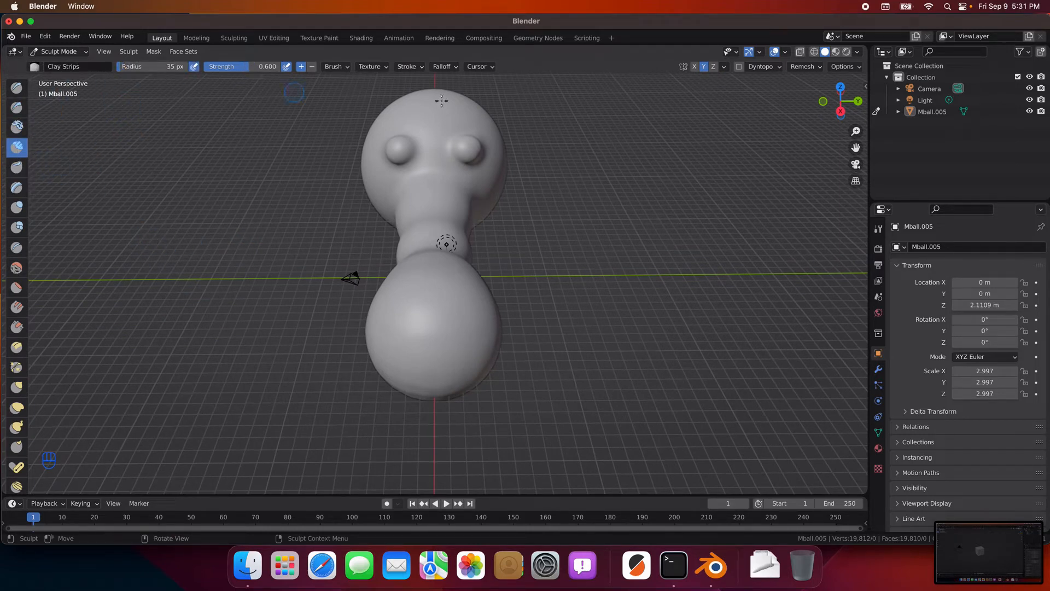
mouse_move(422, 127)
mouse_down()
mouse_move(378, 126)
mouse_move(416, 125)
mouse_up()
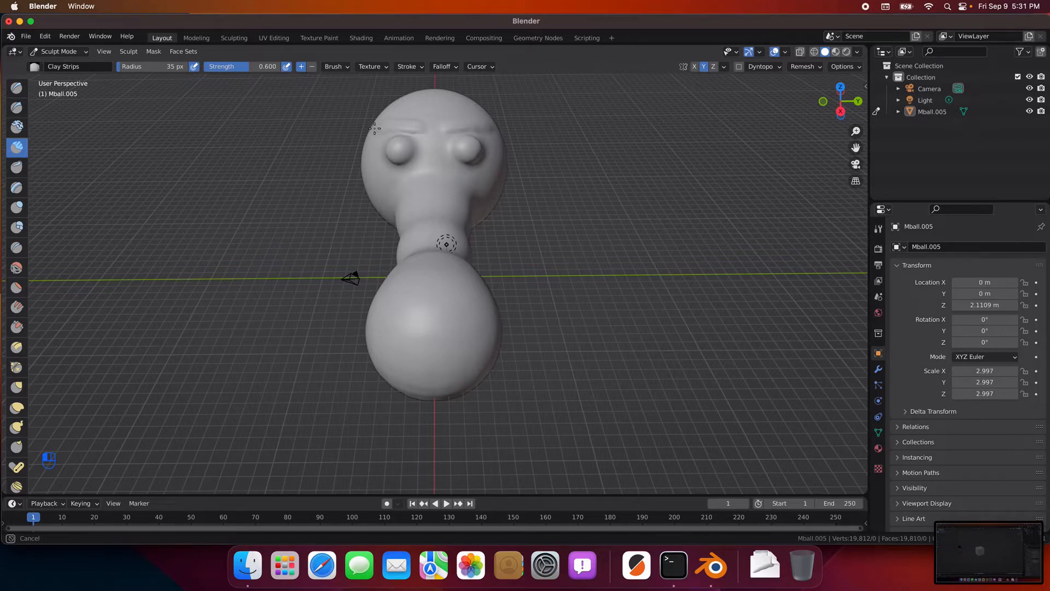
drag(374, 128, 376, 128)
drag(421, 126, 409, 126)
middle_drag(578, 220, 549, 180)
drag(572, 171, 603, 195)
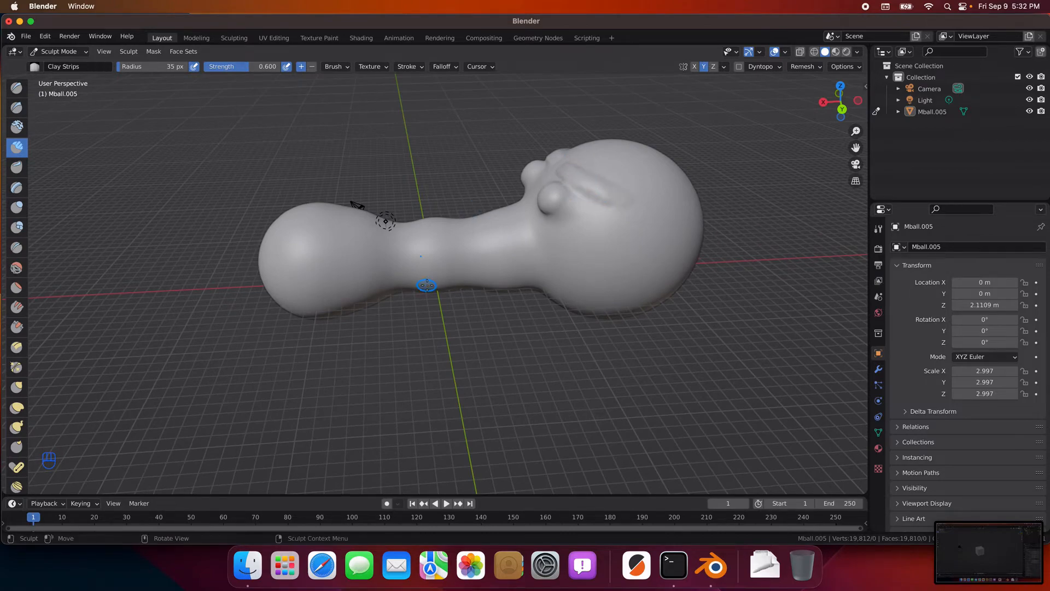
Step: Pull the upper back of the head outward with the Elastic Deform brush at 282 px radius and 0.500 strength
mouse_move(427, 285)
middle_down()
mouse_move(611, 254)
mouse_move(482, 264)
mouse_move(649, 258)
mouse_move(424, 300)
middle_up()
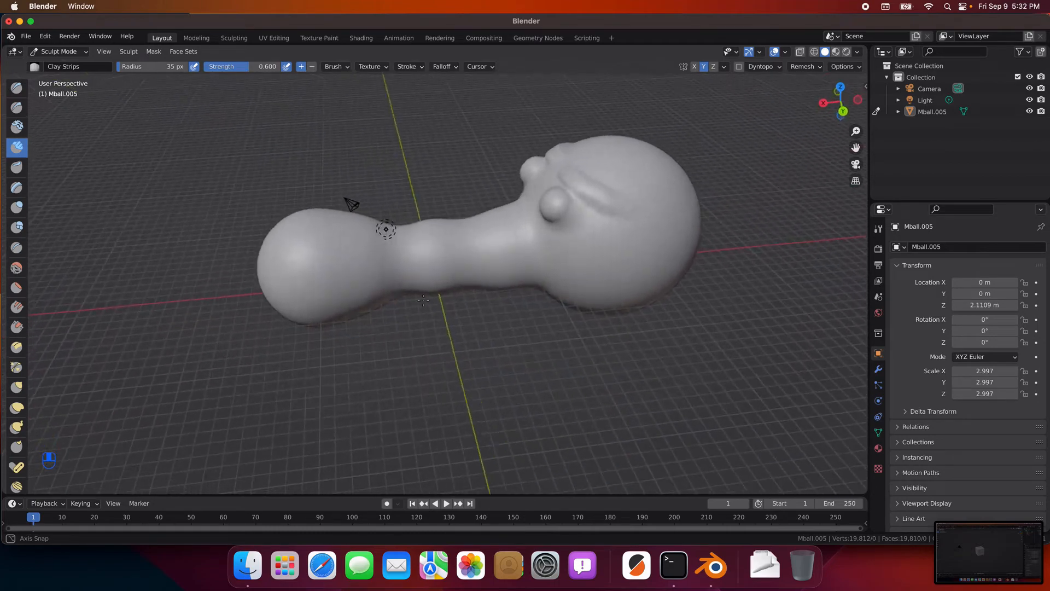
mouse_move(345, 198)
middle_down()
mouse_move(374, 184)
mouse_move(418, 183)
mouse_move(390, 200)
middle_up()
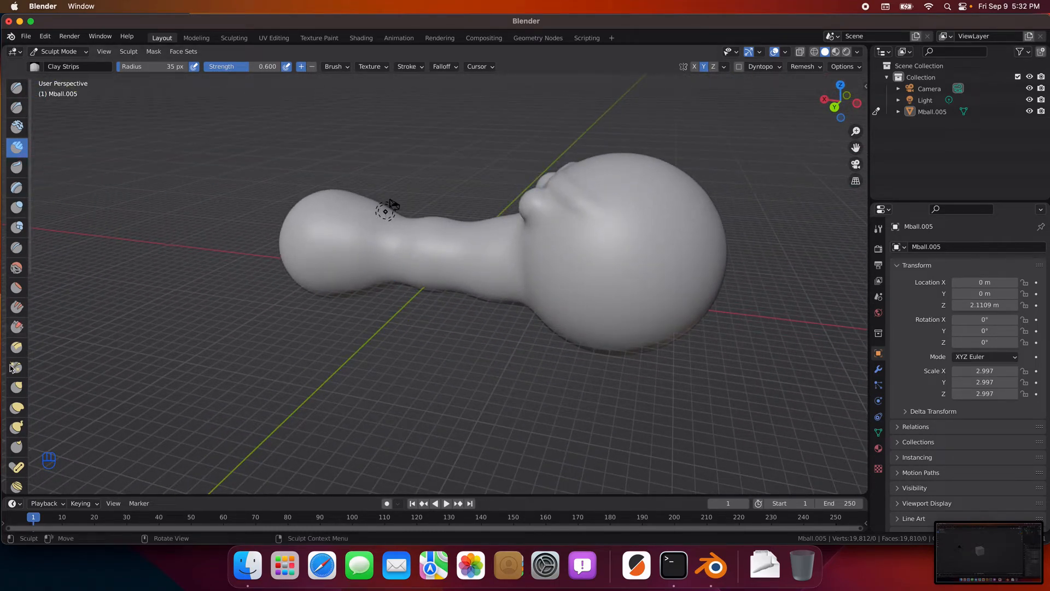
click(16, 387)
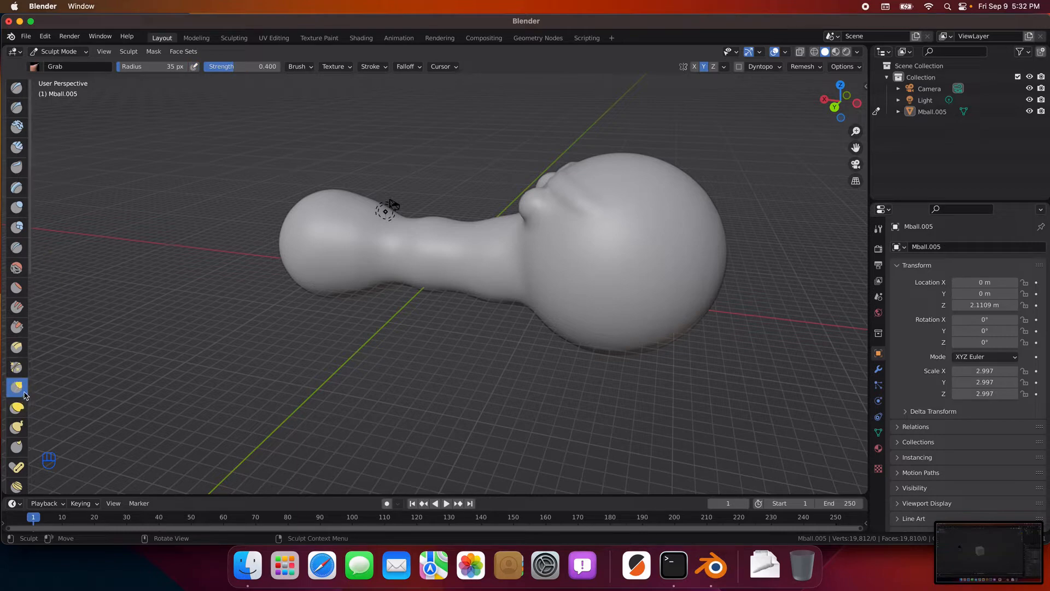
click(17, 408)
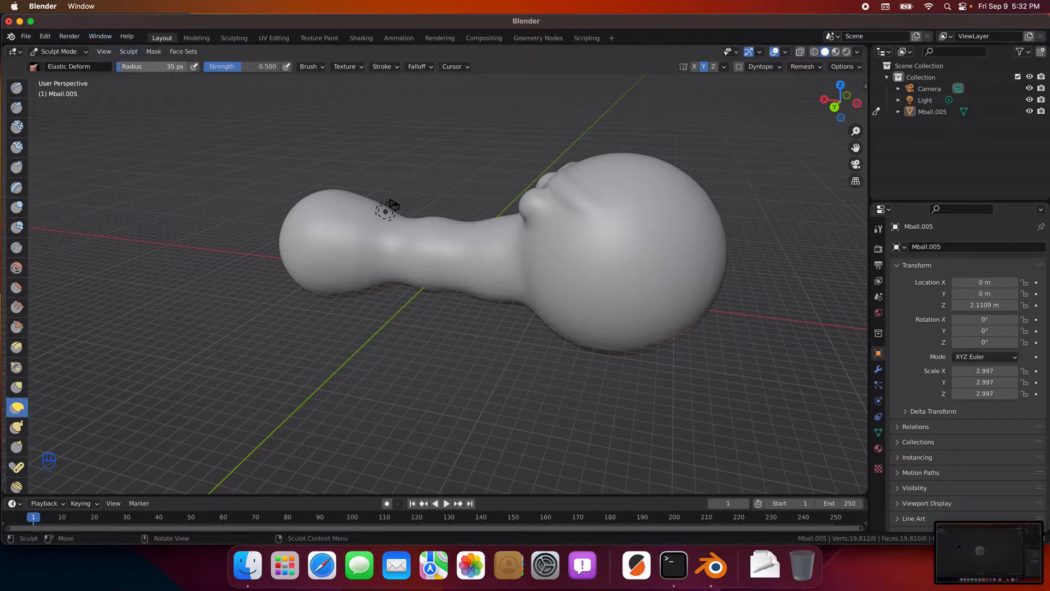
drag(140, 67, 146, 69)
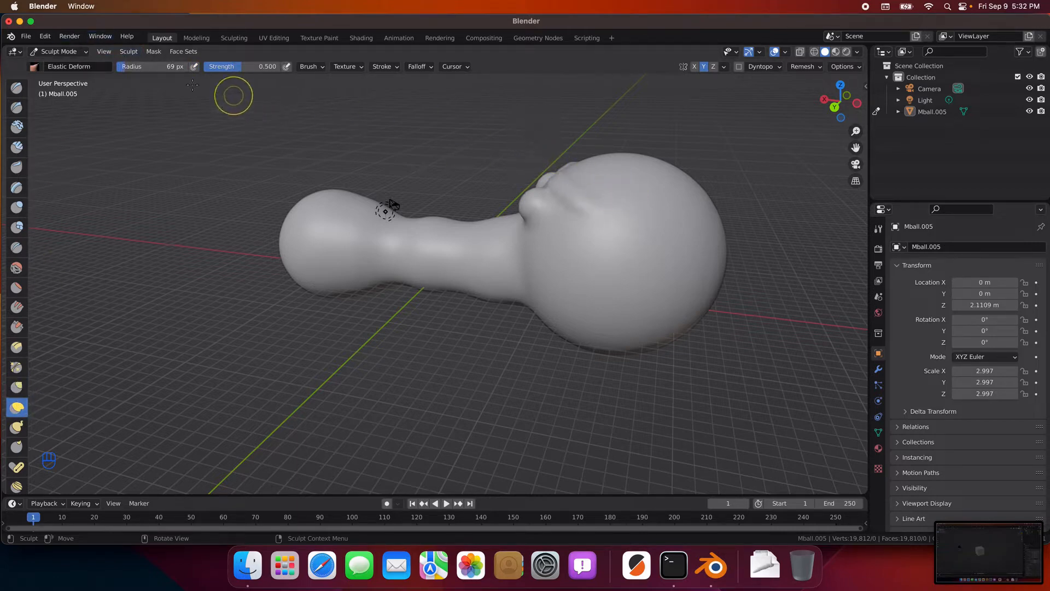
key(f)
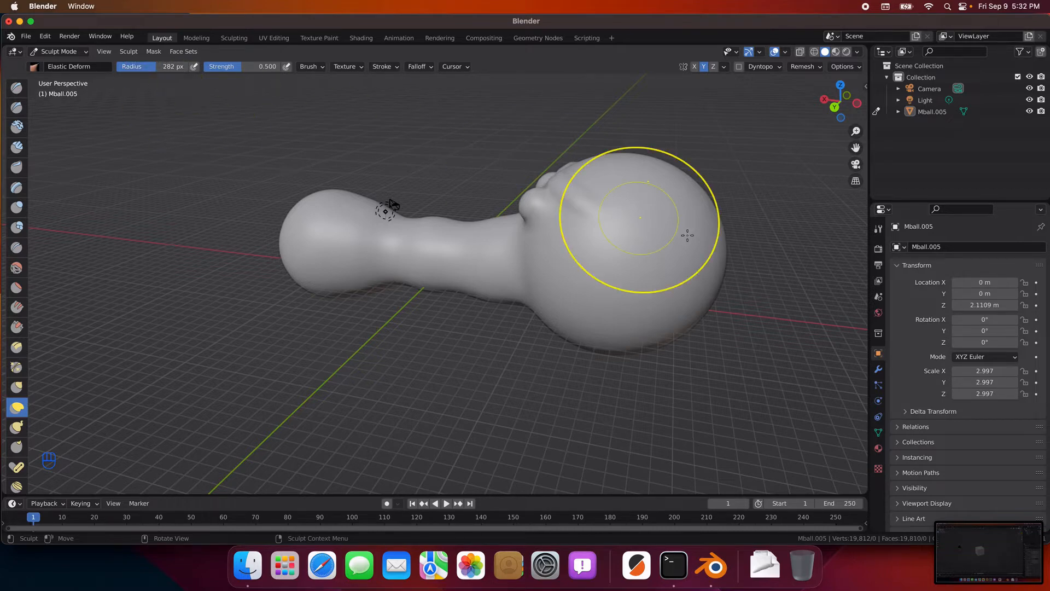
mouse_move(656, 192)
mouse_down()
mouse_move(675, 157)
mouse_move(690, 170)
mouse_up()
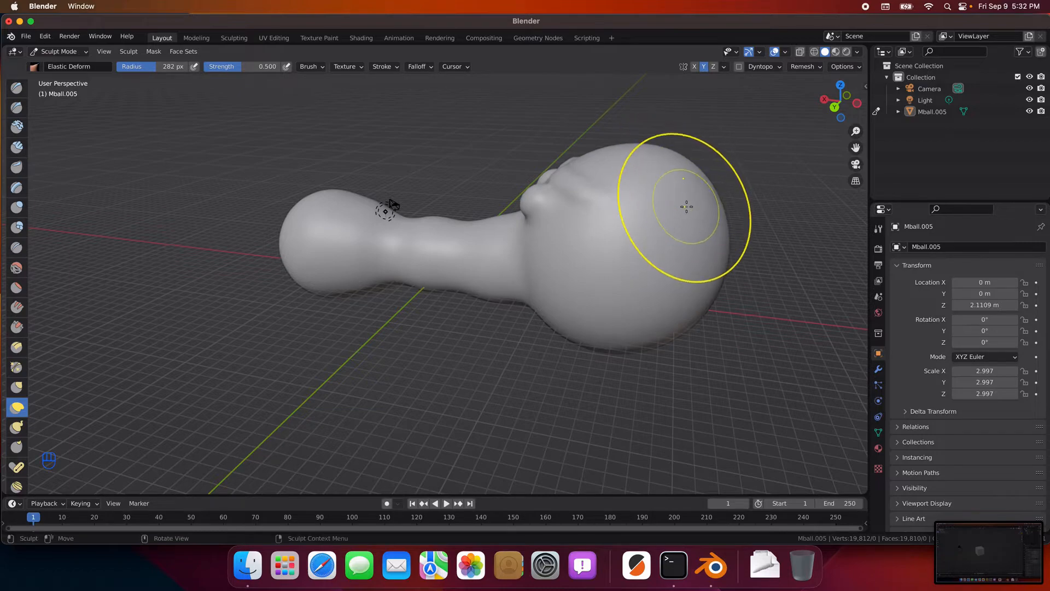
drag(687, 206, 699, 201)
Step: Pull mirrored limbs down and forward from the sides of the head with the Snake Hook brush at 282 px radius and 1.000 strength
mouse_move(773, 305)
middle_down()
mouse_move(460, 350)
mouse_move(118, 375)
middle_up()
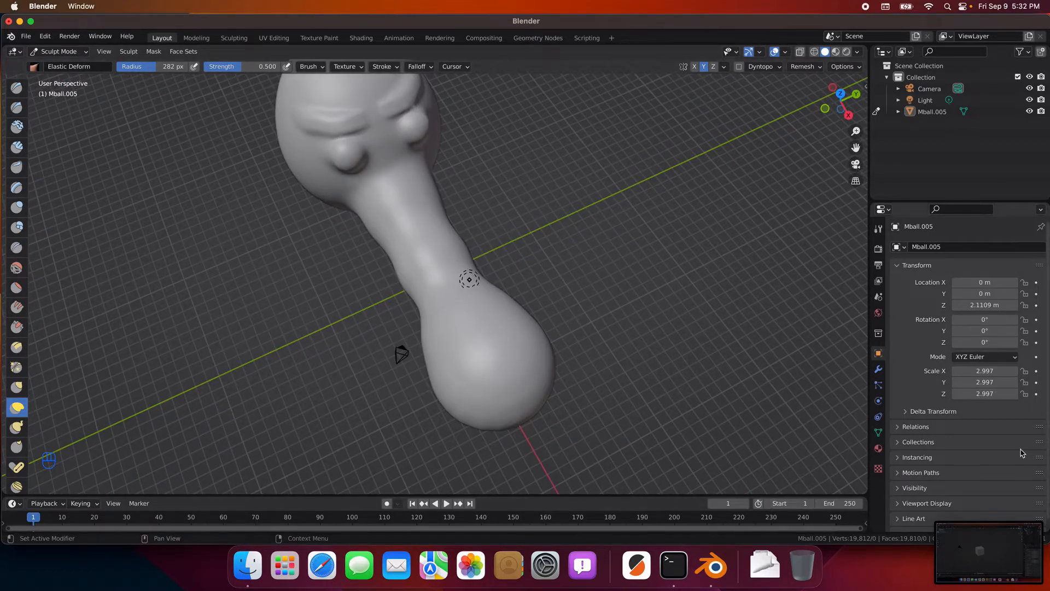
middle_drag(575, 314, 304, 211)
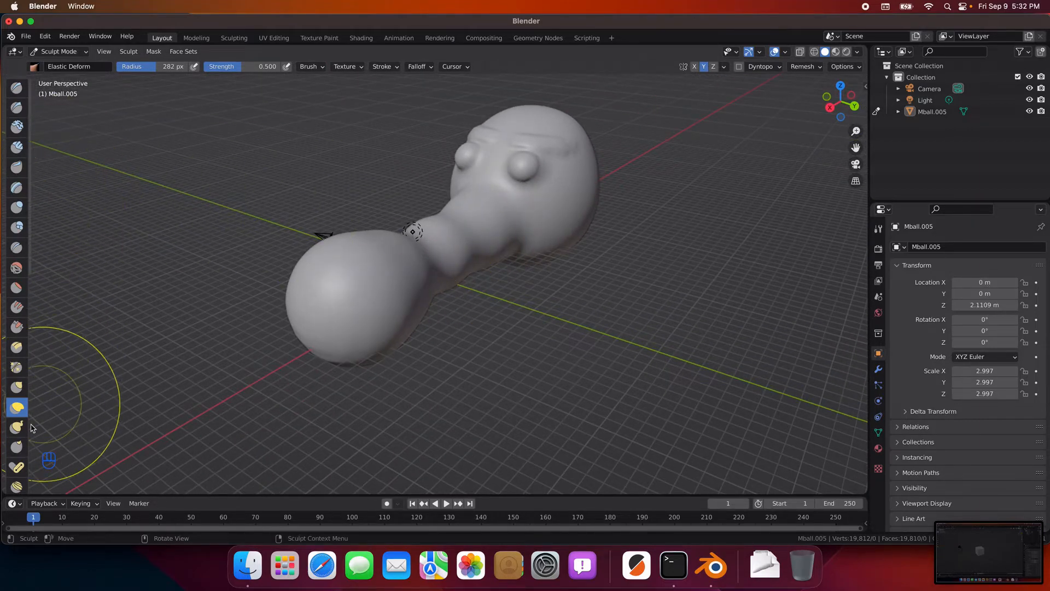
click(17, 388)
click(17, 427)
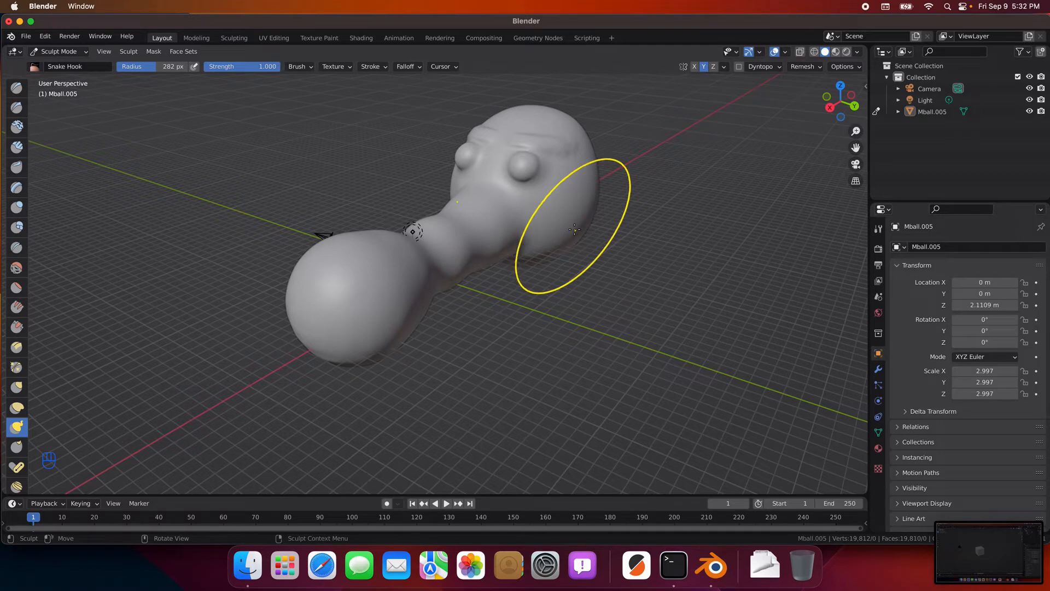
mouse_move(575, 229)
mouse_down()
mouse_move(644, 247)
mouse_move(541, 312)
mouse_up()
middle_drag(616, 315, 788, 276)
mouse_move(304, 329)
mouse_down()
mouse_move(344, 305)
mouse_move(333, 303)
mouse_up()
middle_drag(359, 369, 410, 380)
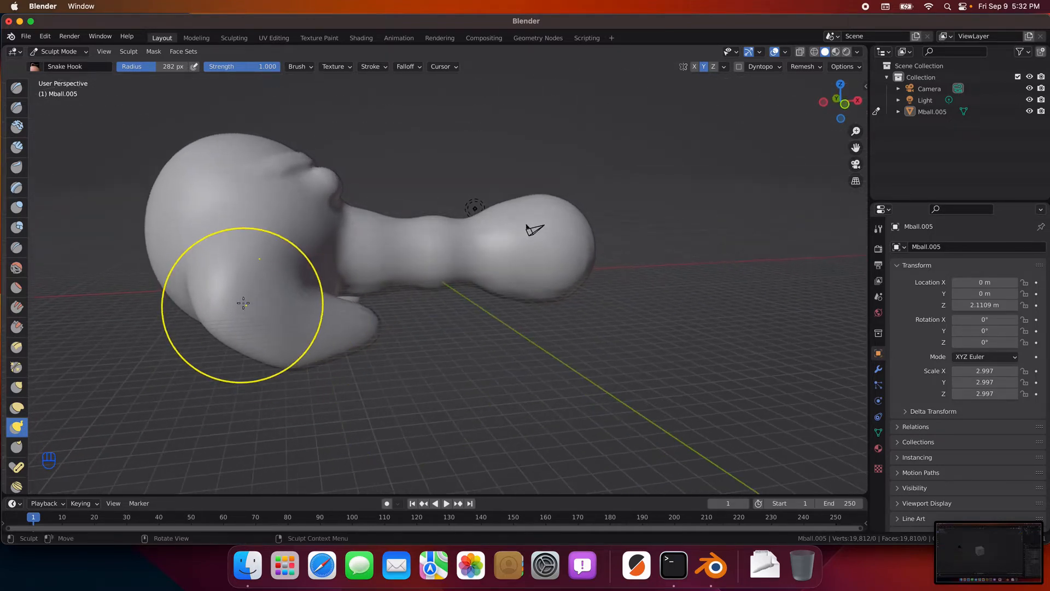
mouse_move(278, 330)
mouse_down()
mouse_move(358, 281)
mouse_move(348, 293)
mouse_move(356, 328)
mouse_up()
middle_drag(575, 452, 392, 384)
key(super+z)
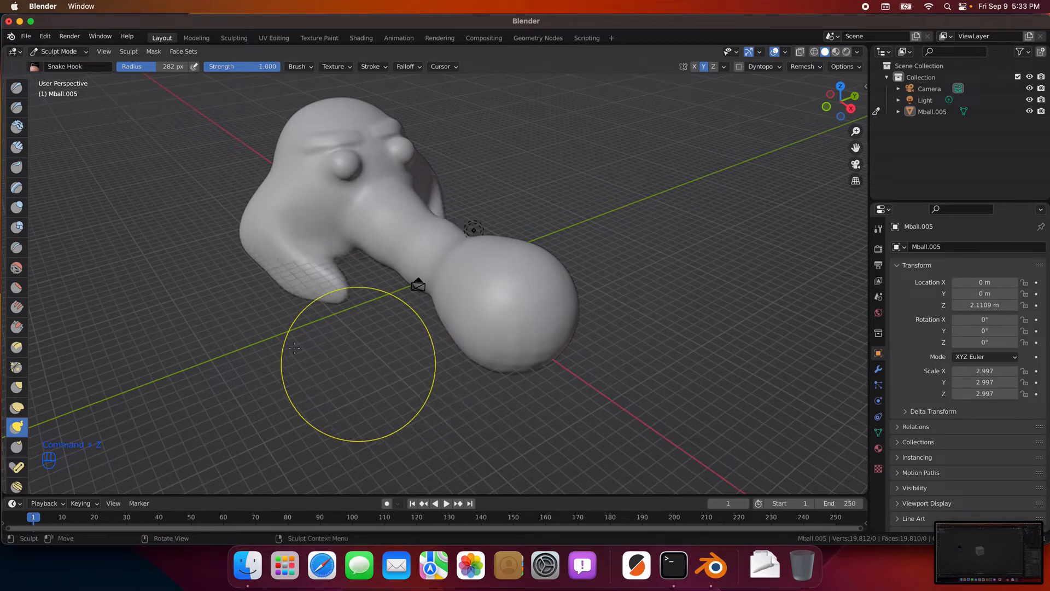
Step: Reshape the mirrored side limbs with the Grab brush at 282 px radius and 0.400 strength, drawing them forward and downward
click(19, 384)
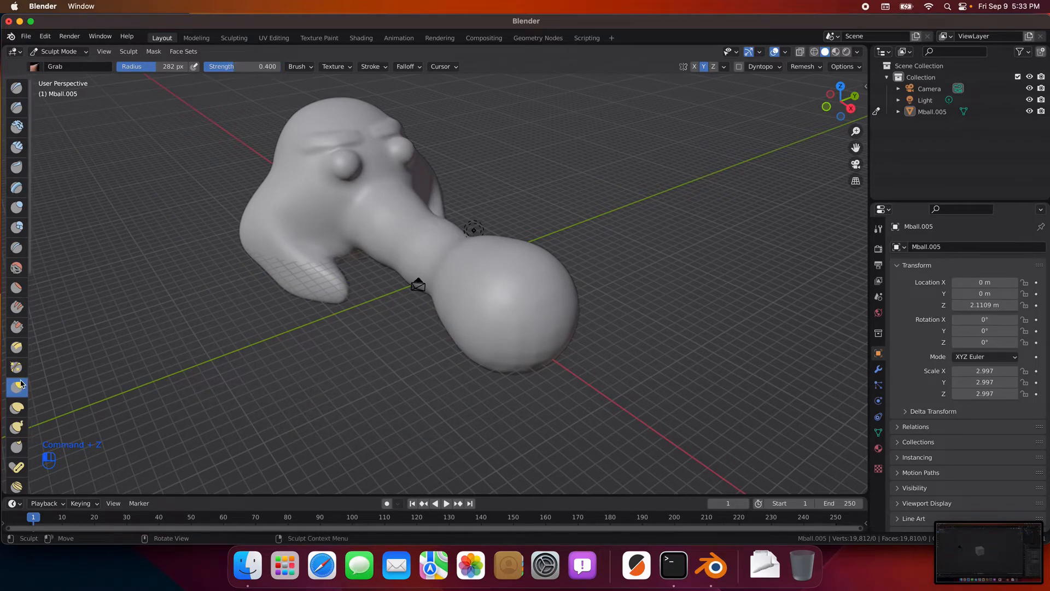
middle_drag(159, 371, 304, 314)
drag(304, 314, 314, 314)
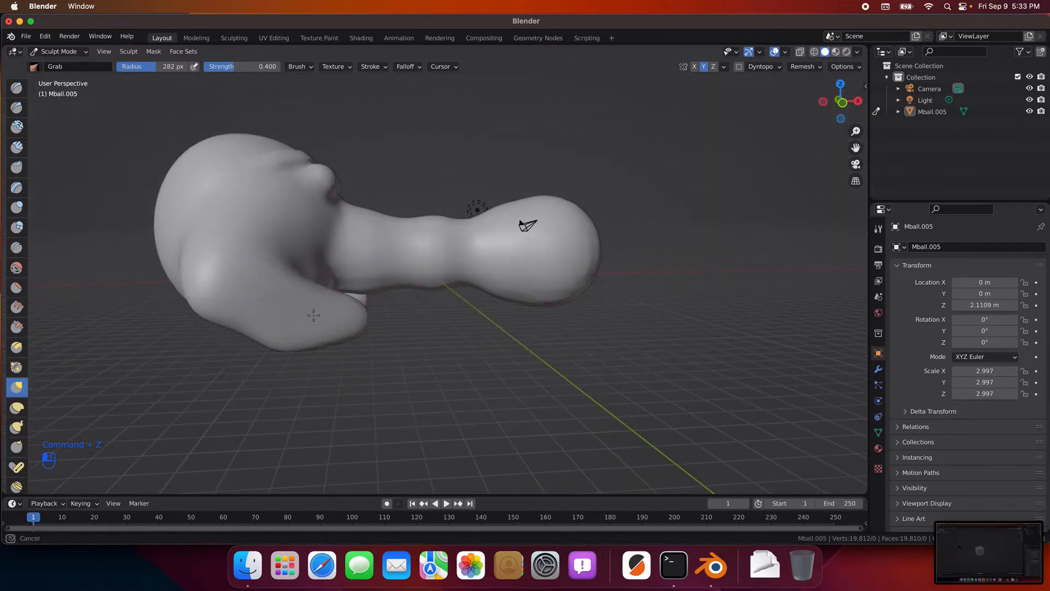
drag(335, 276, 335, 277)
mouse_move(287, 332)
mouse_down()
mouse_move(306, 297)
mouse_move(353, 305)
mouse_move(376, 291)
mouse_up()
middle_drag(389, 314, 309, 164)
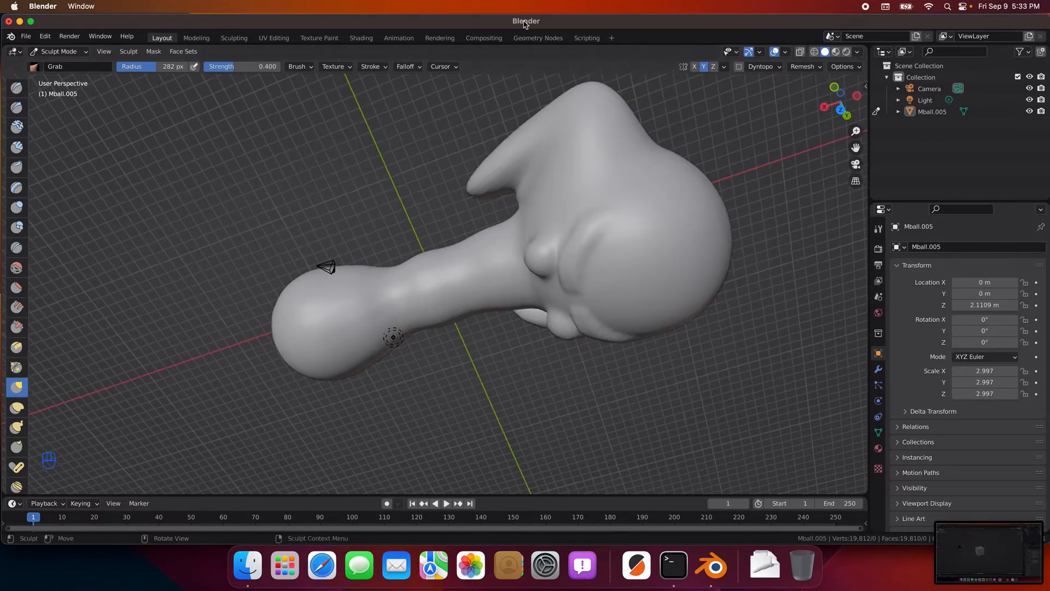
mouse_move(457, 155)
middle_down()
mouse_move(475, 83)
mouse_move(479, 104)
mouse_move(456, 78)
mouse_move(446, 123)
middle_up()
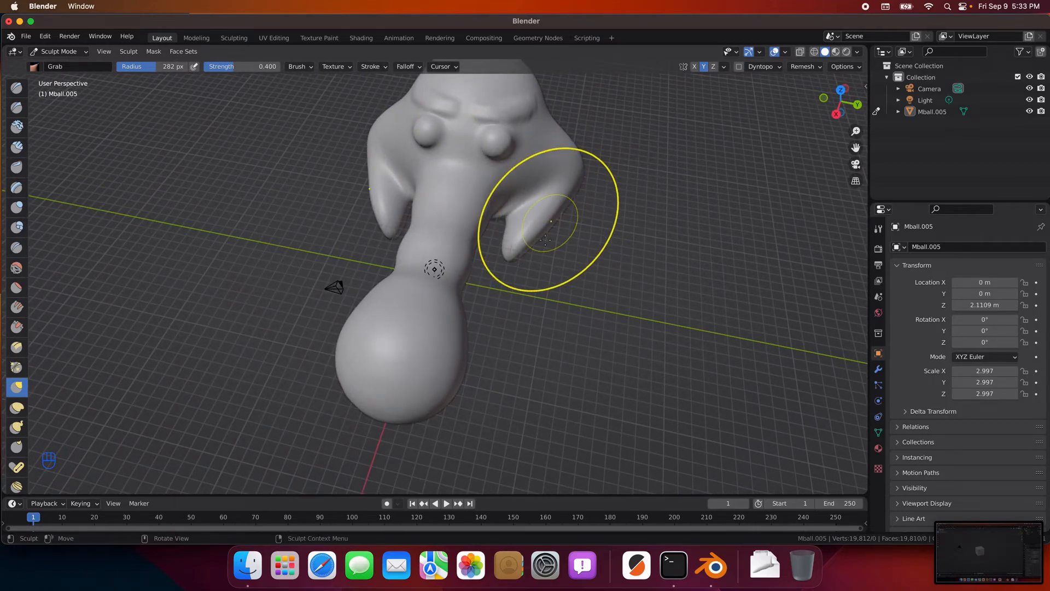
mouse_move(542, 236)
mouse_down()
mouse_move(567, 243)
mouse_move(563, 258)
mouse_move(556, 230)
mouse_move(572, 234)
mouse_move(536, 254)
mouse_move(539, 263)
mouse_up()
middle_drag(658, 258, 521, 335)
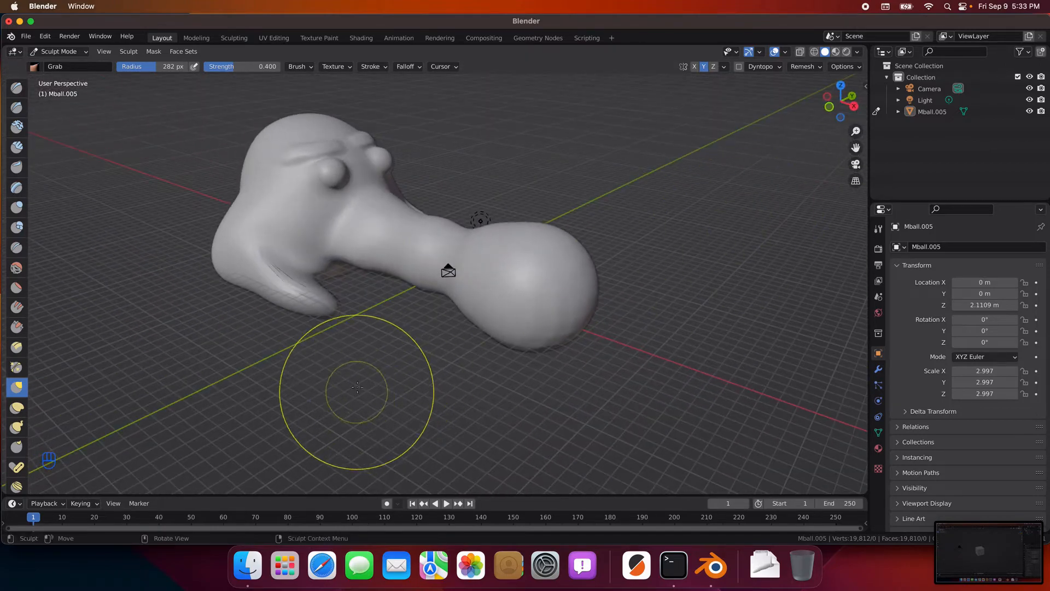
Step: Try smoothing the side limb with the Smooth brush at 282 px radius and 0.301 strength, and undo the strokes
middle_drag(363, 375, 434, 375)
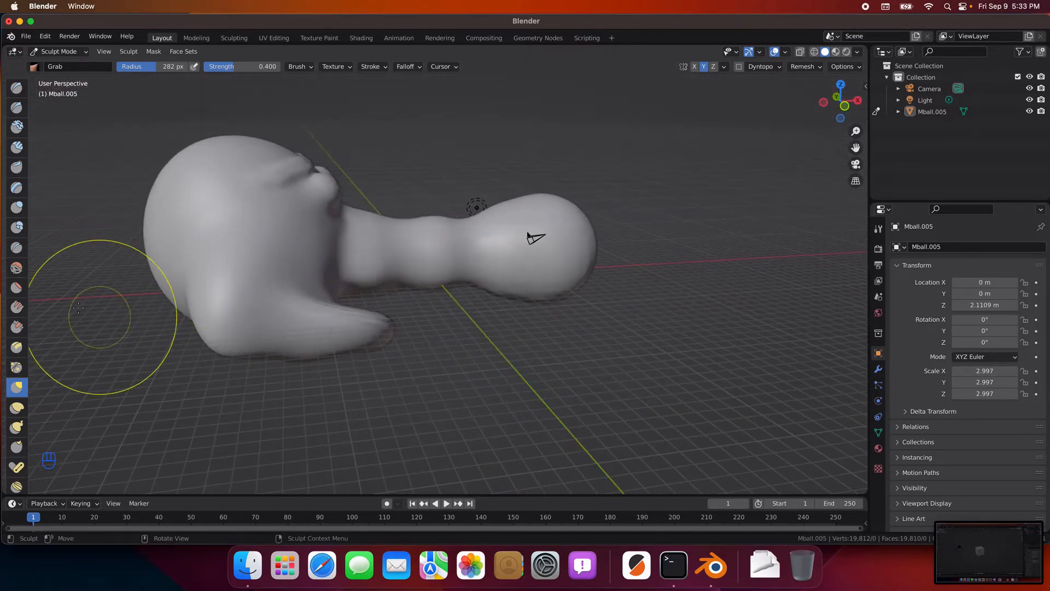
click(17, 267)
mouse_move(308, 318)
mouse_down()
mouse_move(300, 306)
mouse_move(328, 316)
mouse_up()
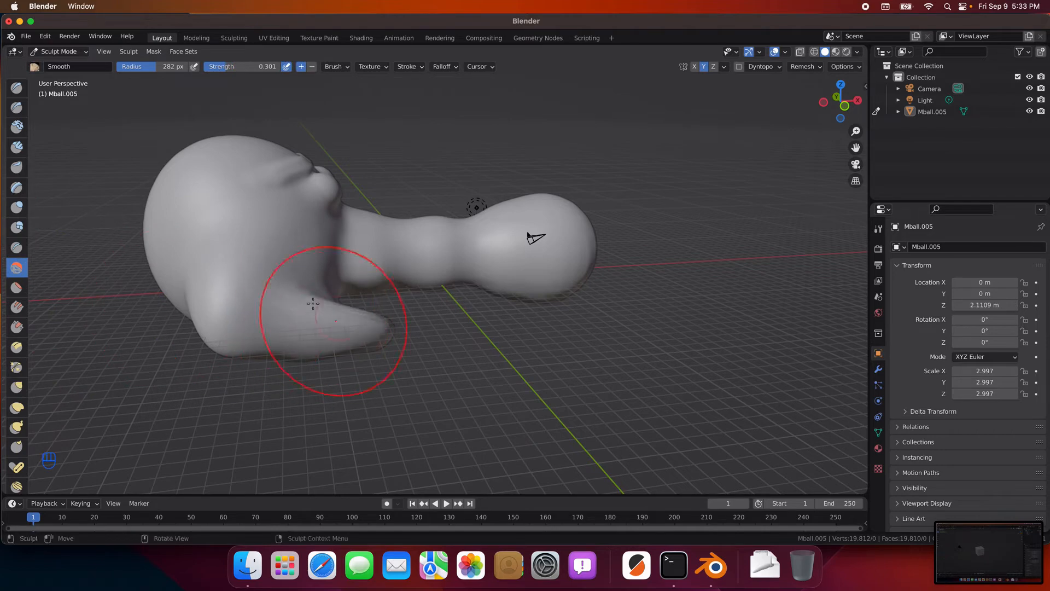
middle_drag(509, 383, 457, 383)
key(super+z)
key(super+z)
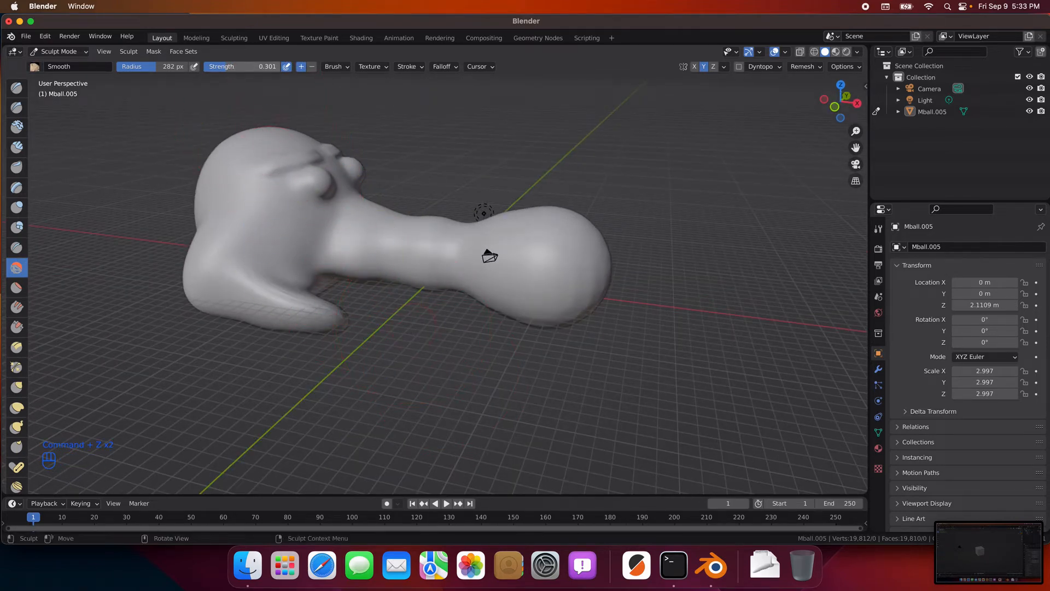
Step: Smooth the side limb with the Smooth brush at 192 px radius and 0.064 strength, and voxel-remesh the body at 0.1 m
drag(241, 66, 151, 68)
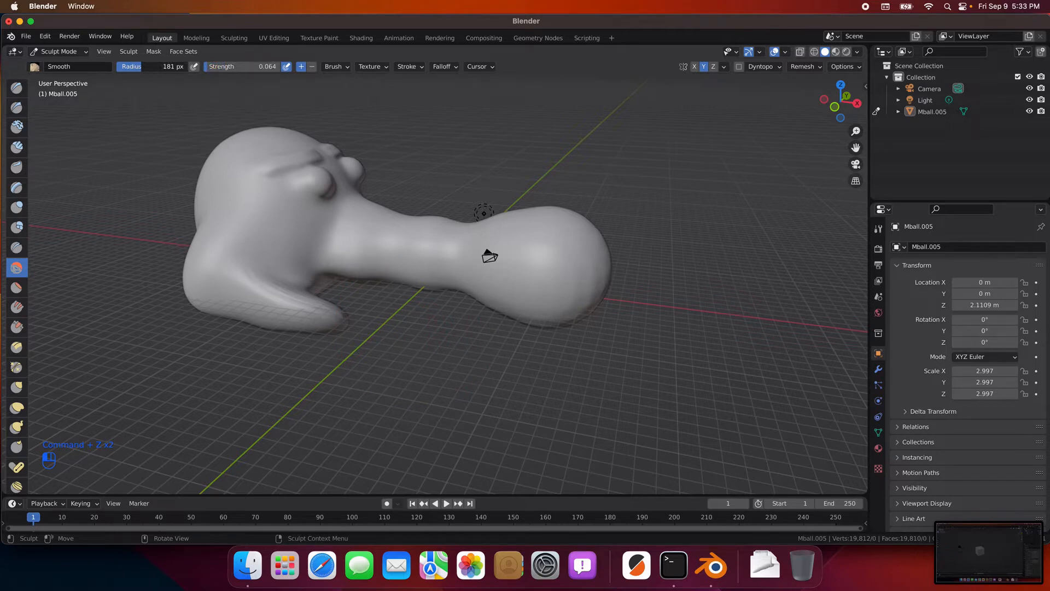
mouse_move(270, 271)
mouse_down()
mouse_move(300, 297)
mouse_move(274, 287)
mouse_move(336, 432)
mouse_up()
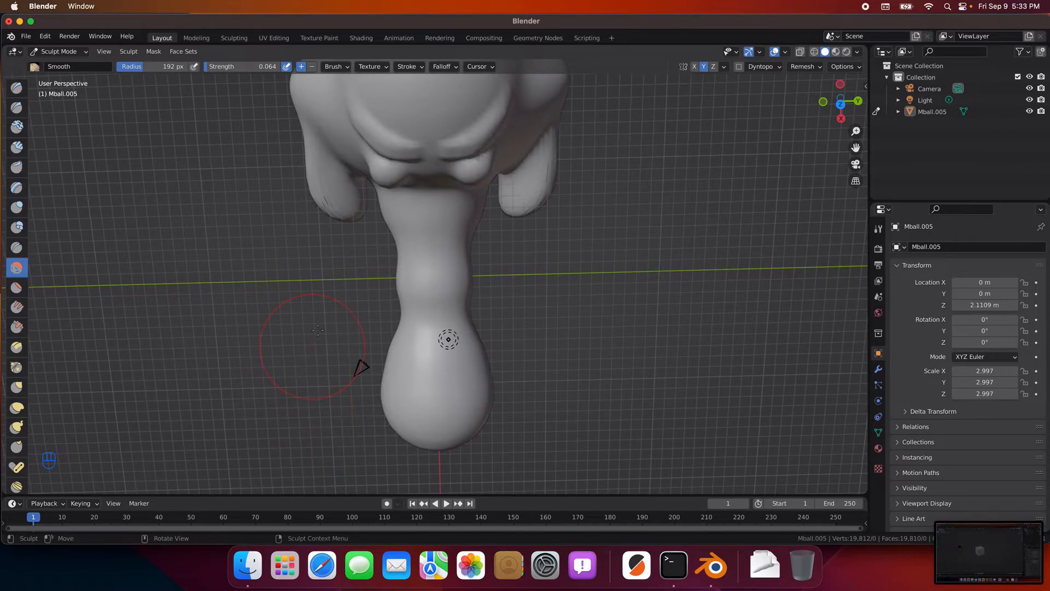
middle_drag(318, 329, 358, 257)
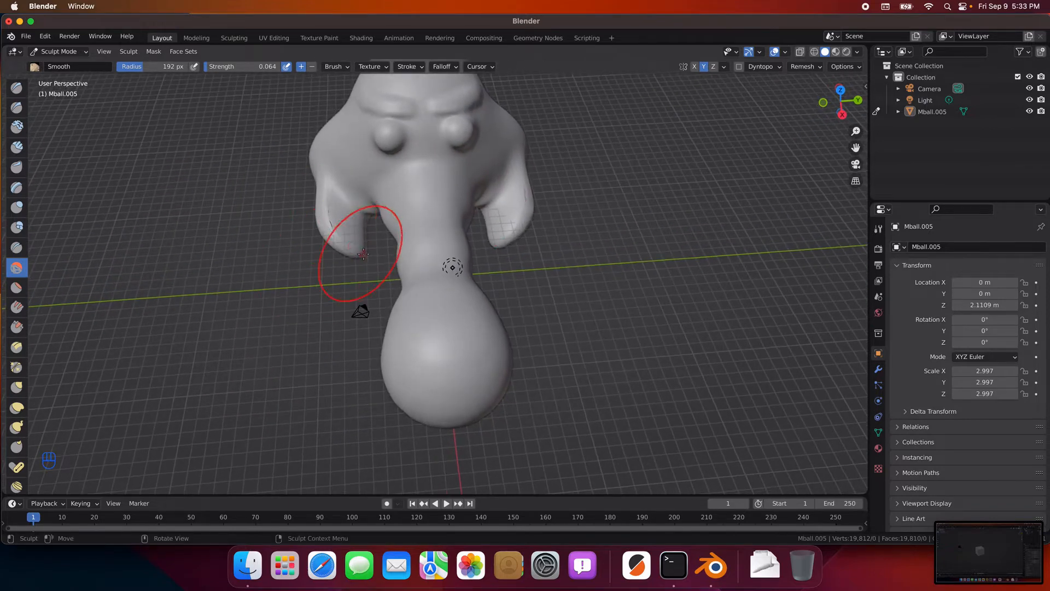
click(822, 67)
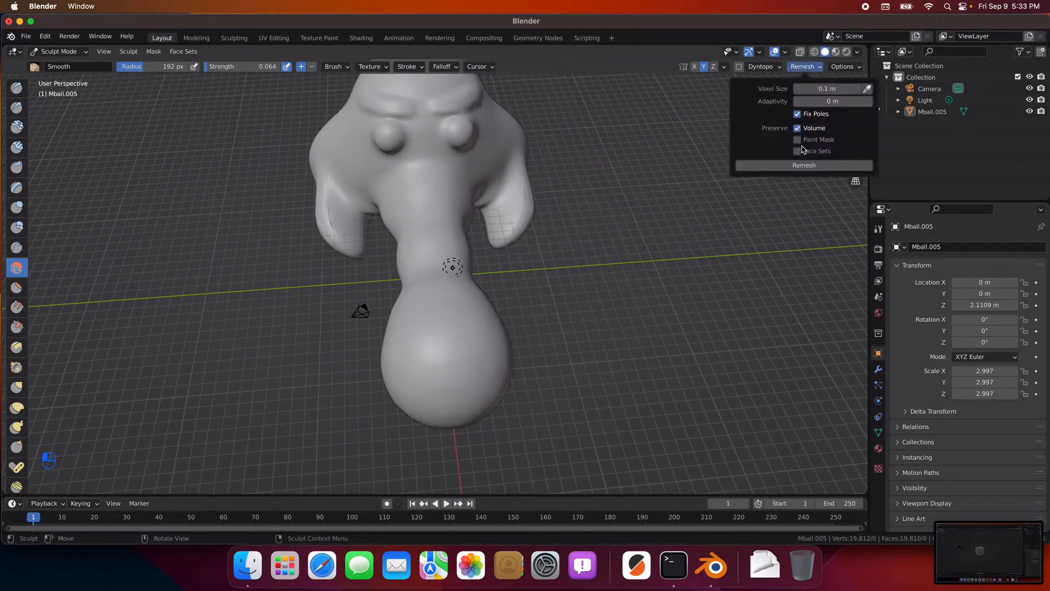
click(804, 164)
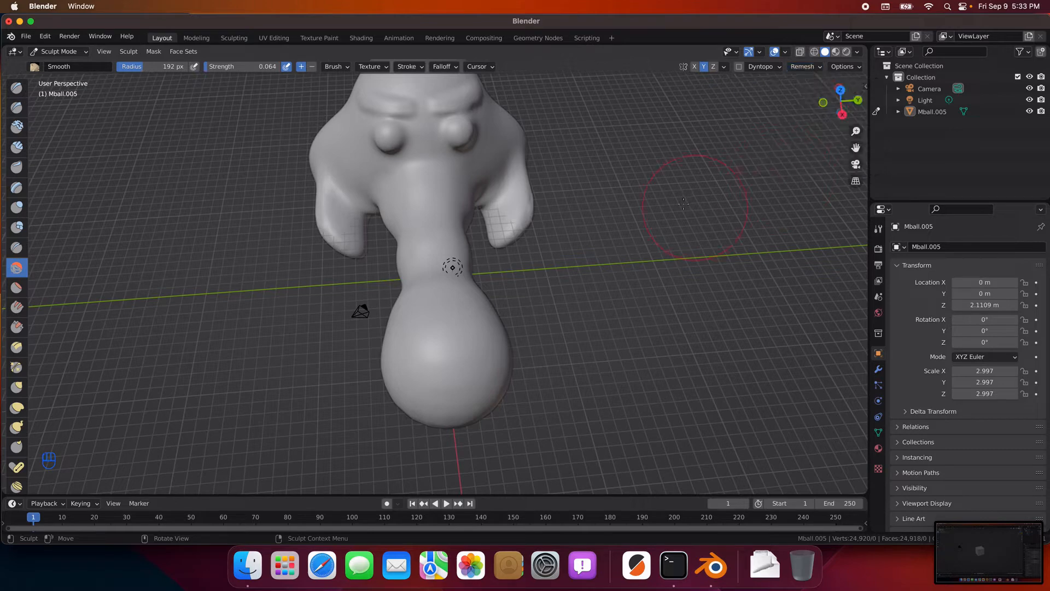
Step: Pull the underside between the head and the side limb downward with the Grab brush at 192 px radius and 0.400 strength
middle_drag(684, 204, 668, 200)
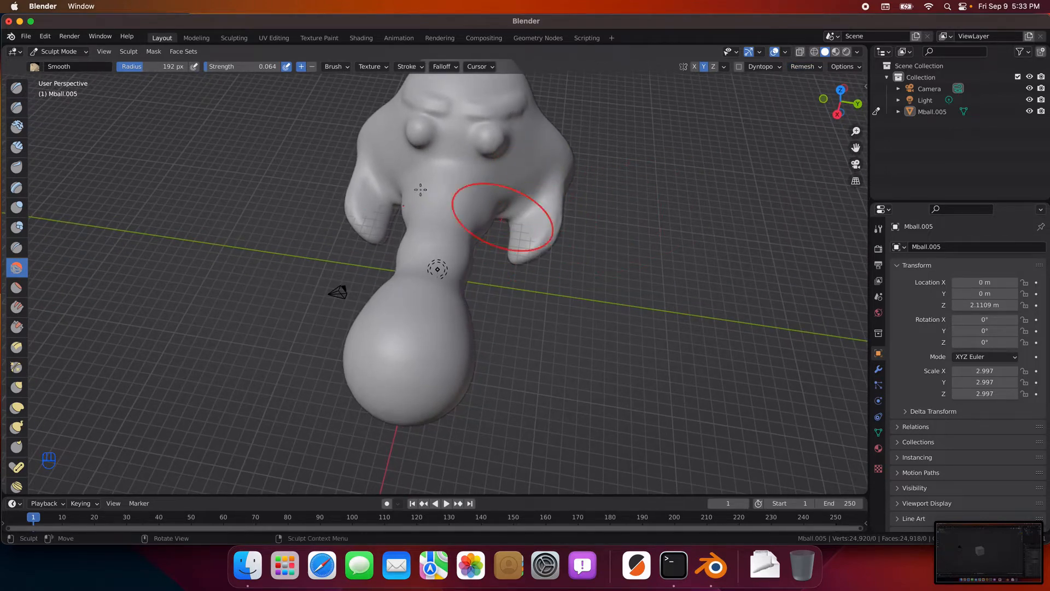
mouse_move(558, 216)
middle_down()
mouse_move(566, 176)
mouse_move(479, 170)
mouse_move(554, 330)
middle_up()
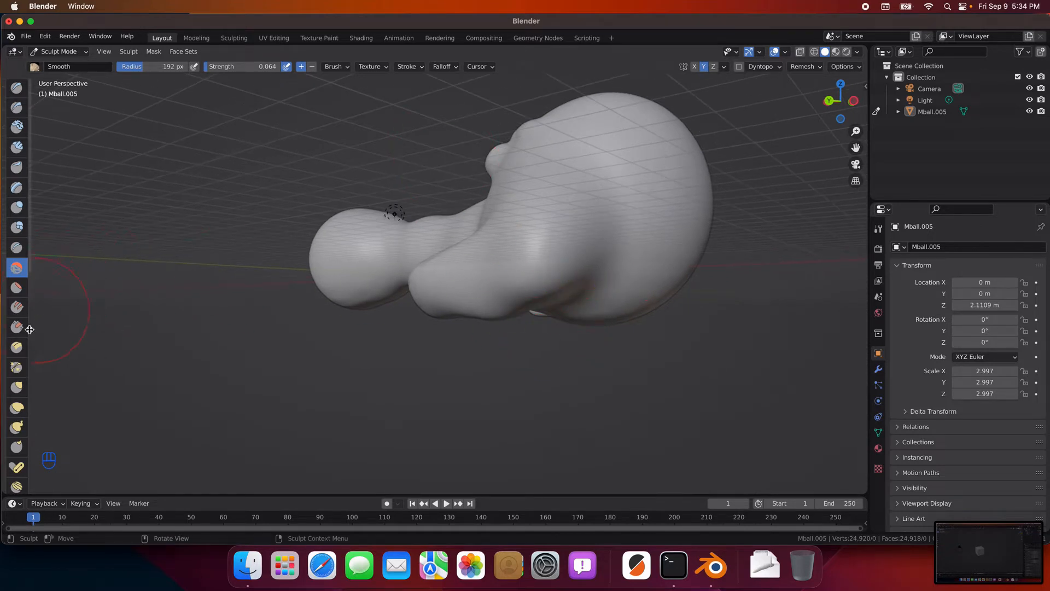
click(18, 388)
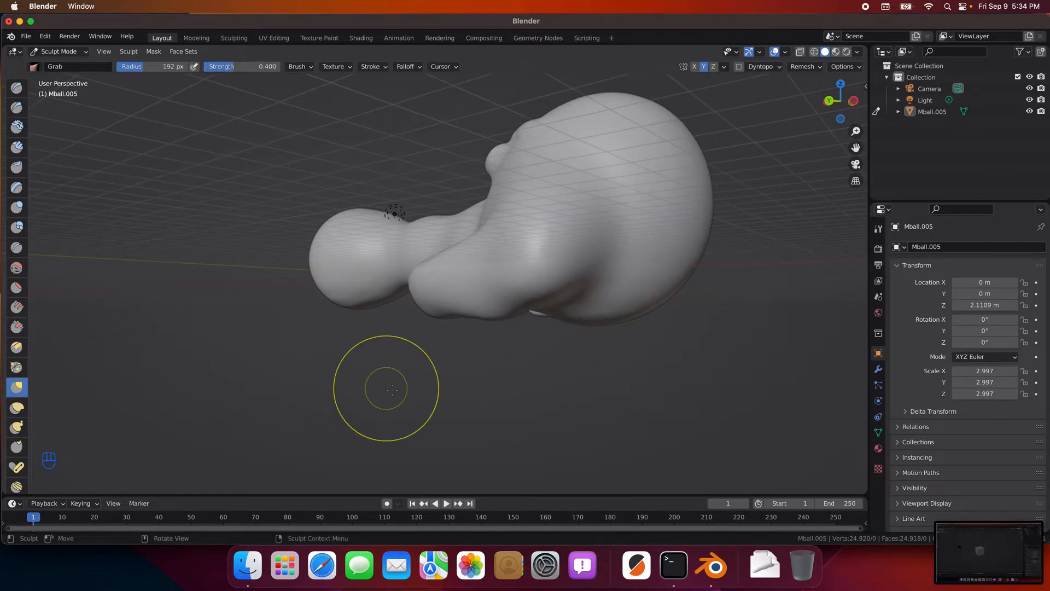
mouse_move(558, 297)
mouse_down()
mouse_move(597, 315)
mouse_move(573, 312)
mouse_up()
drag(523, 312, 522, 318)
mouse_move(616, 403)
middle_down()
mouse_move(465, 324)
mouse_move(528, 255)
mouse_move(534, 228)
mouse_move(548, 404)
mouse_move(640, 421)
middle_up()
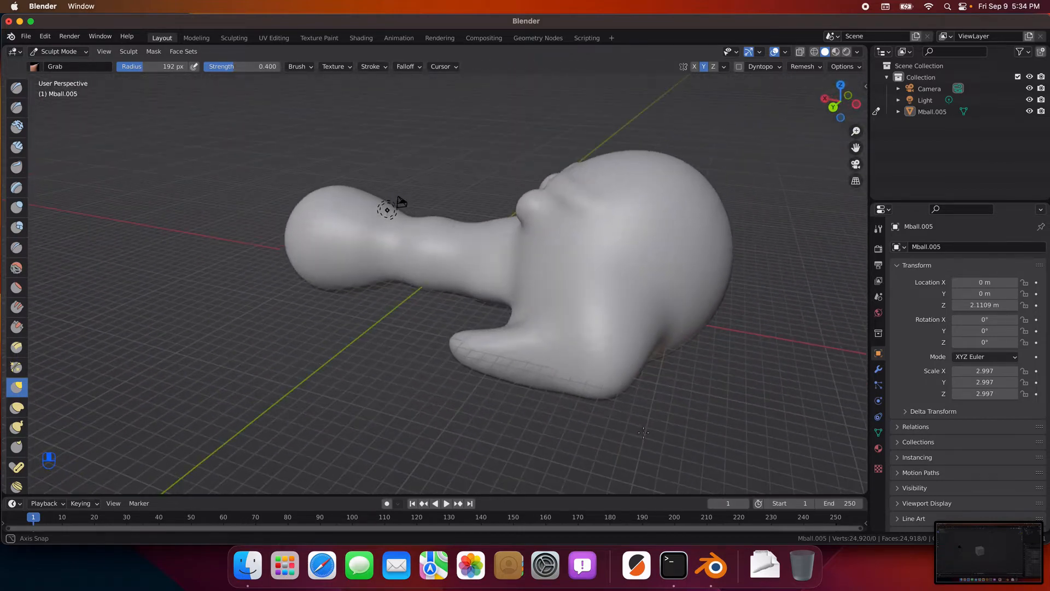
scroll(553, 401, up, 2)
scroll(550, 399, down, 4)
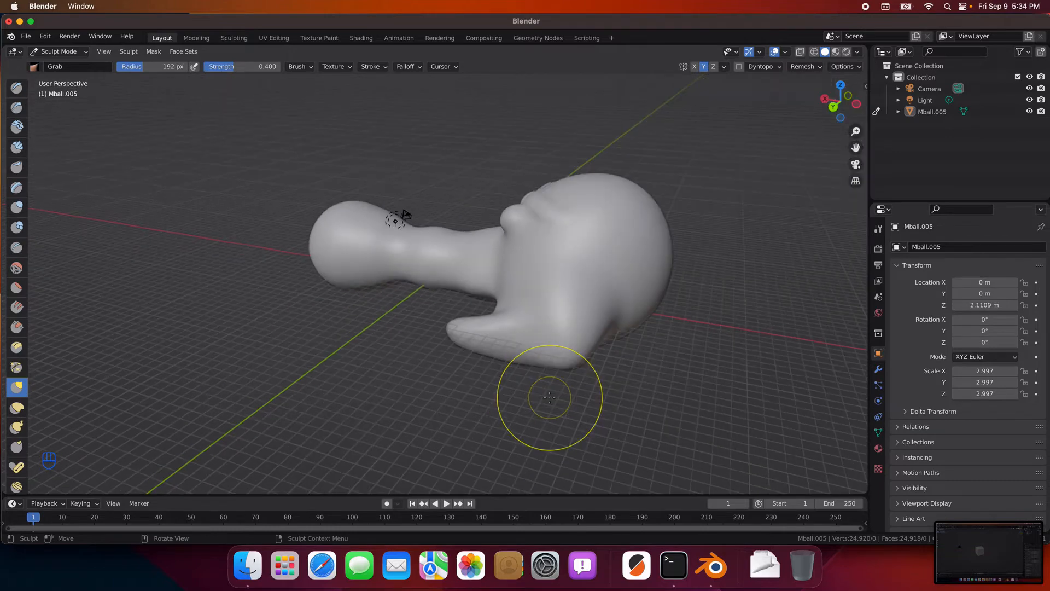
scroll(547, 398, up, 1)
middle_drag(414, 387, 323, 356)
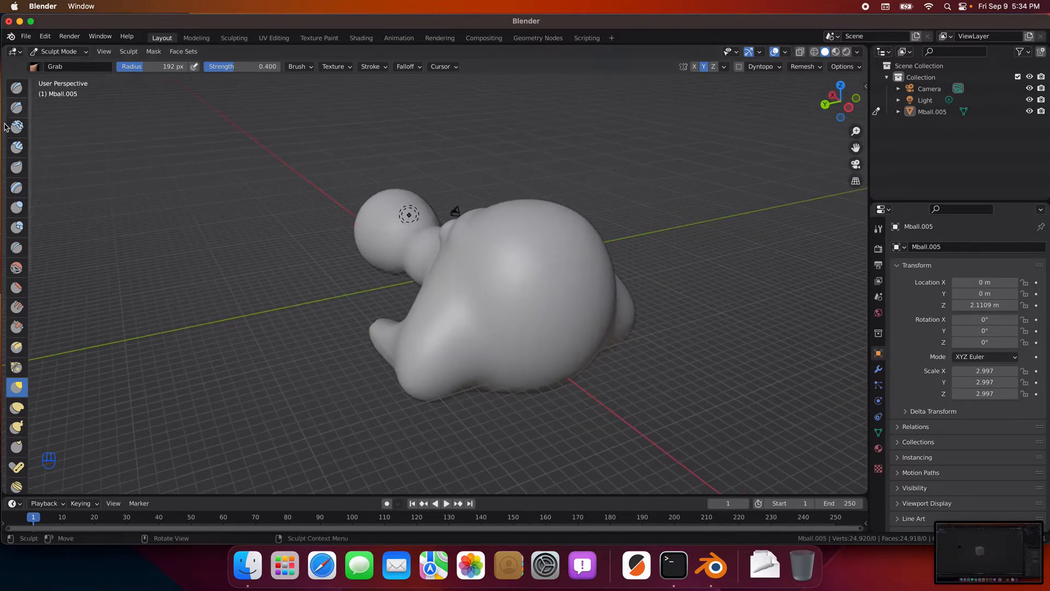
Step: Try drawing a ridge over the head with the Clay Strips brush at 76 px radius and 0.600 strength, and undo the stroke
click(17, 146)
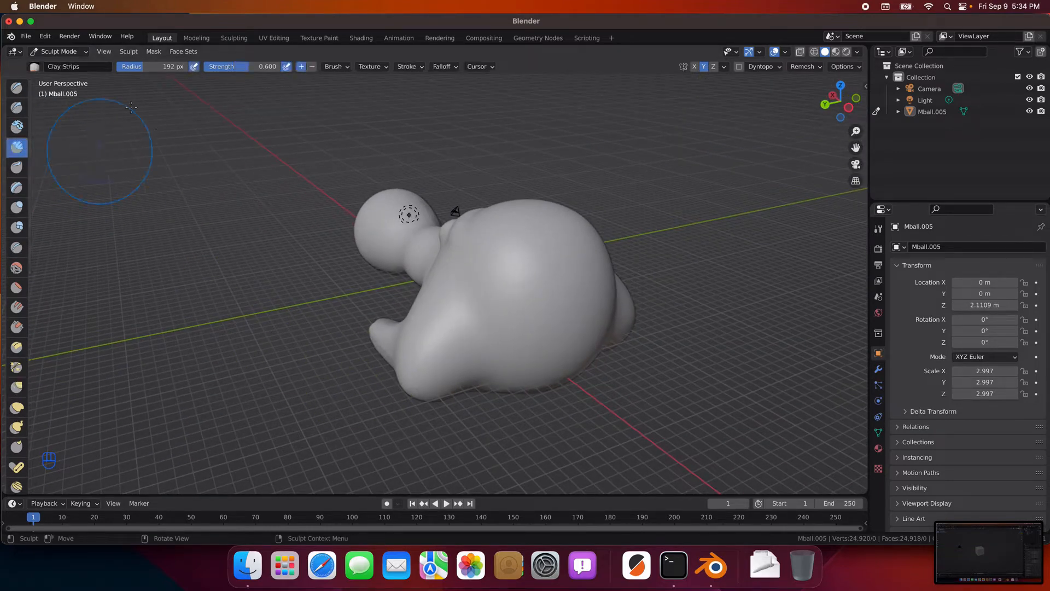
drag(127, 71, 127, 70)
middle_drag(656, 262, 639, 282)
middle_drag(478, 274, 541, 303)
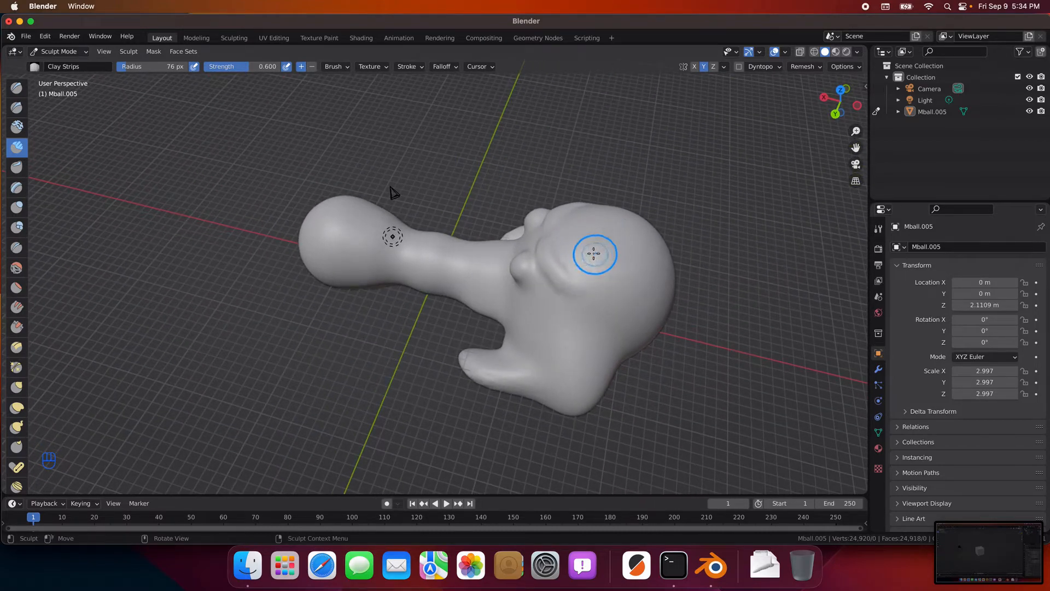
drag(581, 250, 580, 250)
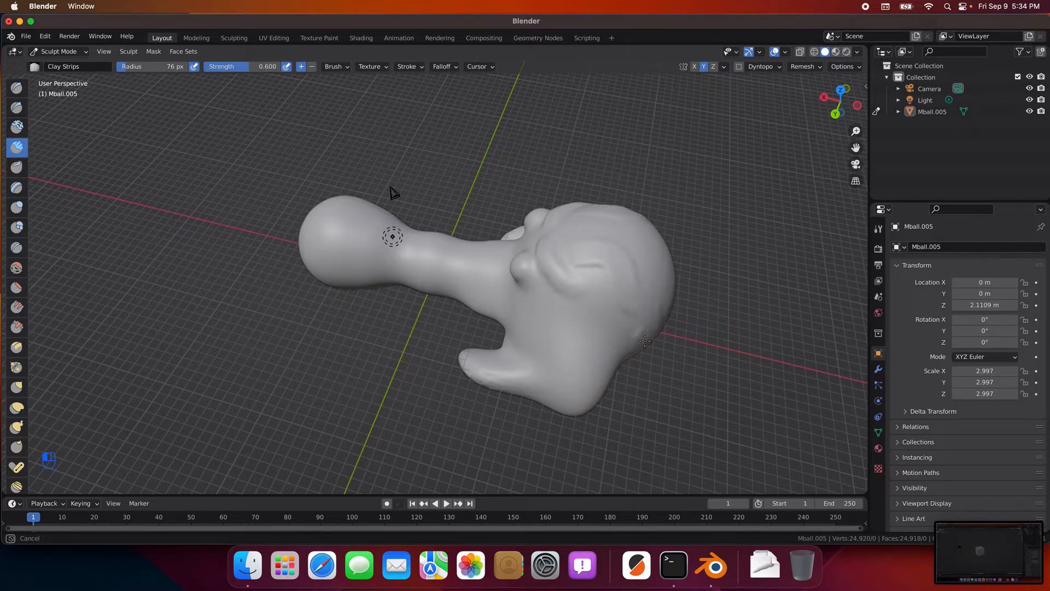
drag(645, 341, 649, 340)
middle_drag(680, 328, 673, 299)
key(super+z)
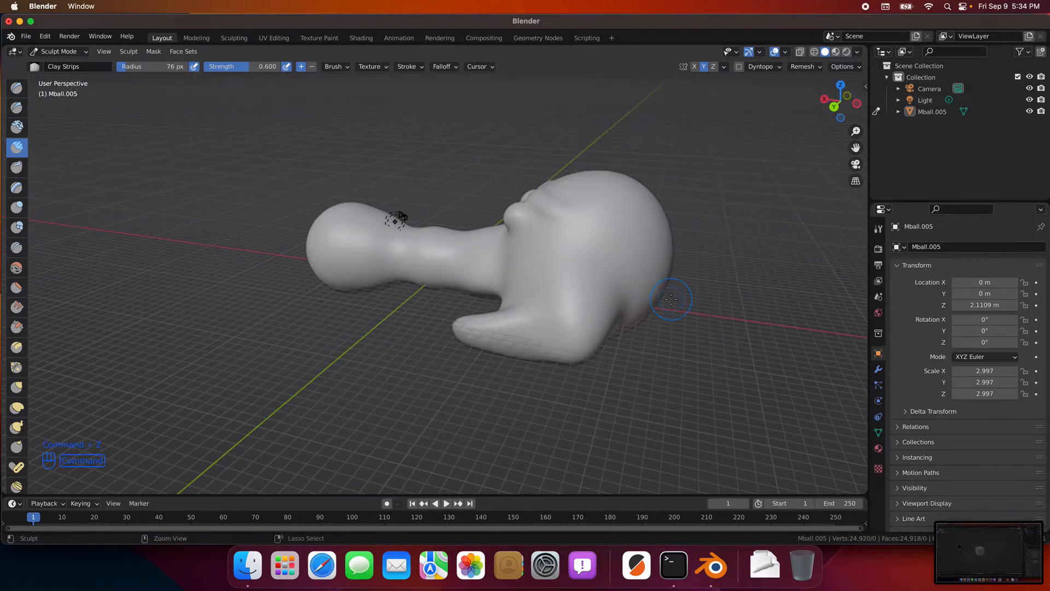
Step: Draw a thin ridge from above the brow down the side of the head with Clay Strips at 25 px radius and 0.600 strength
click(144, 67)
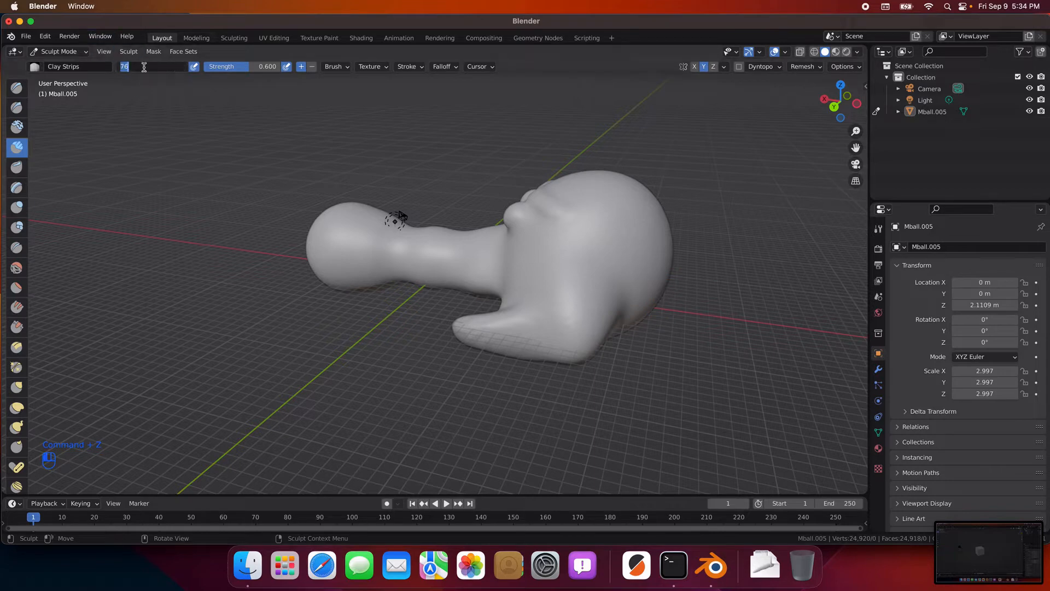
text(25)
key(Return)
middle_drag(506, 253, 656, 318)
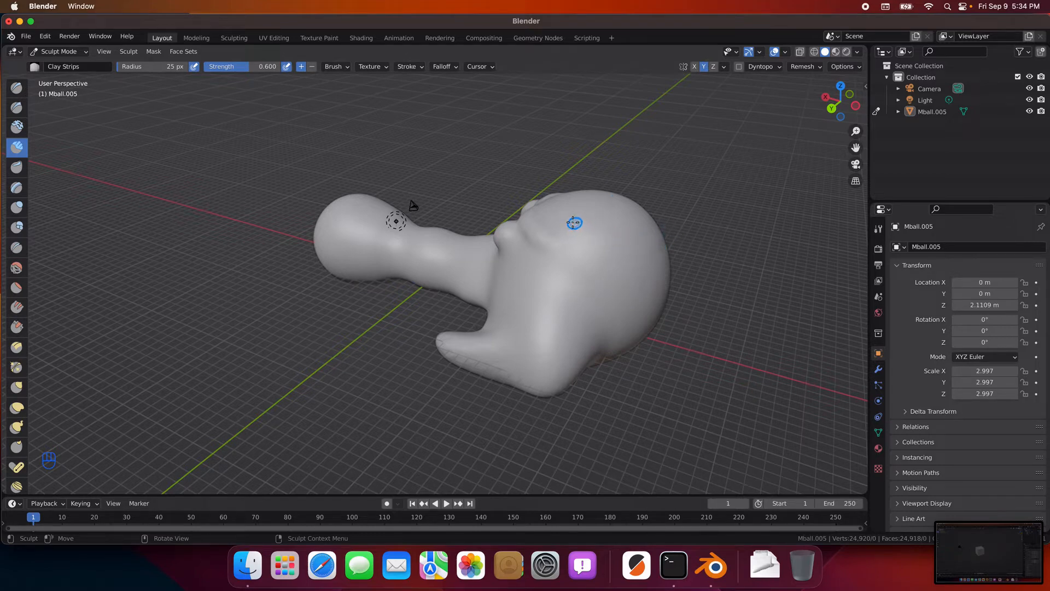
drag(561, 216, 564, 218)
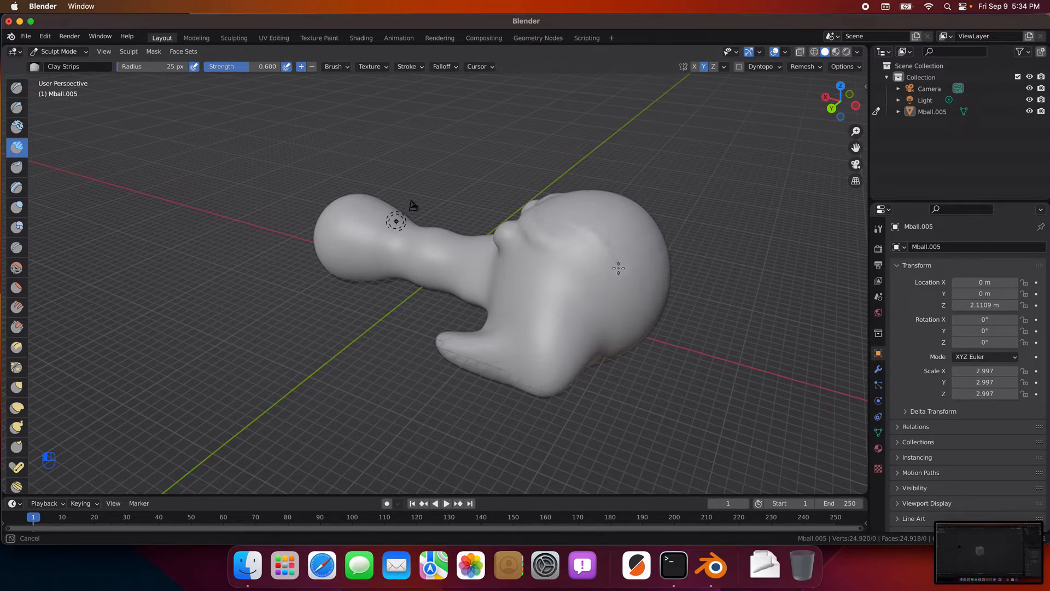
drag(635, 338, 572, 223)
drag(638, 328, 634, 320)
Step: Raise the Clay Strips strength to 0.691 and build up the ridge along the side of the head
middle_drag(635, 320, 595, 313)
drag(268, 66, 276, 66)
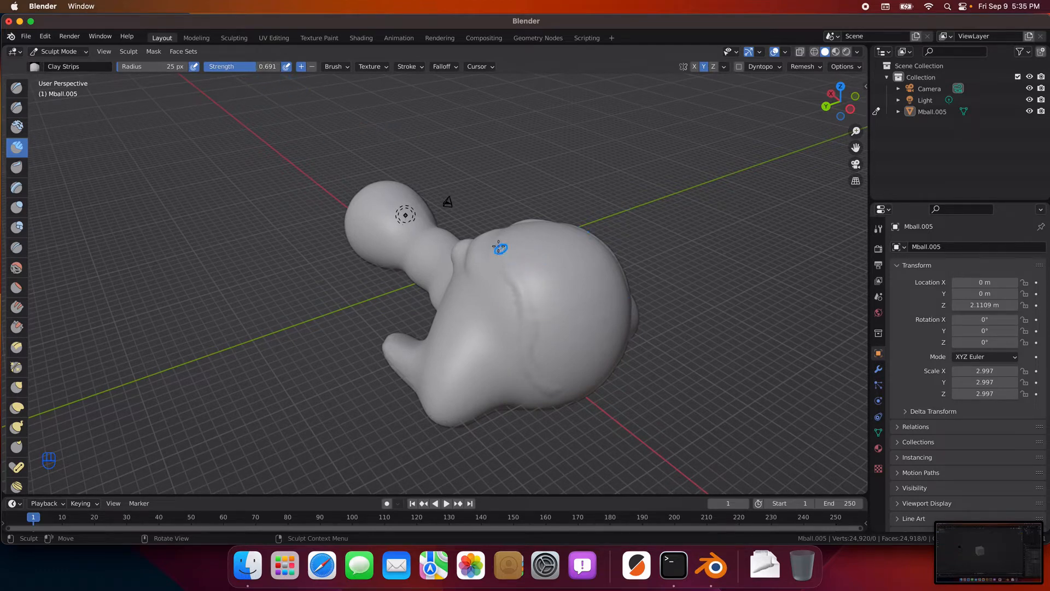
drag(495, 244, 510, 279)
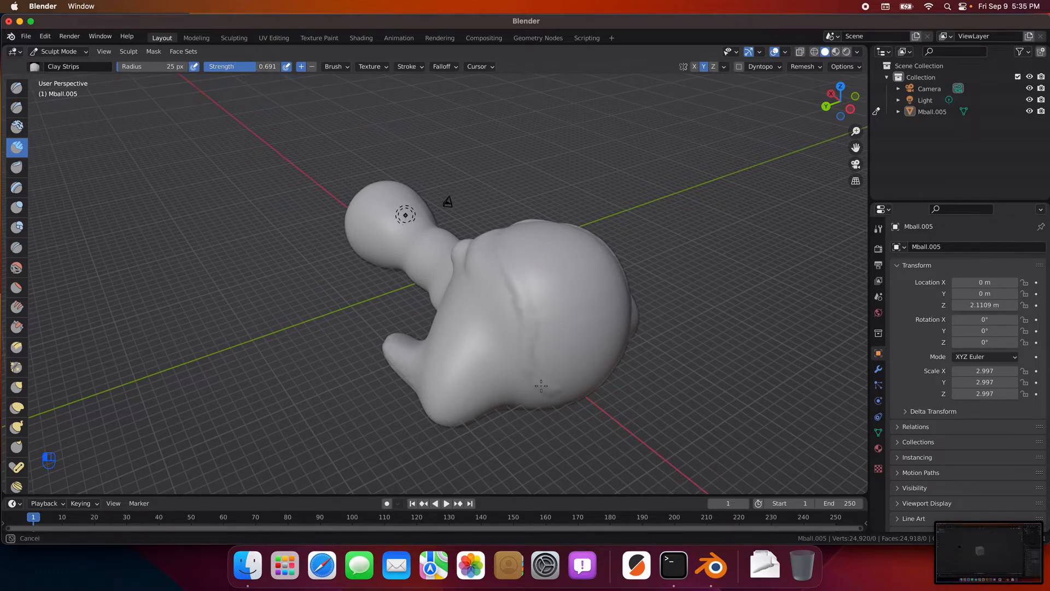
drag(569, 403, 575, 358)
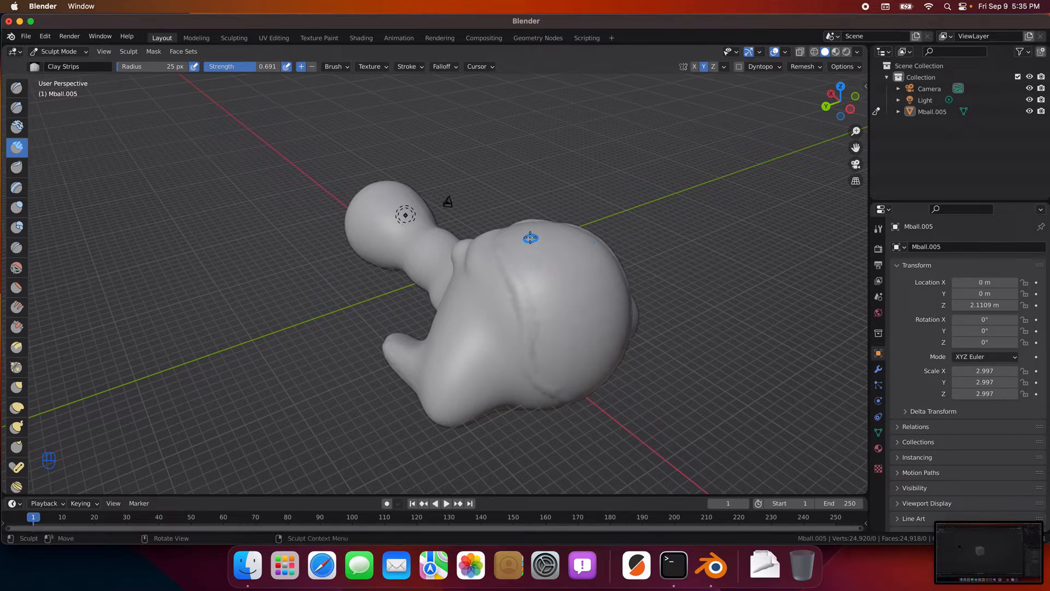
Step: Add a second wavy, mirrored ridge from the top of the head down its back with Clay Strips at 0.691 strength
drag(521, 237, 540, 243)
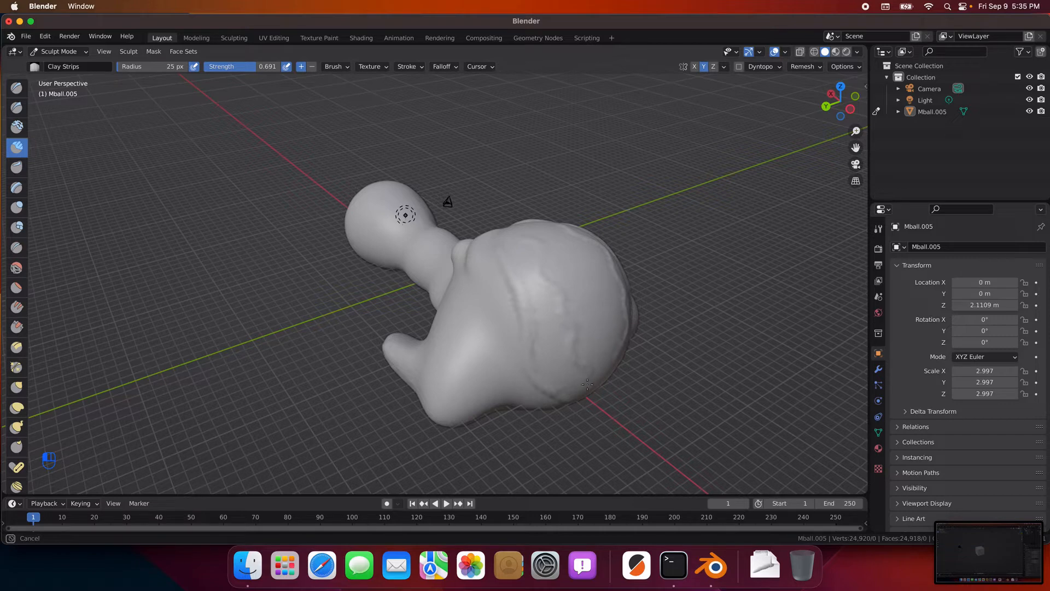
drag(598, 397, 597, 396)
drag(524, 234, 533, 240)
drag(572, 327, 592, 370)
Step: Fill the middle of the back of the head with more wavy ridges running from top to bottom using Clay Strips
middle_drag(801, 356, 769, 375)
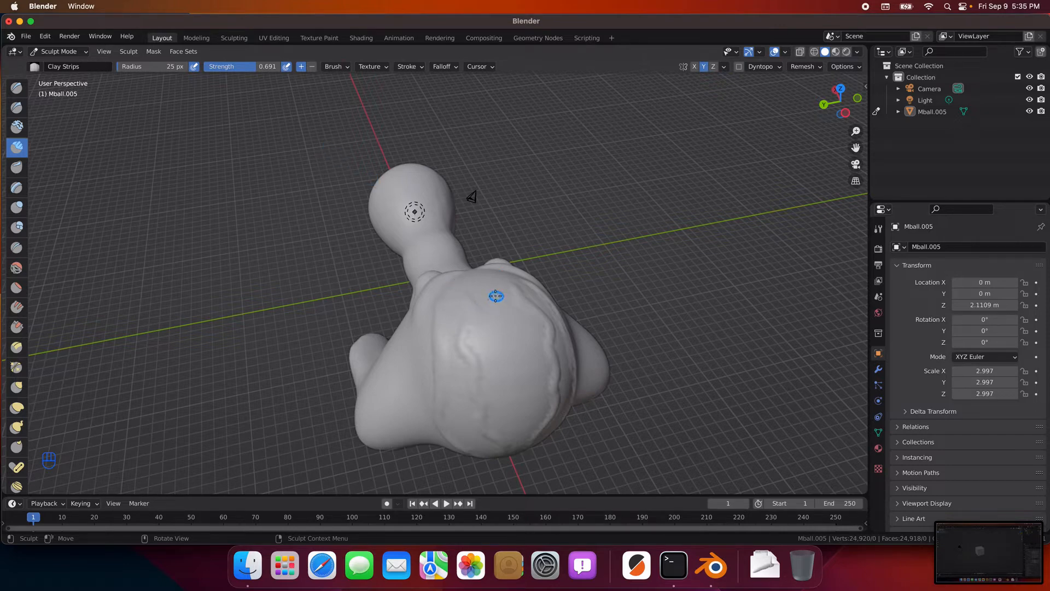
drag(492, 294, 494, 310)
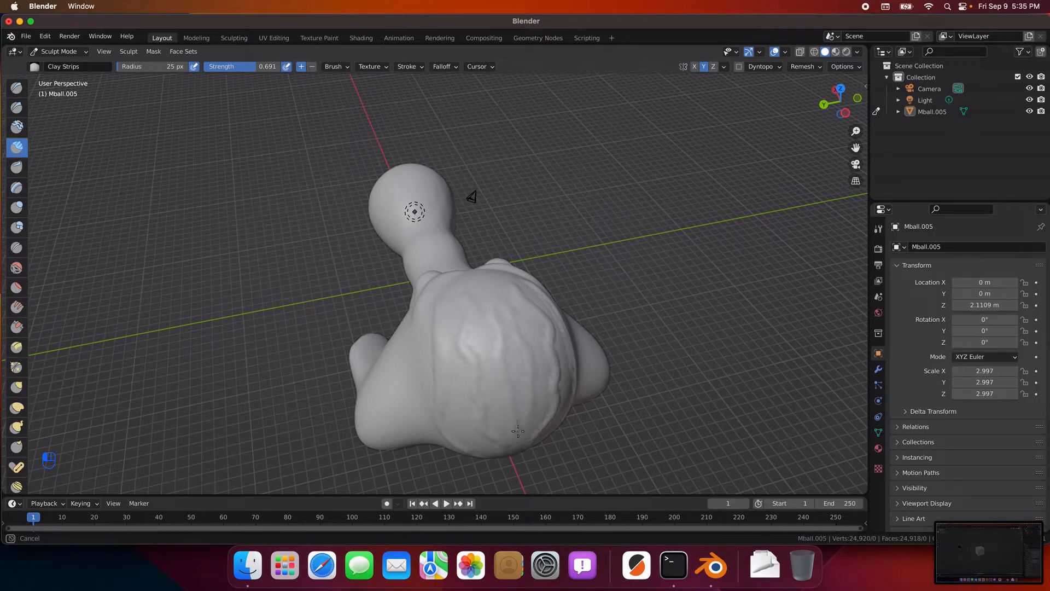
drag(521, 444, 511, 438)
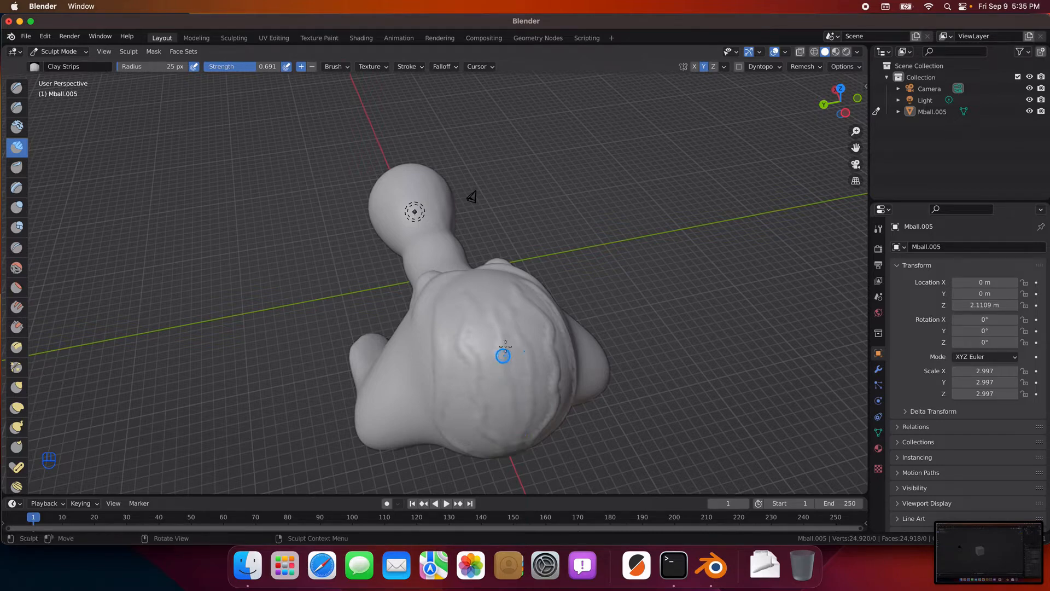
drag(486, 275, 485, 278)
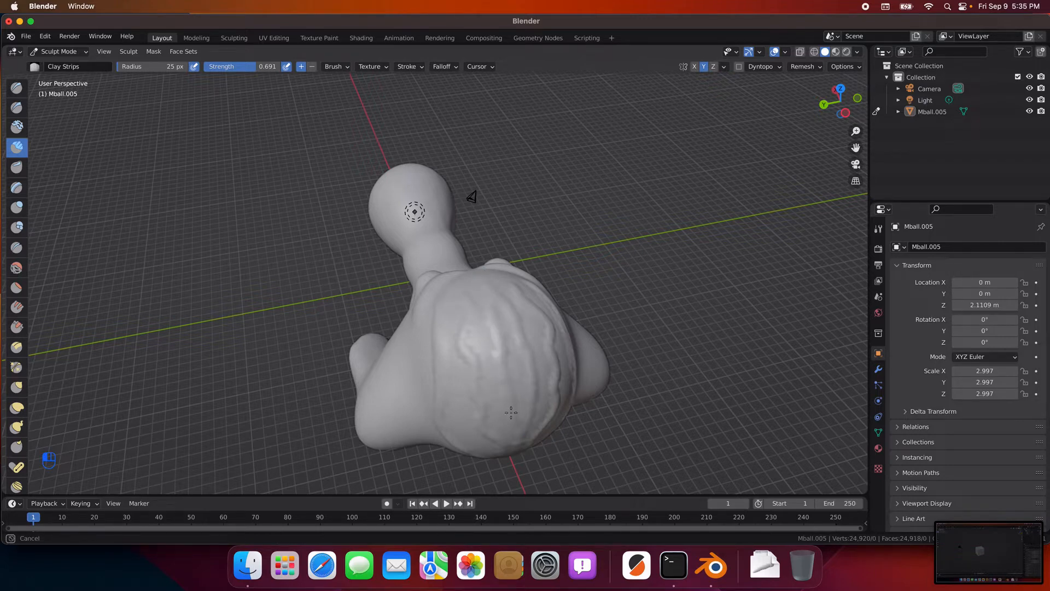
drag(519, 447, 525, 443)
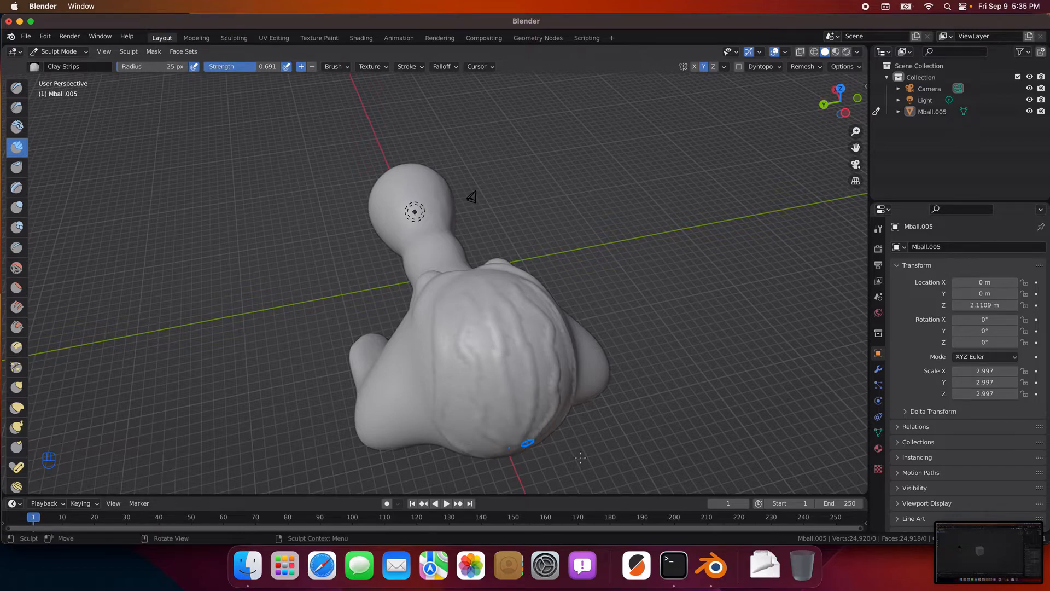
Step: Build a curved ridge on the side of the head behind the eye and a short strip on the forehead with Clay Strips
middle_drag(579, 487, 628, 432)
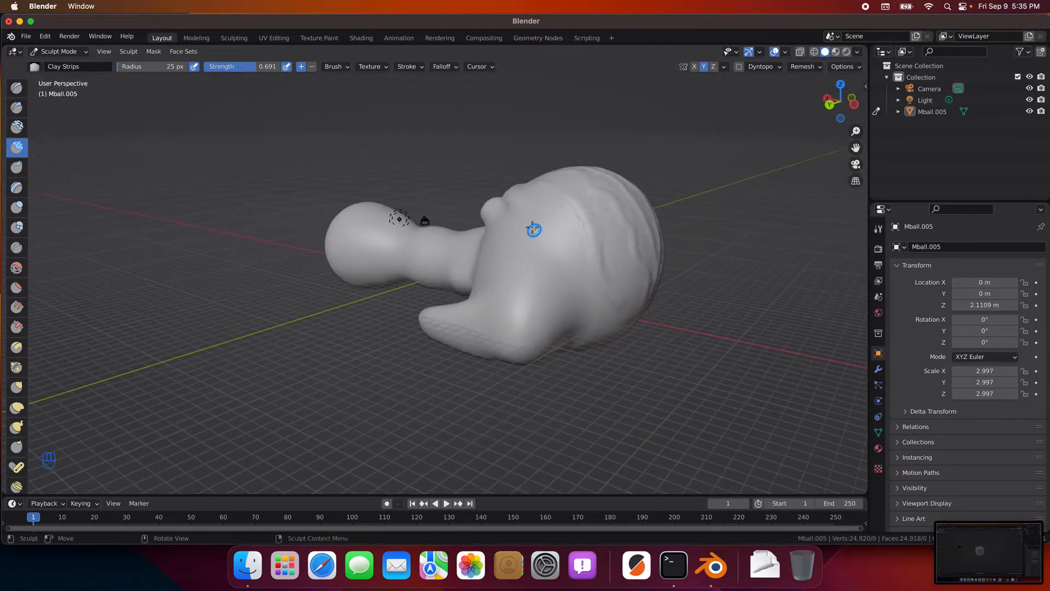
drag(529, 223, 546, 226)
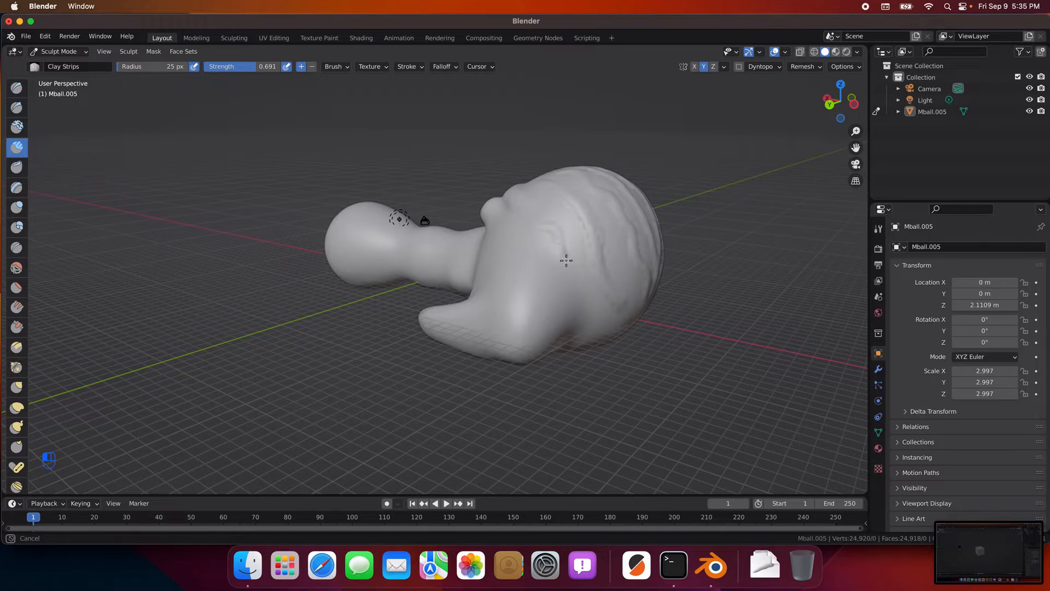
drag(585, 282, 549, 255)
mouse_move(490, 249)
middle_down()
mouse_move(556, 267)
mouse_move(562, 282)
middle_up()
middle_drag(445, 263, 502, 108)
mouse_move(518, 116)
mouse_down()
mouse_move(511, 136)
mouse_move(542, 123)
mouse_move(541, 137)
mouse_move(510, 136)
mouse_up()
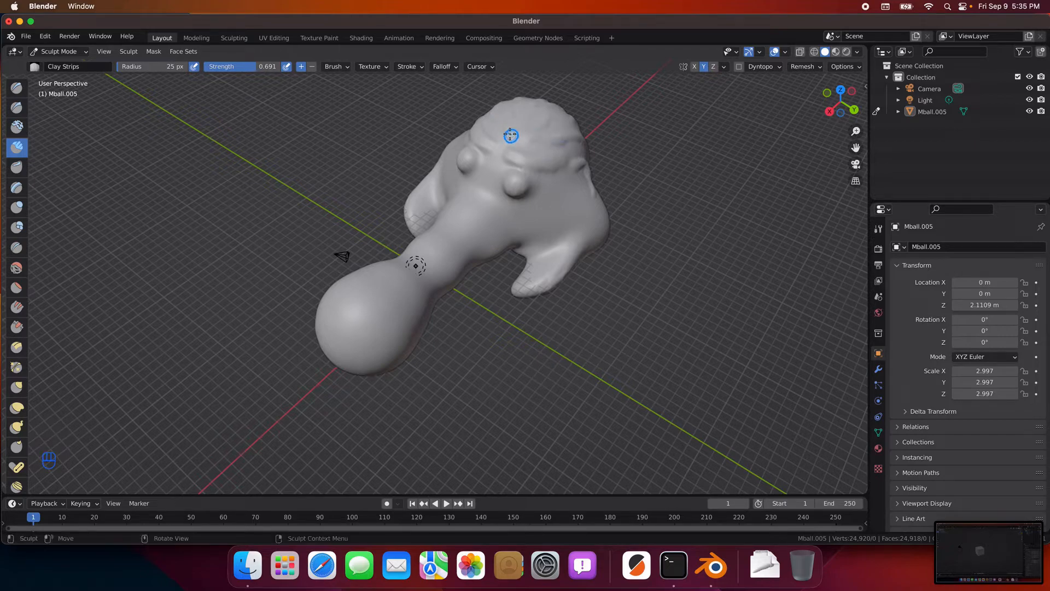
Step: Smooth the surface around the eyes with the Smooth brush at 25 px radius and 0.064 strength
scroll(548, 232, up, 2)
scroll(517, 253, down, 4)
middle_drag(404, 356, 444, 328)
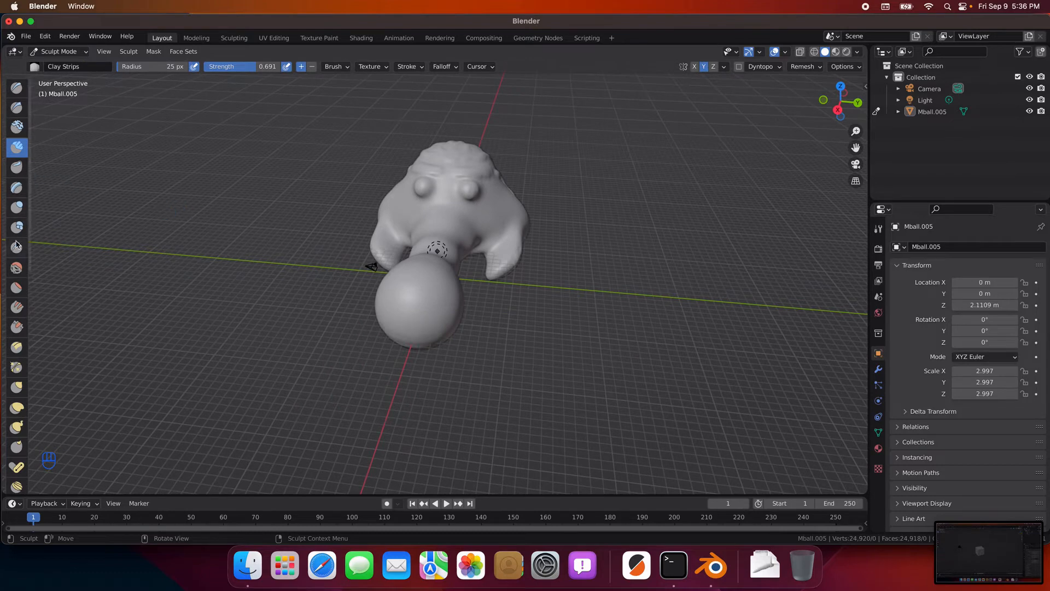
click(16, 274)
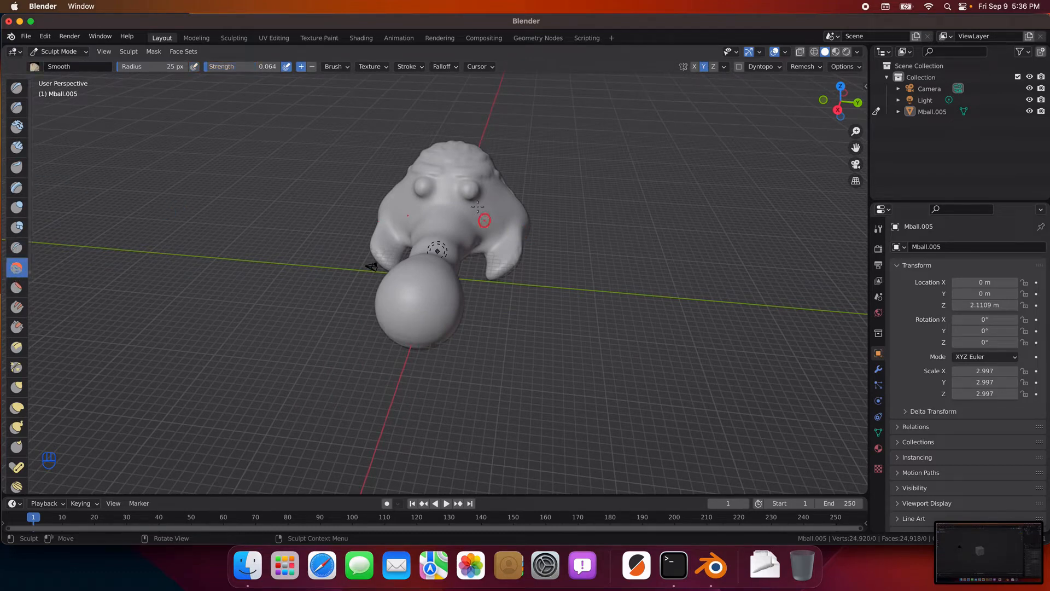
drag(469, 189, 483, 195)
mouse_move(483, 195)
middle_down()
mouse_move(442, 219)
mouse_move(408, 186)
middle_up()
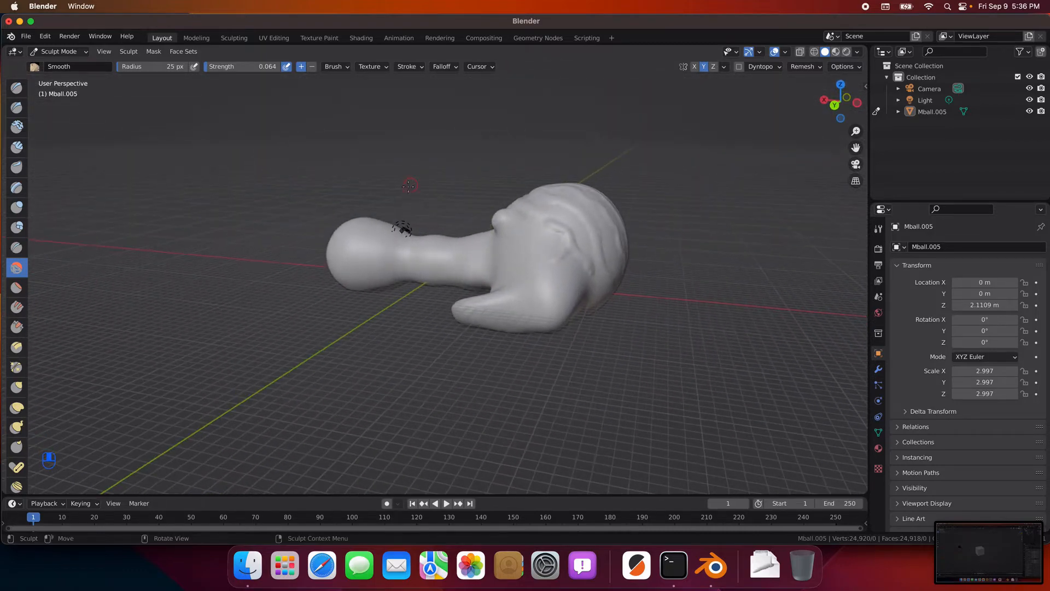
Step: Carve a pair of mirrored nostrils into the front of the snout with the Crease brush at 25 px radius and 0.250 strength
scroll(402, 229, up, 4)
mouse_move(403, 229)
middle_down()
mouse_move(392, 216)
mouse_move(452, 245)
mouse_move(432, 232)
middle_up()
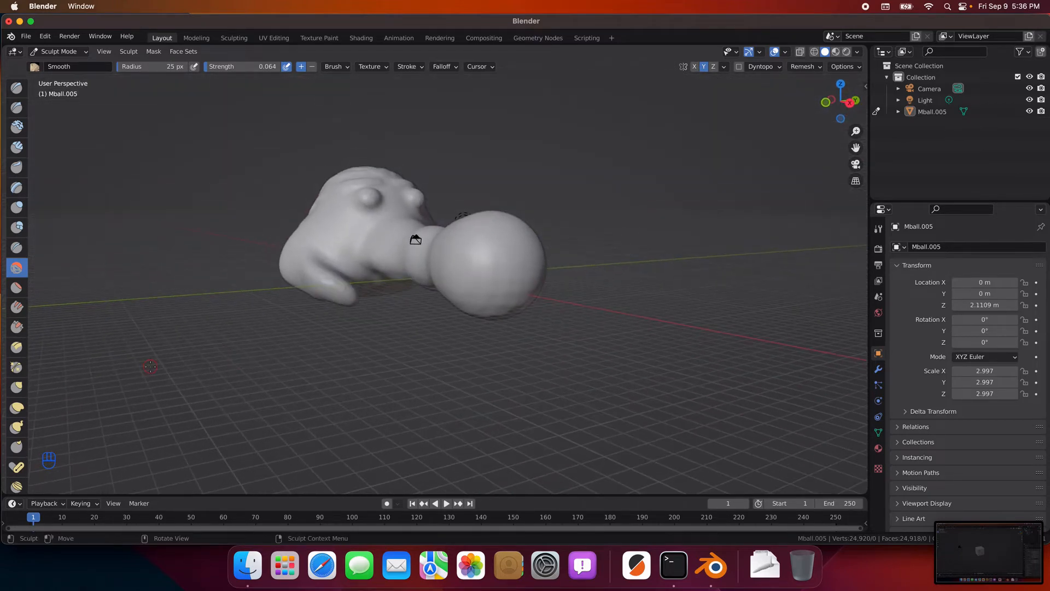
click(16, 247)
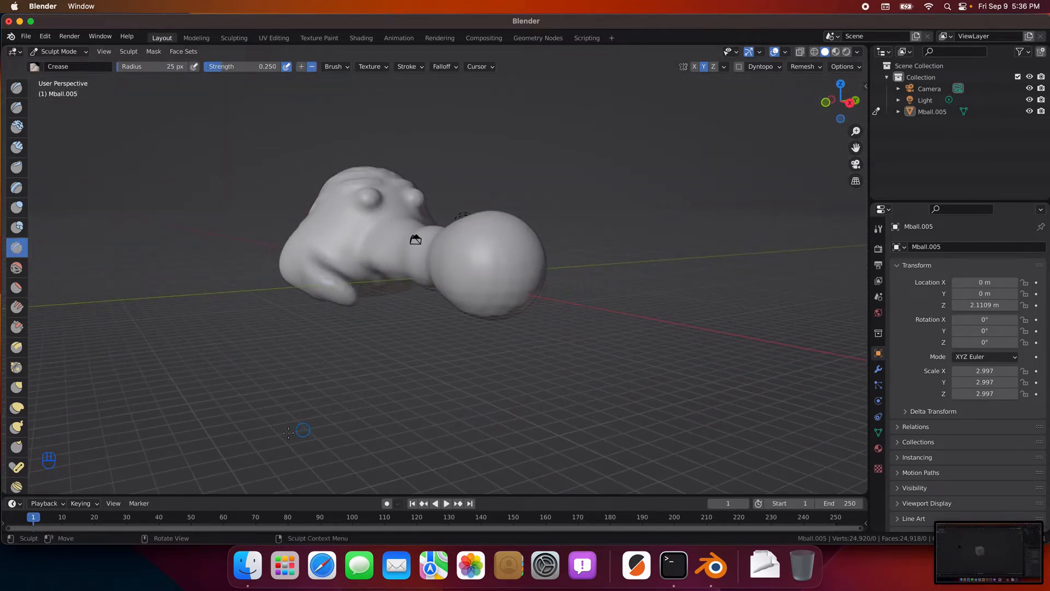
middle_drag(305, 429, 280, 414)
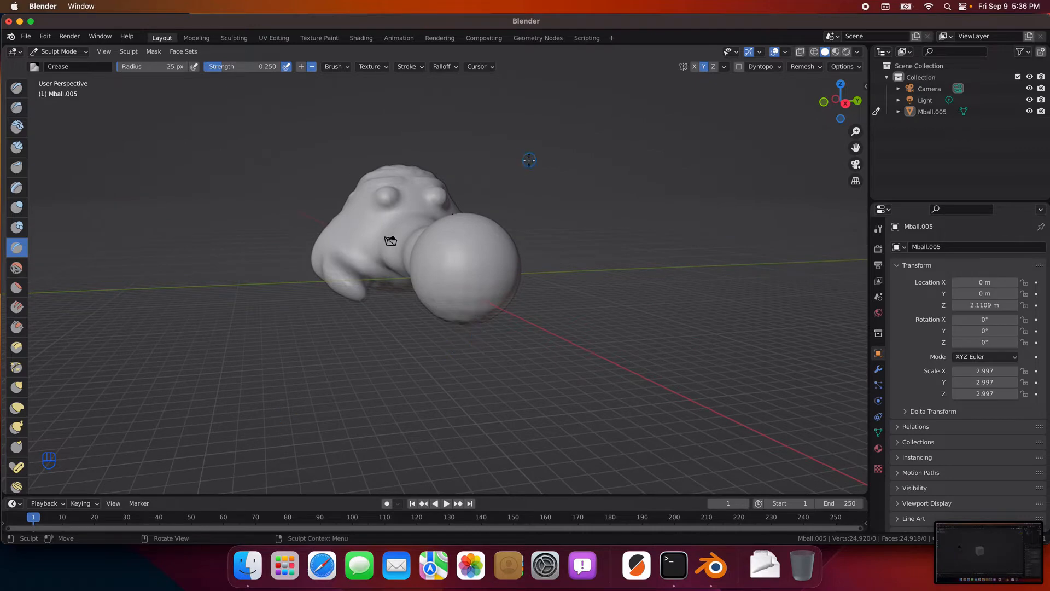
drag(459, 253, 464, 266)
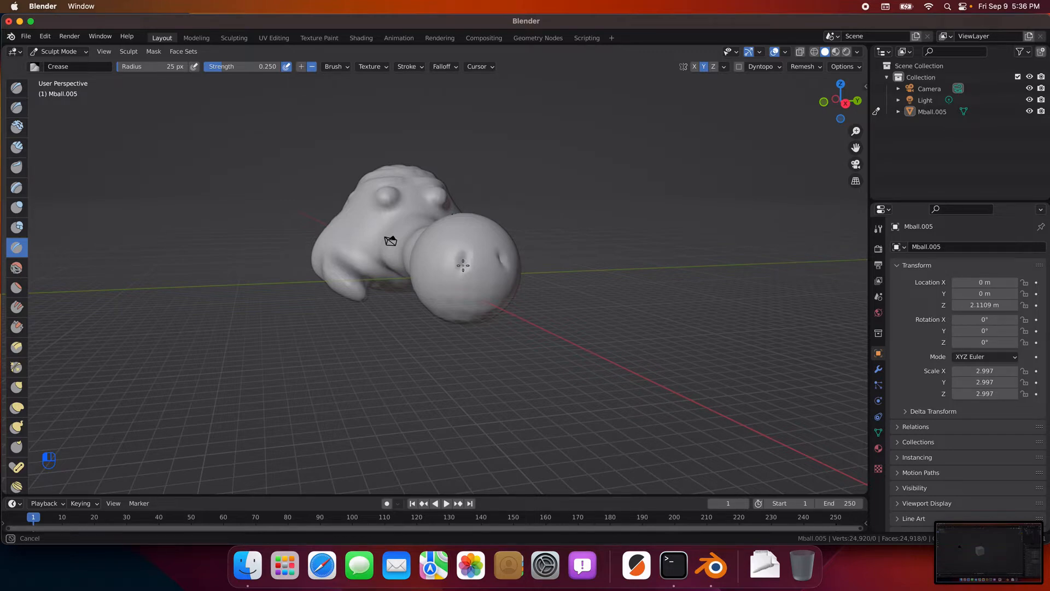
drag(463, 264, 461, 268)
Step: Pull the top of the snout's bulb upward with Elastic Deform at 212 px radius and 0.500 strength
mouse_move(467, 263)
middle_down()
mouse_move(487, 275)
mouse_move(397, 266)
middle_up()
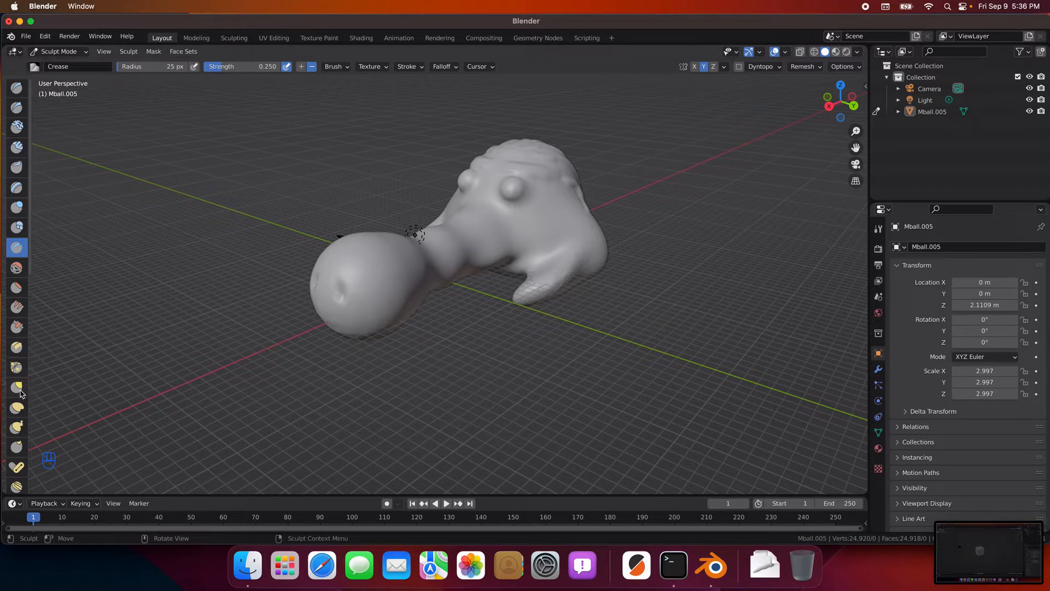
click(17, 408)
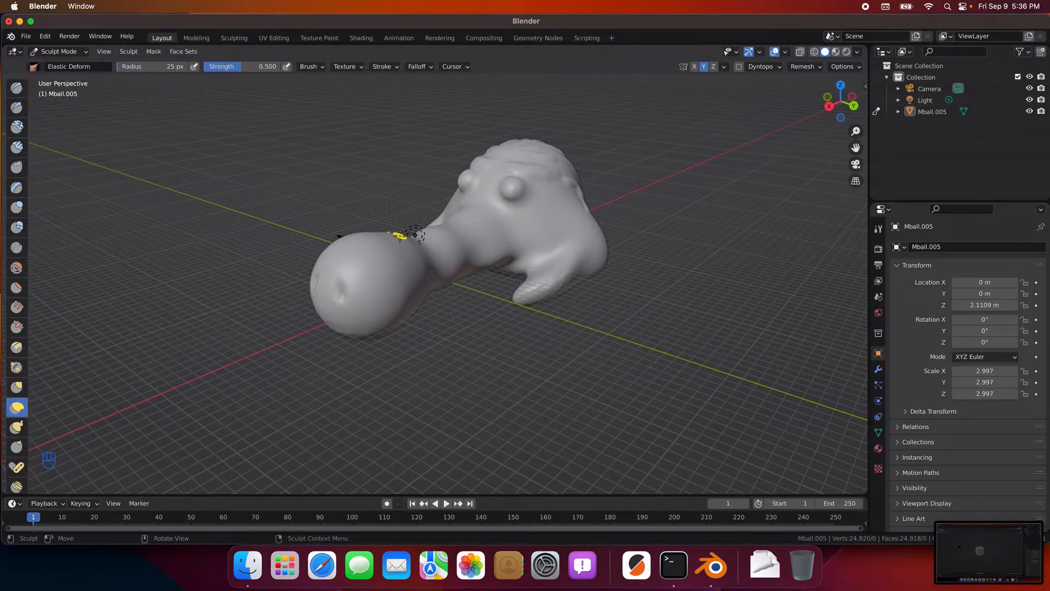
drag(348, 252, 339, 223)
key(super+z)
drag(131, 67, 145, 67)
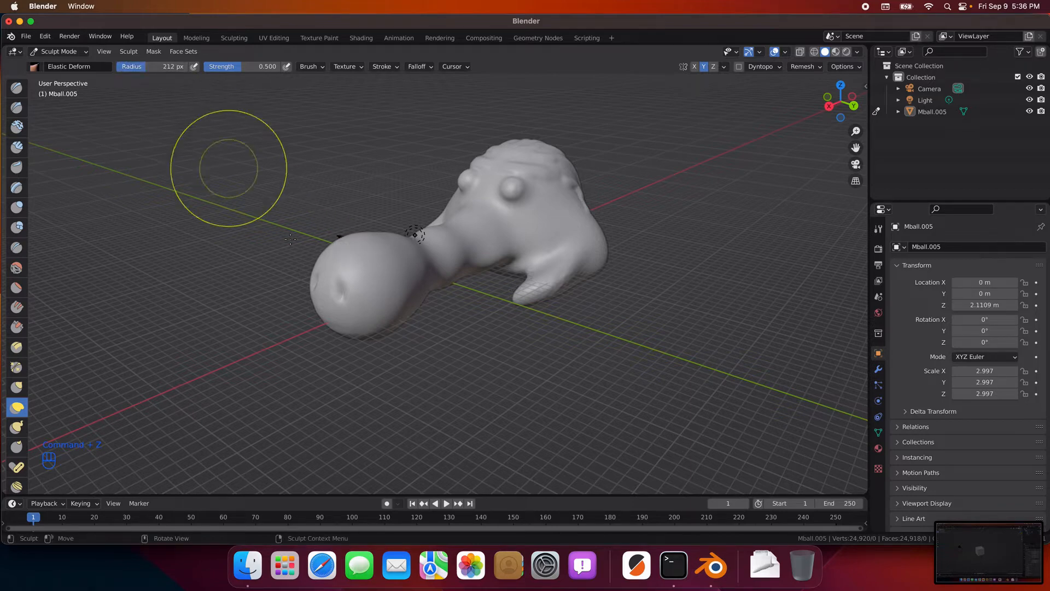
mouse_move(357, 256)
mouse_down()
mouse_move(346, 188)
mouse_move(353, 215)
mouse_up()
mouse_move(387, 339)
middle_down()
mouse_move(578, 349)
mouse_move(563, 344)
middle_up()
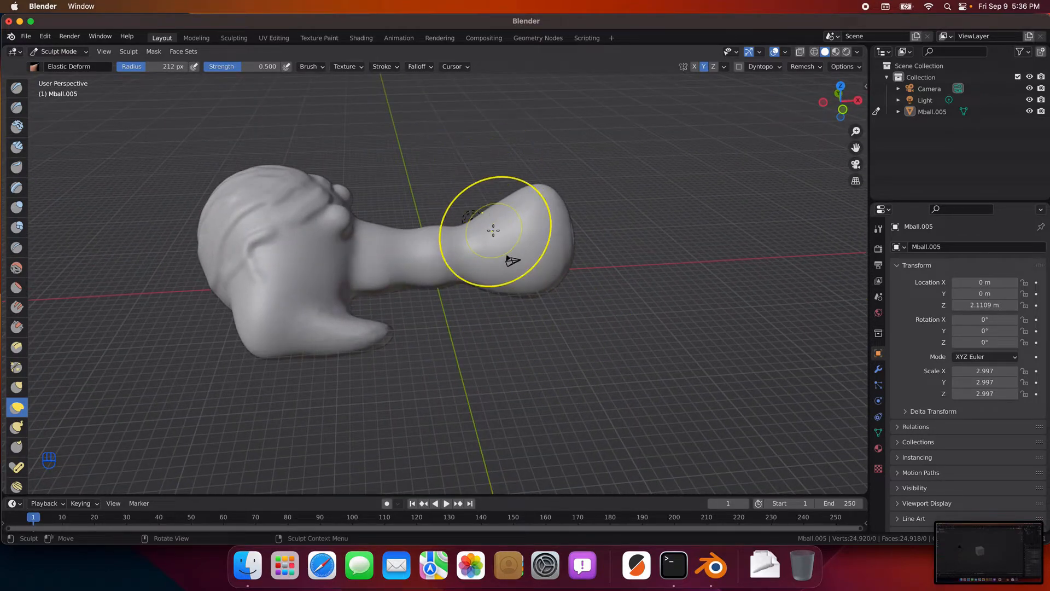
drag(493, 230, 538, 244)
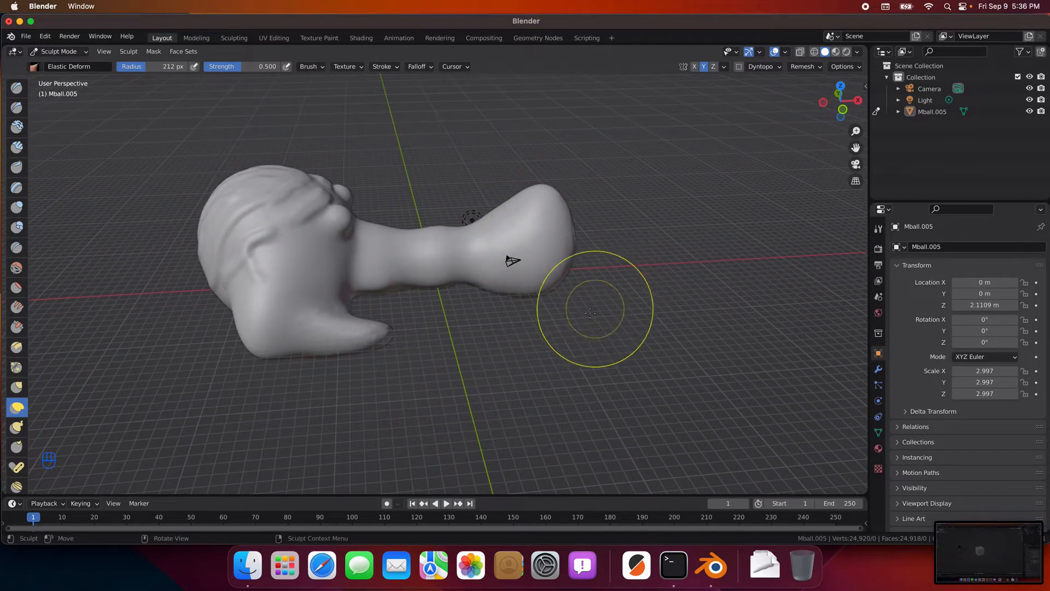
middle_drag(574, 305, 546, 241)
drag(538, 226, 542, 221)
mouse_move(596, 274)
middle_down()
mouse_move(534, 279)
mouse_move(535, 258)
middle_up()
Step: Try to build up the snout beside the nostrils with the Layer brush at 130 px radius and 1.000 strength
click(17, 207)
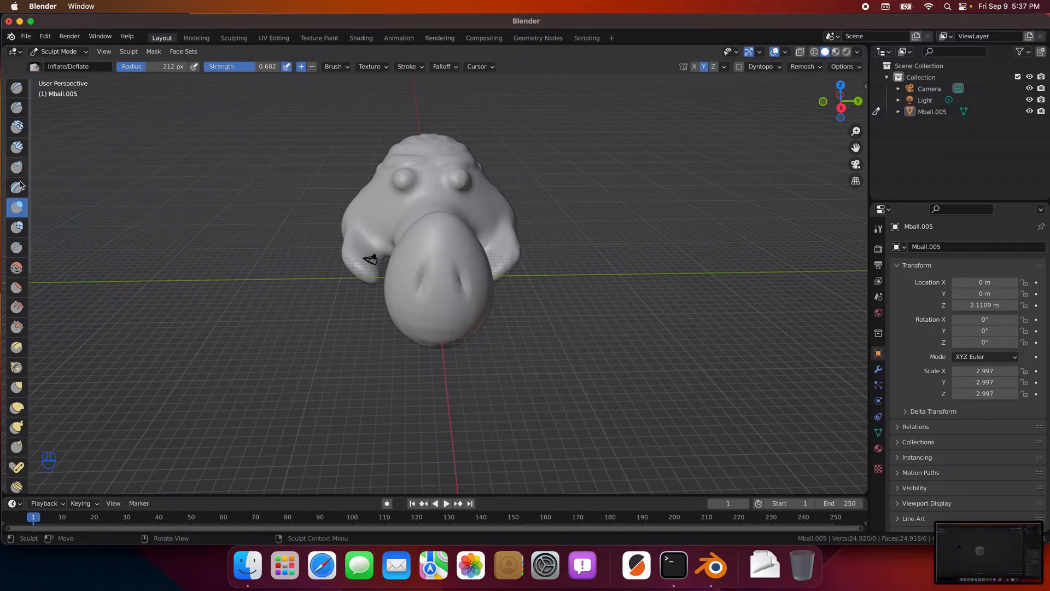
click(17, 187)
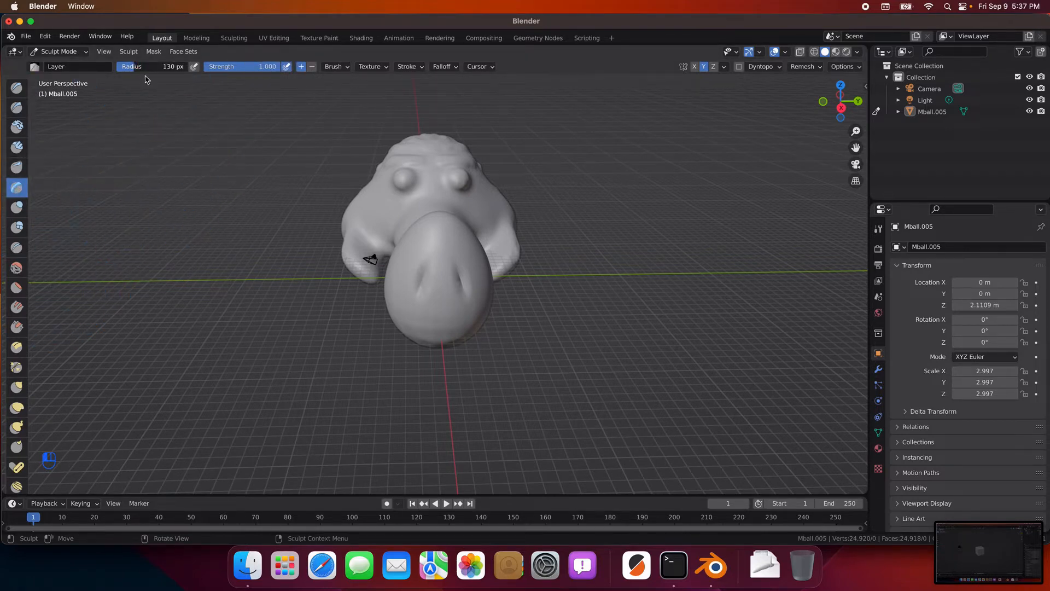
drag(432, 244, 399, 279)
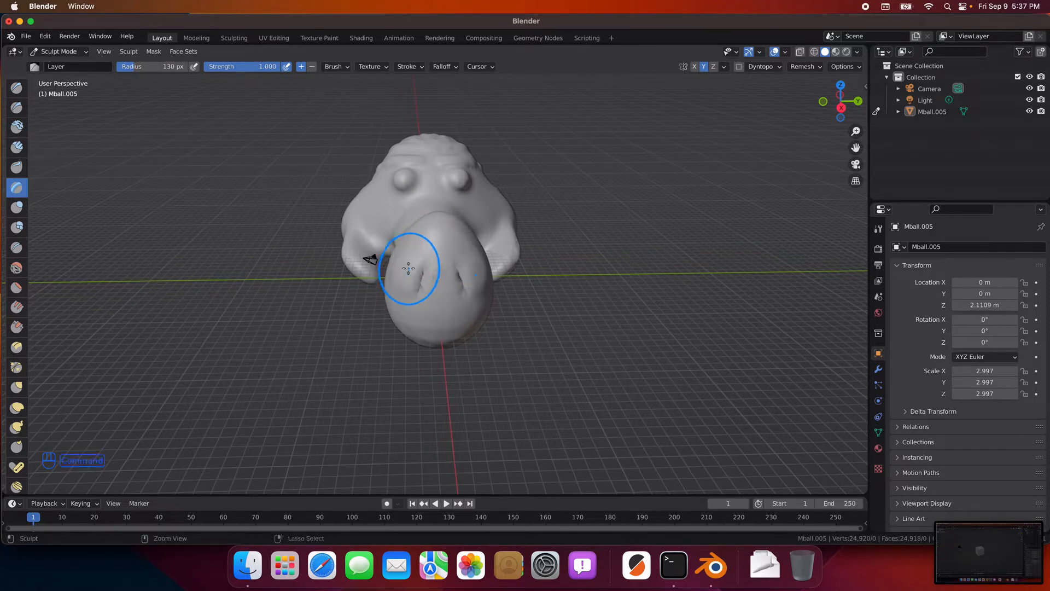
key(super+z)
key(super+z)
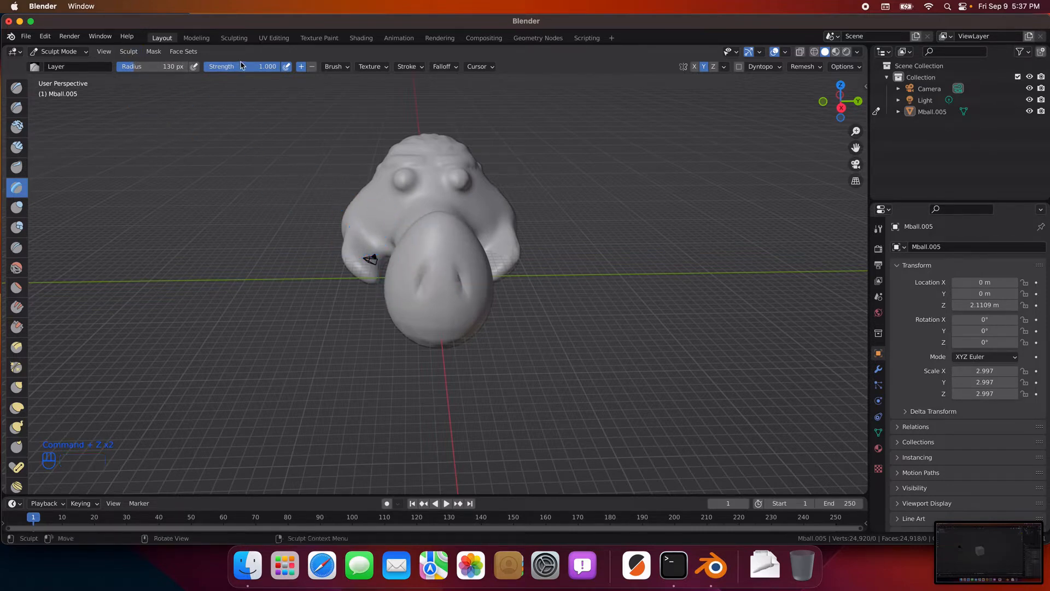
Step: Build up a raised rim around the nostrils on the snout's end with the Layer brush at 81 px radius and 0.538 strength
drag(214, 66, 163, 66)
mouse_move(420, 255)
mouse_down()
mouse_move(422, 238)
mouse_move(421, 247)
mouse_up()
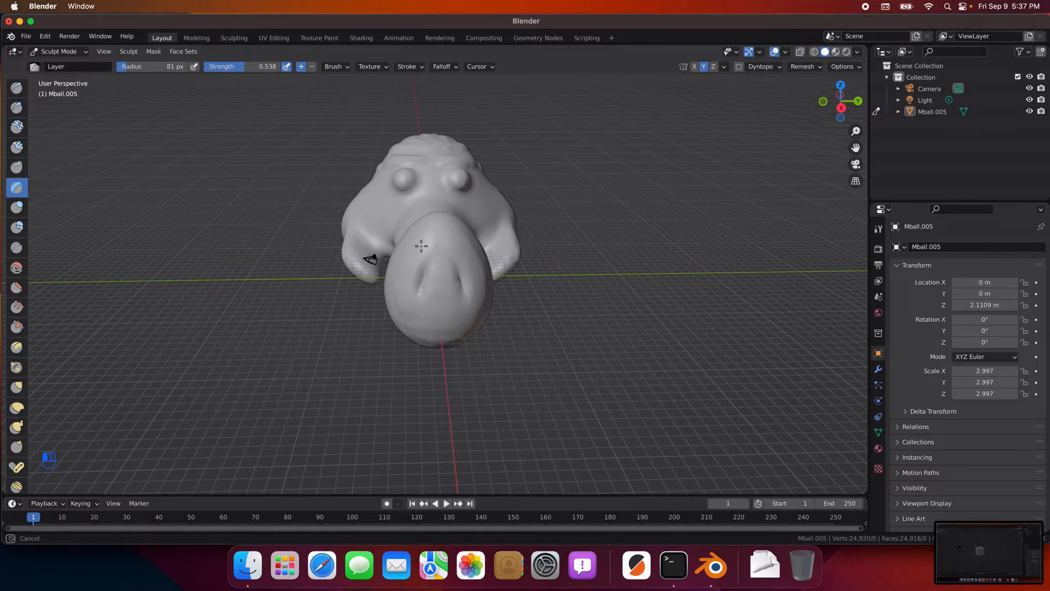
drag(423, 243, 443, 275)
drag(461, 315, 465, 316)
middle_drag(558, 329, 478, 314)
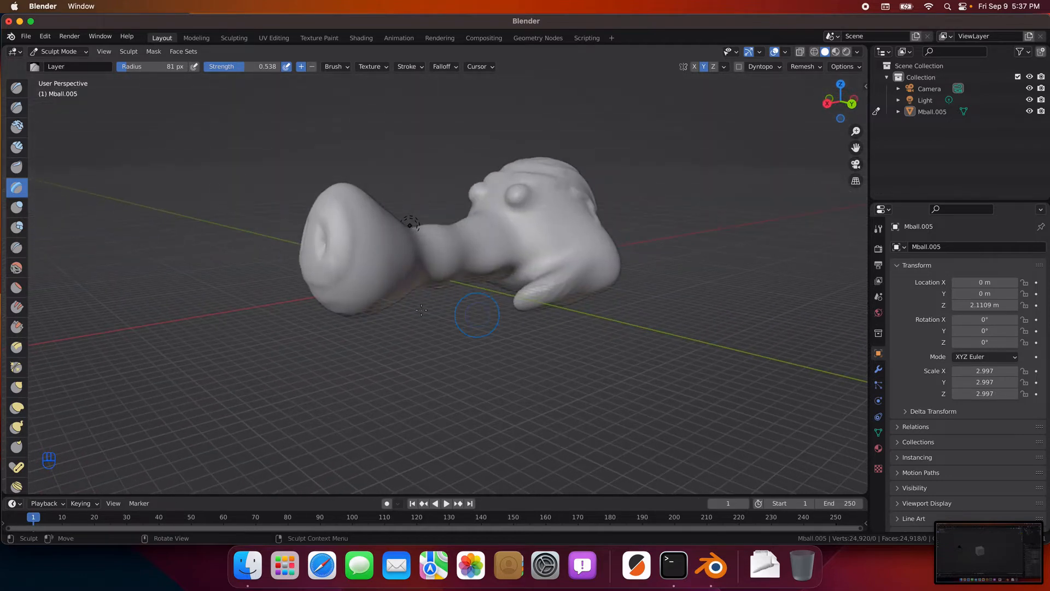
mouse_move(354, 294)
mouse_down()
mouse_move(340, 199)
mouse_move(342, 213)
mouse_up()
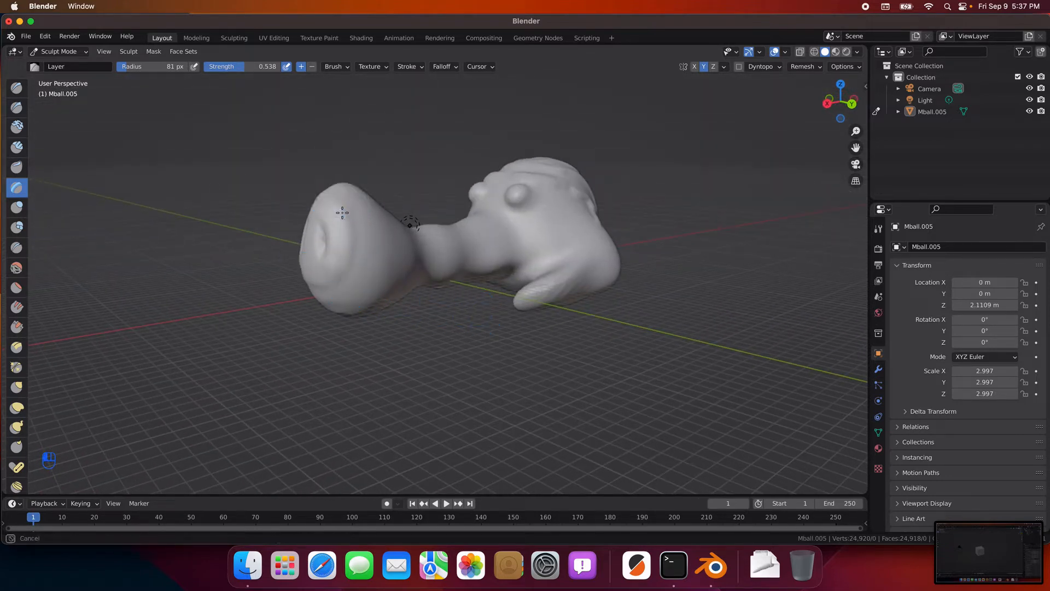
mouse_move(307, 266)
mouse_down()
mouse_move(317, 211)
mouse_move(335, 188)
mouse_move(353, 234)
mouse_up()
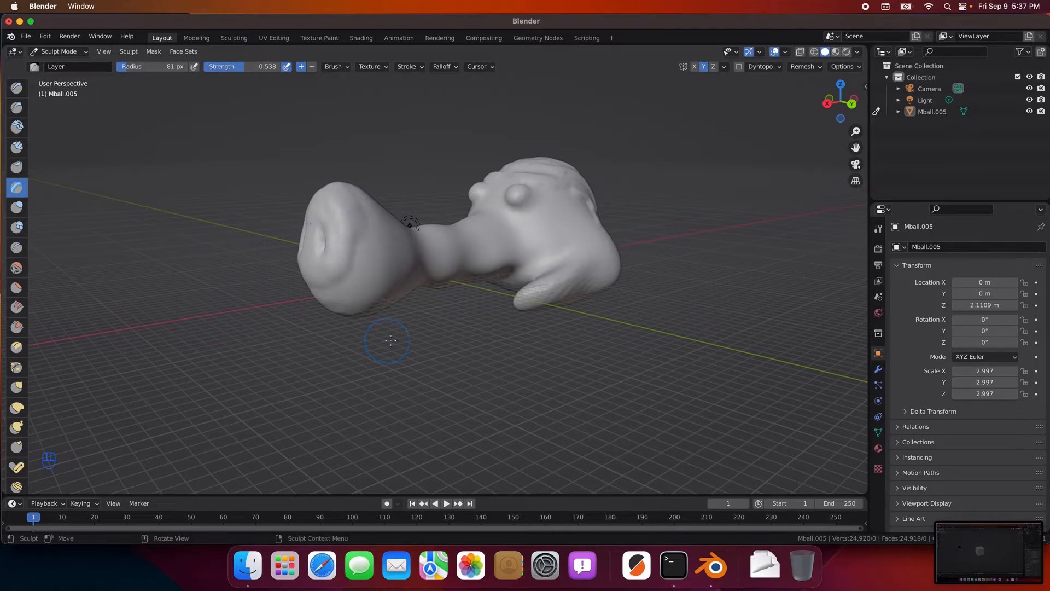
Step: Stretch the mirrored side limbs at their tips and bases with Elastic Deform at 81 px radius and 0.500 strength
mouse_move(391, 341)
middle_down()
mouse_move(91, 349)
mouse_move(766, 328)
mouse_move(605, 305)
middle_up()
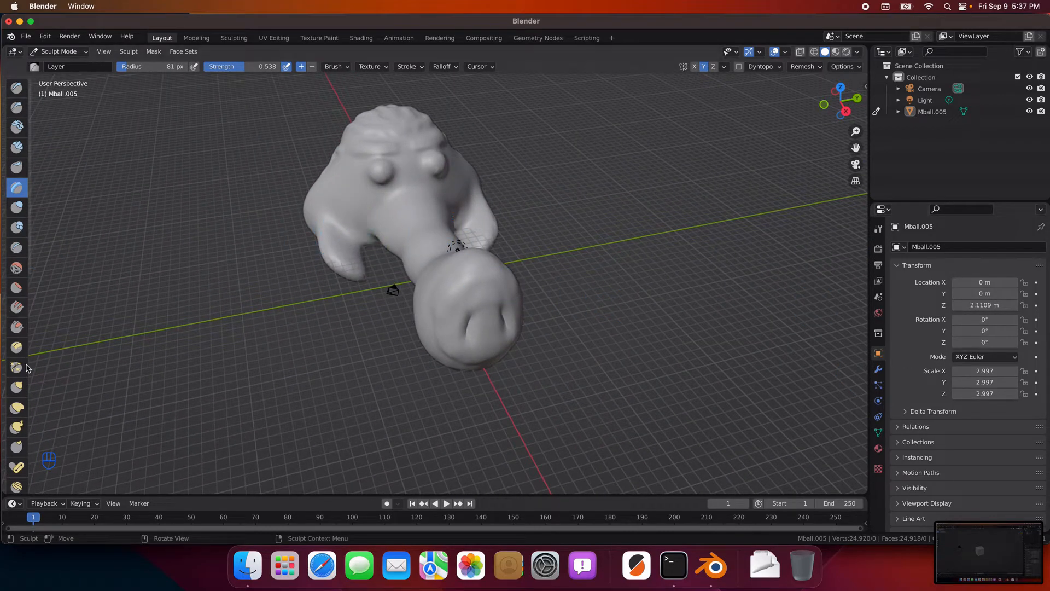
click(17, 407)
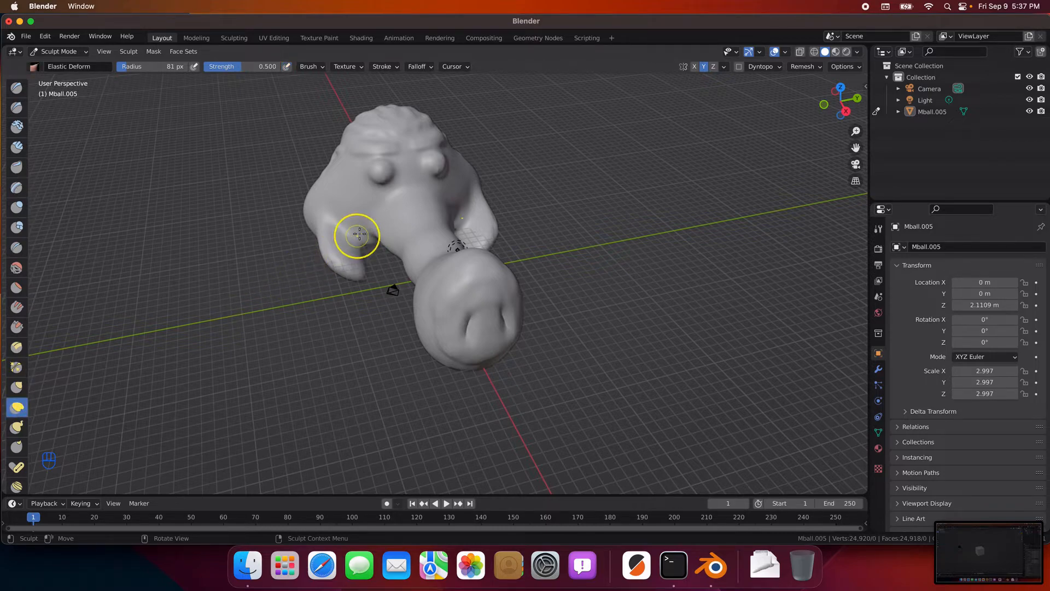
mouse_move(355, 233)
mouse_down()
mouse_move(328, 232)
mouse_move(329, 222)
mouse_up()
mouse_move(228, 340)
middle_down()
mouse_move(307, 323)
mouse_move(321, 300)
mouse_move(265, 314)
mouse_move(272, 337)
middle_up()
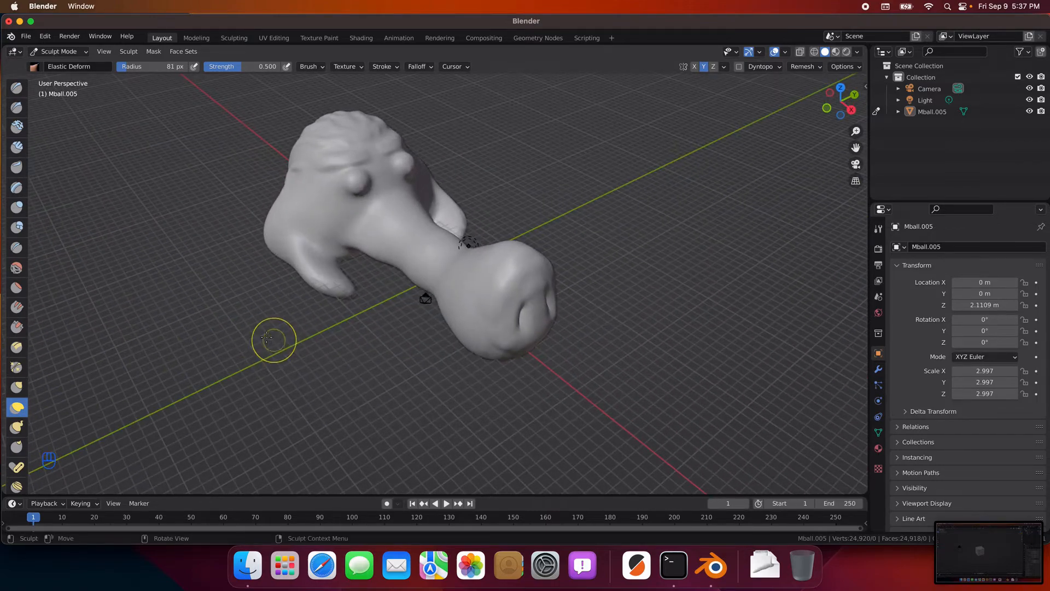
key(super+z)
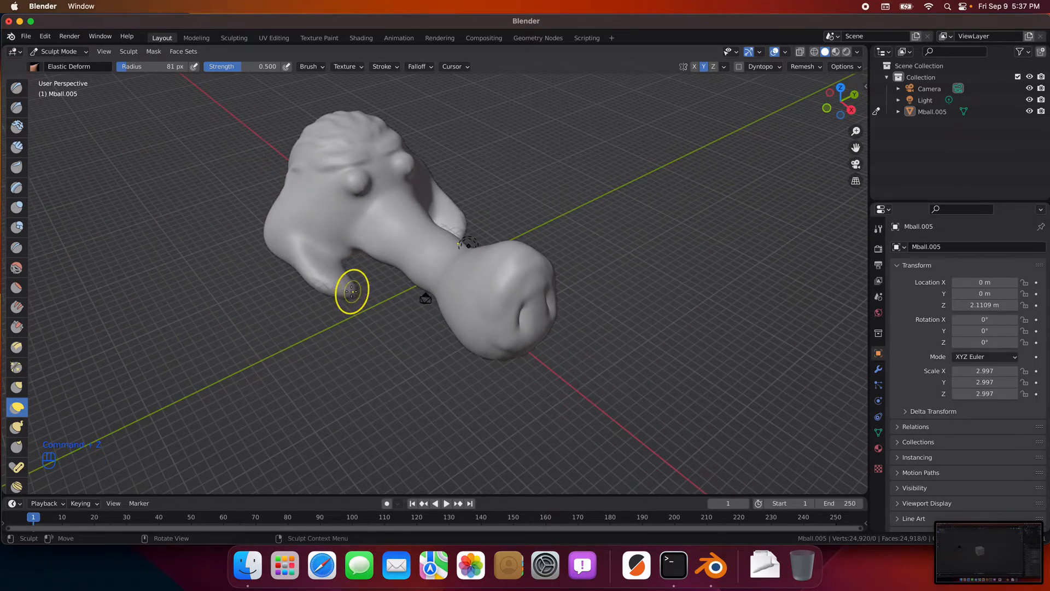
drag(356, 293, 381, 306)
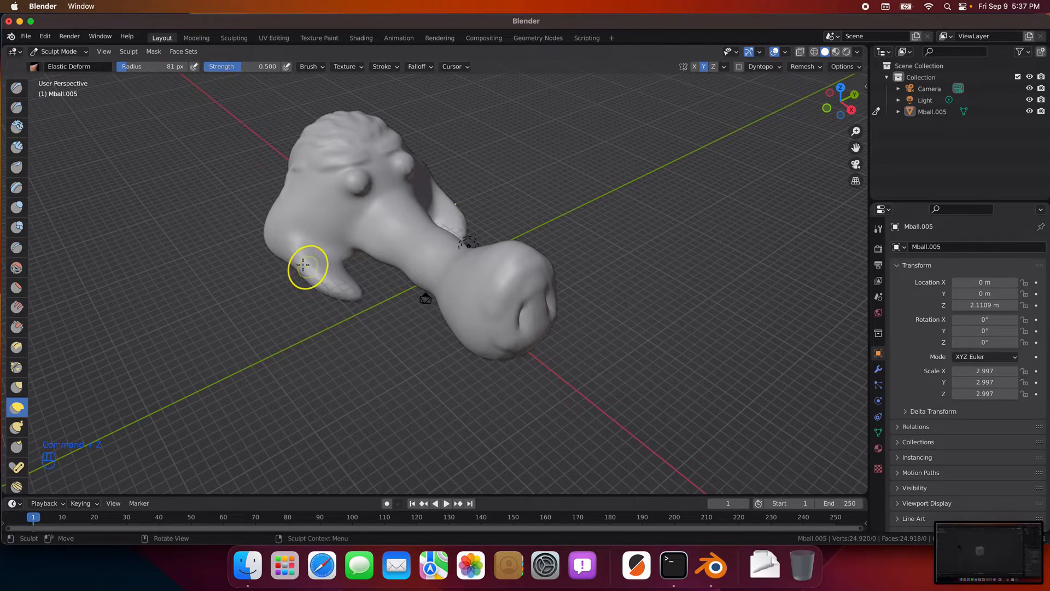
mouse_move(308, 268)
mouse_down()
mouse_move(265, 252)
mouse_move(276, 250)
mouse_up()
Step: Carve a diagonal crease between the face and the side limb with the Crease brush at 81 px radius and 0.250 strength
middle_drag(352, 320, 212, 306)
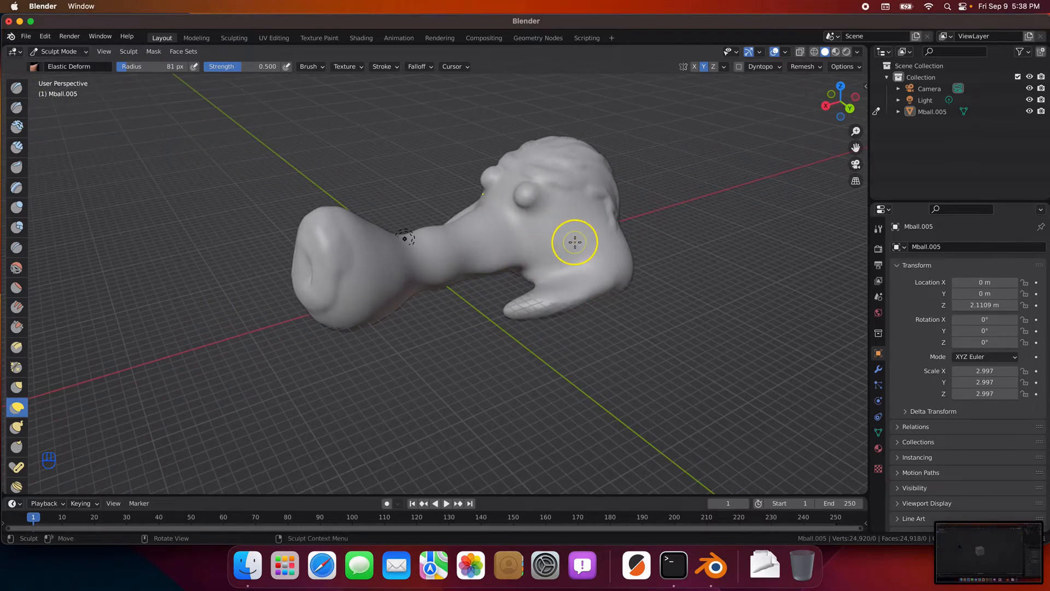
click(16, 247)
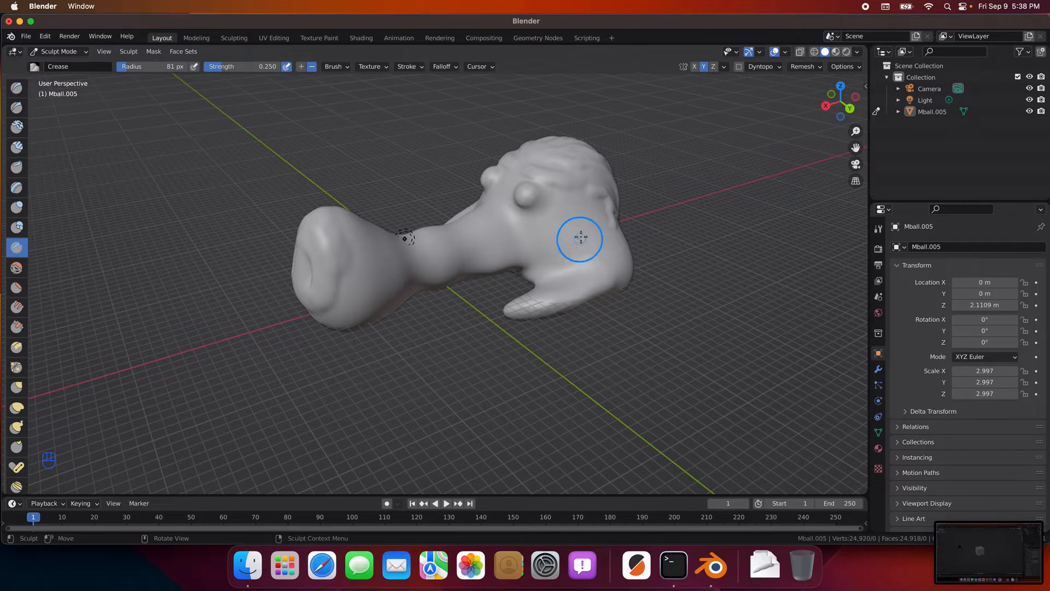
shift+drag(577, 237, 539, 273)
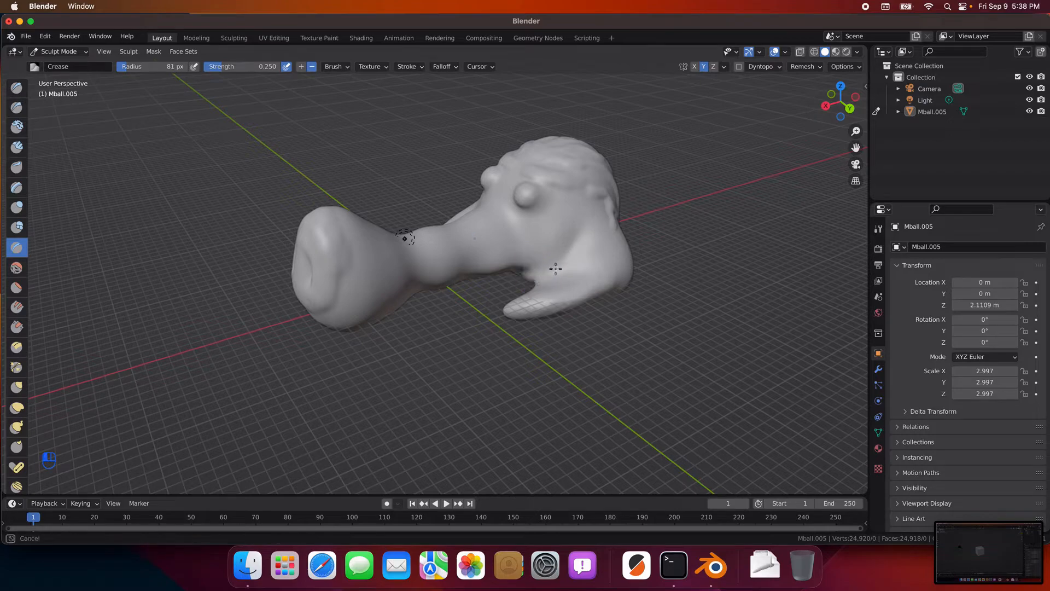
drag(579, 226, 576, 215)
drag(560, 254, 557, 255)
mouse_move(609, 338)
middle_down()
mouse_move(664, 347)
mouse_move(642, 352)
middle_up()
Step: Extend and strengthen the ridges on the side of the head down to its base with the Layer brush at 25 px radius and 0.538 strength
mouse_move(504, 339)
middle_down()
mouse_move(706, 314)
mouse_move(289, 385)
middle_up()
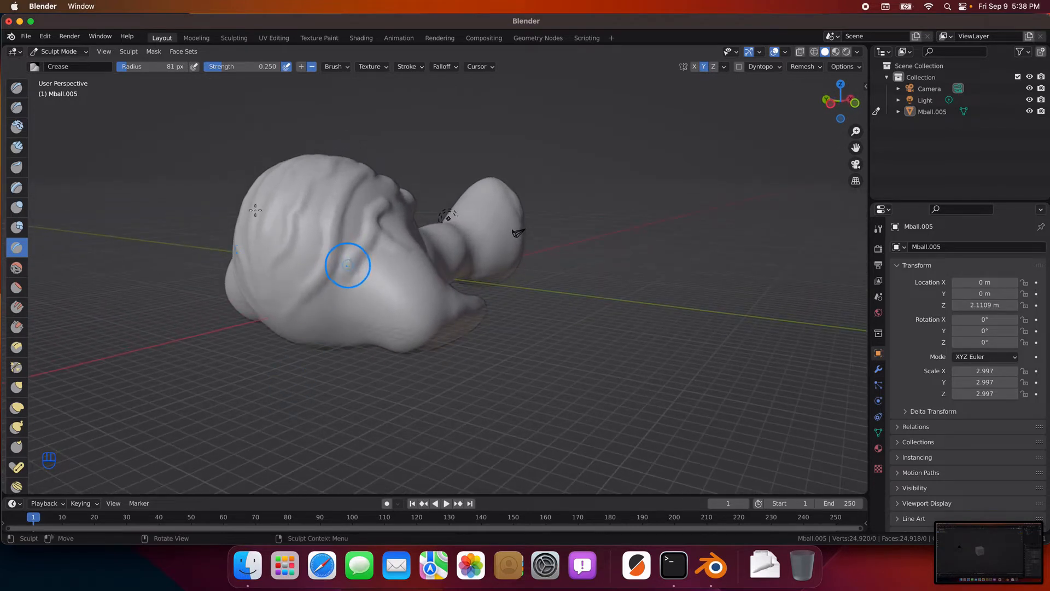
click(16, 186)
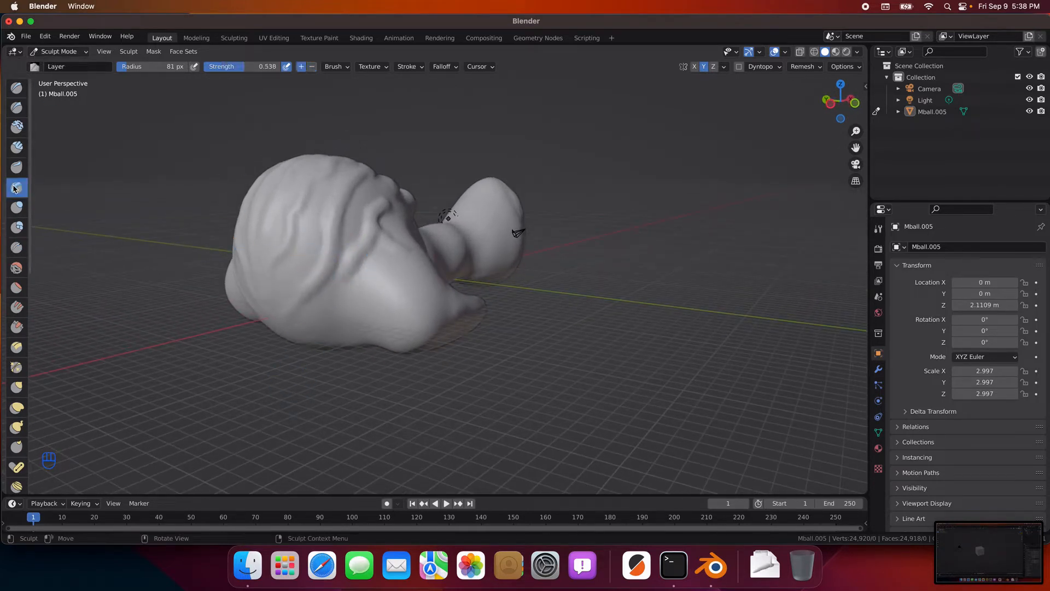
mouse_move(362, 297)
mouse_down()
mouse_move(344, 281)
mouse_move(331, 312)
mouse_up()
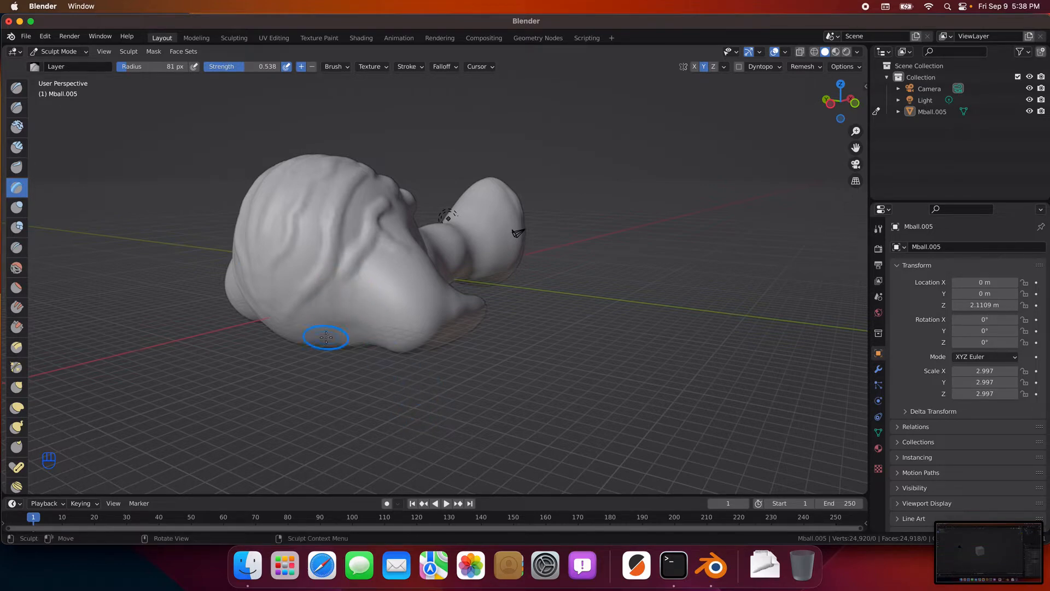
key(super+z)
click(128, 68)
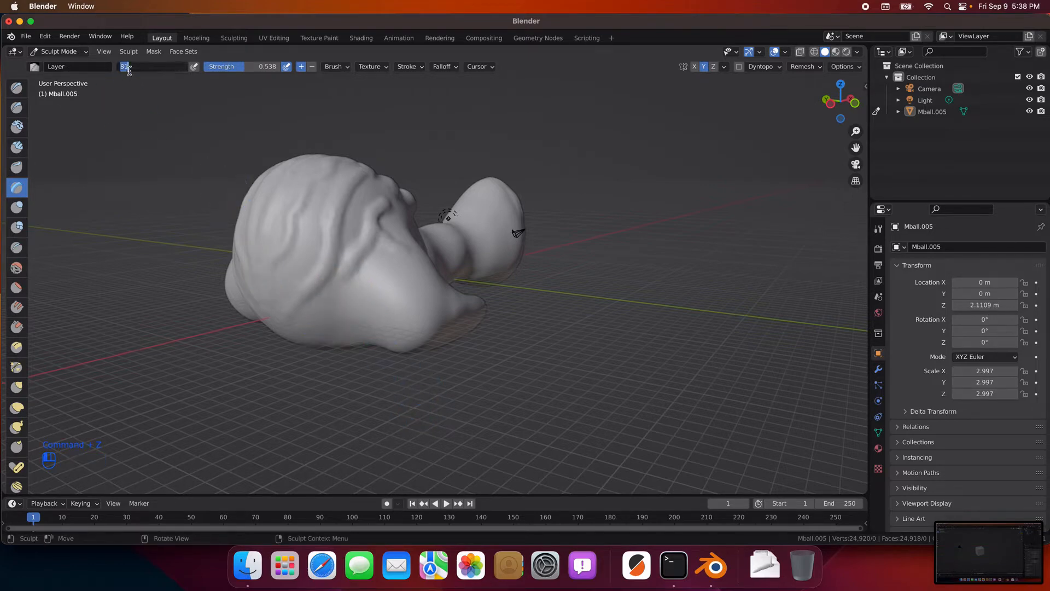
text(25)
key(Return)
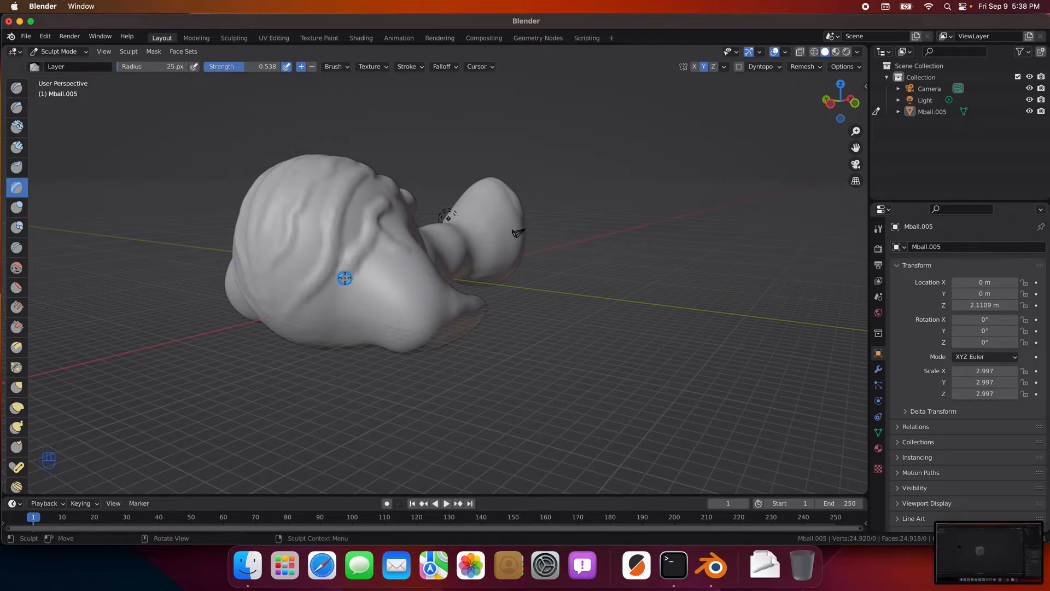
drag(345, 278, 339, 308)
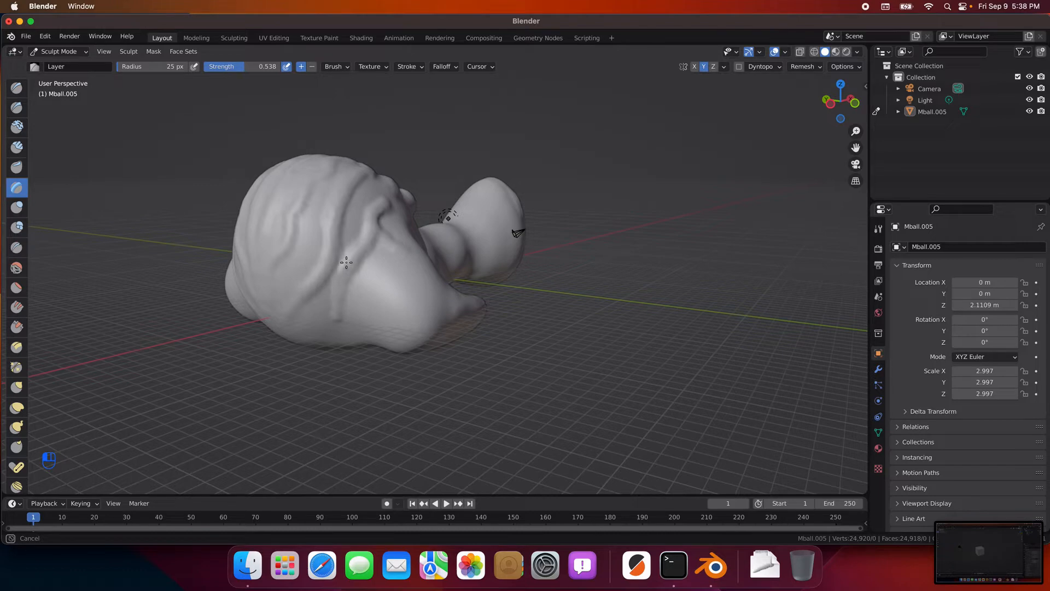
drag(347, 262, 349, 263)
mouse_move(375, 212)
mouse_down()
mouse_move(381, 206)
mouse_move(344, 276)
mouse_up()
mouse_move(327, 350)
mouse_down()
mouse_move(328, 283)
mouse_move(300, 295)
mouse_up()
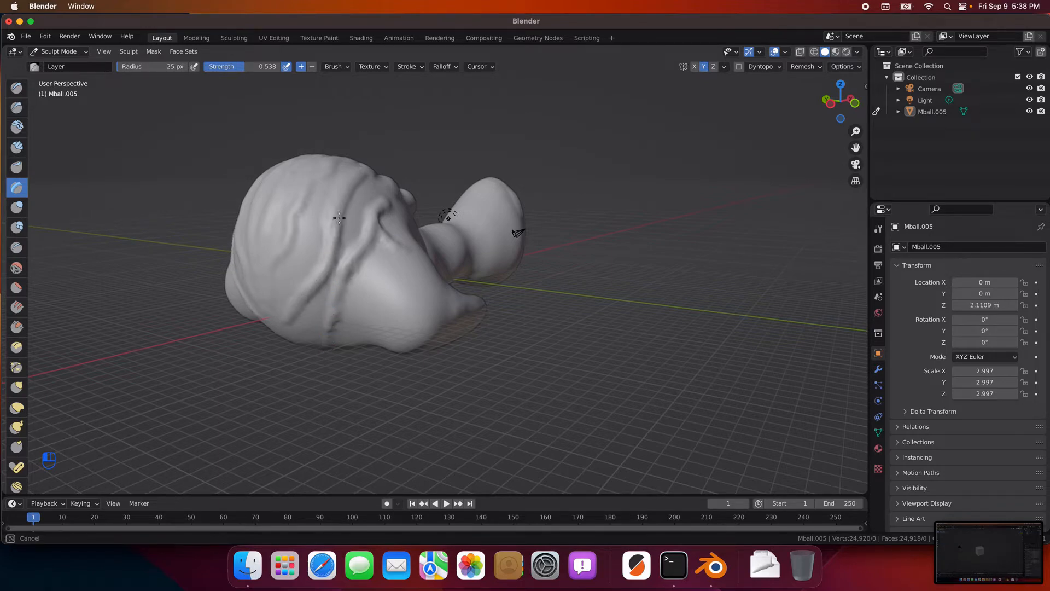
drag(358, 178, 358, 179)
Step: Add a thin layered ridge from the top of the head down its back with the Layer brush at 25 px radius
middle_drag(358, 178, 360, 444)
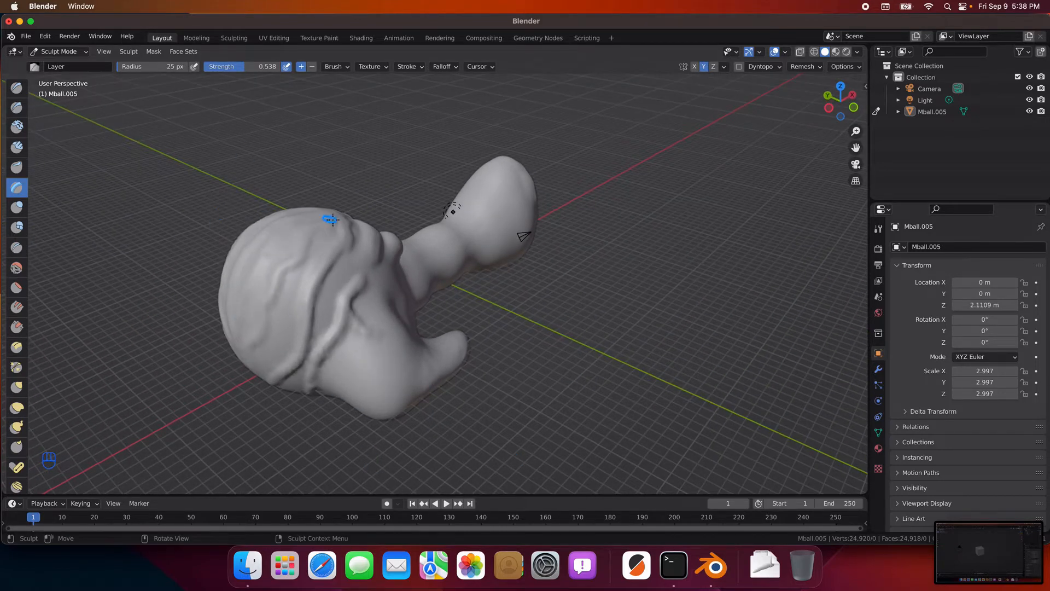
drag(342, 220, 339, 236)
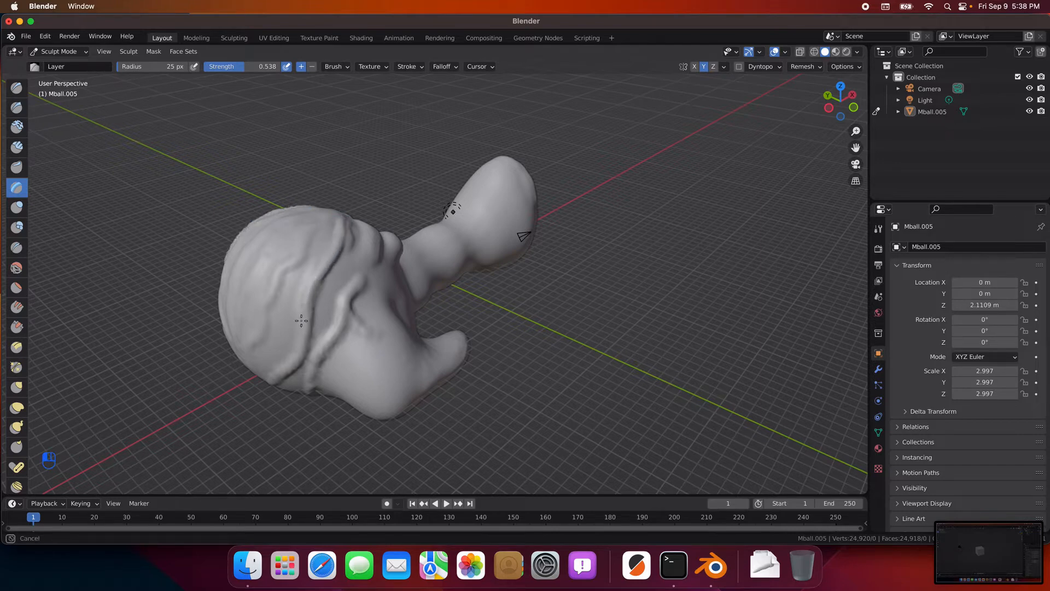
drag(271, 376, 272, 374)
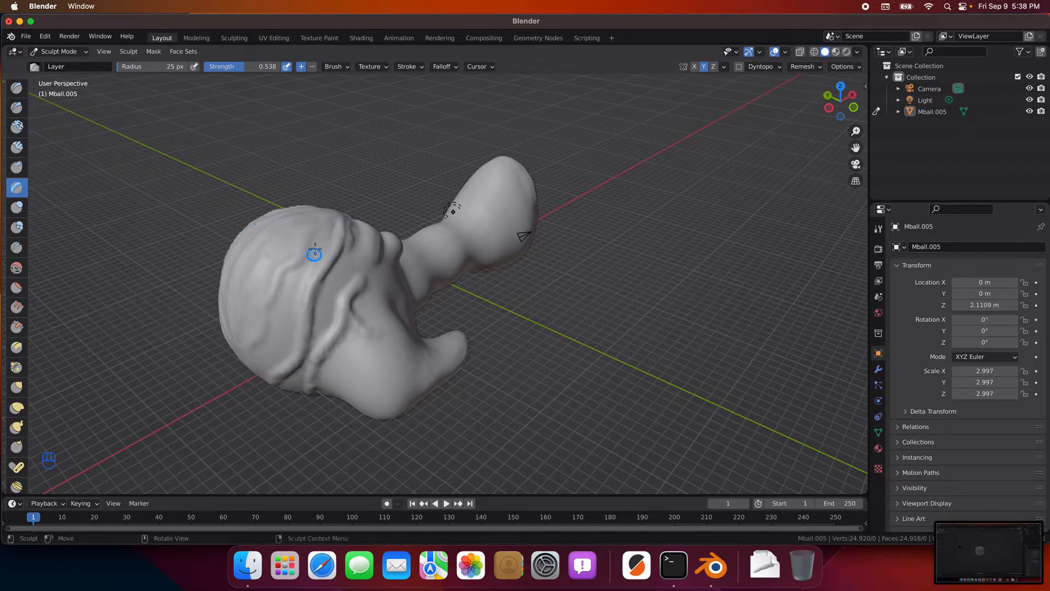
Step: Add layered ridges down the back of the head with the Layer brush at 25 px radius and 0.538 strength, undoing the last stroke
drag(334, 212, 331, 217)
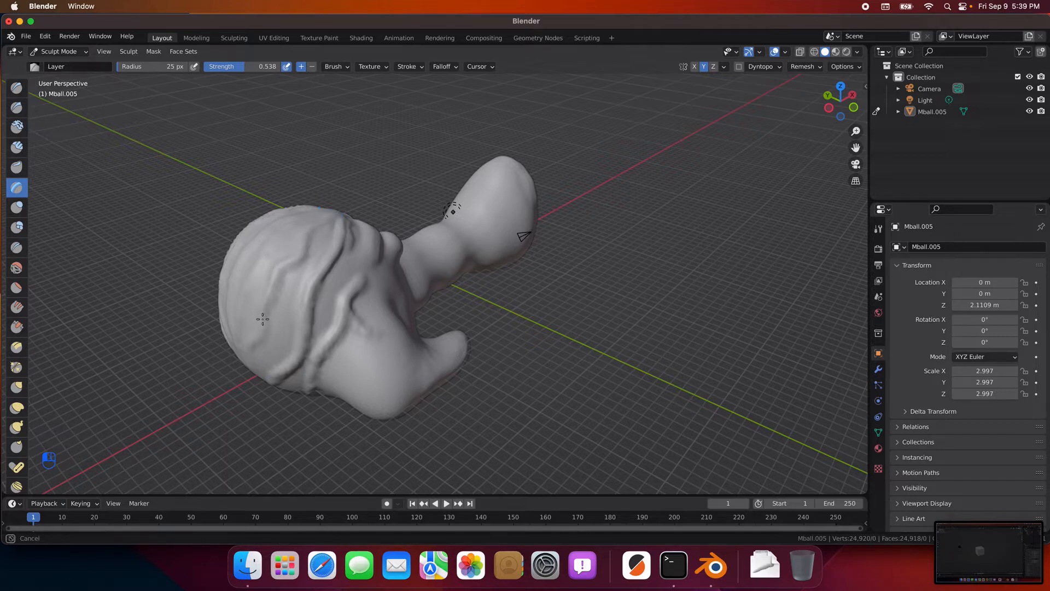
drag(238, 359, 241, 351)
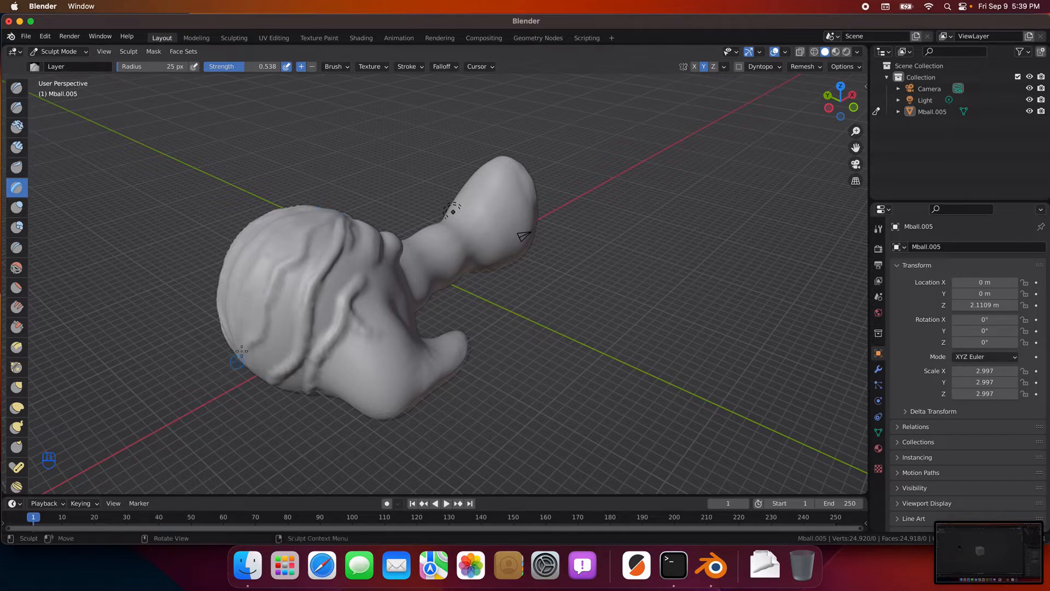
middle_drag(230, 318, 277, 319)
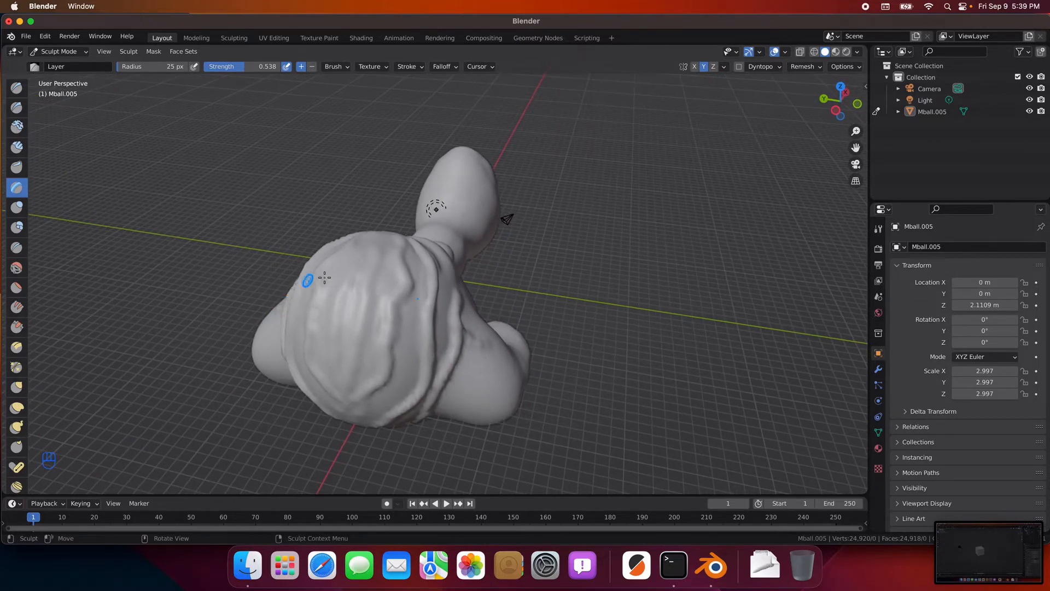
drag(356, 240, 361, 236)
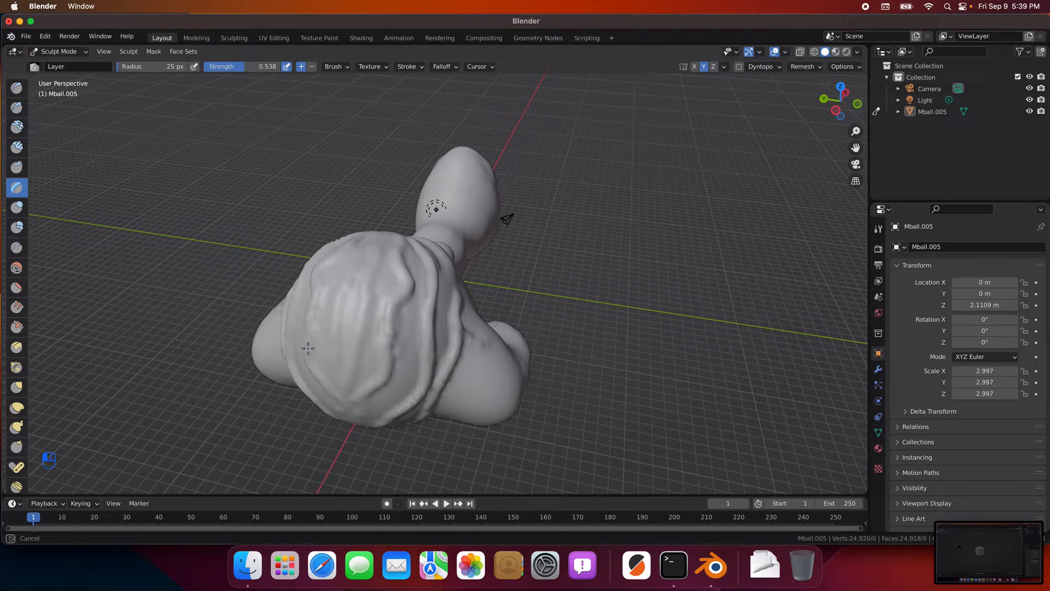
drag(317, 373, 318, 372)
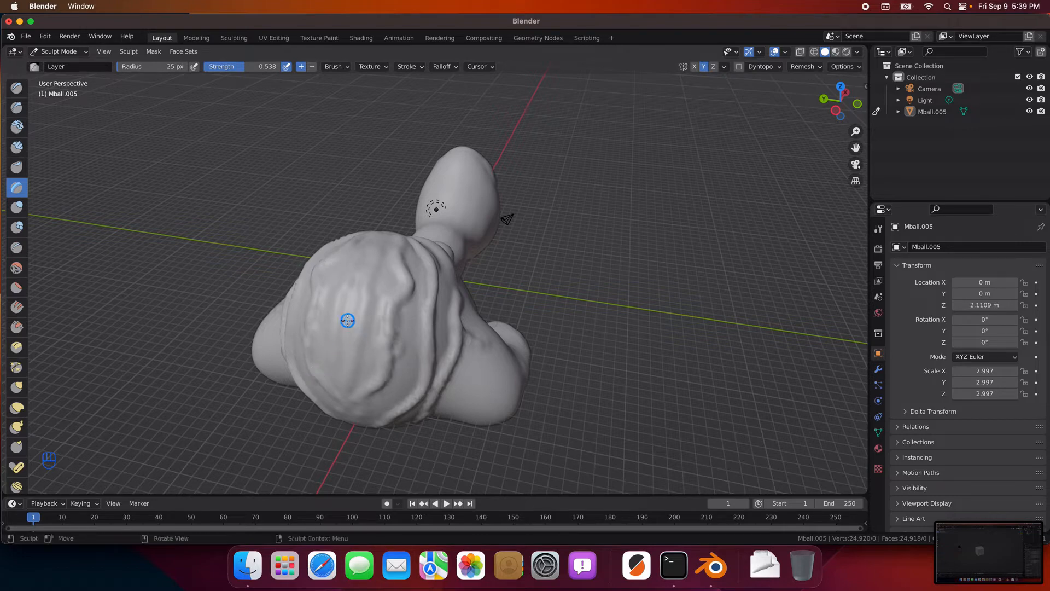
key(super+z)
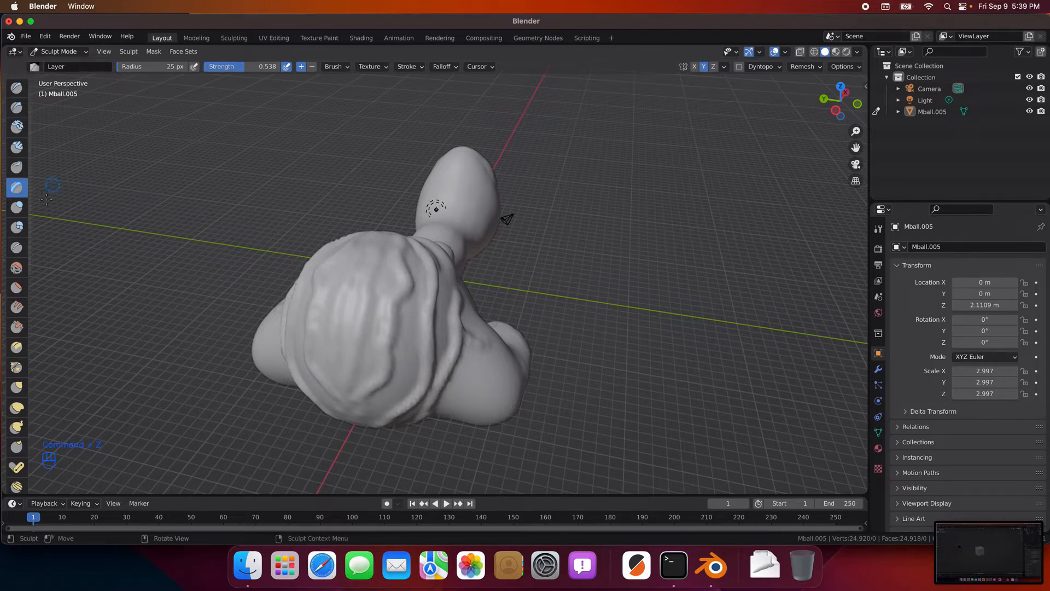
Step: Swell the ridged back of the head and the side limb's base with the Inflate/Deflate brush at 223 px radius and 0.682 strength
click(18, 208)
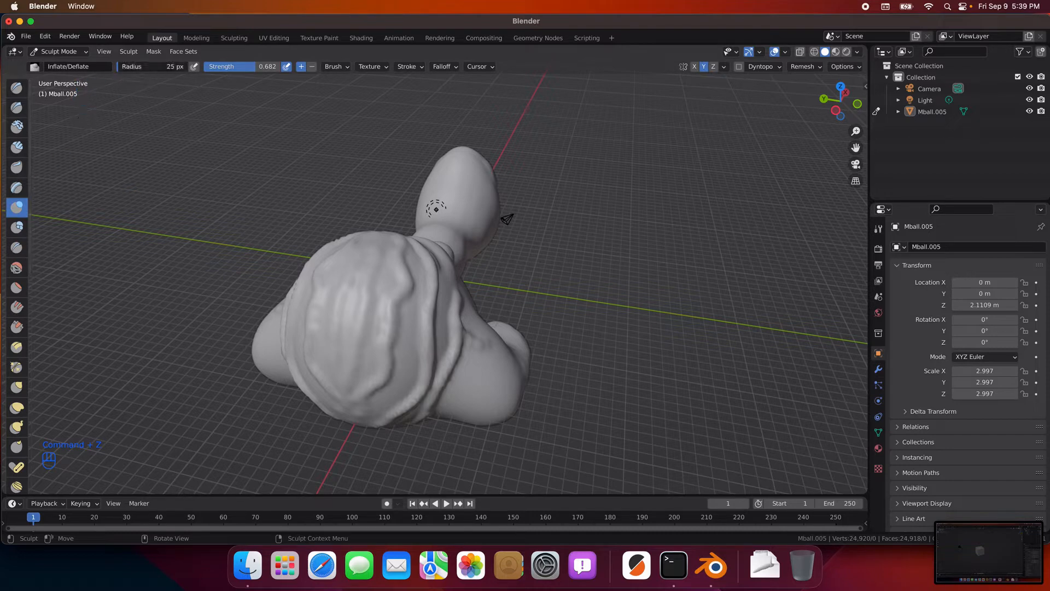
mouse_move(347, 309)
mouse_down()
mouse_move(387, 270)
mouse_move(345, 358)
mouse_move(368, 410)
mouse_move(439, 328)
mouse_move(442, 343)
mouse_move(424, 358)
mouse_up()
middle_drag(347, 370, 354, 334)
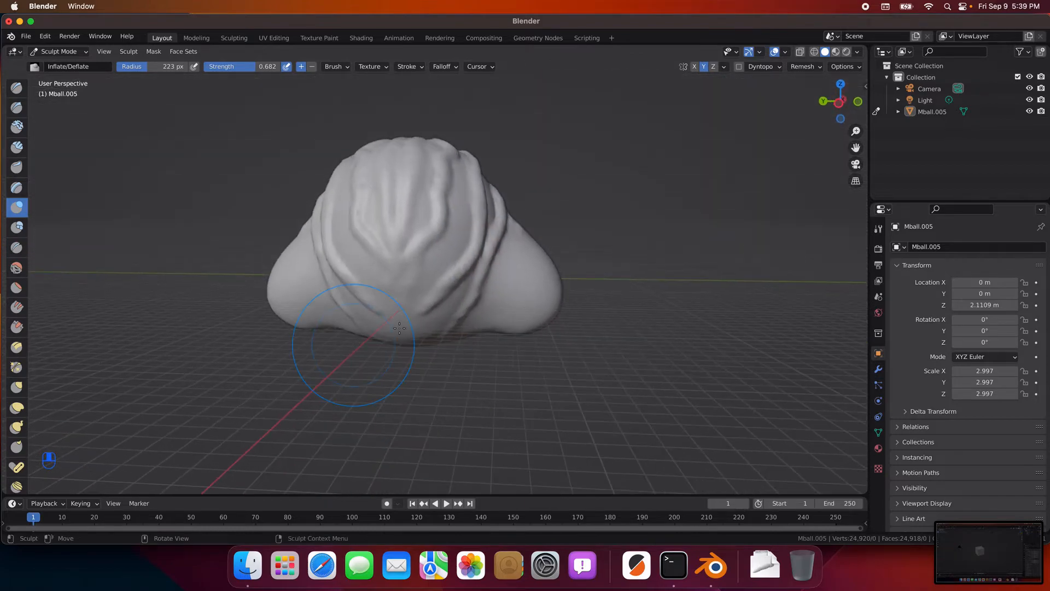
drag(415, 300, 391, 252)
middle_drag(391, 252, 441, 309)
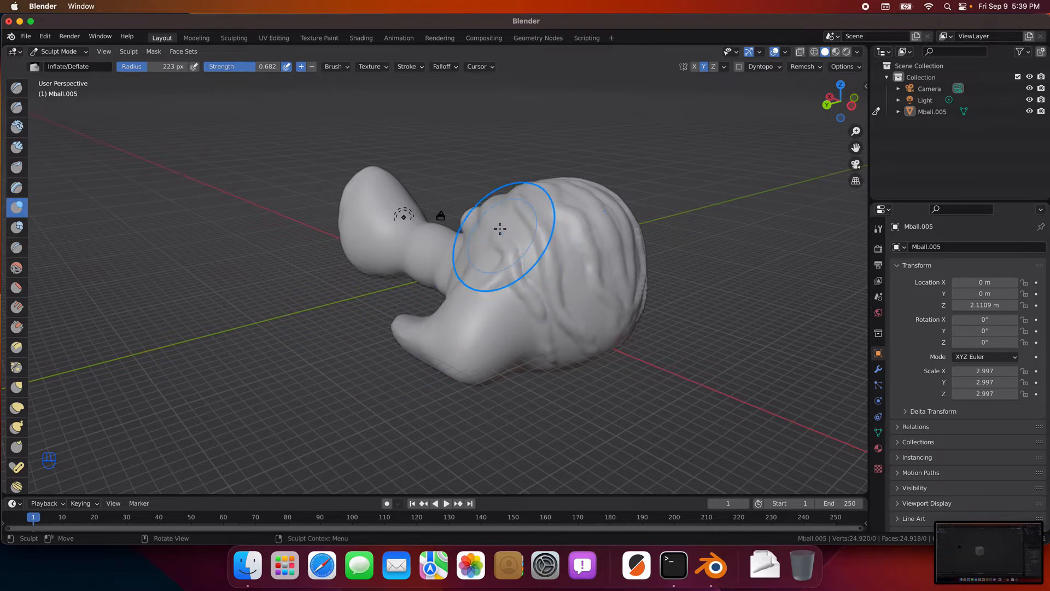
middle_drag(645, 484, 648, 110)
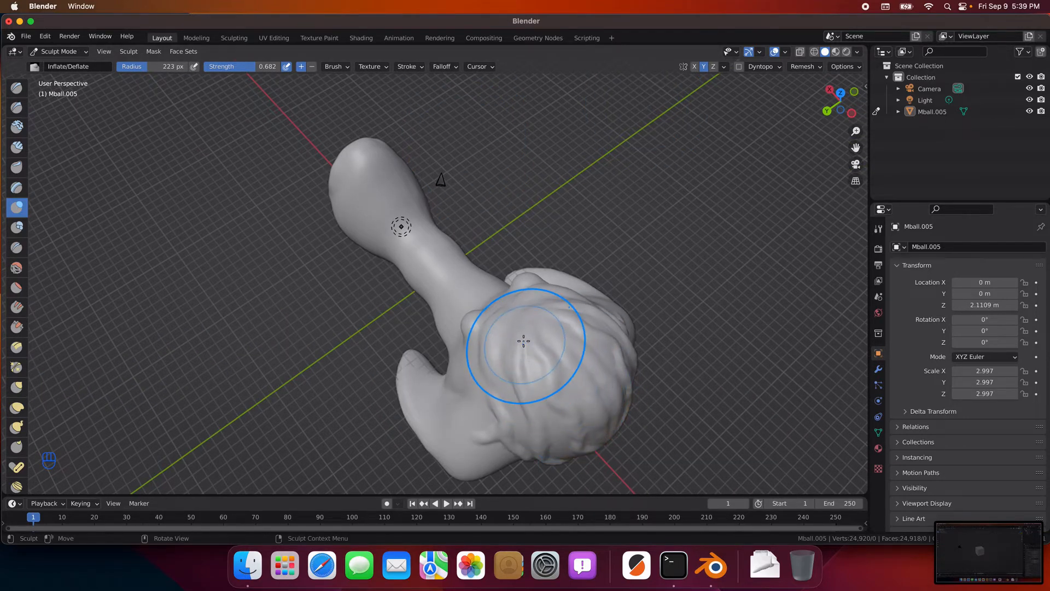
middle_drag(668, 305, 338, 303)
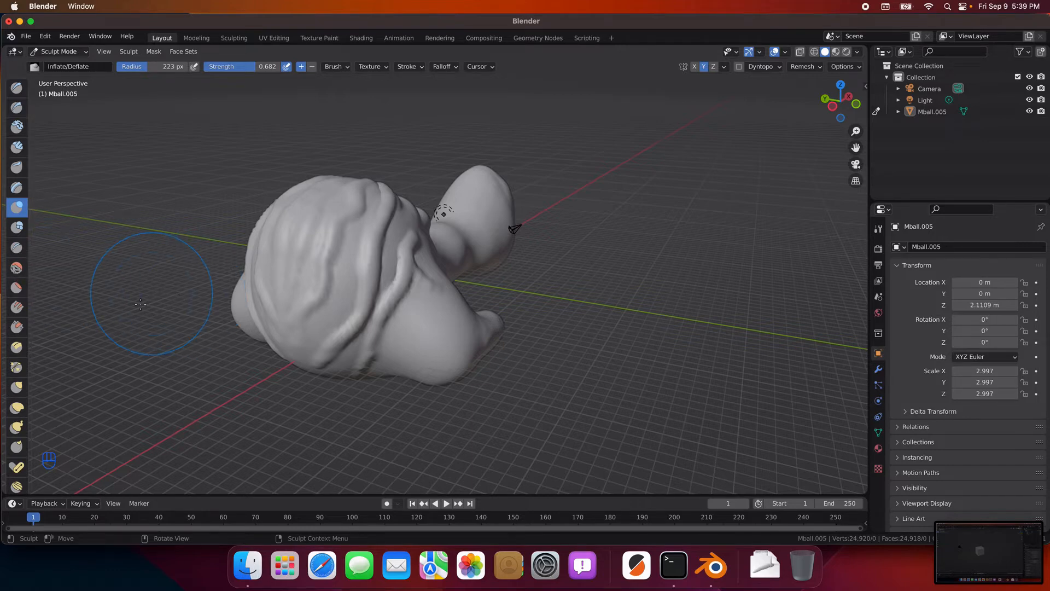
mouse_move(293, 270)
mouse_down()
mouse_move(340, 223)
mouse_move(312, 296)
mouse_up()
mouse_move(434, 375)
middle_down()
mouse_move(266, 412)
mouse_move(327, 444)
mouse_move(361, 391)
mouse_move(375, 394)
middle_up()
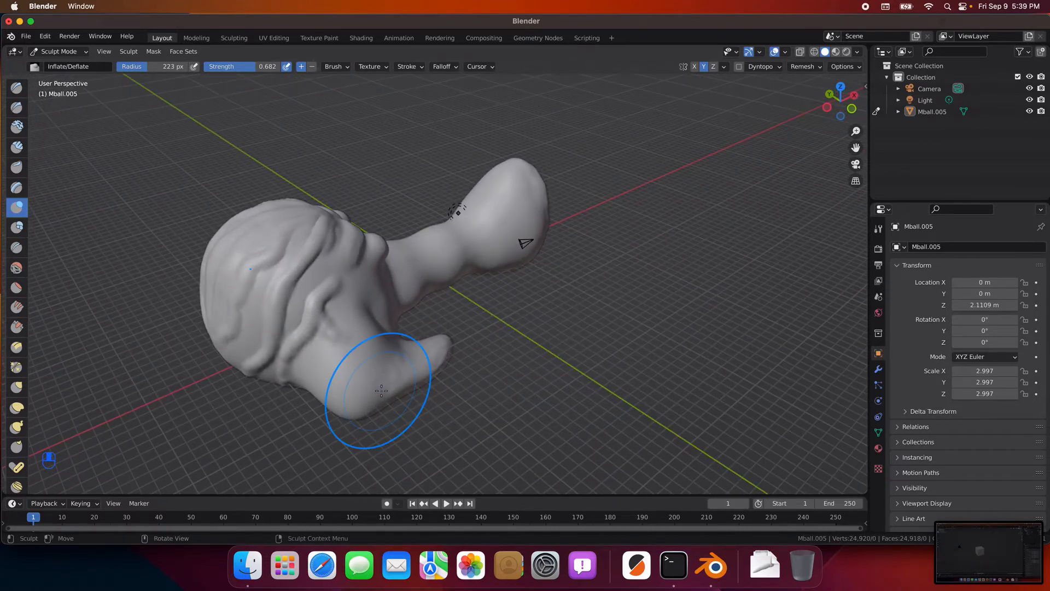
drag(337, 395, 79, 308)
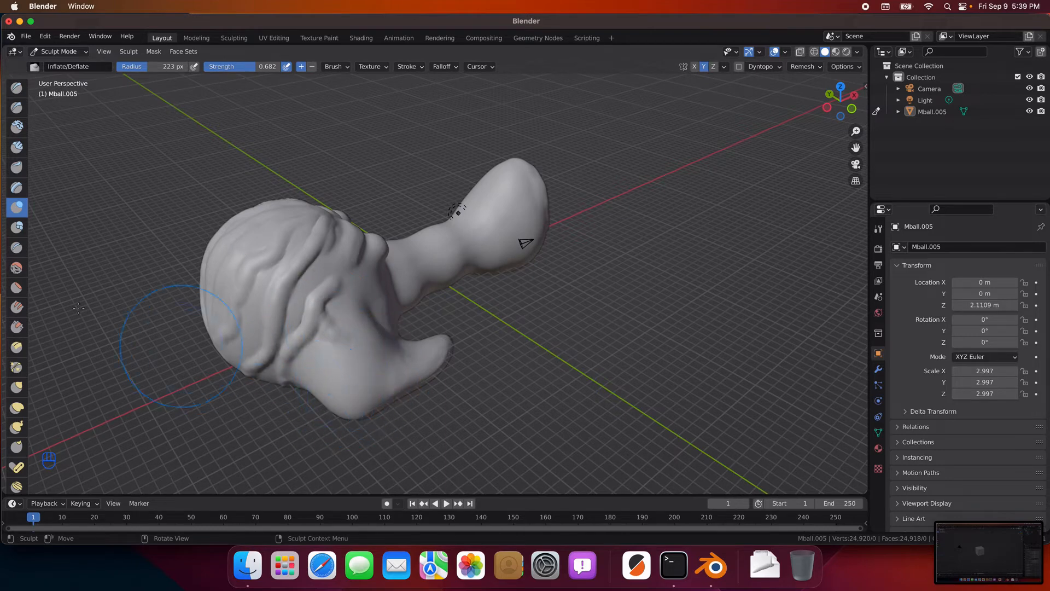
Step: Soften the head ridges and the base of the side limb with the Smooth brush at 223 px radius and 0.064 strength
click(14, 271)
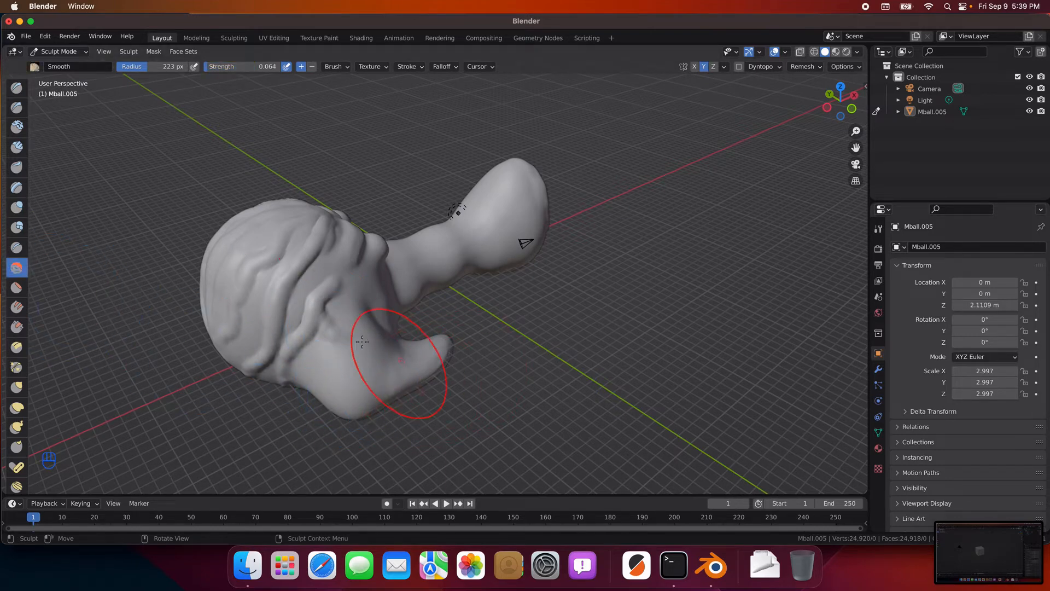
mouse_move(363, 342)
mouse_down()
mouse_move(340, 328)
mouse_move(310, 344)
mouse_move(305, 316)
mouse_move(250, 375)
mouse_up()
middle_drag(251, 375, 345, 370)
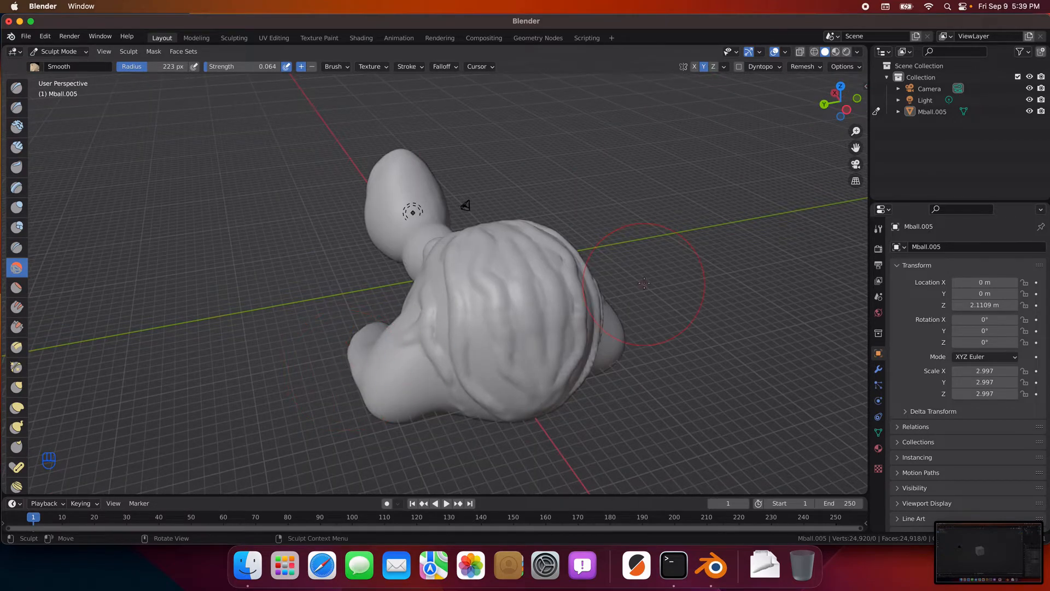
drag(554, 263, 548, 288)
mouse_move(535, 359)
mouse_down()
mouse_move(479, 269)
mouse_move(459, 342)
mouse_move(431, 321)
mouse_move(436, 337)
mouse_move(438, 324)
mouse_up()
mouse_move(438, 324)
mouse_down()
mouse_move(433, 354)
mouse_move(423, 329)
mouse_move(394, 336)
mouse_up()
middle_drag(766, 369, 668, 360)
mouse_move(351, 312)
mouse_down()
mouse_move(331, 361)
mouse_move(291, 356)
mouse_up()
drag(292, 352, 308, 275)
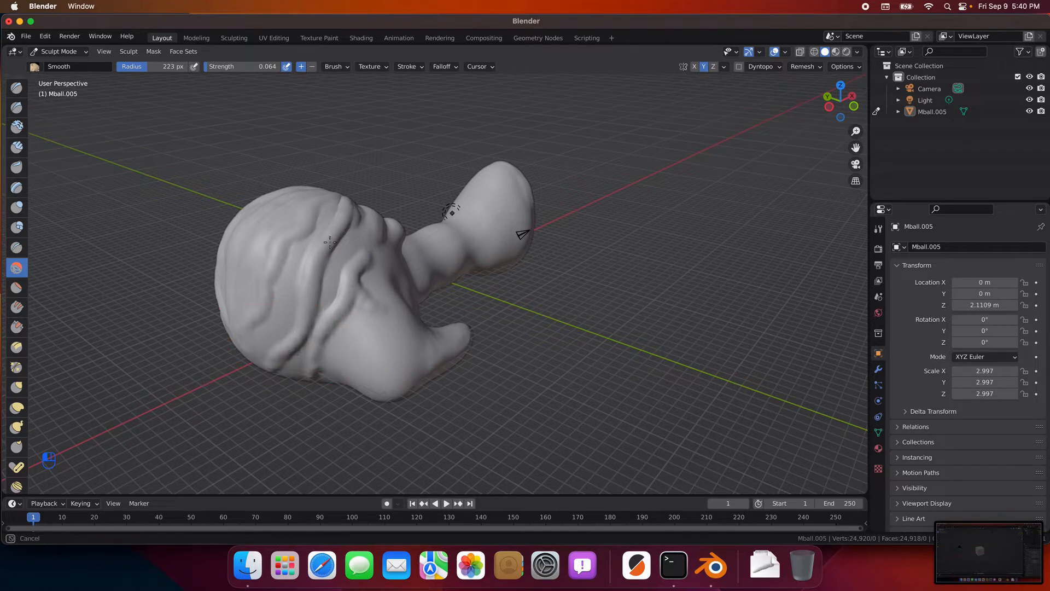
drag(273, 343, 270, 335)
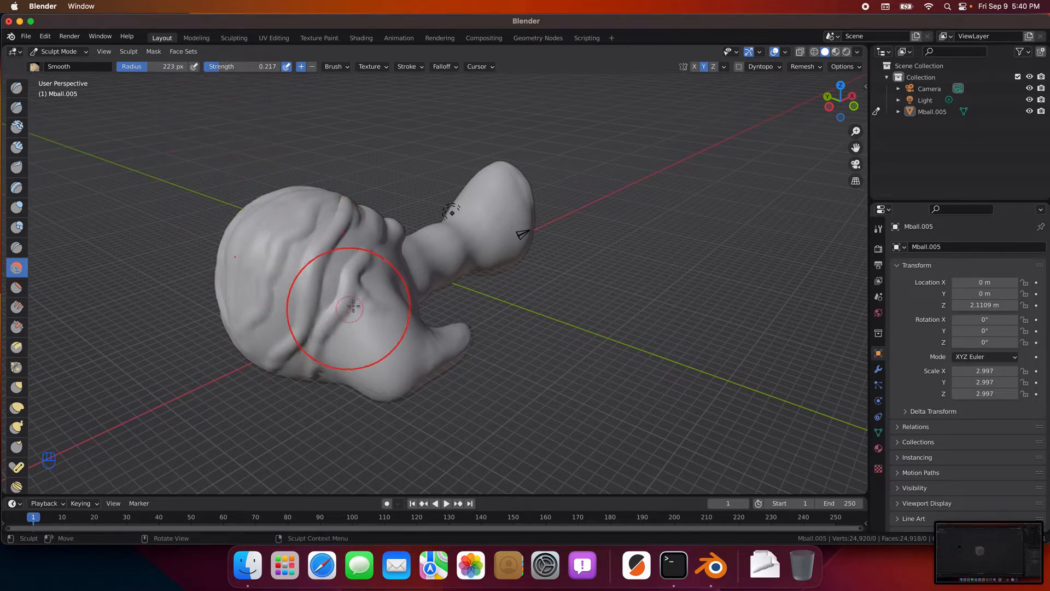
Step: Smooth the ridges on the side of the head more strongly, with the Smooth brush at 0.217 strength
mouse_move(353, 307)
mouse_down()
mouse_move(308, 371)
mouse_move(303, 340)
mouse_up()
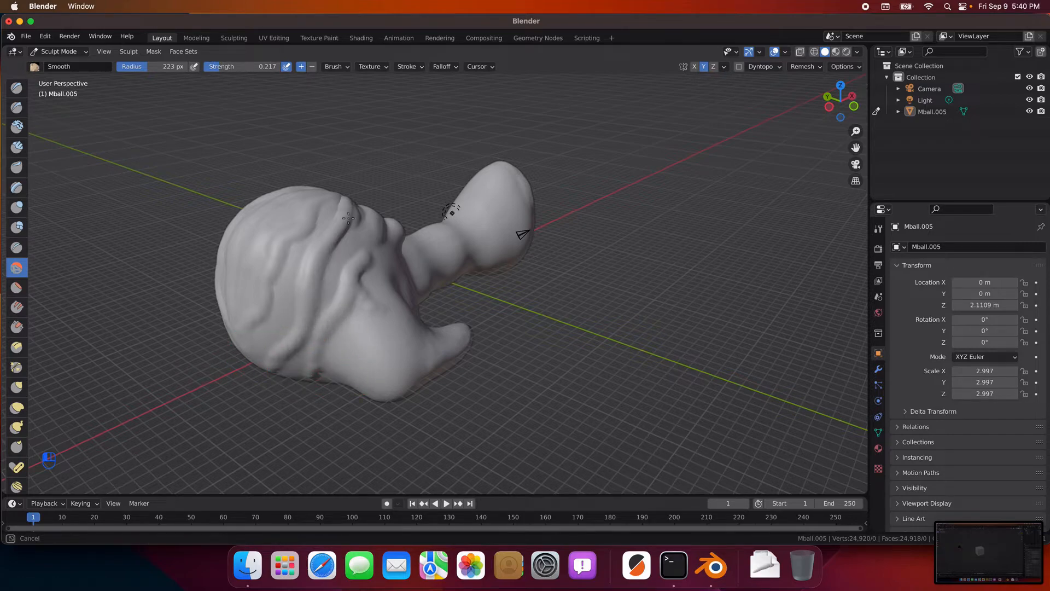
drag(348, 218, 285, 293)
mouse_move(241, 329)
middle_down()
mouse_move(299, 336)
mouse_move(626, 181)
middle_up()
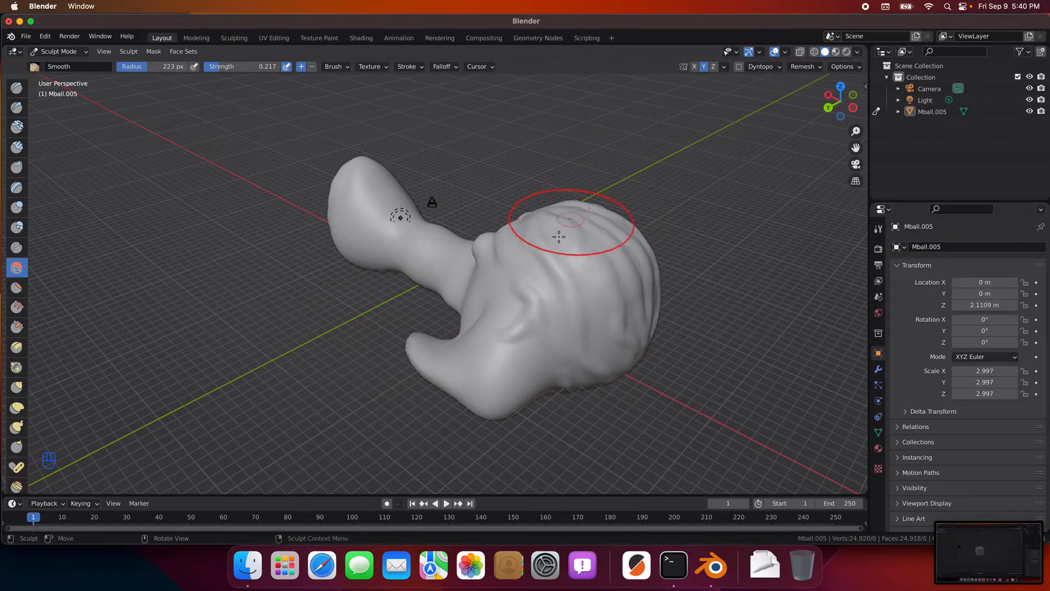
Step: Smooth the face around the eye and the area beside it with the Smooth brush at 223 px radius and 0.217 strength
middle_drag(588, 353, 379, 282)
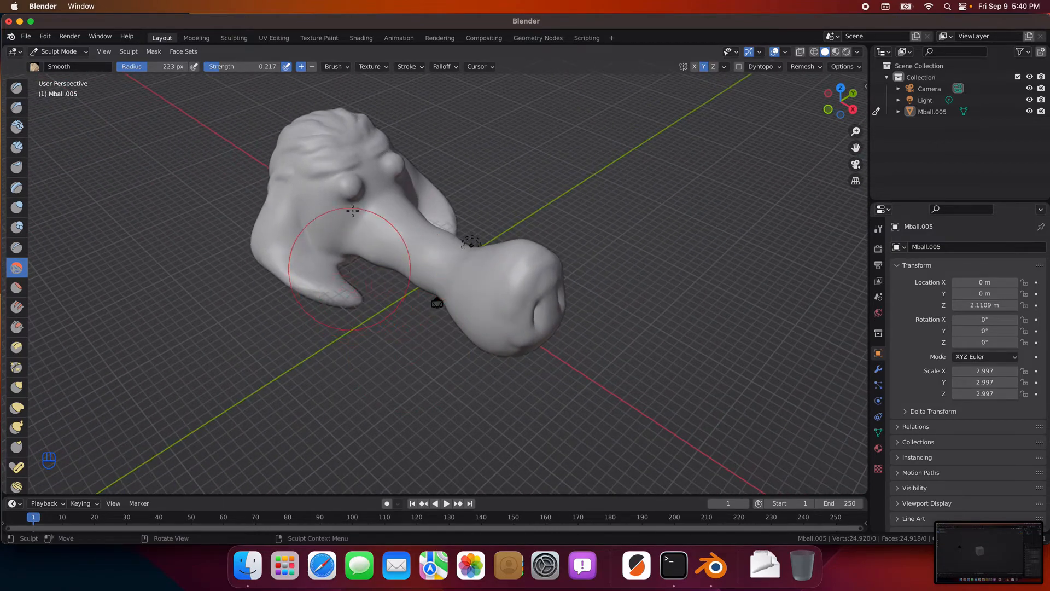
mouse_move(353, 230)
mouse_down()
mouse_move(340, 187)
mouse_move(353, 191)
mouse_up()
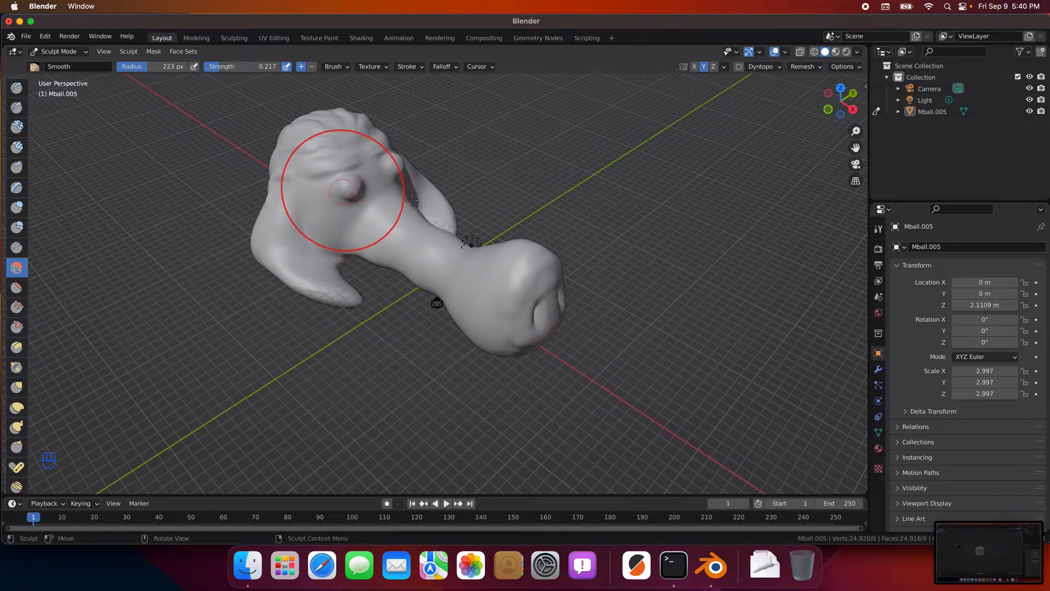
middle_drag(703, 222, 521, 214)
drag(540, 222, 530, 222)
drag(533, 222, 550, 222)
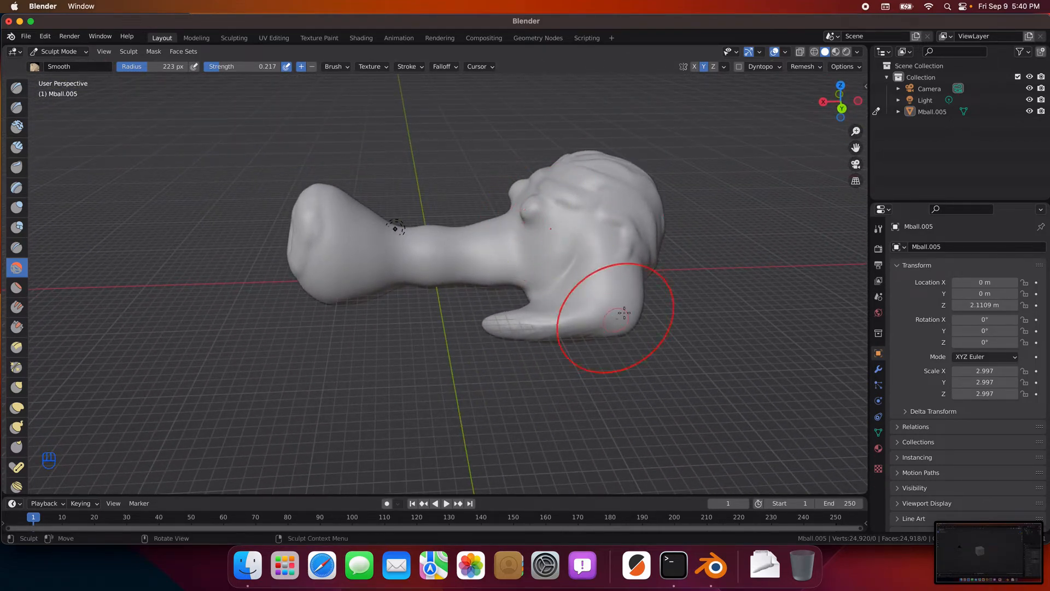
Step: Remesh the smoothed creature to rebuild its surface topology
click(842, 67)
mouse_move(759, 258)
middle_down()
mouse_move(712, 246)
mouse_move(732, 227)
mouse_move(715, 225)
middle_up()
scroll(711, 240, up, 5)
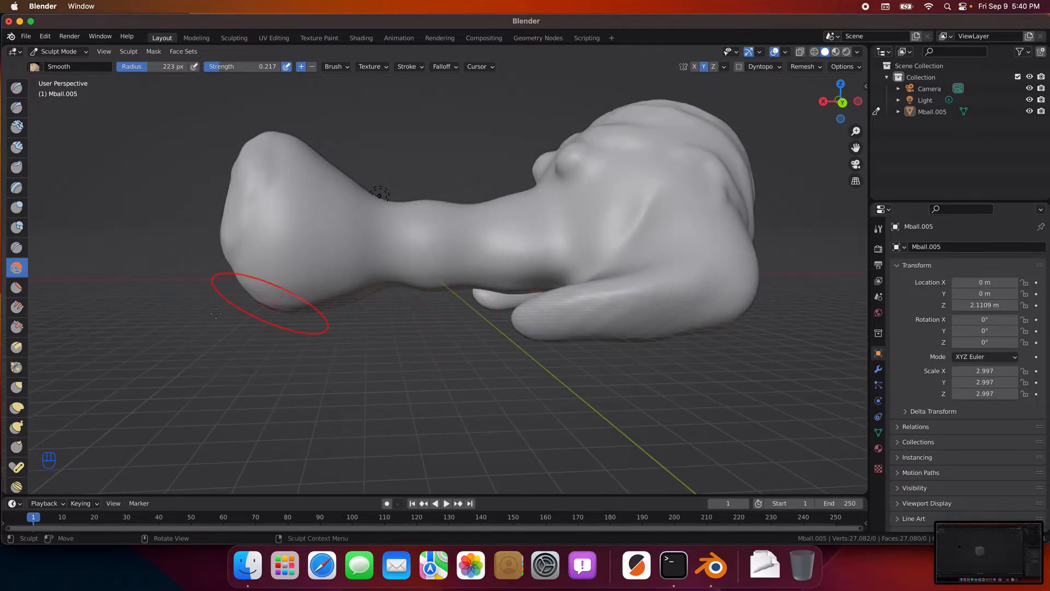
Step: Raise and reshape the side limbs with the Grab brush at 500 px radius and 0.603 strength
click(16, 407)
key(g)
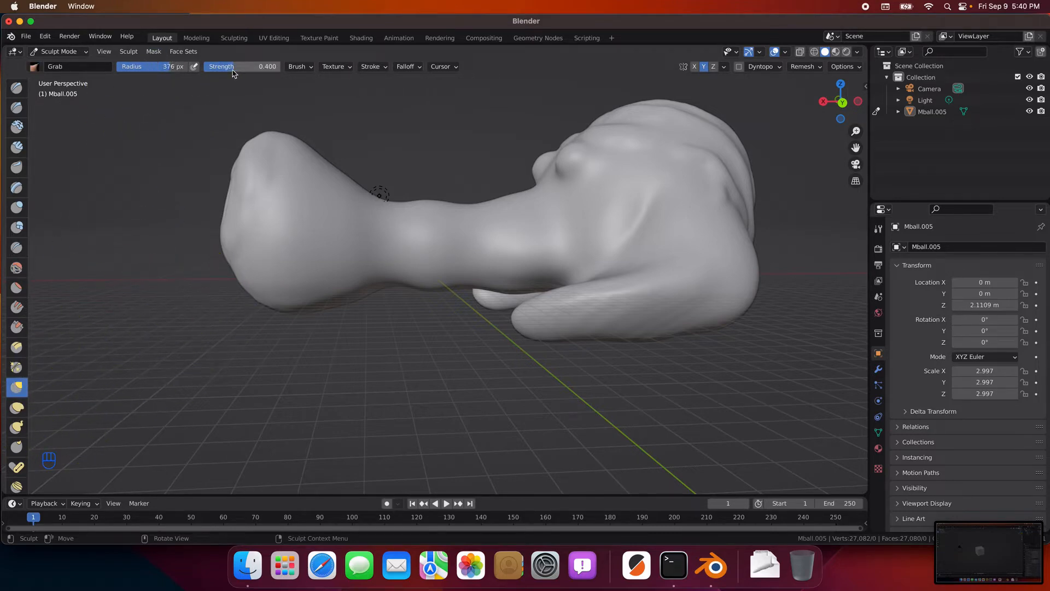
drag(235, 66, 255, 66)
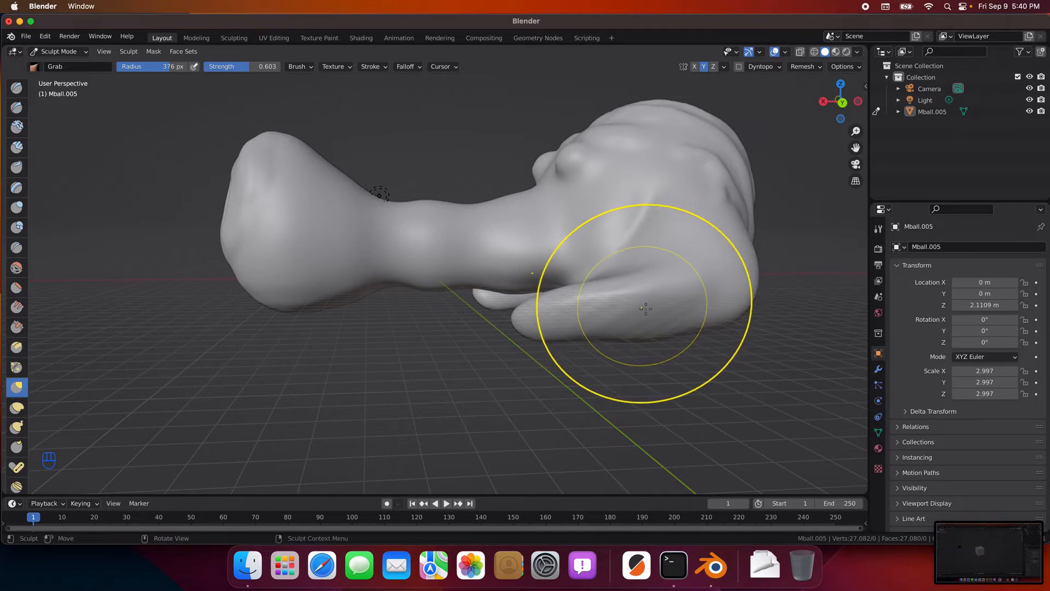
drag(180, 67, 219, 66)
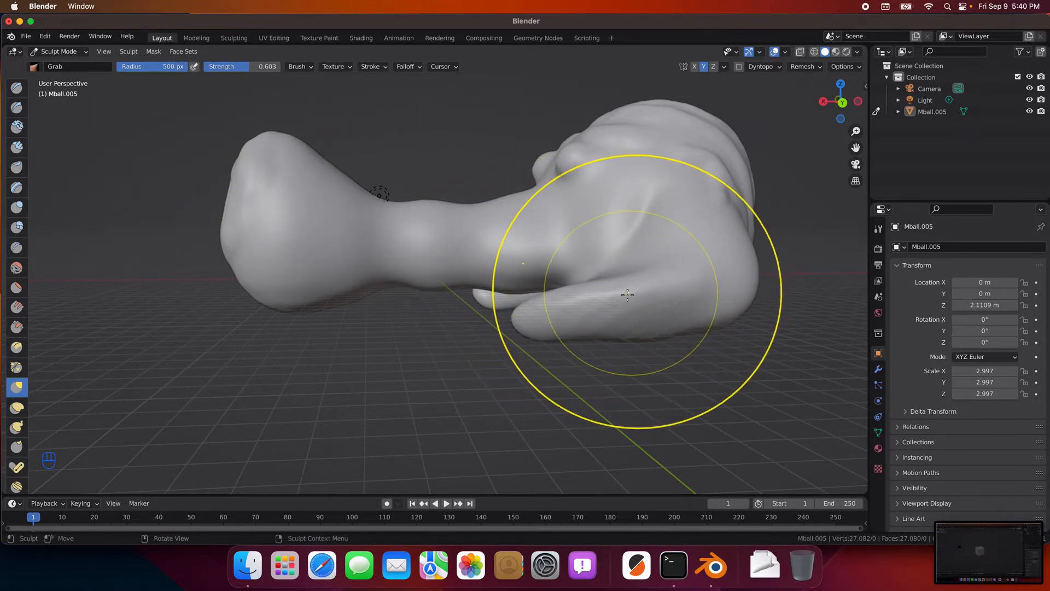
drag(625, 300, 623, 292)
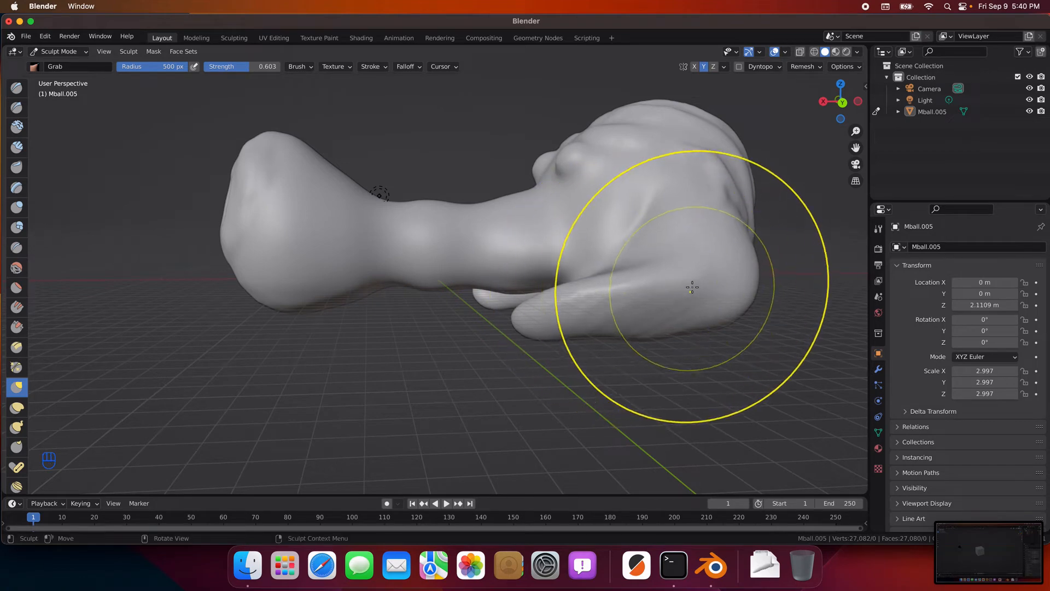
drag(692, 289, 697, 274)
drag(547, 319, 526, 293)
mouse_move(680, 295)
mouse_down()
mouse_move(685, 277)
mouse_move(718, 289)
mouse_up()
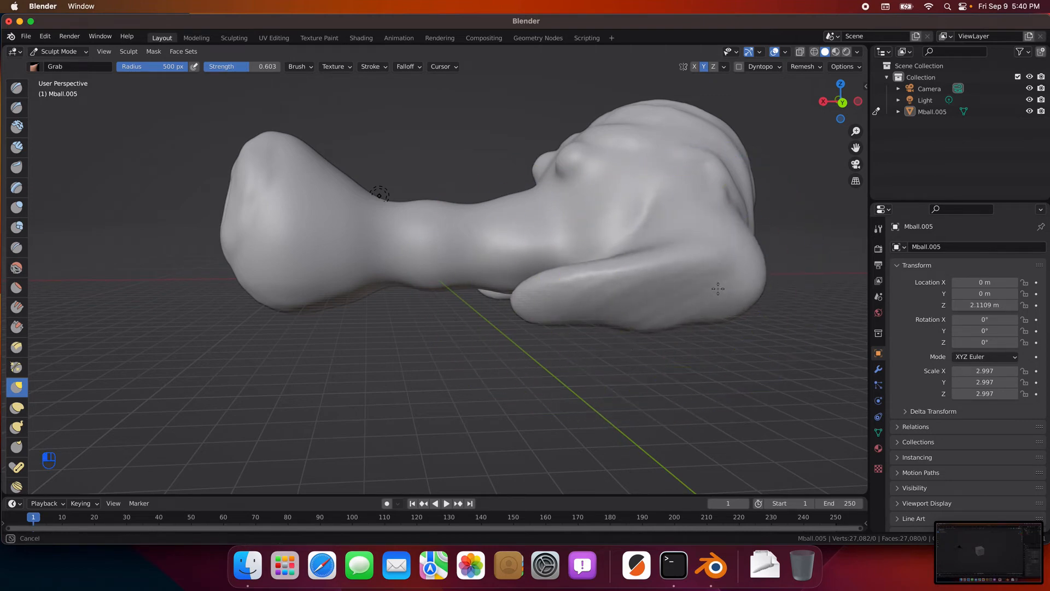
Step: Build up bands across the base of the snout below the eye with Clay Strips at 89 px radius and 0.250 strength
middle_drag(703, 375, 773, 383)
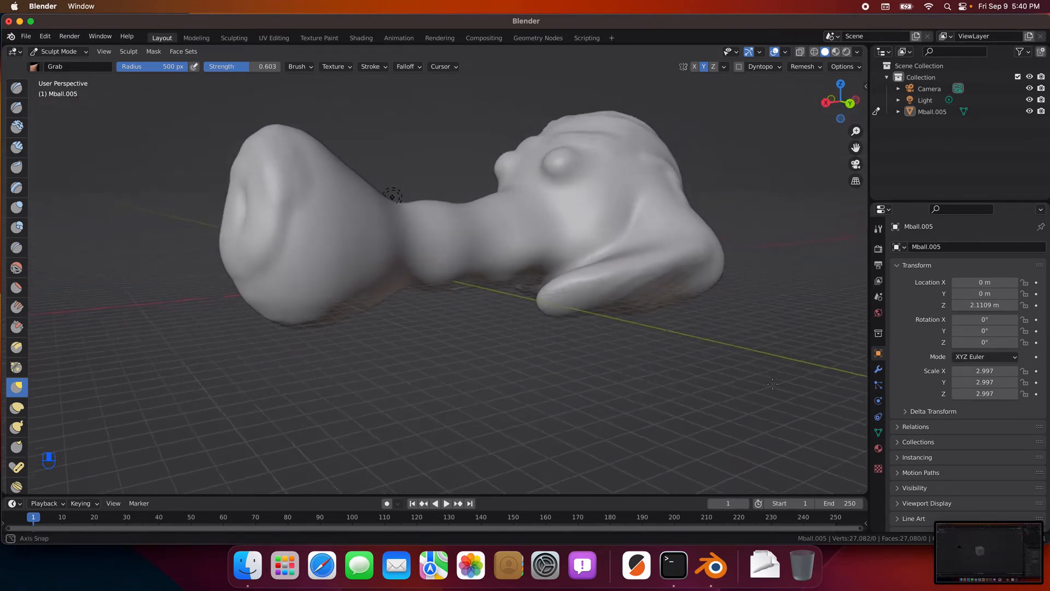
mouse_move(685, 390)
middle_down()
mouse_move(733, 436)
mouse_move(607, 371)
mouse_move(398, 383)
middle_up()
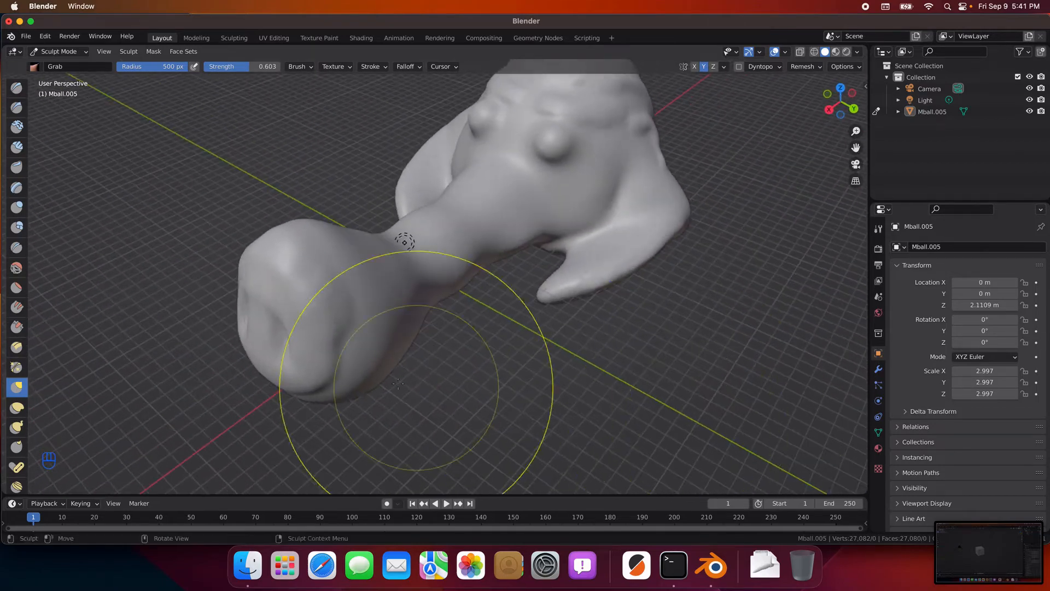
click(17, 148)
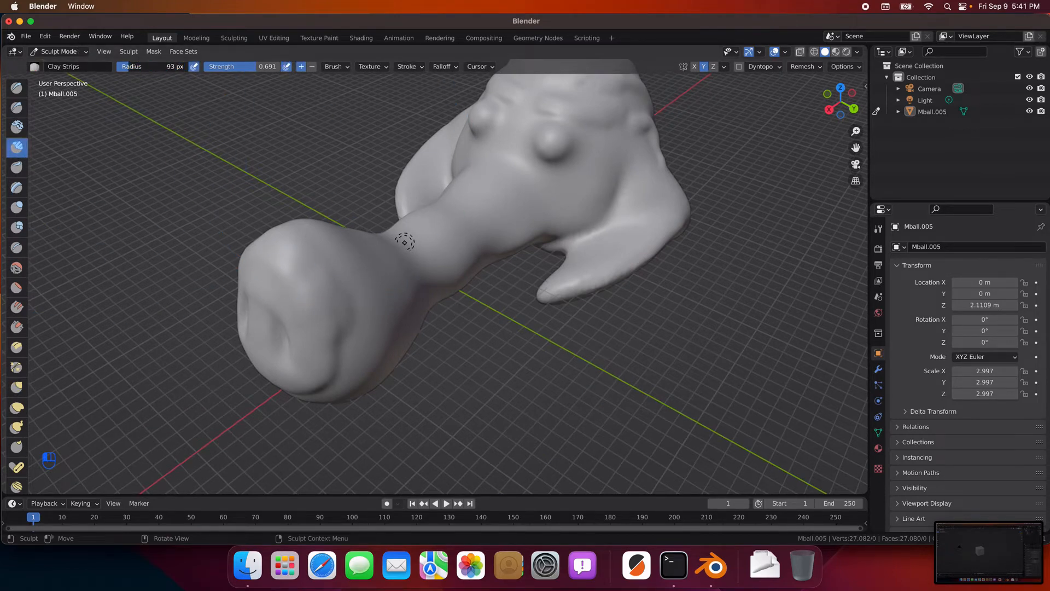
drag(129, 67, 128, 67)
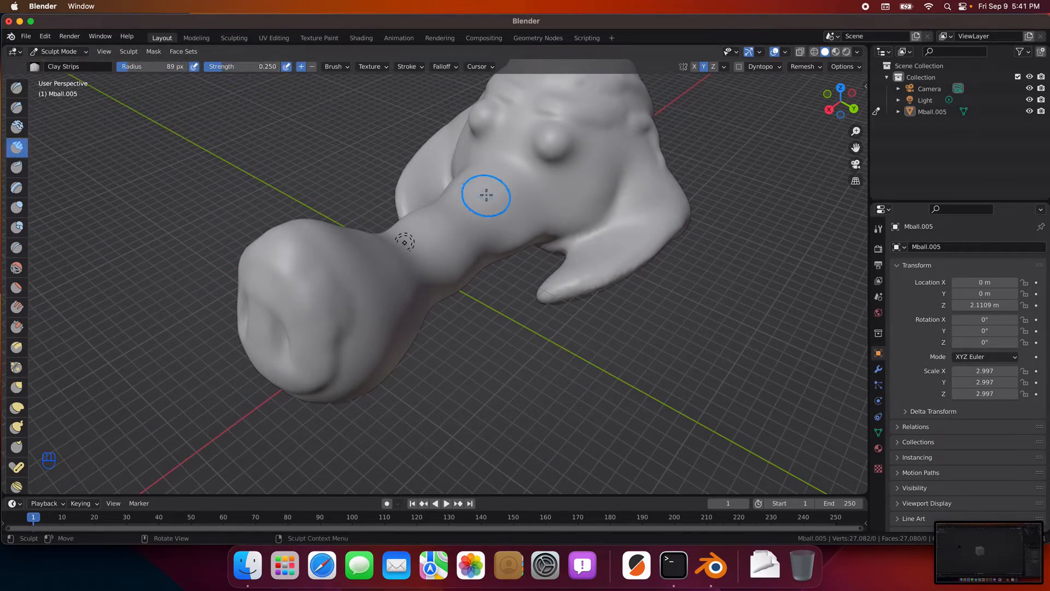
mouse_move(469, 328)
middle_down()
mouse_move(438, 329)
mouse_move(441, 154)
mouse_move(481, 159)
mouse_move(417, 181)
mouse_move(411, 291)
mouse_move(511, 234)
middle_up()
drag(516, 173, 540, 191)
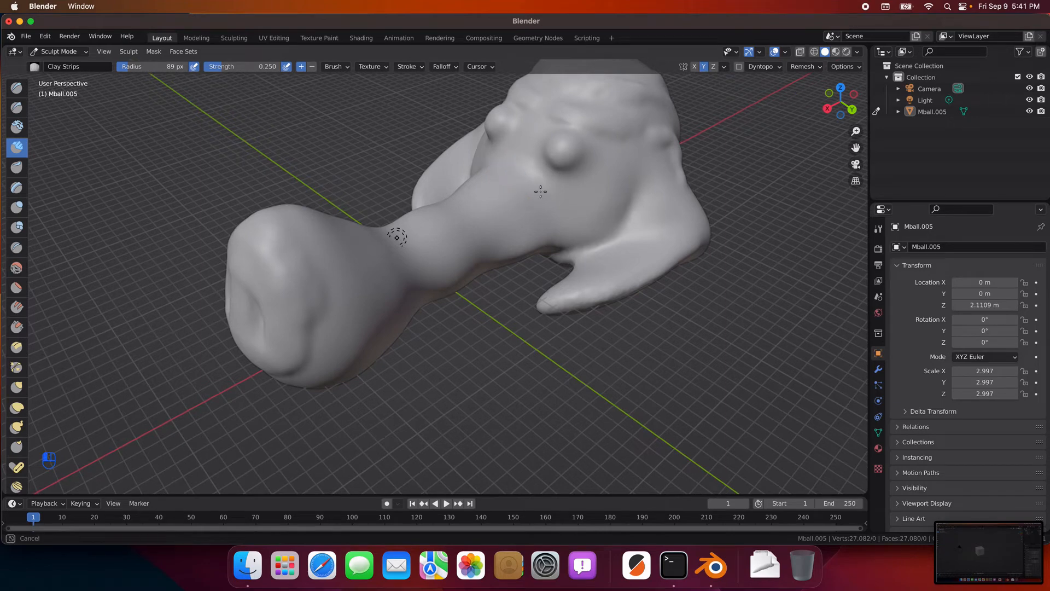
drag(540, 237, 540, 237)
mouse_move(500, 167)
mouse_down()
mouse_move(534, 230)
mouse_move(520, 249)
mouse_move(512, 222)
mouse_up()
drag(448, 186, 485, 229)
drag(478, 283, 478, 283)
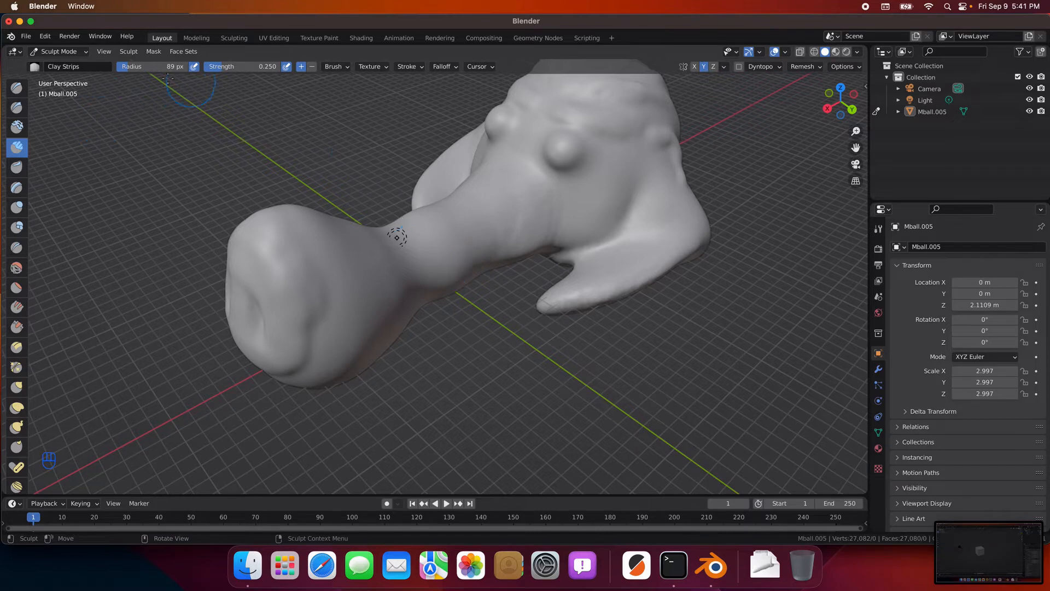
Step: Add stronger bands around the narrow middle of the snout with Clay Strips at 78 px radius and 0.348 strength
drag(241, 66, 257, 66)
drag(452, 204, 491, 252)
mouse_move(447, 211)
mouse_down()
mouse_move(480, 258)
mouse_move(437, 207)
mouse_move(443, 266)
mouse_move(429, 297)
mouse_move(401, 271)
mouse_up()
mouse_move(430, 327)
mouse_down()
mouse_move(375, 260)
mouse_move(368, 228)
mouse_up()
middle_drag(442, 333, 304, 338)
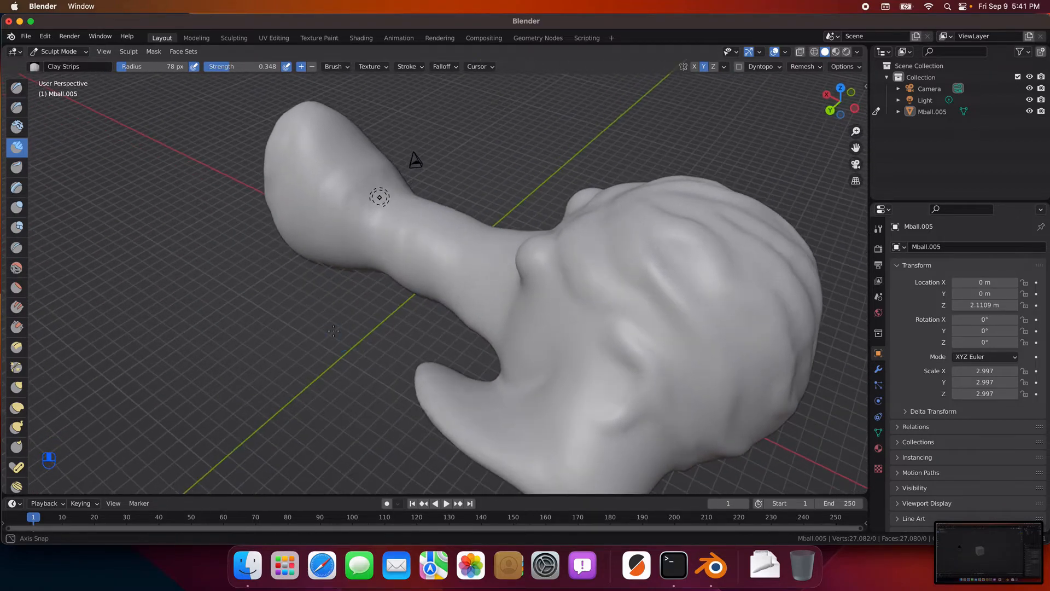
Step: Add curved bands across the flared end of the snout with Clay Strips at 78 px radius and 0.348 strength
drag(332, 158, 288, 292)
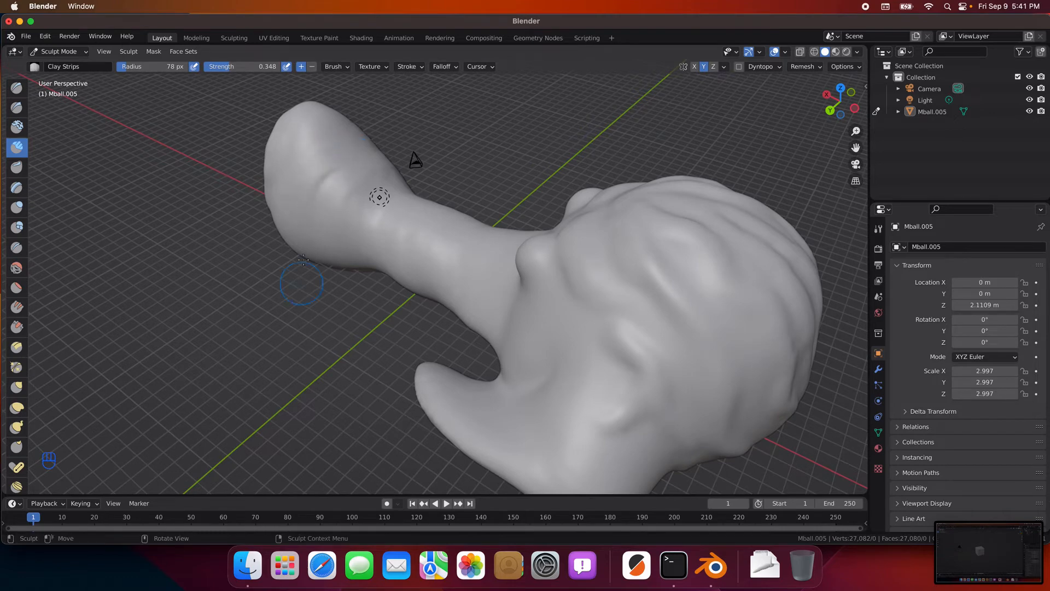
mouse_move(319, 150)
mouse_down()
mouse_move(280, 203)
mouse_move(277, 308)
mouse_up()
mouse_move(321, 122)
mouse_down()
mouse_move(271, 164)
mouse_move(259, 252)
mouse_up()
drag(297, 194, 313, 168)
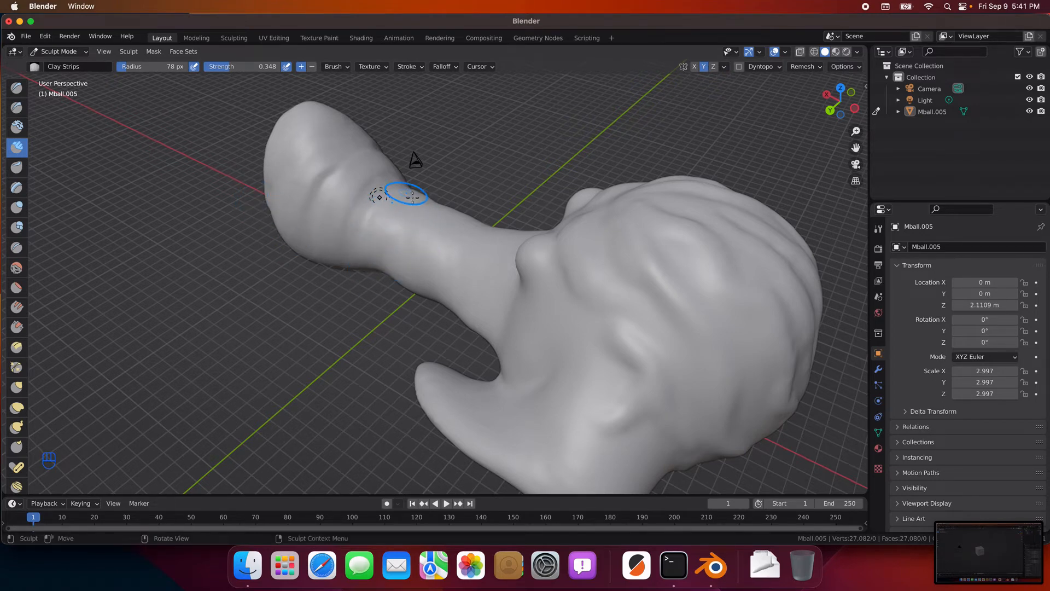
Step: Continue the Clay Strips bands along the side of the narrow snout towards its base, at 78 px radius and 0.348 strength
middle_drag(451, 205, 523, 157)
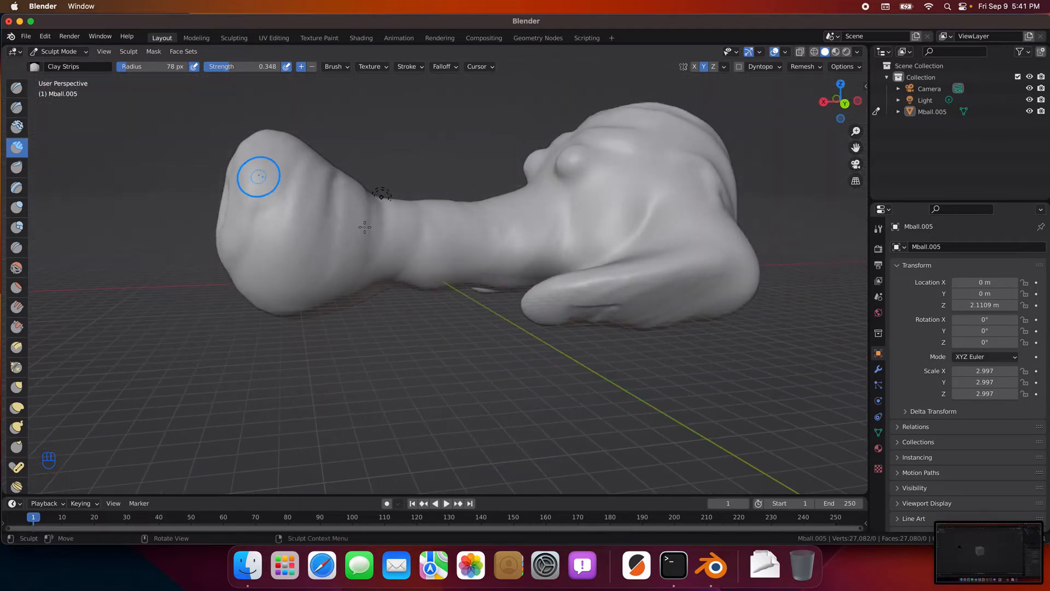
mouse_move(444, 203)
mouse_down()
mouse_move(450, 253)
mouse_move(485, 209)
mouse_move(489, 225)
mouse_up()
mouse_move(483, 286)
mouse_down()
mouse_move(492, 206)
mouse_move(482, 199)
mouse_up()
drag(496, 242, 499, 256)
mouse_move(513, 198)
mouse_down()
mouse_move(526, 245)
mouse_move(546, 188)
mouse_move(554, 223)
mouse_up()
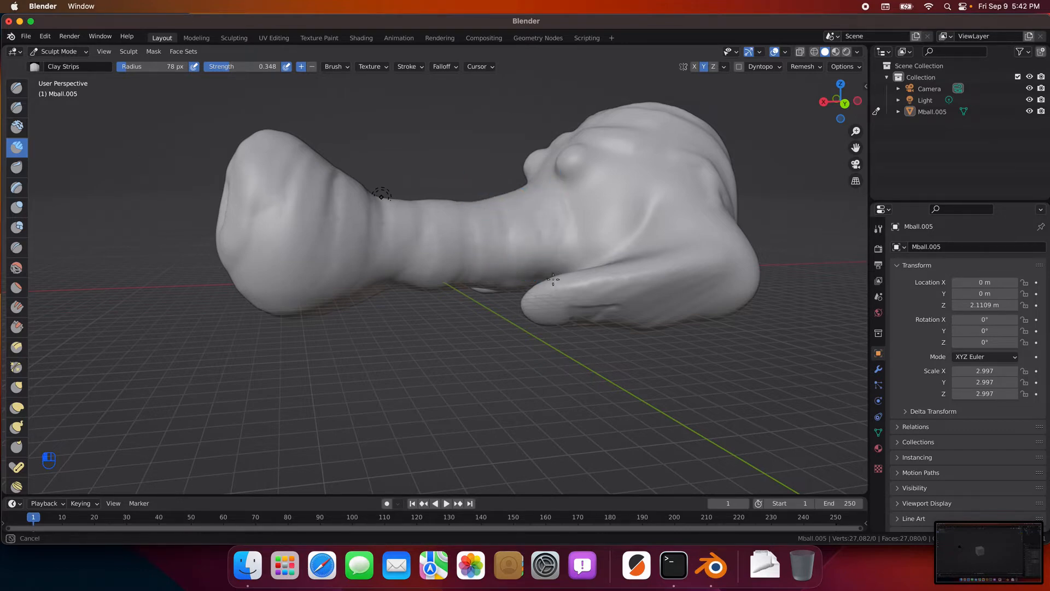
drag(553, 280, 534, 279)
Step: Wrap Clay Strips bands over the top of the snout, from just below the eyes forward to the flared end
middle_drag(534, 279, 495, 215)
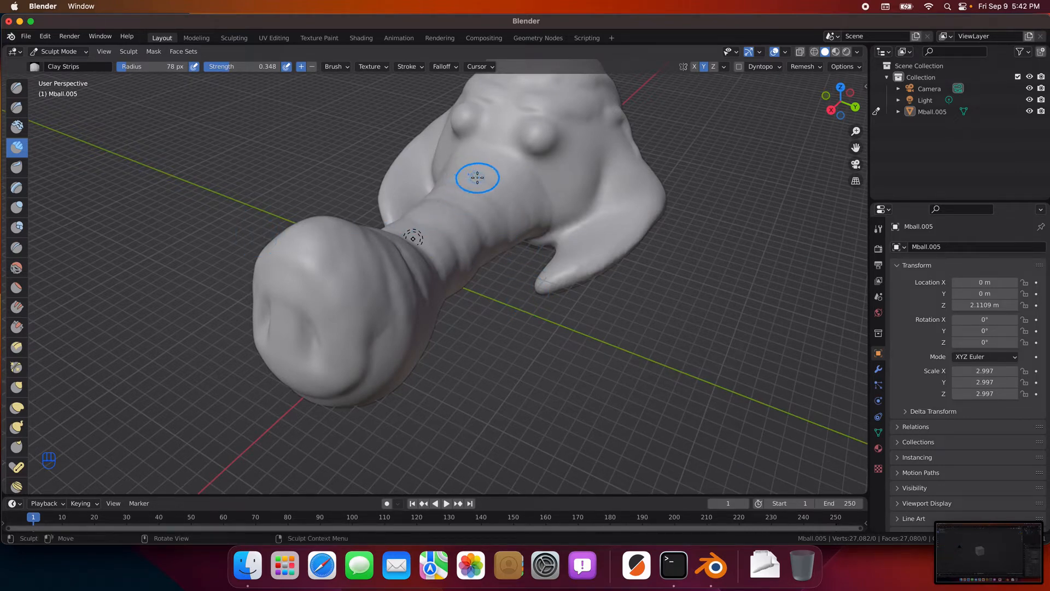
mouse_move(475, 176)
mouse_down()
mouse_move(447, 172)
mouse_move(510, 205)
mouse_move(516, 225)
mouse_up()
drag(467, 170, 488, 165)
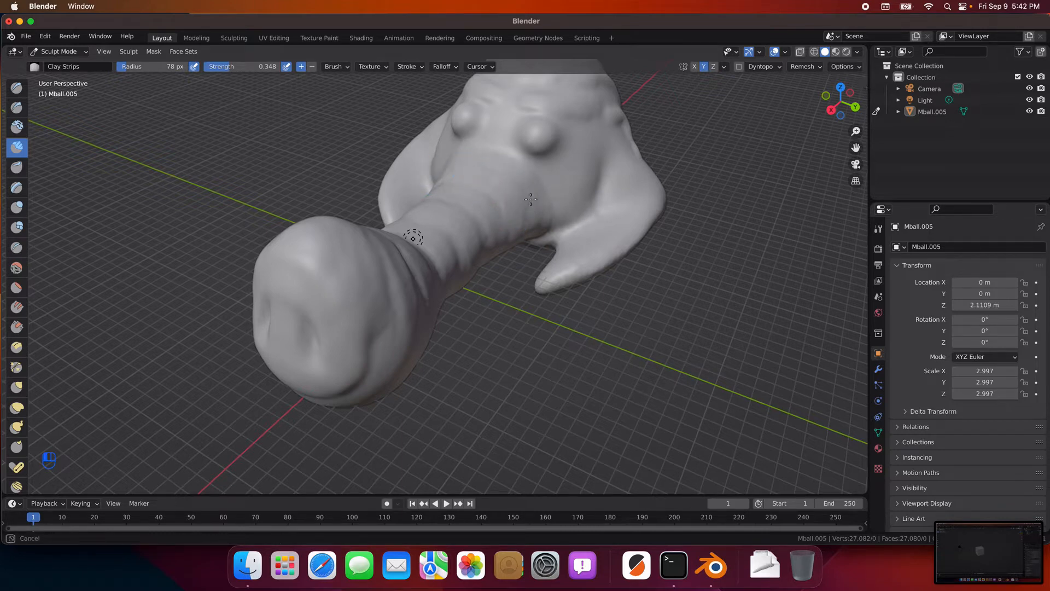
drag(531, 199, 529, 225)
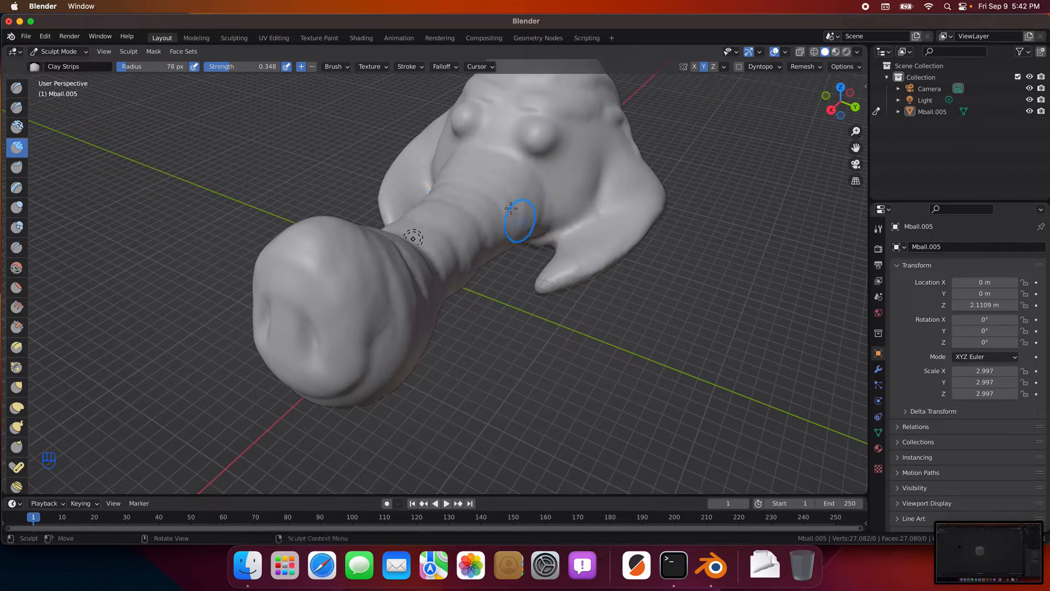
mouse_move(447, 209)
mouse_down()
mouse_move(481, 235)
mouse_move(476, 259)
mouse_move(422, 229)
mouse_up()
drag(457, 290, 413, 263)
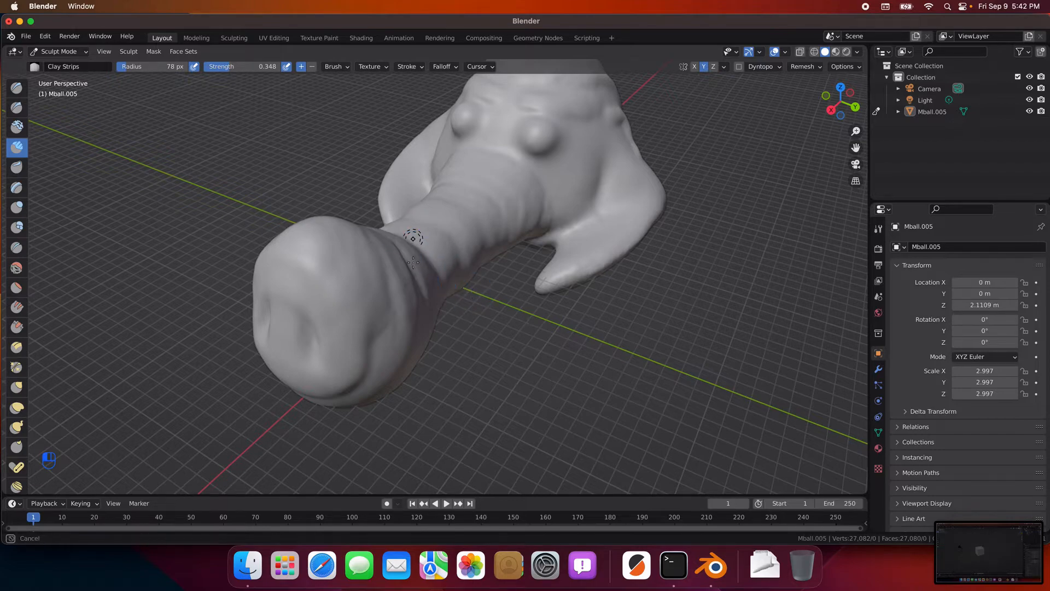
drag(438, 325, 435, 326)
Step: Build up more Clay Strips bands down the side of the flared snout end at 78 px radius
middle_drag(435, 326, 316, 205)
drag(316, 205, 310, 197)
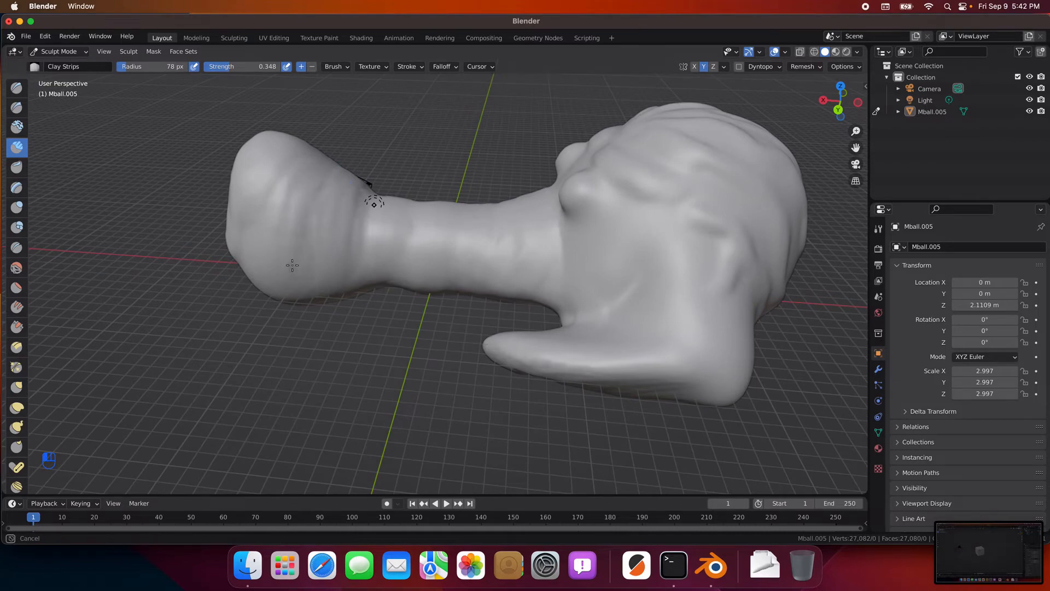
mouse_move(292, 265)
mouse_down()
mouse_move(291, 175)
mouse_move(269, 241)
mouse_move(260, 222)
mouse_up()
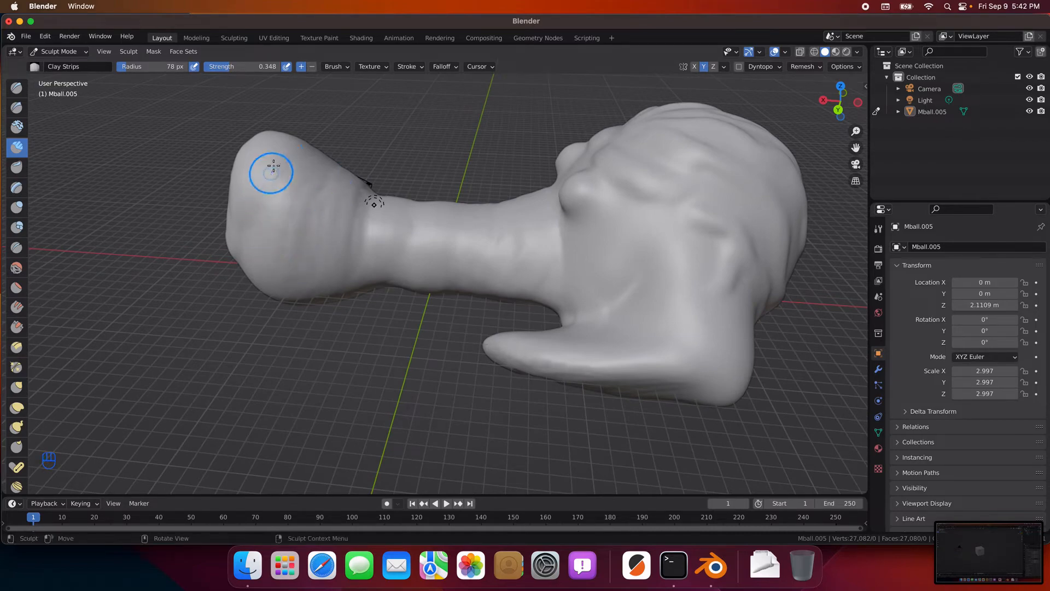
mouse_move(272, 174)
mouse_down()
mouse_move(252, 246)
mouse_move(264, 267)
mouse_up()
Step: Set the Clay Strips radius to 50 px and add finer bands along the opposite side of the narrow snout
mouse_move(353, 302)
middle_down()
mouse_move(314, 309)
mouse_move(129, 281)
mouse_move(208, 271)
middle_up()
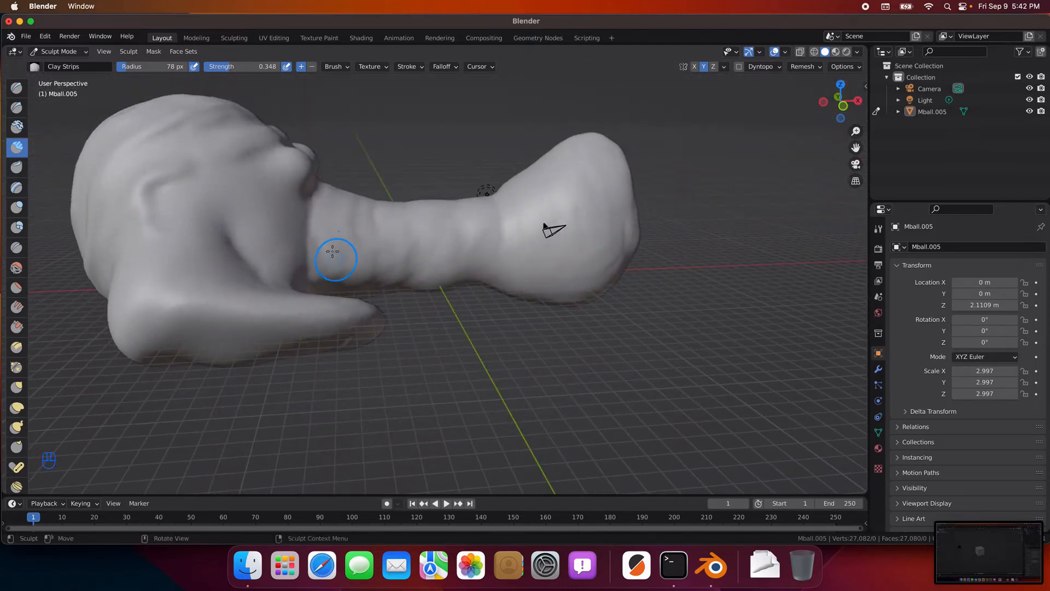
middle_drag(383, 285, 323, 255)
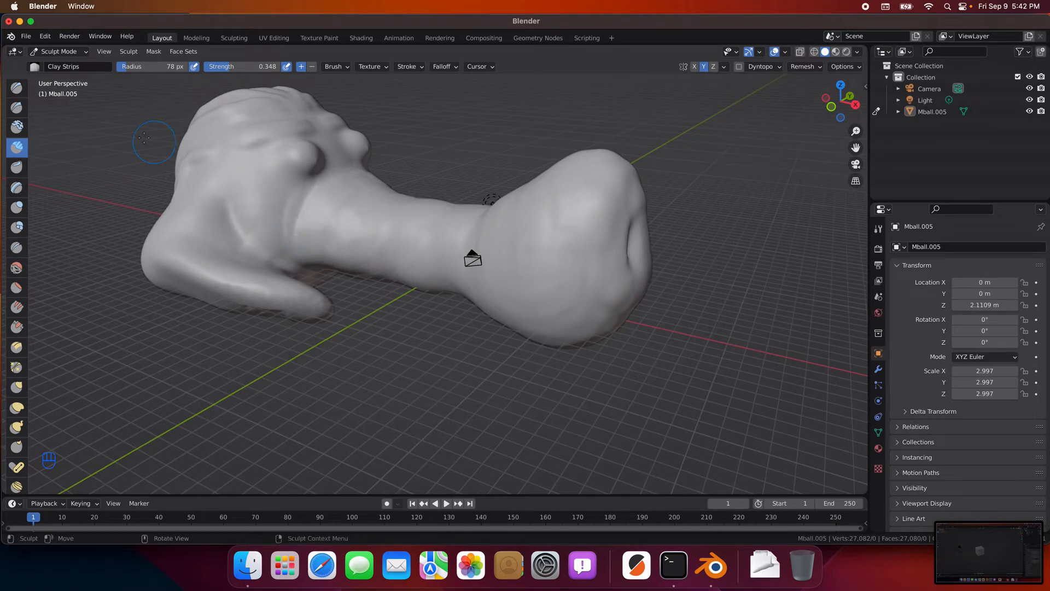
click(129, 67)
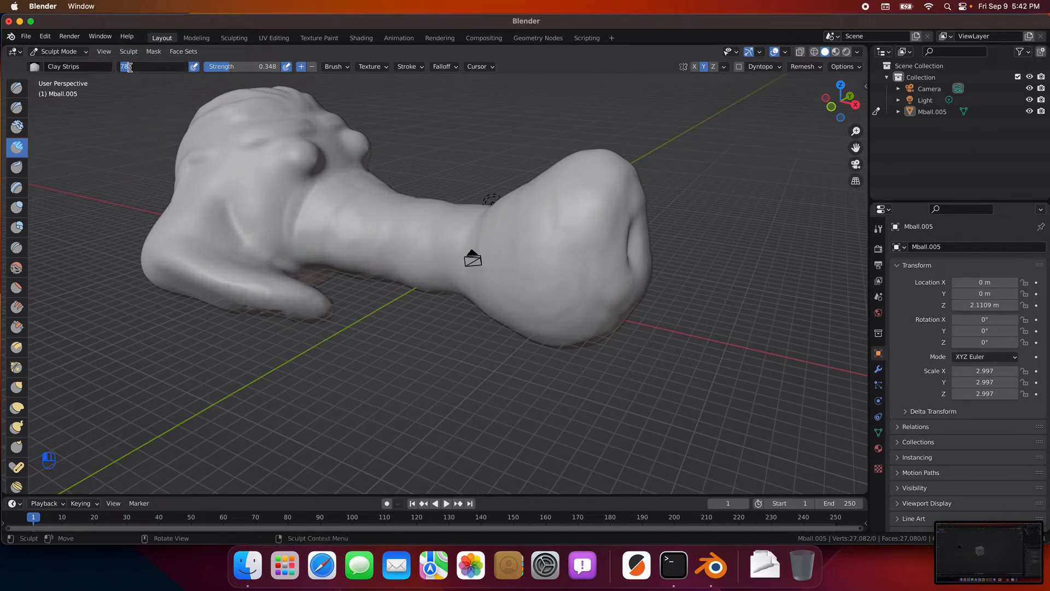
text(50)
key(Return)
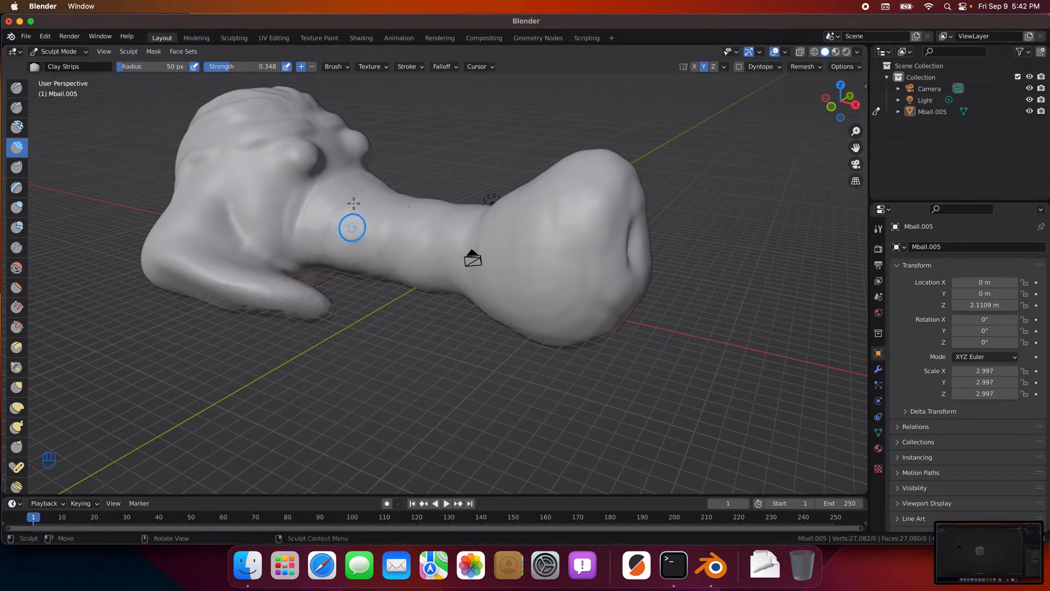
mouse_move(341, 187)
mouse_down()
mouse_move(298, 220)
mouse_move(288, 271)
mouse_up()
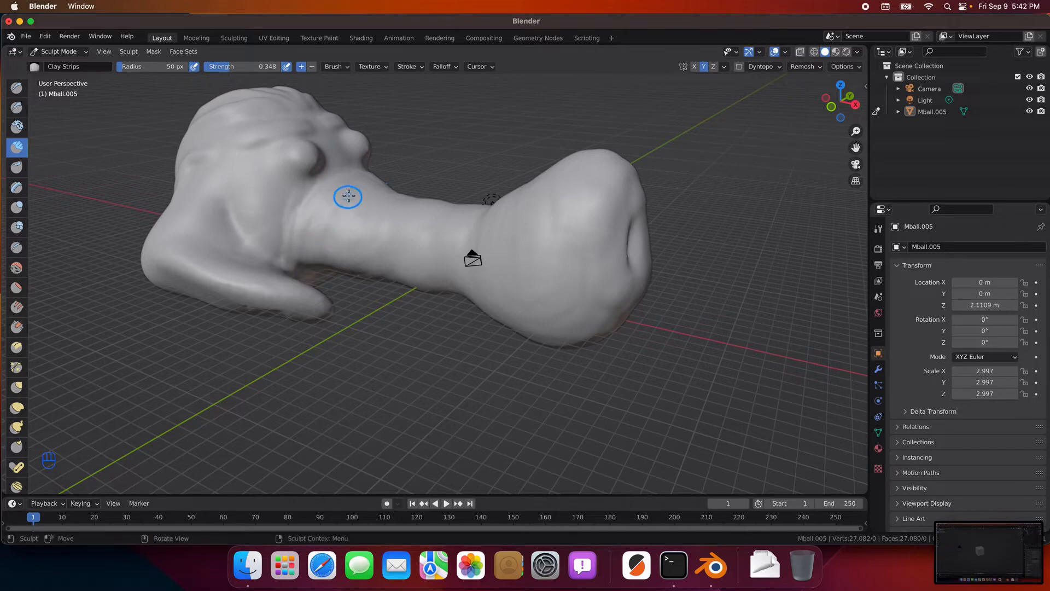
drag(356, 191, 334, 212)
drag(324, 259, 324, 264)
mouse_move(353, 188)
mouse_down()
mouse_move(321, 223)
mouse_move(321, 262)
mouse_up()
drag(386, 181, 345, 257)
drag(401, 198, 381, 264)
drag(424, 221, 420, 233)
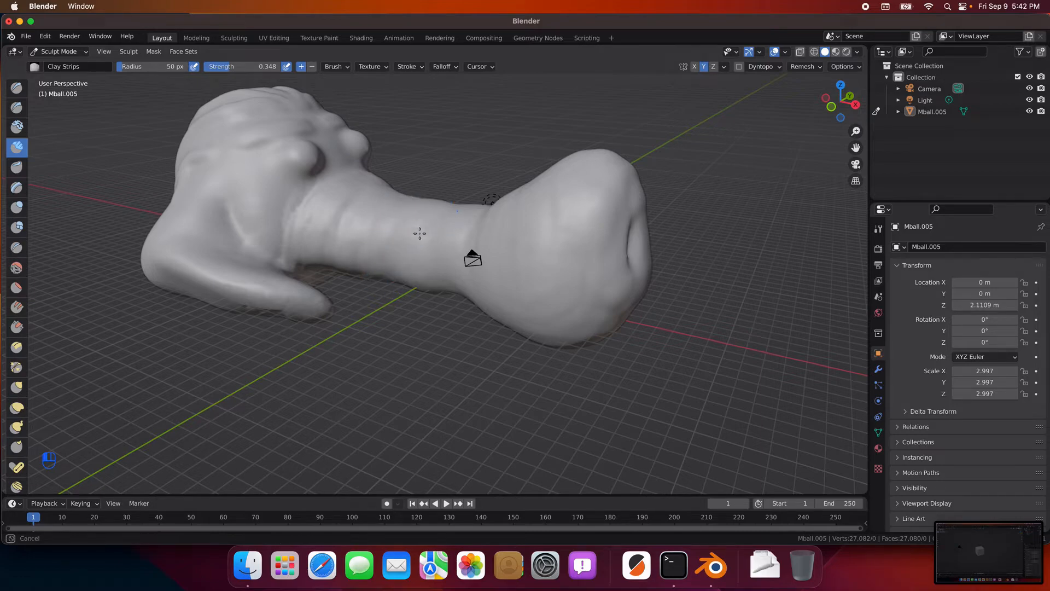
drag(410, 281, 410, 284)
drag(458, 234, 444, 287)
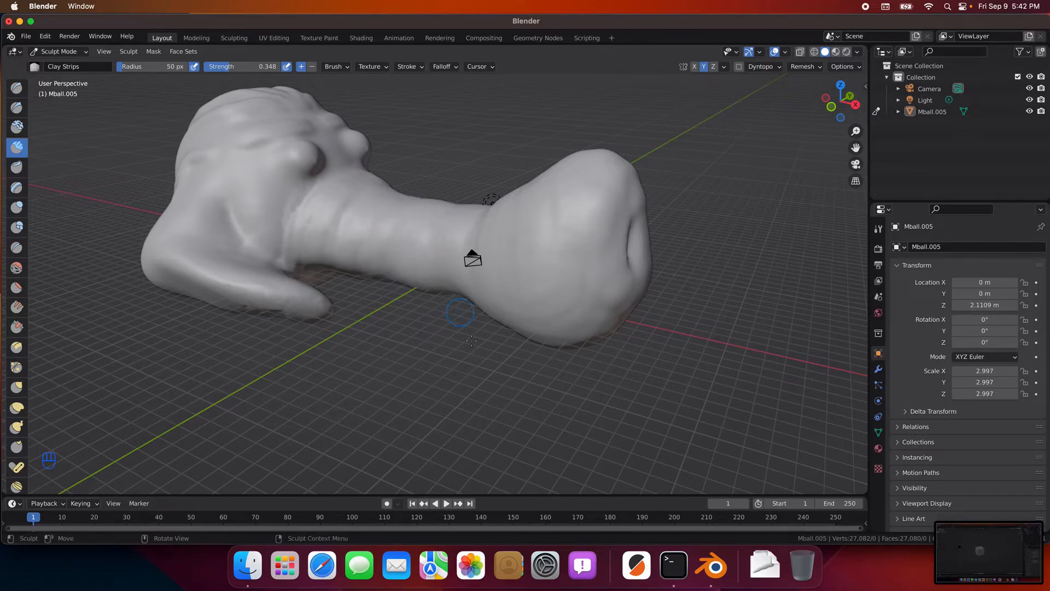
Step: Add finer bands across the flared snout end with Clay Strips at 50 px radius and 0.348 strength
mouse_move(455, 347)
middle_down()
mouse_move(411, 381)
mouse_move(317, 242)
middle_up()
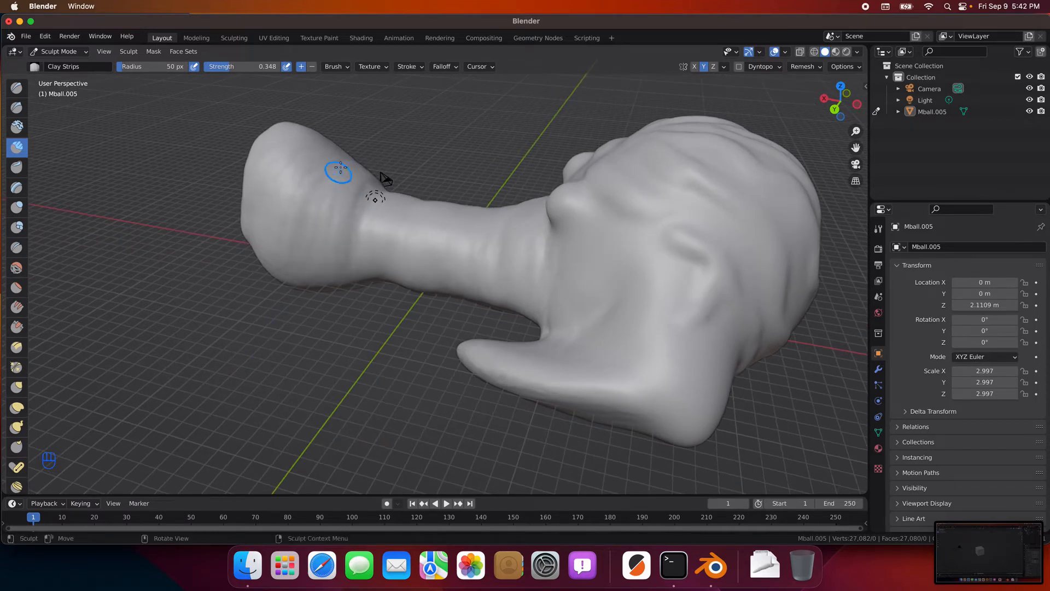
drag(341, 168, 306, 224)
drag(311, 266, 312, 269)
drag(305, 159, 279, 252)
mouse_move(289, 139)
mouse_down()
mouse_move(264, 228)
mouse_move(266, 167)
mouse_move(265, 208)
mouse_up()
Step: Raise the Clay Strips strength to 0.642 and reinforce the bands over the snout from its base to the flared end
mouse_move(385, 178)
middle_down()
mouse_move(342, 167)
mouse_move(385, 137)
mouse_move(452, 202)
mouse_move(479, 205)
middle_up()
drag(503, 269, 505, 273)
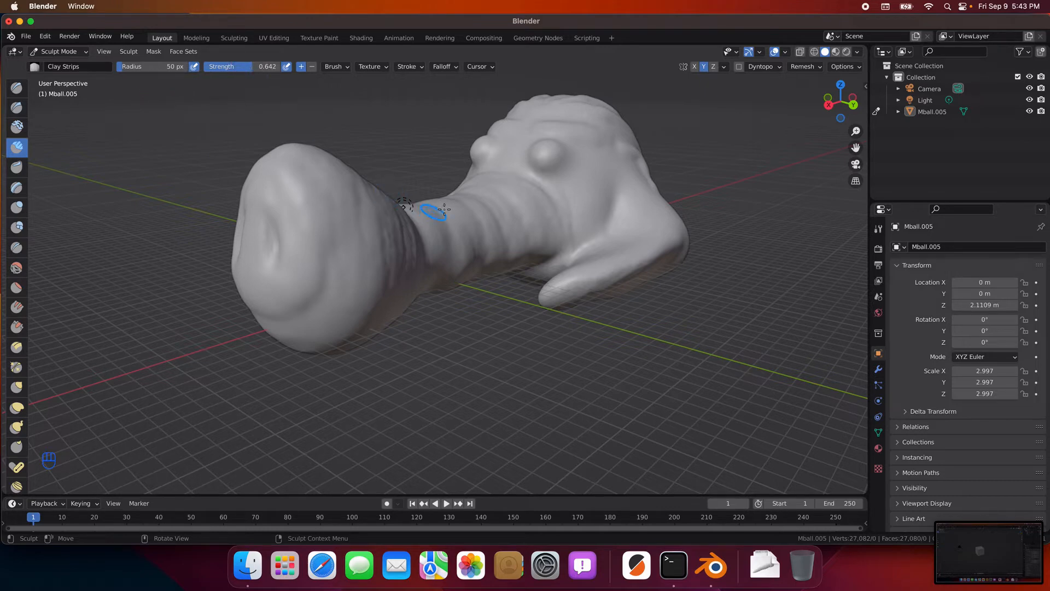
shift+middle_drag(468, 210, 469, 211)
drag(505, 285, 506, 284)
drag(475, 193, 518, 208)
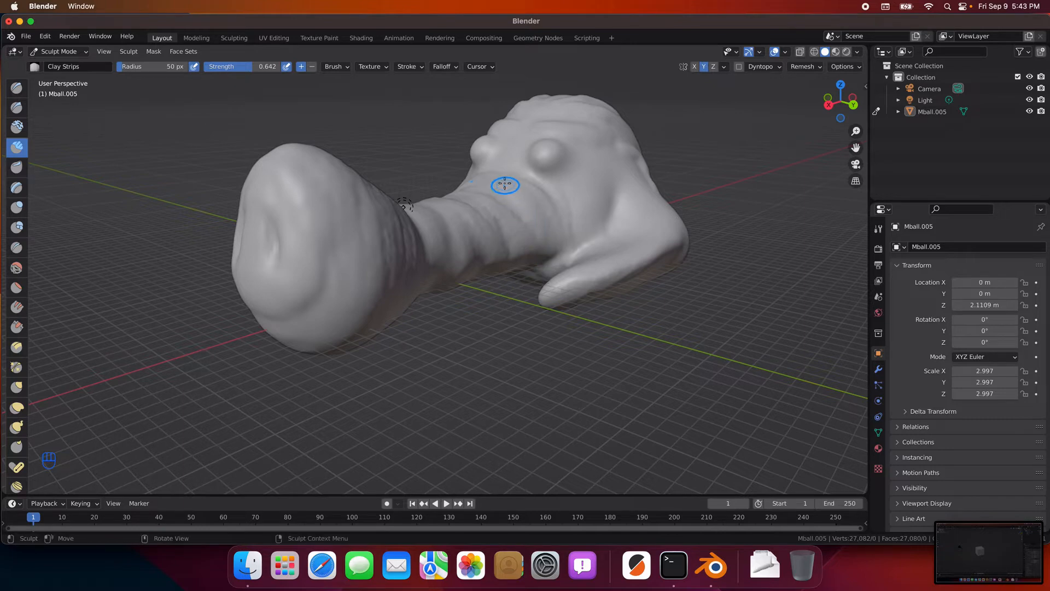
shift+middle_drag(505, 185, 509, 191)
shift+middle_drag(550, 229, 520, 236)
drag(414, 203, 477, 274)
drag(402, 214, 388, 208)
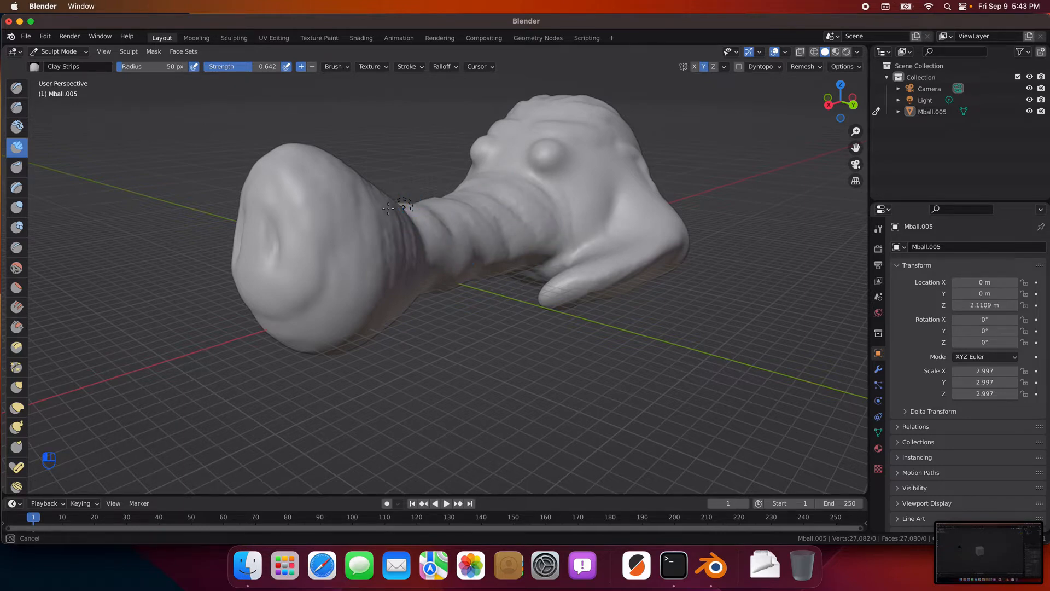
mouse_move(427, 299)
mouse_down()
mouse_move(404, 208)
mouse_move(438, 302)
mouse_up()
Step: Build stronger ridges on the side and upper edge of the flared snout end at 50 px radius and 0.642 strength
mouse_move(441, 307)
middle_down()
mouse_move(362, 293)
mouse_move(271, 295)
middle_up()
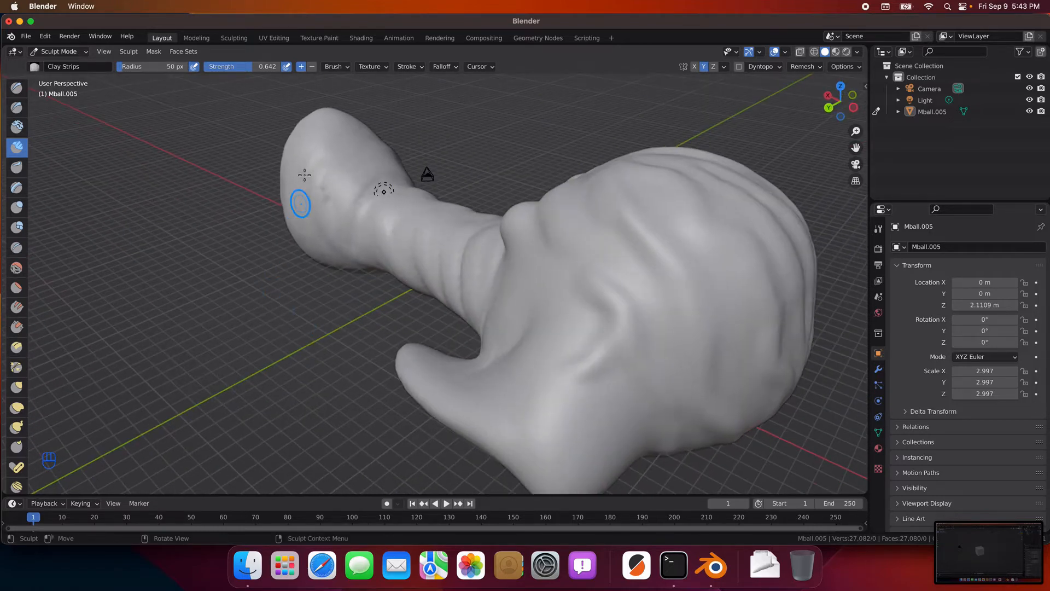
drag(328, 133, 316, 138)
drag(246, 386, 283, 257)
drag(325, 111, 359, 165)
Step: Sculpt ridges along the upper slope of the flared snout end on its opposite side with Clay Strips at 0.642 strength
middle_drag(488, 128, 542, 210)
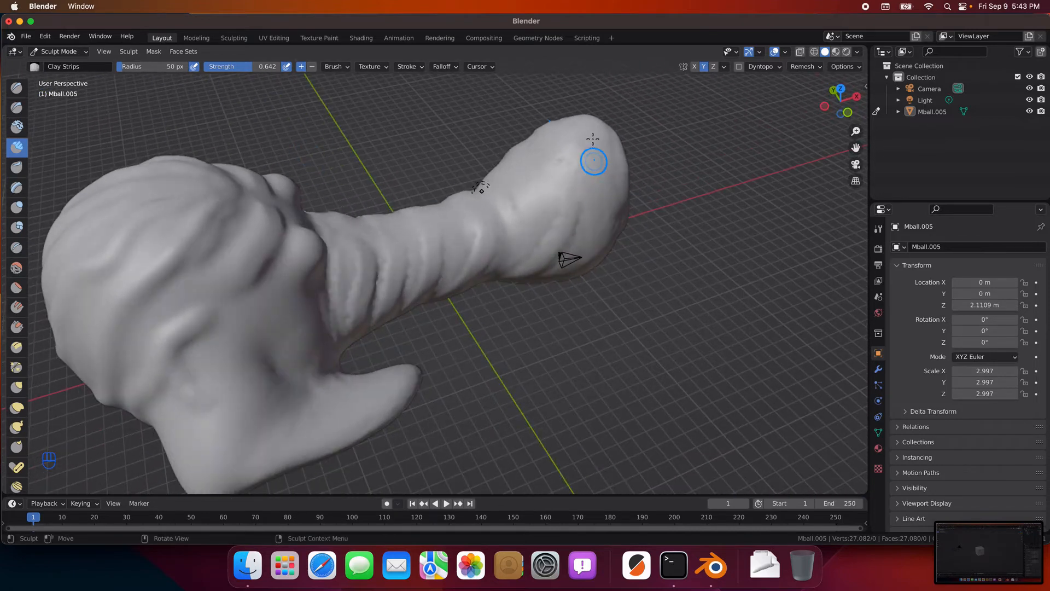
drag(593, 124, 550, 150)
mouse_move(551, 150)
mouse_down()
mouse_move(594, 123)
mouse_move(546, 145)
mouse_move(518, 180)
mouse_move(555, 149)
mouse_move(488, 195)
mouse_up()
drag(488, 195, 552, 144)
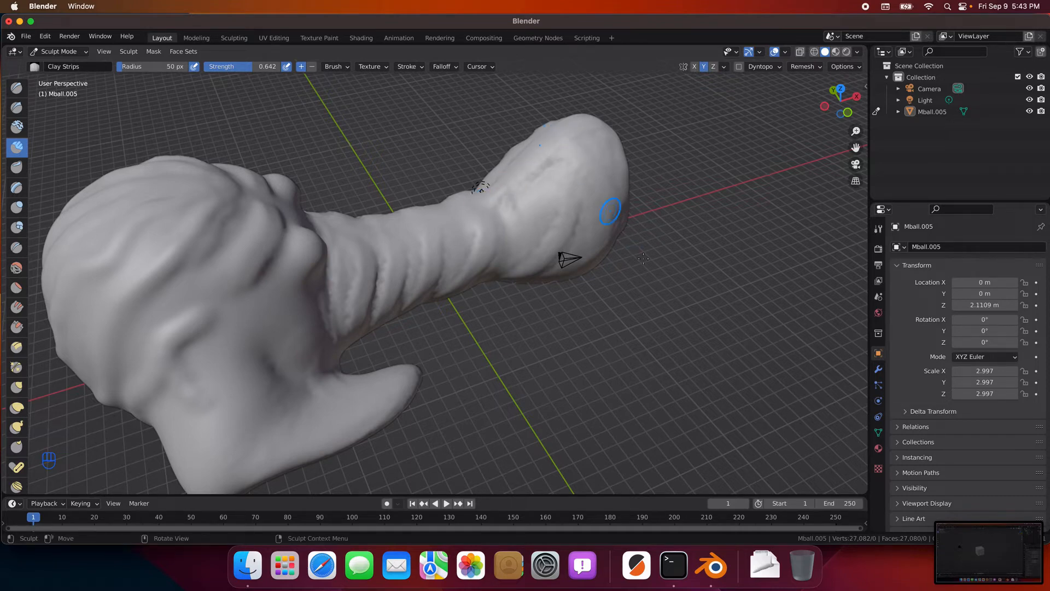
Step: Strengthen the slanted bands around the narrow snout, working from the flared end back to the head at 0.642 strength
middle_drag(650, 254, 602, 233)
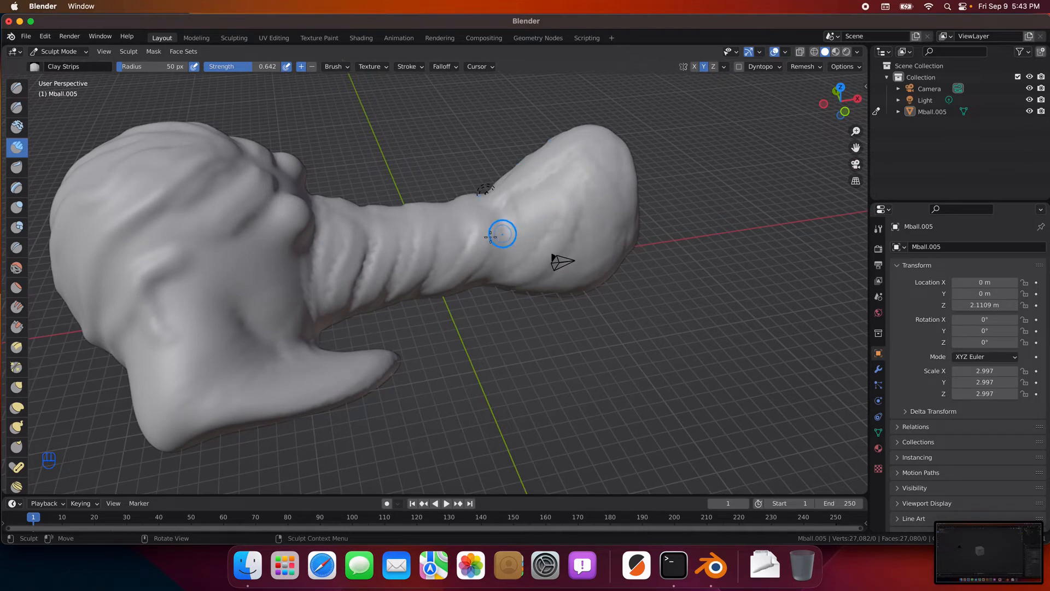
drag(486, 218, 476, 254)
drag(433, 288, 447, 276)
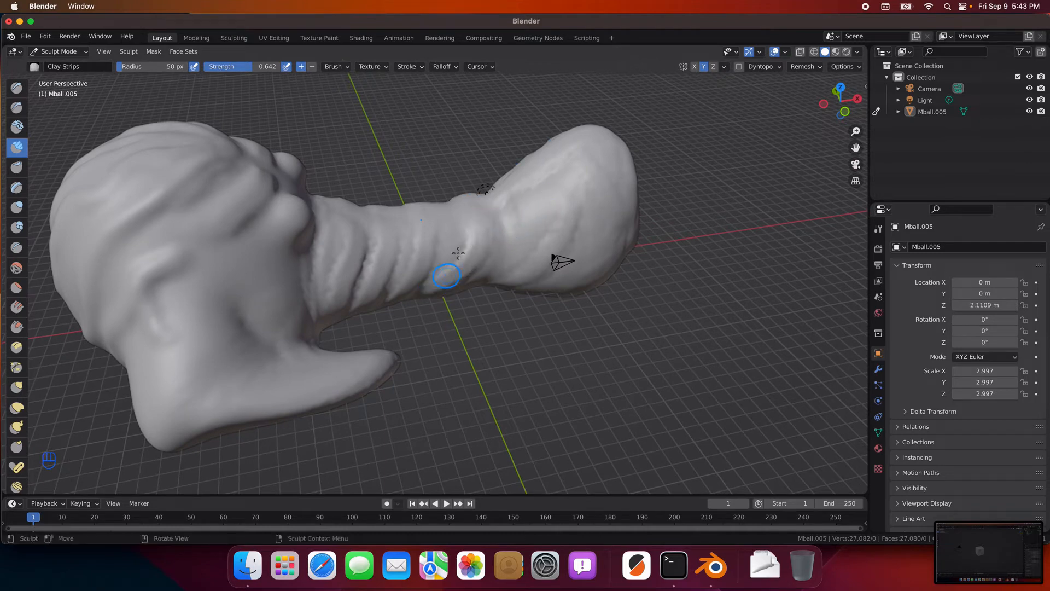
drag(429, 221, 418, 260)
drag(431, 218, 393, 296)
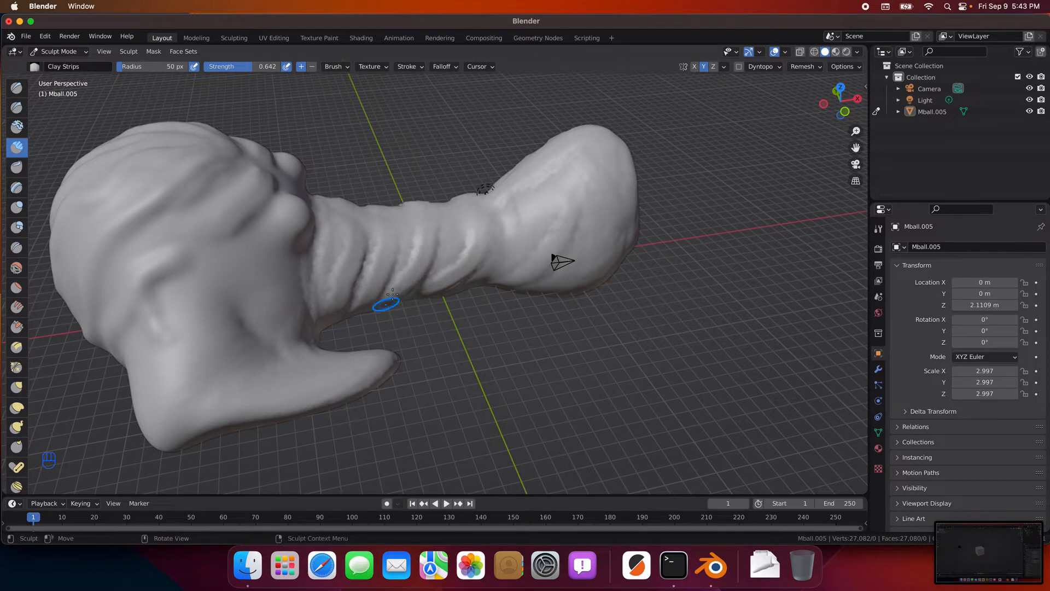
drag(385, 220, 359, 299)
mouse_move(390, 209)
mouse_down()
mouse_move(383, 249)
mouse_move(351, 295)
mouse_up()
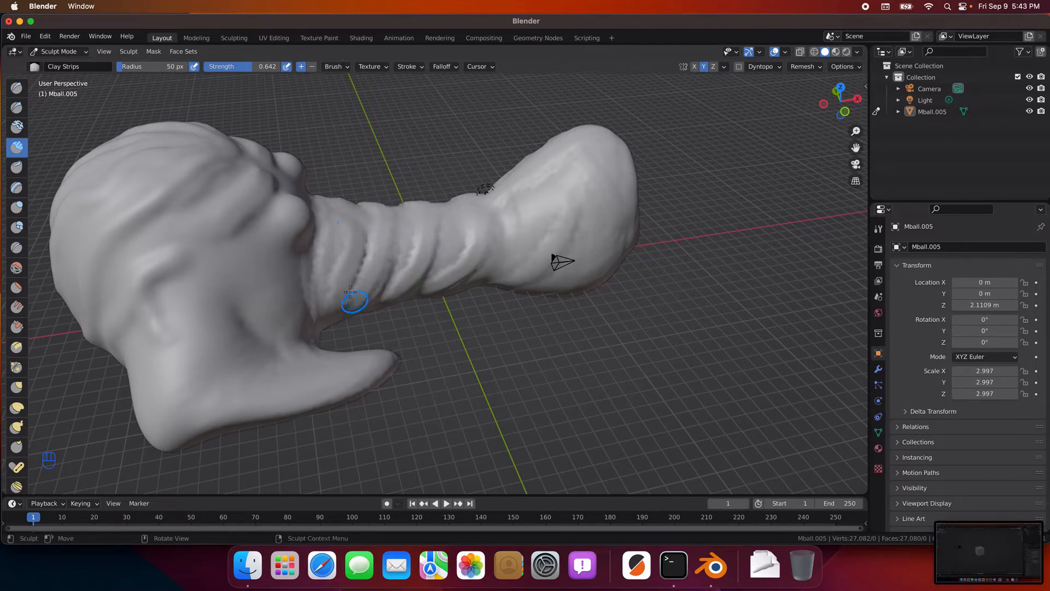
drag(353, 210, 310, 323)
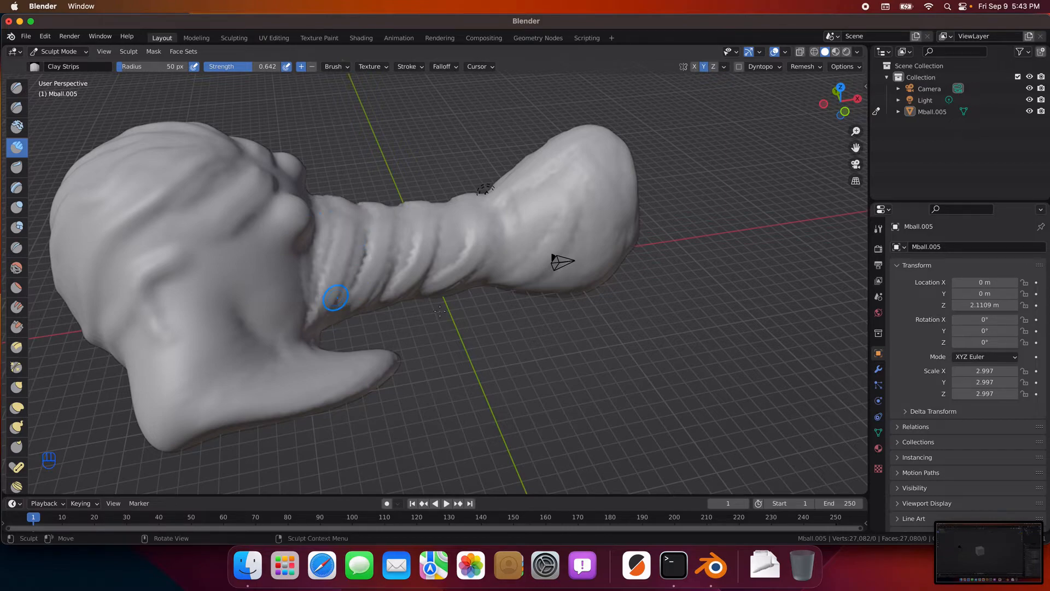
Step: Build a raised rim along the side limb and up its bend toward the head with Clay Strips at 50 px radius and 0.642 strength
mouse_move(467, 322)
middle_down()
mouse_move(257, 320)
mouse_move(360, 289)
mouse_move(529, 301)
mouse_move(509, 308)
mouse_move(642, 331)
middle_up()
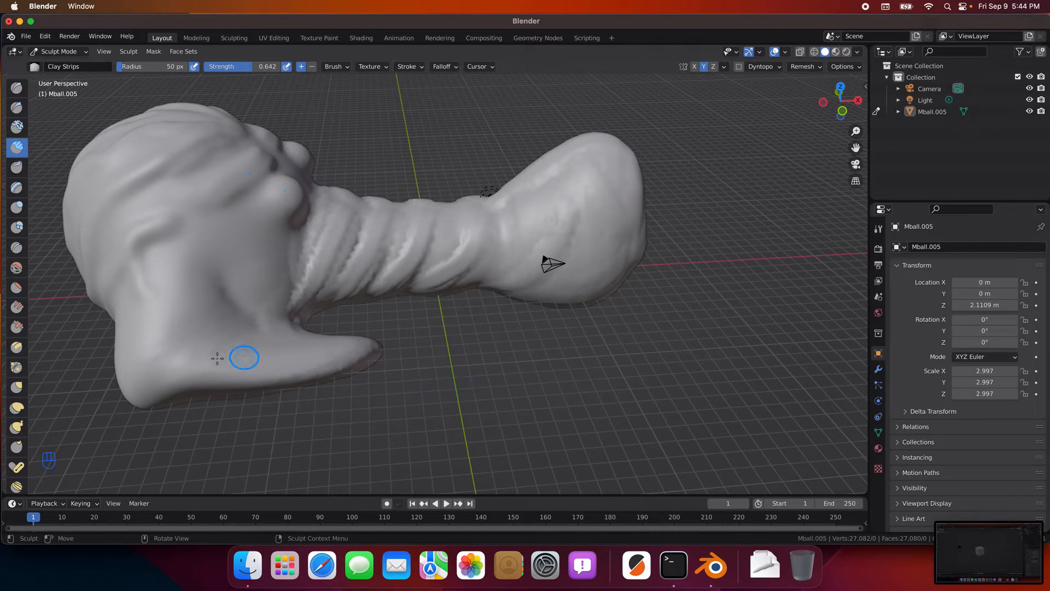
drag(174, 360, 190, 361)
drag(352, 355, 248, 364)
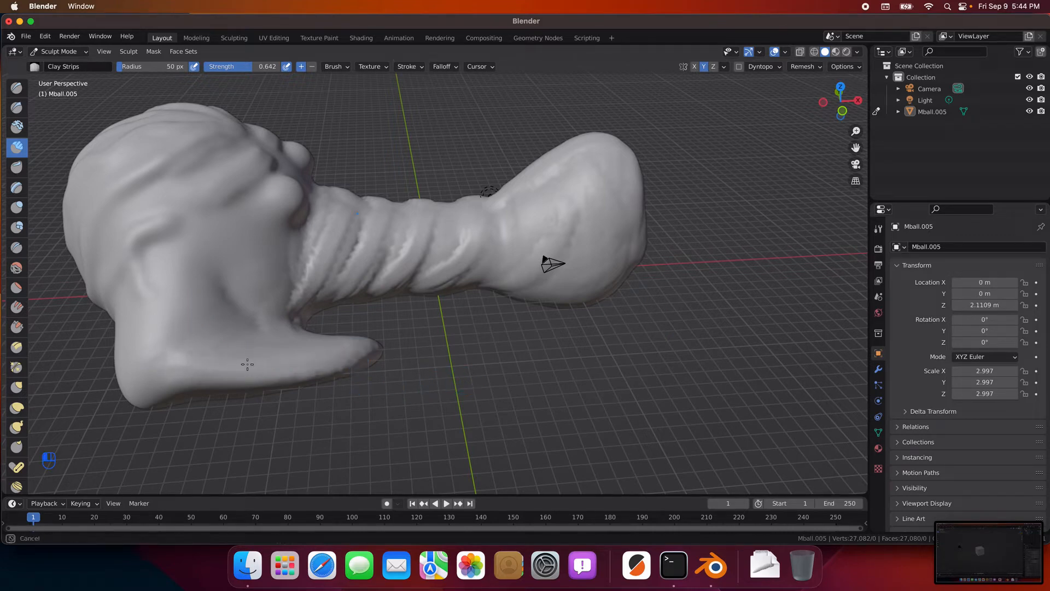
drag(150, 346, 299, 360)
mouse_move(371, 350)
mouse_down()
mouse_move(183, 359)
mouse_move(130, 343)
mouse_move(163, 299)
mouse_up()
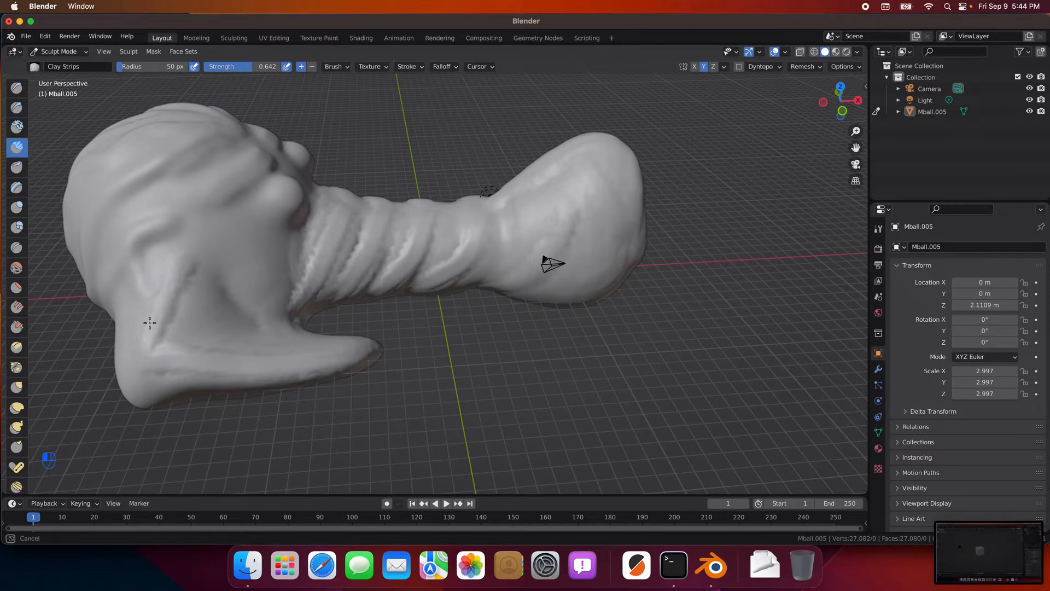
drag(166, 369, 165, 348)
drag(146, 311, 154, 369)
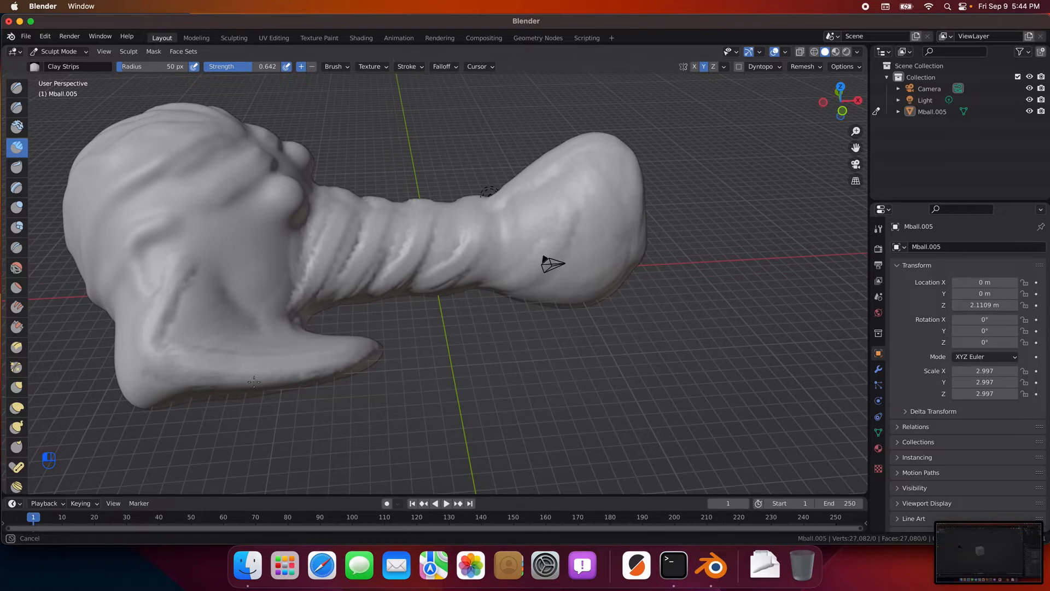
Step: Thicken the side limb's rim along its lower edge, tip and bend with Clay Strips at 0.642 strength
mouse_move(254, 382)
mouse_down()
mouse_move(212, 376)
mouse_move(335, 372)
mouse_move(383, 354)
mouse_move(228, 367)
mouse_up()
drag(165, 343, 167, 311)
drag(188, 270, 165, 291)
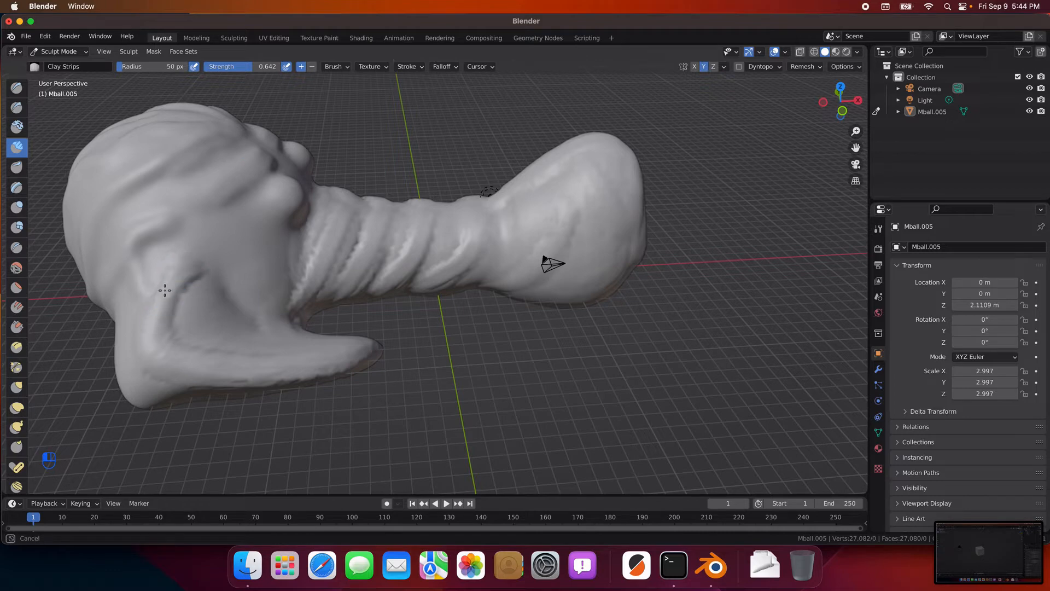
mouse_move(160, 374)
mouse_down()
mouse_move(232, 387)
mouse_move(297, 368)
mouse_up()
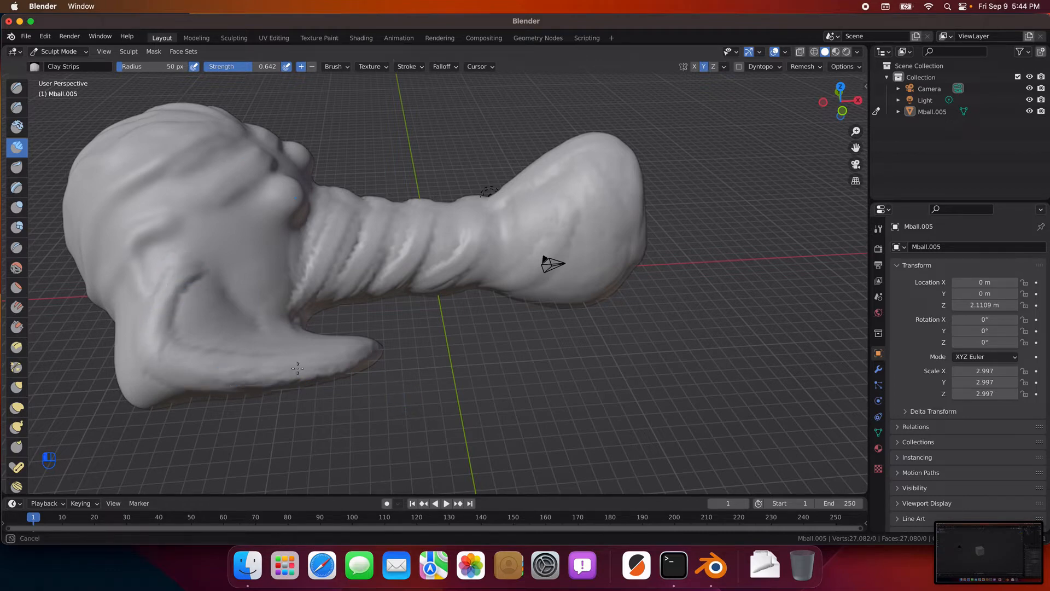
mouse_move(359, 350)
mouse_down()
mouse_move(368, 347)
mouse_move(324, 362)
mouse_up()
mouse_move(231, 357)
mouse_down()
mouse_move(173, 357)
mouse_move(152, 371)
mouse_move(150, 346)
mouse_up()
mouse_move(177, 288)
mouse_down()
mouse_move(186, 274)
mouse_move(158, 295)
mouse_up()
Step: Reinforce the side limb's rim from its attachment below the eye around to the tip, working from the snout side at 0.642 strength
mouse_move(391, 402)
middle_down()
mouse_move(241, 401)
mouse_move(287, 401)
mouse_move(302, 323)
middle_up()
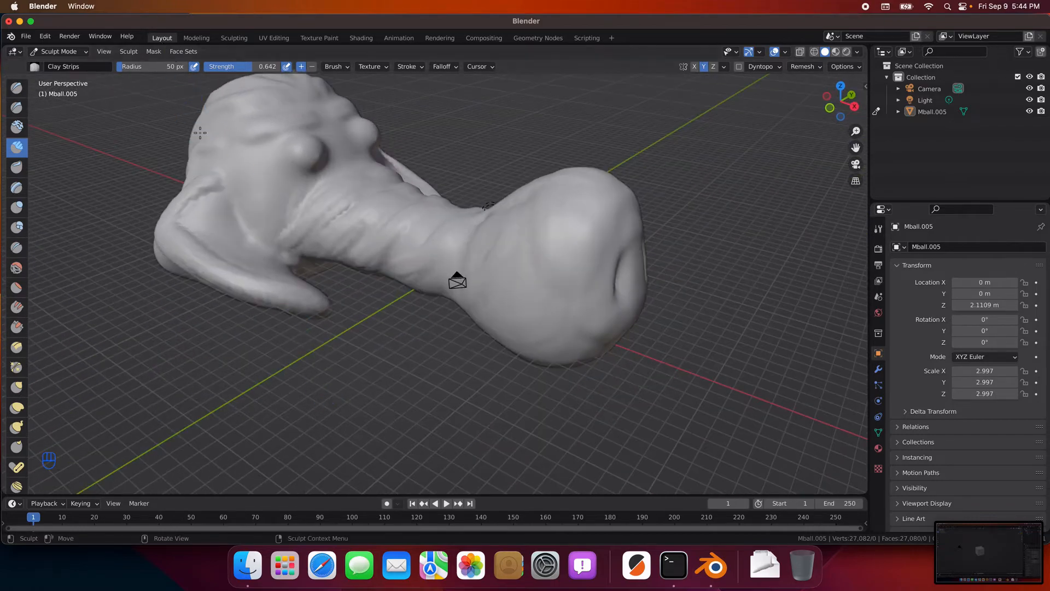
mouse_move(218, 184)
mouse_down()
mouse_move(230, 179)
mouse_move(204, 180)
mouse_up()
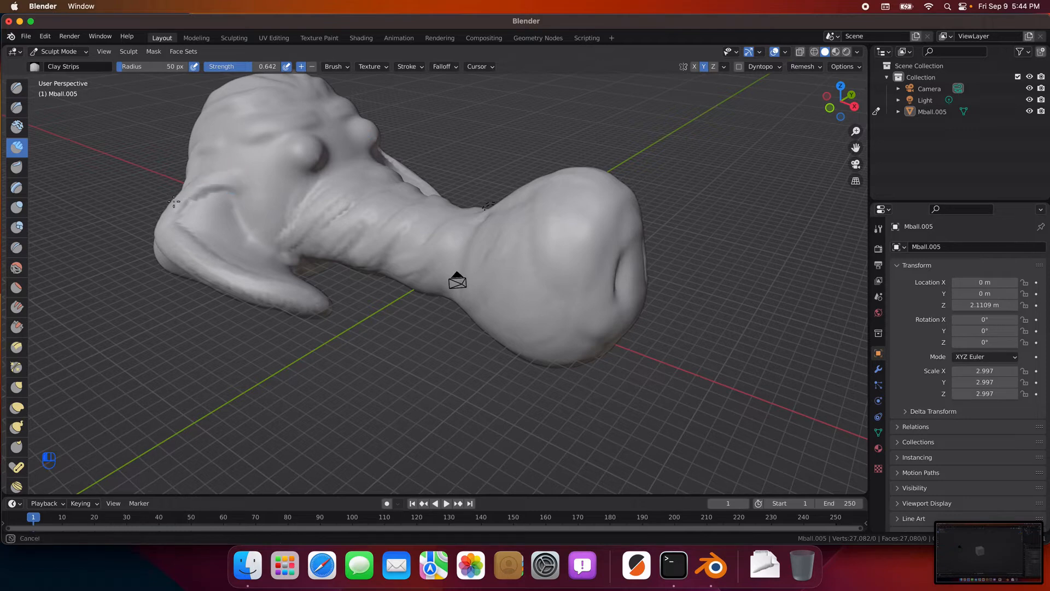
mouse_move(164, 242)
mouse_down()
mouse_move(164, 215)
mouse_move(214, 268)
mouse_up()
drag(326, 308, 325, 307)
drag(325, 308, 219, 262)
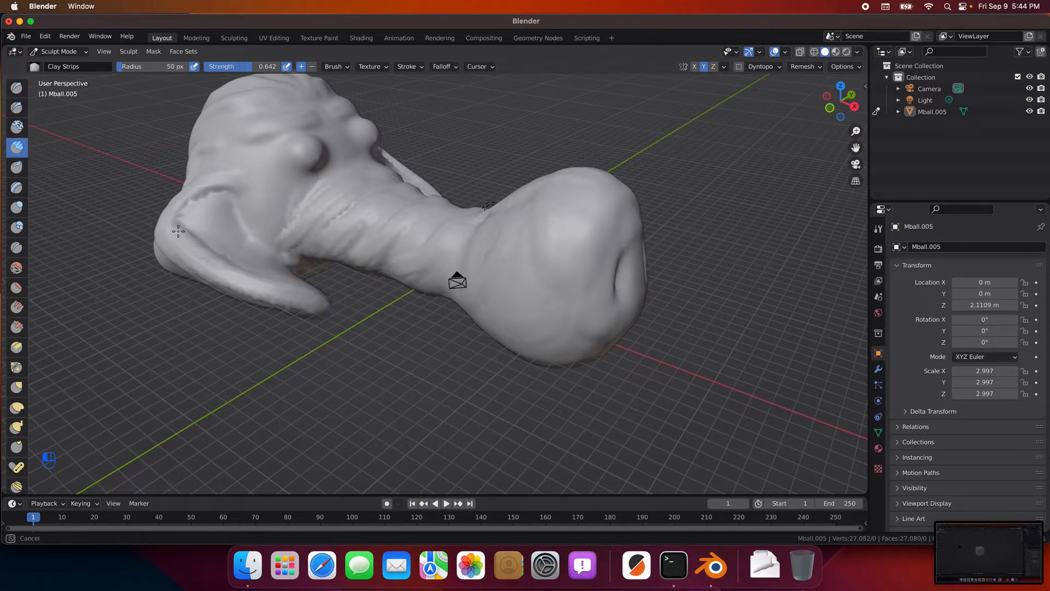
mouse_move(206, 186)
mouse_down()
mouse_move(225, 180)
mouse_move(181, 190)
mouse_move(190, 205)
mouse_move(222, 188)
mouse_move(205, 185)
mouse_move(239, 186)
mouse_move(207, 182)
mouse_move(167, 211)
mouse_up()
mouse_move(166, 210)
mouse_down()
mouse_move(176, 195)
mouse_move(207, 186)
mouse_move(165, 212)
mouse_up()
mouse_move(166, 282)
middle_down()
mouse_move(236, 279)
mouse_move(171, 318)
middle_up()
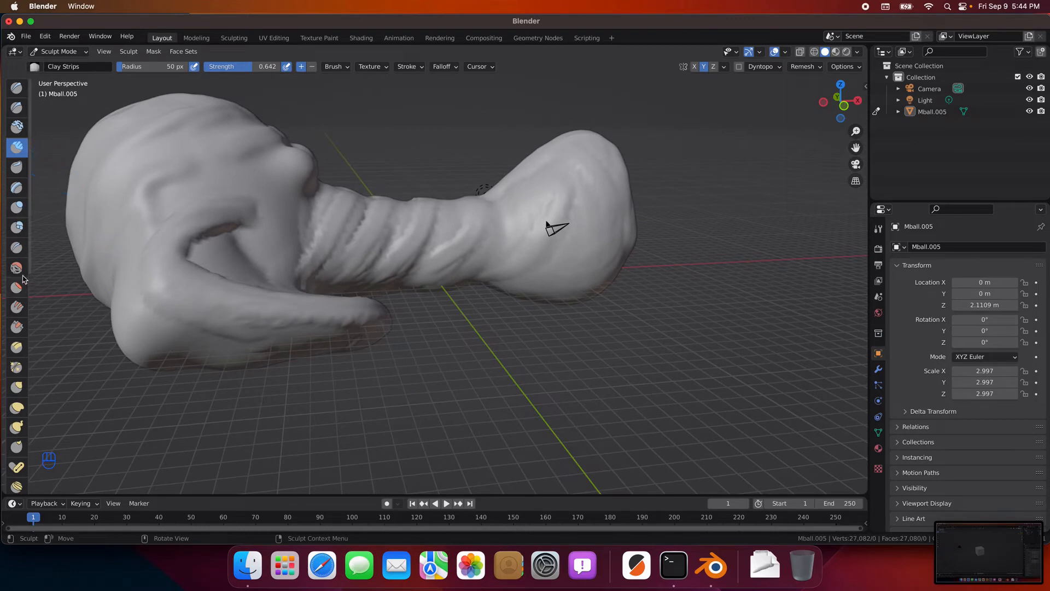
Step: Smooth the side limb's rim from its upper fold to the tip with the Smooth brush at 140 px radius and 0.217 strength
click(17, 268)
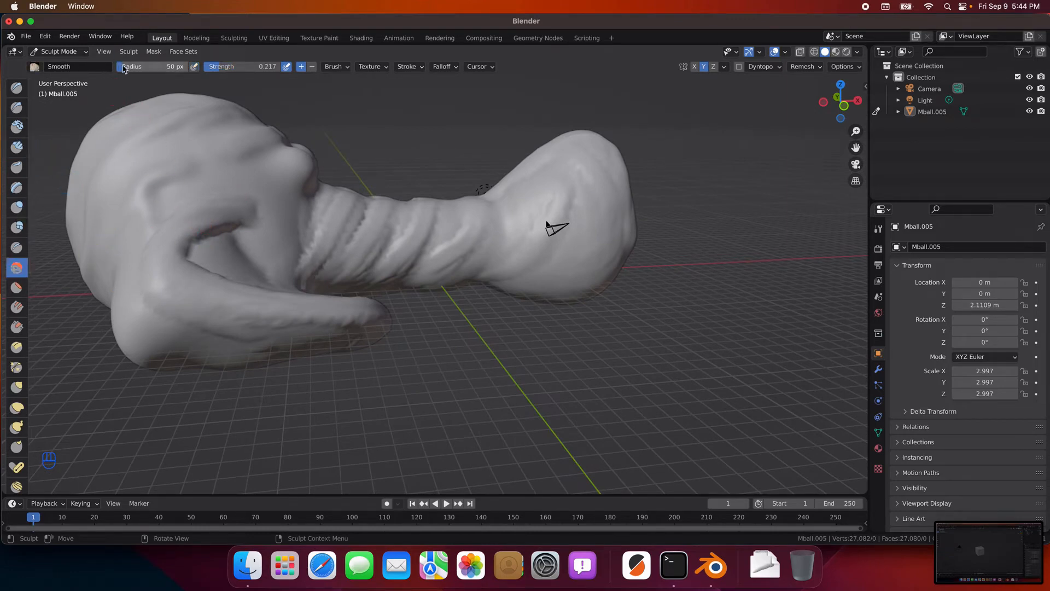
drag(125, 67, 138, 67)
drag(243, 228, 189, 251)
mouse_move(141, 275)
mouse_down()
mouse_move(188, 299)
mouse_move(299, 322)
mouse_up()
mouse_move(298, 322)
mouse_down()
mouse_move(240, 318)
mouse_move(356, 312)
mouse_move(378, 322)
mouse_up()
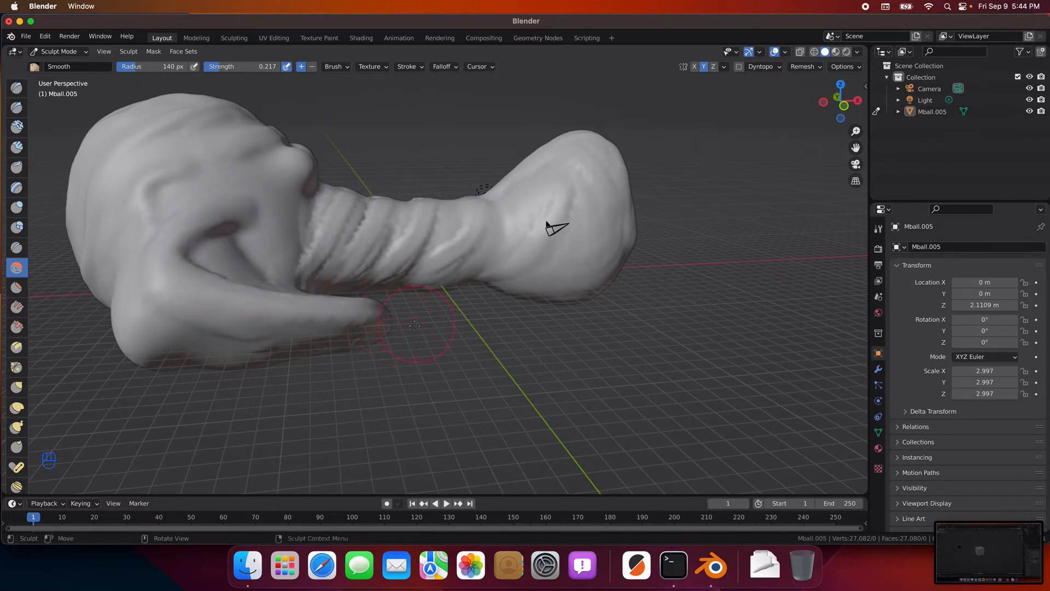
middle_drag(382, 317, 337, 357)
drag(183, 286, 276, 311)
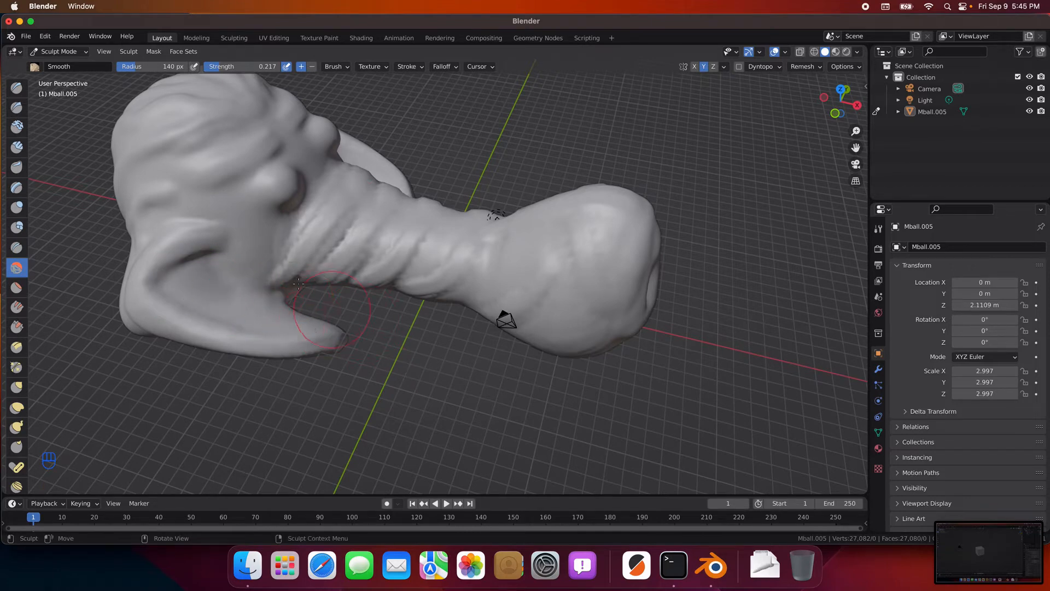
Step: Smooth the side limb's inner hollow, outer surface and junction with the head at 140 px radius and 0.217 strength
middle_drag(358, 320, 399, 263)
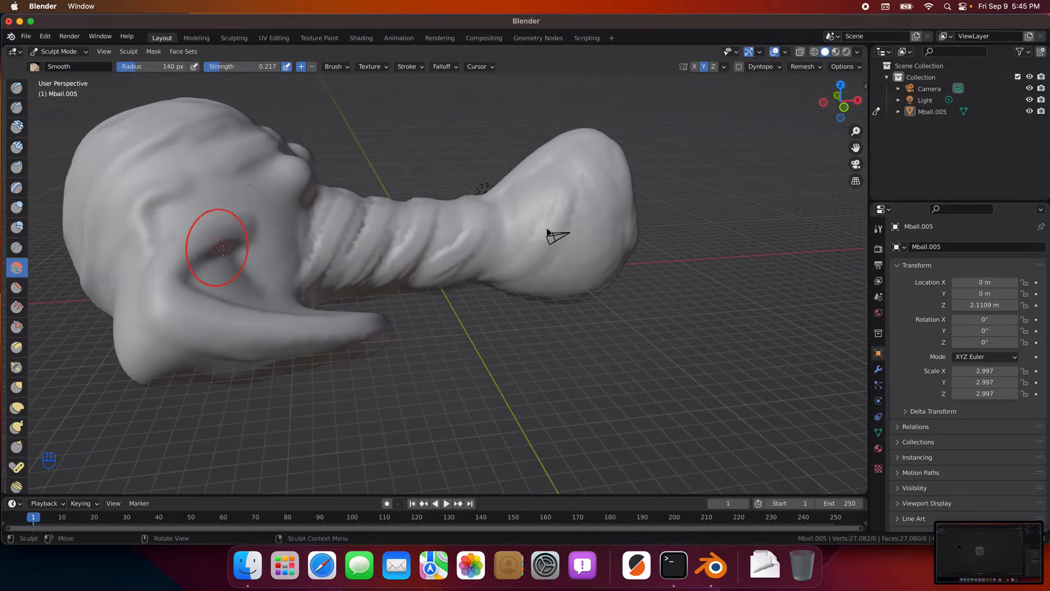
drag(188, 282, 178, 291)
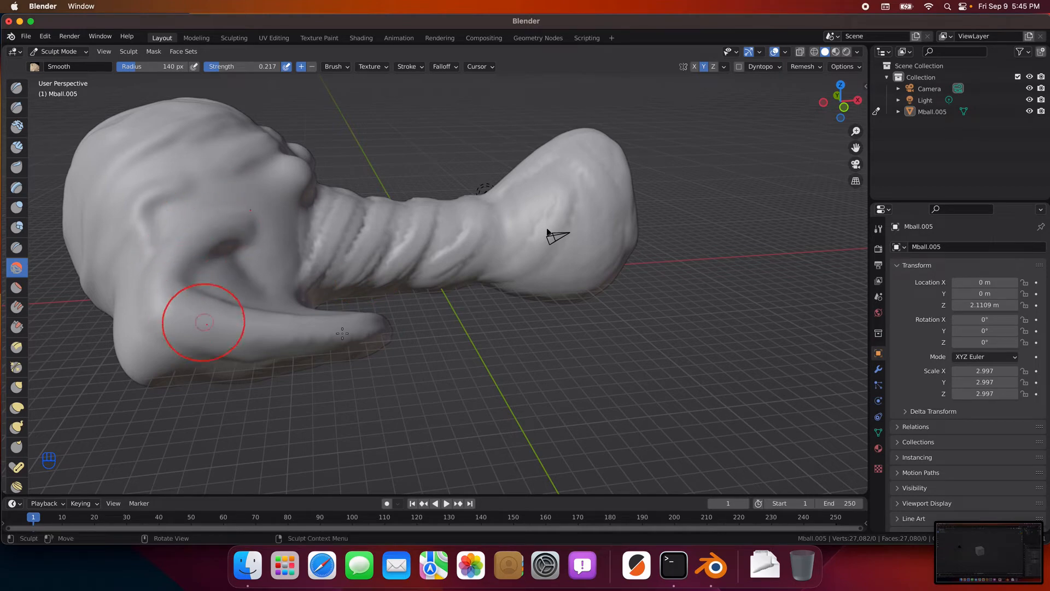
drag(384, 333, 123, 319)
middle_drag(124, 323, 293, 338)
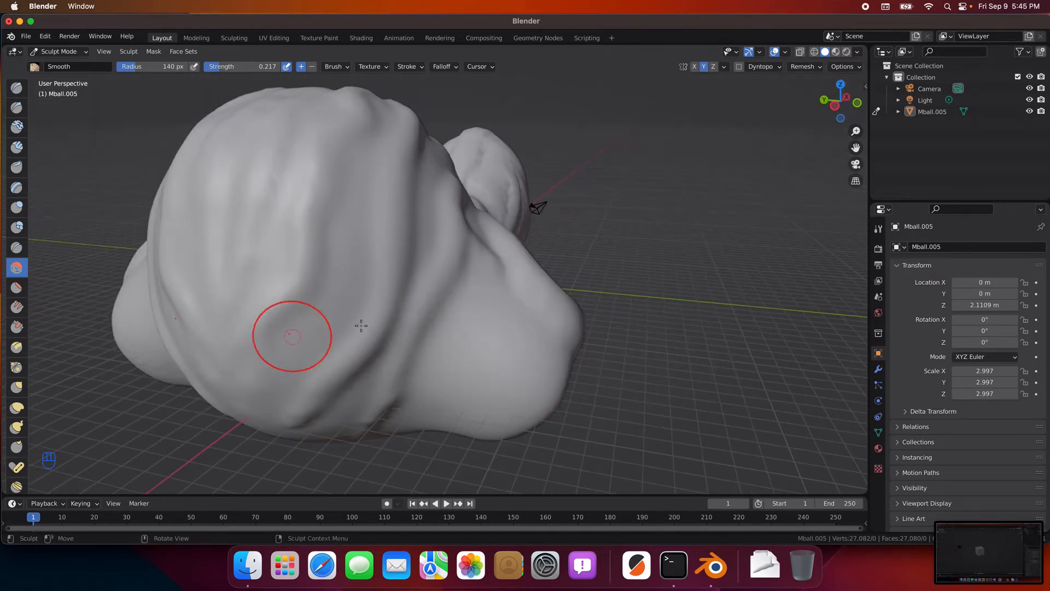
middle_drag(576, 384, 263, 252)
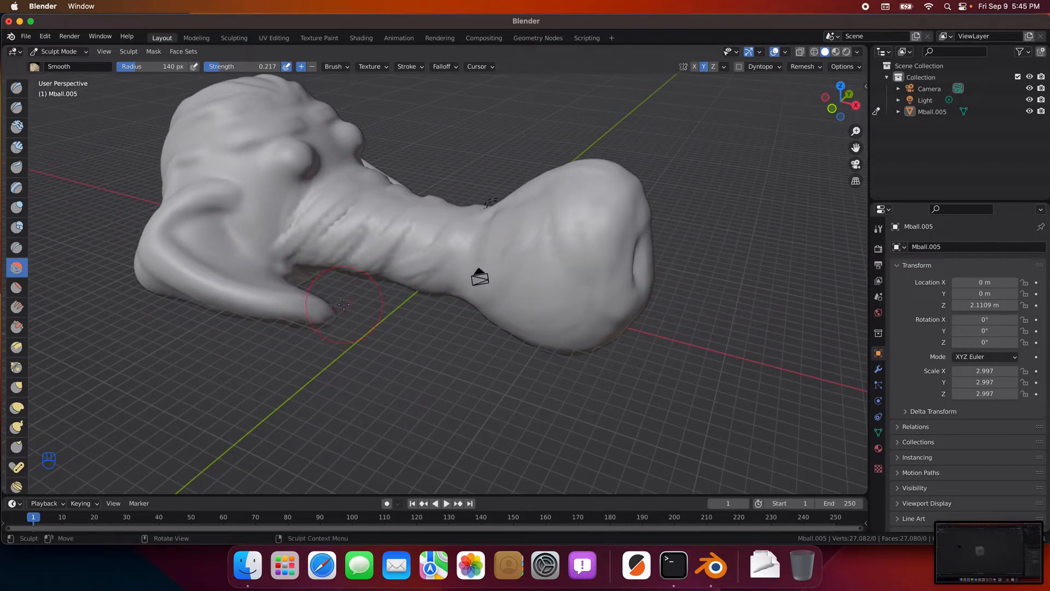
mouse_move(344, 304)
middle_down()
mouse_move(222, 292)
mouse_move(144, 312)
mouse_move(351, 299)
mouse_move(317, 305)
mouse_move(206, 232)
middle_up()
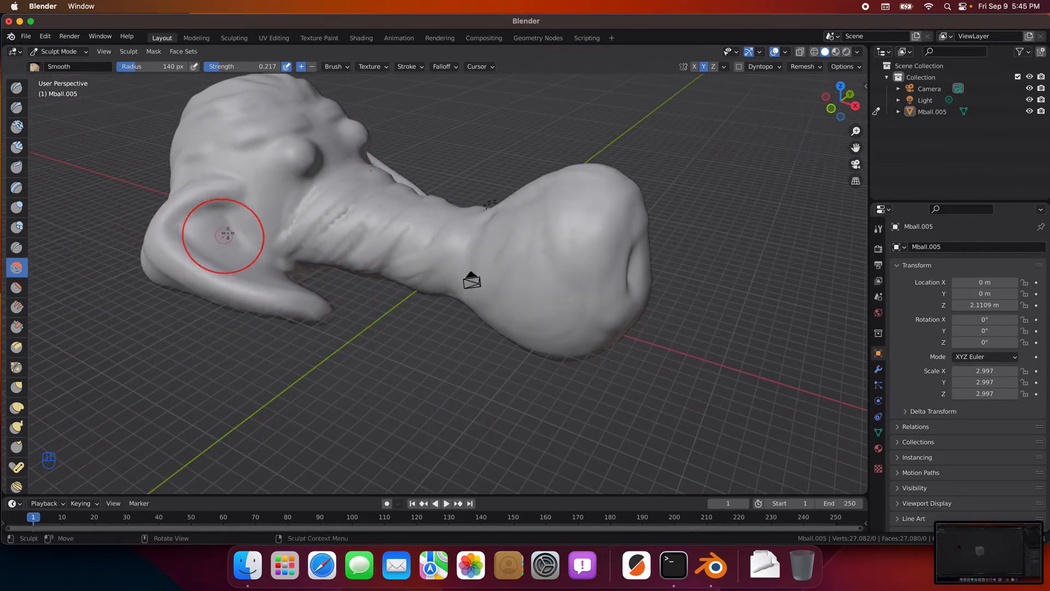
shift+drag(229, 222, 232, 227)
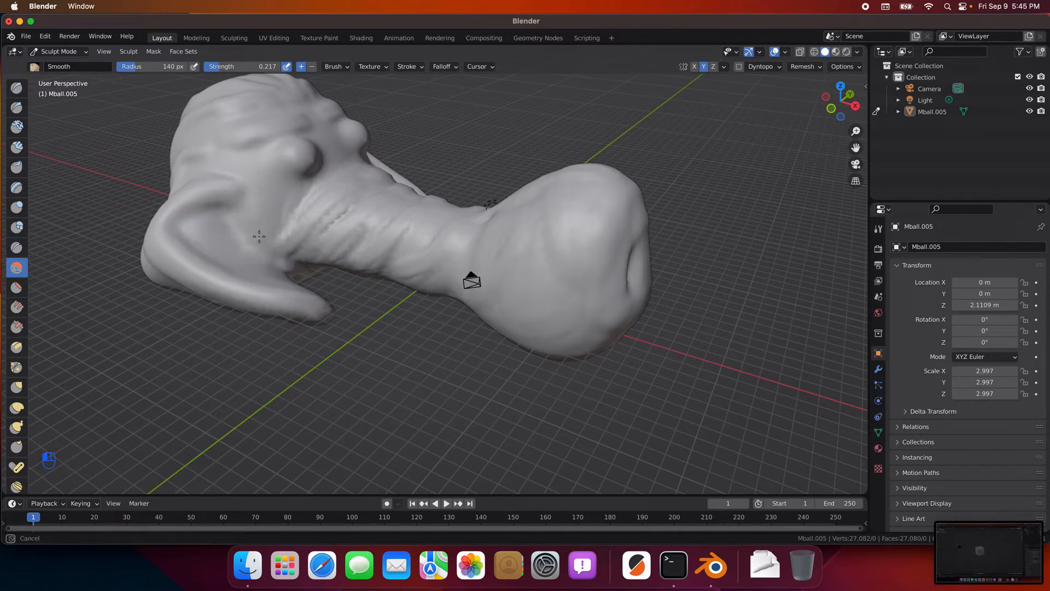
drag(259, 237, 251, 235)
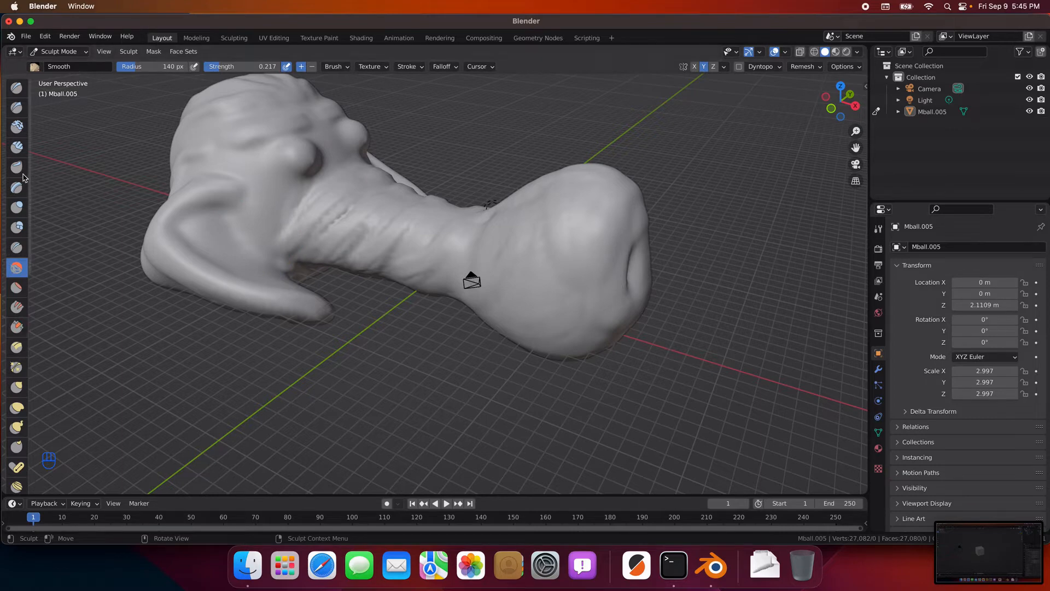
Step: Inflate the side limb's hollow at 140 px radius and 0.682 strength, and smooth the inflated area
click(17, 207)
drag(203, 241, 232, 229)
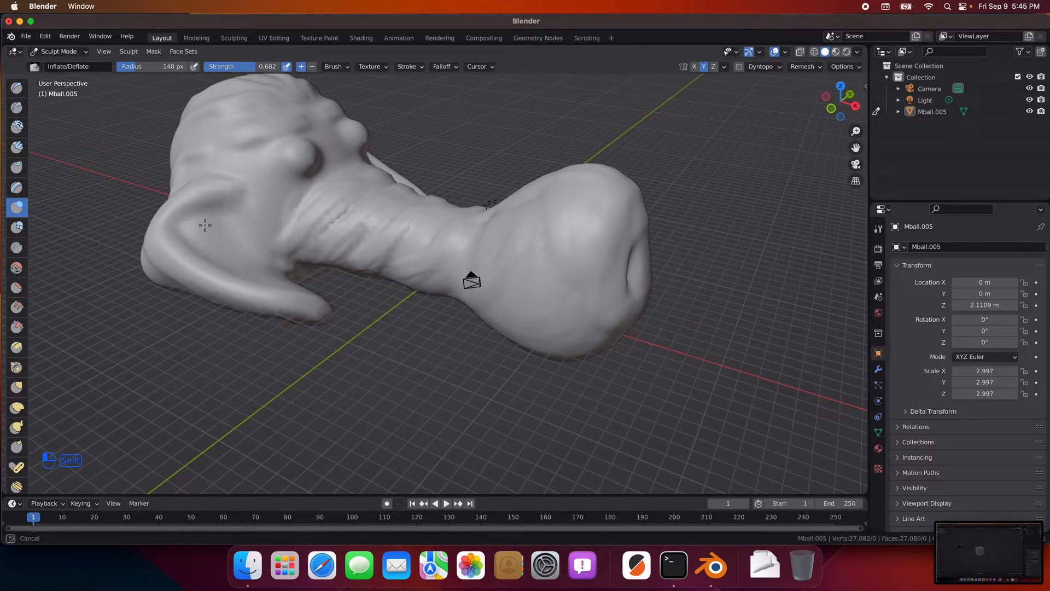
shift+drag(205, 225, 230, 232)
mouse_move(266, 243)
middle_down()
mouse_move(217, 245)
mouse_move(212, 225)
middle_up()
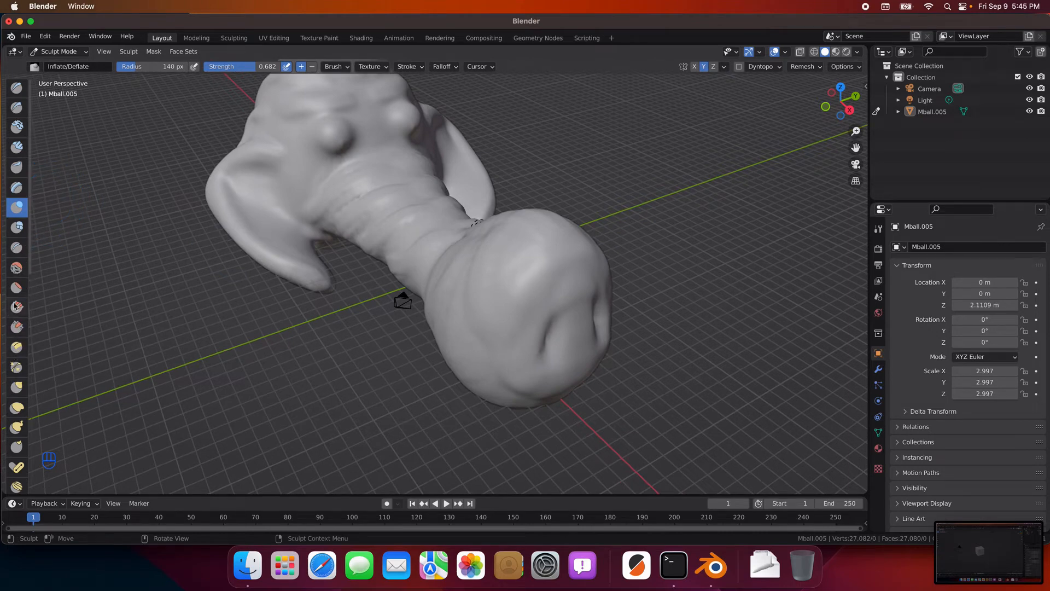
Step: Crease the inside of the side limb's hollow toward the snout base, using a 76 px radius and 0.250 strength
click(16, 249)
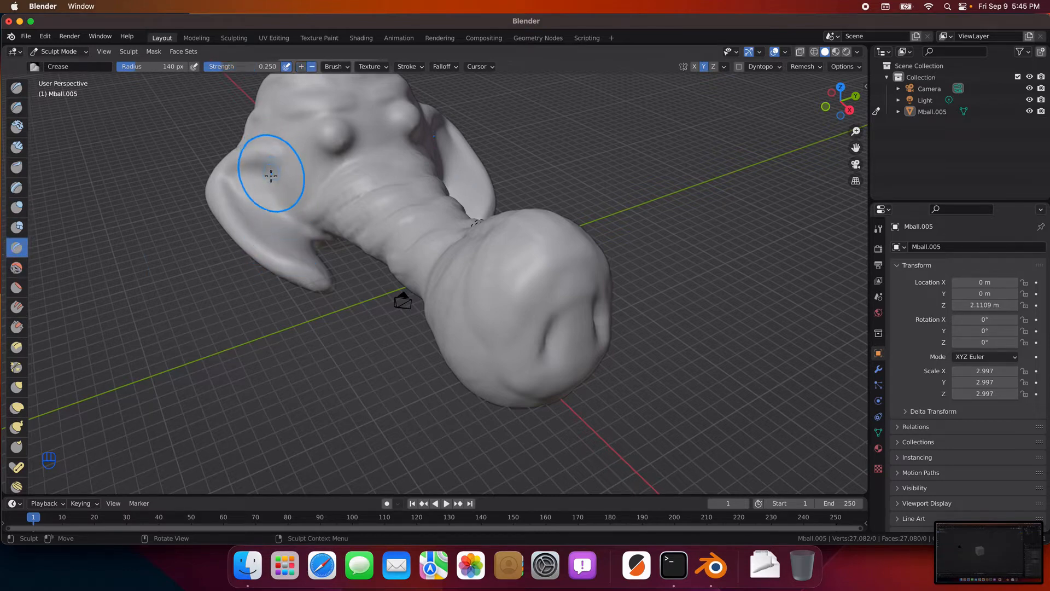
drag(270, 169, 292, 219)
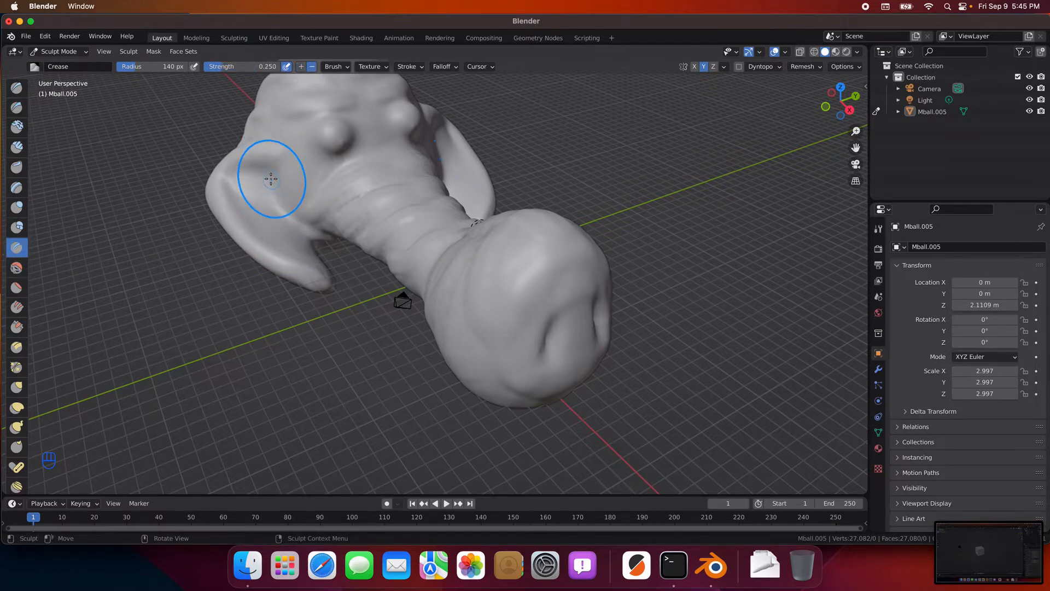
mouse_move(272, 177)
mouse_down()
mouse_move(296, 221)
mouse_move(266, 171)
mouse_move(241, 171)
mouse_up()
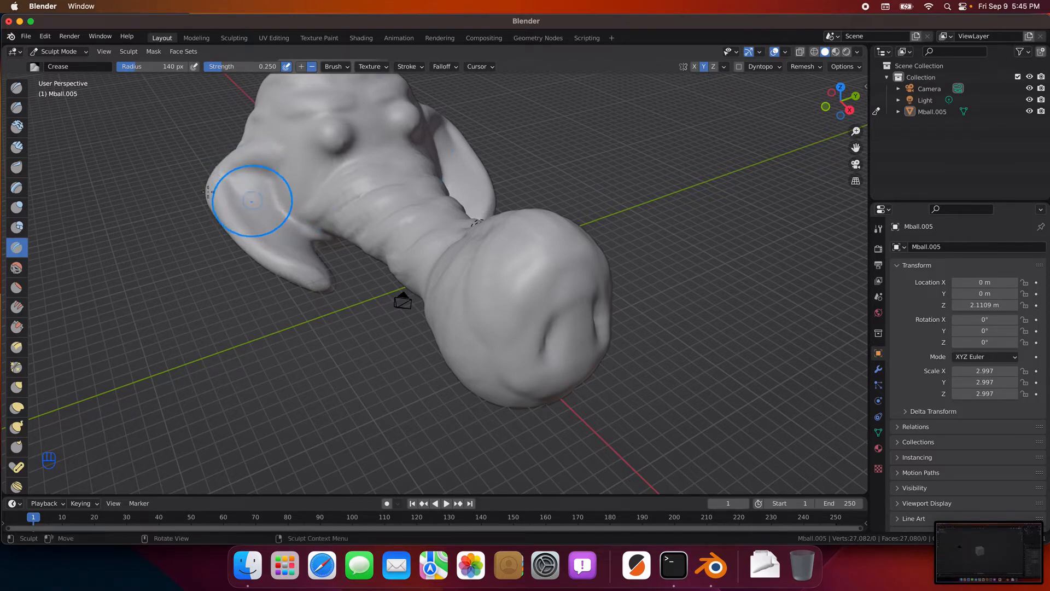
key(super+z)
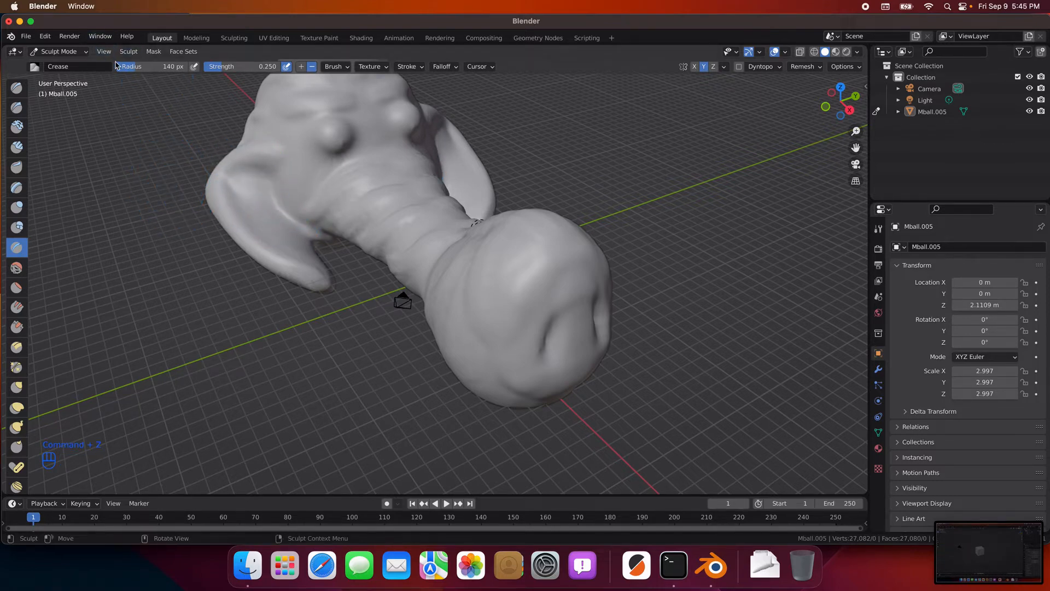
drag(126, 66, 124, 66)
mouse_move(262, 171)
mouse_down()
mouse_move(237, 180)
mouse_move(236, 194)
mouse_move(258, 176)
mouse_move(276, 188)
mouse_move(257, 174)
mouse_move(237, 182)
mouse_move(246, 215)
mouse_move(249, 207)
mouse_move(272, 218)
mouse_move(248, 199)
mouse_move(290, 222)
mouse_move(250, 200)
mouse_move(331, 205)
mouse_up()
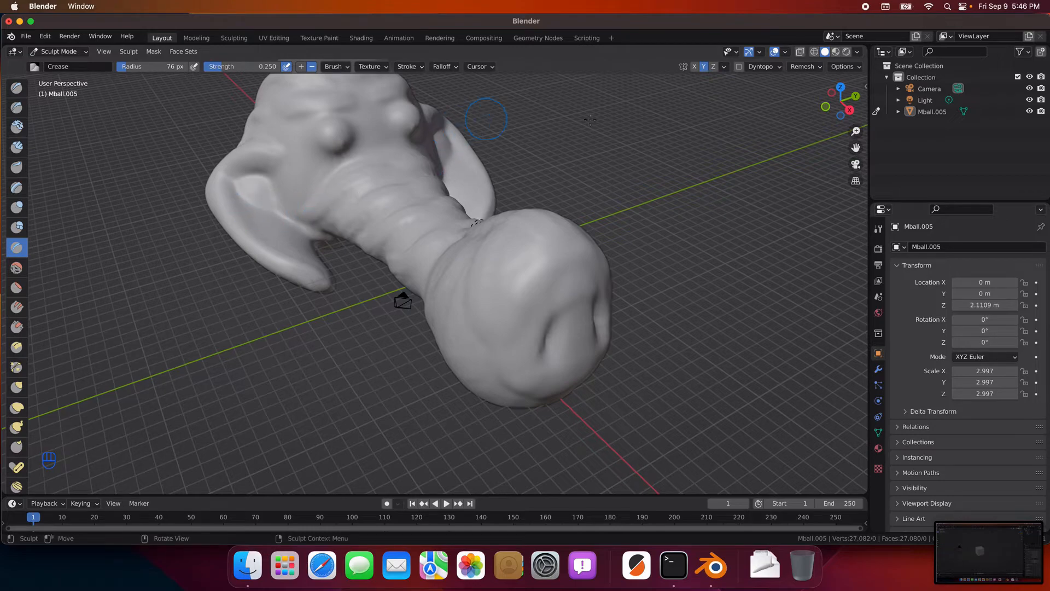
Step: Smooth the outer underside of the side limb and the snout base below the eye at 211 px radius and 0.504 strength
mouse_move(590, 120)
middle_down()
mouse_move(448, 99)
mouse_move(403, 74)
middle_up()
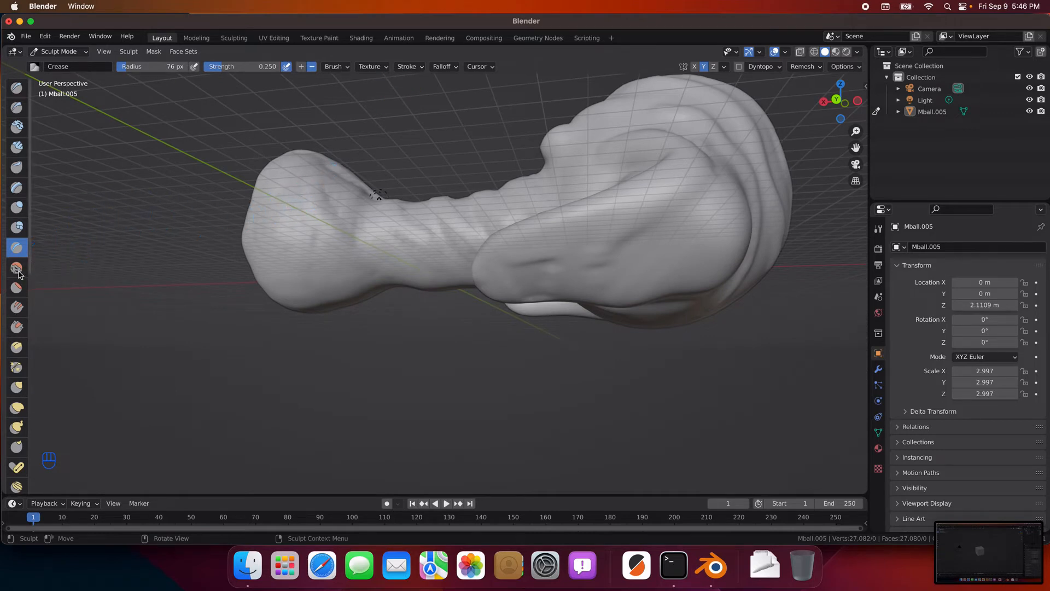
click(17, 268)
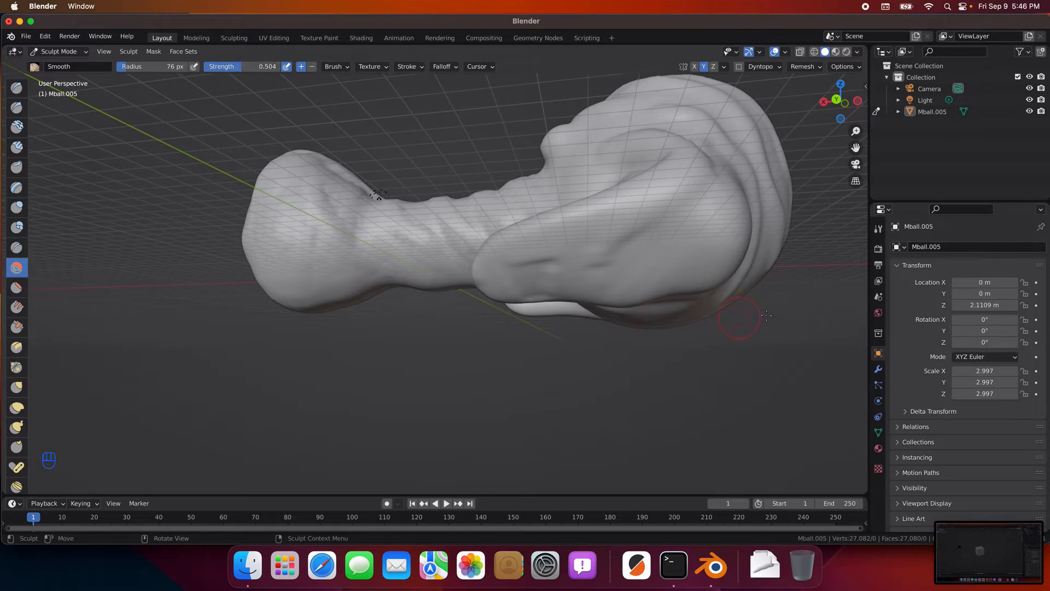
drag(648, 257, 495, 273)
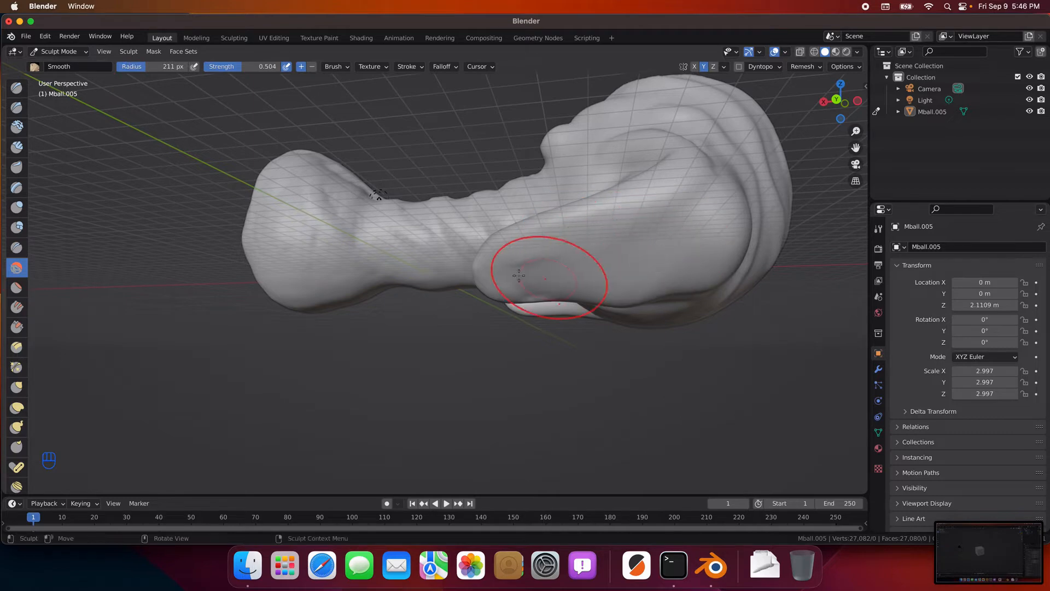
mouse_move(704, 252)
middle_down()
mouse_move(699, 330)
mouse_move(597, 361)
mouse_move(536, 410)
mouse_move(481, 394)
middle_up()
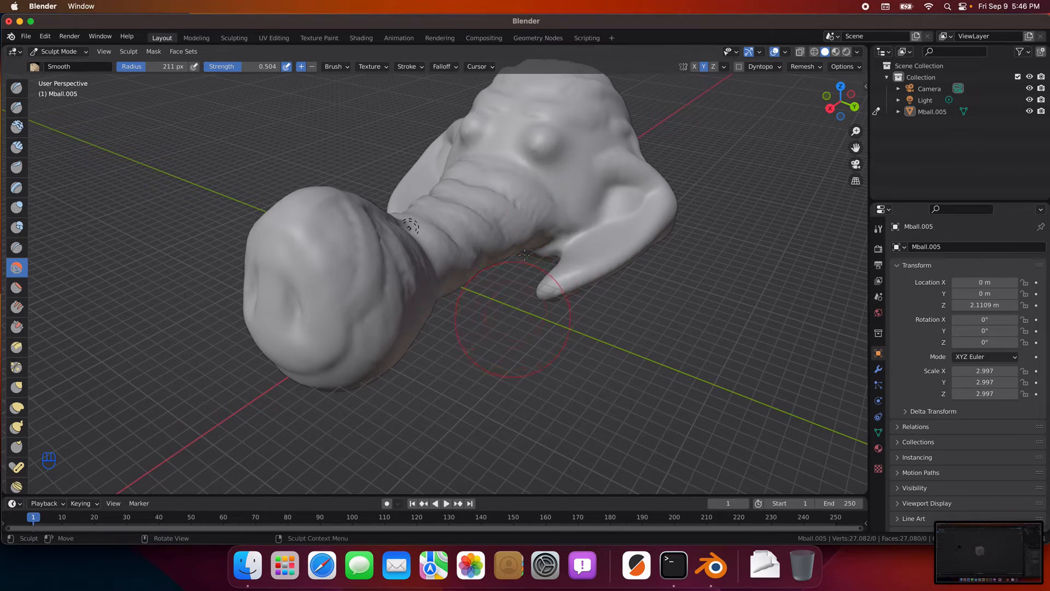
mouse_move(534, 210)
mouse_down()
mouse_move(528, 141)
mouse_move(537, 273)
mouse_up()
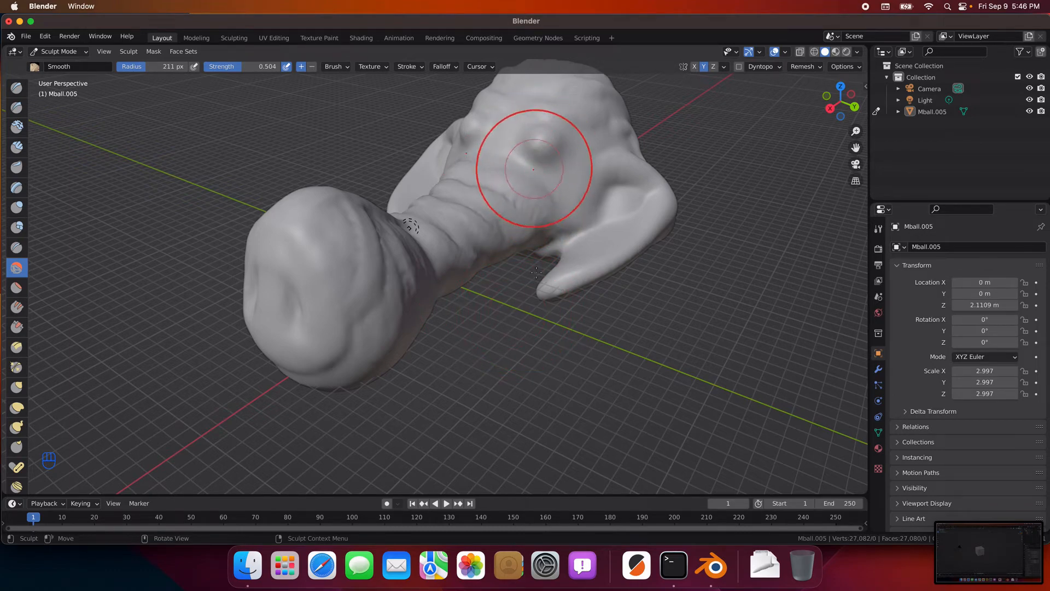
Step: Lower the Smooth strength to 0.183 and soften the nostril area on the front of the flared snout end at 211 px radius
mouse_move(537, 273)
middle_down()
mouse_move(515, 340)
mouse_move(604, 327)
middle_up()
drag(392, 248, 393, 280)
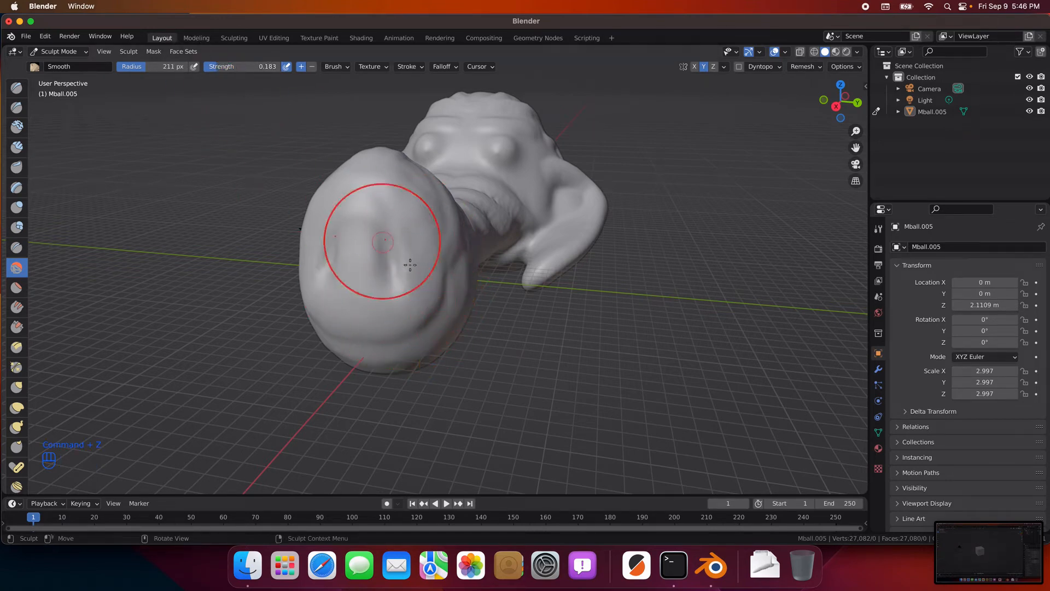
drag(384, 245, 388, 283)
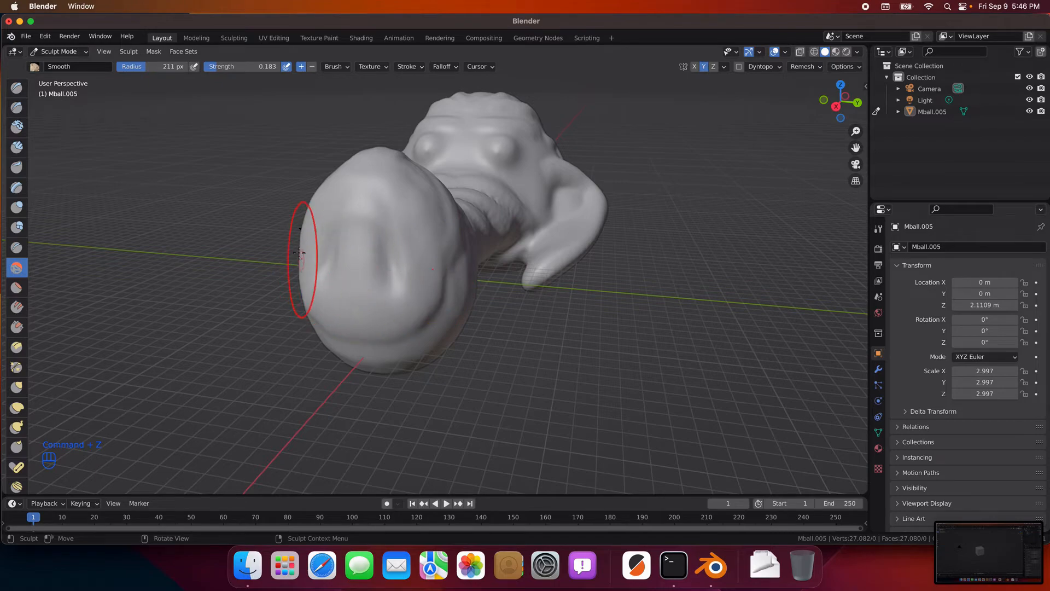
mouse_move(362, 297)
middle_down()
mouse_move(436, 299)
mouse_move(501, 328)
mouse_move(259, 298)
mouse_move(276, 300)
middle_up()
scroll(445, 307, up, 3)
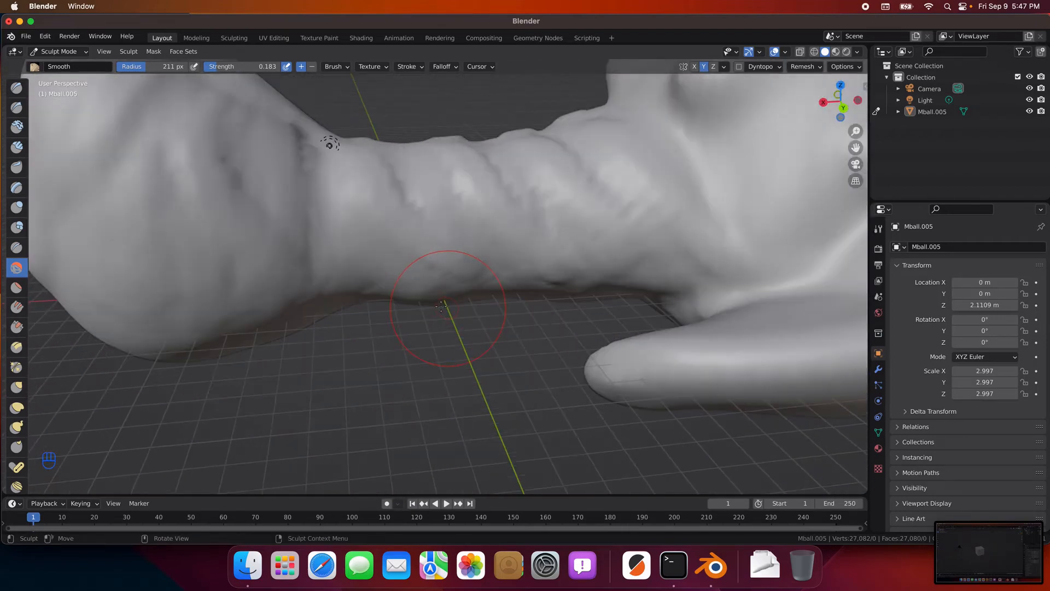
Step: Reduce the Smooth radius to 159 px and even out the rough bands along the snout's side at 0.183 strength
scroll(440, 306, down, 5)
mouse_move(637, 311)
middle_down()
mouse_move(327, 321)
mouse_move(427, 307)
middle_up()
scroll(445, 301, up, 5)
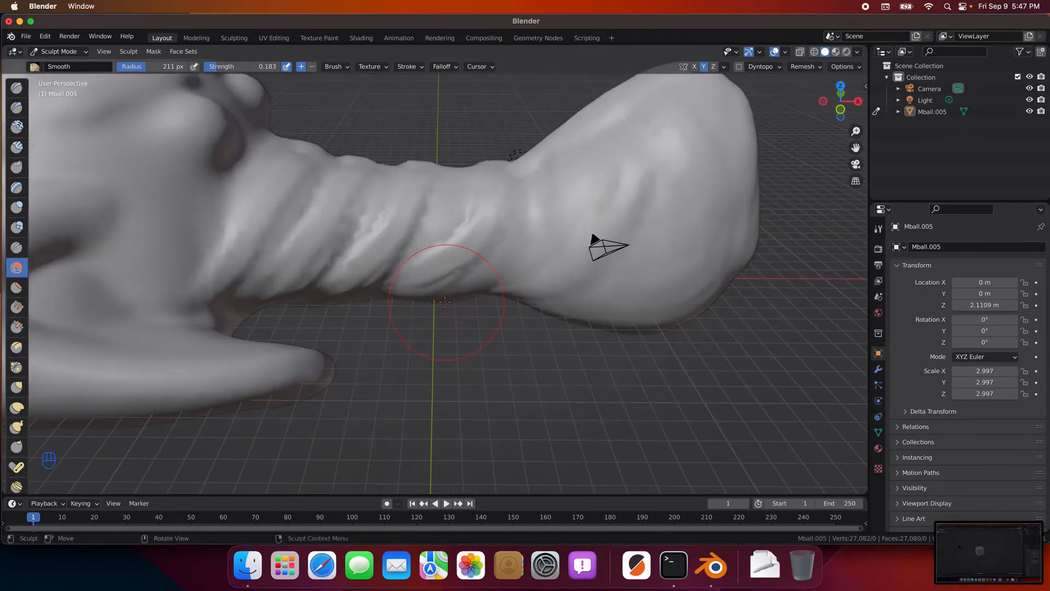
scroll(446, 301, down, 5)
scroll(230, 290, up, 4)
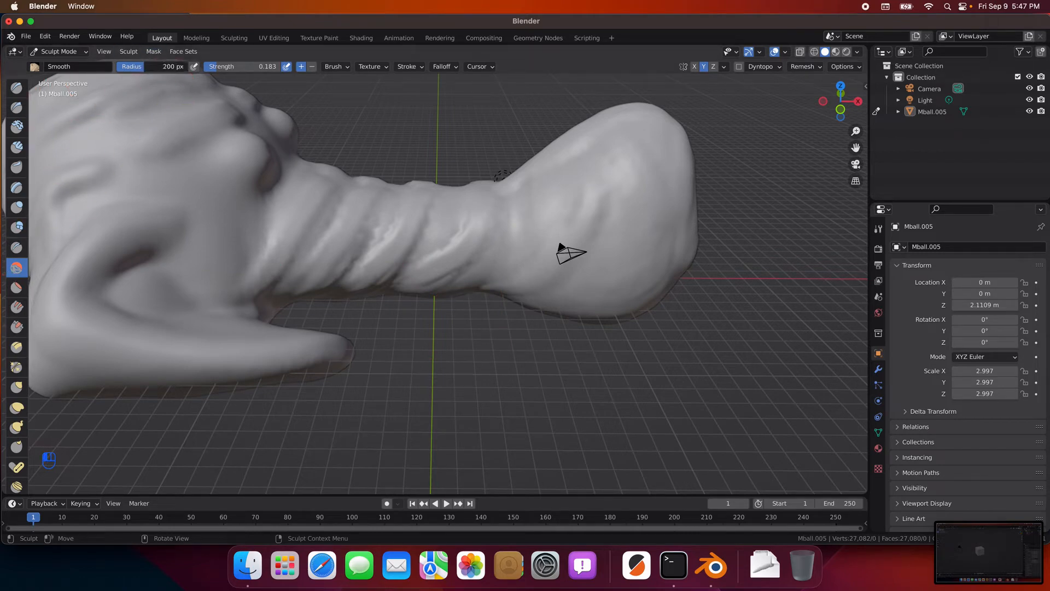
drag(145, 66, 138, 67)
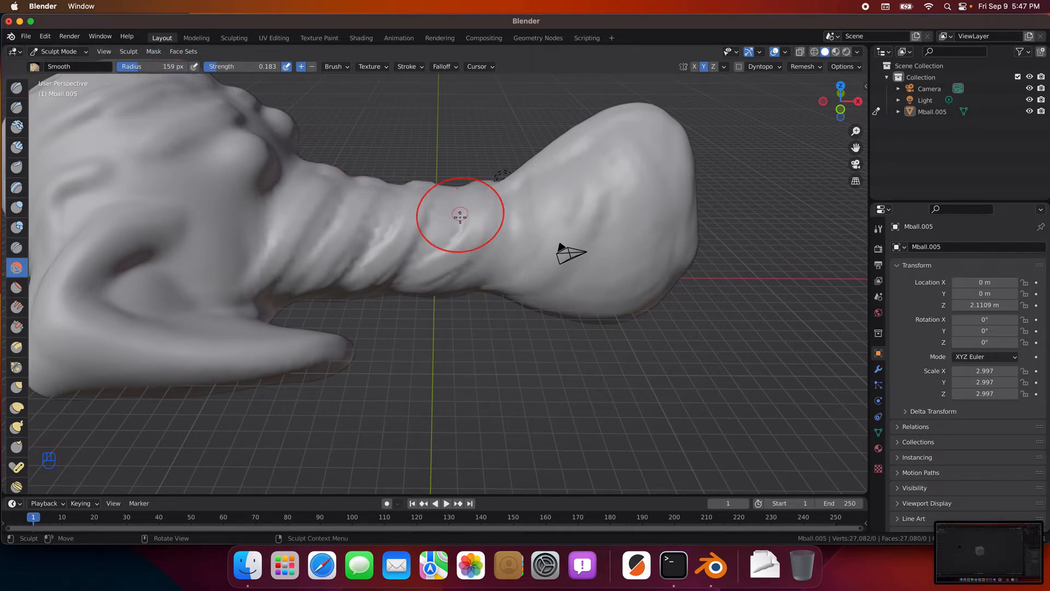
mouse_move(460, 215)
mouse_down()
mouse_move(418, 251)
mouse_move(392, 228)
mouse_move(365, 257)
mouse_up()
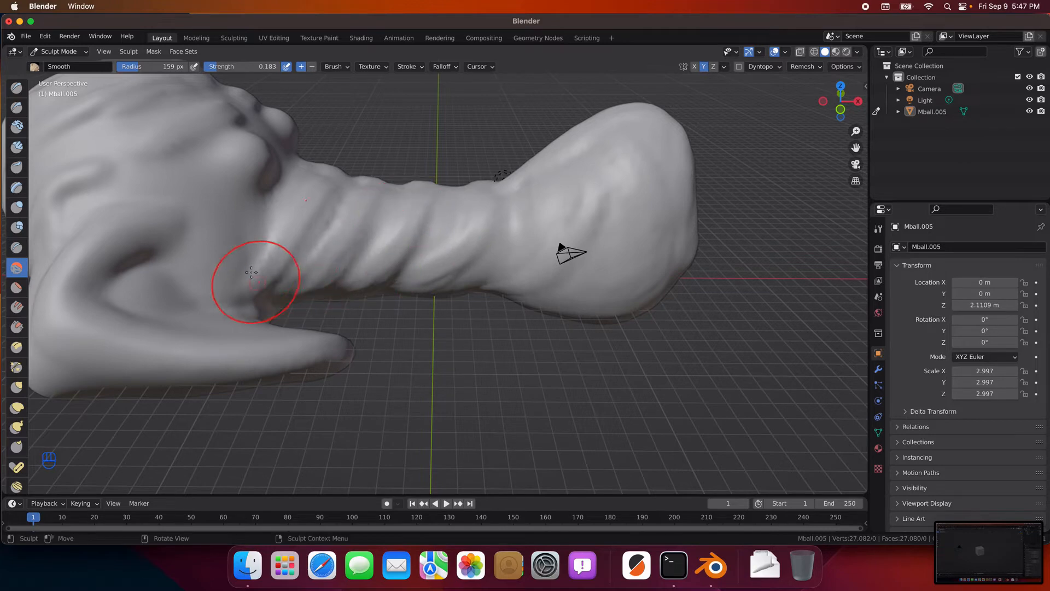
mouse_move(251, 272)
mouse_down()
mouse_move(322, 197)
mouse_move(288, 251)
mouse_move(307, 237)
mouse_move(263, 274)
mouse_move(291, 281)
mouse_move(441, 253)
mouse_move(368, 329)
mouse_move(498, 298)
mouse_up()
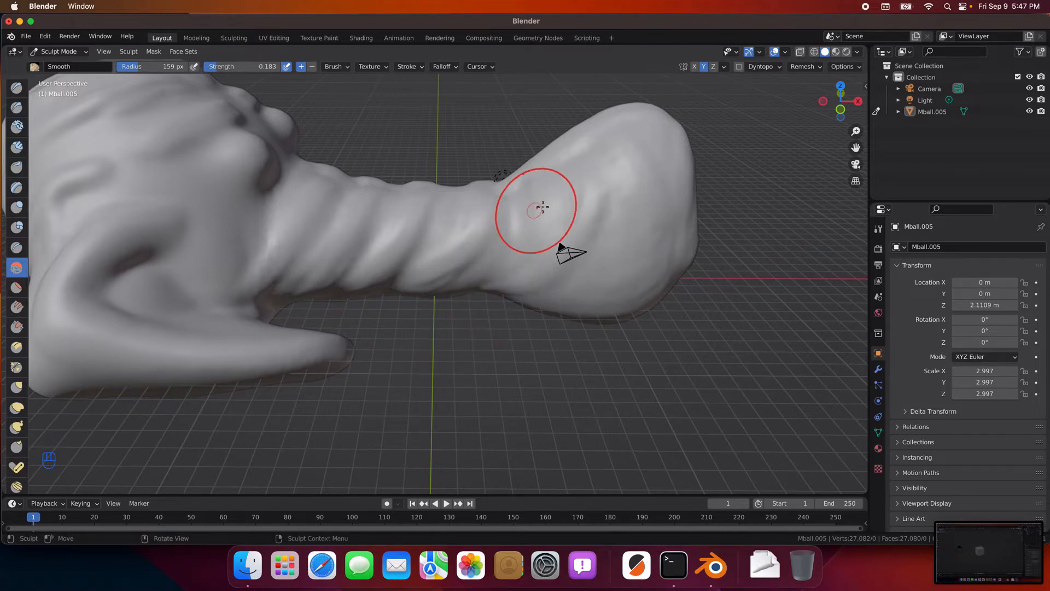
Step: Smooth the upper surface of the banded snout and its join with the flared end at 159 px radius and 0.183 strength
mouse_move(534, 254)
middle_down()
mouse_move(391, 281)
mouse_move(434, 270)
middle_up()
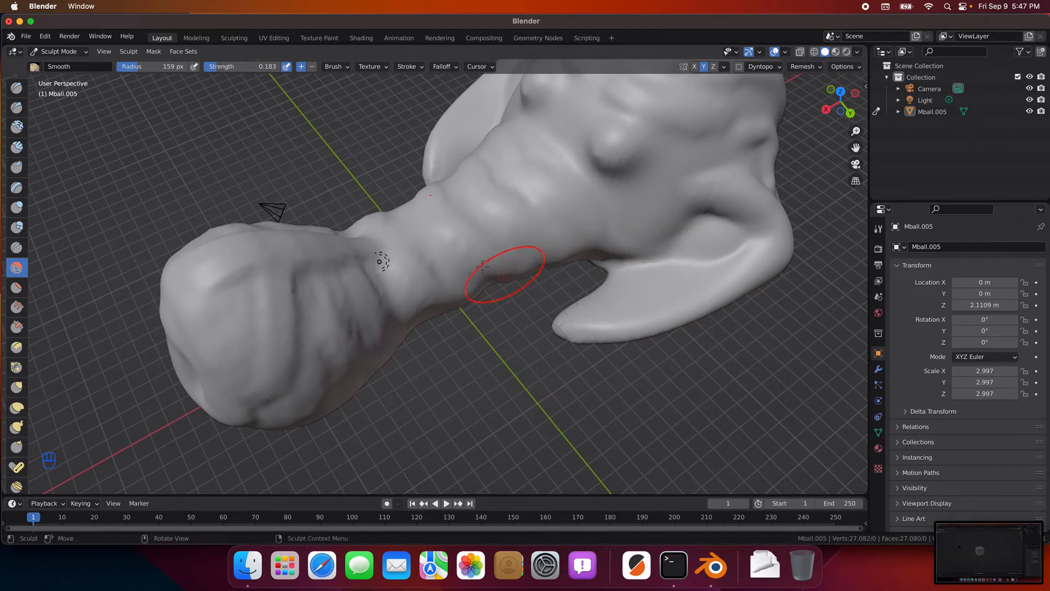
mouse_move(483, 267)
mouse_down()
mouse_move(421, 256)
mouse_move(450, 286)
mouse_up()
drag(378, 293, 465, 328)
Step: Inflate the snout bands from the base toward the flared end at 159 px radius and 0.682 strength
middle_drag(473, 336, 430, 275)
mouse_move(520, 262)
middle_down()
mouse_move(364, 328)
mouse_move(277, 300)
middle_up()
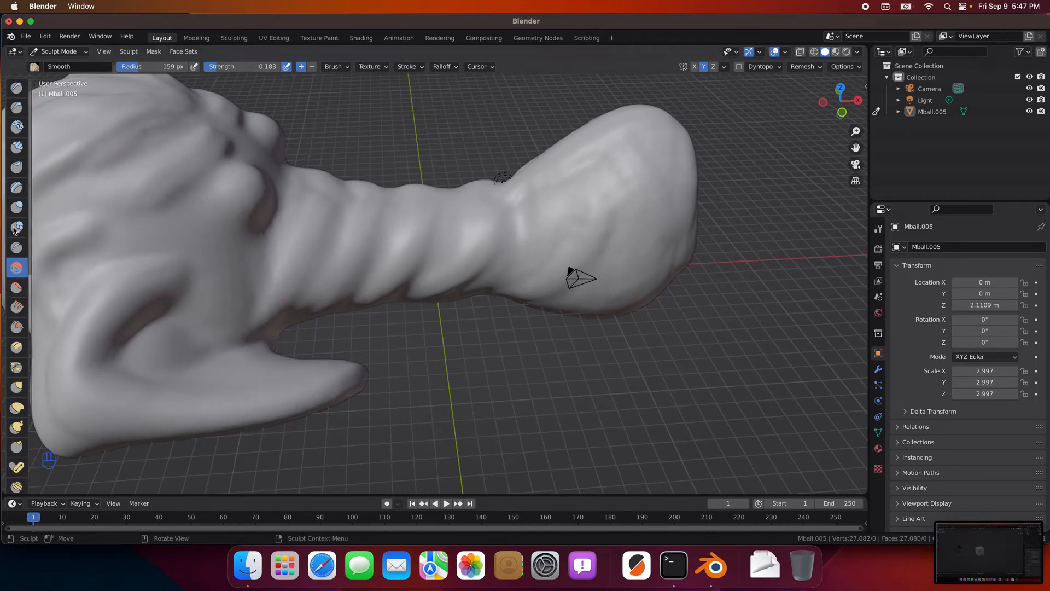
click(16, 208)
middle_drag(301, 281, 391, 227)
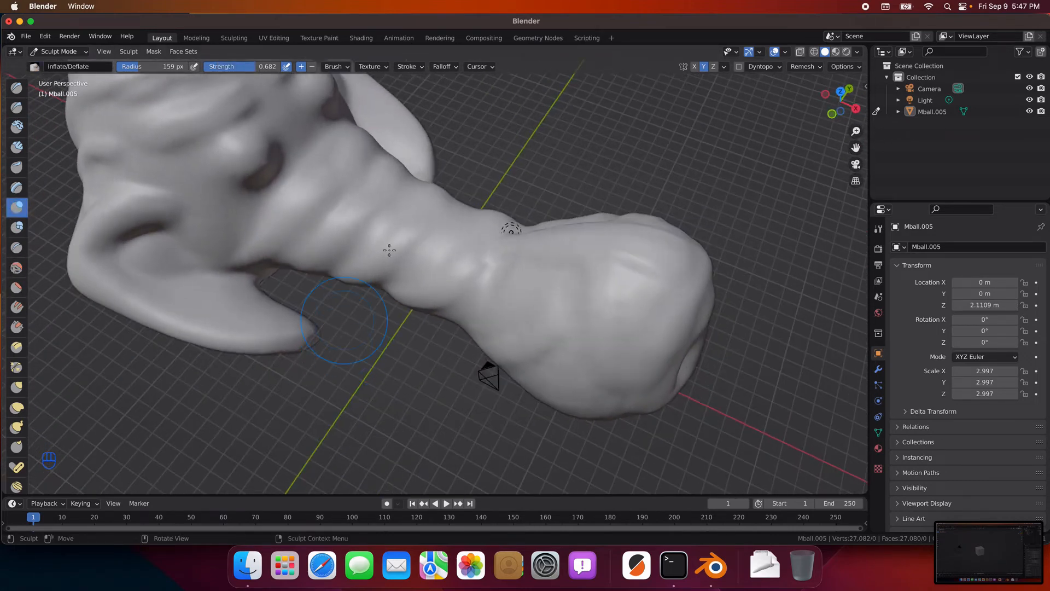
mouse_move(386, 195)
mouse_down()
mouse_move(384, 175)
mouse_move(353, 203)
mouse_up()
drag(349, 154, 338, 176)
drag(418, 225, 472, 243)
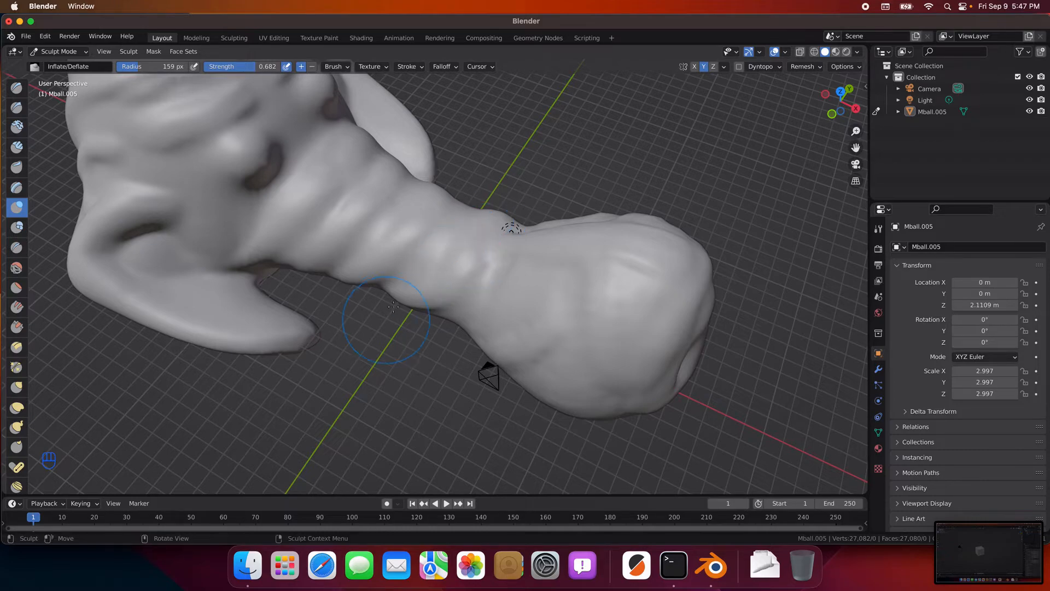
Step: Build up a raised diagonal ridge on the snout band nearer the eye with the Layer brush at 50 px radius and 0.538 strength
mouse_move(408, 298)
middle_down()
mouse_move(421, 266)
mouse_move(417, 239)
mouse_move(124, 314)
mouse_move(118, 213)
middle_up()
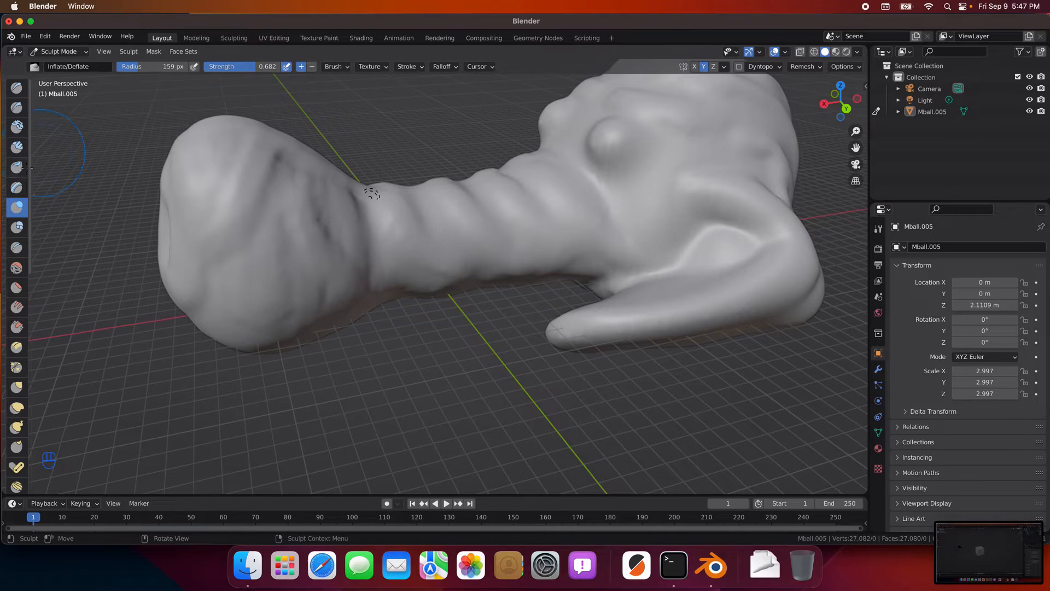
key(l)
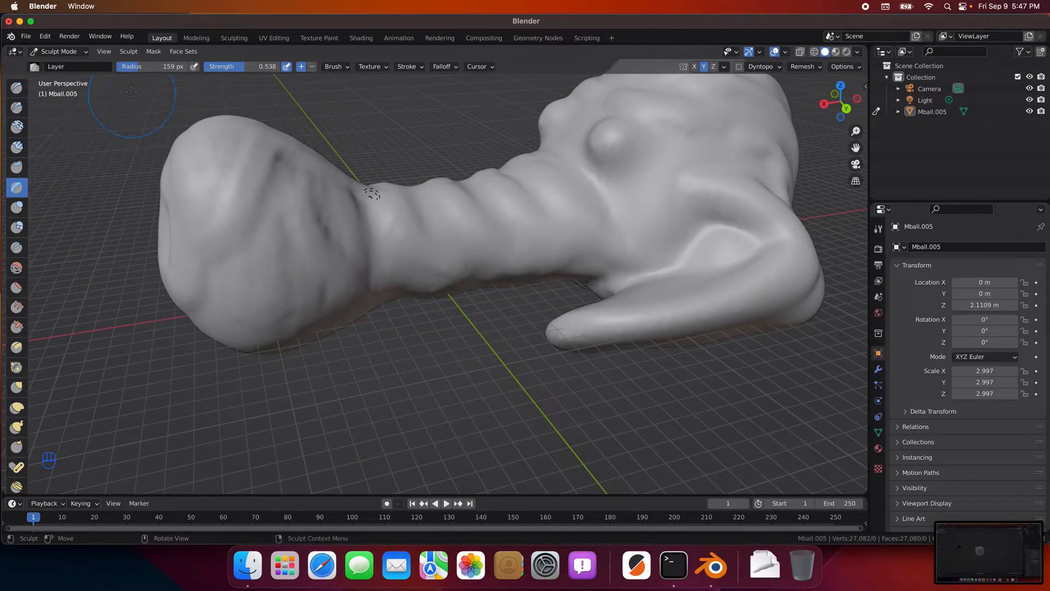
click(141, 67)
text(50)
key(Return)
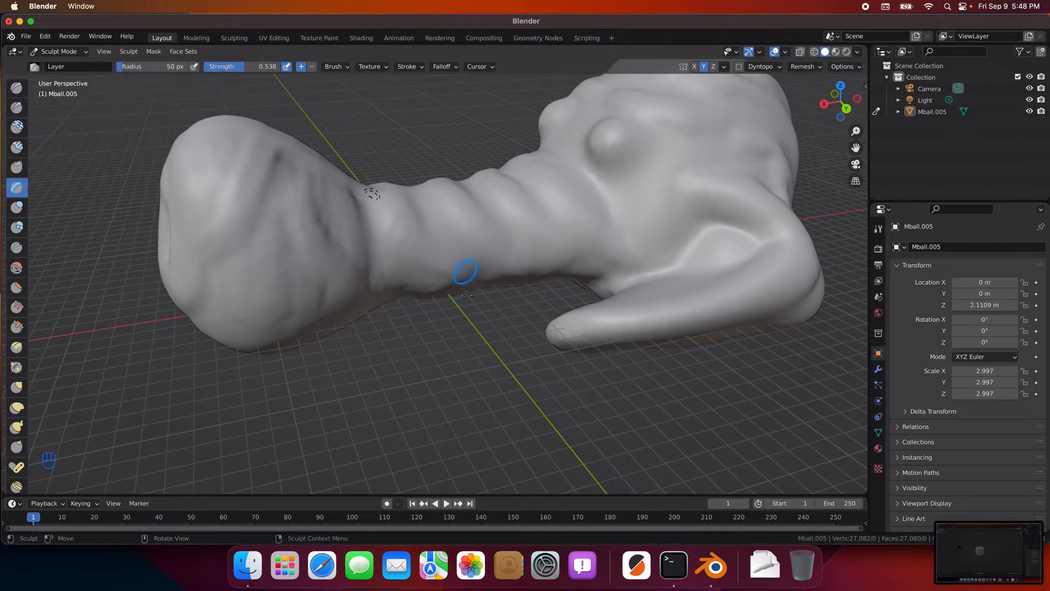
middle_drag(471, 296, 485, 328)
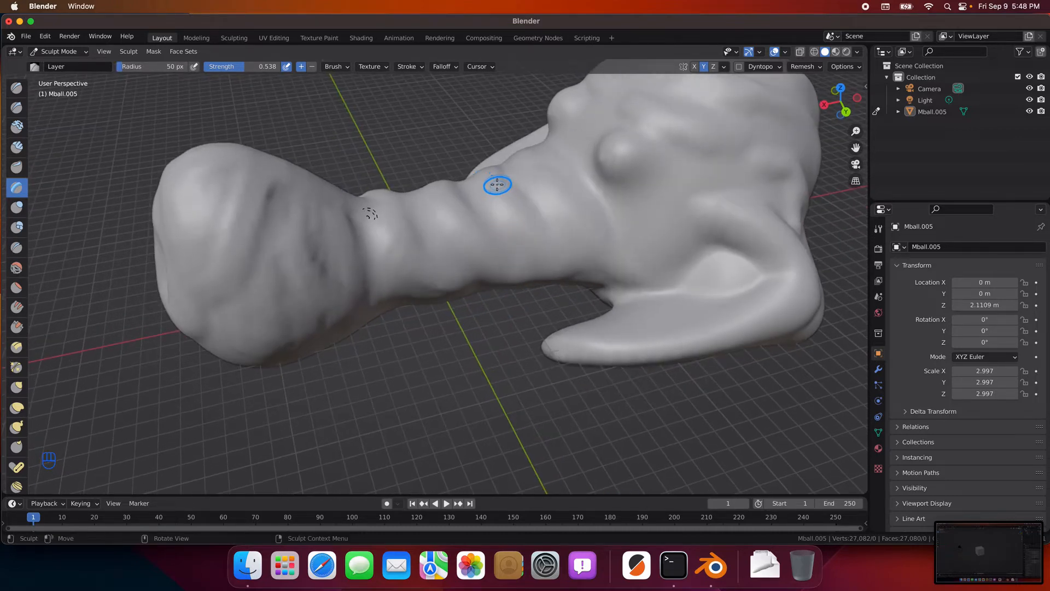
drag(498, 184, 496, 182)
drag(533, 214, 553, 226)
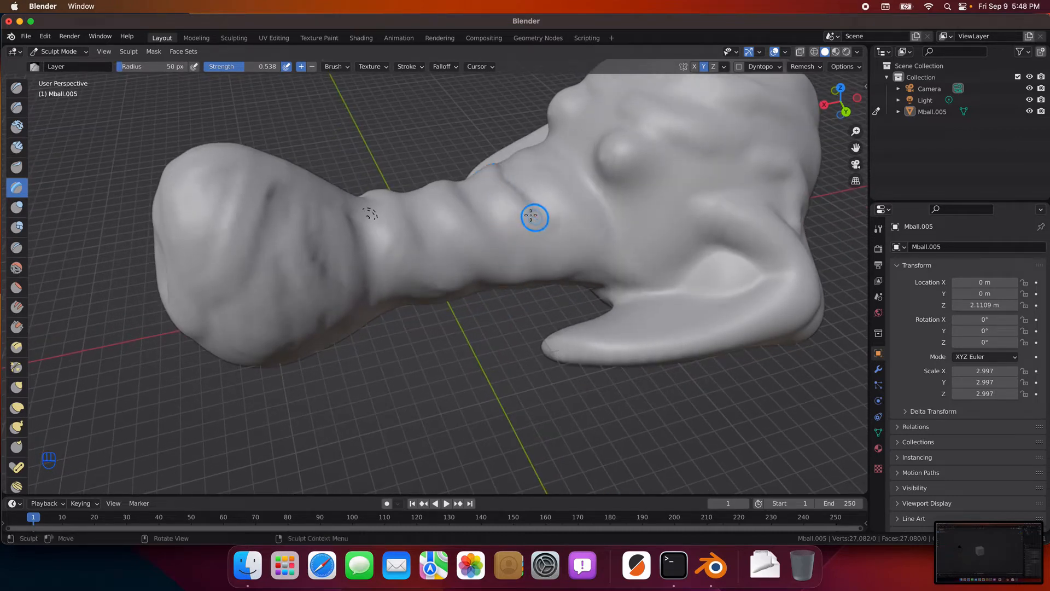
drag(495, 186, 504, 194)
drag(550, 228, 545, 225)
Step: Layer raised diagonal ridges along the middle and outer snout bands, continuing down to the snout's underside
drag(444, 190, 477, 231)
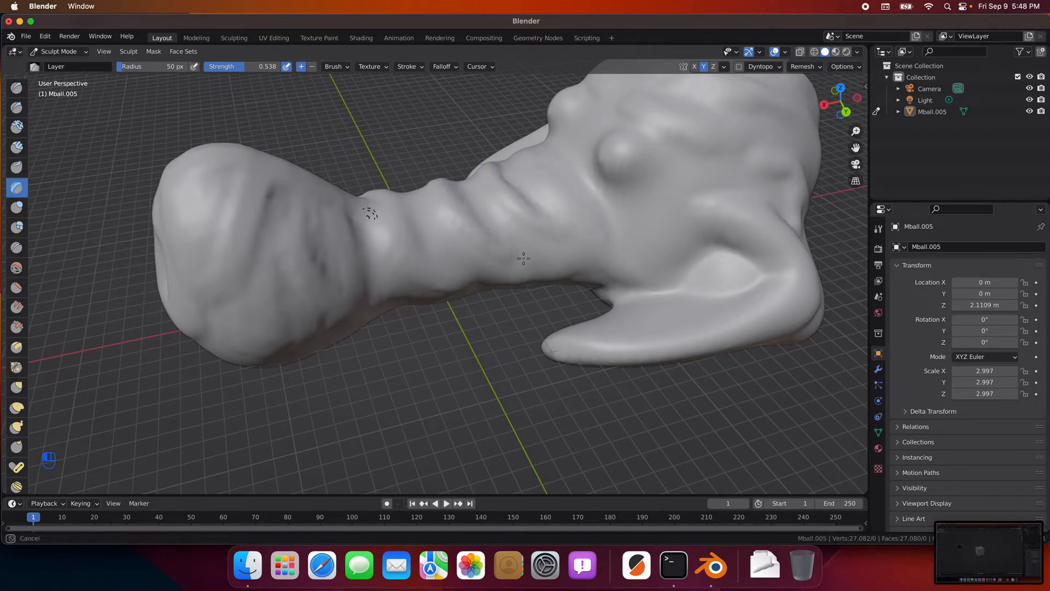
drag(523, 258, 375, 155)
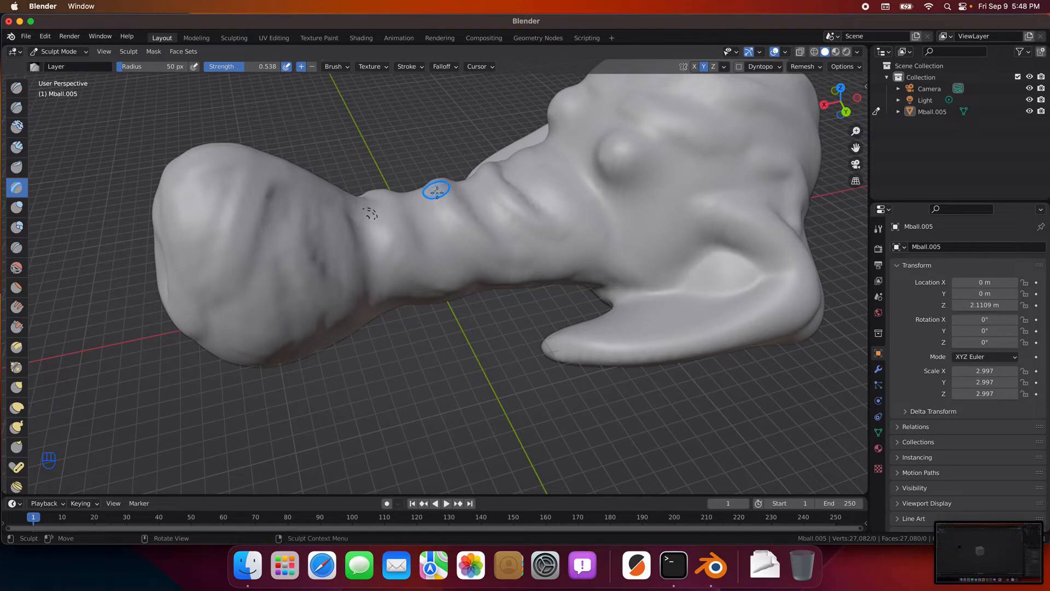
drag(437, 190, 494, 242)
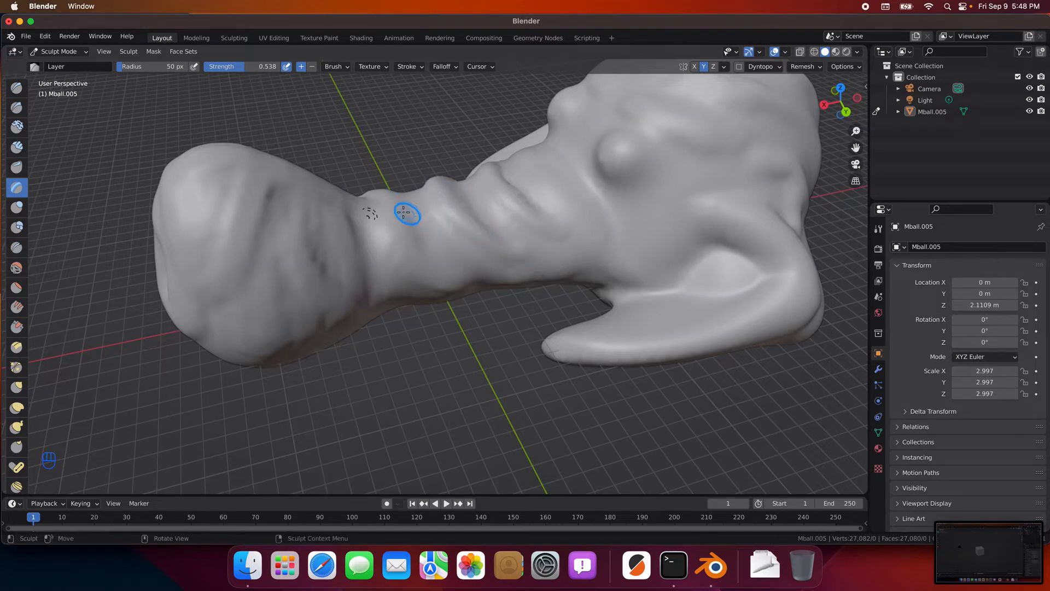
mouse_move(390, 207)
mouse_down()
mouse_move(449, 271)
mouse_move(389, 222)
mouse_move(397, 241)
mouse_up()
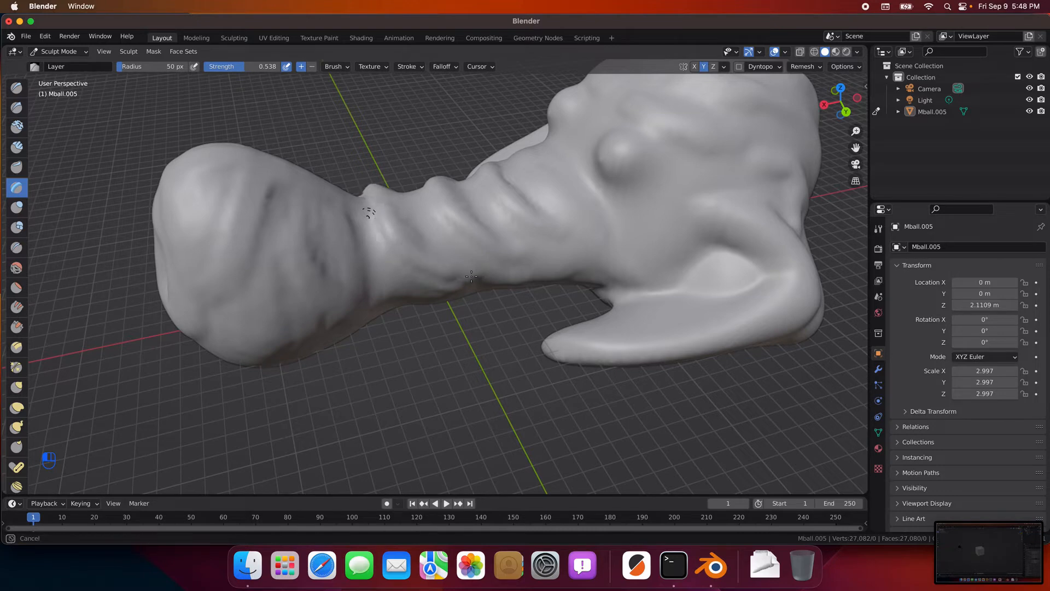
drag(471, 276, 531, 253)
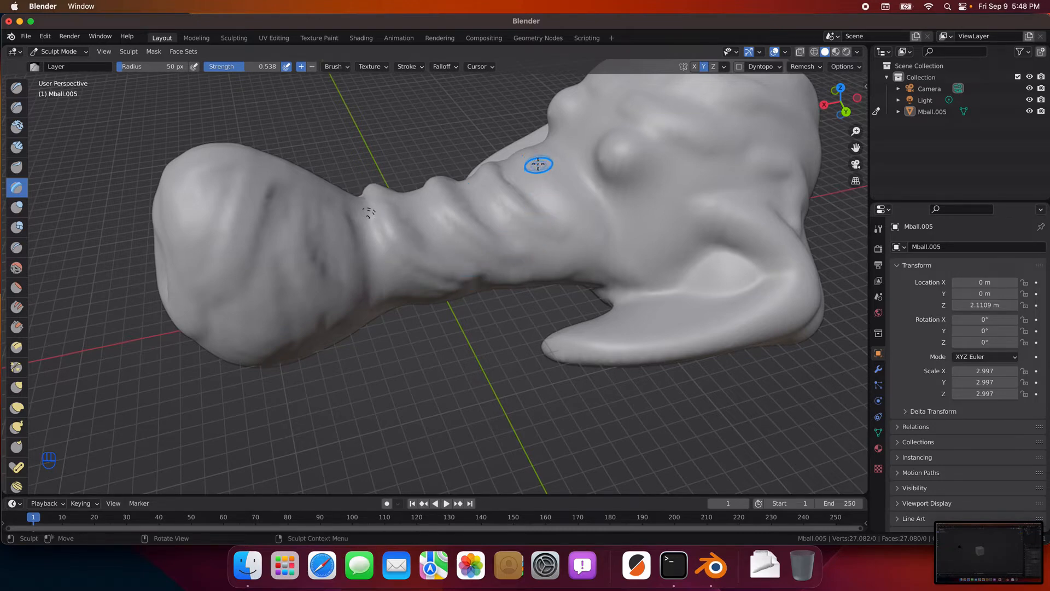
Step: Layer curved ridges across the snout base beside the eye
drag(538, 164, 573, 204)
mouse_move(621, 232)
mouse_down()
mouse_move(563, 198)
mouse_move(526, 153)
mouse_move(510, 192)
mouse_up()
drag(557, 229, 573, 236)
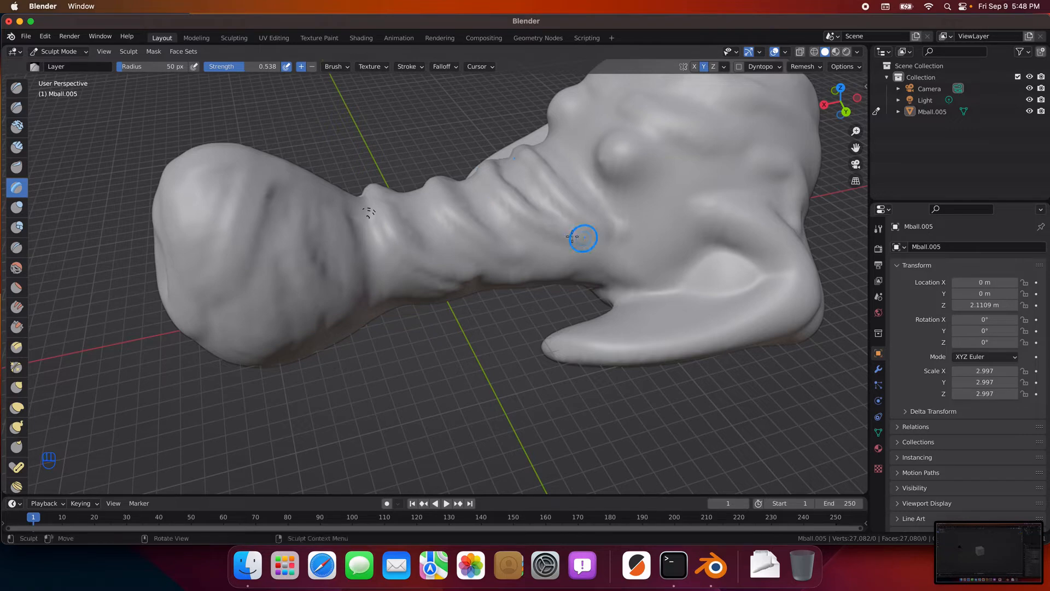
Step: Reinforce the ridges on the middle and outermost snout bands, extending them toward the lower side of the snout
mouse_move(443, 191)
mouse_down()
mouse_move(505, 249)
mouse_move(525, 249)
mouse_up()
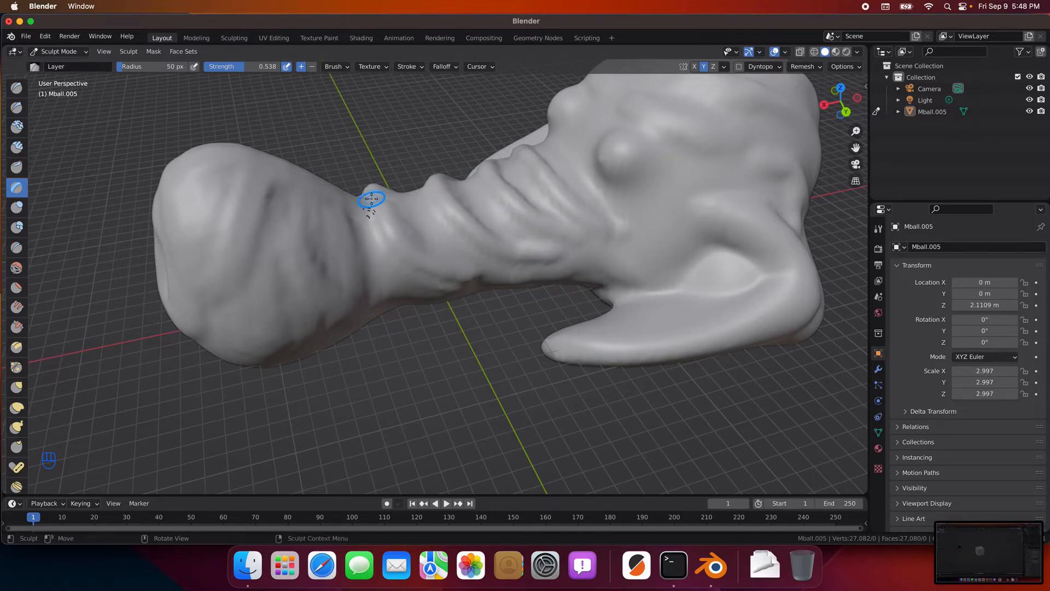
drag(371, 200, 391, 226)
drag(484, 255, 483, 259)
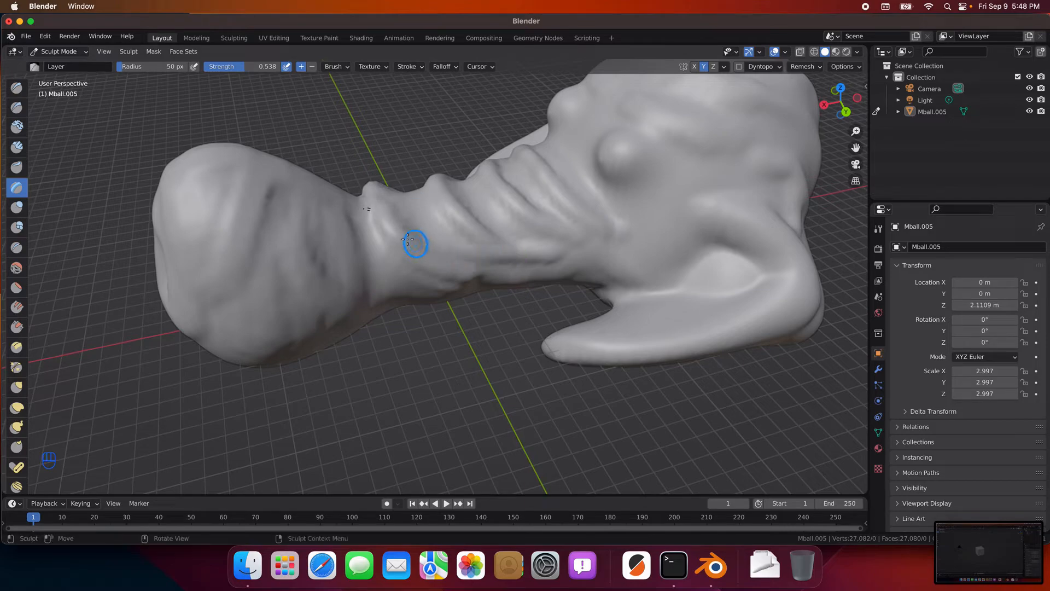
mouse_move(393, 194)
mouse_down()
mouse_move(456, 253)
mouse_move(484, 261)
mouse_up()
Step: Layer wrinkle ridges on the side and upper edge of the flared snout end, running out from the narrow neck
middle_drag(514, 273, 445, 252)
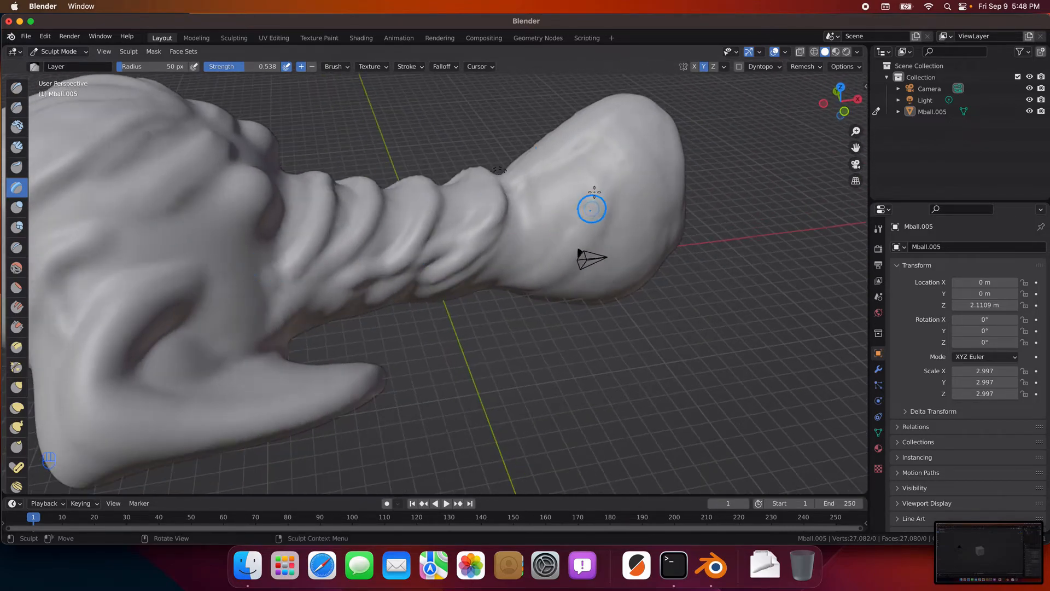
mouse_move(597, 178)
mouse_down()
mouse_move(535, 253)
mouse_move(495, 267)
mouse_move(589, 206)
mouse_up()
mouse_move(603, 164)
mouse_down()
mouse_move(593, 222)
mouse_move(587, 217)
mouse_up()
mouse_move(518, 257)
mouse_down()
mouse_move(586, 154)
mouse_move(609, 149)
mouse_up()
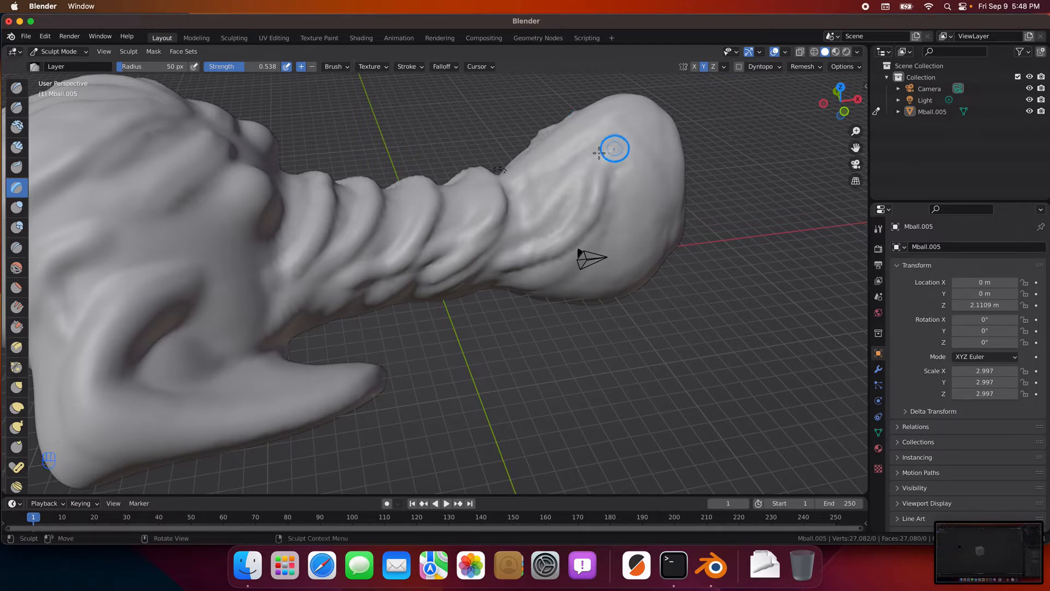
drag(527, 173, 565, 150)
drag(633, 101, 591, 114)
drag(548, 149, 544, 151)
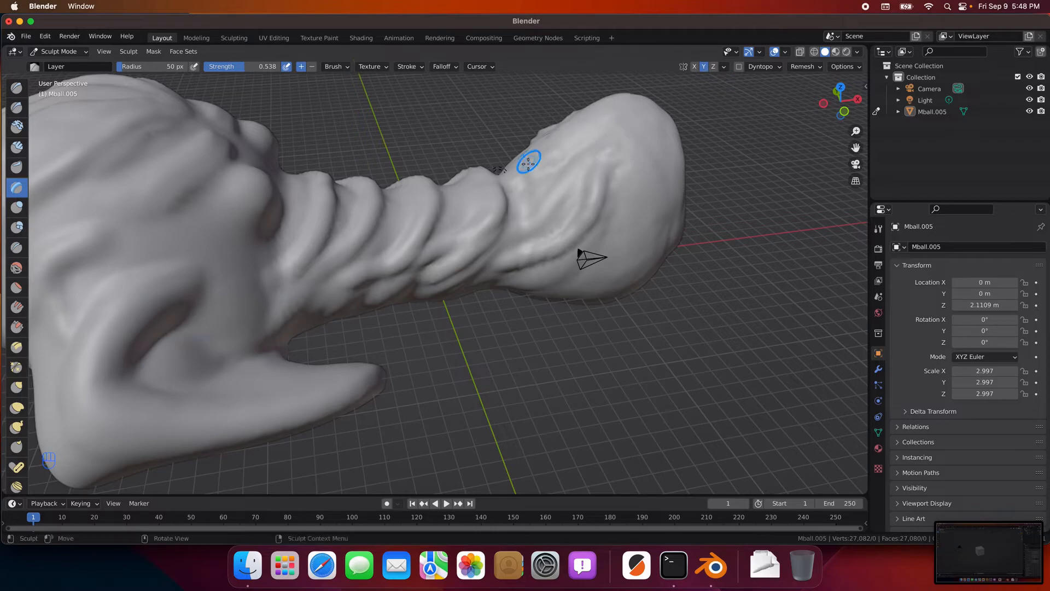
Step: Layer wrinkle ridges across the opposite side of the flared snout end and toward its join with the banded snout
mouse_move(598, 290)
middle_down()
mouse_move(286, 282)
mouse_move(316, 283)
middle_up()
mouse_move(217, 167)
mouse_down()
mouse_move(286, 223)
mouse_move(240, 175)
mouse_move(261, 190)
mouse_up()
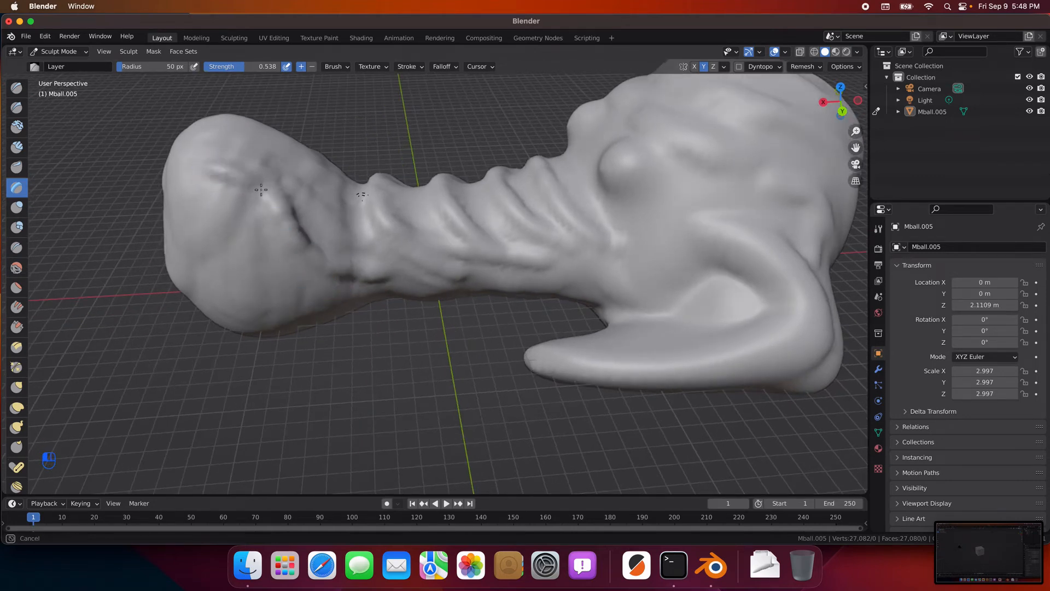
drag(332, 274, 368, 284)
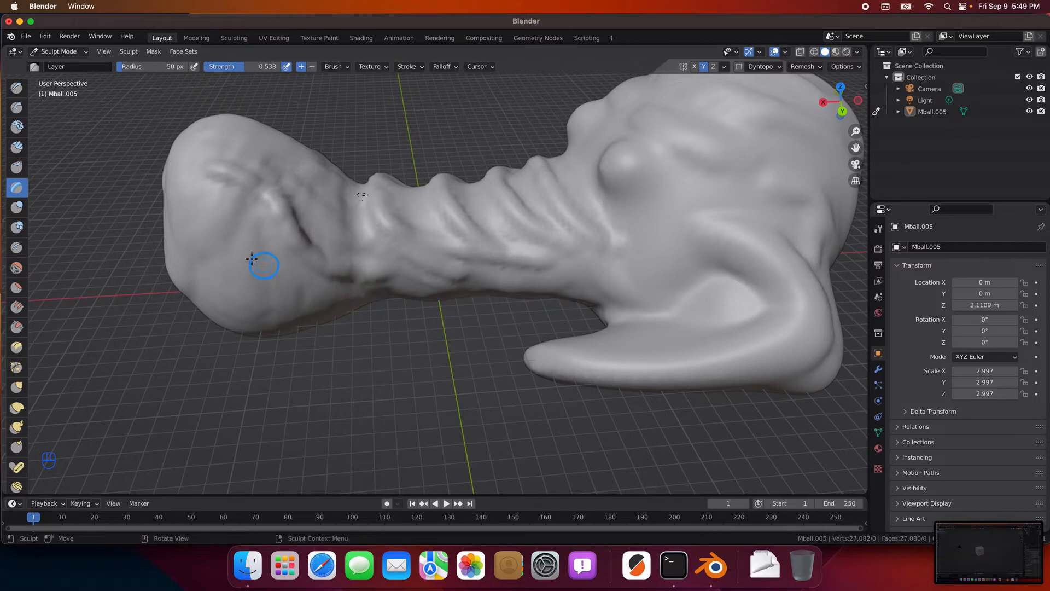
drag(221, 234, 259, 268)
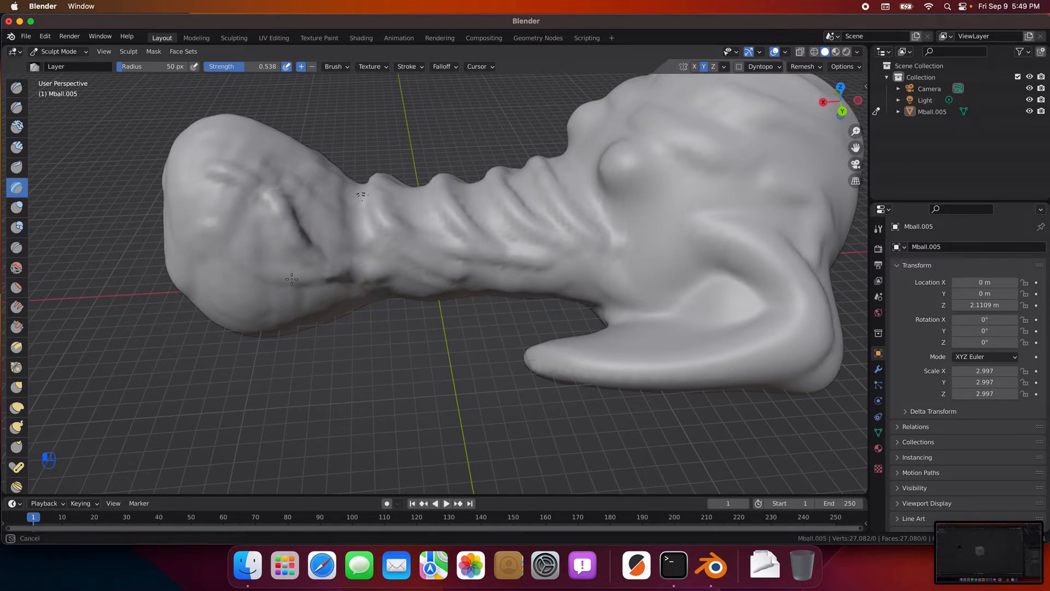
Step: Sculpt raised folds along the lower side of the small bulbous end and the adjoining neck using the Layer brush at 50 px radius
drag(338, 276, 227, 294)
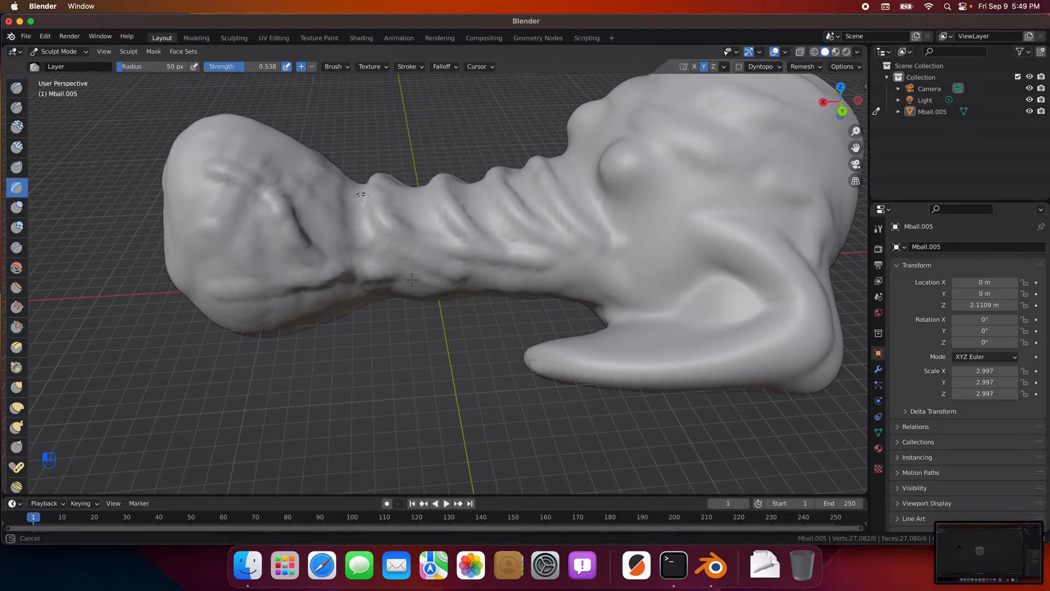
drag(471, 285, 471, 289)
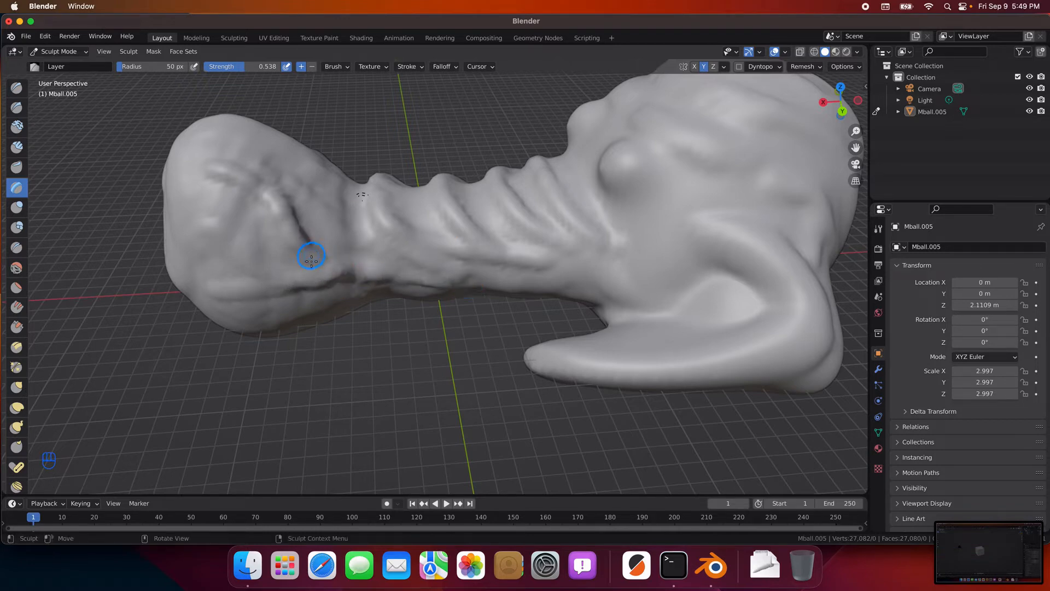
drag(321, 280, 261, 259)
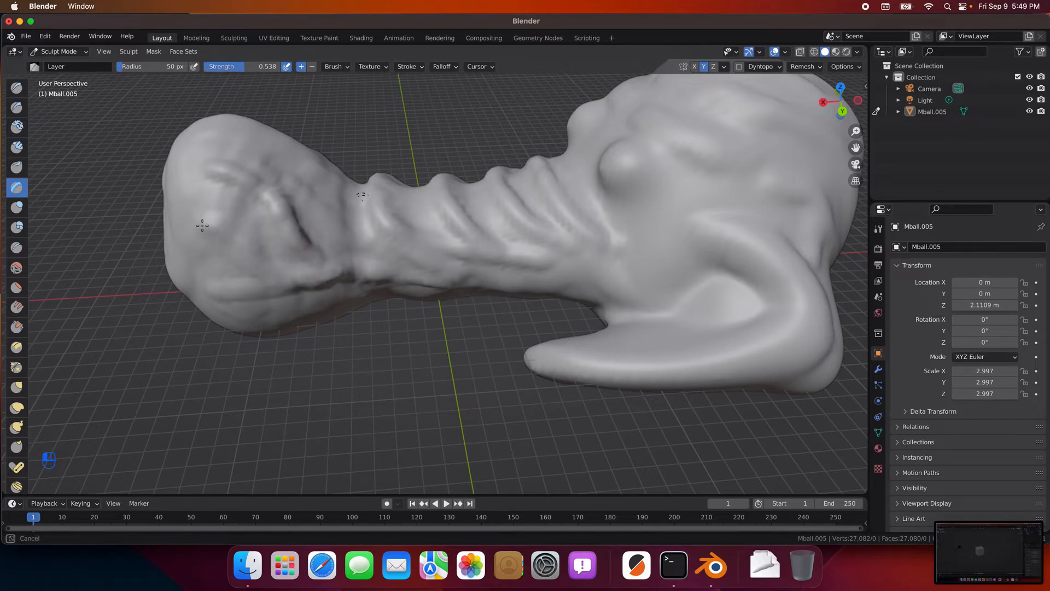
drag(328, 284, 347, 283)
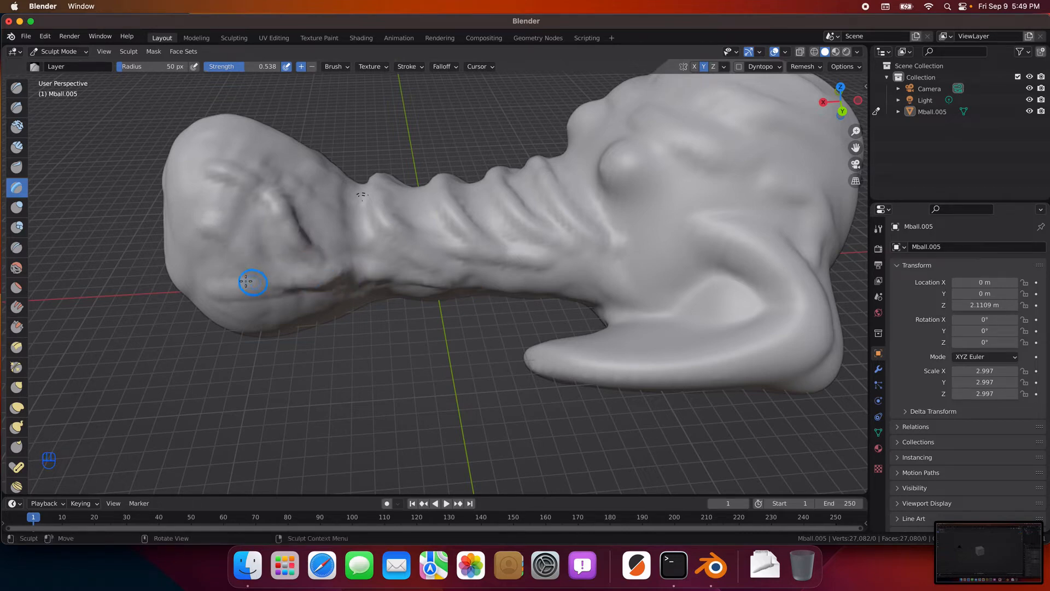
mouse_move(220, 284)
mouse_down()
mouse_move(282, 286)
mouse_move(200, 281)
mouse_up()
drag(211, 235, 239, 238)
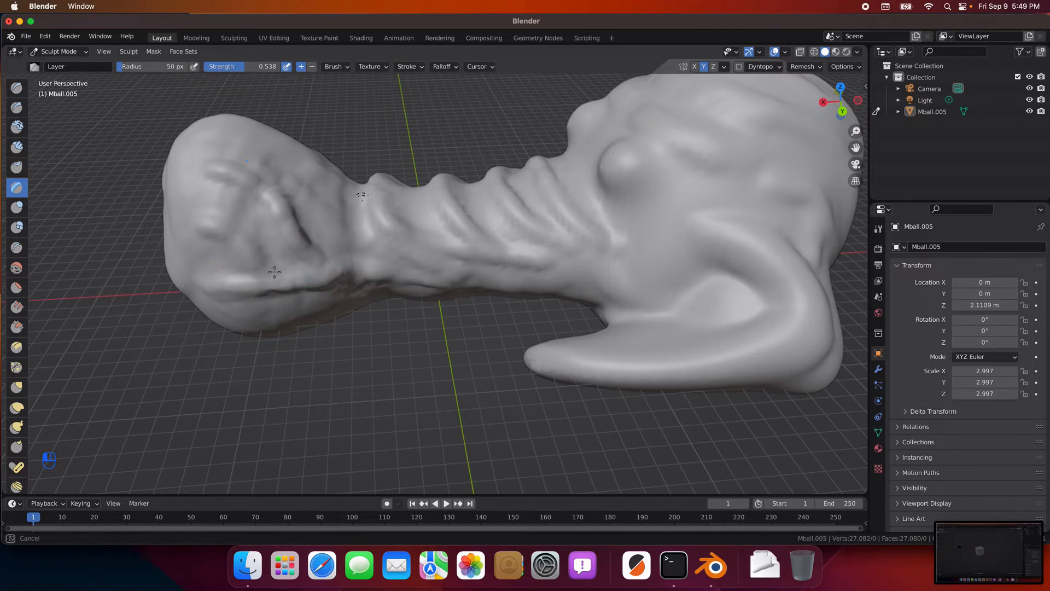
drag(274, 272, 279, 276)
Step: Add Layer brush folds on the upper side of the small bulb and where it joins the neck
middle_drag(401, 359, 428, 341)
scroll(383, 301, up, 1)
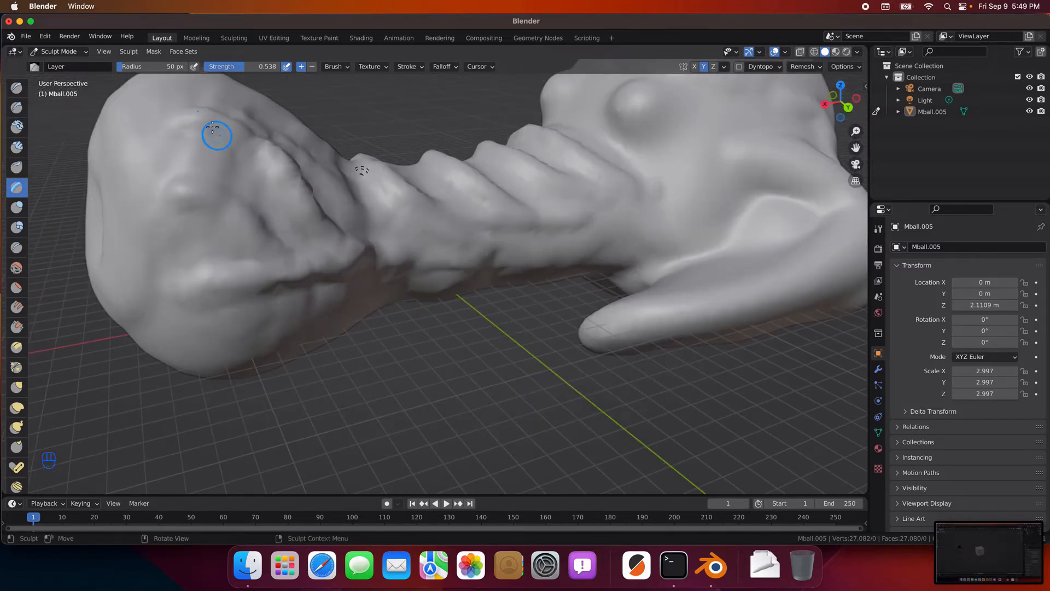
drag(212, 127, 249, 130)
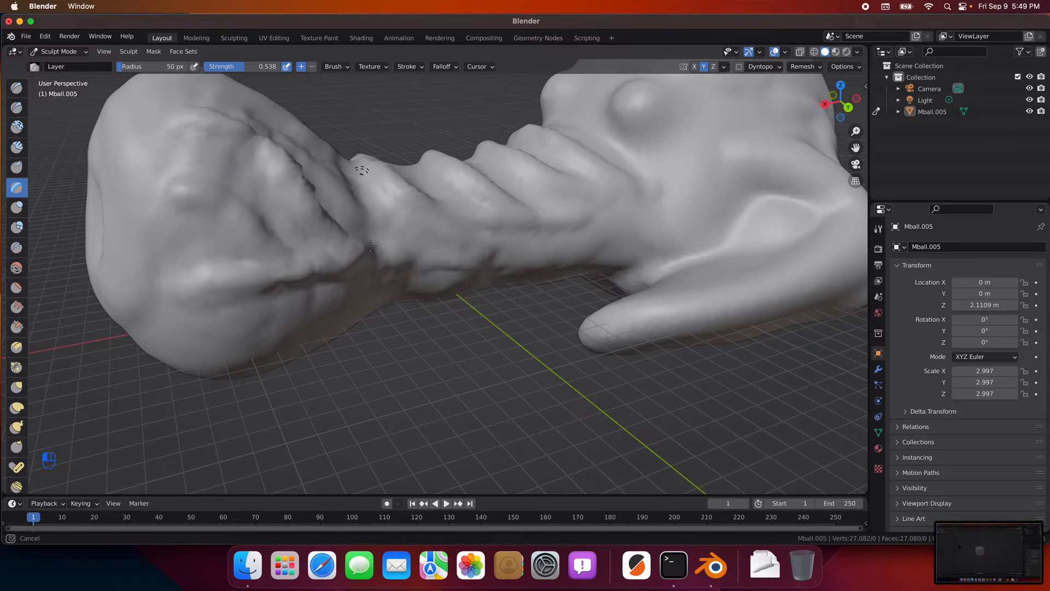
drag(370, 246, 384, 267)
Step: Build up Layer brush ridges across the top of the small bulb and down toward the neck
scroll(349, 279, up, 2)
scroll(338, 280, down, 5)
mouse_move(334, 279)
middle_down()
mouse_move(333, 291)
mouse_move(398, 248)
middle_up()
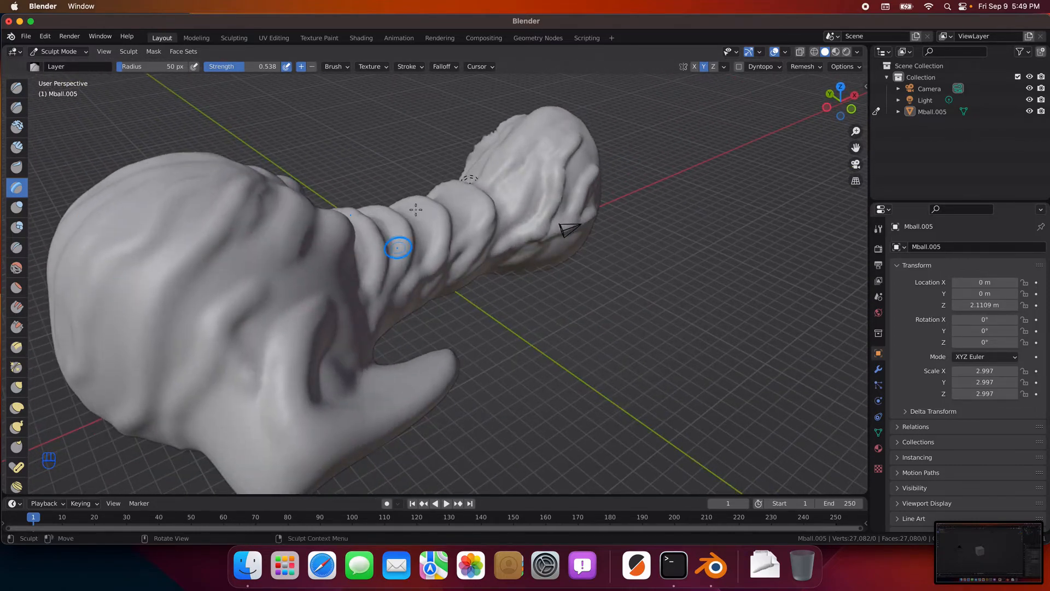
mouse_move(547, 117)
mouse_down()
mouse_move(515, 162)
mouse_move(554, 117)
mouse_up()
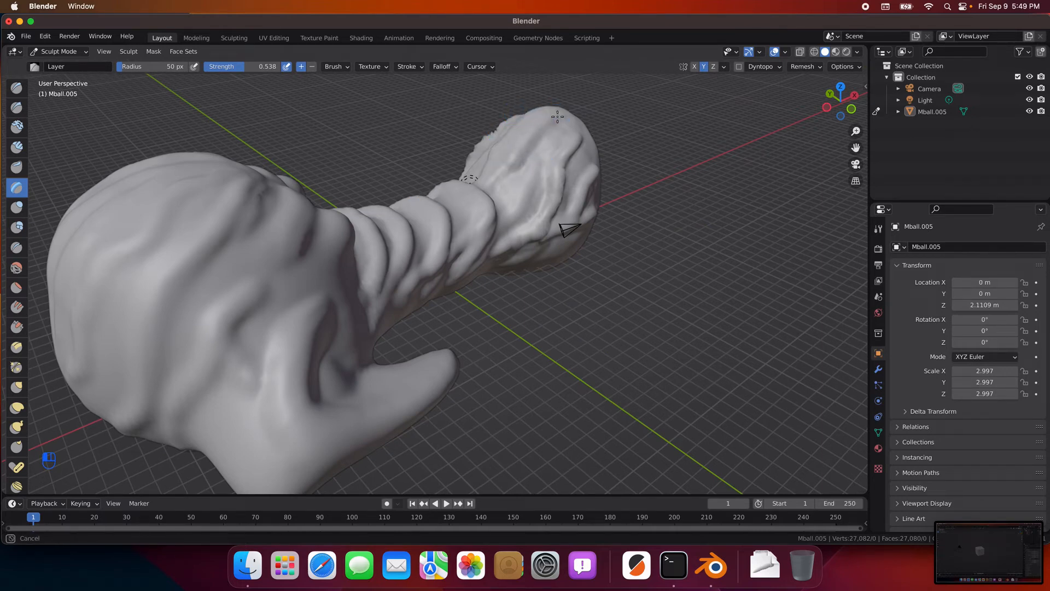
mouse_move(541, 175)
middle_down()
mouse_move(561, 384)
mouse_move(438, 342)
middle_up()
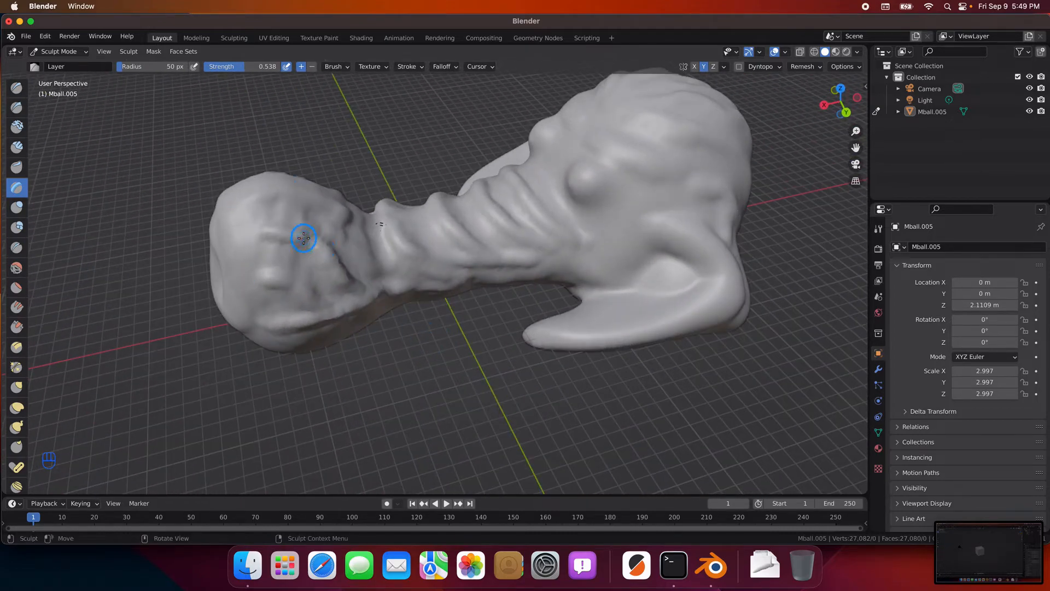
drag(345, 226, 342, 220)
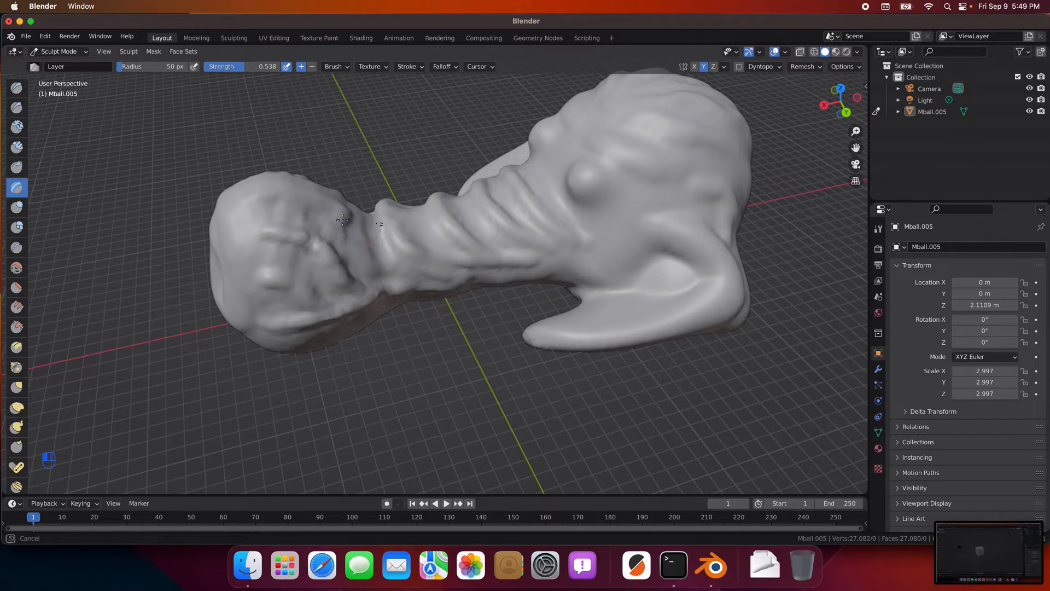
mouse_move(373, 261)
mouse_down()
mouse_move(336, 214)
mouse_move(355, 250)
mouse_up()
Step: Sculpt longer Layer brush ridges across the lower side, crown and middle of the small bulb
mouse_move(393, 289)
middle_down()
mouse_move(353, 268)
mouse_move(241, 304)
middle_up()
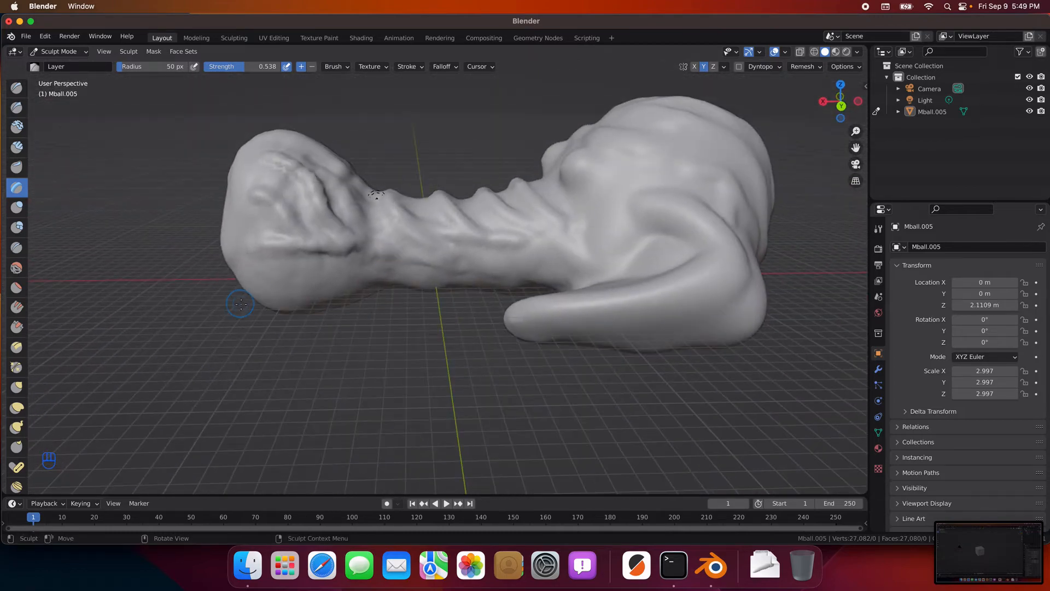
mouse_move(334, 256)
mouse_down()
mouse_move(277, 277)
mouse_move(324, 255)
mouse_move(288, 274)
mouse_move(247, 272)
mouse_move(326, 244)
mouse_move(240, 243)
mouse_move(276, 248)
mouse_move(265, 219)
mouse_move(230, 194)
mouse_move(332, 241)
mouse_move(236, 231)
mouse_up()
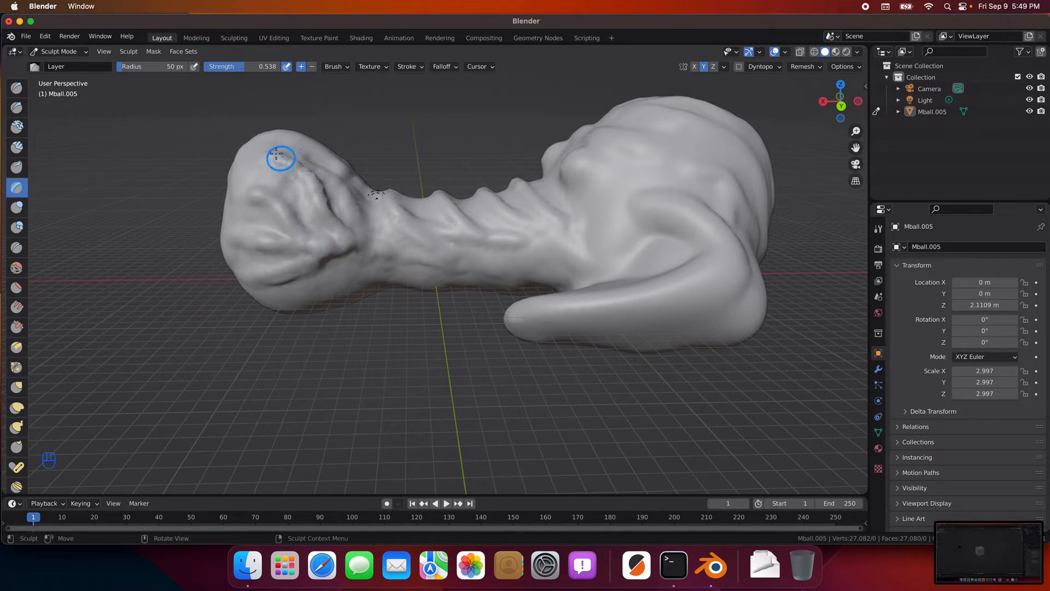
drag(276, 154, 286, 155)
drag(330, 231, 281, 259)
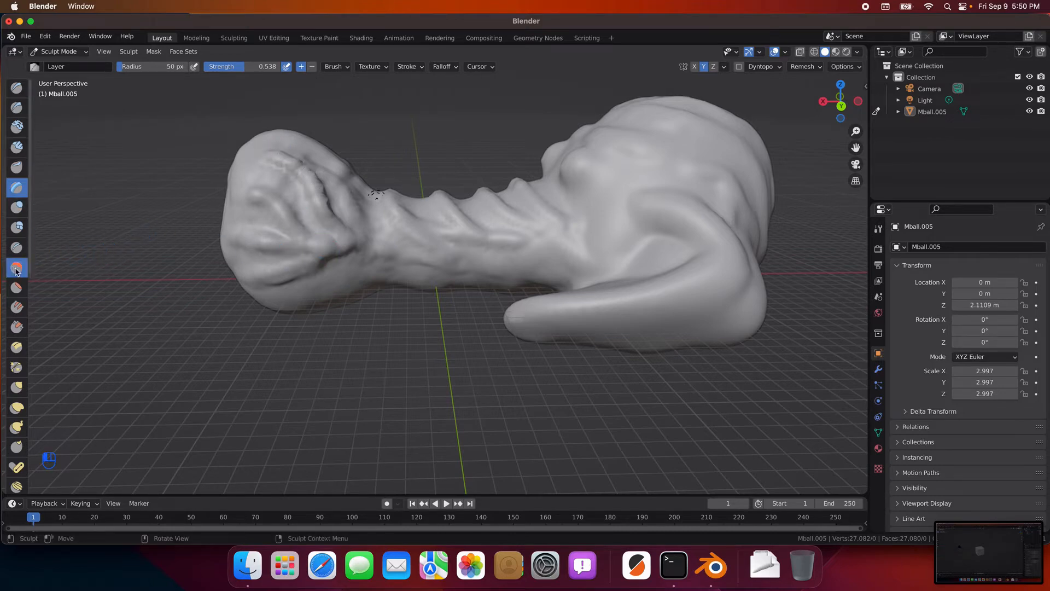
Step: Soften the ridges on the small bulb using the Smooth brush at 132 px radius and 0.183 strength
click(16, 269)
drag(122, 67, 135, 67)
mouse_move(321, 181)
mouse_down()
mouse_move(328, 206)
mouse_move(286, 169)
mouse_move(275, 218)
mouse_move(282, 265)
mouse_move(239, 263)
mouse_move(321, 183)
mouse_move(278, 162)
mouse_move(345, 211)
mouse_up()
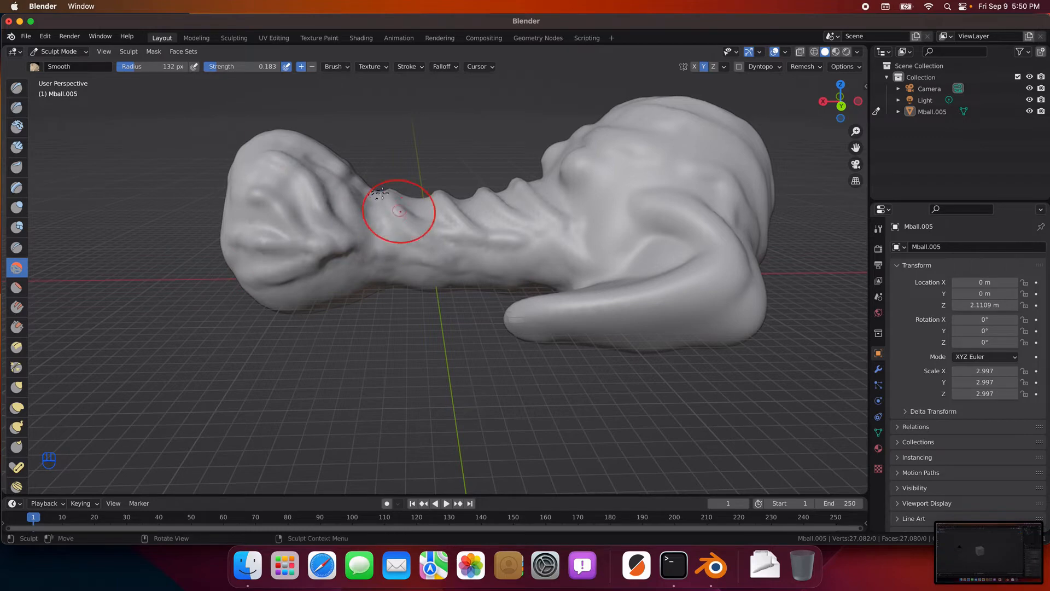
mouse_move(321, 170)
mouse_down()
mouse_move(308, 163)
mouse_move(299, 214)
mouse_up()
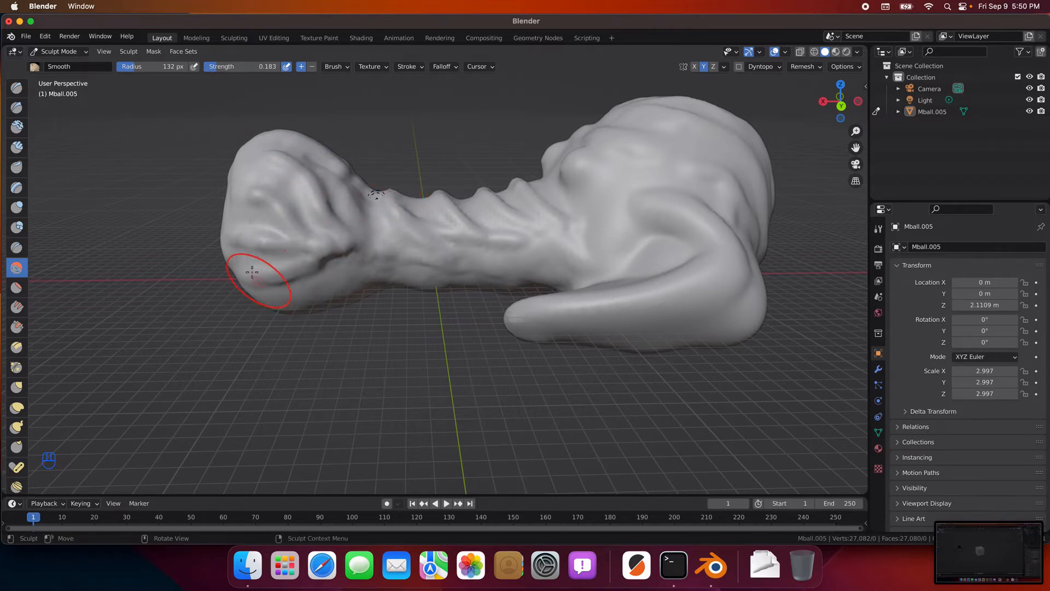
Step: Smooth the neck folds and the surrounding surface from both sides of the creature
middle_drag(317, 300, 369, 324)
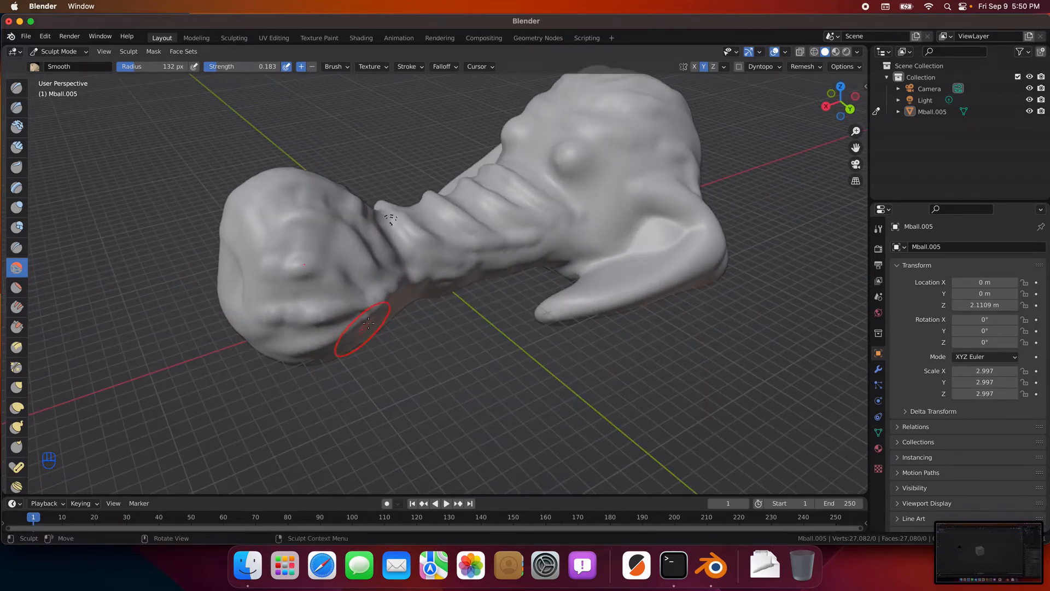
drag(474, 254, 493, 239)
drag(549, 206, 517, 192)
middle_drag(458, 264, 194, 253)
drag(534, 200, 531, 196)
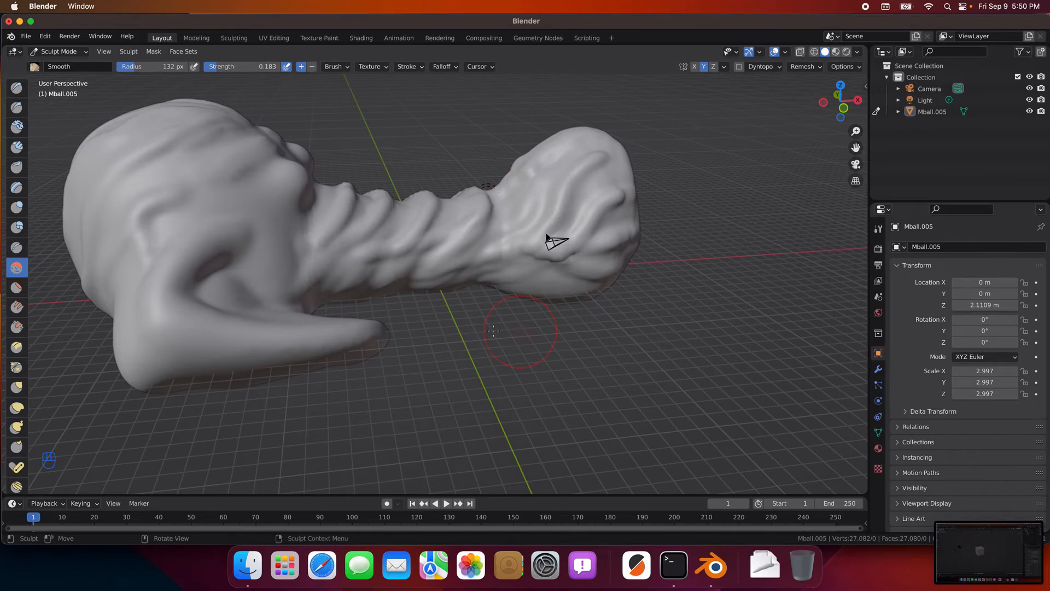
mouse_move(487, 335)
middle_down()
mouse_move(404, 344)
mouse_move(372, 257)
middle_up()
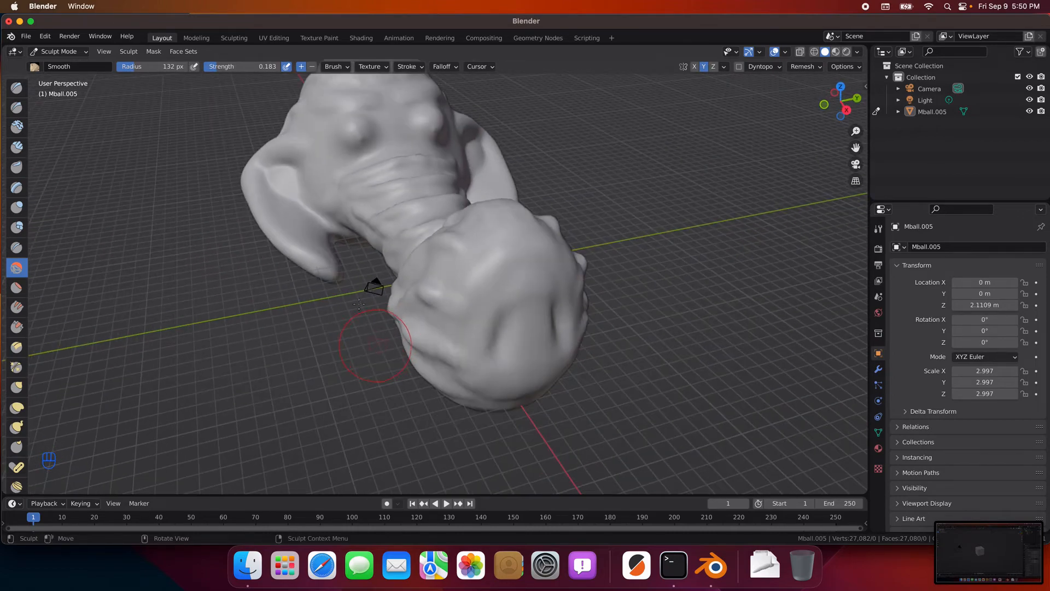
mouse_move(356, 189)
mouse_down()
mouse_move(347, 160)
mouse_move(363, 117)
mouse_move(364, 153)
mouse_move(360, 143)
mouse_up()
Step: Raise the Smooth brush strength to 0.252 and soften the round bump above the neck on the large body
scroll(372, 145, up, 4)
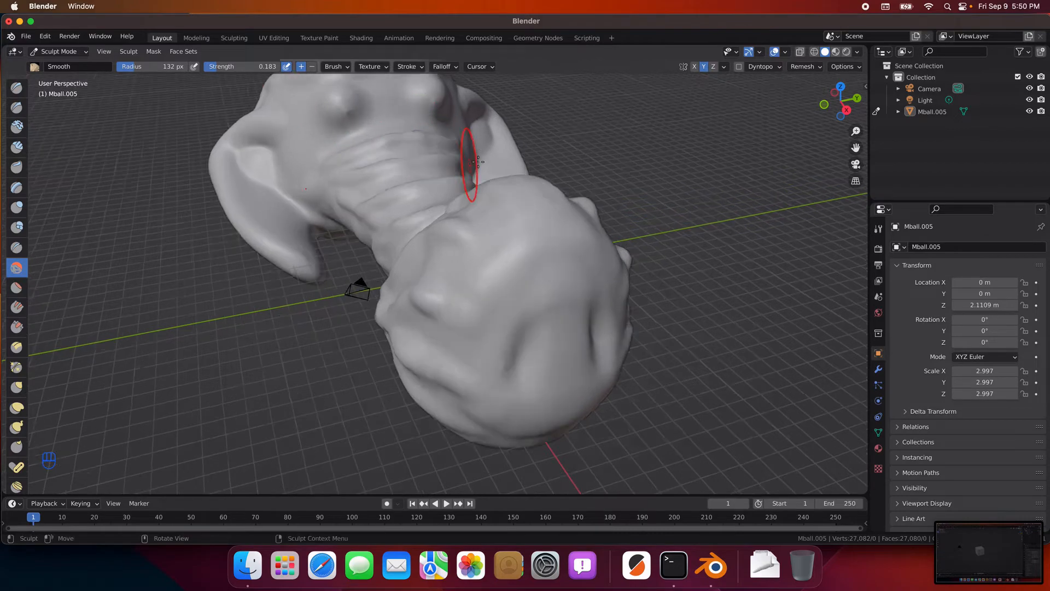
middle_drag(423, 156, 408, 153)
mouse_move(434, 146)
middle_down()
mouse_move(514, 164)
mouse_move(175, 159)
middle_up()
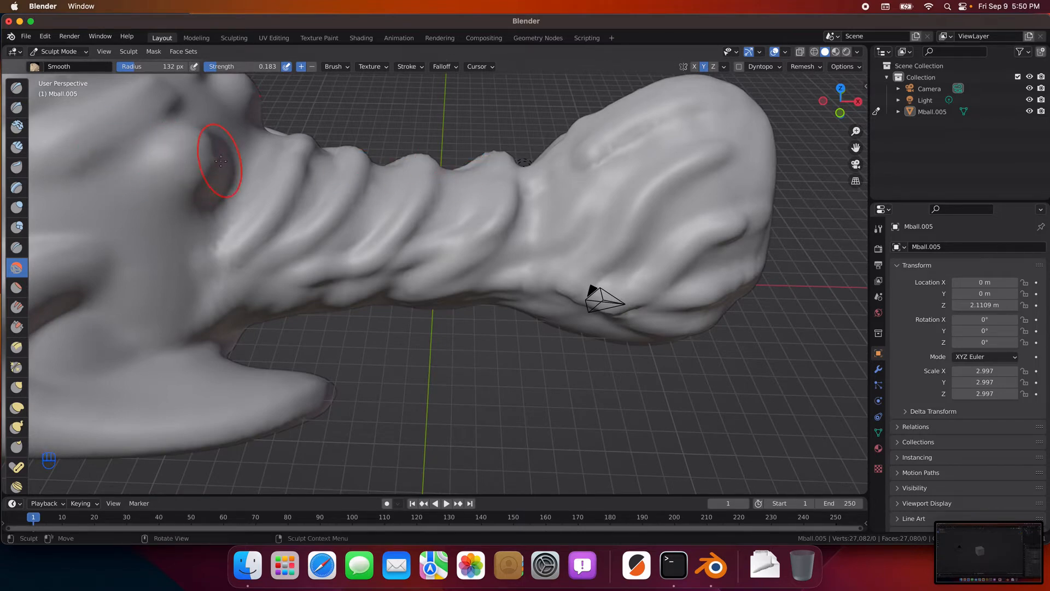
middle_drag(336, 301, 264, 276)
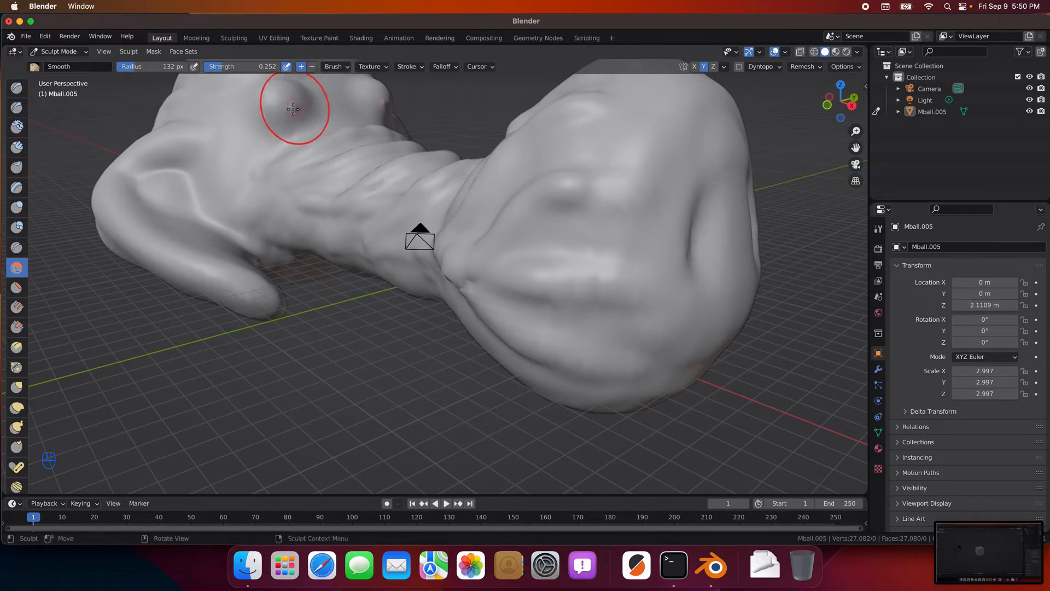
mouse_move(293, 109)
mouse_down()
mouse_move(276, 115)
mouse_move(293, 110)
mouse_up()
Step: Examine the creature's mesh density in wireframe shading from several angles, and return to solid shading
mouse_move(276, 216)
middle_down()
mouse_move(428, 202)
mouse_move(396, 237)
mouse_move(322, 244)
mouse_move(223, 201)
middle_up()
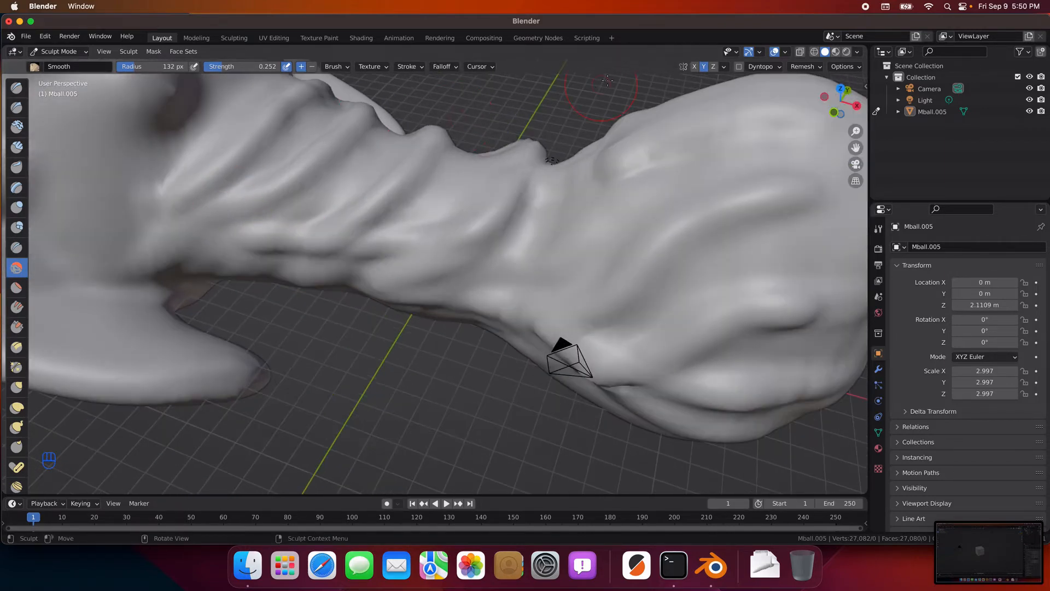
click(815, 51)
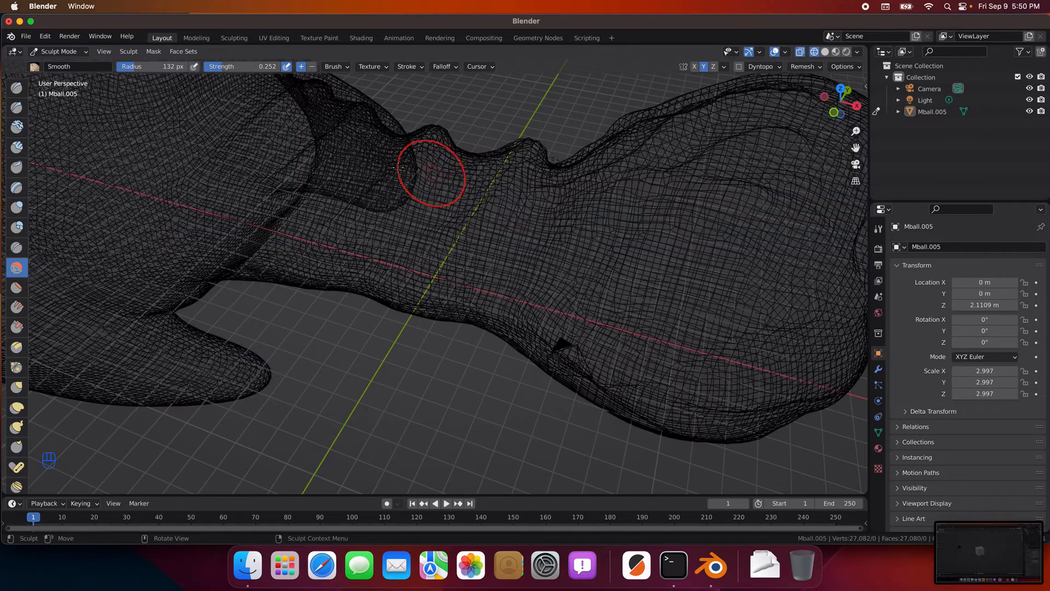
mouse_move(433, 169)
middle_down()
mouse_move(361, 165)
mouse_move(340, 145)
middle_up()
scroll(356, 159, down, 3)
scroll(340, 146, up, 3)
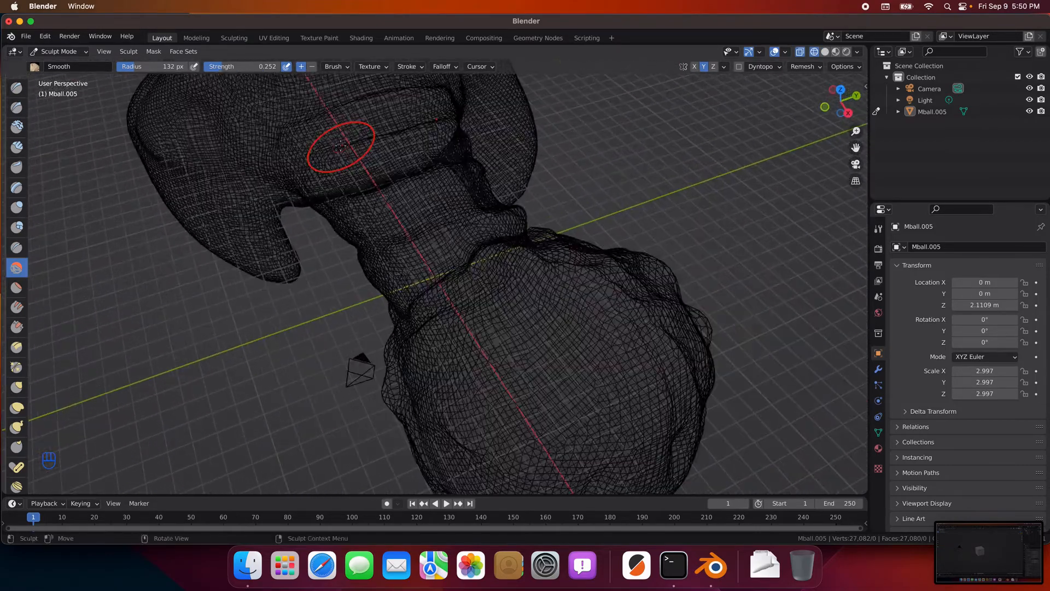
scroll(340, 145, down, 3)
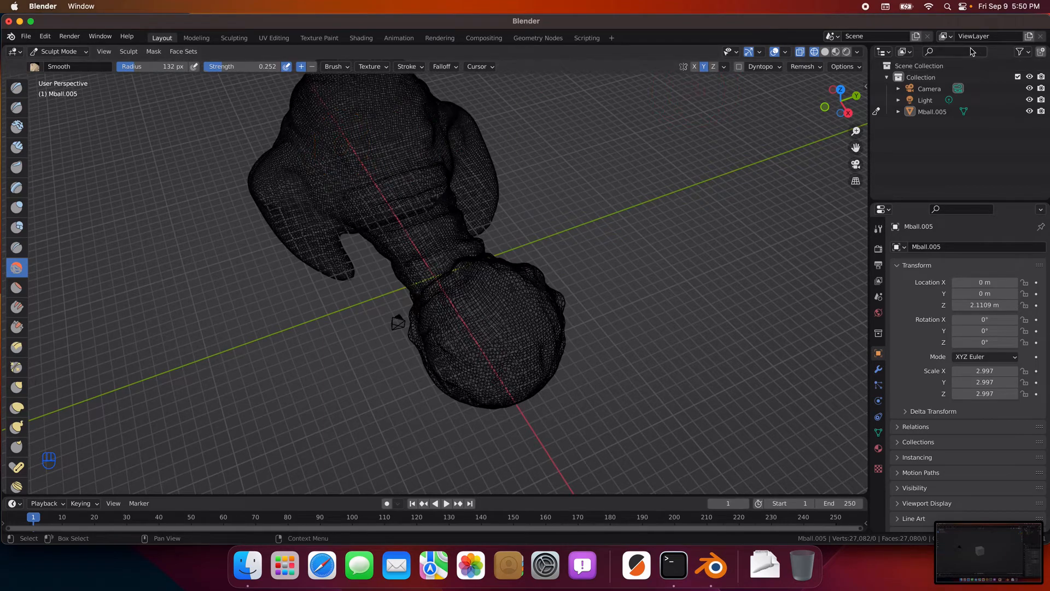
click(826, 52)
middle_drag(646, 158, 795, 113)
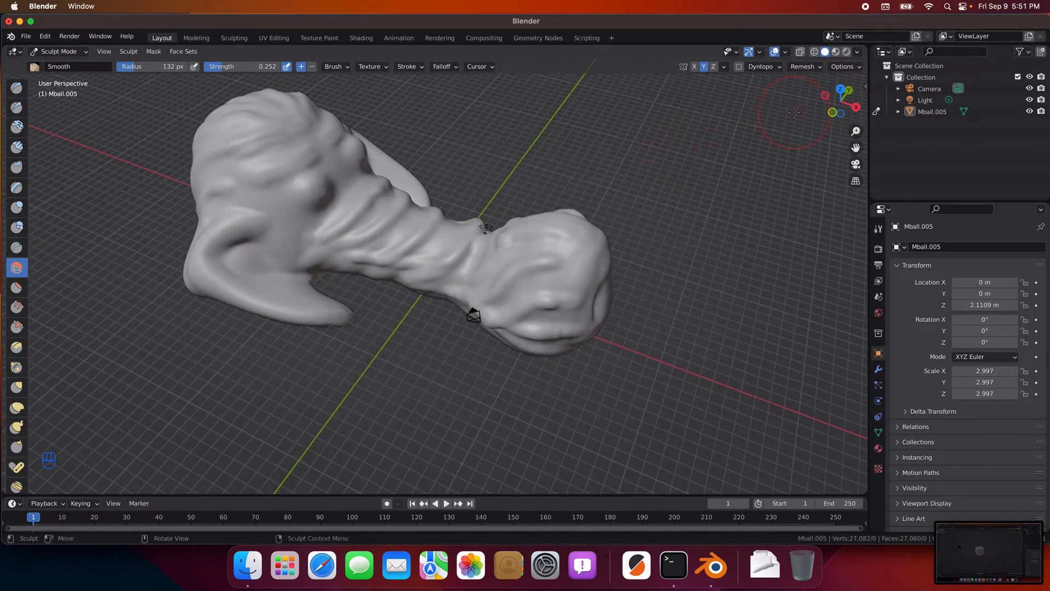
Step: Remesh the Mball.005 sculpt to rebuild its topology
click(803, 68)
click(804, 166)
mouse_move(682, 259)
middle_down()
mouse_move(254, 324)
mouse_move(430, 343)
mouse_move(487, 333)
mouse_move(395, 335)
mouse_move(358, 321)
mouse_move(461, 352)
middle_up()
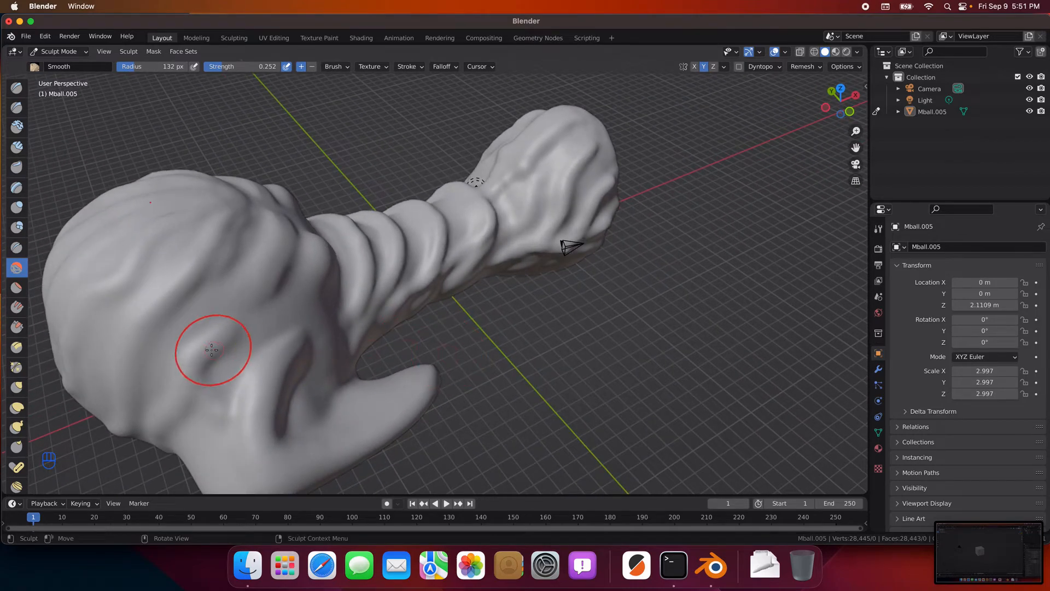
Step: Inflate the crown of the small bulb into a rounded bump using the Inflate/Deflate brush at 0.682 strength
click(17, 208)
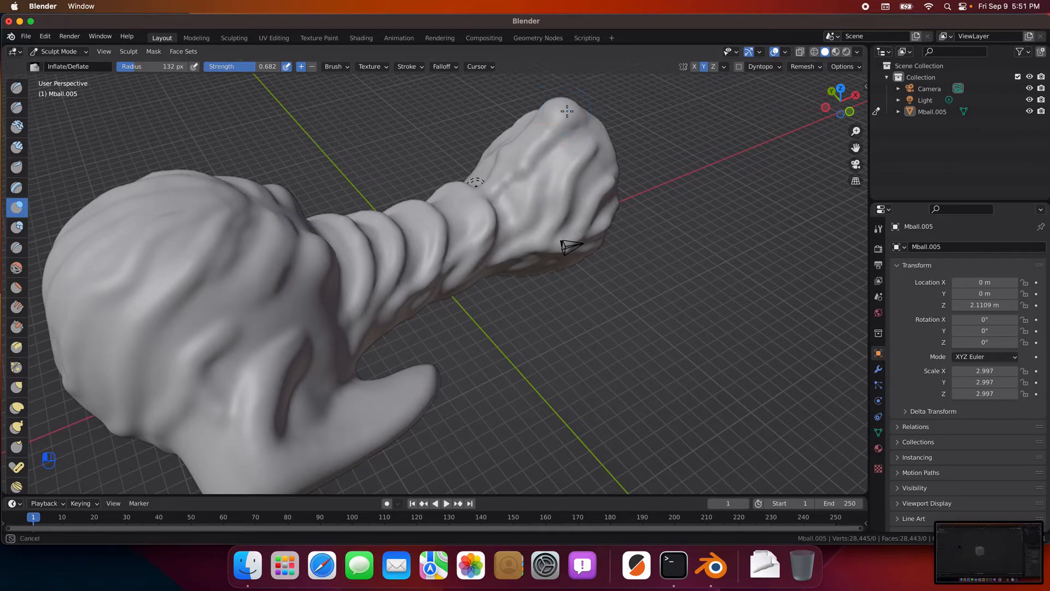
middle_drag(629, 165, 630, 176)
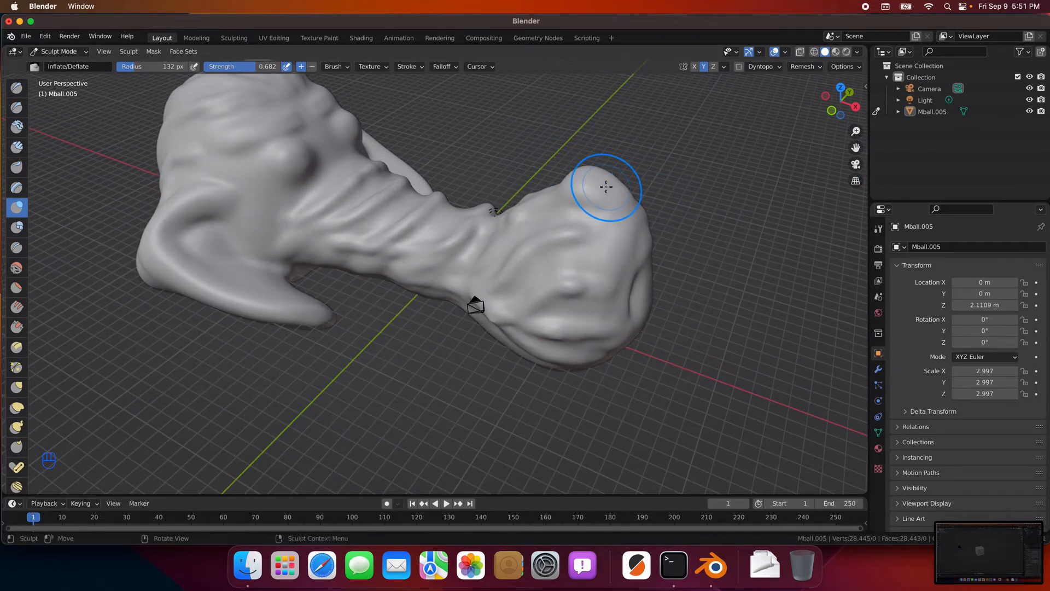
mouse_move(609, 198)
middle_down()
mouse_move(518, 230)
mouse_move(479, 225)
mouse_move(538, 210)
mouse_move(493, 244)
mouse_move(495, 262)
mouse_move(596, 272)
mouse_move(775, 238)
mouse_move(453, 234)
mouse_move(595, 216)
mouse_move(435, 229)
mouse_move(501, 231)
mouse_move(449, 240)
mouse_move(517, 214)
middle_up()
Step: Try to cut off the creature's underside along the red X axis line with Box Trim in Difference mode from the front view
scroll(516, 223, down, 3)
scroll(504, 235, up, 6)
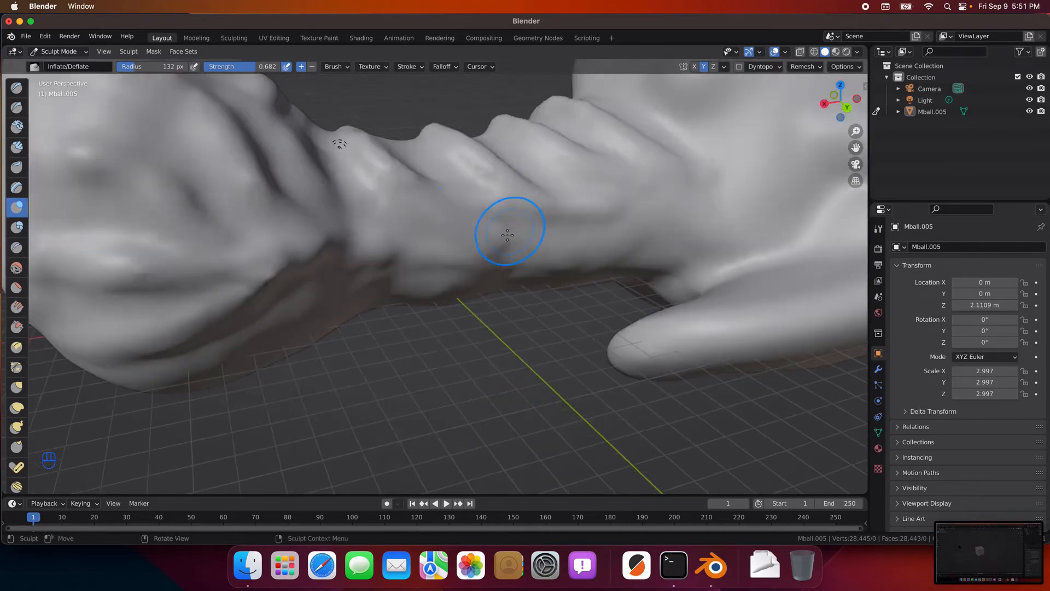
scroll(508, 235, down, 8)
middle_drag(487, 258, 480, 259)
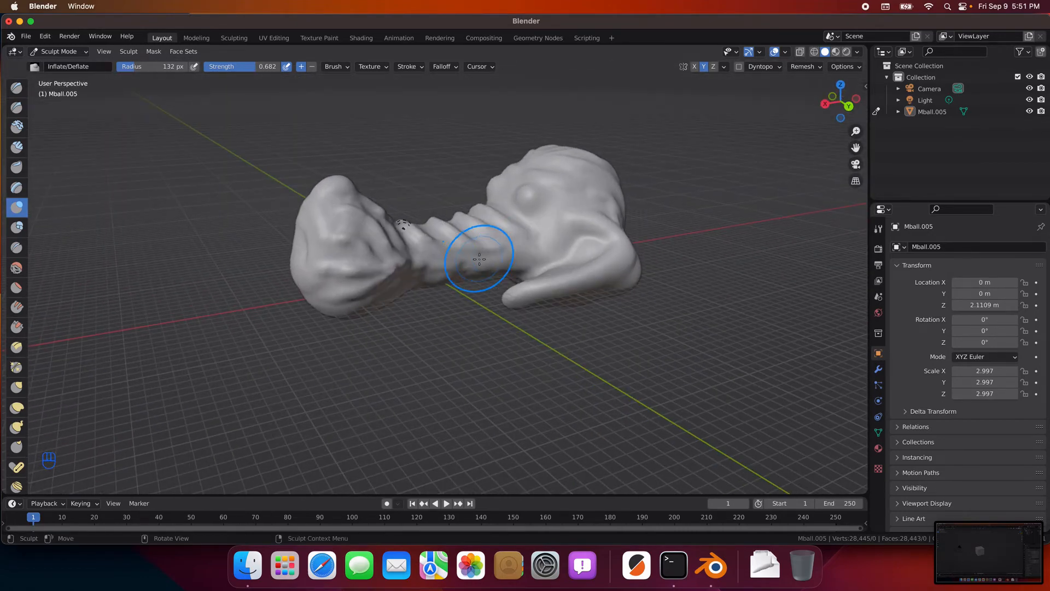
middle_drag(291, 374, 480, 348)
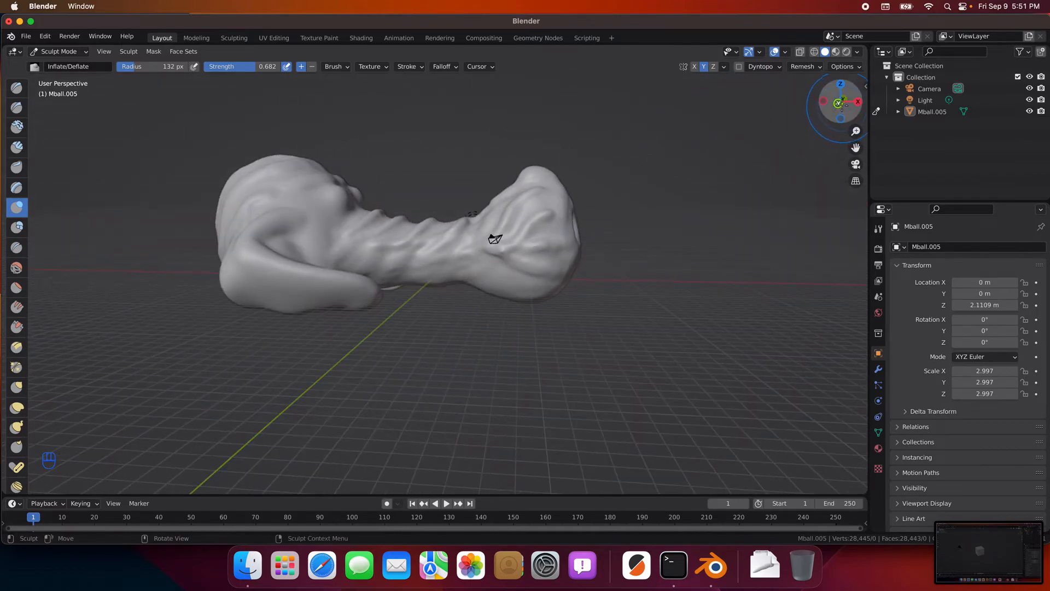
click(838, 104)
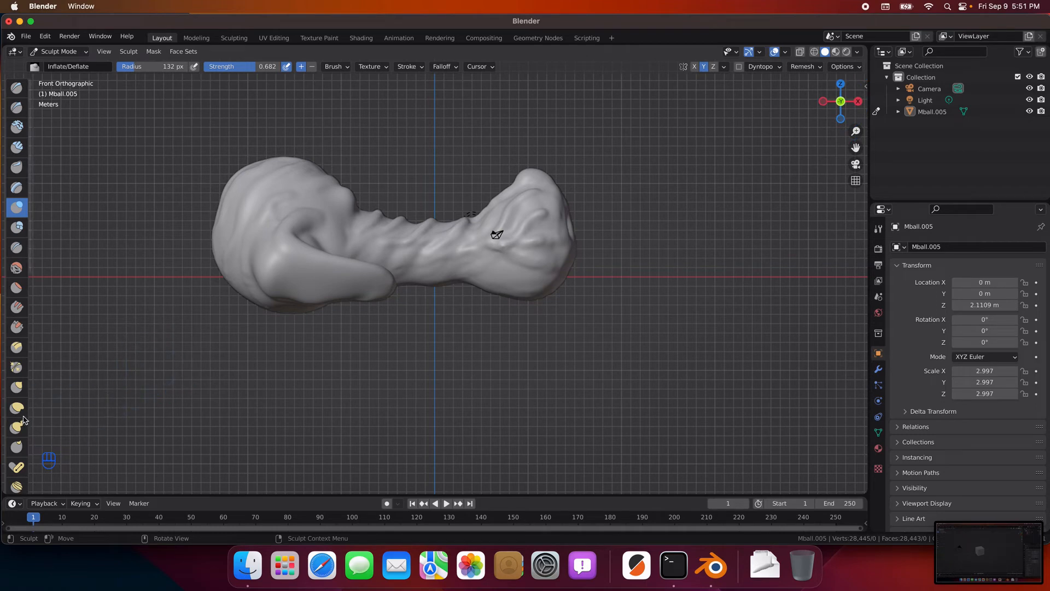
scroll(22, 421, down, 8)
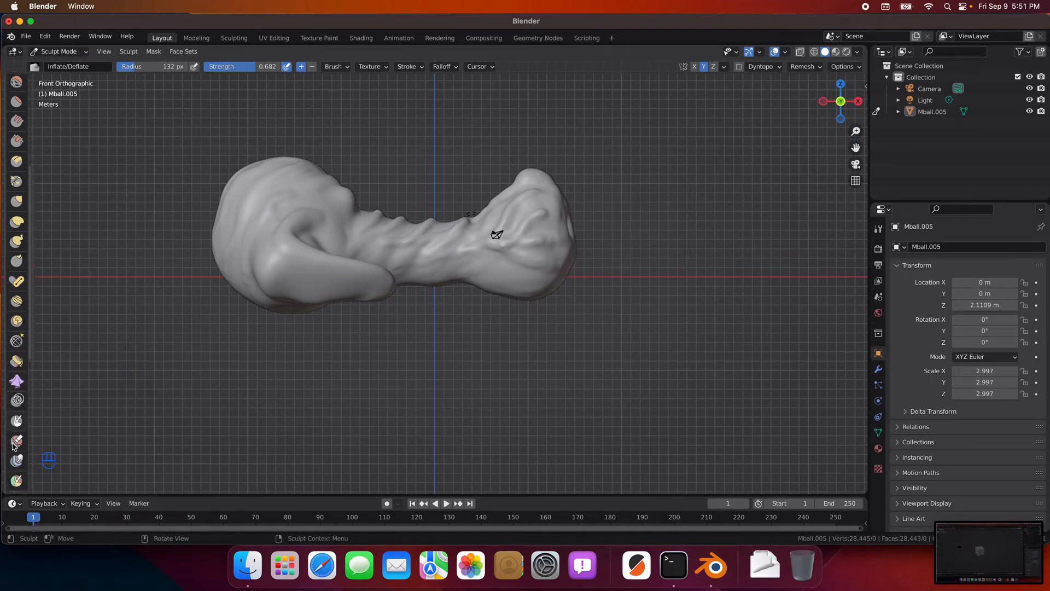
scroll(17, 446, down, 3)
scroll(29, 456, down, 1)
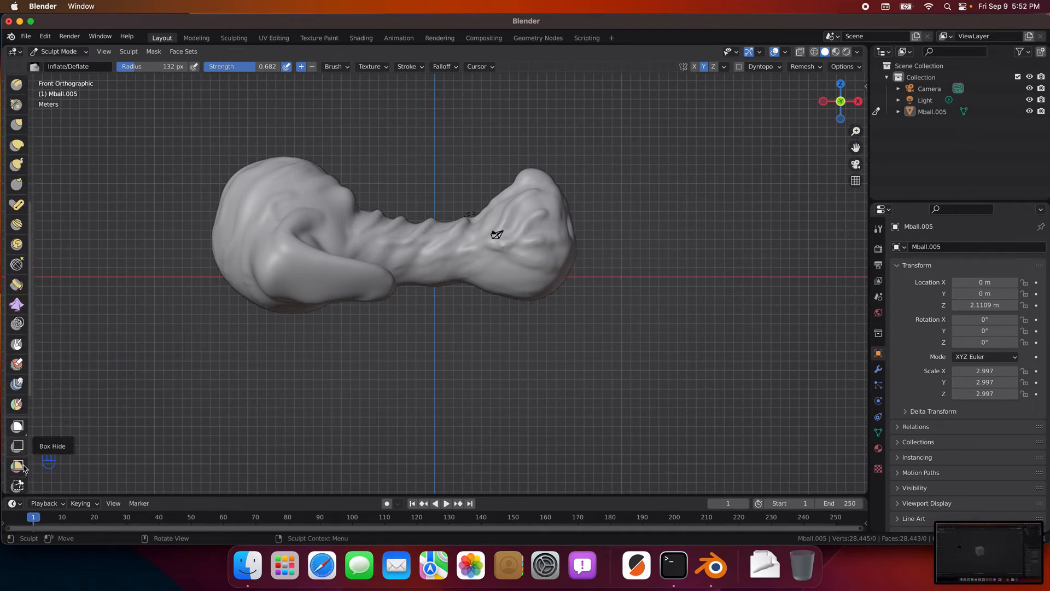
scroll(24, 468, down, 1)
click(17, 464)
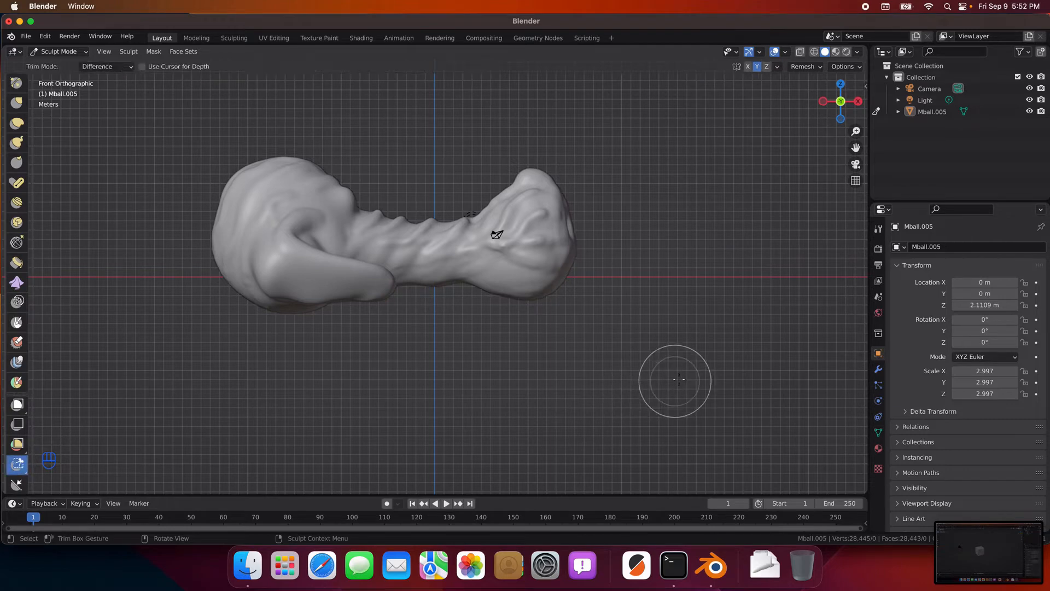
drag(681, 369, 156, 280)
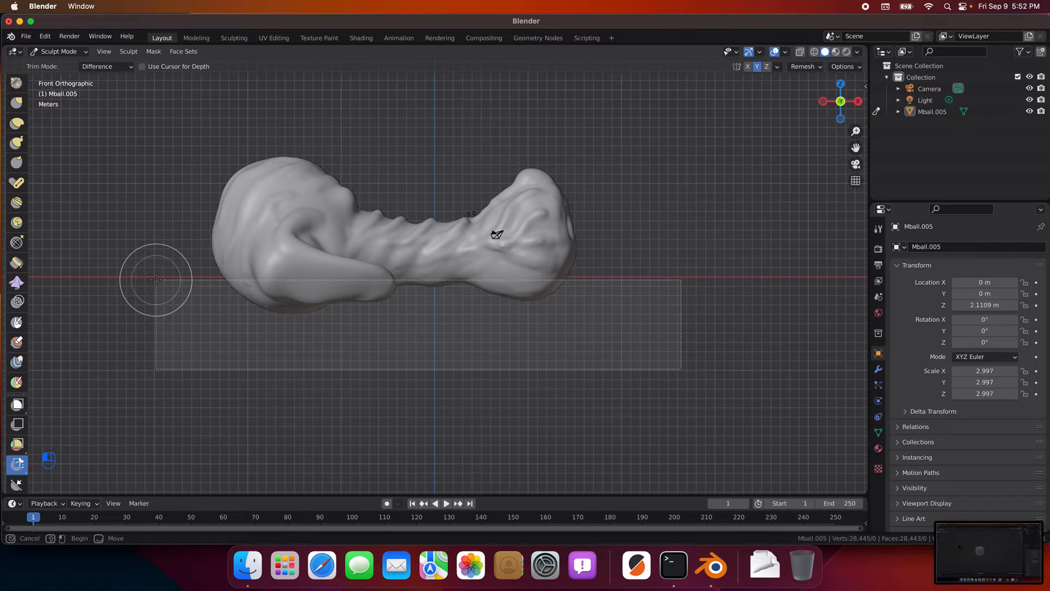
drag(156, 279, 155, 276)
Step: Pull the underside of the neck downward between the side flap and the small bulb using the Elastic Deform brush at 0.500 strength
middle_drag(359, 392, 404, 394)
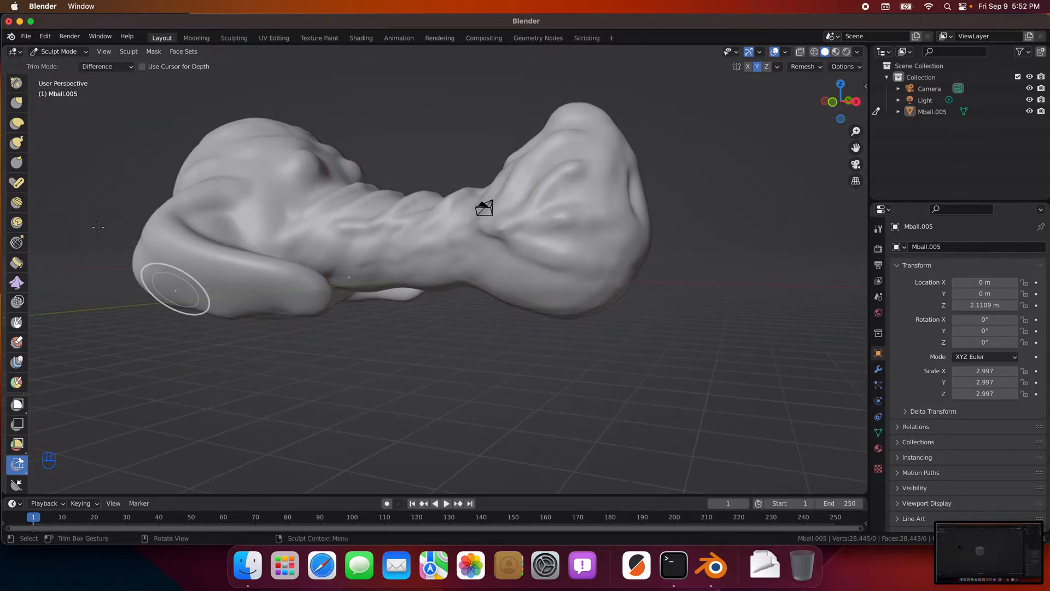
click(19, 103)
click(17, 122)
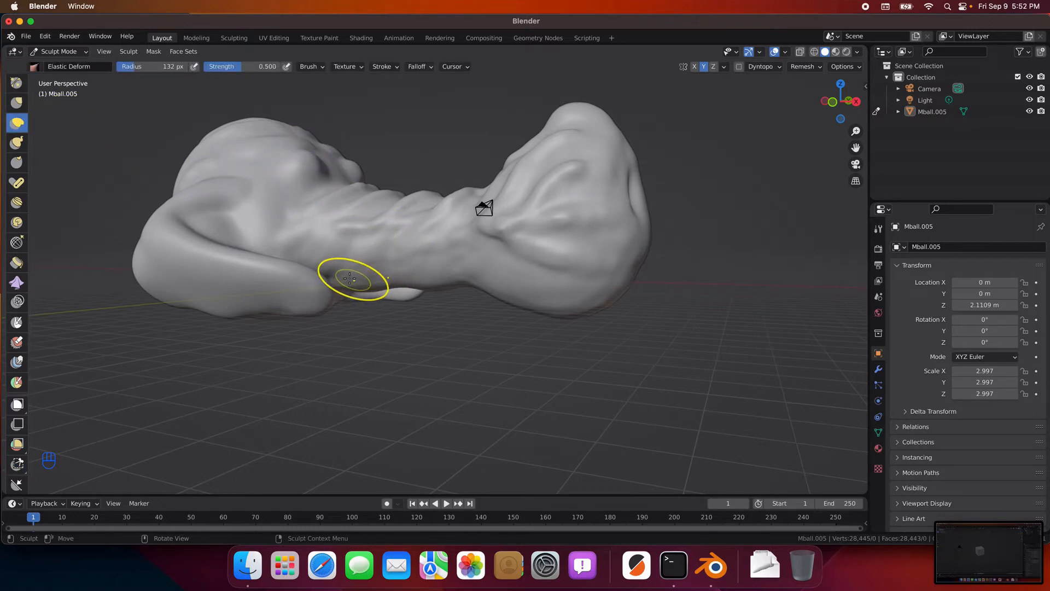
mouse_move(352, 281)
mouse_down()
mouse_move(346, 298)
mouse_move(401, 294)
mouse_up()
mouse_move(460, 280)
mouse_down()
mouse_move(473, 320)
mouse_move(469, 304)
mouse_move(411, 295)
mouse_up()
mouse_move(388, 283)
mouse_down()
mouse_move(384, 294)
mouse_move(330, 287)
mouse_up()
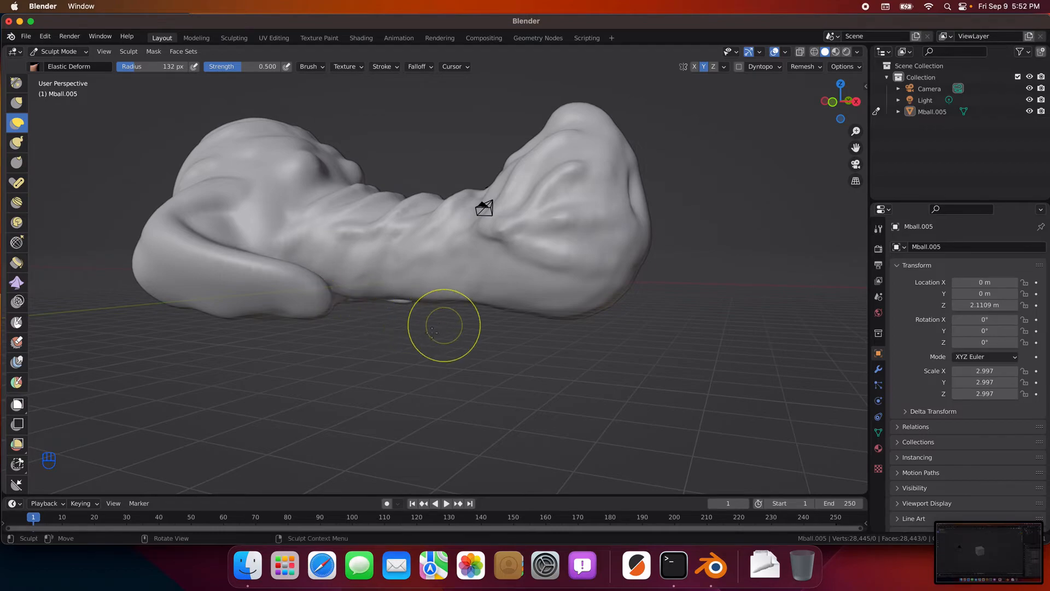
Step: Thicken the upper arm of the ear-like side flap on the large body using the Inflate/Deflate brush at 0.682 strength
mouse_move(433, 331)
middle_down()
mouse_move(399, 290)
mouse_move(377, 306)
middle_up()
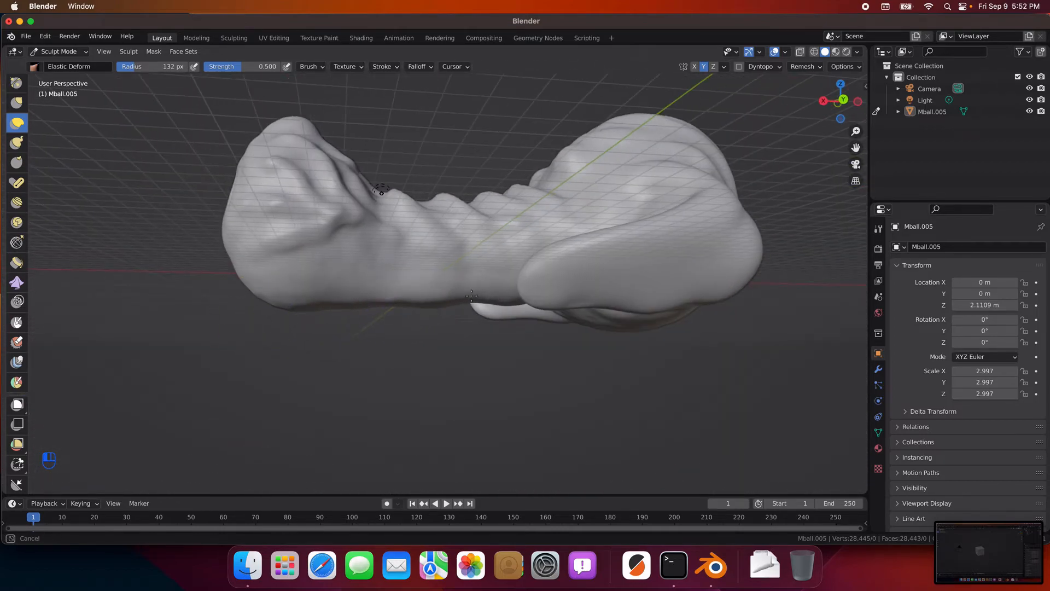
middle_drag(501, 307, 552, 316)
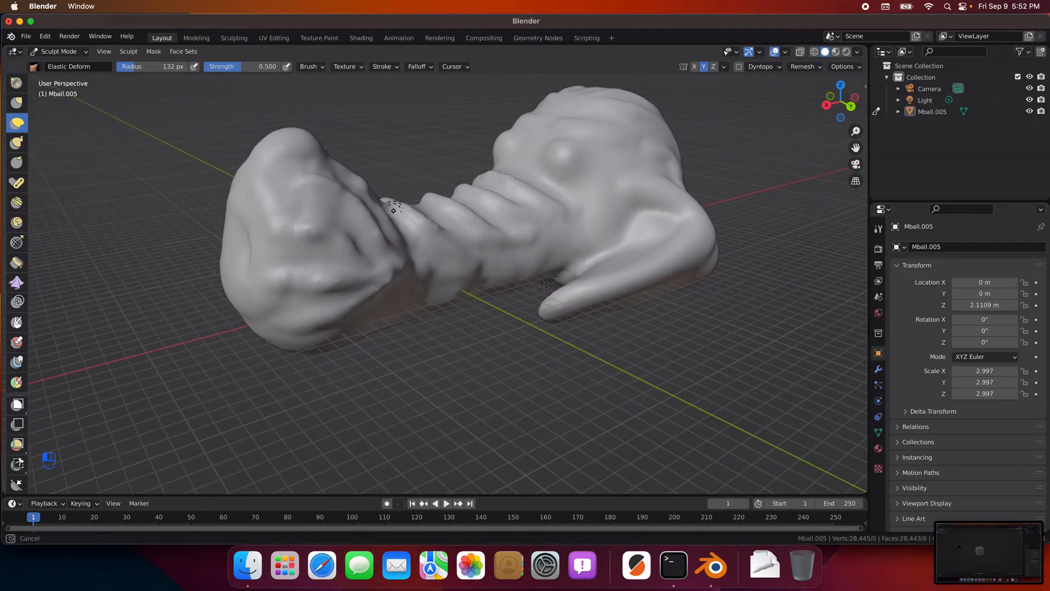
middle_drag(393, 208, 541, 237)
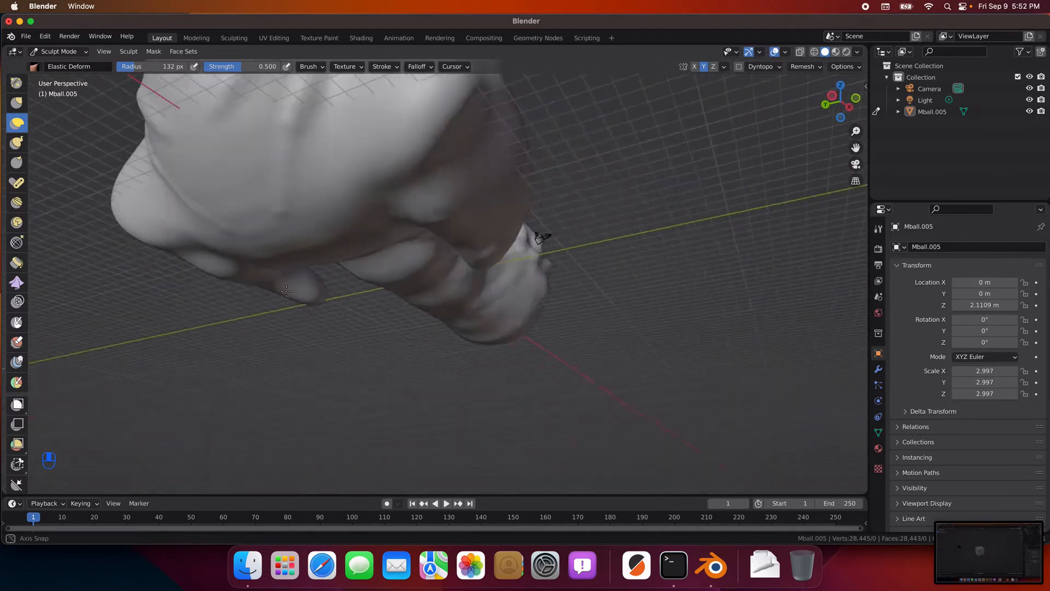
mouse_move(287, 291)
middle_down()
mouse_move(251, 333)
mouse_move(364, 310)
mouse_move(644, 298)
mouse_move(309, 308)
mouse_move(260, 325)
middle_up()
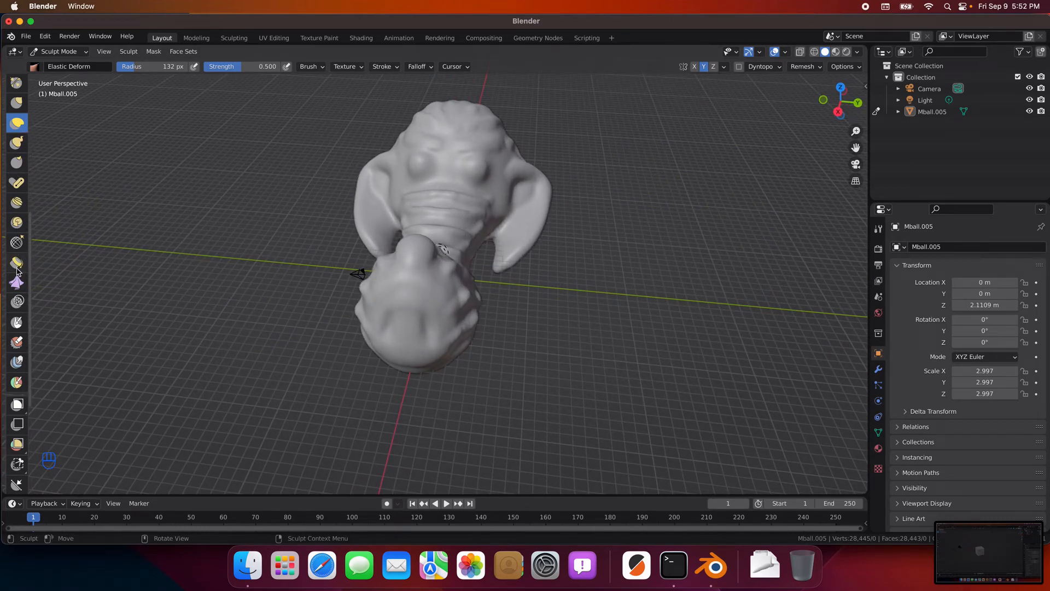
scroll(16, 165, up, 6)
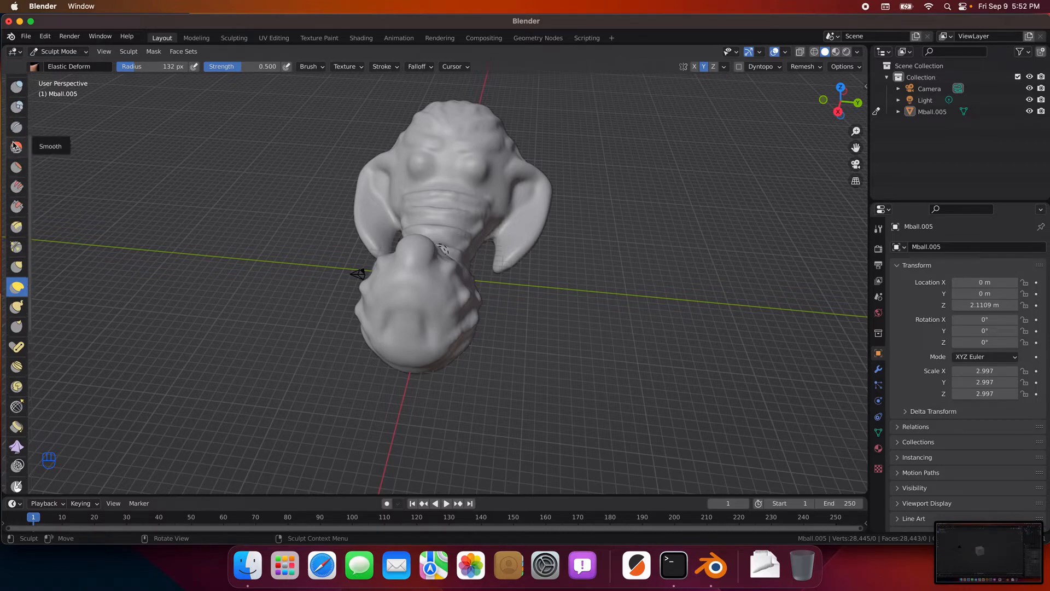
scroll(15, 144, up, 1)
click(16, 114)
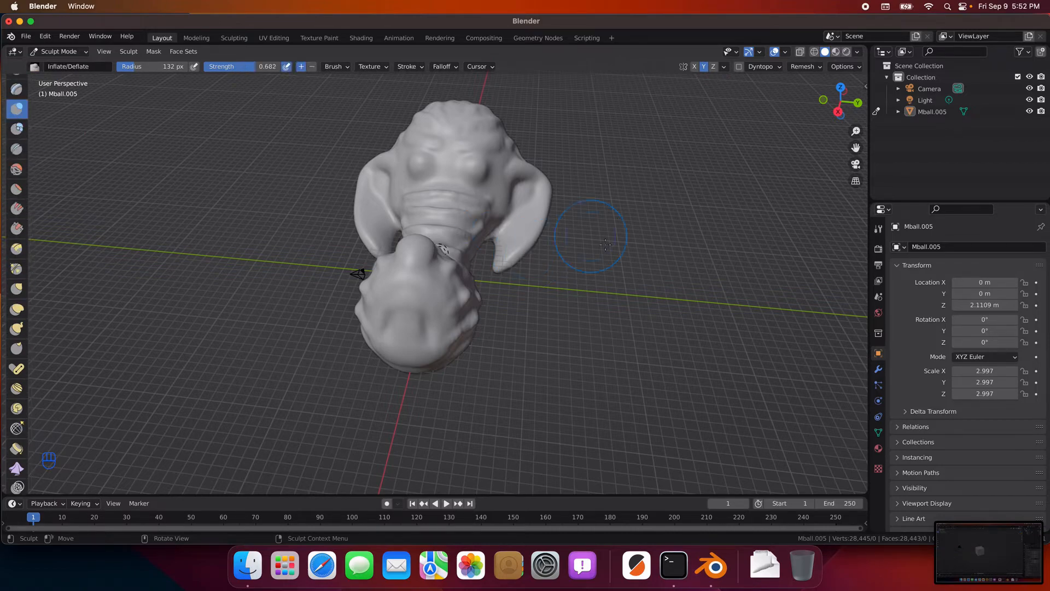
middle_drag(606, 245, 582, 211)
mouse_move(585, 212)
mouse_down()
mouse_move(574, 204)
mouse_move(593, 211)
mouse_move(583, 218)
mouse_move(598, 242)
mouse_move(579, 207)
mouse_move(616, 245)
mouse_up()
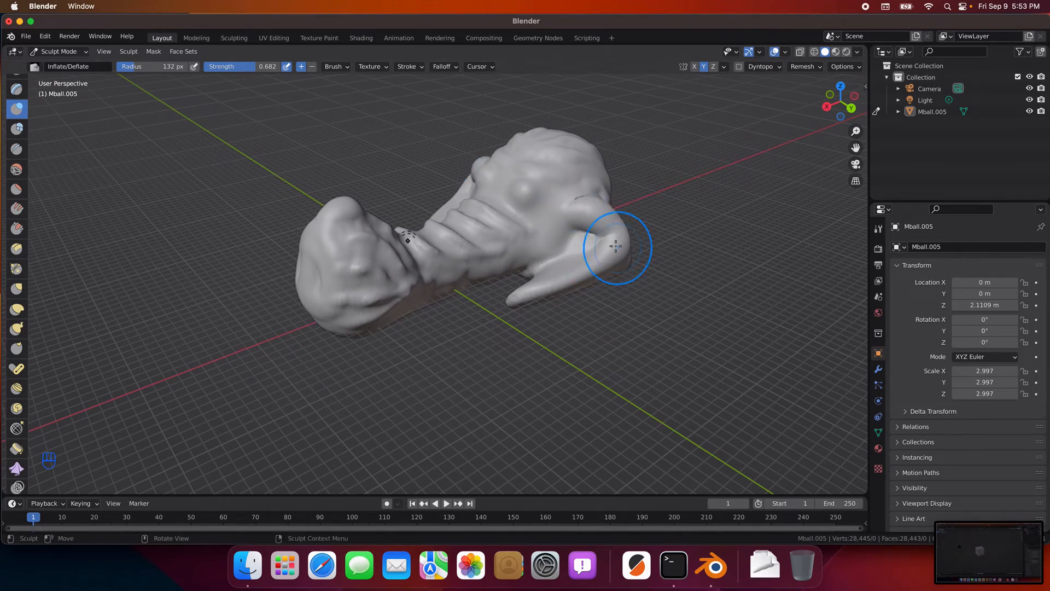
mouse_move(594, 209)
mouse_down()
mouse_move(617, 238)
mouse_move(589, 270)
mouse_up()
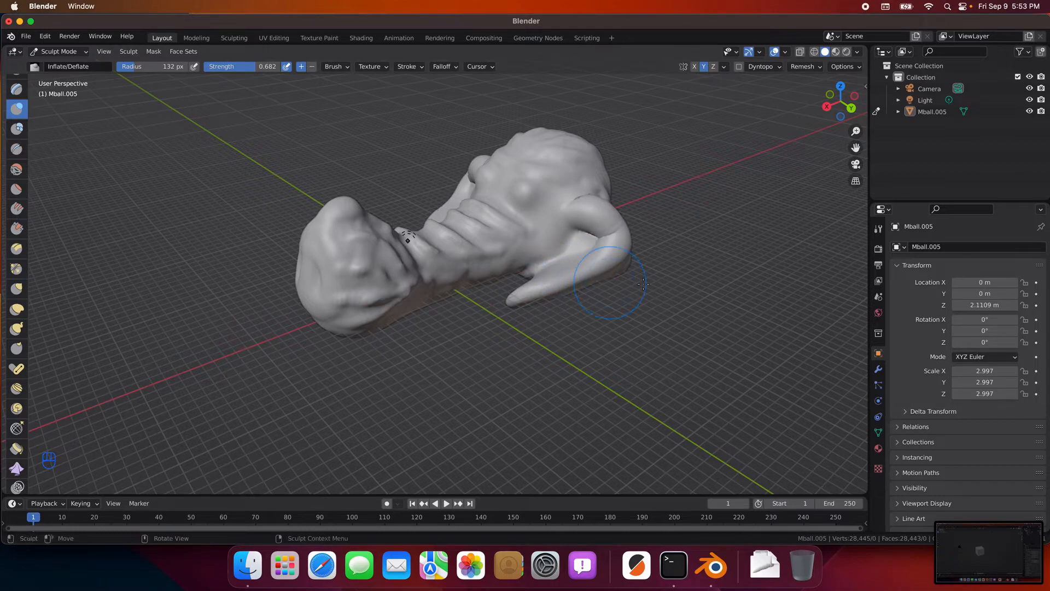
middle_drag(644, 282, 537, 293)
mouse_move(536, 293)
mouse_down()
mouse_move(522, 276)
mouse_move(537, 308)
mouse_up()
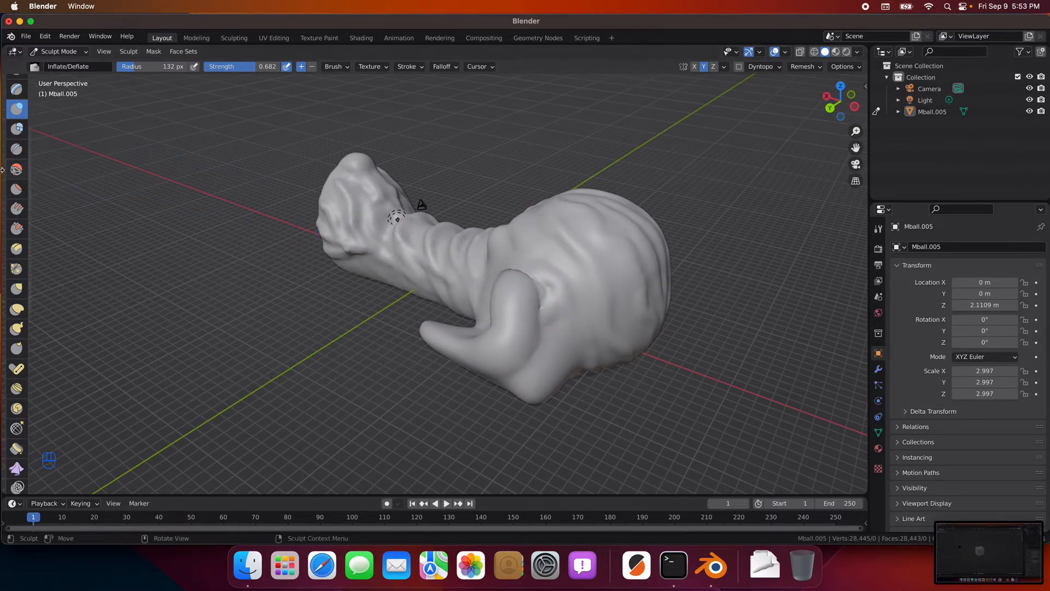
Step: Soften the thickened side flap and its junction with the large body using the Smooth brush at 0.252 strength
click(16, 169)
drag(541, 328, 516, 277)
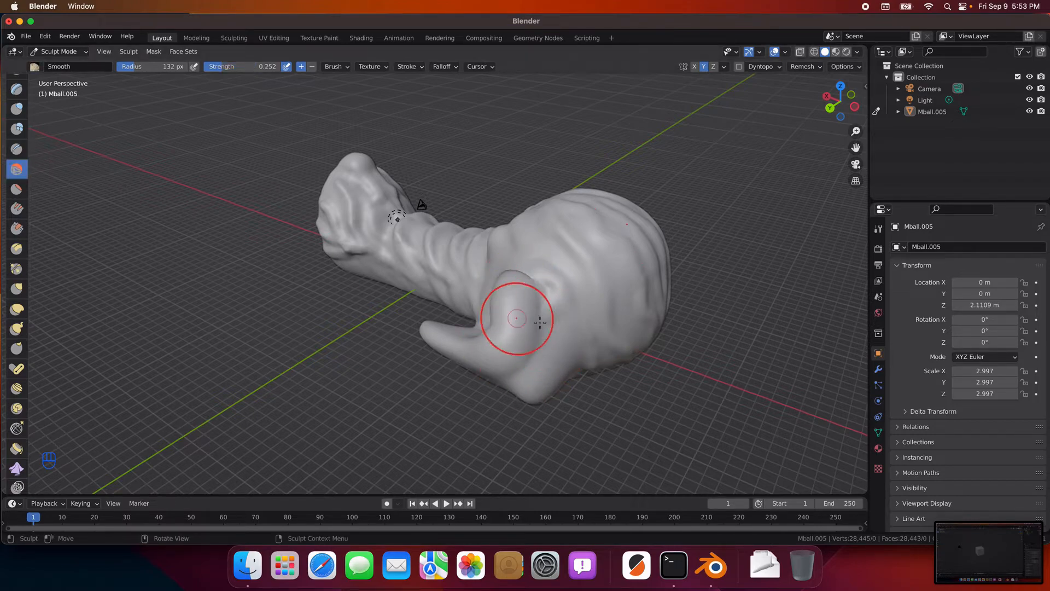
middle_drag(511, 316, 605, 241)
mouse_move(599, 226)
mouse_down()
mouse_move(570, 248)
mouse_move(591, 277)
mouse_up()
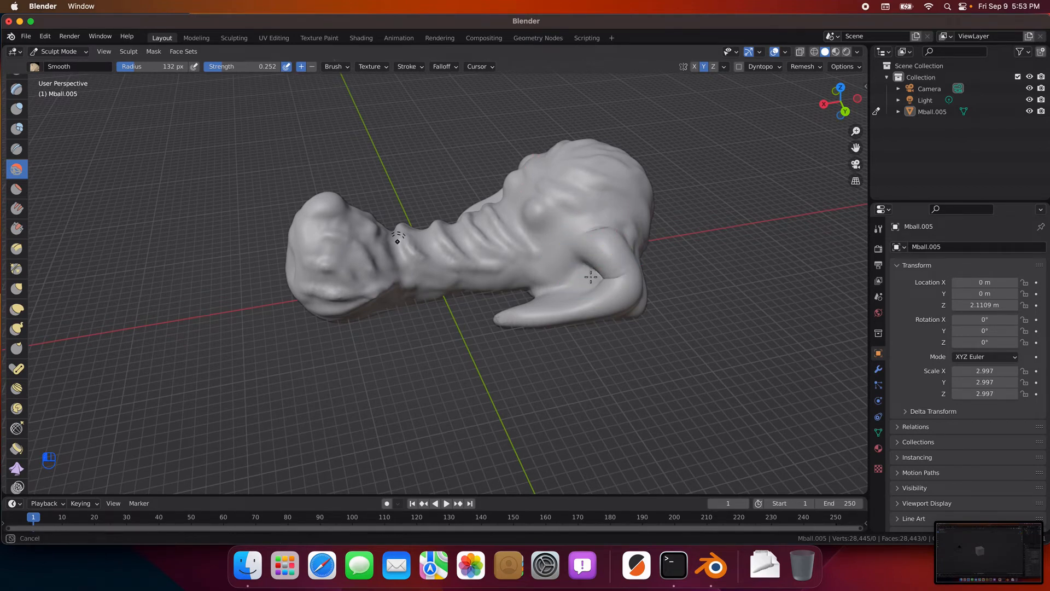
Step: Remesh the sculpt with a 0.1 m voxel size, keeping Fix Poles and Preserve Volume enabled
click(804, 66)
click(811, 165)
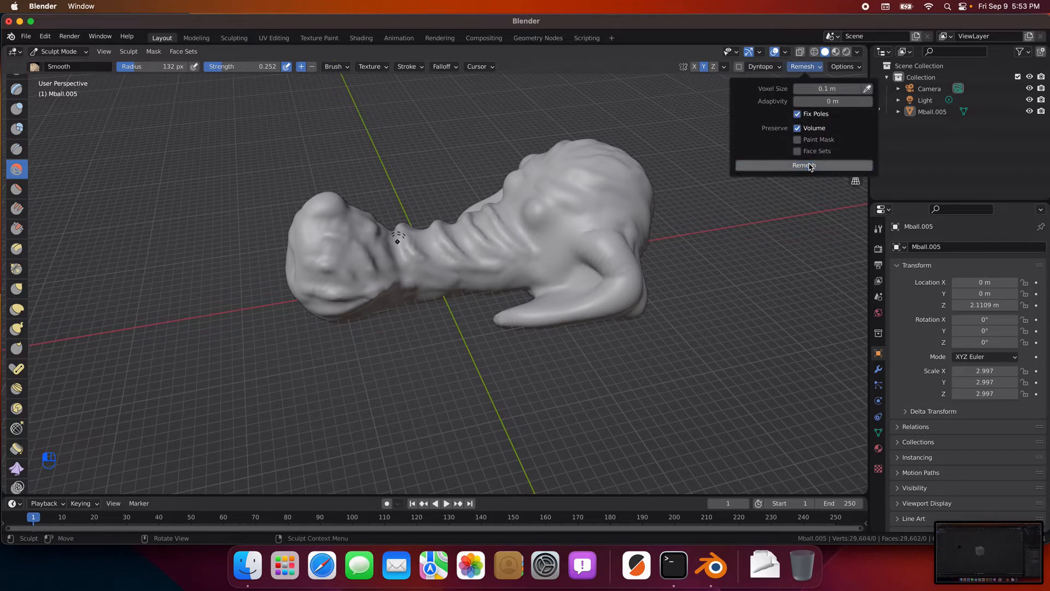
click(810, 166)
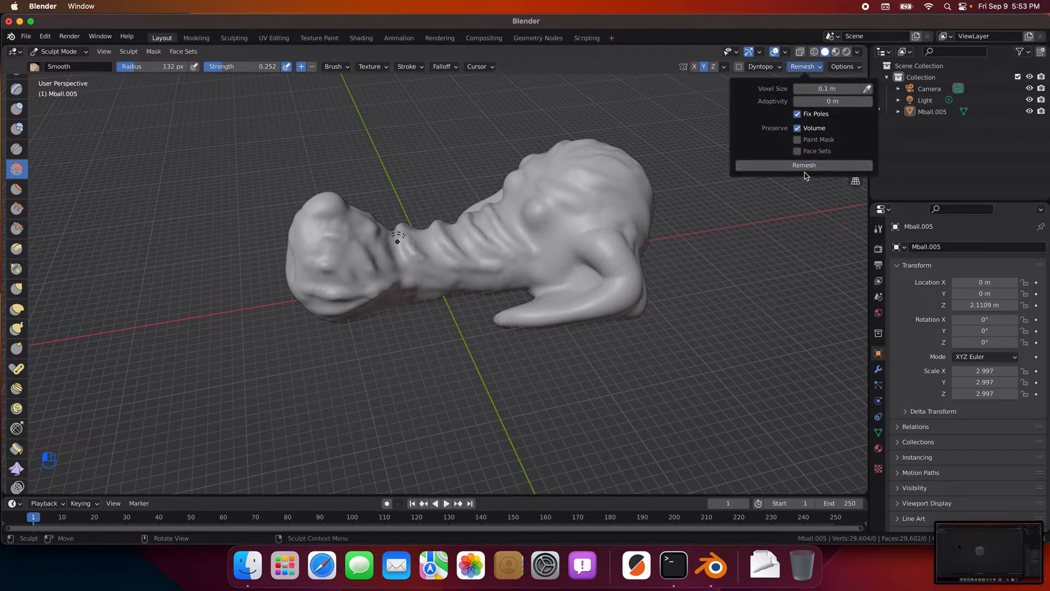
Step: Smooth the upper arm and inner fold of the remeshed side flap at 0.252 strength
middle_drag(694, 305, 723, 334)
mouse_move(609, 218)
mouse_down()
mouse_move(611, 228)
mouse_move(593, 228)
mouse_move(618, 226)
mouse_move(604, 220)
mouse_up()
mouse_move(604, 220)
mouse_down()
mouse_move(617, 244)
mouse_move(607, 260)
mouse_up()
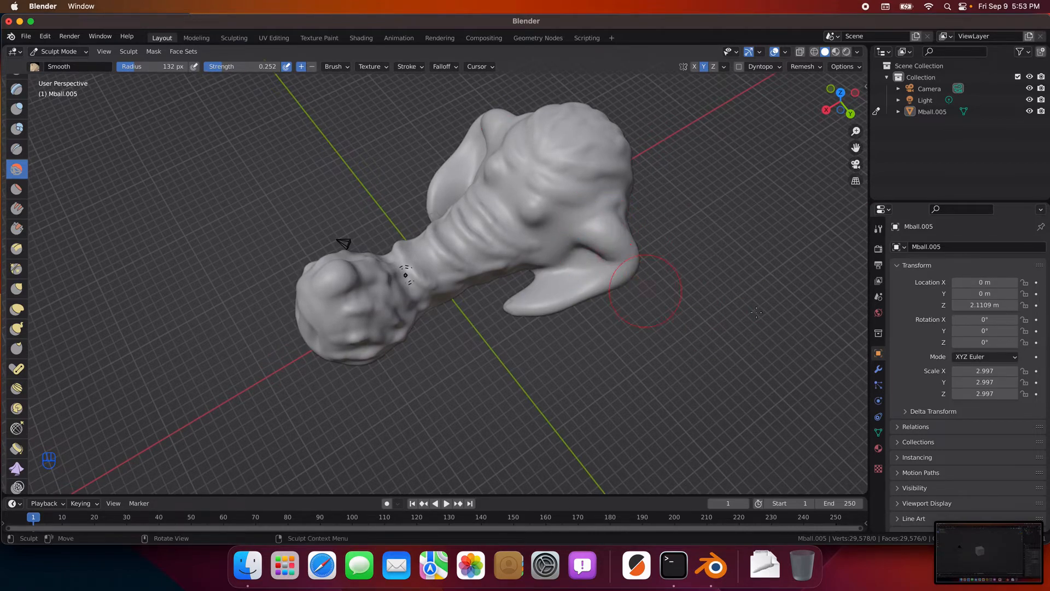
mouse_move(607, 261)
middle_down()
mouse_move(726, 255)
mouse_move(695, 254)
middle_up()
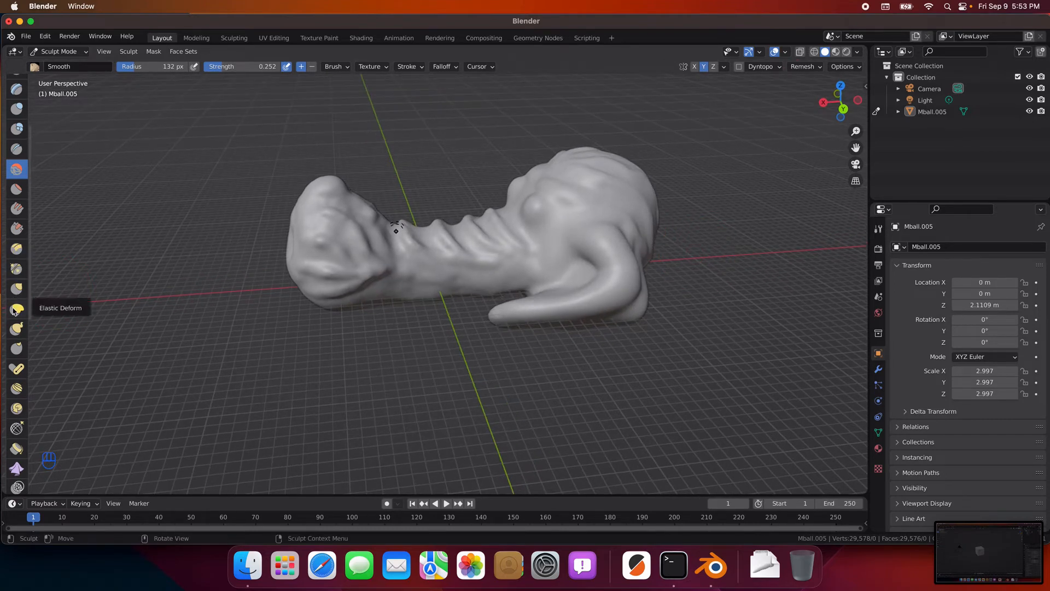
Step: Pull the upper arm of the side flap up toward the body using the Grab brush at 0.603 strength
click(16, 289)
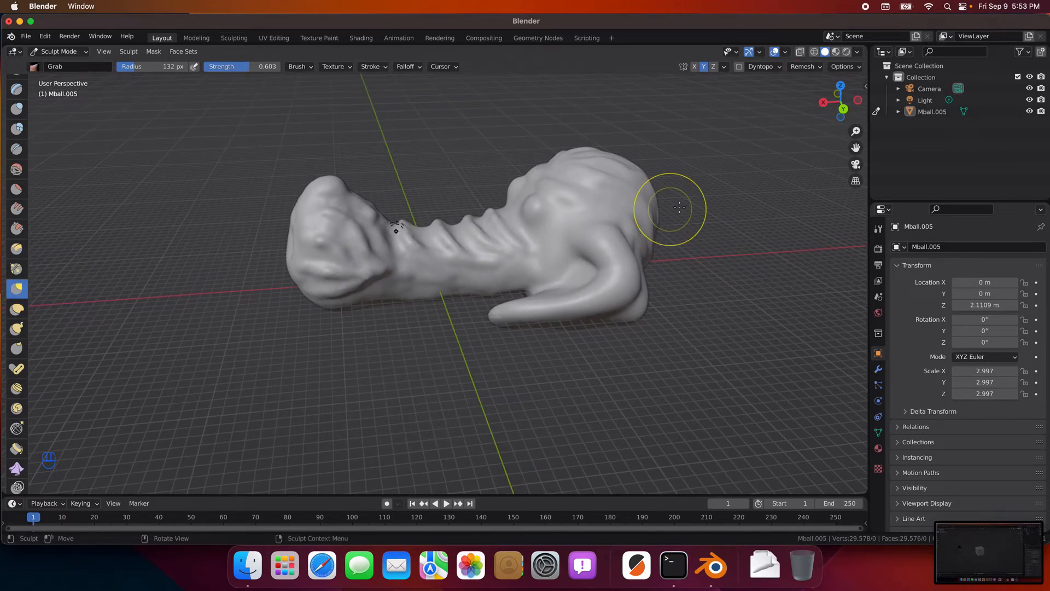
drag(616, 241, 601, 224)
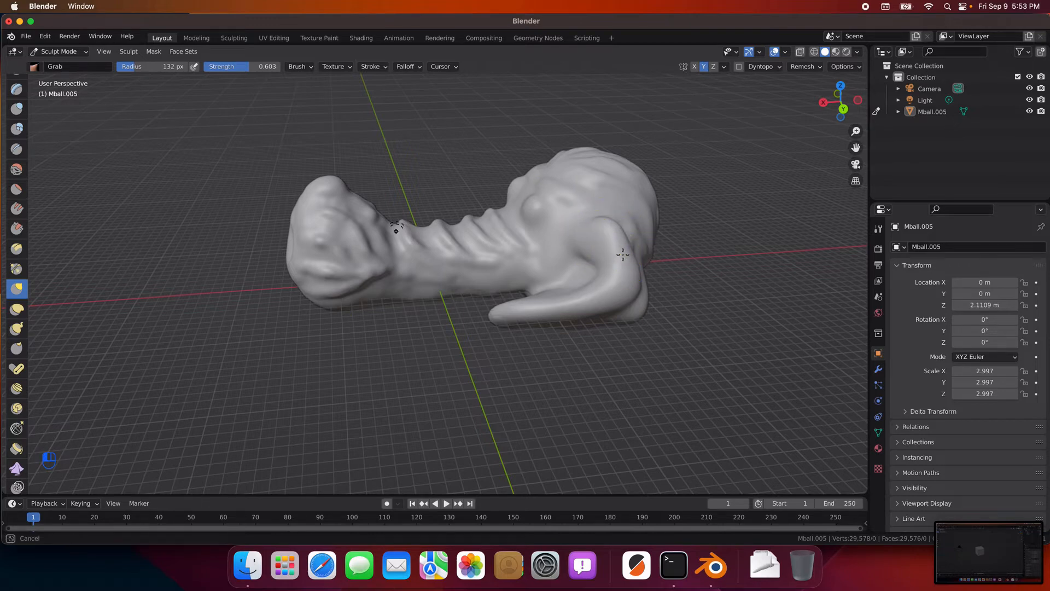
middle_drag(621, 251, 611, 267)
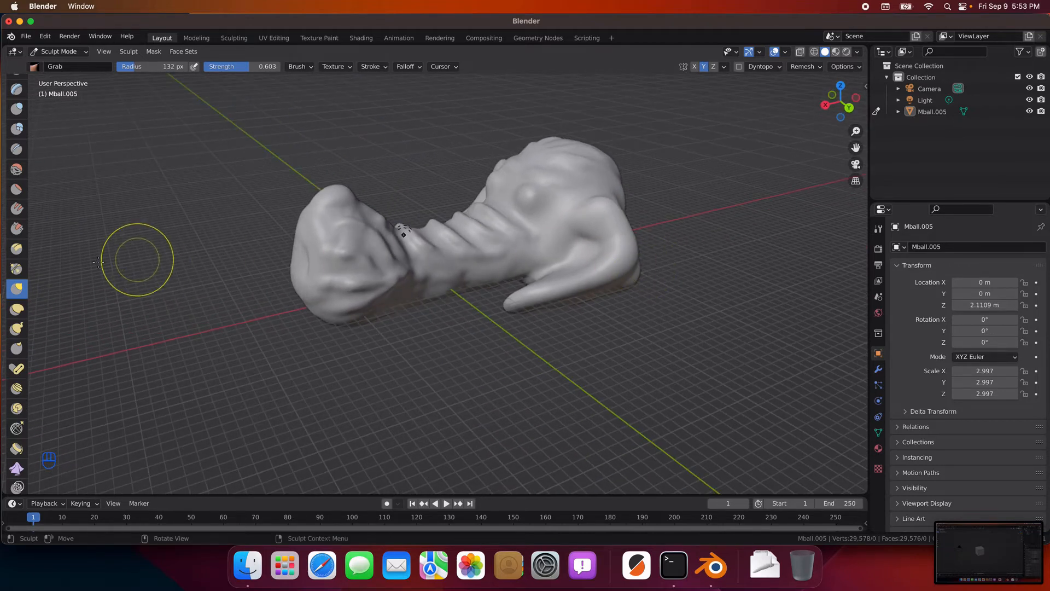
Step: Stretch the flap's upper rim upward and reshape its inner hollow into an ear using the Elastic Deform brush at 0.500 strength
click(23, 308)
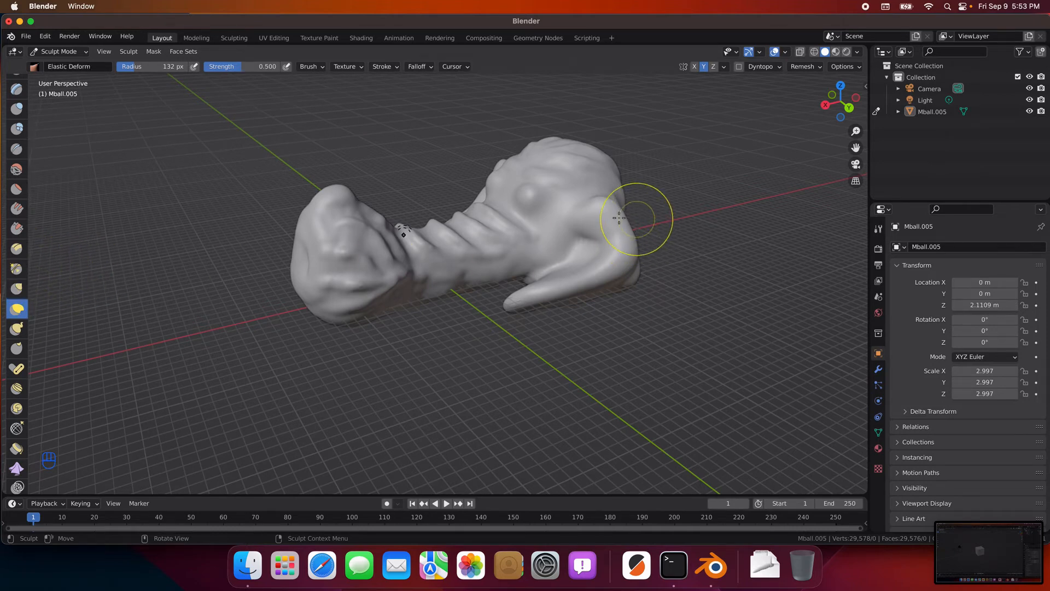
drag(602, 219, 605, 176)
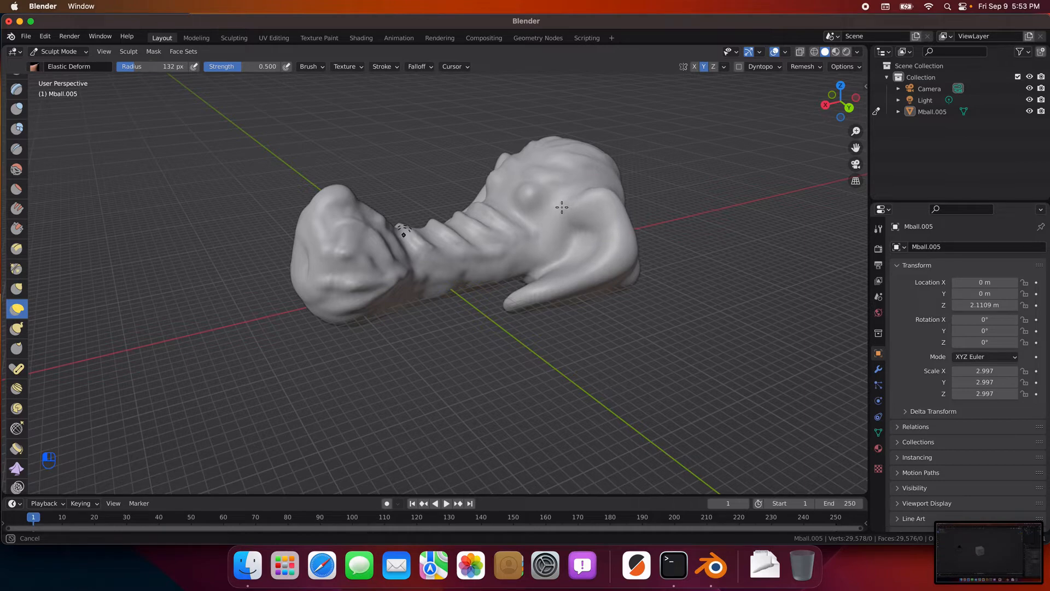
click(605, 242)
drag(573, 239, 585, 246)
middle_drag(651, 276, 656, 270)
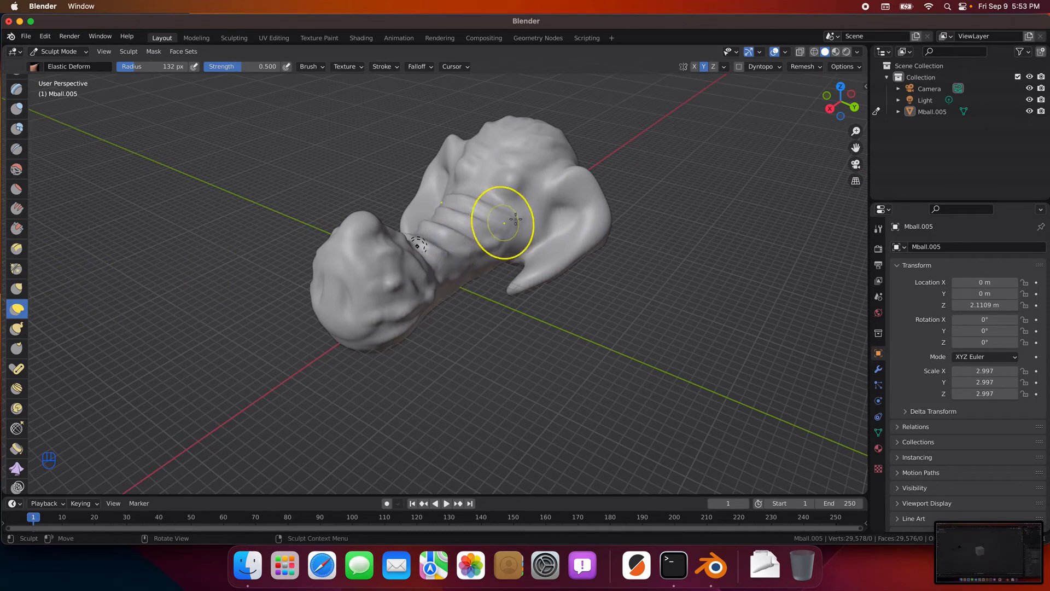
Step: Try to flatten the inner surface of the ear-like flap with the Flatten/Contrast brush at 0.500 strength, and undo the strokes
click(16, 190)
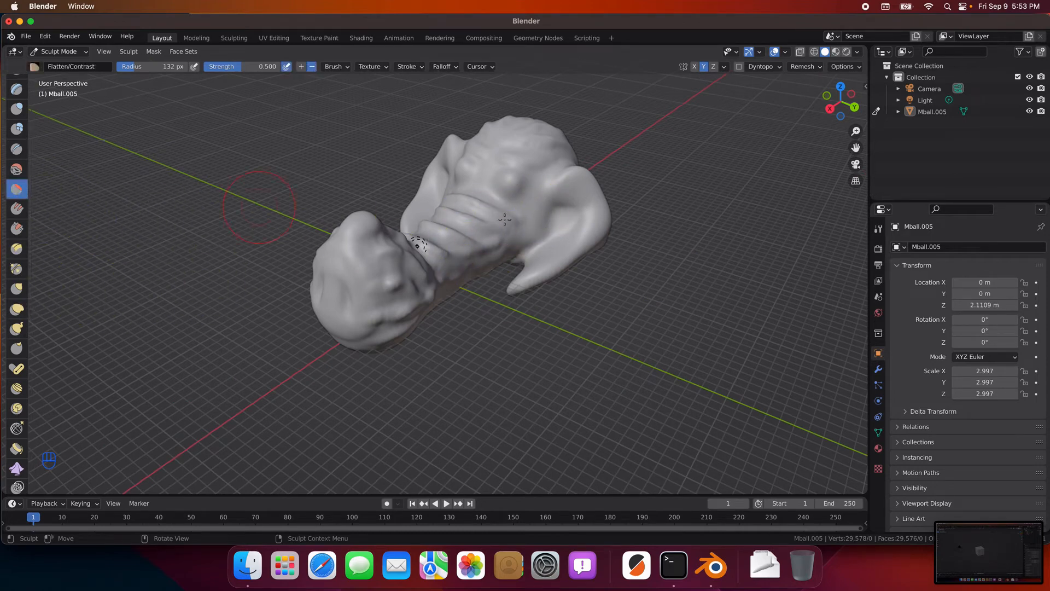
drag(569, 215, 566, 214)
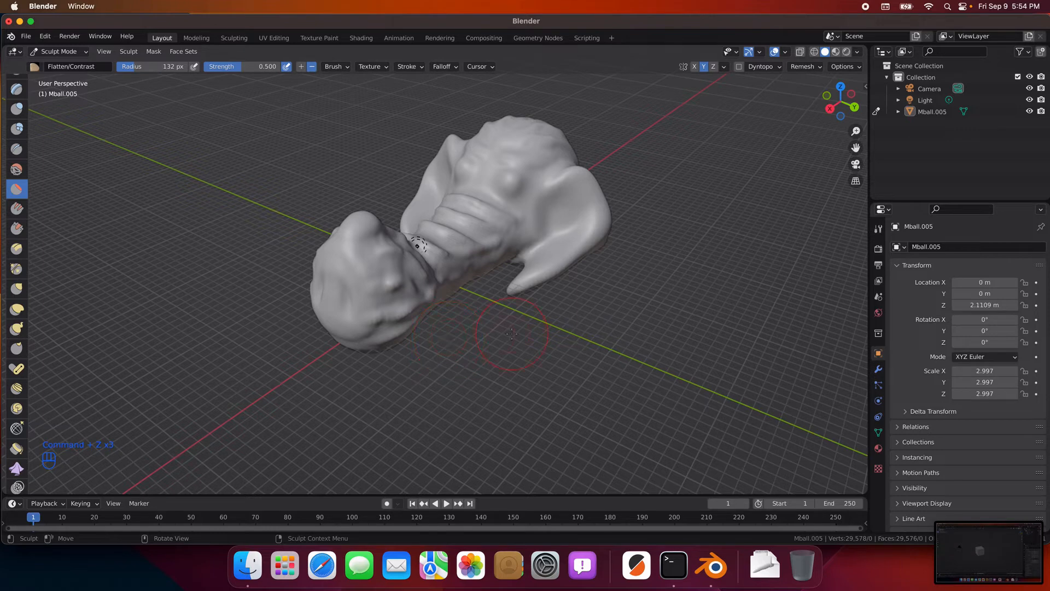
key(super+z)
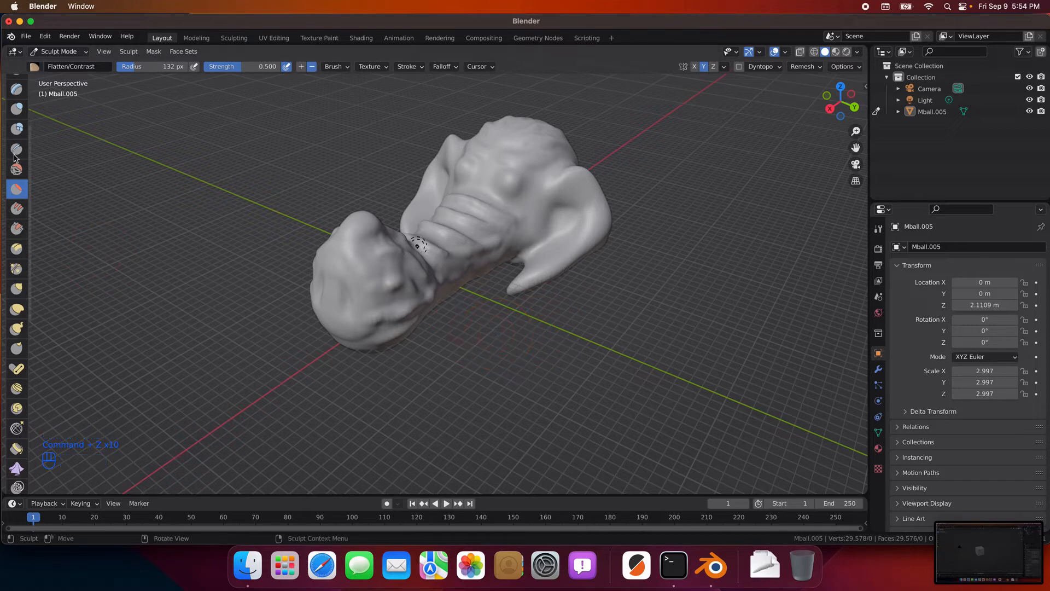
Step: Set the Inflate/Deflate brush to an 80 px radius at 0.682 strength, try it inside the ear-like flap, and undo the strokes
click(17, 109)
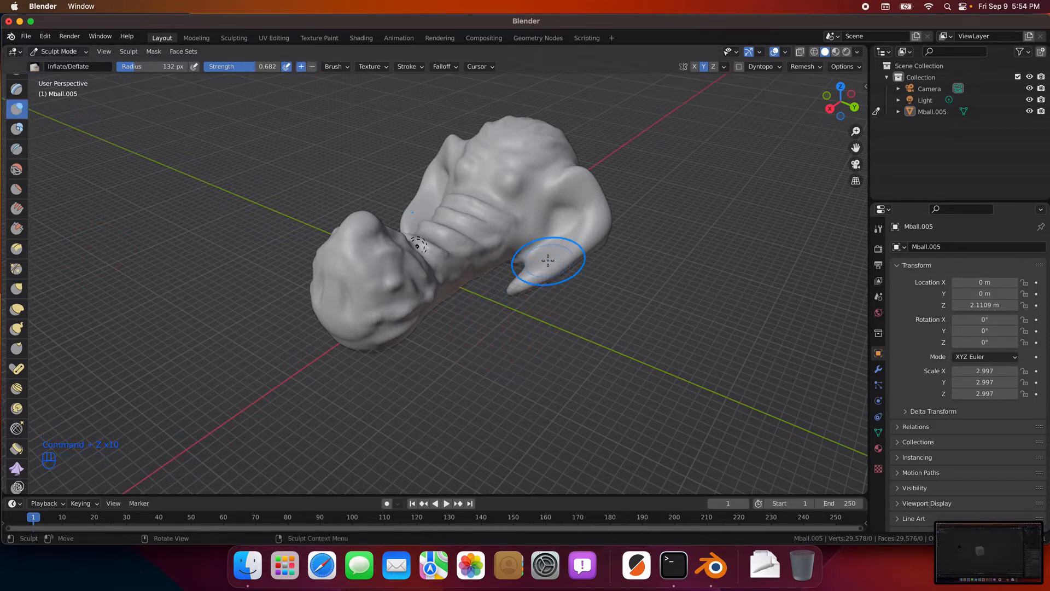
mouse_move(553, 216)
mouse_down()
mouse_move(566, 221)
mouse_move(546, 206)
mouse_move(563, 214)
mouse_up()
drag(137, 68, 127, 68)
scroll(604, 216, up, 5)
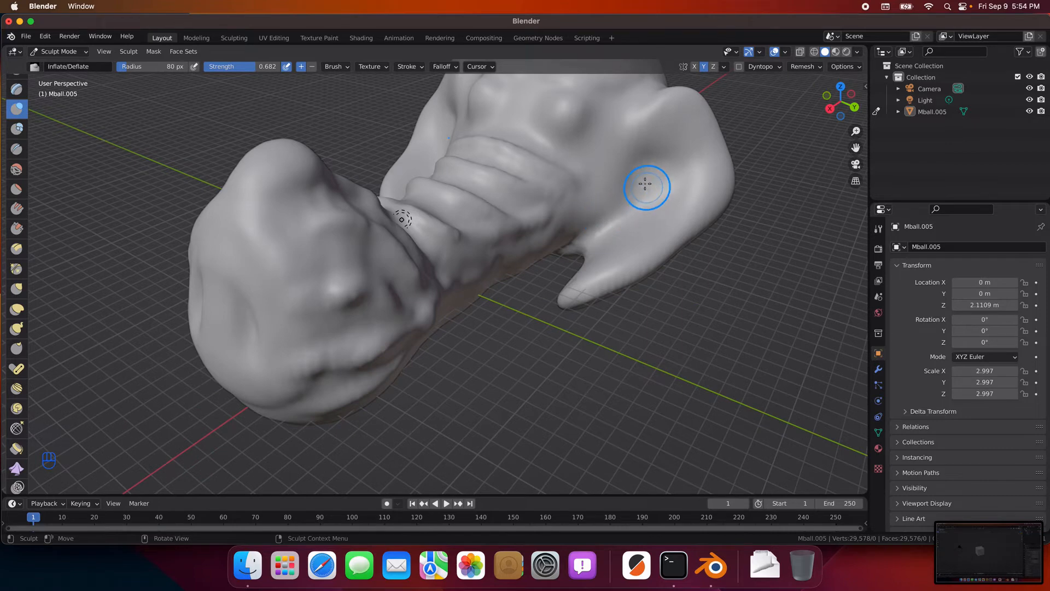
mouse_move(647, 181)
shift+mouse_down()
mouse_move(659, 148)
mouse_move(669, 177)
mouse_move(657, 200)
mouse_move(659, 183)
mouse_move(637, 197)
mouse_move(662, 177)
shift+mouse_up()
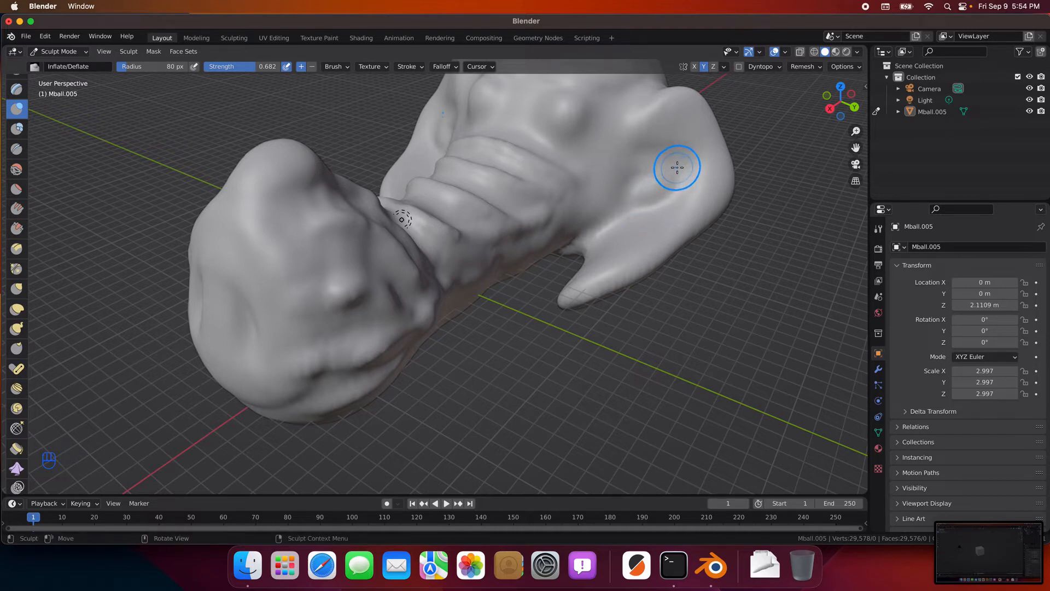
key(super+z)
key(super+z)
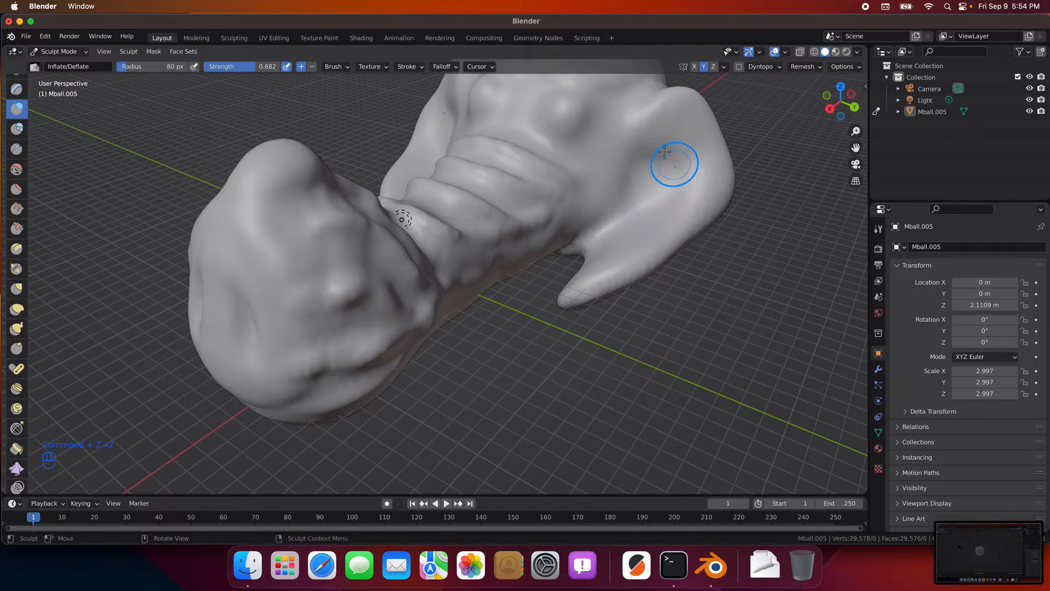
Step: Inflate the rim of the ear-like flap from its upper fold around the outer edge toward the lower tip
drag(657, 121, 695, 119)
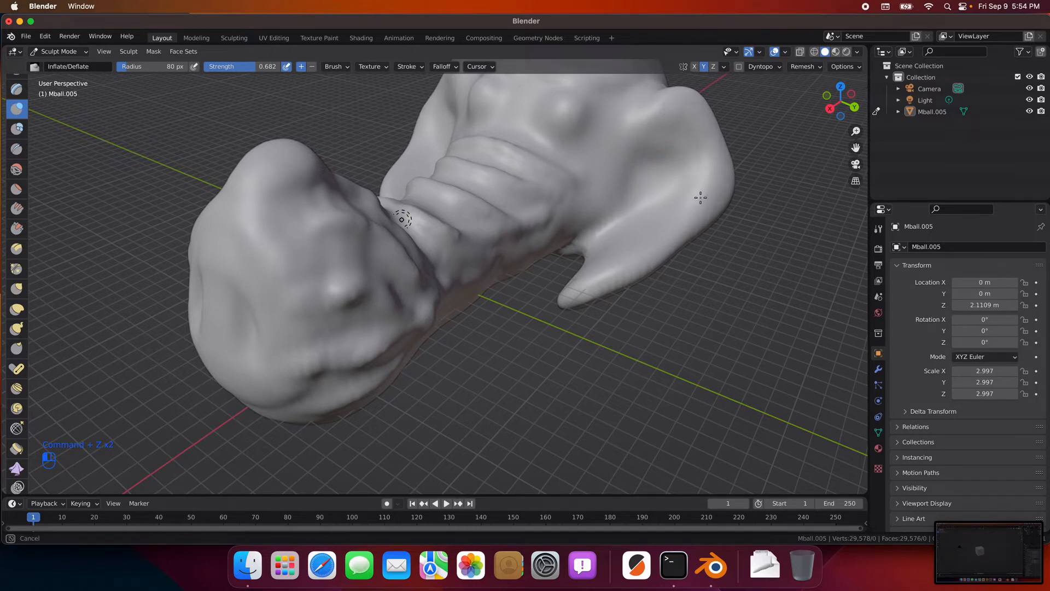
mouse_move(701, 198)
mouse_down()
mouse_move(695, 134)
mouse_move(633, 133)
mouse_move(669, 99)
mouse_up()
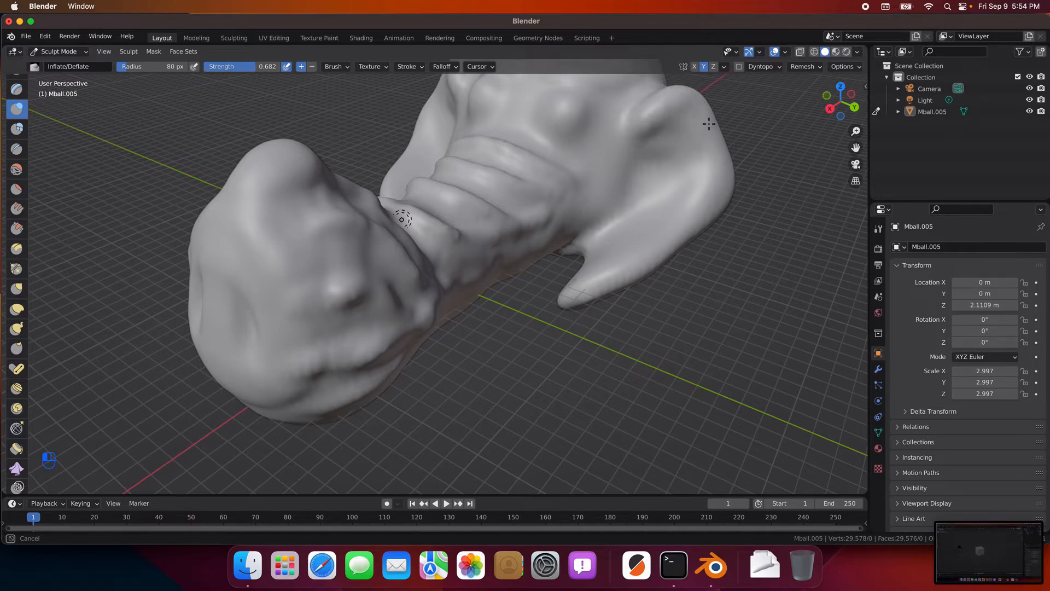
drag(709, 124, 708, 135)
mouse_move(691, 249)
mouse_down()
mouse_move(659, 254)
mouse_move(695, 220)
mouse_up()
mouse_move(627, 249)
mouse_down()
mouse_move(593, 264)
mouse_move(581, 228)
mouse_up()
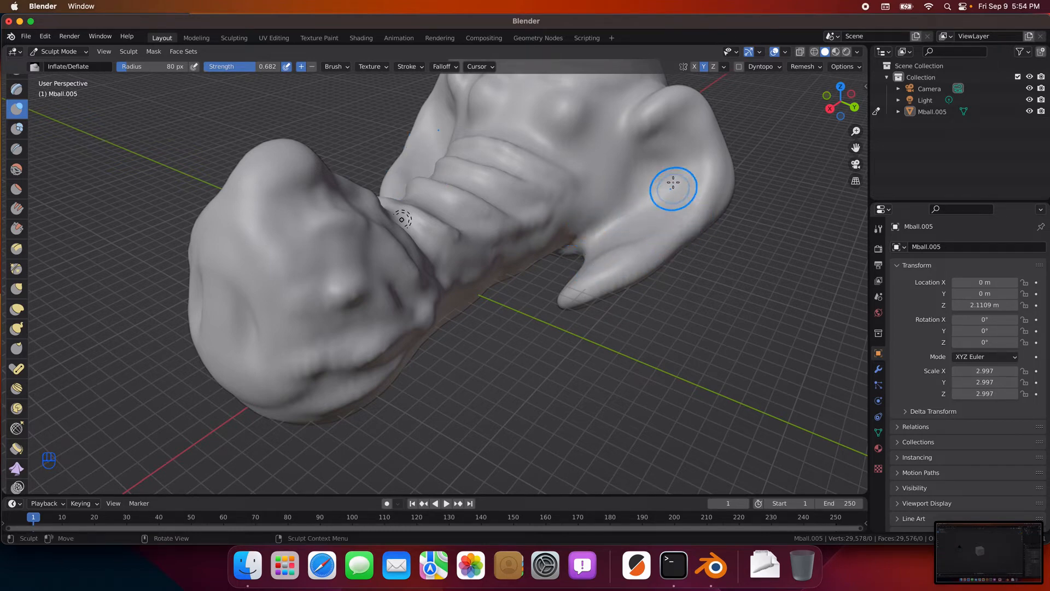
mouse_move(674, 105)
mouse_down()
mouse_move(699, 115)
mouse_move(706, 134)
mouse_move(656, 105)
mouse_move(633, 137)
mouse_up()
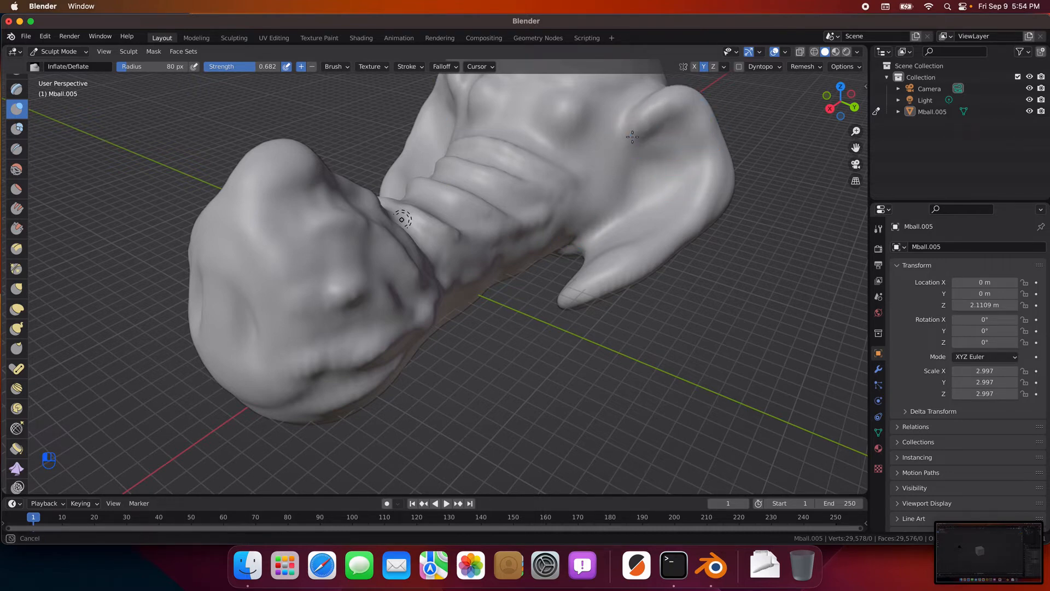
drag(692, 108, 701, 121)
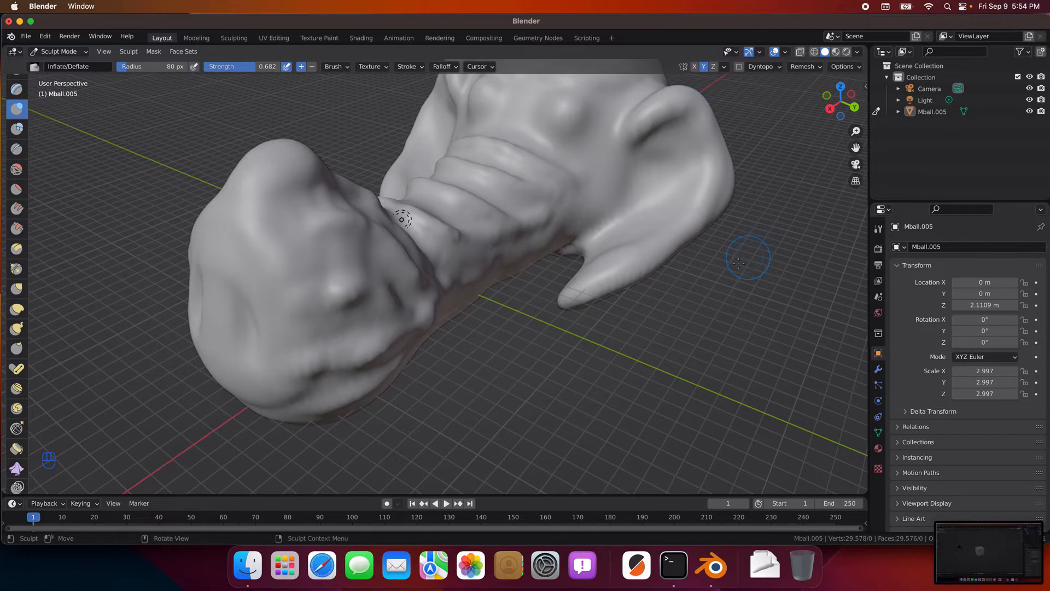
Step: Pull the lower back edge of the ear-like flap inward and upward using the Elastic Deform brush at 0.500 strength
scroll(750, 258, up, 3)
scroll(711, 261, down, 5)
mouse_move(721, 268)
middle_down()
mouse_move(565, 250)
mouse_move(579, 246)
middle_up()
scroll(527, 332, up, 3)
scroll(529, 339, up, 2)
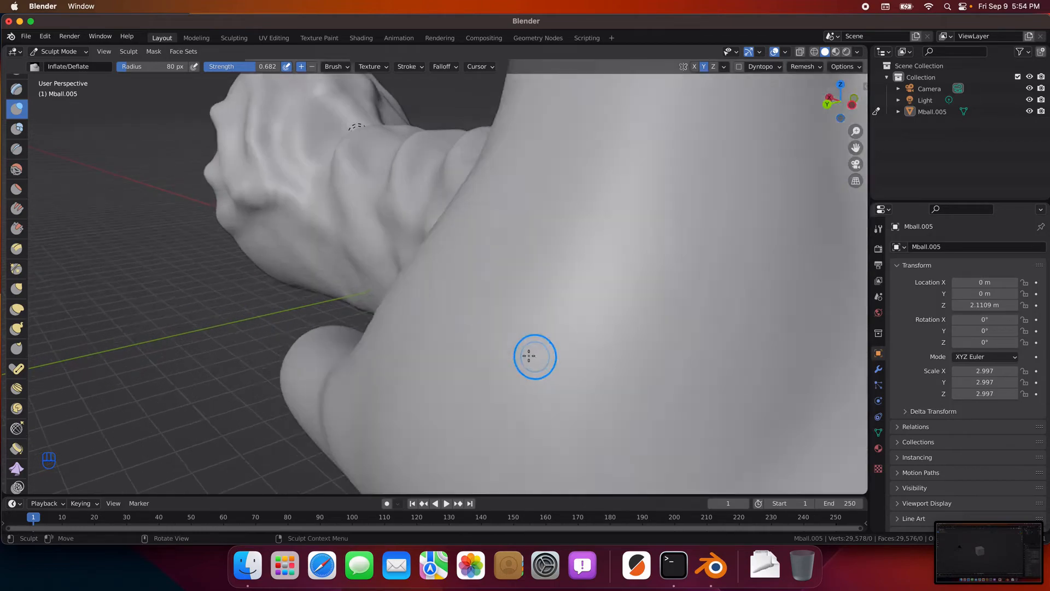
scroll(525, 353, down, 6)
mouse_move(523, 363)
middle_down()
mouse_move(642, 378)
mouse_move(364, 356)
middle_up()
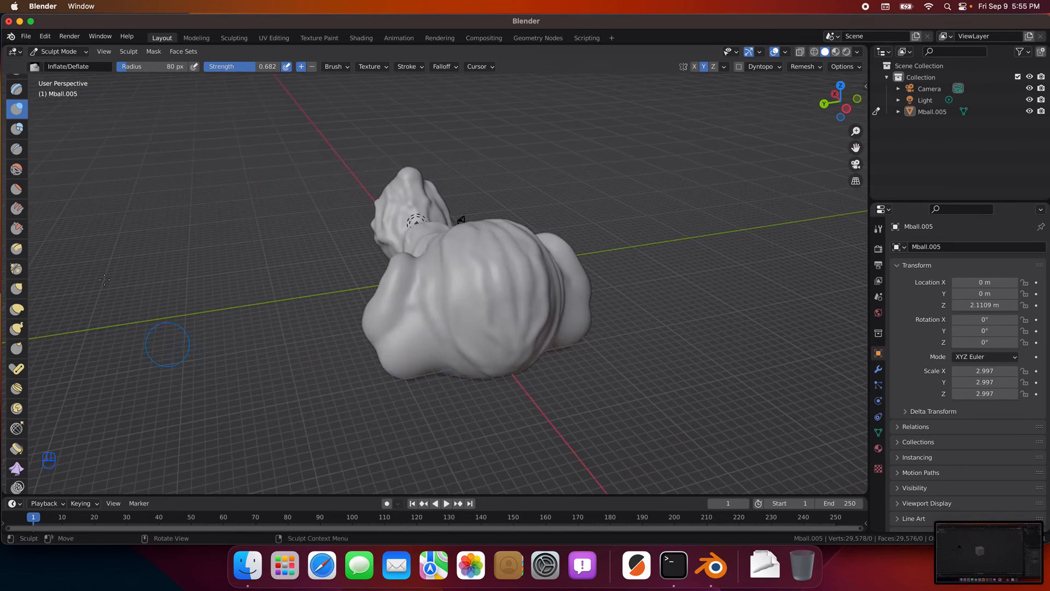
click(17, 309)
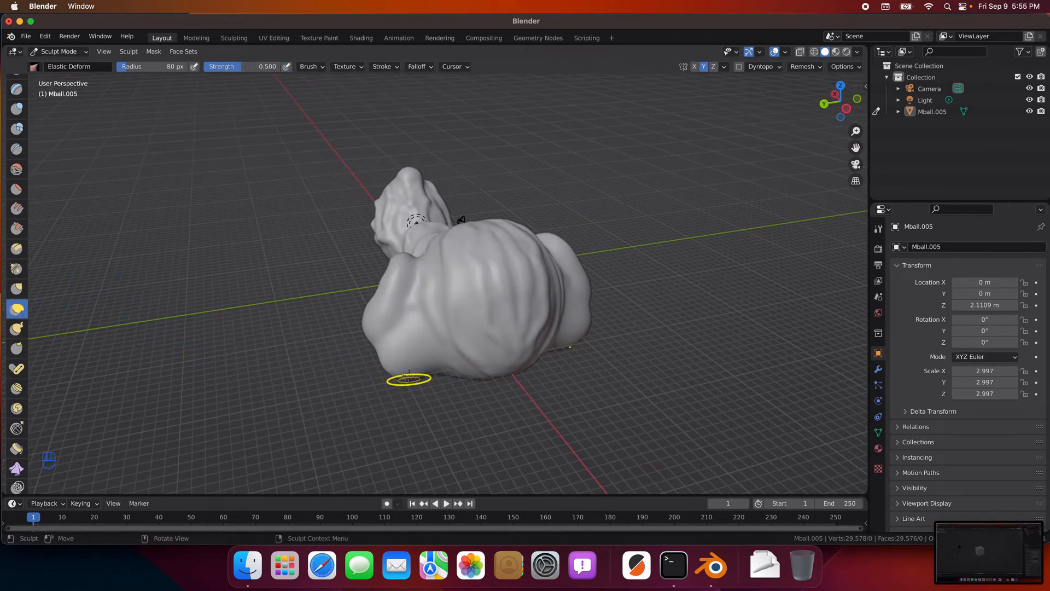
mouse_move(397, 369)
mouse_down()
mouse_move(438, 336)
mouse_move(404, 351)
mouse_move(420, 358)
mouse_up()
mouse_move(395, 407)
middle_down()
mouse_move(466, 369)
mouse_move(485, 394)
mouse_move(593, 403)
middle_up()
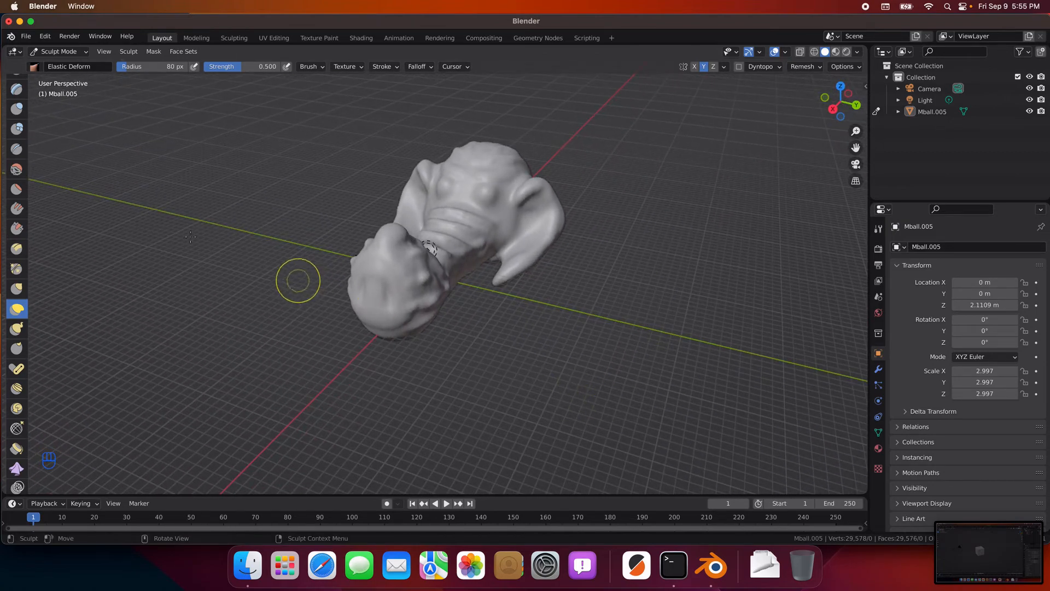
Step: Smooth the ear's inner hollow, lower lobe and upper rim using the Smooth brush at 0.252 strength with an 80 px radius
click(17, 170)
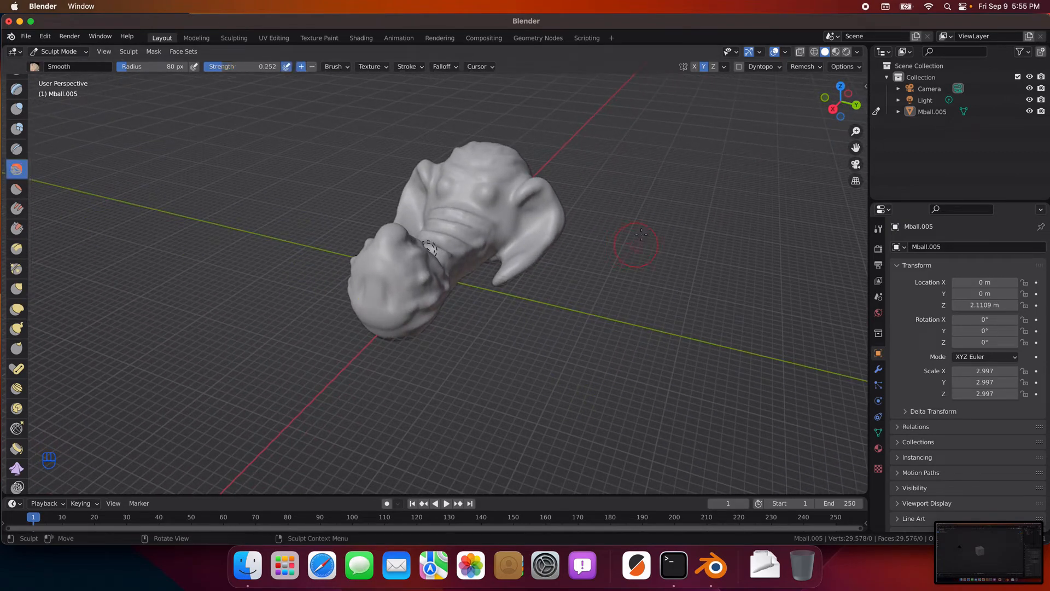
mouse_move(519, 201)
mouse_down()
mouse_move(541, 193)
mouse_move(521, 218)
mouse_move(543, 224)
mouse_move(507, 235)
mouse_move(511, 246)
mouse_move(530, 201)
mouse_up()
middle_drag(588, 252, 546, 264)
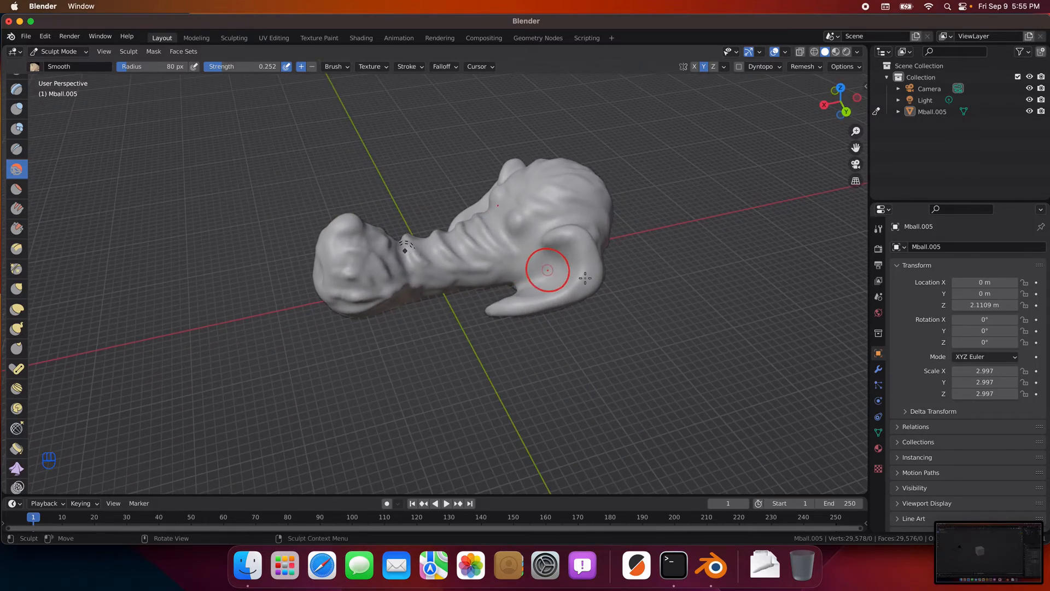
drag(501, 308, 549, 289)
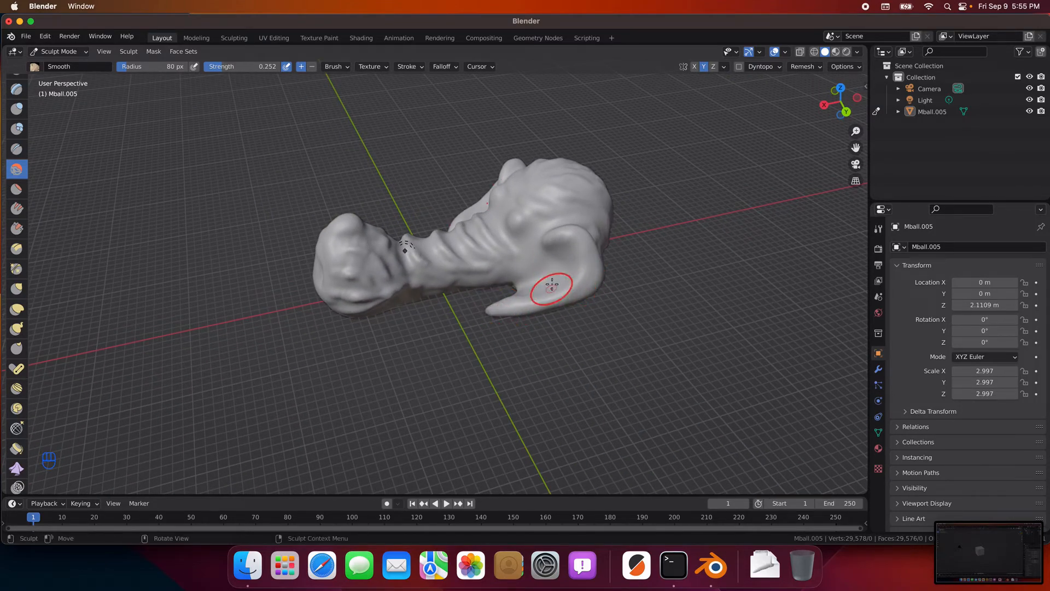
drag(558, 238, 588, 244)
middle_drag(588, 244, 729, 363)
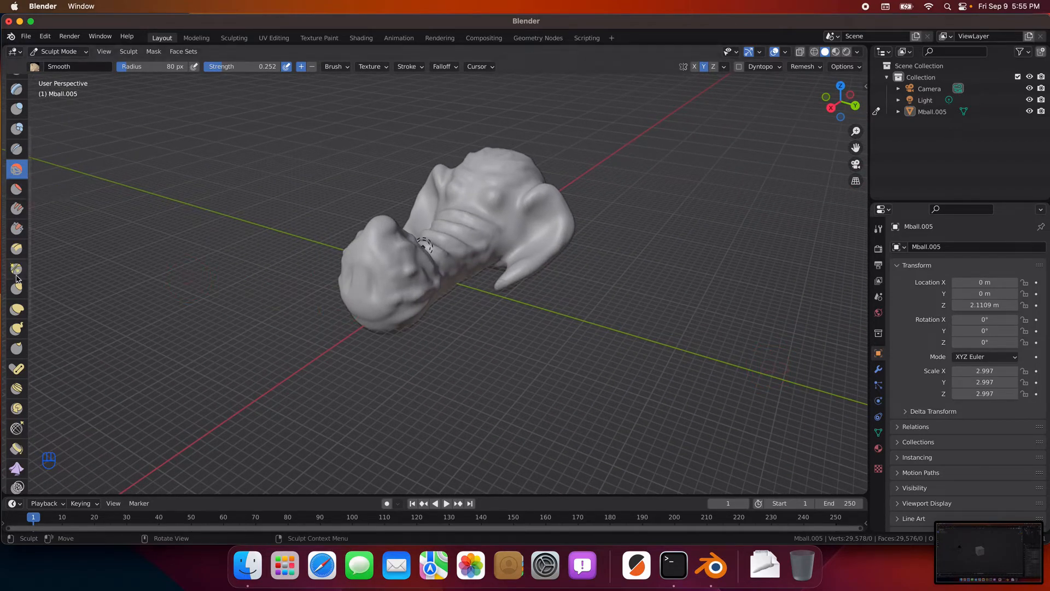
Step: Carve a crease along the ear's inner fold using the Crease brush at 0.250 strength with a 54 px radius
scroll(20, 416, up, 3)
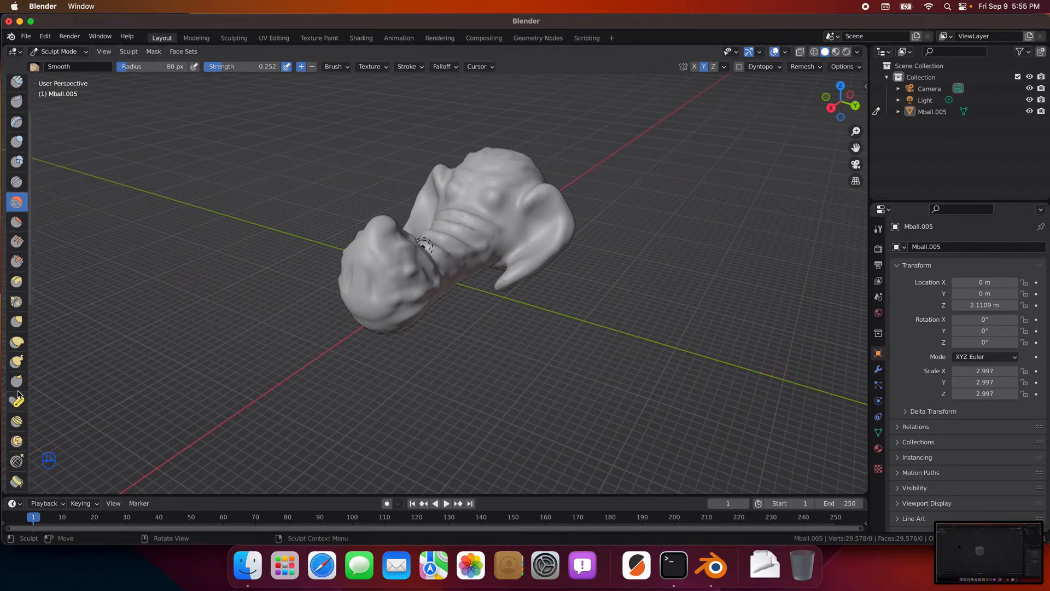
click(15, 180)
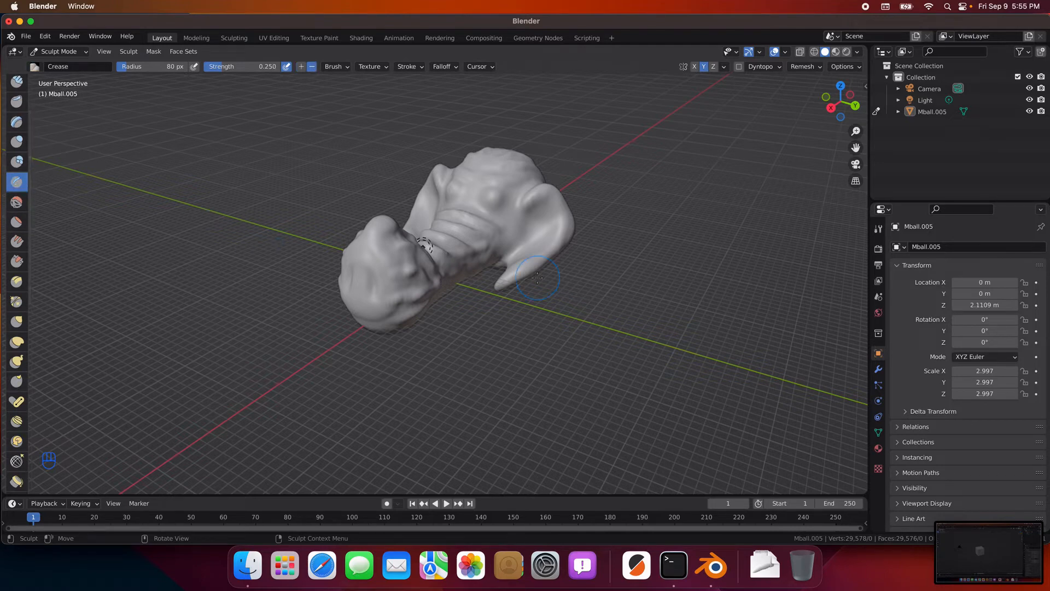
drag(538, 211, 546, 217)
drag(152, 69, 151, 69)
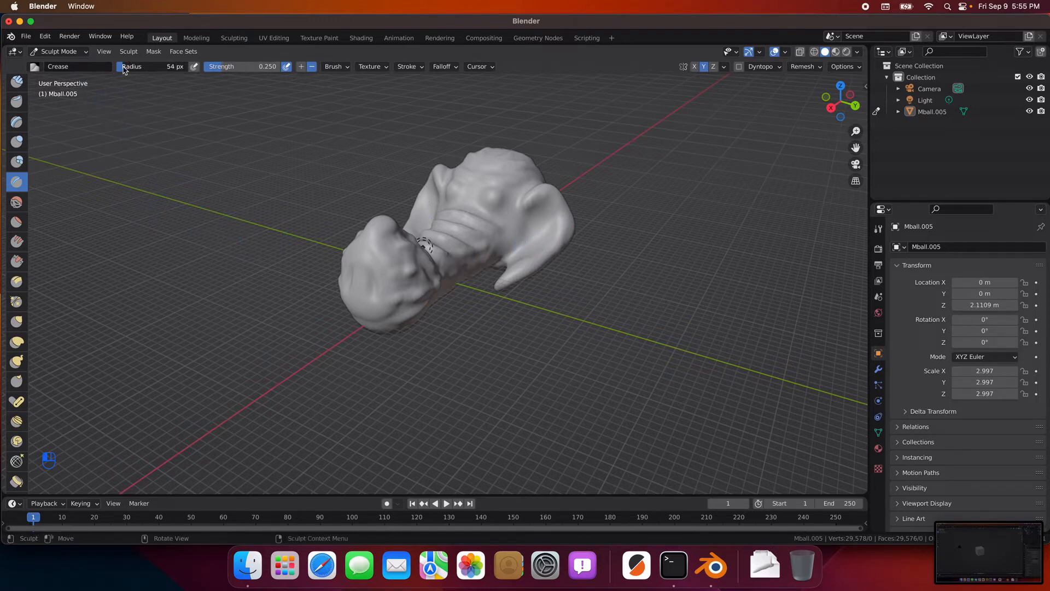
mouse_move(543, 209)
mouse_down()
mouse_move(551, 224)
mouse_move(547, 208)
mouse_move(535, 211)
mouse_move(537, 226)
mouse_move(535, 216)
mouse_move(549, 226)
mouse_move(515, 246)
mouse_up()
mouse_move(627, 254)
middle_down()
mouse_move(382, 286)
mouse_move(375, 277)
mouse_move(594, 266)
mouse_move(471, 274)
mouse_move(581, 260)
mouse_move(569, 258)
middle_up()
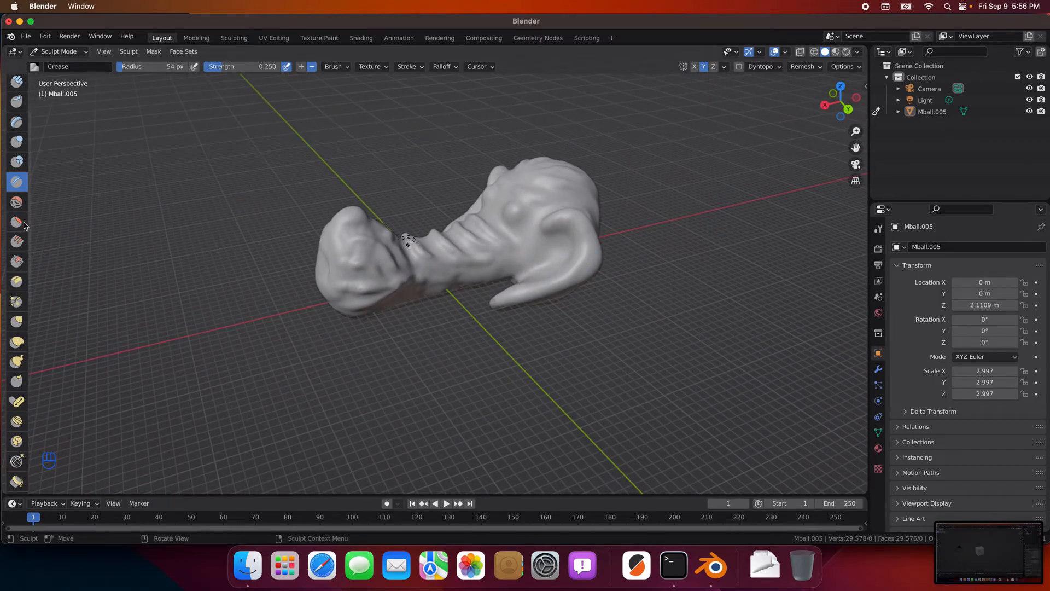
Step: Remesh the sculpt at 0.1 m voxel size, and inflate the ear's upper fold with a 192 px Inflate/Deflate brush at 0.682 strength
click(804, 66)
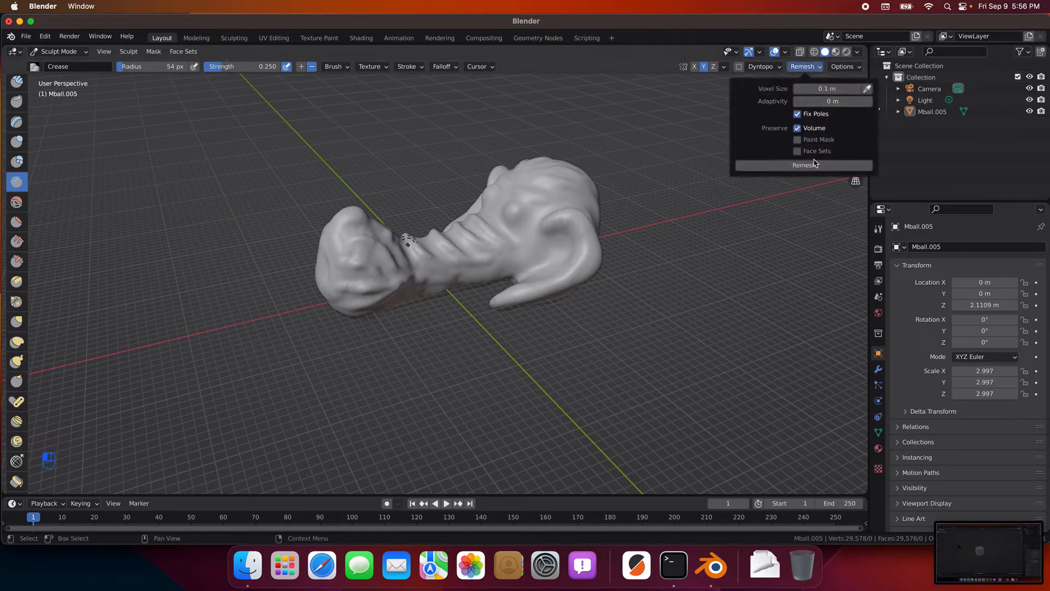
click(782, 166)
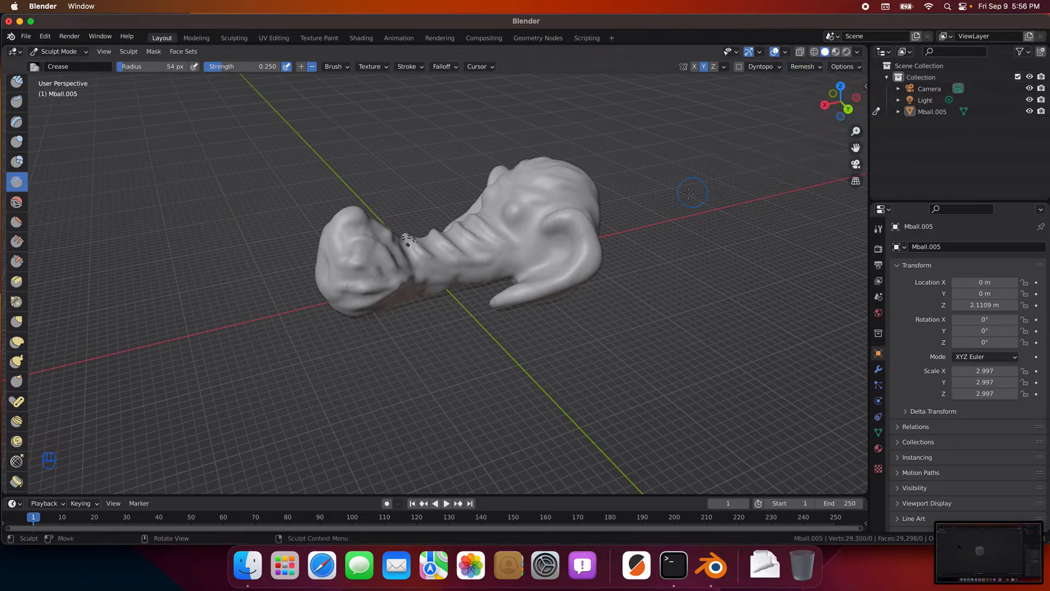
scroll(651, 177, up, 4)
scroll(616, 180, down, 1)
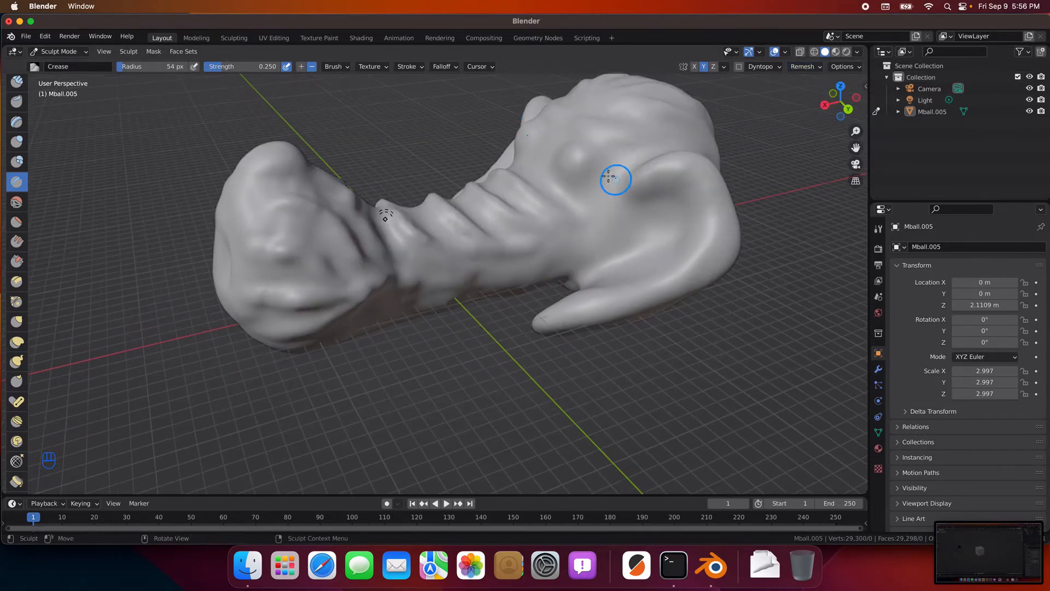
click(24, 147)
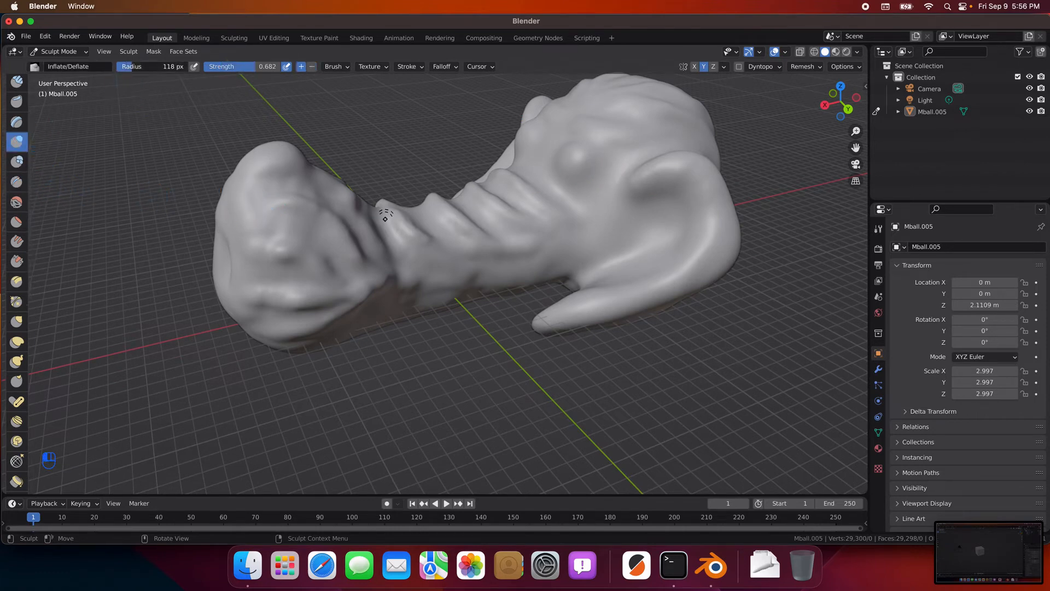
drag(132, 67, 143, 67)
mouse_move(646, 177)
mouse_down()
mouse_move(695, 175)
mouse_move(645, 177)
mouse_move(636, 200)
mouse_up()
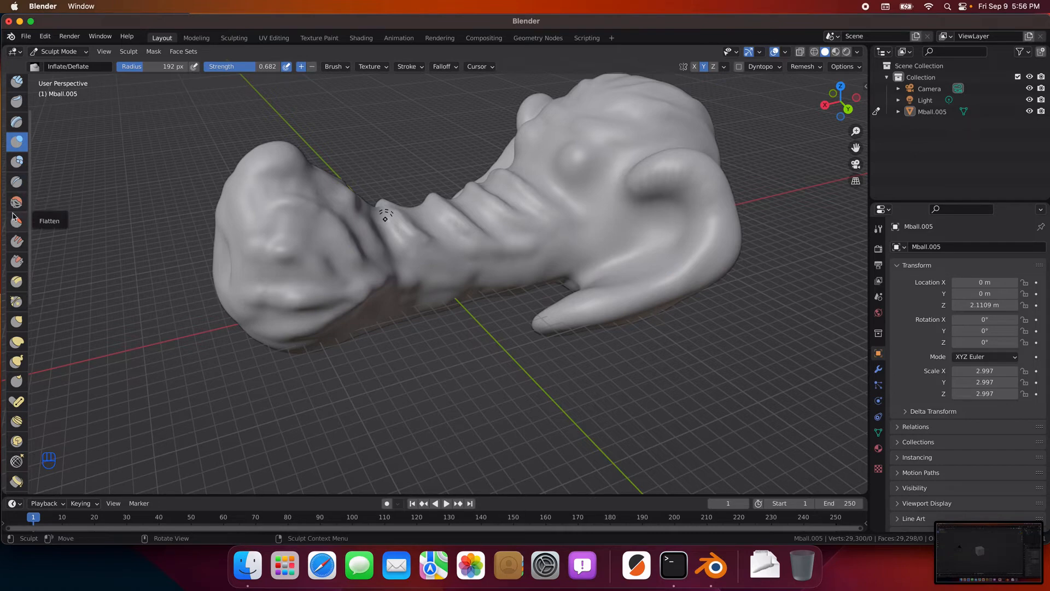
Step: Smooth the ear's upper fold and inner hollow using the Smooth brush at 0.252 strength with a 192 px radius
click(17, 202)
mouse_move(704, 199)
mouse_down()
mouse_move(664, 192)
mouse_move(656, 206)
mouse_up()
mouse_move(656, 204)
mouse_down()
mouse_move(680, 179)
mouse_move(707, 229)
mouse_move(662, 252)
mouse_move(649, 233)
mouse_up()
middle_drag(722, 241, 696, 233)
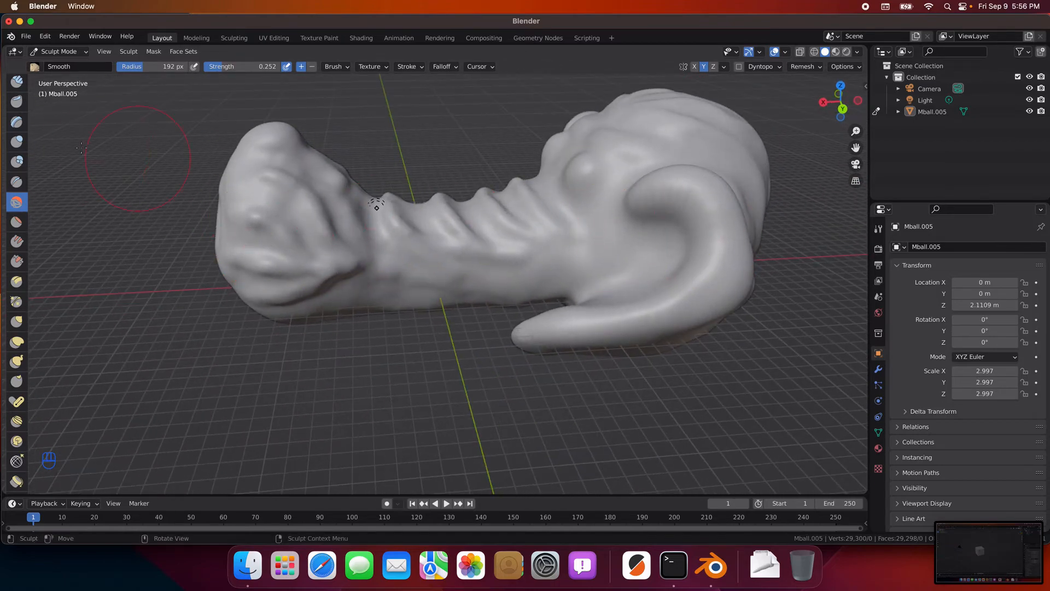
Step: Build up the ear's inner fold and outer rim using the Inflate/Deflate brush at 0.682 strength with a 72 px radius
click(24, 142)
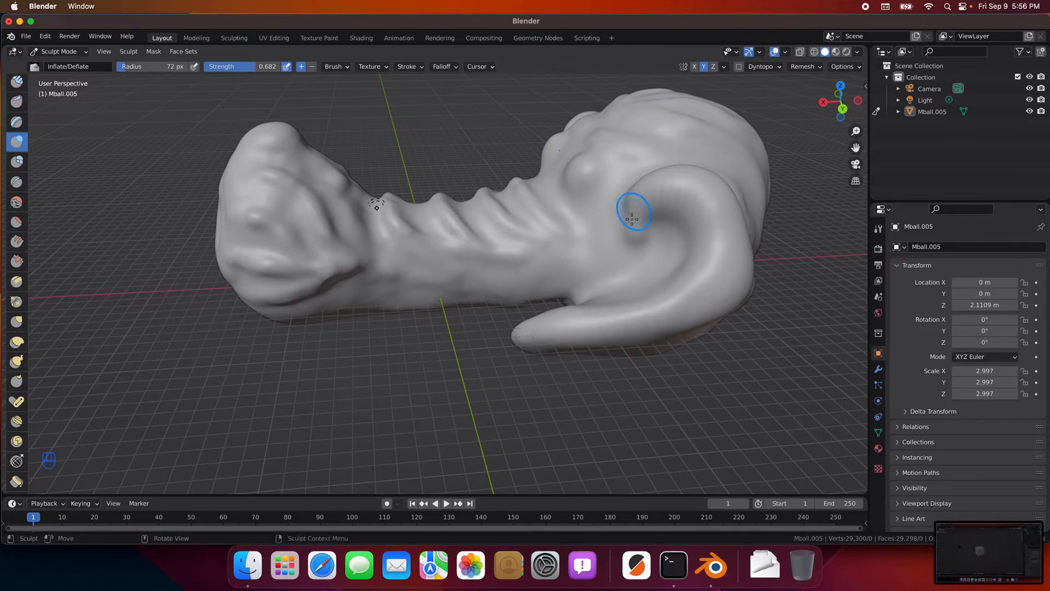
mouse_move(376, 204)
middle_down()
mouse_move(363, 192)
mouse_move(394, 185)
middle_up()
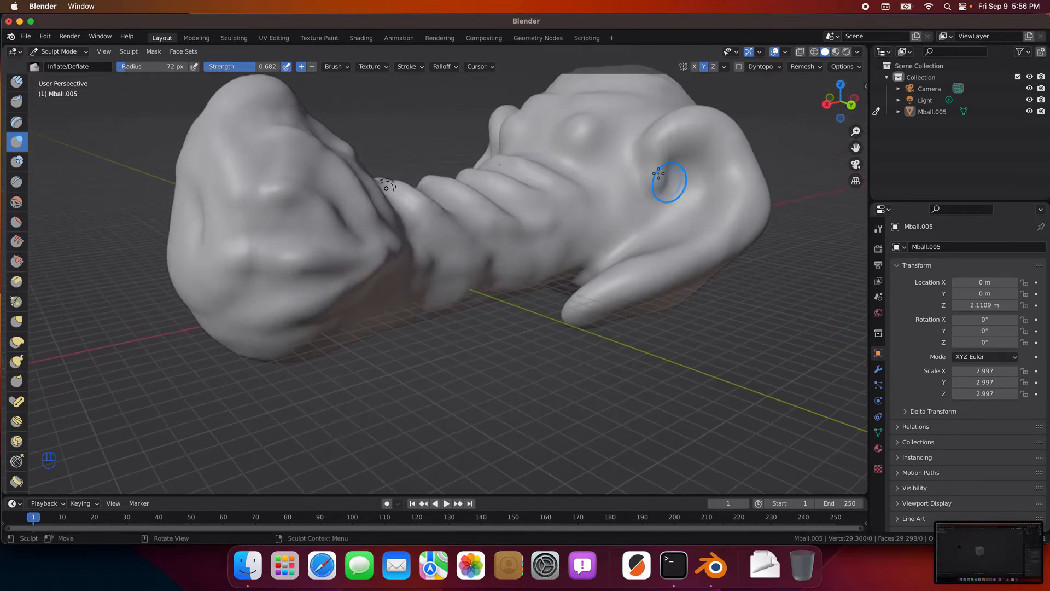
middle_drag(712, 241, 683, 210)
drag(659, 172, 650, 179)
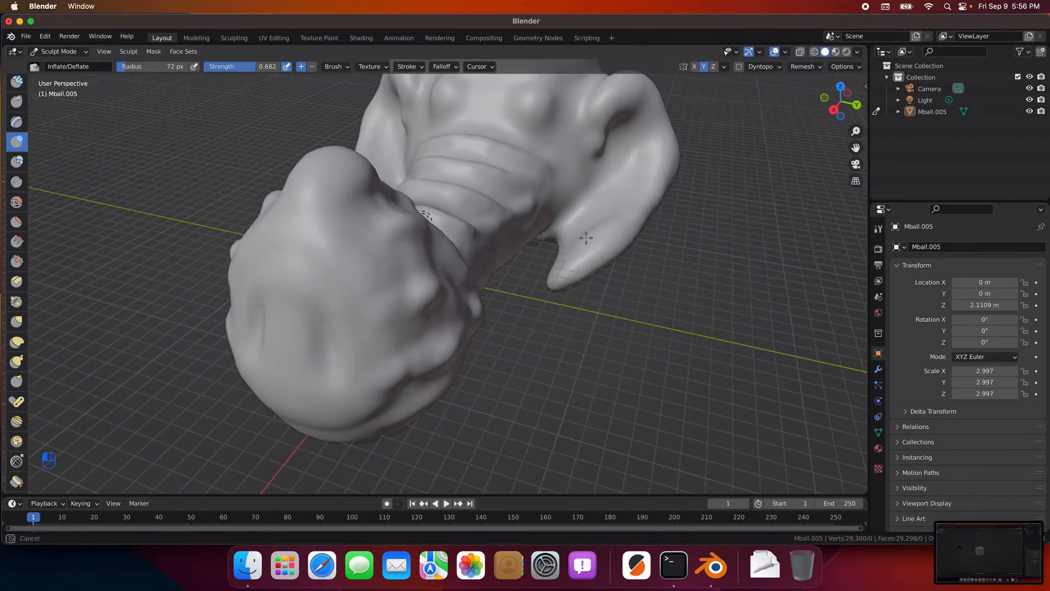
mouse_move(586, 238)
mouse_down()
mouse_move(563, 252)
mouse_move(613, 226)
mouse_up()
mouse_move(660, 141)
mouse_down()
mouse_move(658, 126)
mouse_move(654, 149)
mouse_up()
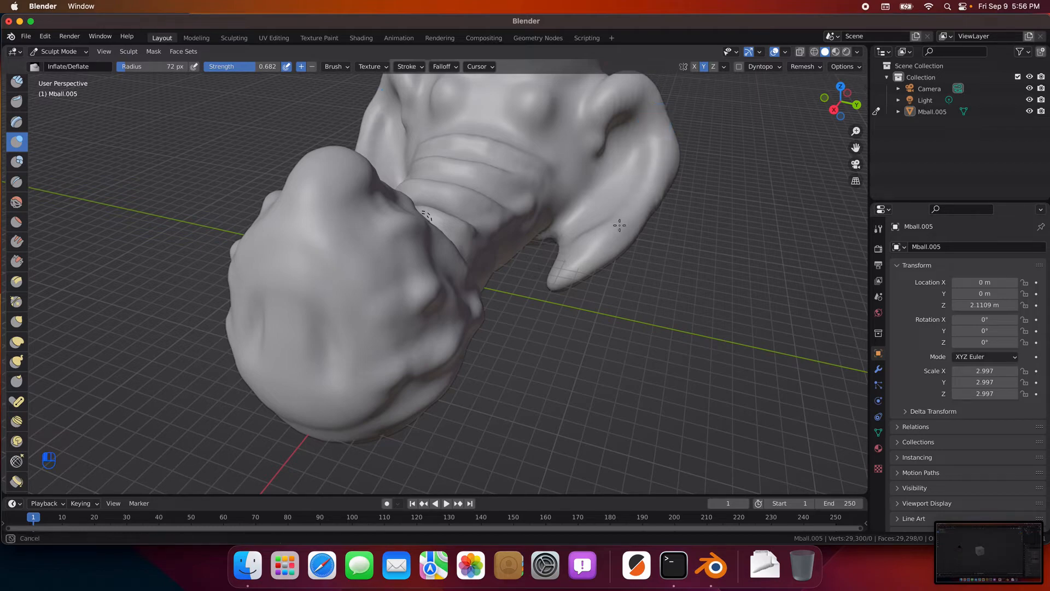
drag(620, 225, 596, 235)
mouse_move(595, 235)
middle_down()
mouse_move(655, 242)
mouse_move(665, 222)
middle_up()
scroll(672, 226, up, 5)
scroll(598, 233, down, 9)
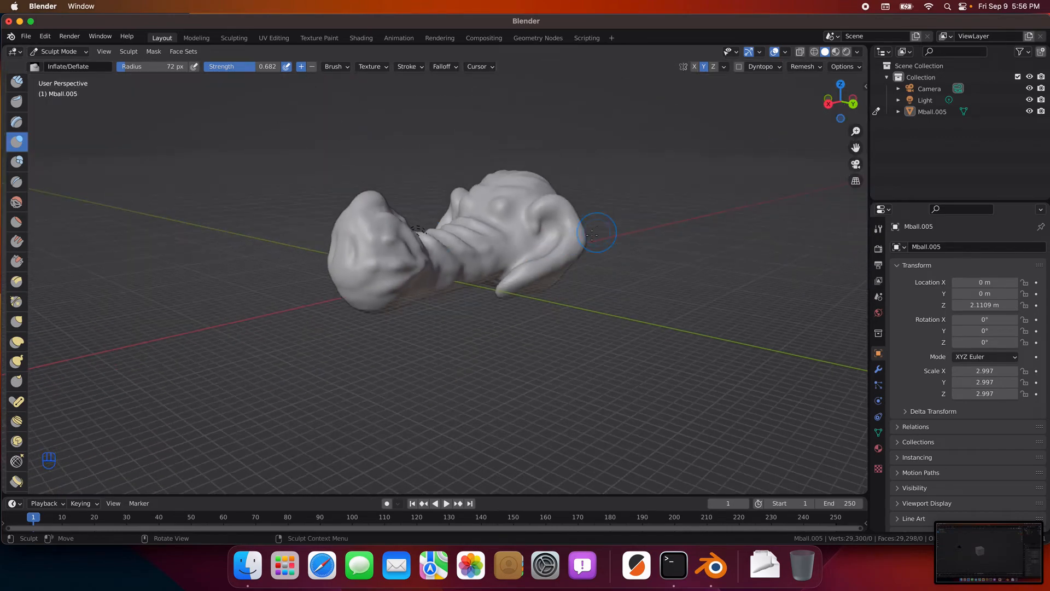
Step: Carve a crease into the underside between the ear's back and the head using the Crease brush at 0.250 strength with a 72 px radius
mouse_move(592, 234)
middle_down()
mouse_move(627, 273)
mouse_move(403, 246)
mouse_move(399, 237)
mouse_move(430, 248)
middle_up()
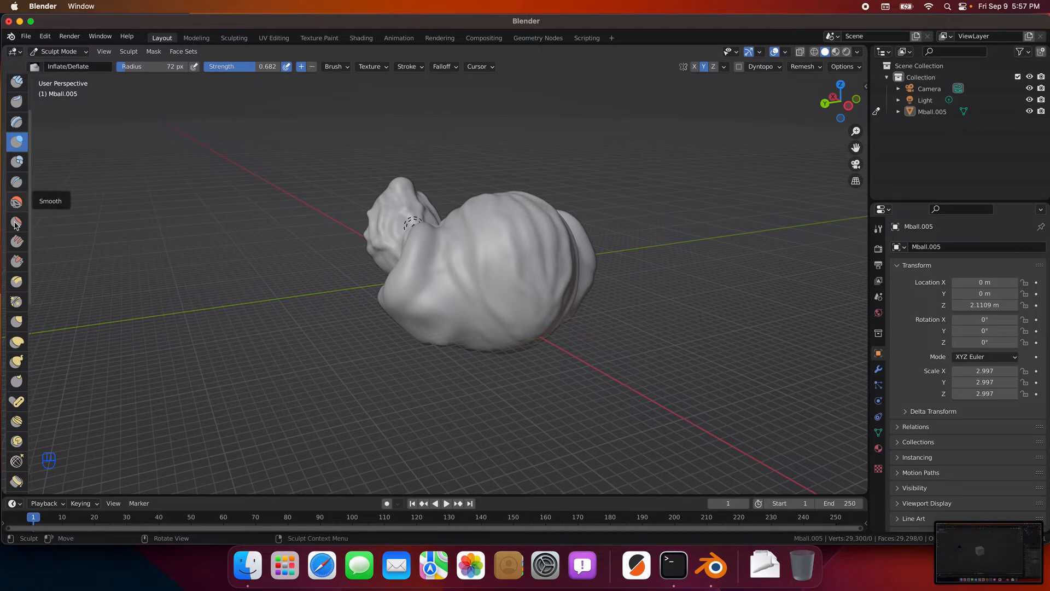
click(25, 189)
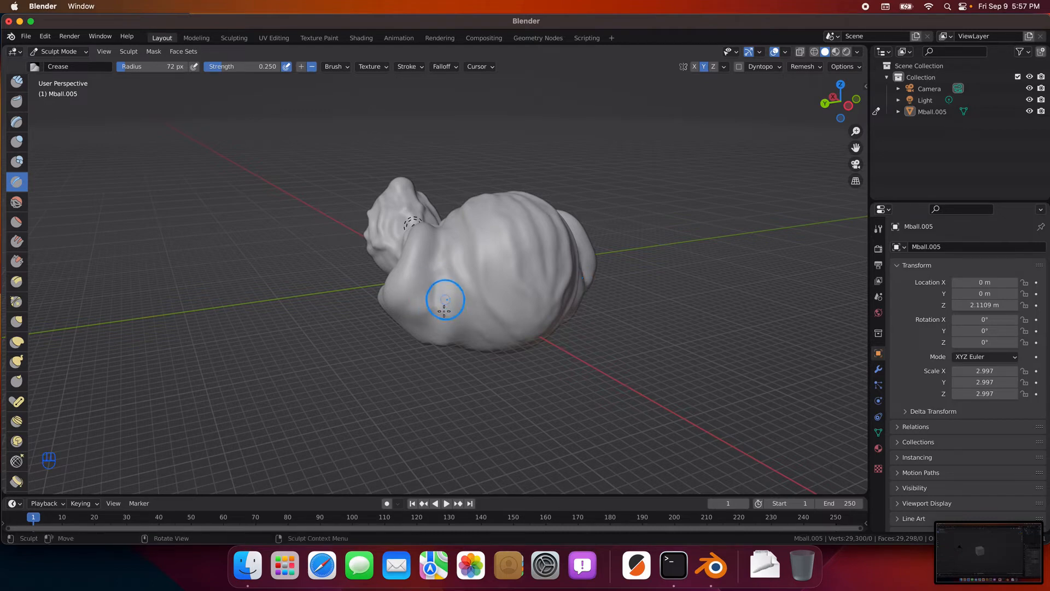
middle_drag(501, 368, 510, 329)
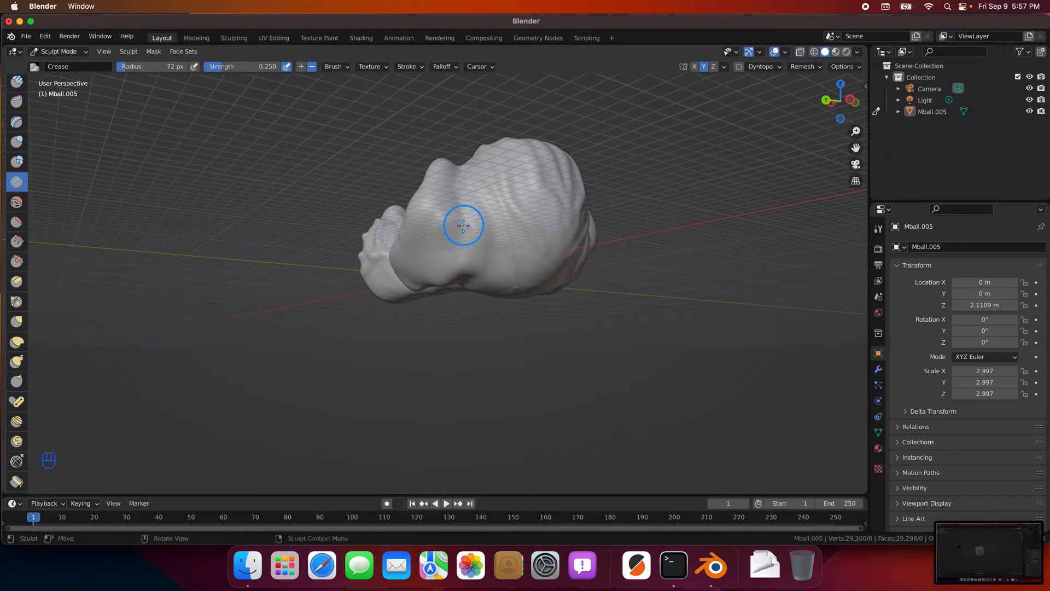
mouse_move(464, 225)
mouse_down()
mouse_move(463, 262)
mouse_move(460, 180)
mouse_up()
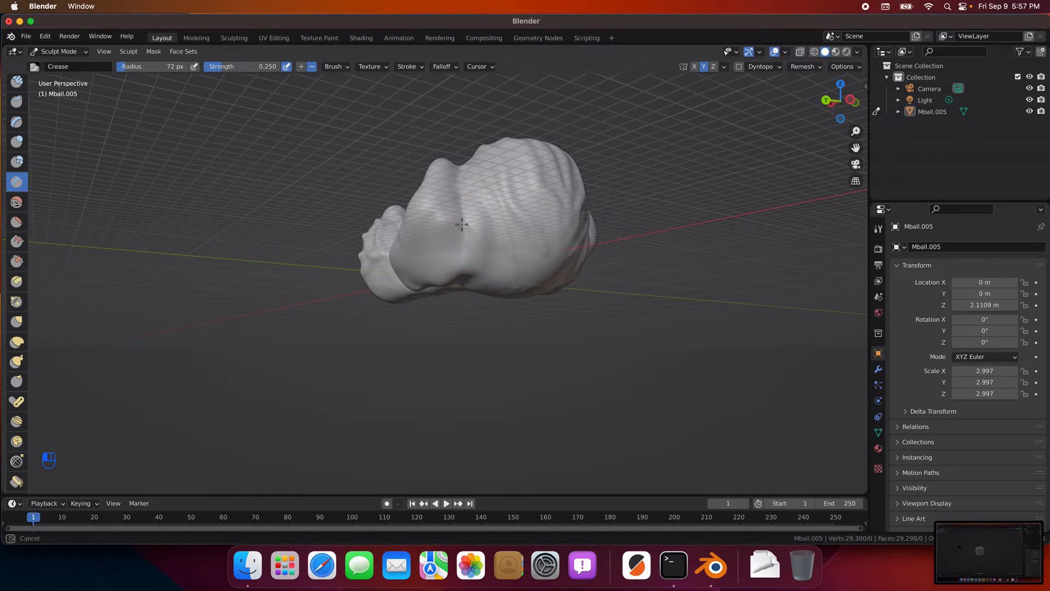
mouse_move(462, 224)
middle_down()
mouse_move(627, 436)
mouse_move(401, 390)
mouse_move(388, 372)
mouse_move(522, 384)
mouse_move(273, 343)
mouse_move(500, 361)
middle_up()
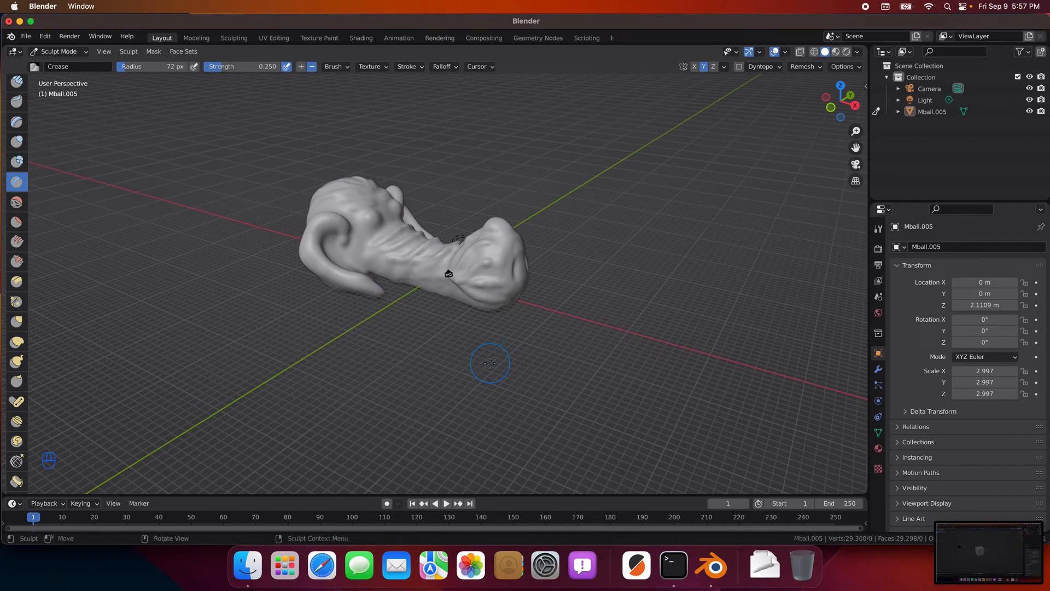
Step: Flatten the underside of the whole sculpt from the back orthographic view using Box Trim in Difference mode
mouse_move(249, 442)
middle_down()
mouse_move(433, 377)
mouse_move(370, 368)
mouse_move(403, 329)
middle_up()
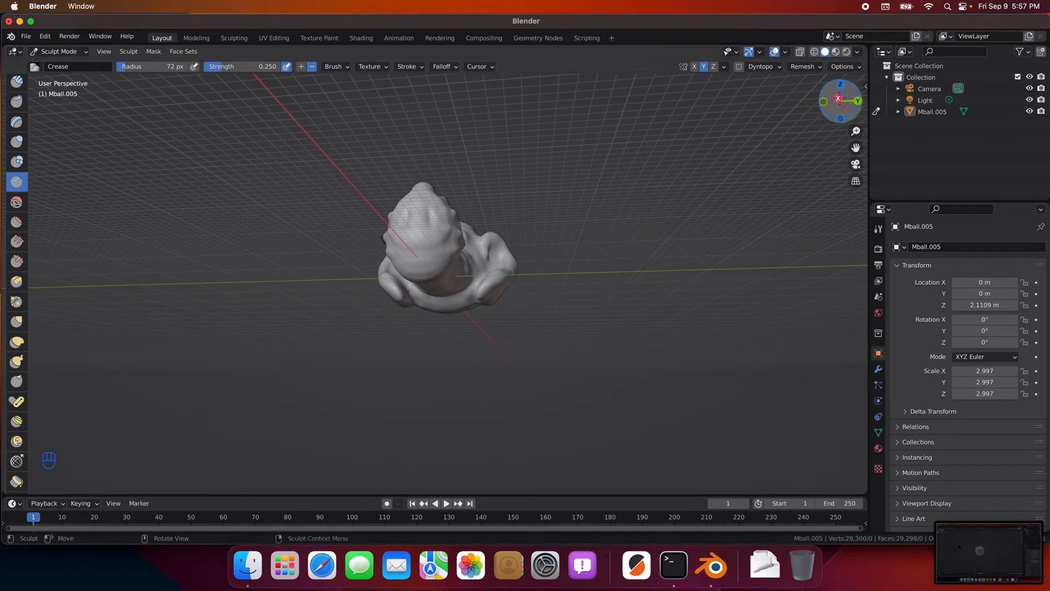
click(838, 99)
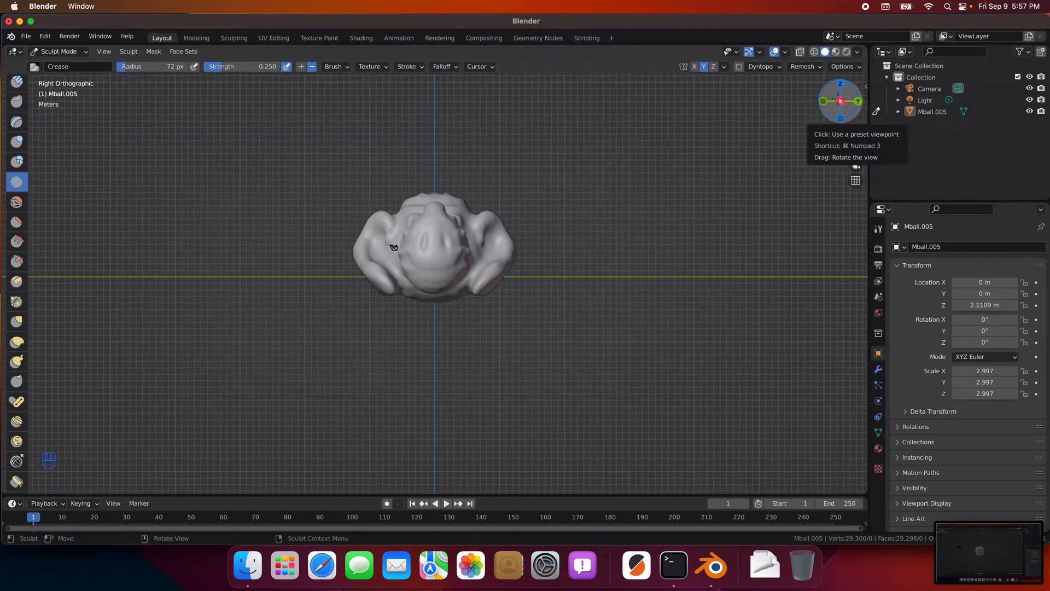
click(858, 101)
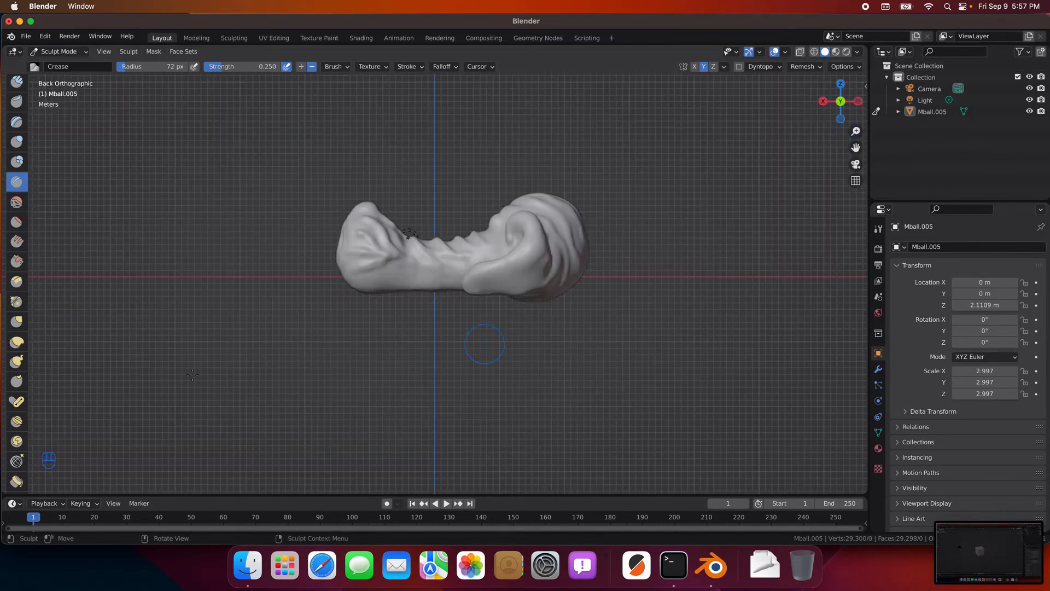
middle_drag(369, 357, 410, 372)
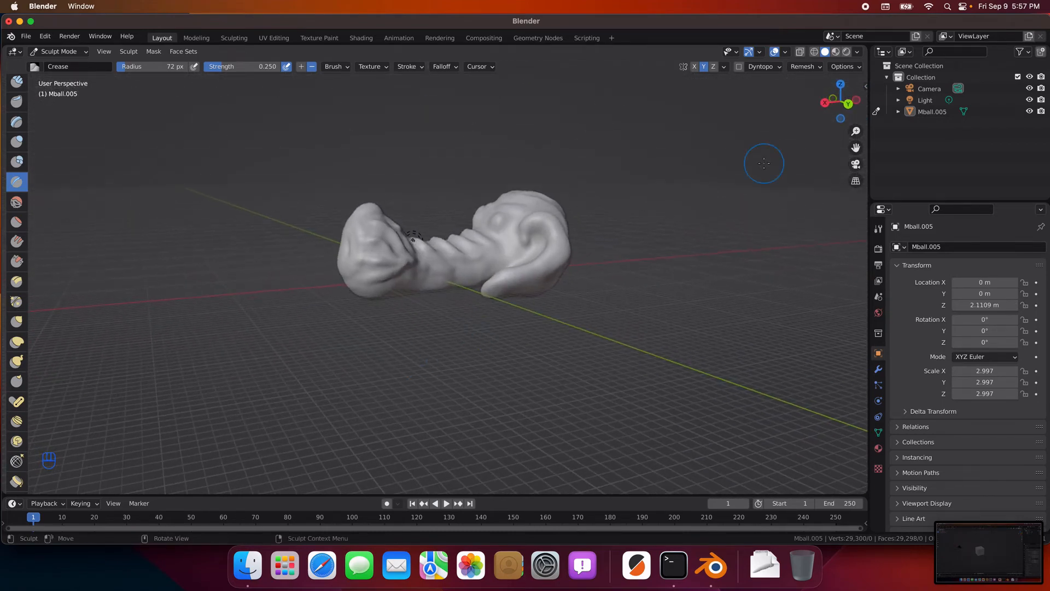
click(848, 103)
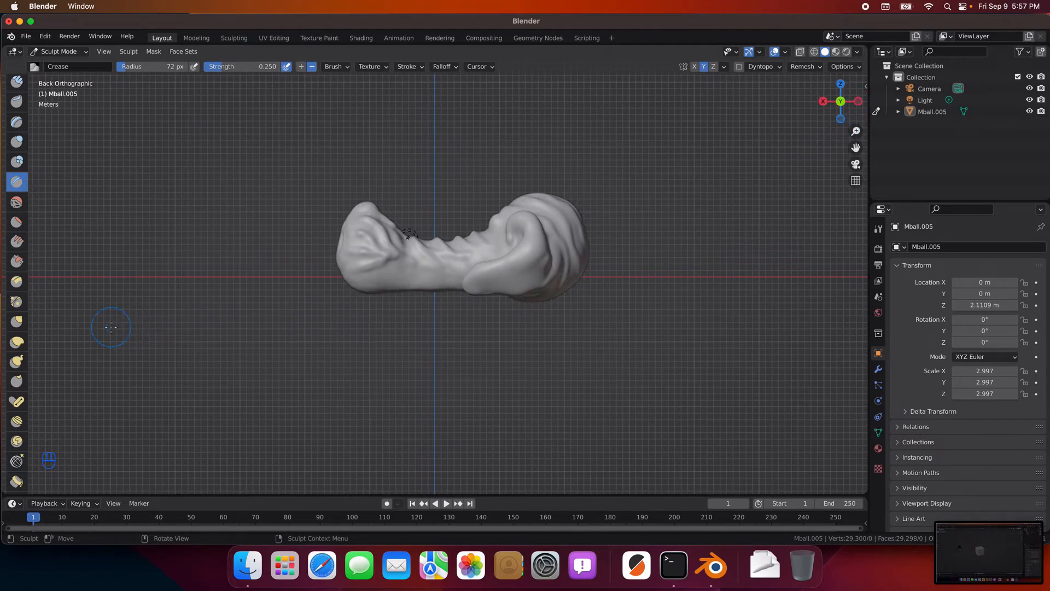
scroll(21, 434, down, 5)
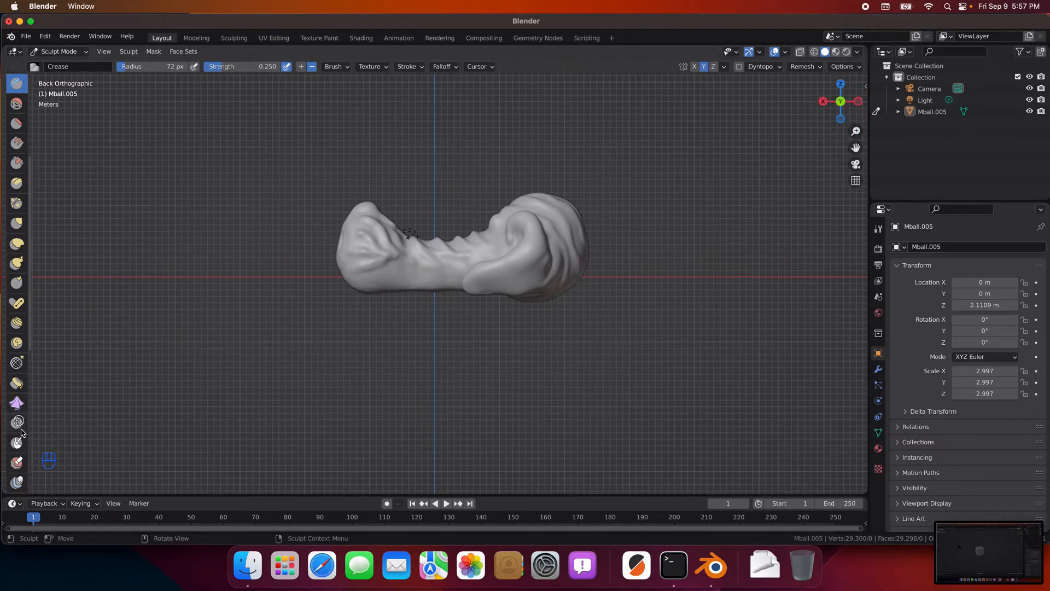
scroll(20, 438, down, 4)
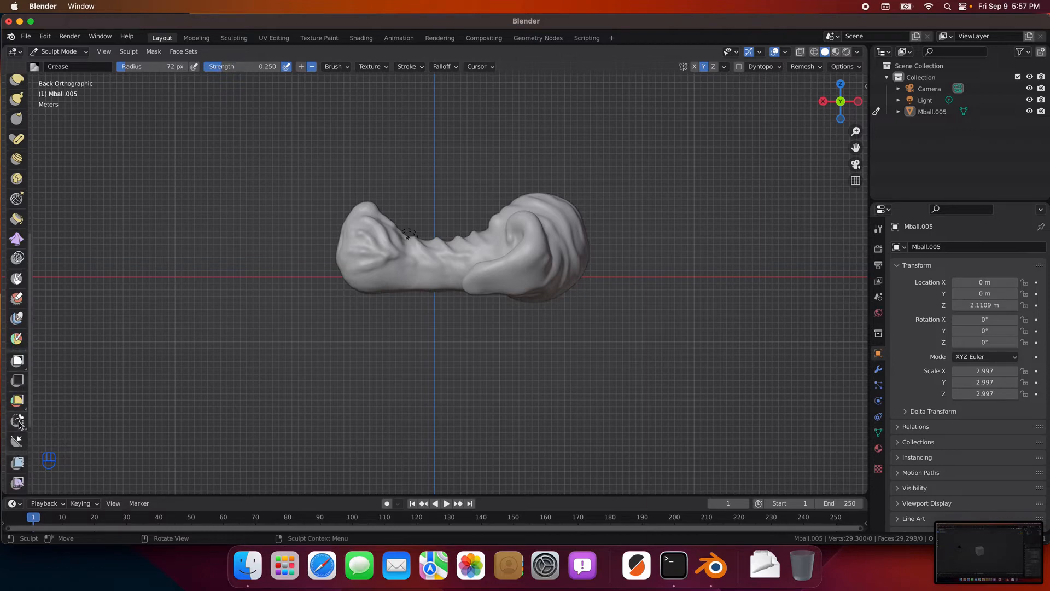
click(18, 421)
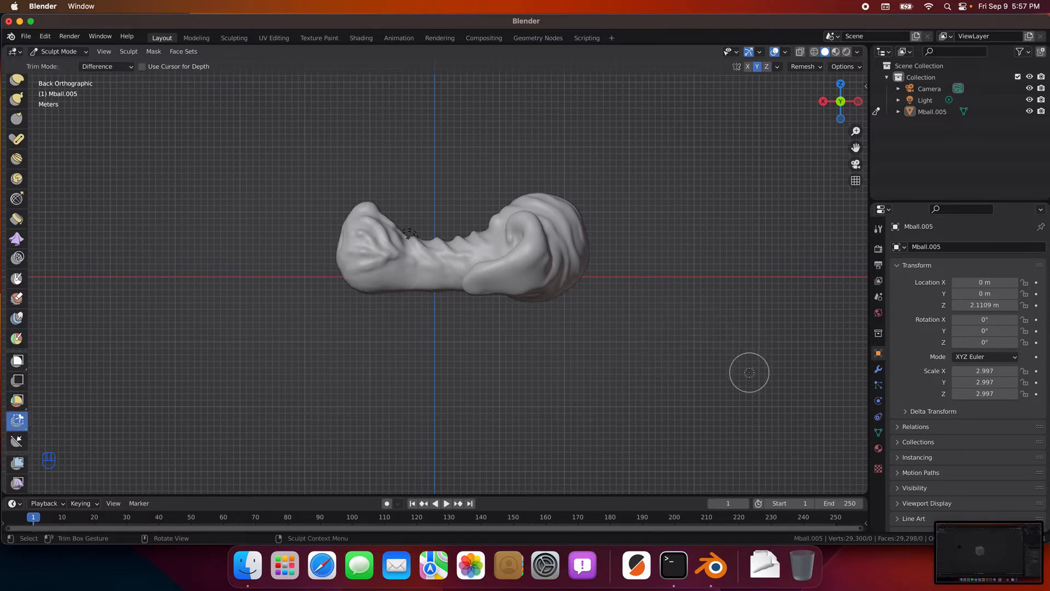
drag(749, 372, 290, 286)
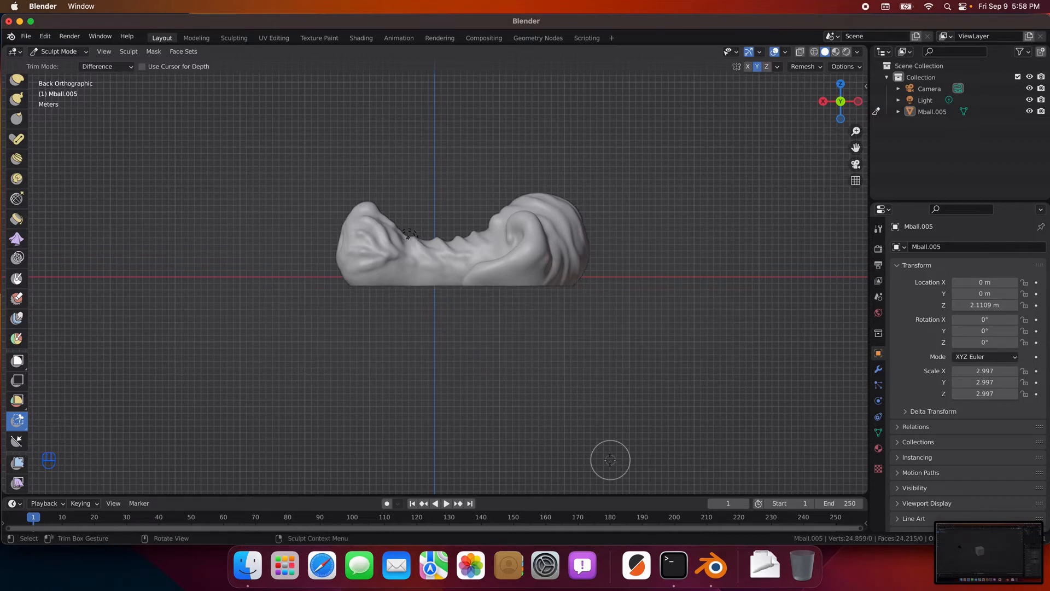
Step: Remesh the trimmed sculpt at 0.1 m voxel size and check its flat base from the side
mouse_move(470, 235)
middle_down()
mouse_move(378, 261)
mouse_move(469, 275)
mouse_move(482, 378)
mouse_move(187, 316)
mouse_move(86, 349)
mouse_move(314, 328)
mouse_move(345, 312)
mouse_move(323, 322)
middle_up()
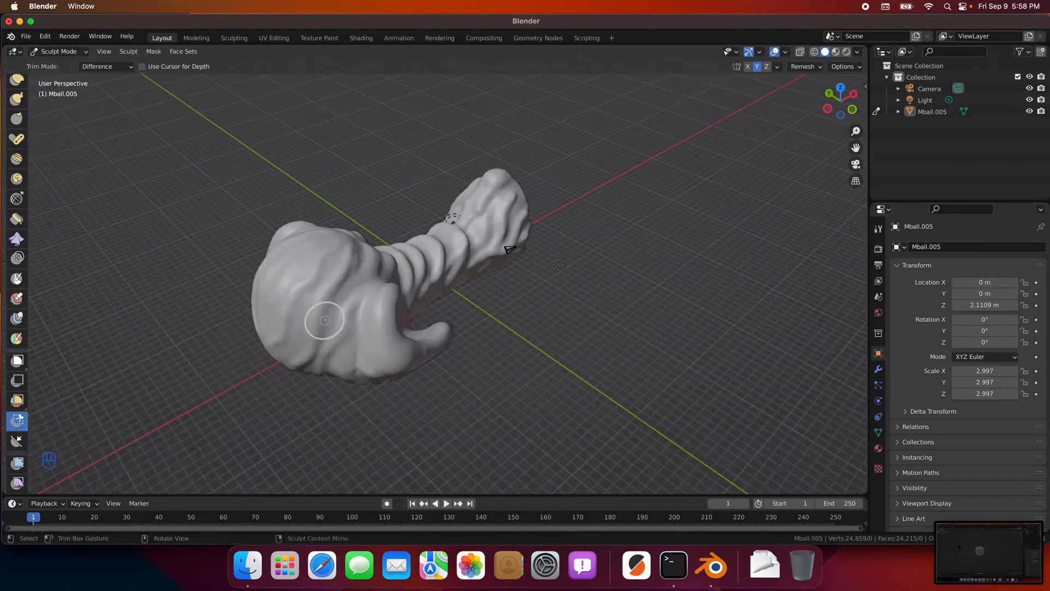
click(843, 67)
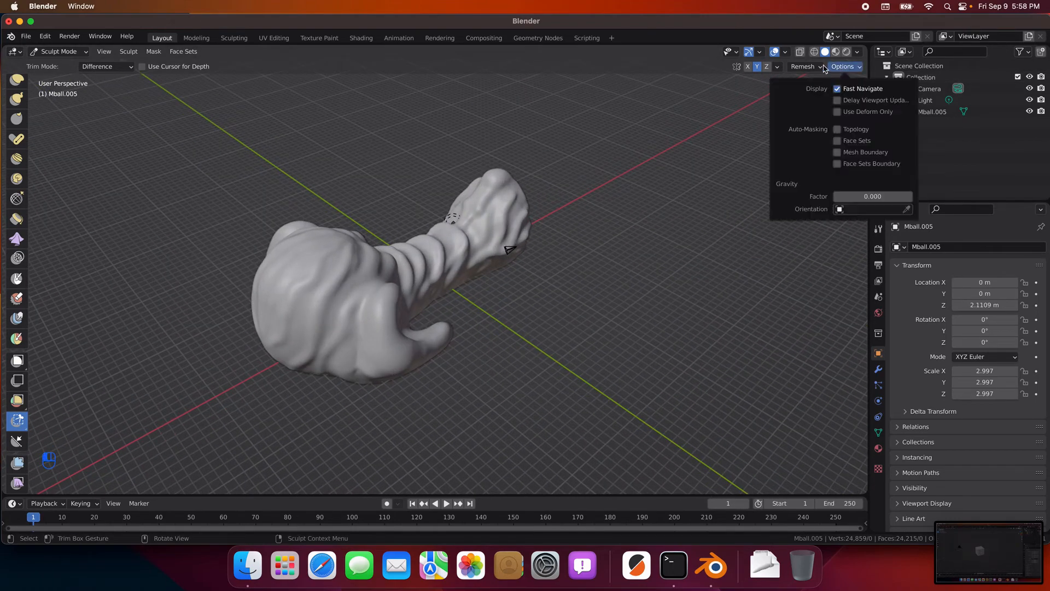
mouse_move(808, 67)
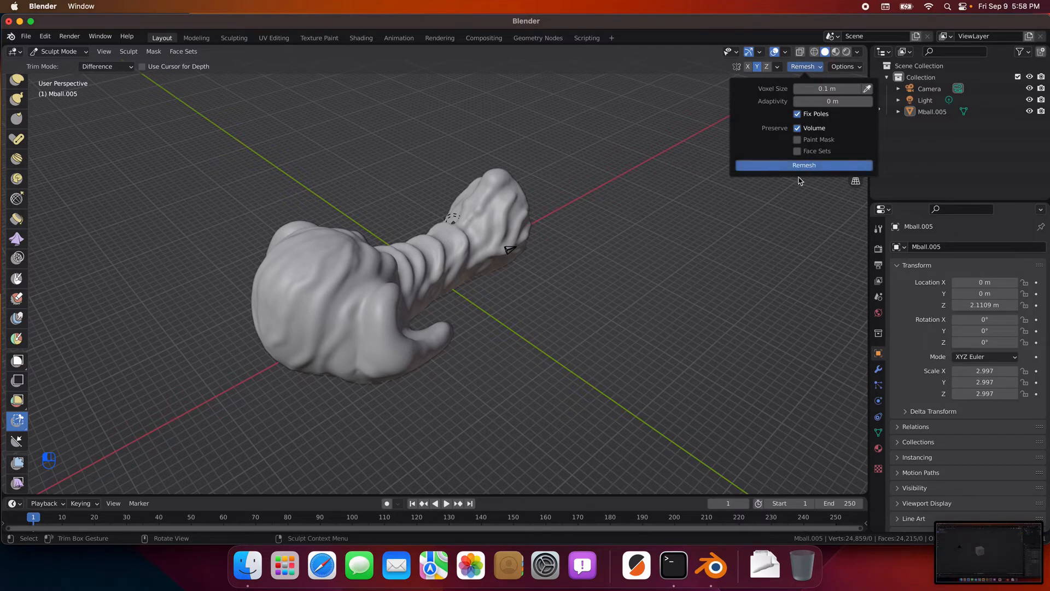
click(808, 165)
middle_drag(722, 274, 636, 273)
scroll(637, 272, up, 10)
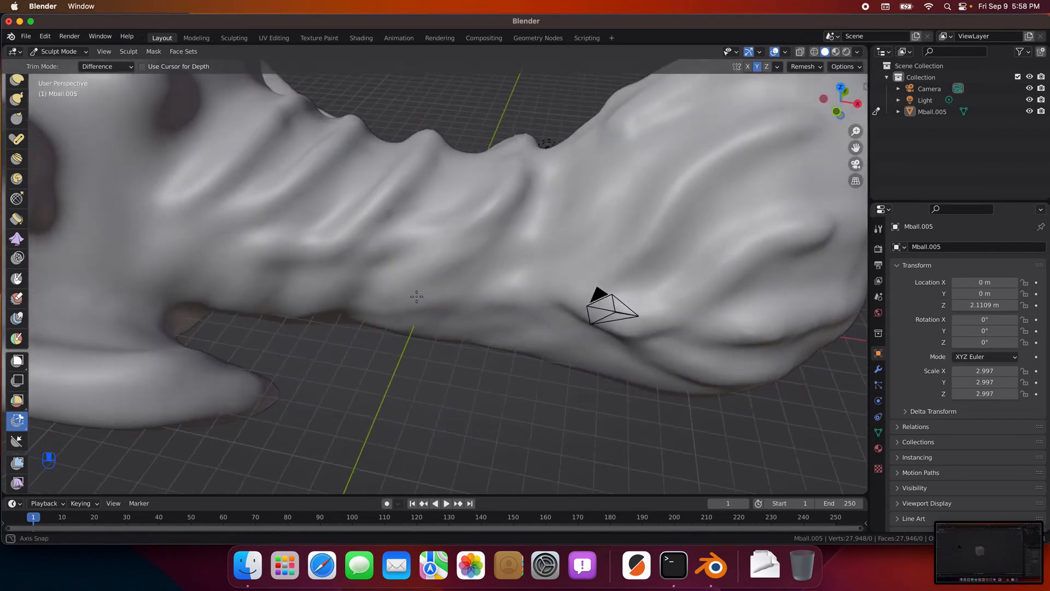
middle_drag(416, 296, 733, 174)
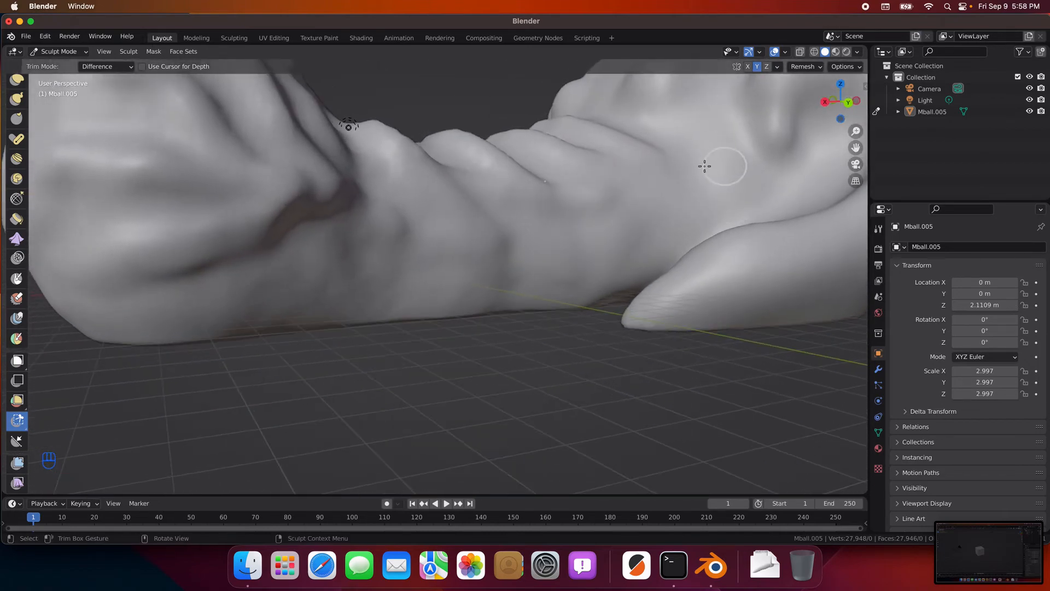
scroll(703, 165, down, 5)
scroll(619, 175, up, 1)
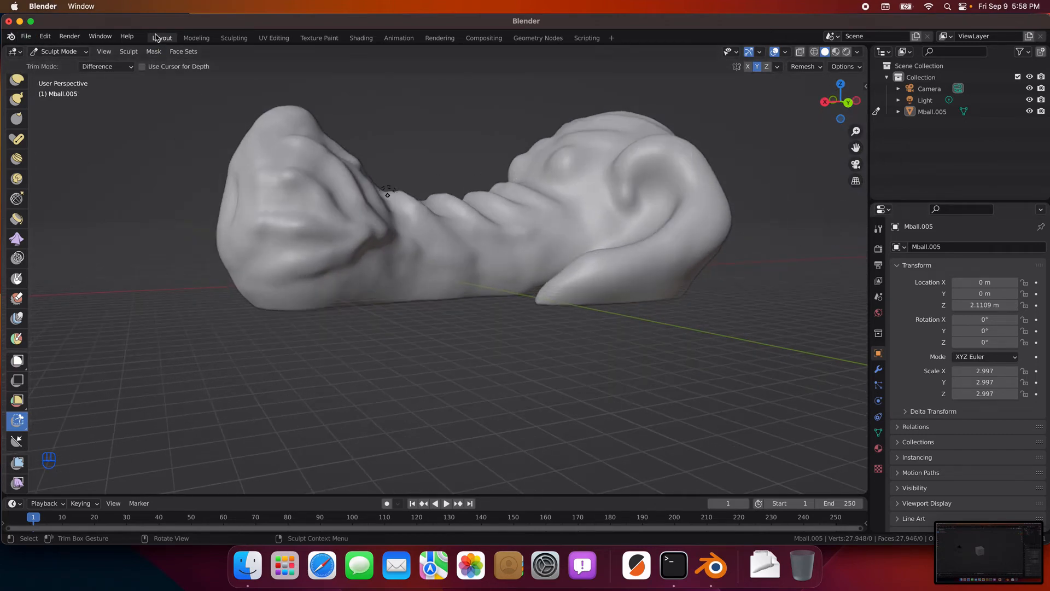
Step: Switch from Sculpt Mode to Object Mode, preview the rendered shading and return to solid shading
click(80, 52)
click(74, 66)
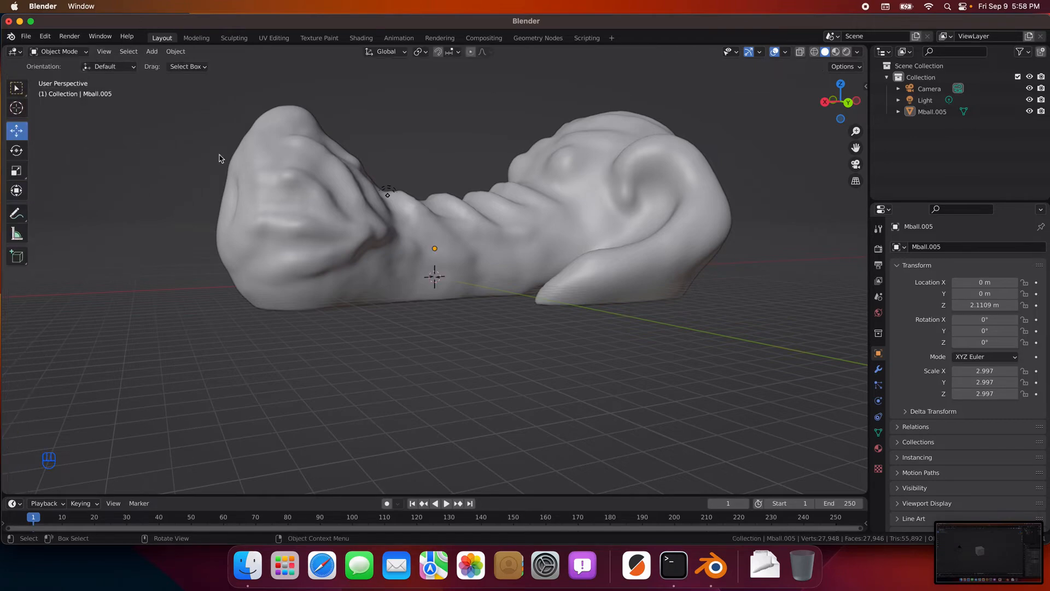
scroll(342, 302, down, 2)
scroll(369, 298, up, 2)
scroll(785, 291, down, 1)
click(848, 52)
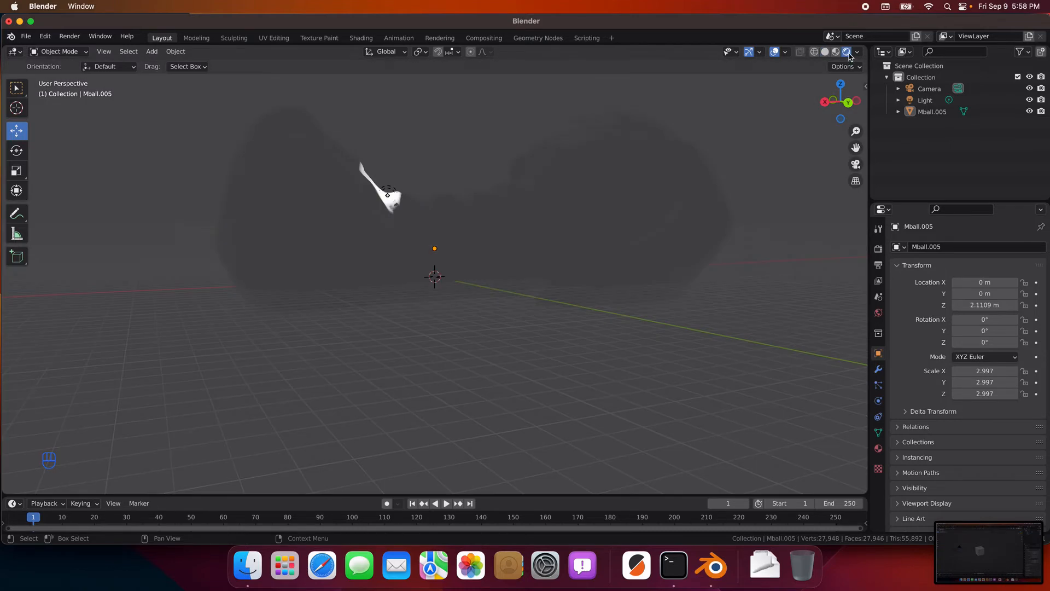
click(825, 52)
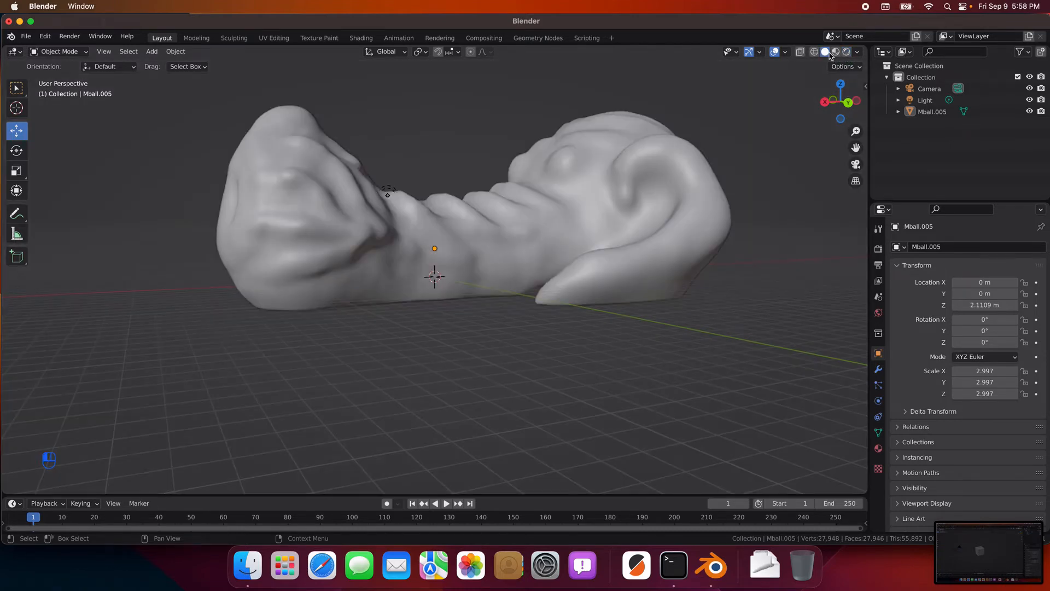
Step: Set the solid viewport lighting to MatCap and apply the red clay material sphere
click(858, 52)
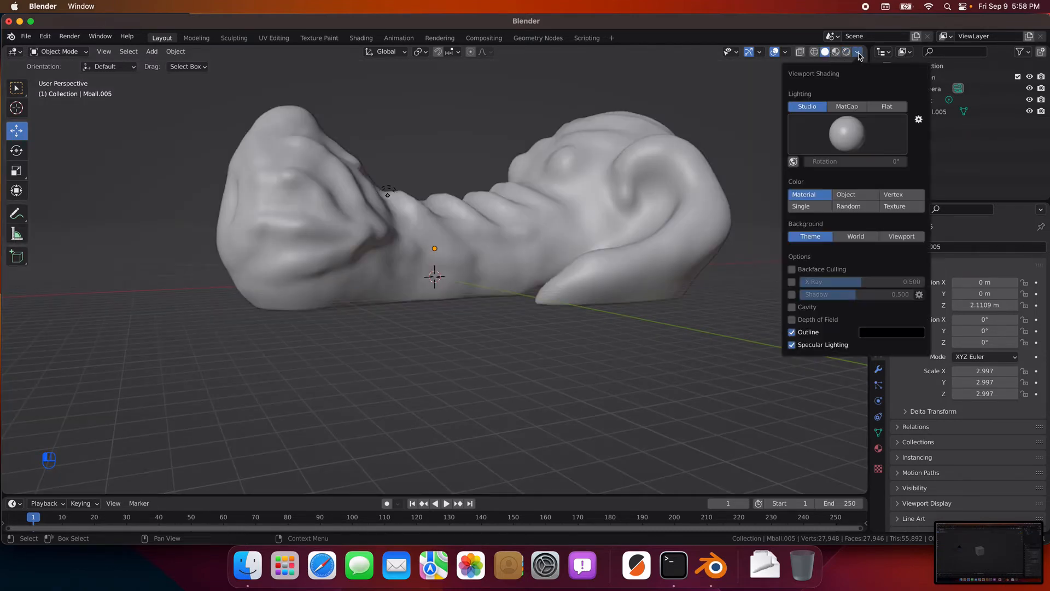
click(850, 107)
click(859, 134)
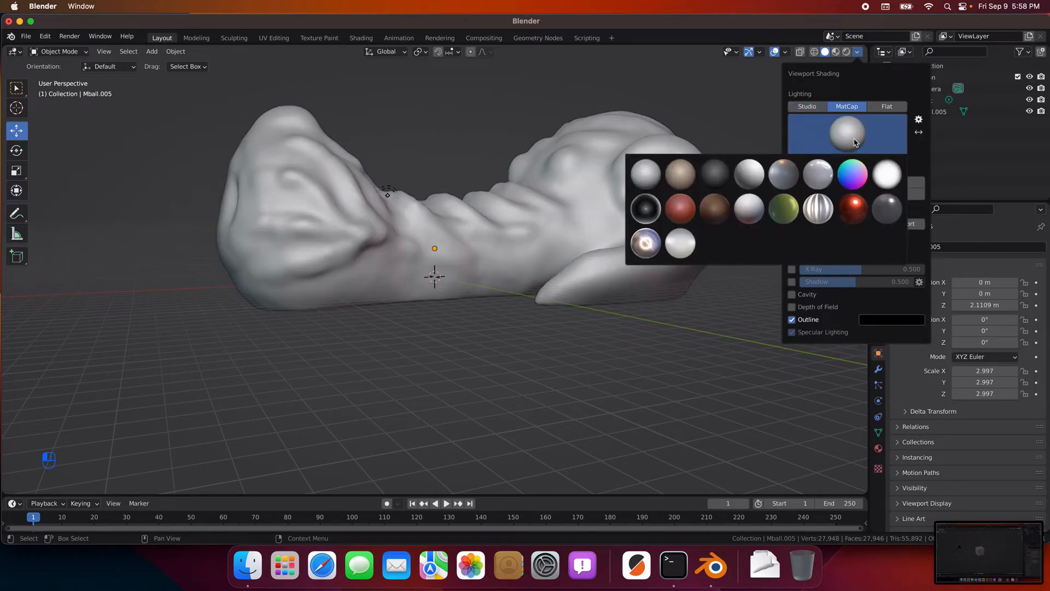
click(695, 209)
mouse_move(650, 265)
middle_down()
mouse_move(546, 312)
mouse_move(591, 345)
mouse_move(734, 321)
mouse_move(463, 303)
middle_up()
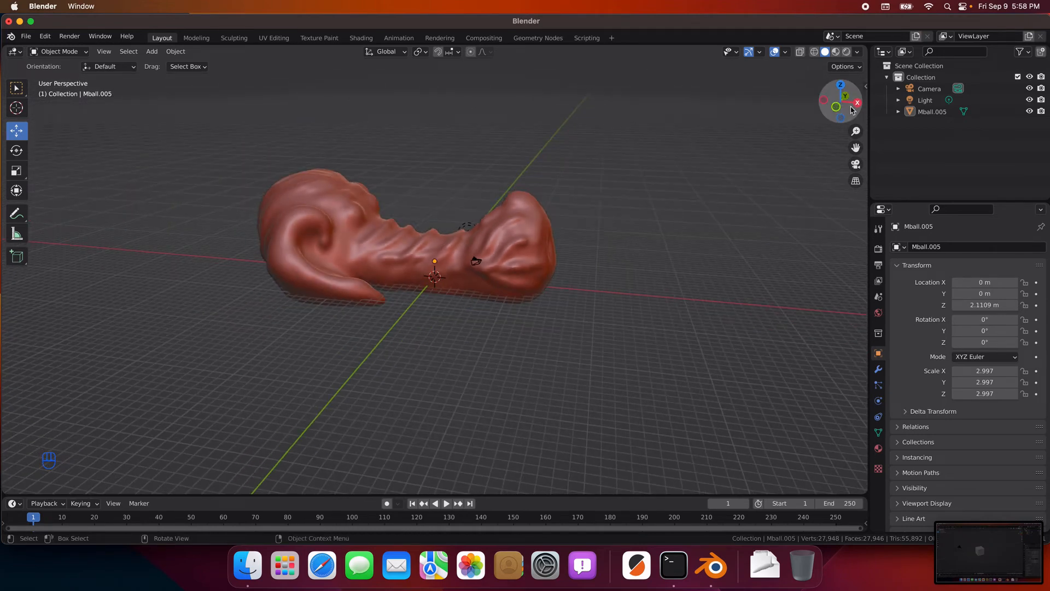
Step: Change the MatCap to the rainbow-coloured normal sphere and inspect the sculpt from the front, top and side
click(846, 52)
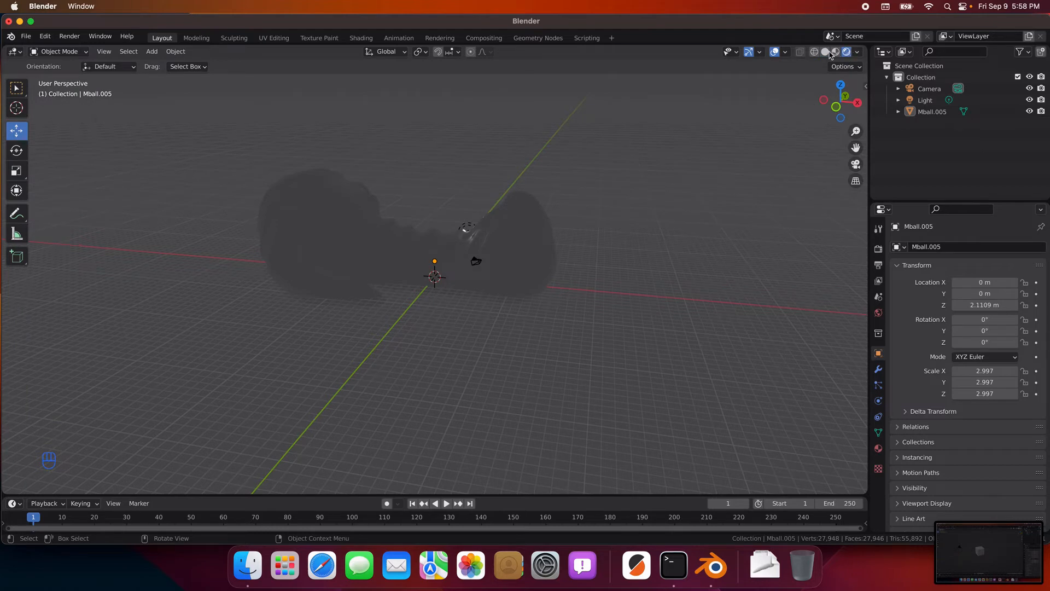
click(827, 52)
click(859, 52)
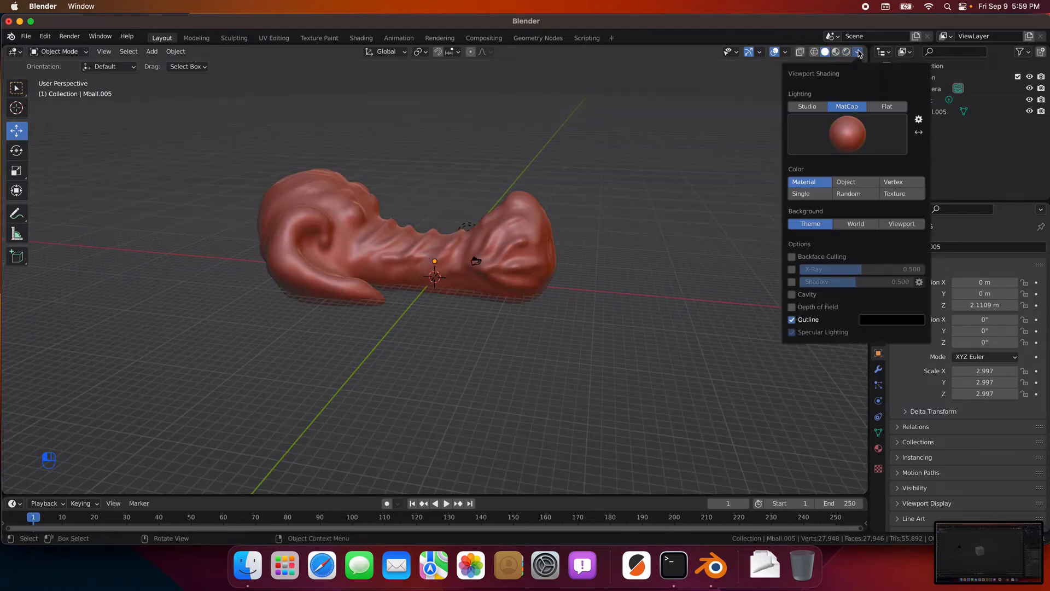
click(837, 131)
click(855, 175)
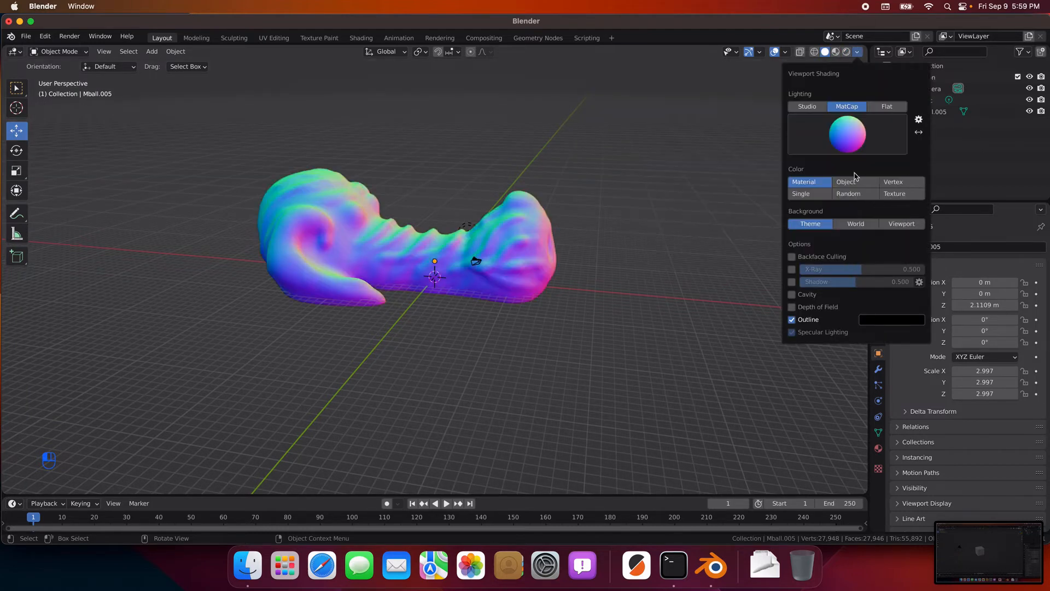
mouse_move(673, 206)
middle_down()
mouse_move(475, 201)
mouse_move(535, 204)
middle_up()
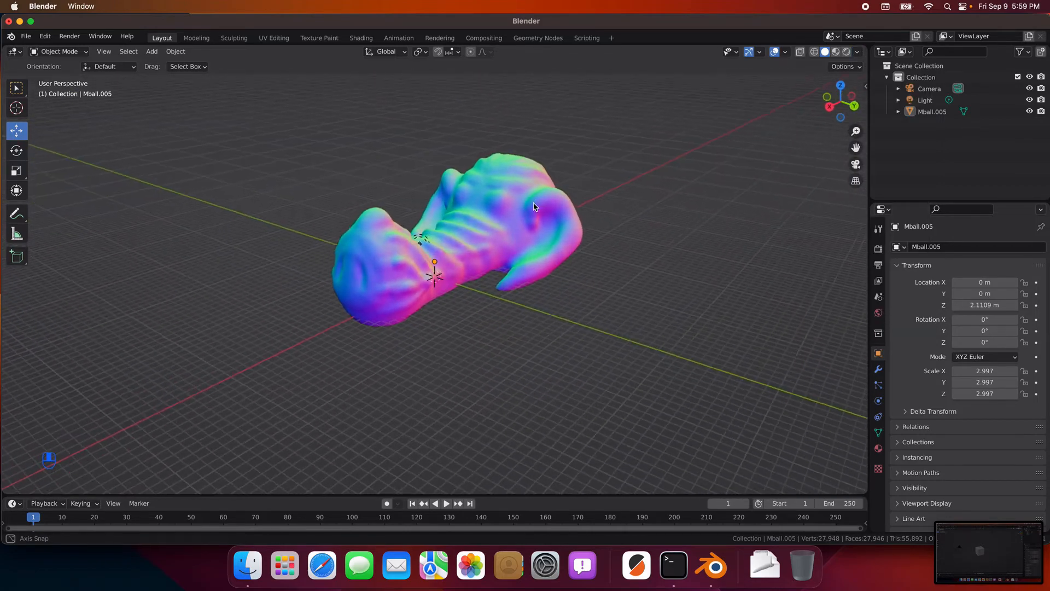
scroll(531, 201, up, 6)
scroll(532, 200, down, 5)
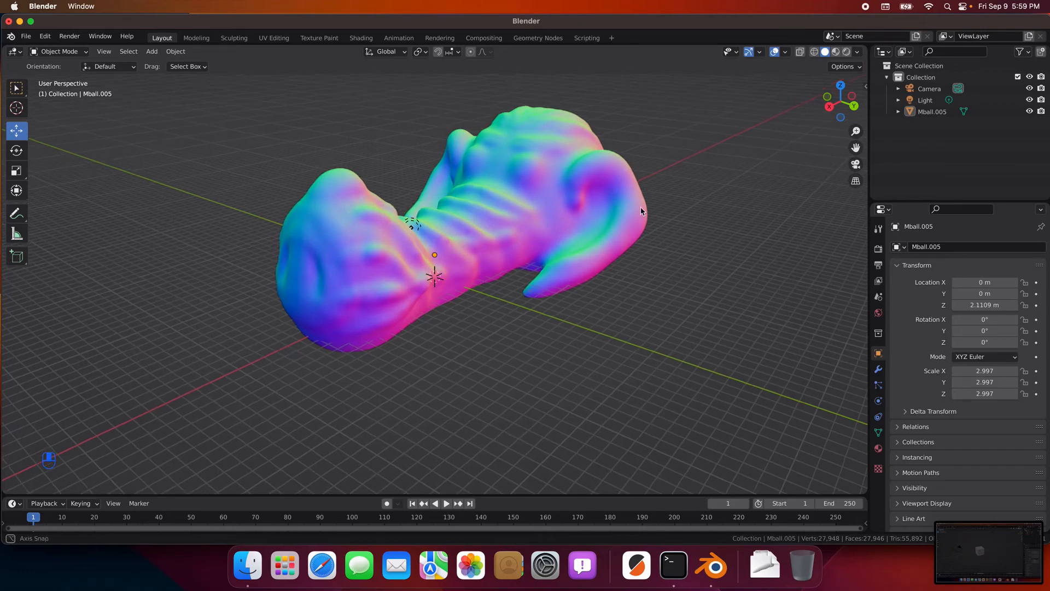
middle_drag(642, 211, 718, 292)
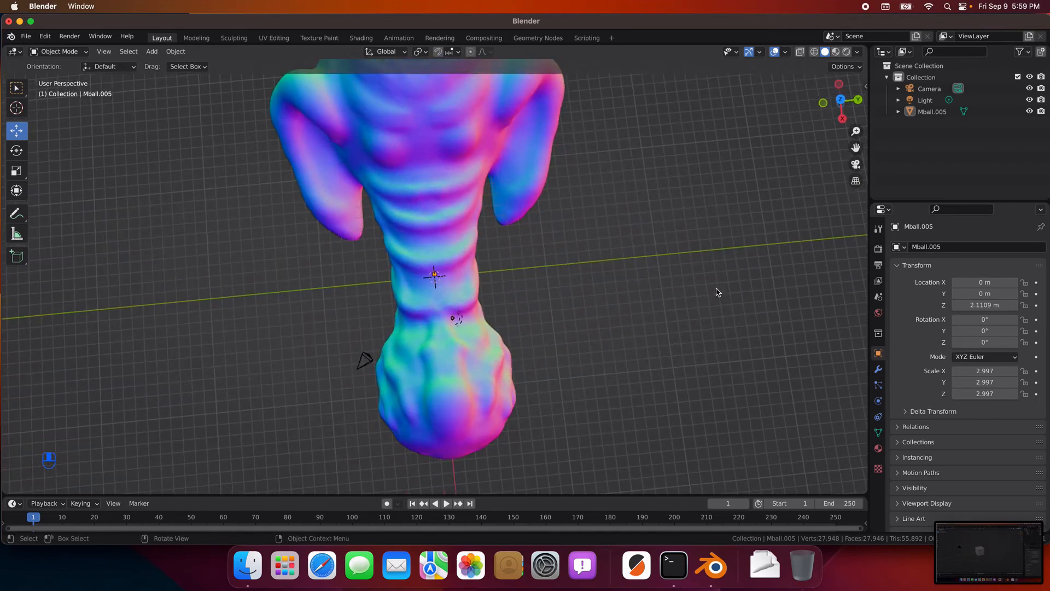
scroll(598, 248, down, 5)
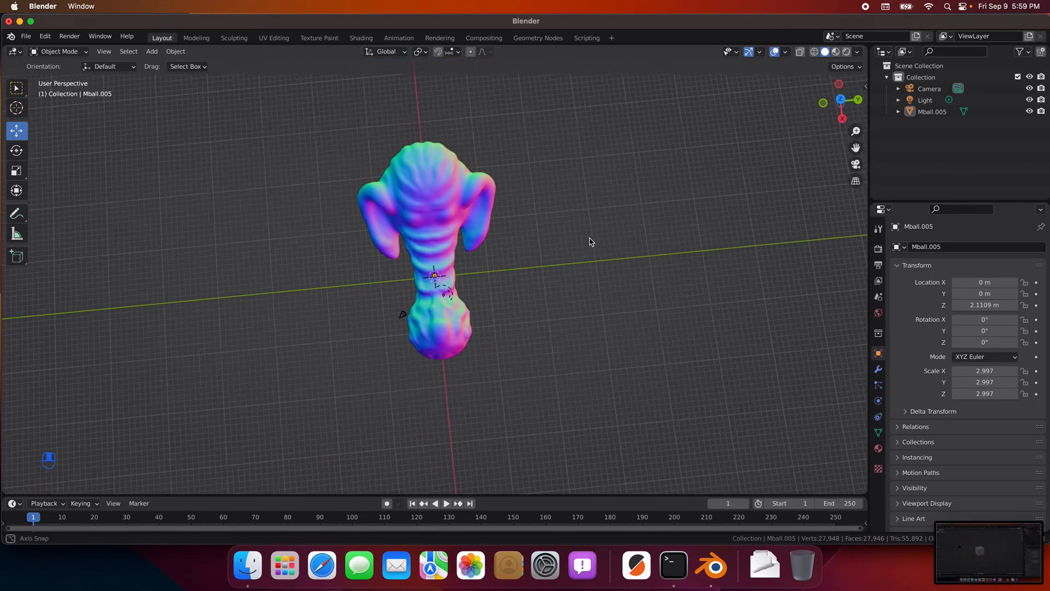
middle_drag(591, 239, 547, 180)
Step: Save the file as InTheOpenGrinder-01.blend in the home folder
click(26, 36)
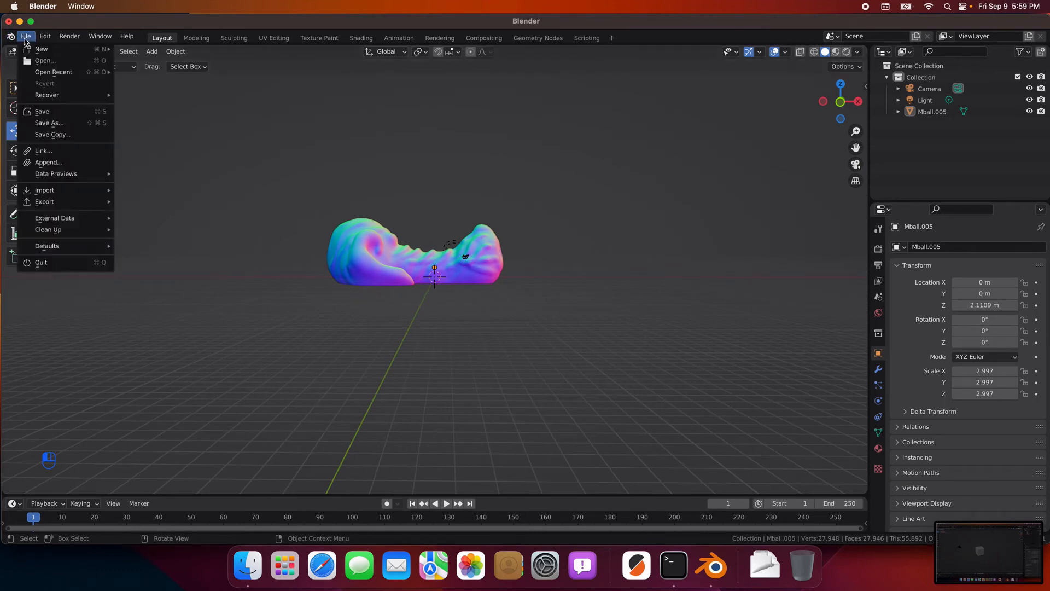
click(25, 36)
click(54, 126)
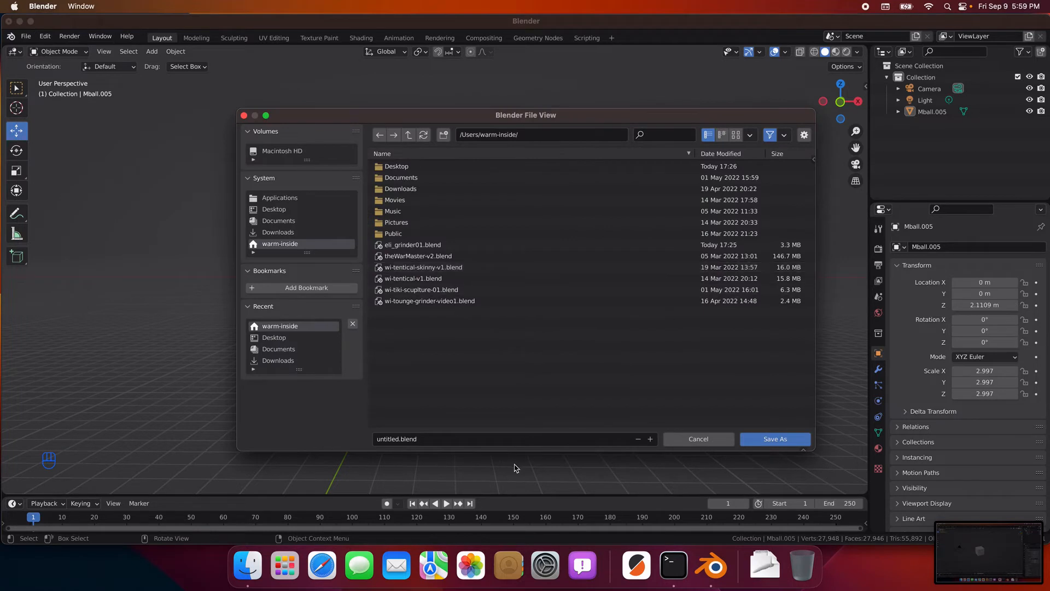
click(393, 437)
key(Return)
click(787, 442)
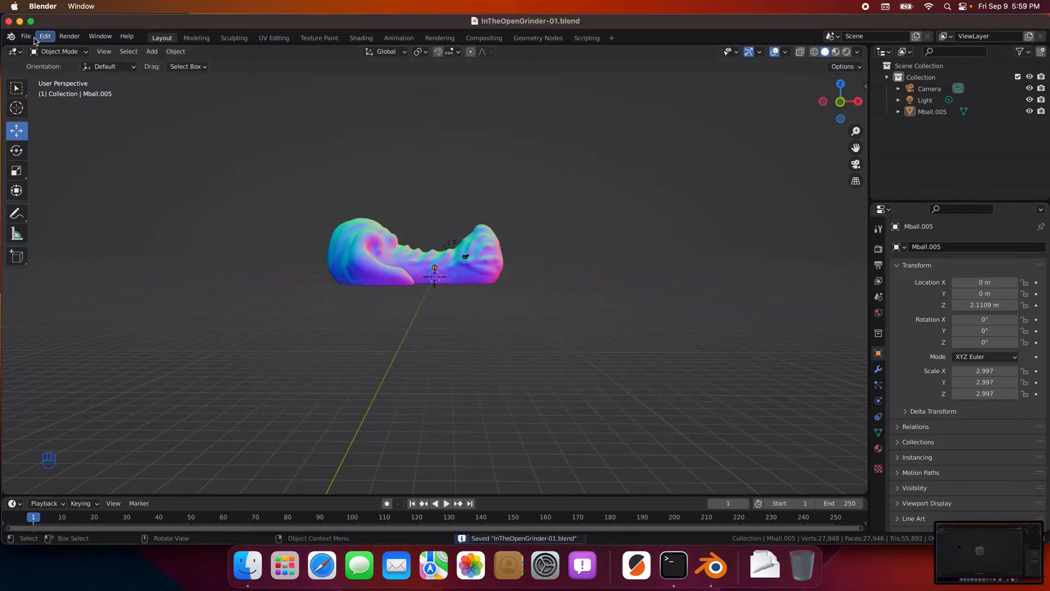
Step: Select the camera beside the sculpt and move it along the X axis to about 47.4 m
middle_drag(229, 412, 208, 164)
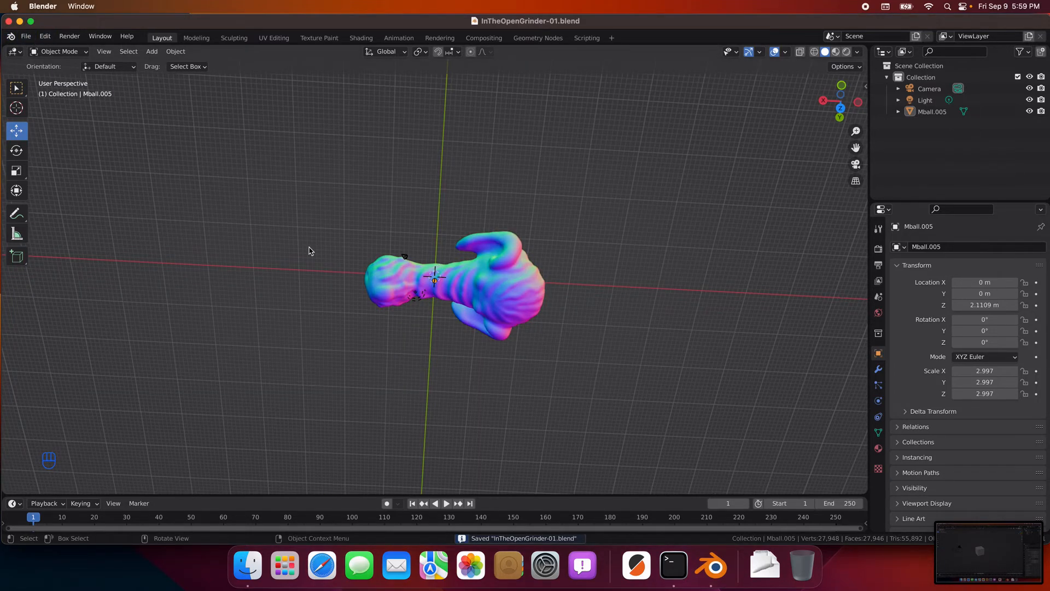
middle_drag(326, 244, 474, 193)
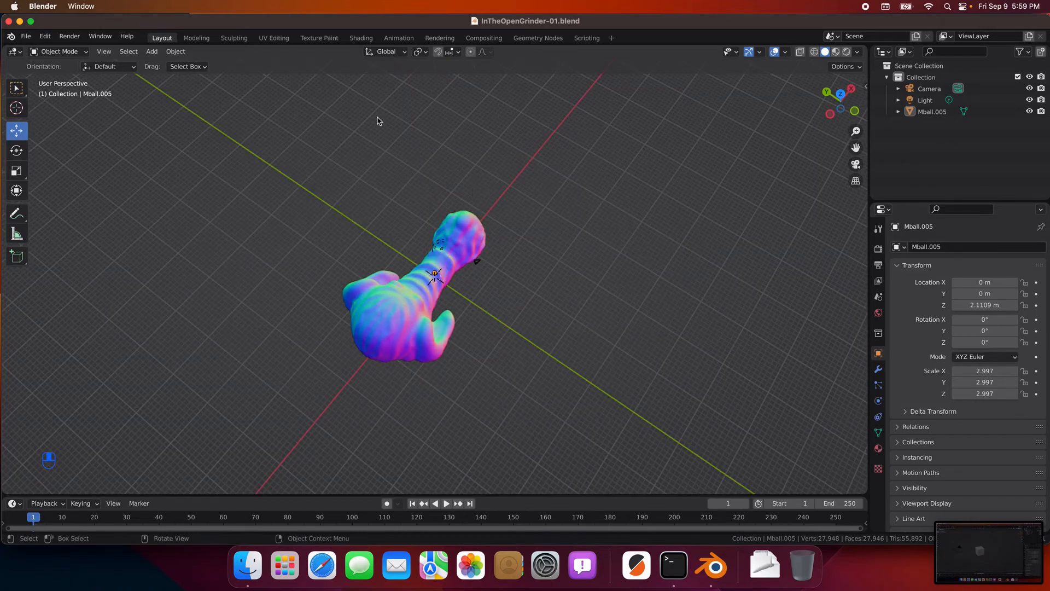
middle_drag(378, 120, 323, 117)
middle_drag(375, 175, 315, 158)
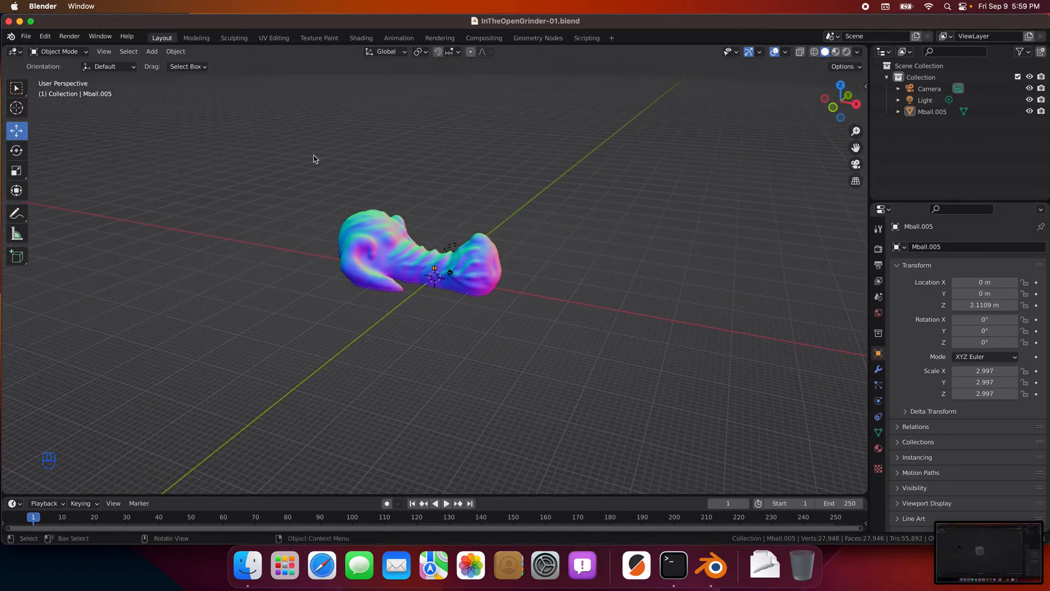
scroll(403, 187, up, 5)
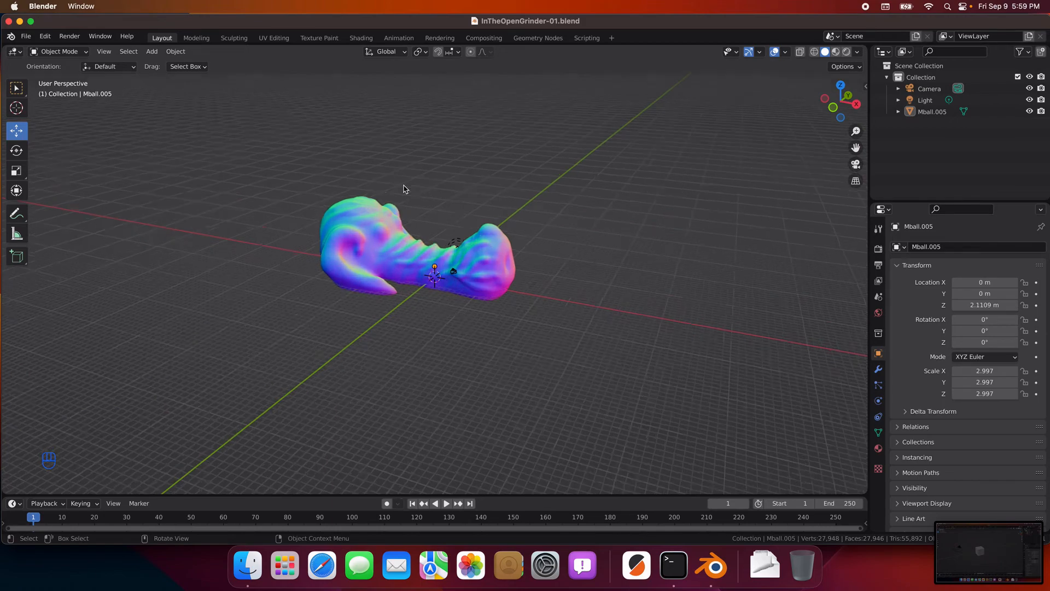
click(477, 269)
middle_drag(542, 284, 586, 327)
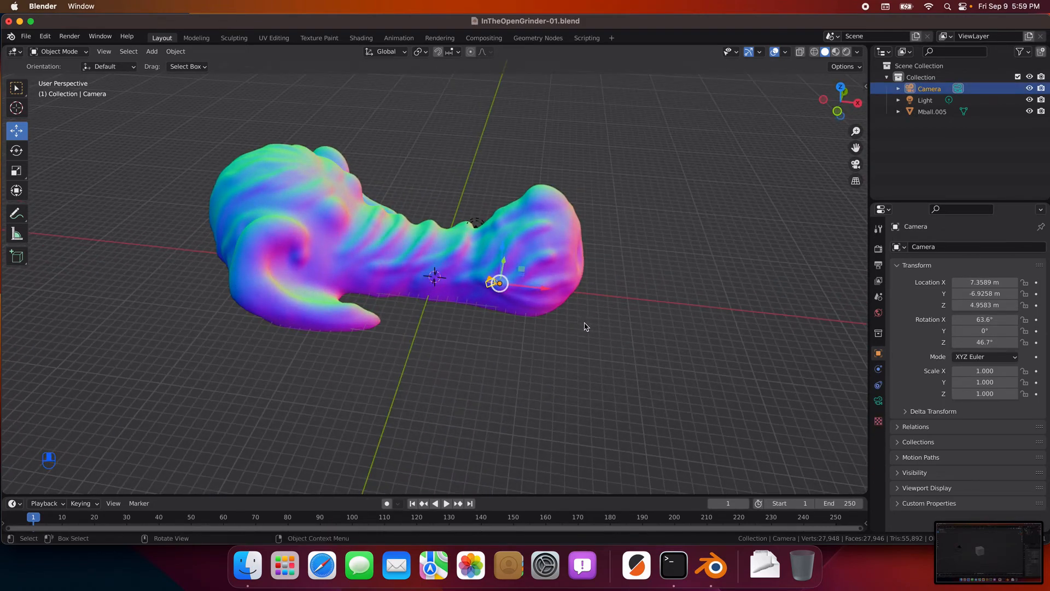
scroll(498, 366, up, 4)
scroll(494, 355, down, 9)
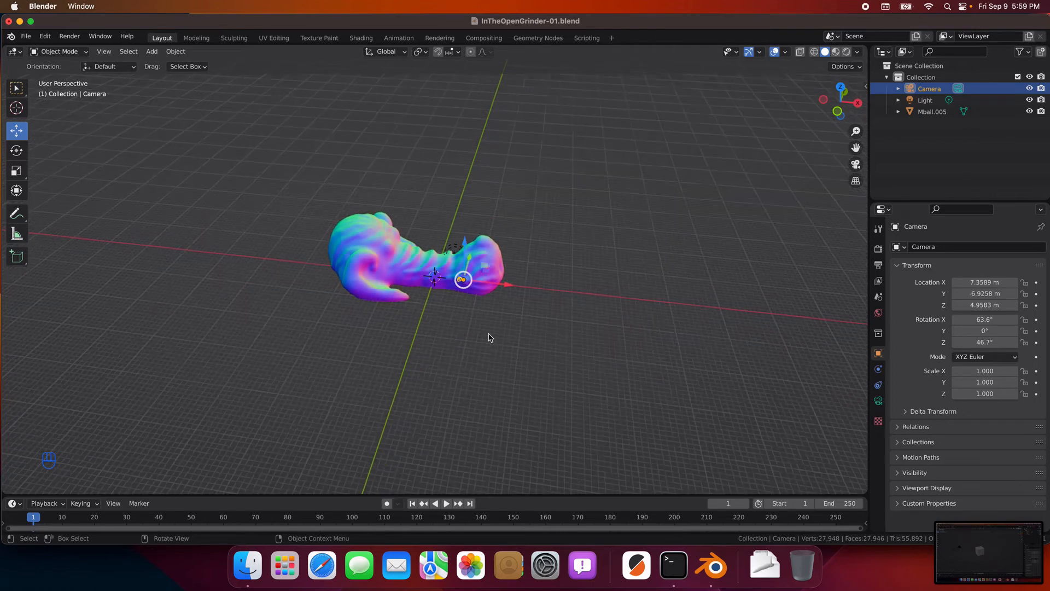
drag(499, 289, 581, 296)
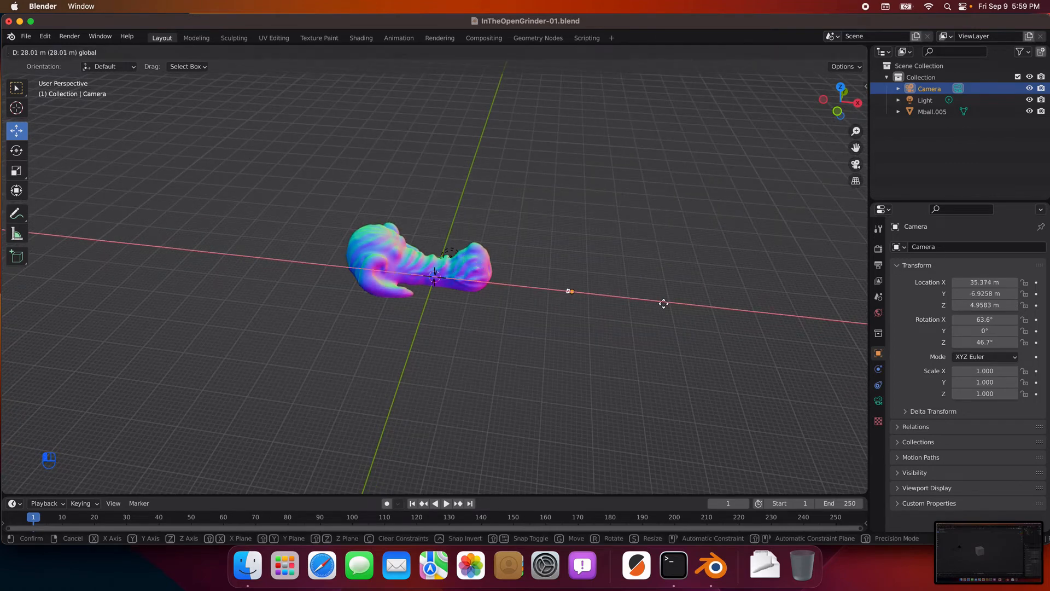
drag(663, 303, 632, 316)
Step: Move the camera along the Y axis to about -48 m and raise it along Z to about 19.6 m
drag(617, 276, 615, 348)
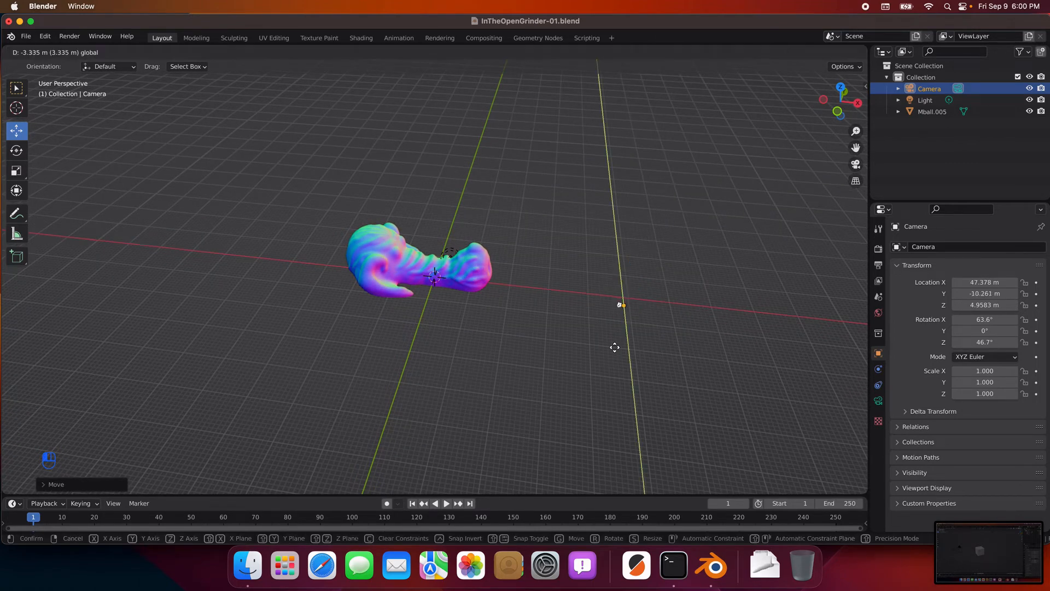
drag(616, 398, 618, 410)
middle_drag(619, 411, 612, 364)
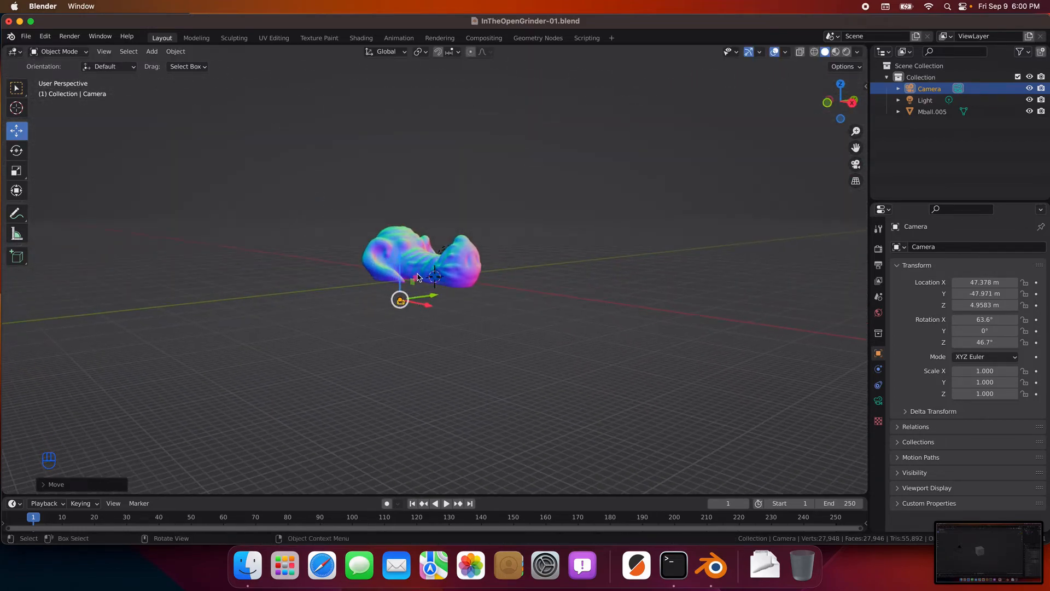
drag(399, 280, 400, 232)
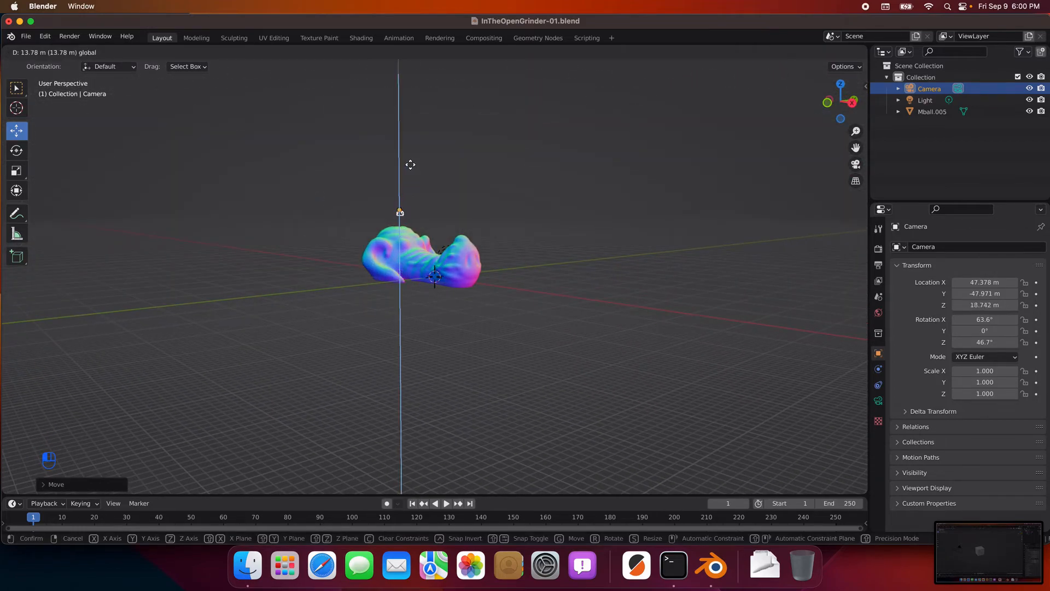
drag(410, 165, 410, 157)
middle_drag(448, 415, 442, 423)
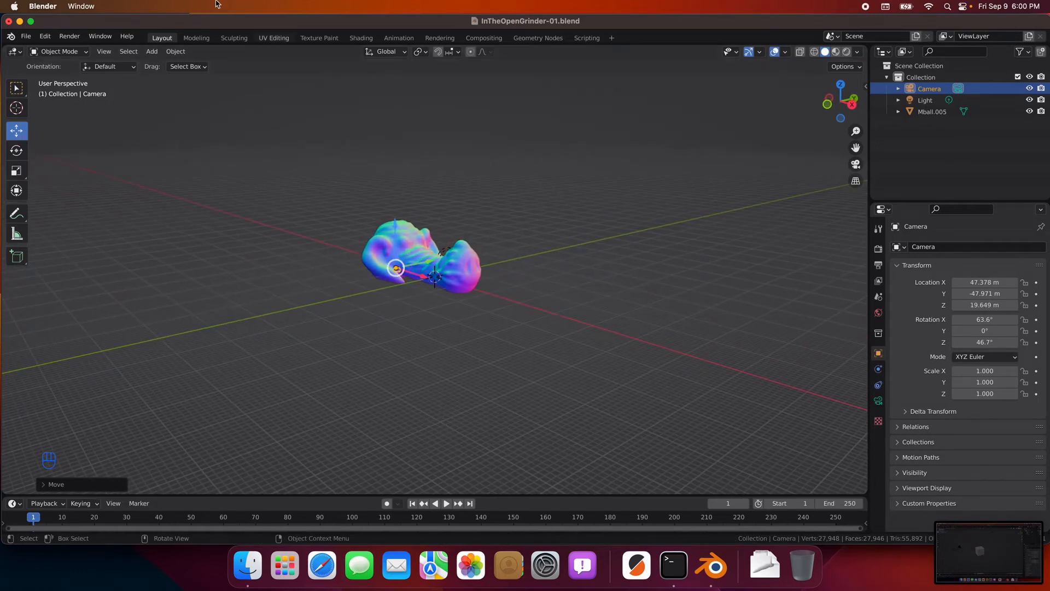
Step: Render a still image to examine the sculpt's framing, close the render window and deselect the camera
click(70, 36)
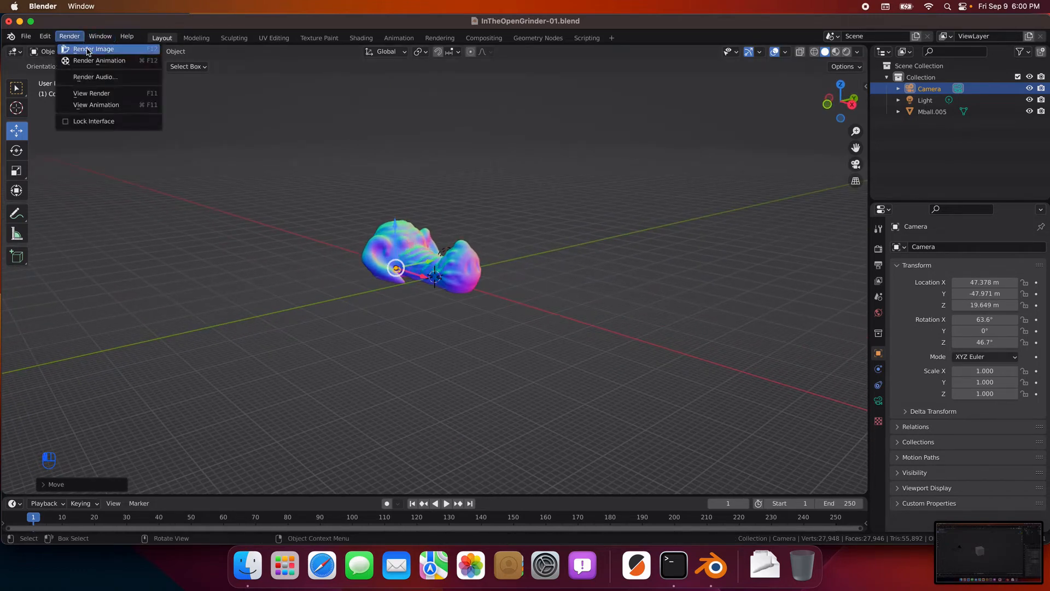
click(82, 51)
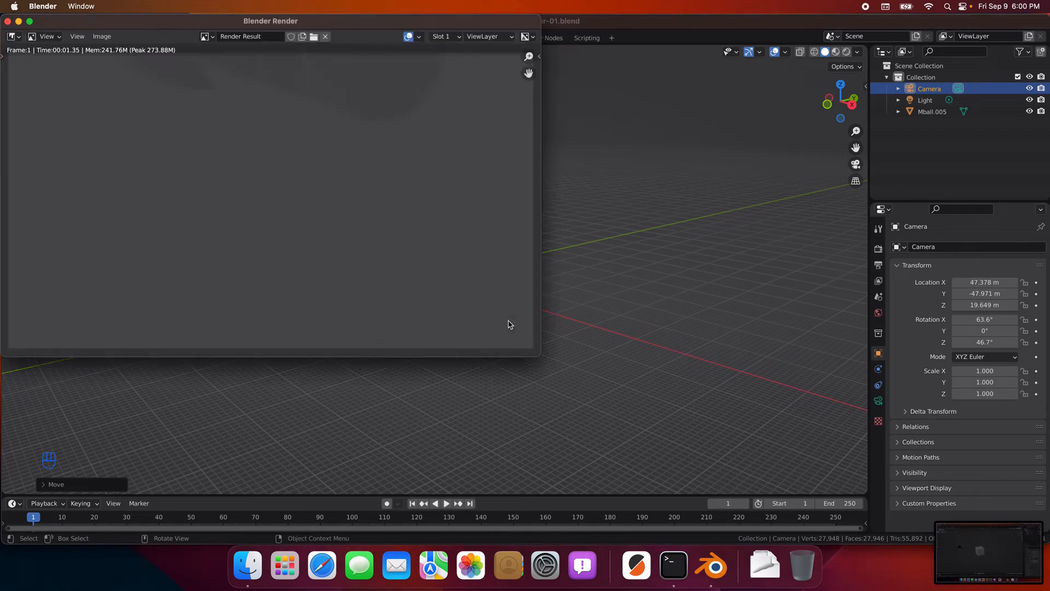
scroll(434, 223, down, 3)
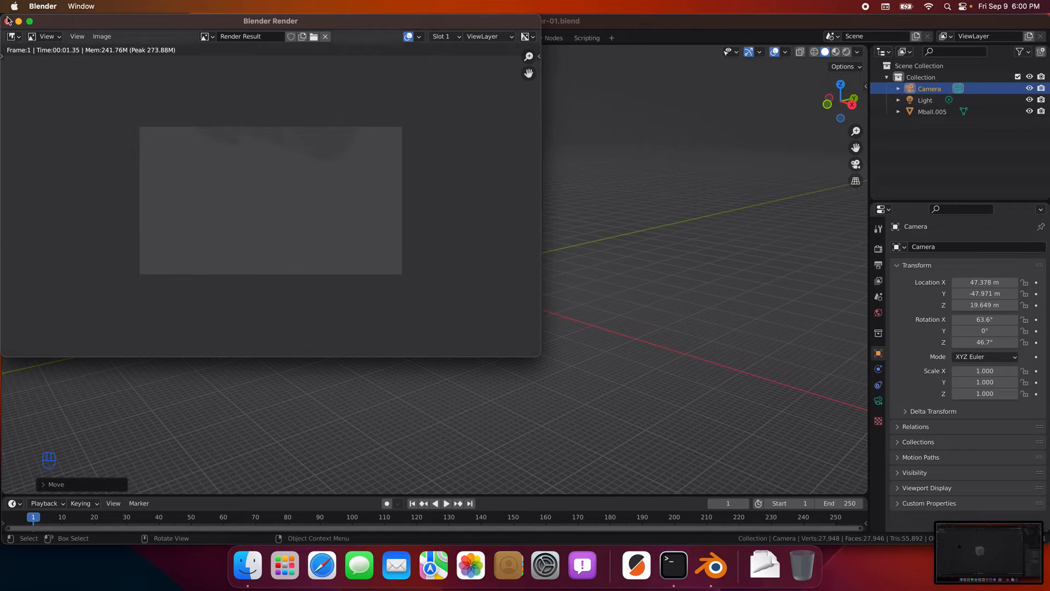
click(7, 21)
click(539, 293)
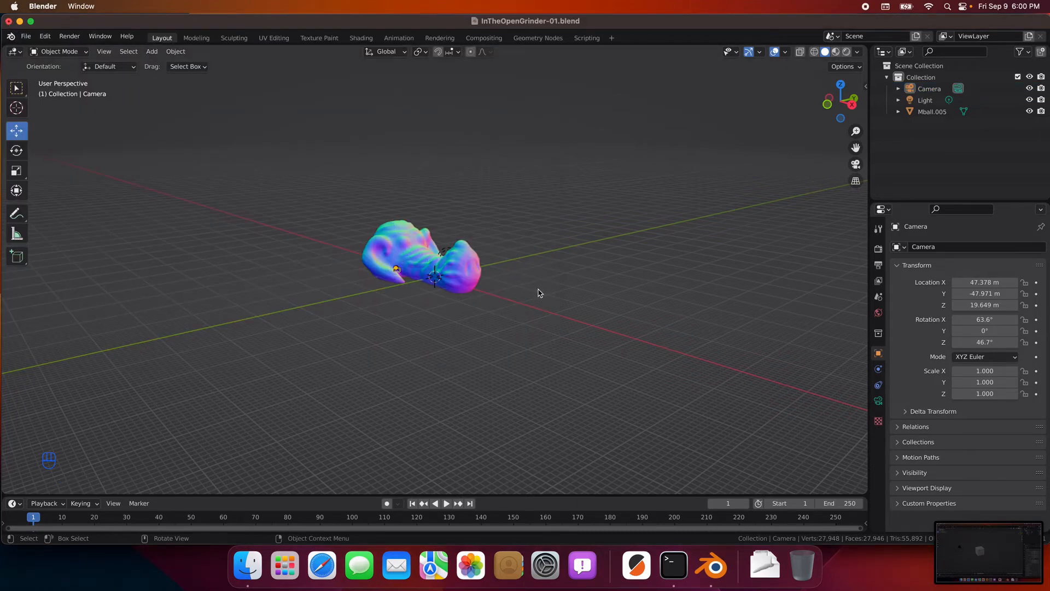
Step: Look through the camera to check where the sculpt sits relative to the render frame
key(KP_1)
key(KP_0)
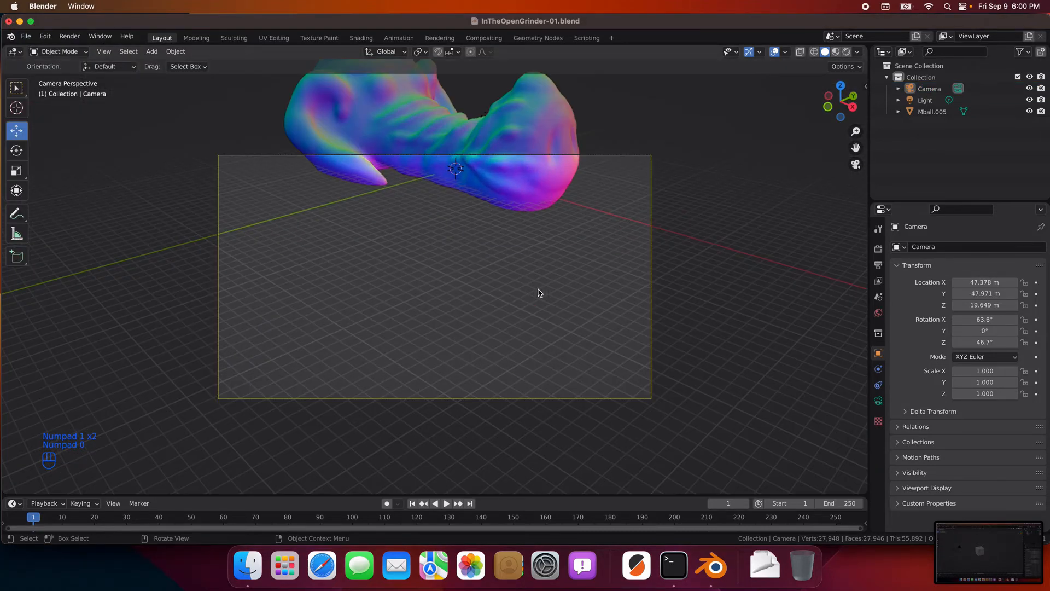
scroll(536, 294, up, 1)
scroll(514, 298, down, 2)
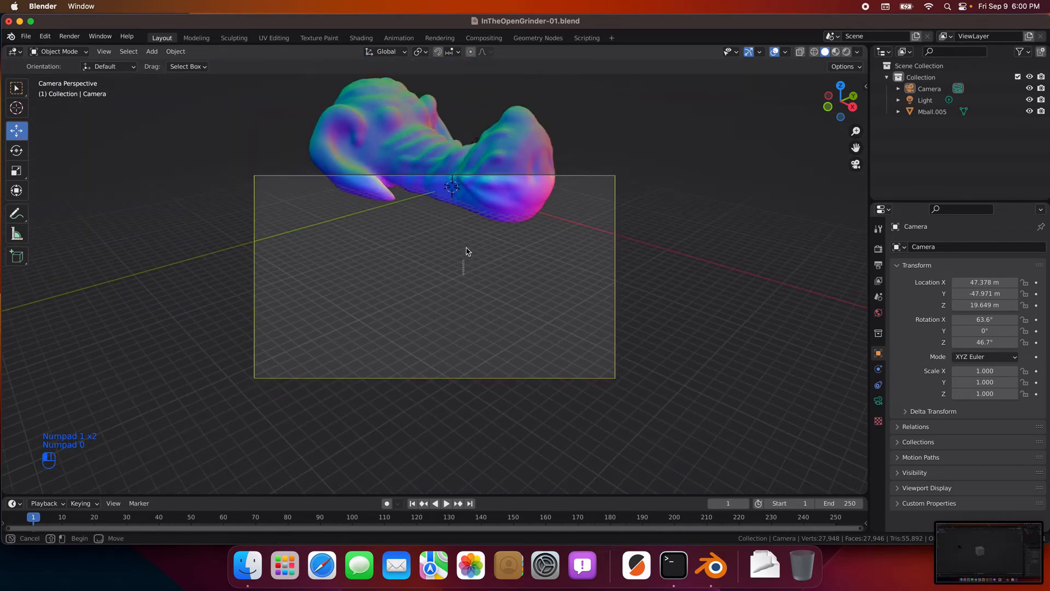
click(473, 214)
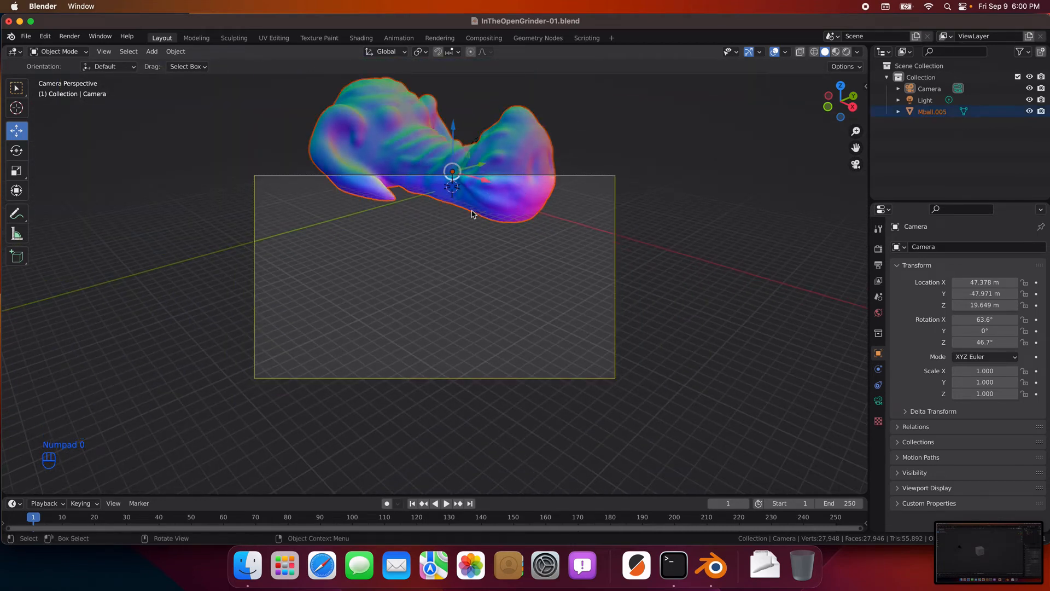
click(460, 230)
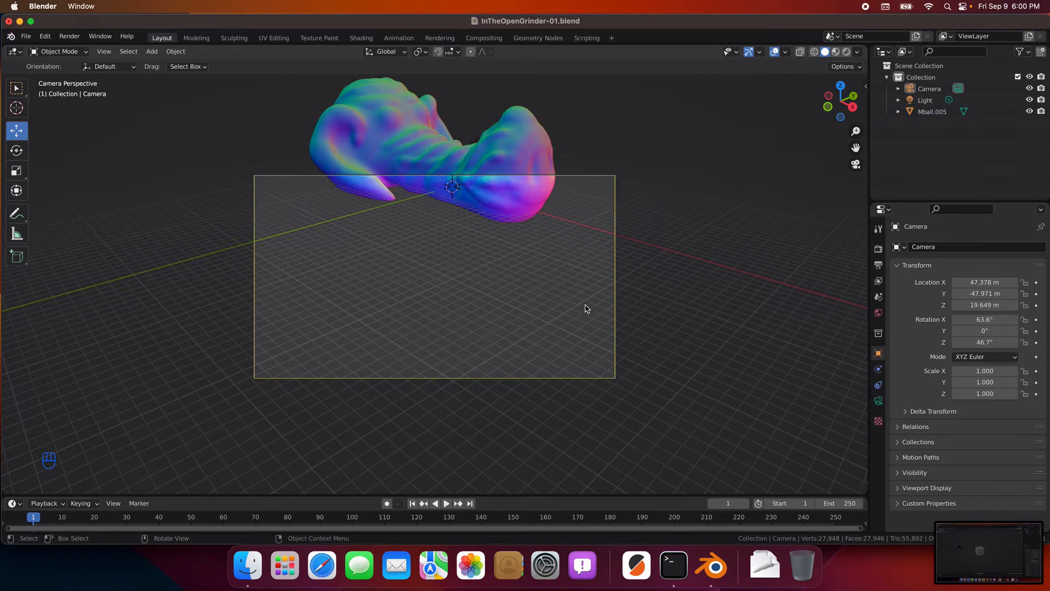
Step: Select the camera outside camera view, raise it along Z to about 26.3 m and check the framing through it
middle_drag(585, 309, 524, 344)
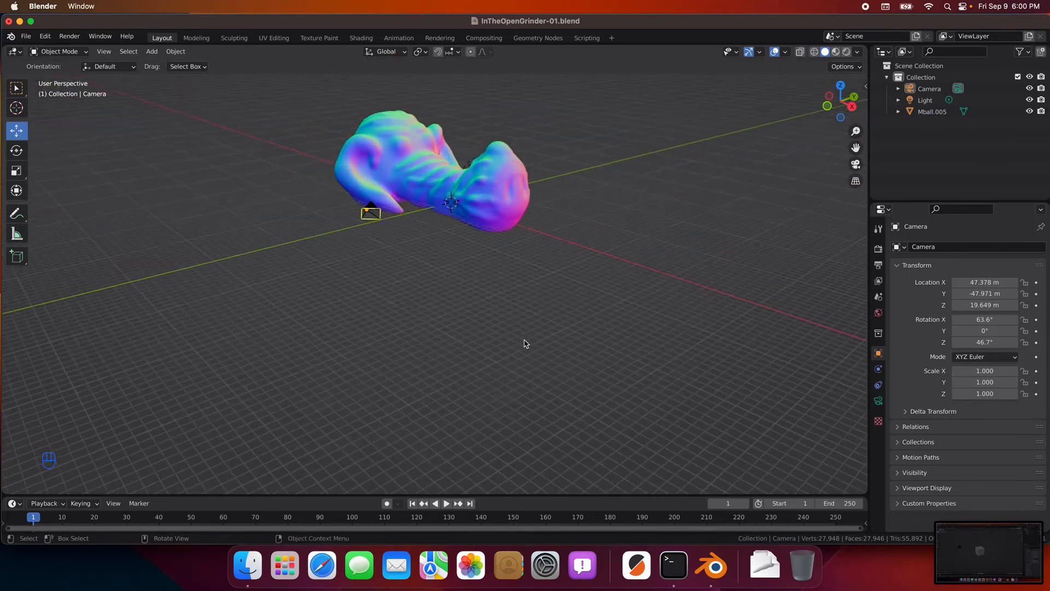
scroll(524, 343, up, 3)
scroll(524, 343, down, 5)
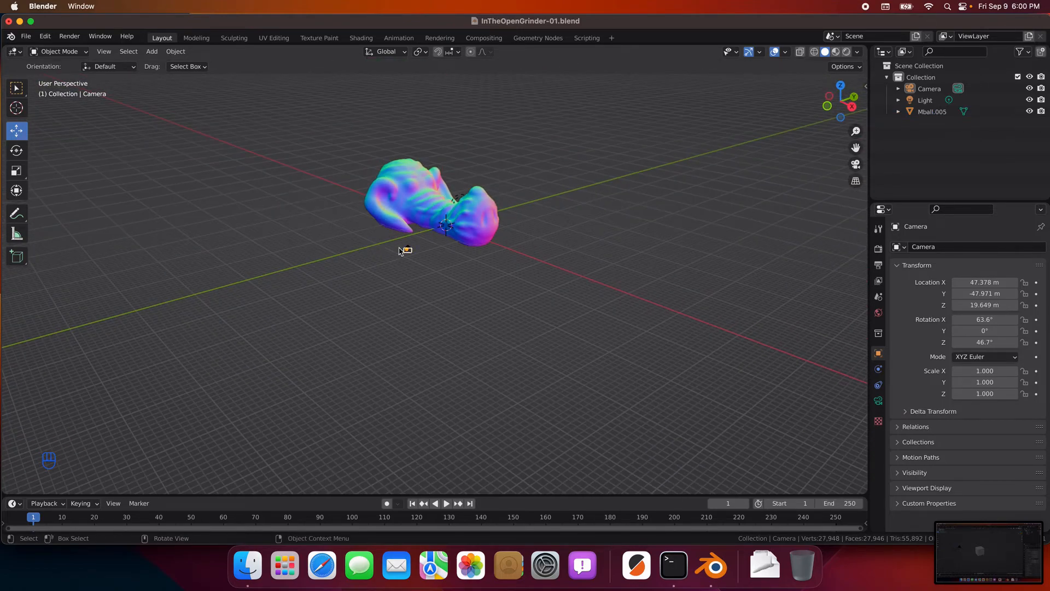
click(409, 249)
drag(407, 220, 412, 160)
key(KP_0)
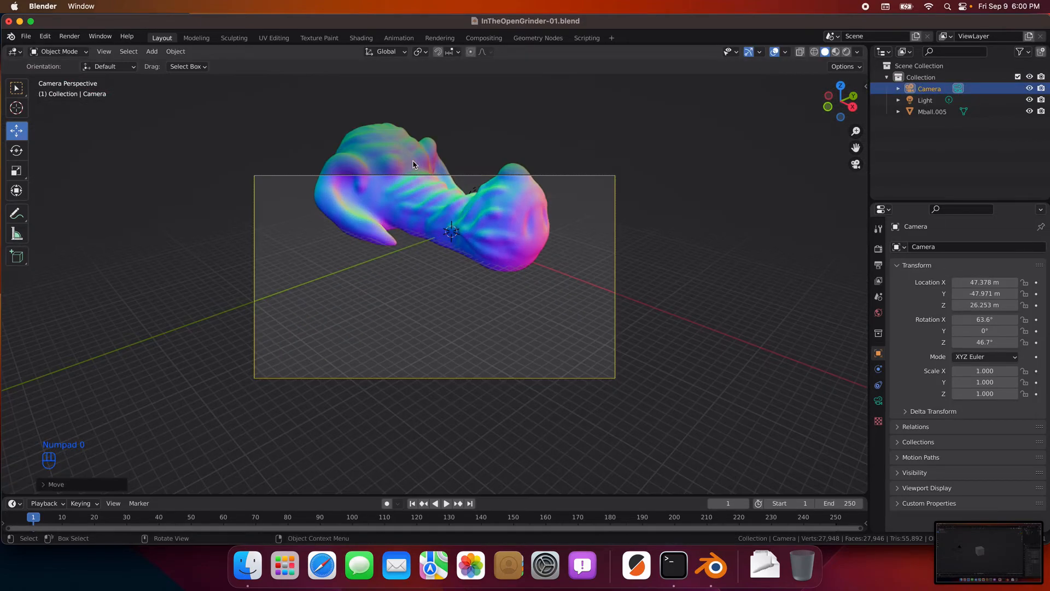
Step: Raise the camera further along Z to about 32.4 m and recheck the sculpt's framing in camera view
key(KP_0)
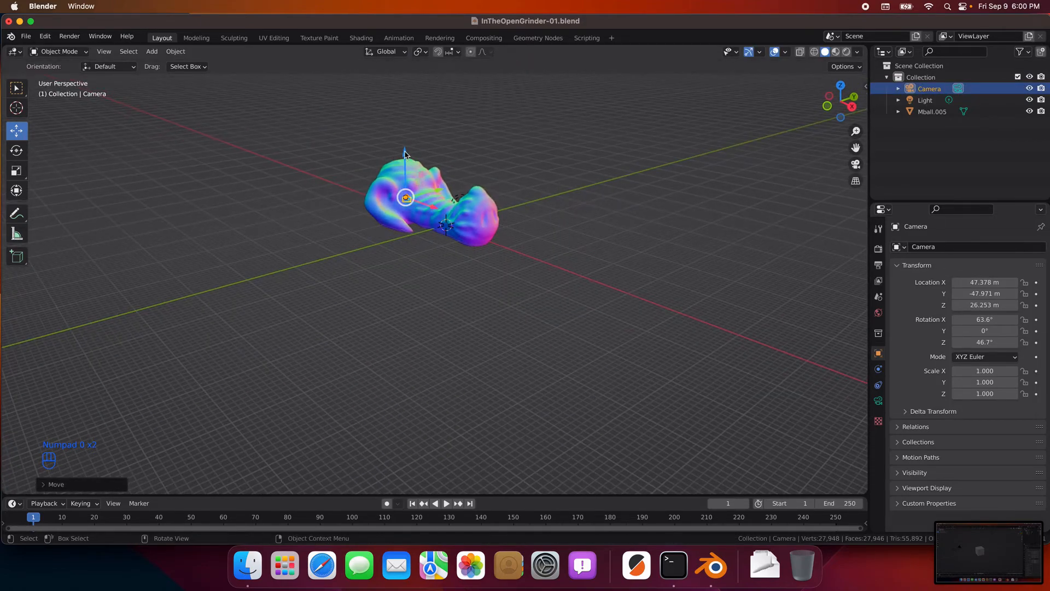
drag(405, 154, 406, 98)
key(KP_0)
key(KP_0)
key(KP_0)
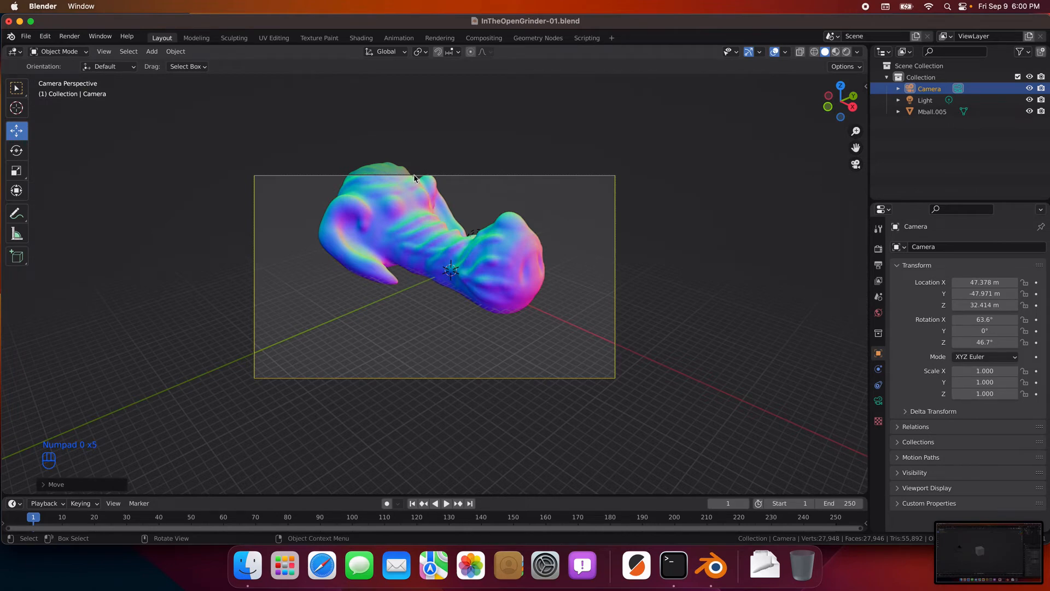
click(476, 257)
scroll(465, 261, up, 1)
scroll(465, 262, down, 3)
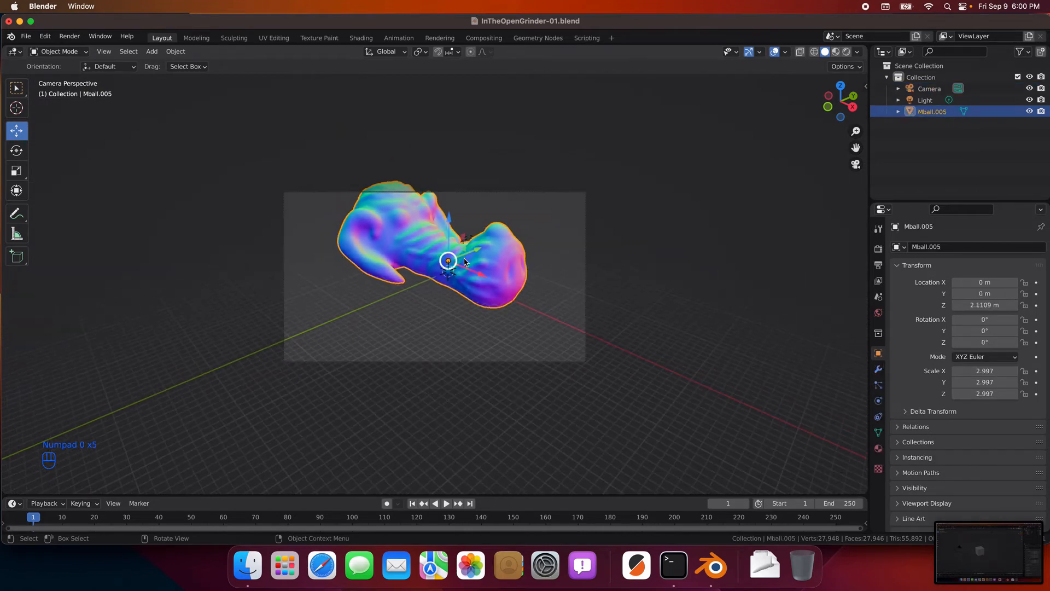
key(Escape)
click(571, 305)
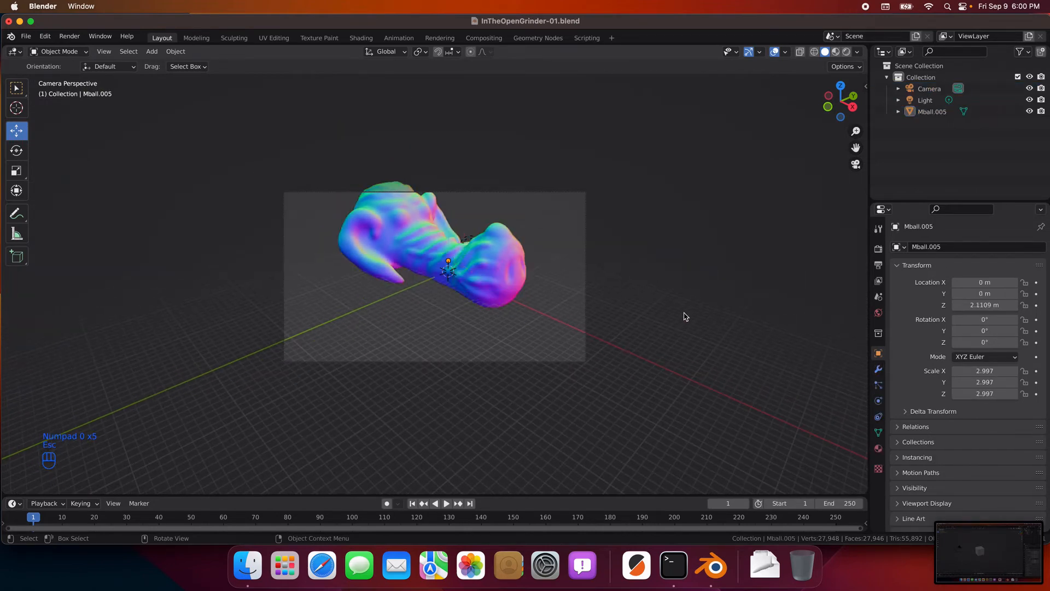
Step: Compare the camera and sculpt positions in the front, camera and right views
key(KP_1)
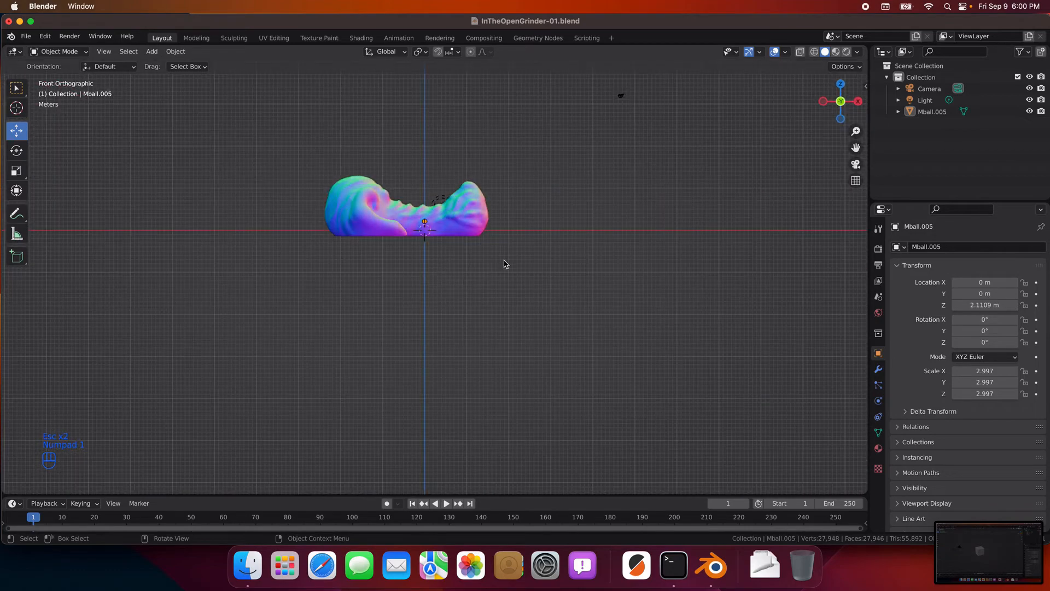
key(KP_1)
middle_drag(658, 185, 509, 232)
key(KP_0)
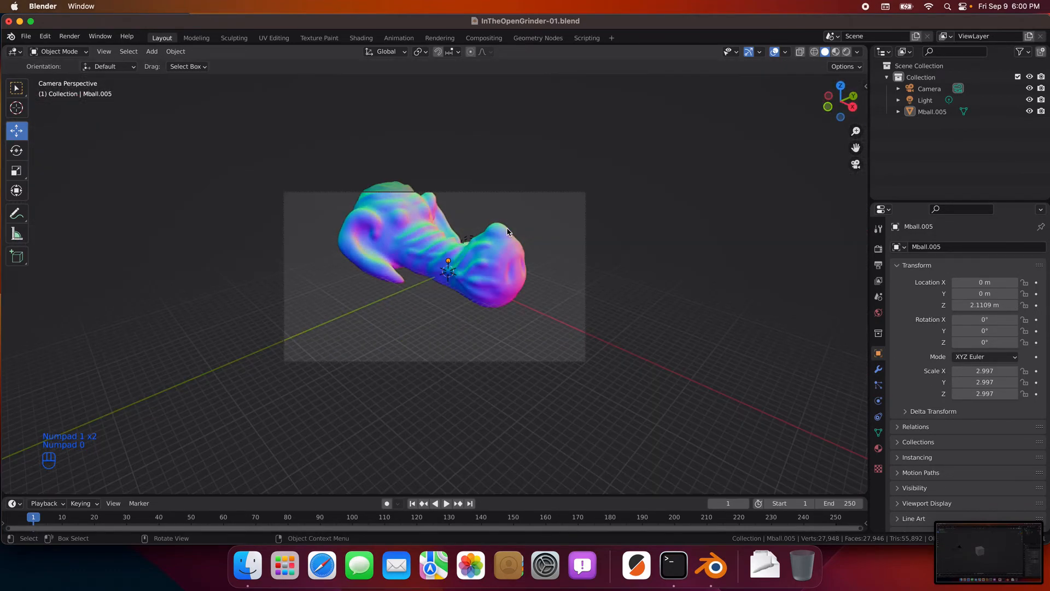
key(KP_0)
key(KP_0)
key(KP_0)
key(KP_3)
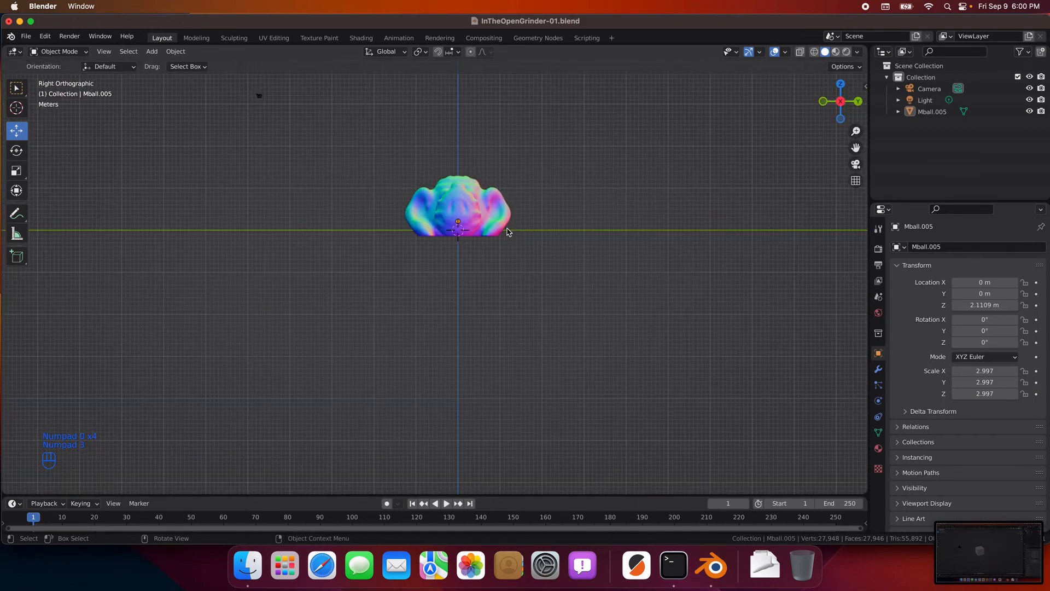
key(KP_4)
Step: Select the camera in perspective view and raise it along Z to about 38.2 m
middle_drag(508, 232, 553, 250)
scroll(552, 250, up, 3)
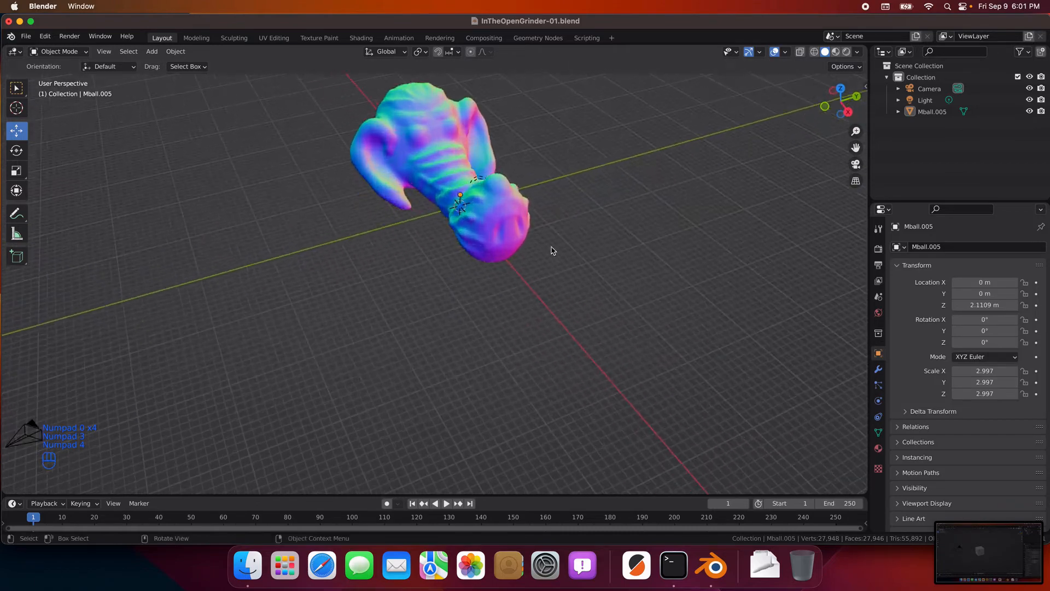
scroll(555, 247, up, 4)
scroll(556, 245, down, 10)
middle_drag(528, 284, 548, 261)
click(460, 213)
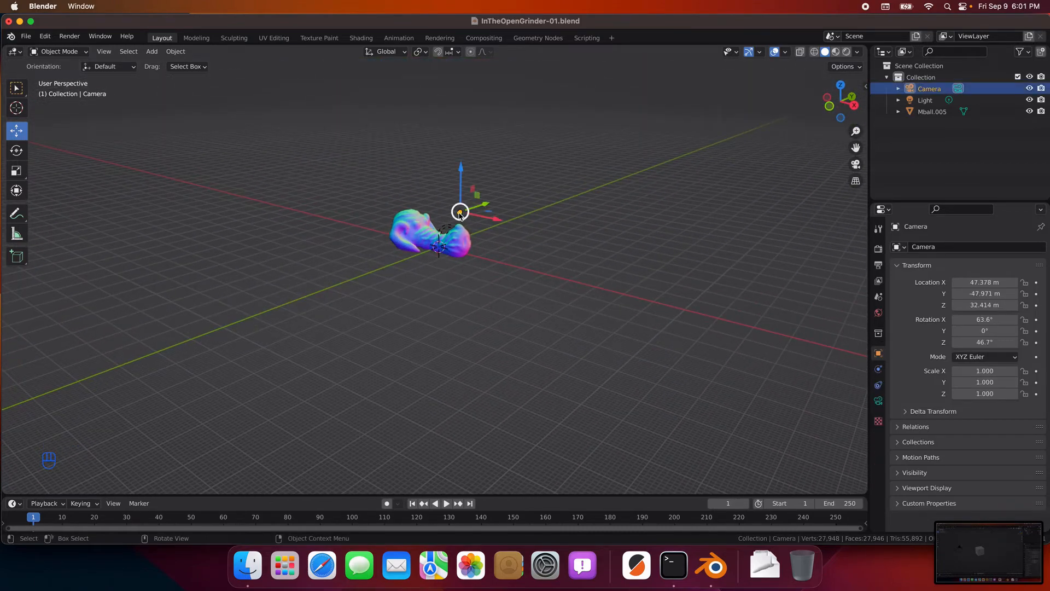
drag(461, 181, 463, 158)
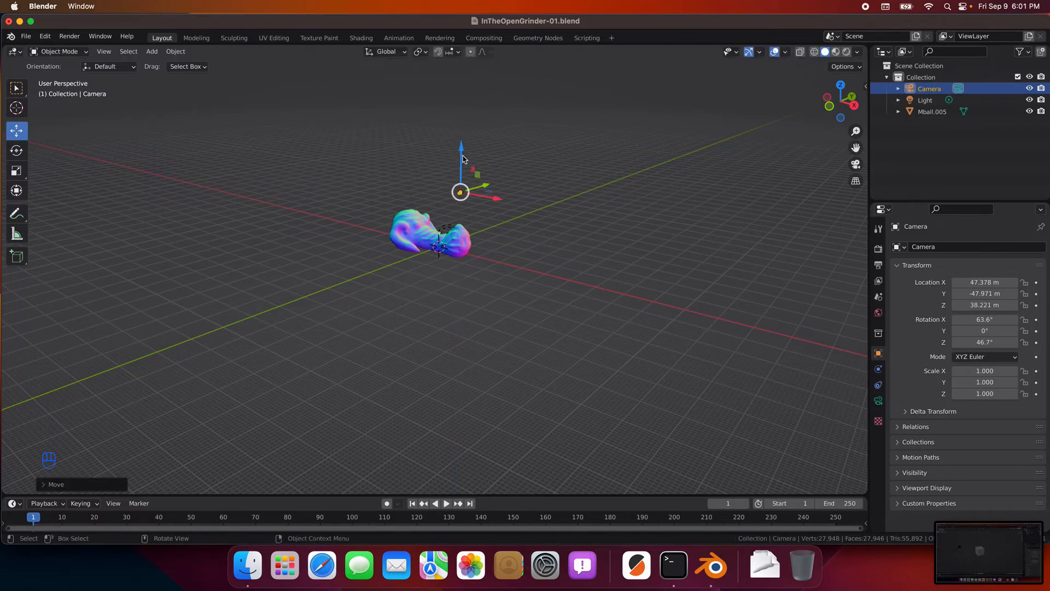
Step: Check the sculpt's framing through the camera, render a test image and close the render
key(KP_0)
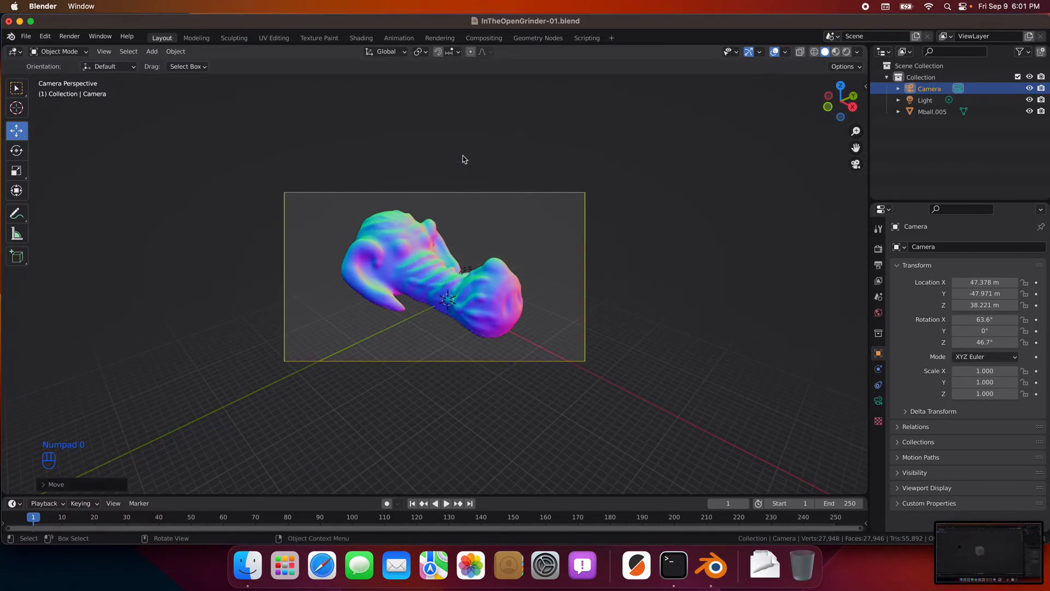
click(356, 136)
click(70, 36)
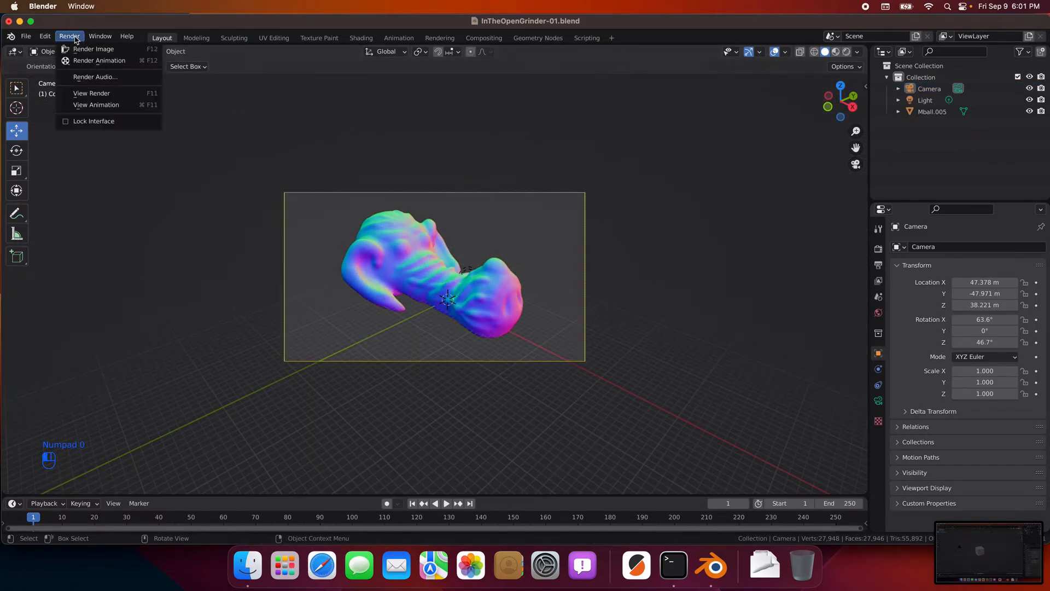
click(81, 49)
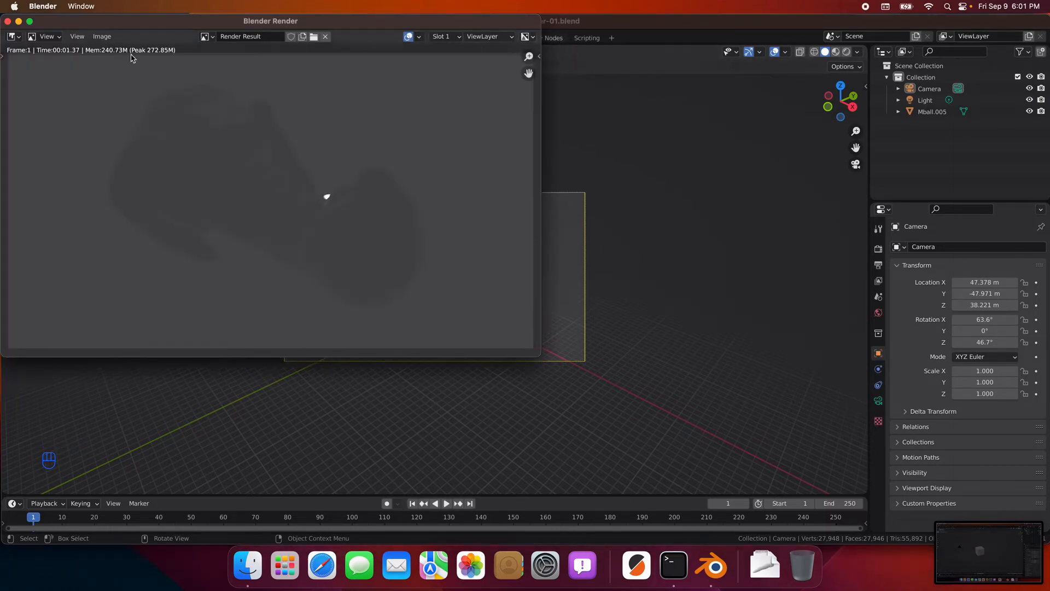
click(8, 21)
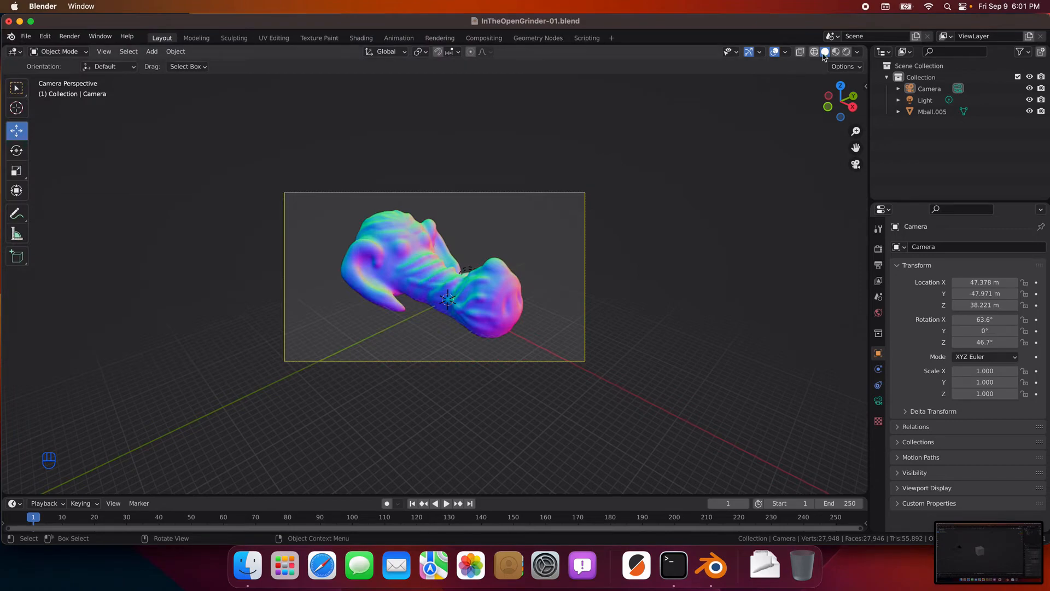
Step: Select the light above the sculpt and raise it along Z to about 20.5 m
middle_drag(580, 283, 580, 310)
click(423, 315)
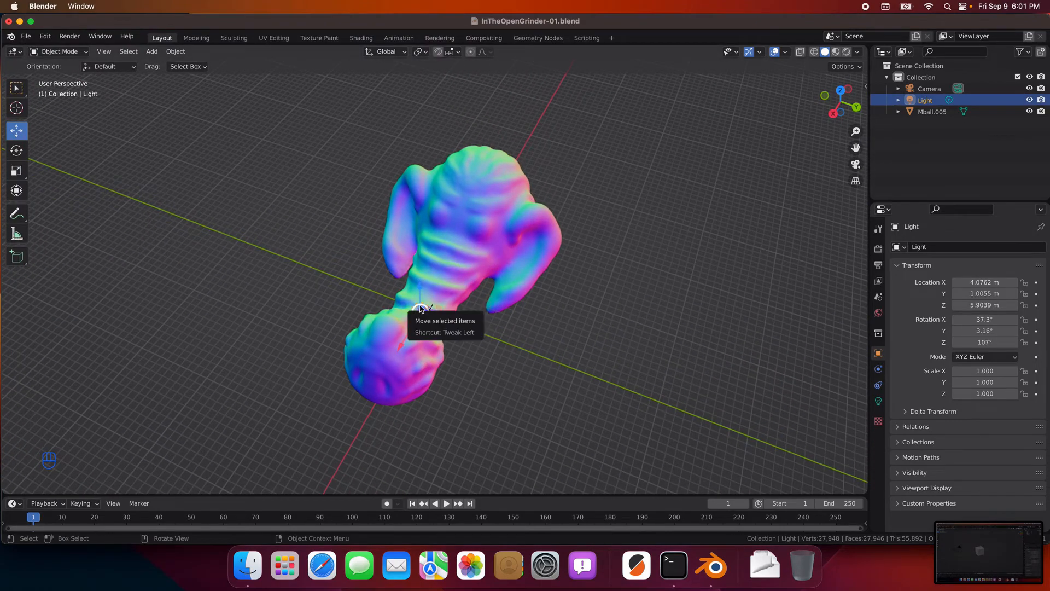
drag(424, 303, 434, 202)
middle_drag(564, 460, 678, 418)
scroll(584, 424, down, 2)
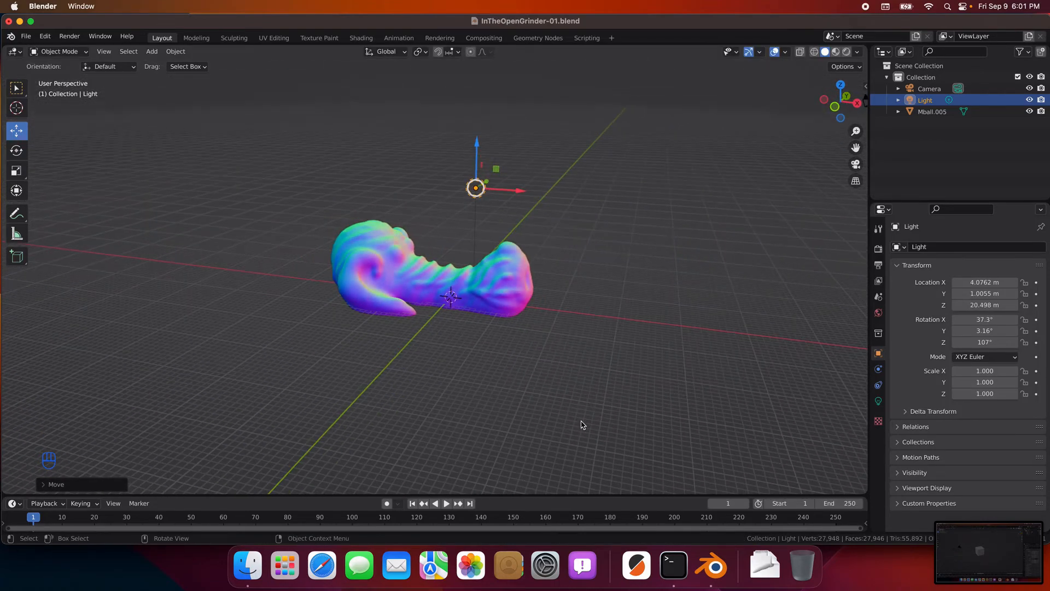
Step: Scale the light up uniformly to about 8.18
key(s)
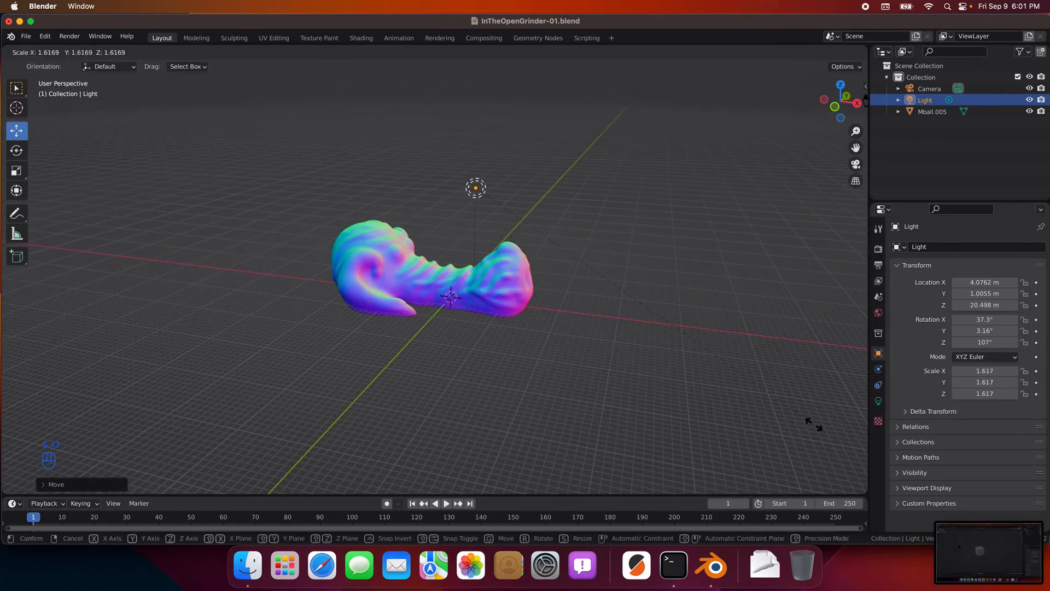
click(786, 422)
key(s)
click(594, 160)
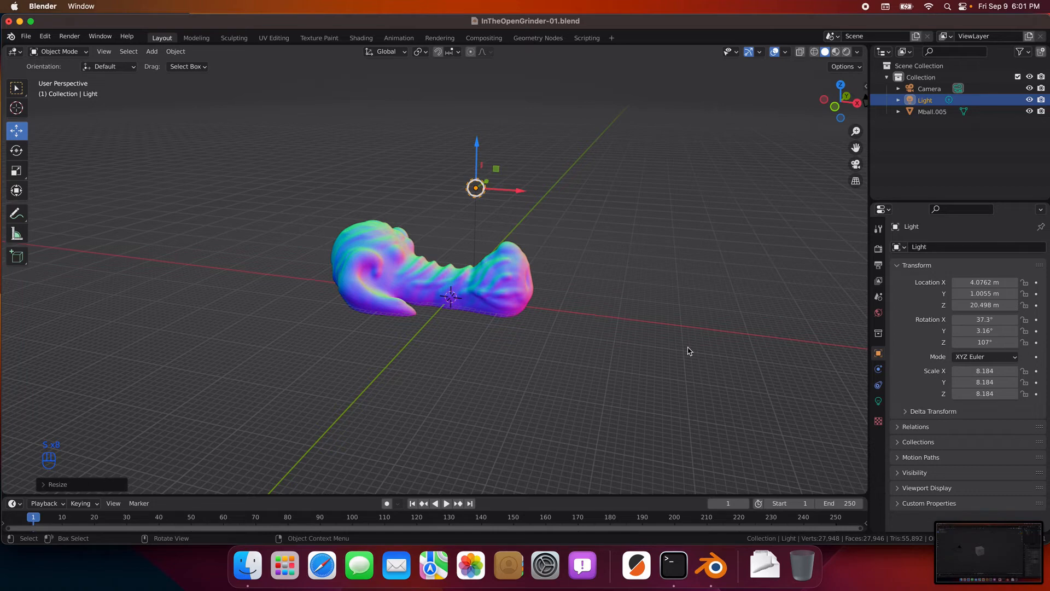
Step: Check the light's position in camera view, render another test image and close the render
click(478, 185)
key(KP_0)
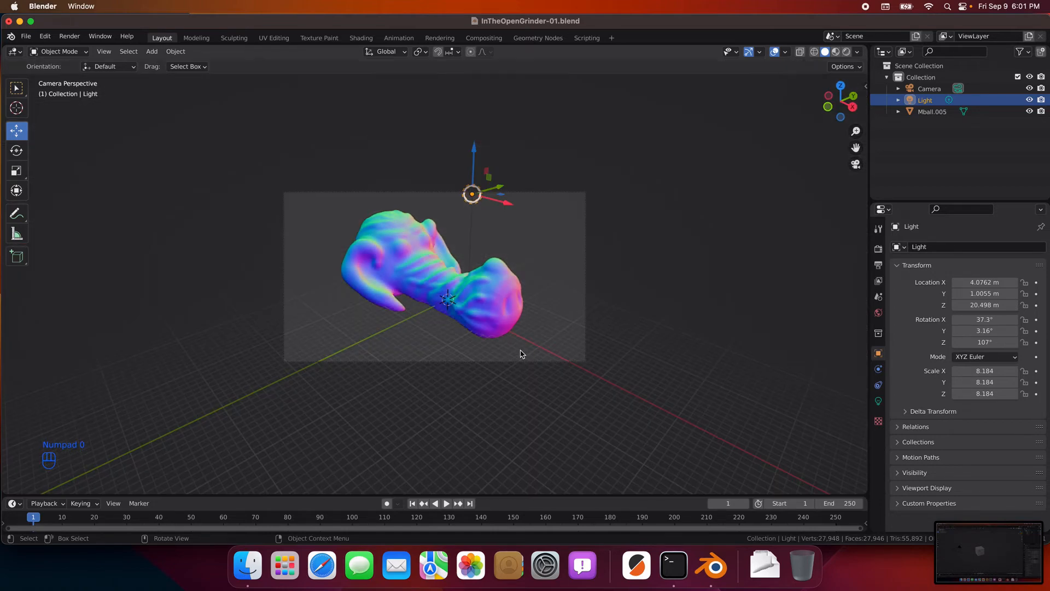
key(KP_0)
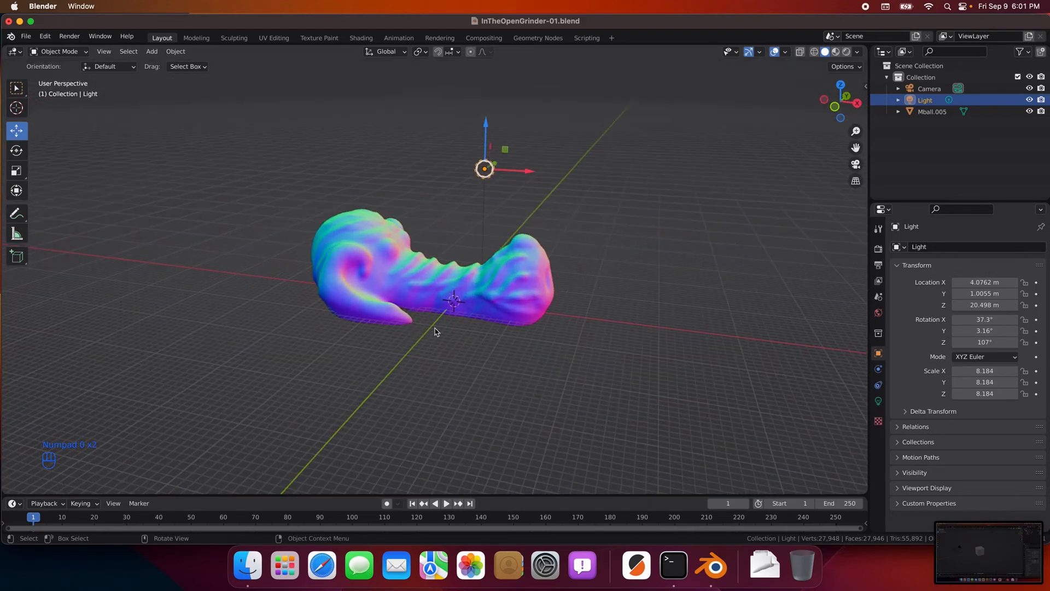
click(70, 36)
click(75, 48)
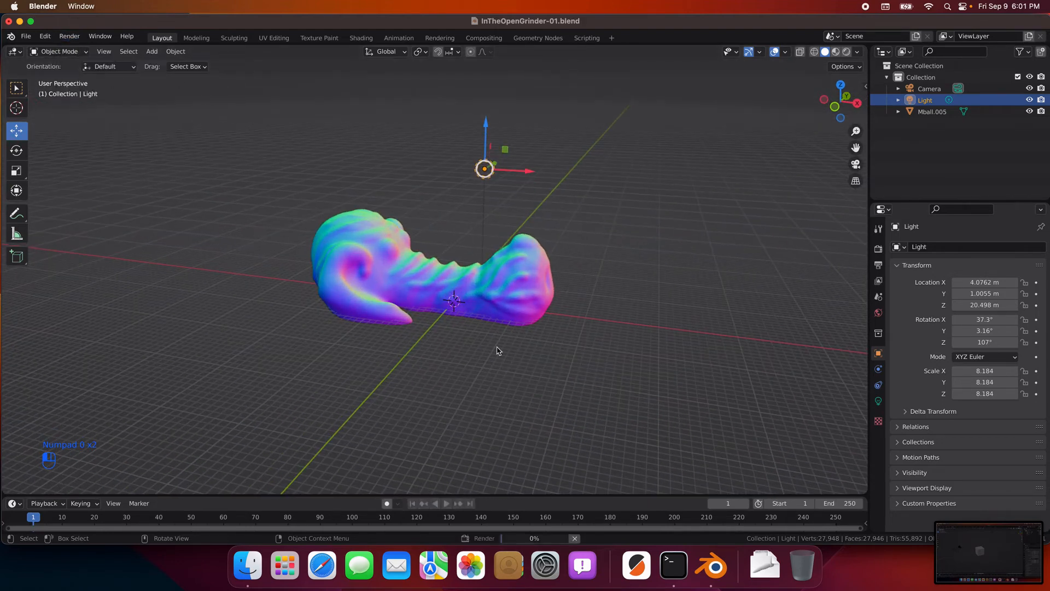
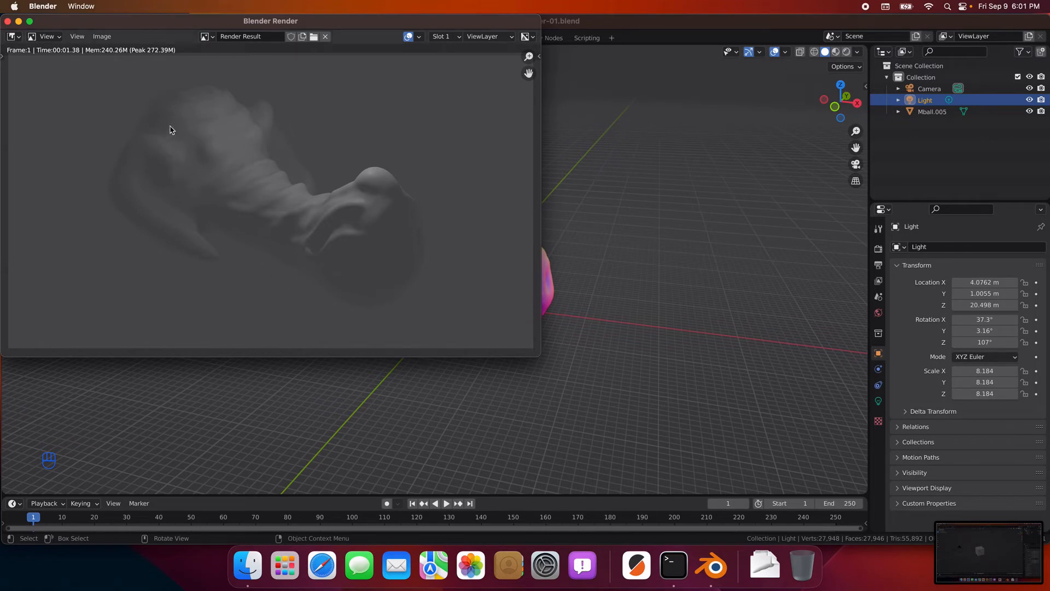
click(7, 22)
Step: Look over the sculpt and light from several sides and save the file
middle_drag(609, 375, 552, 394)
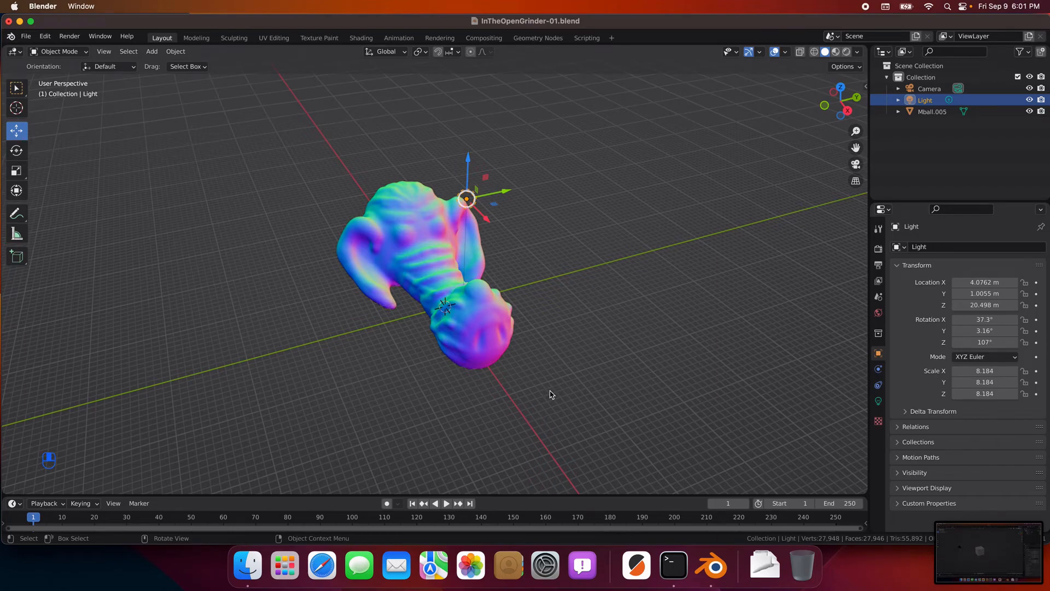
middle_drag(306, 355, 375, 263)
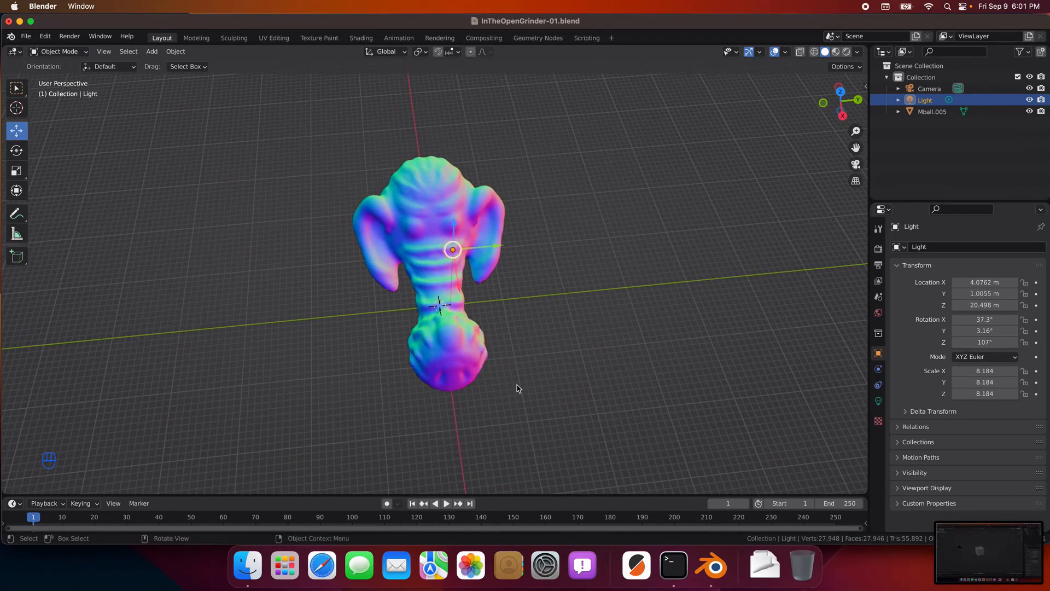
middle_drag(518, 388, 553, 19)
middle_drag(547, 188, 431, 356)
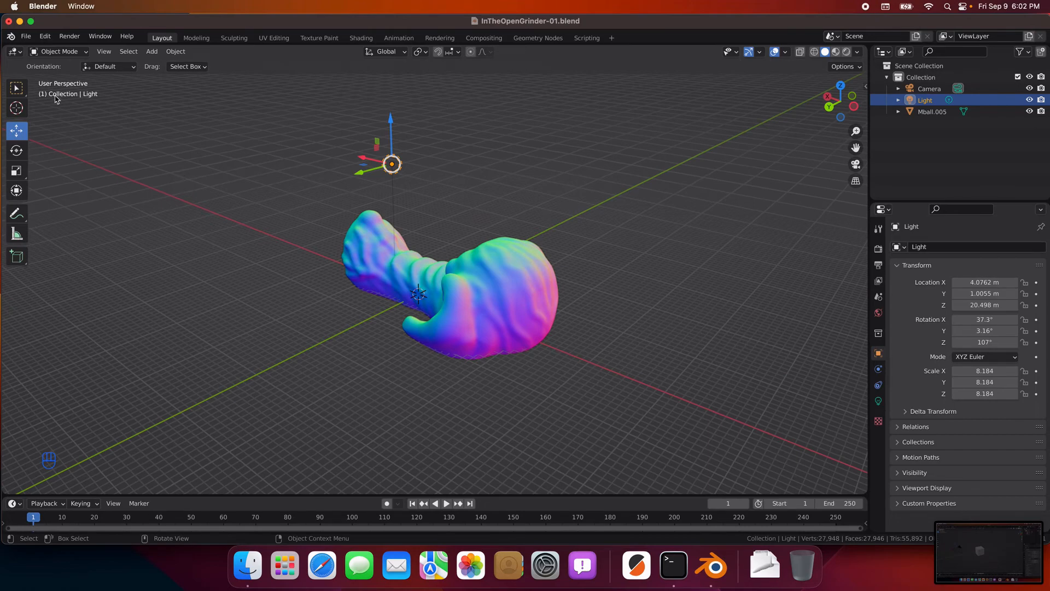
click(25, 36)
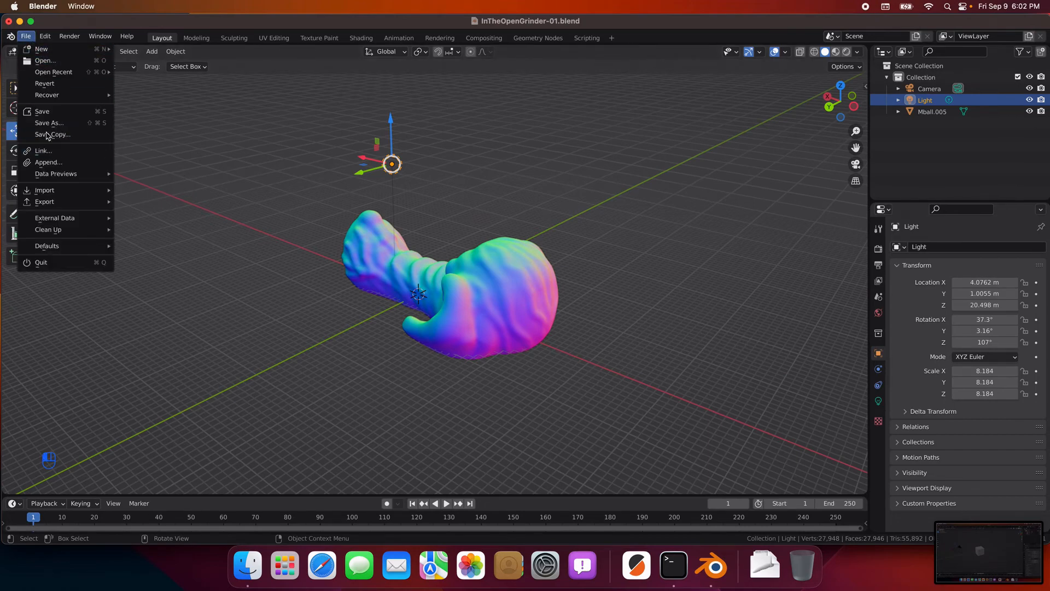
click(42, 112)
Step: Examine the sculpt from the side and review the last render in the Rendering workspace before returning to Layout
middle_drag(195, 244, 266, 248)
middle_drag(446, 353, 423, 344)
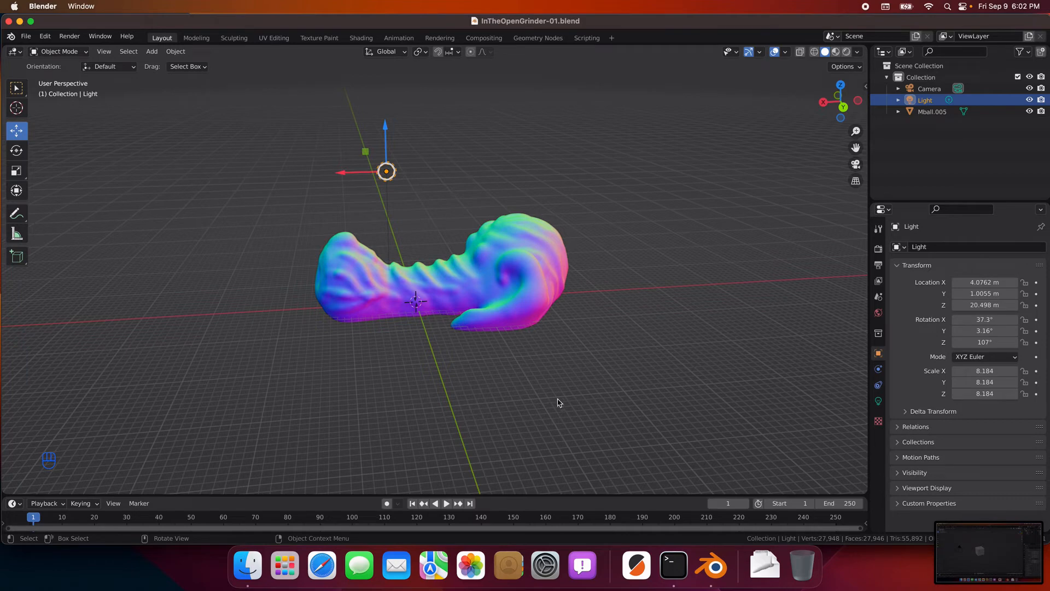
middle_drag(490, 397, 512, 402)
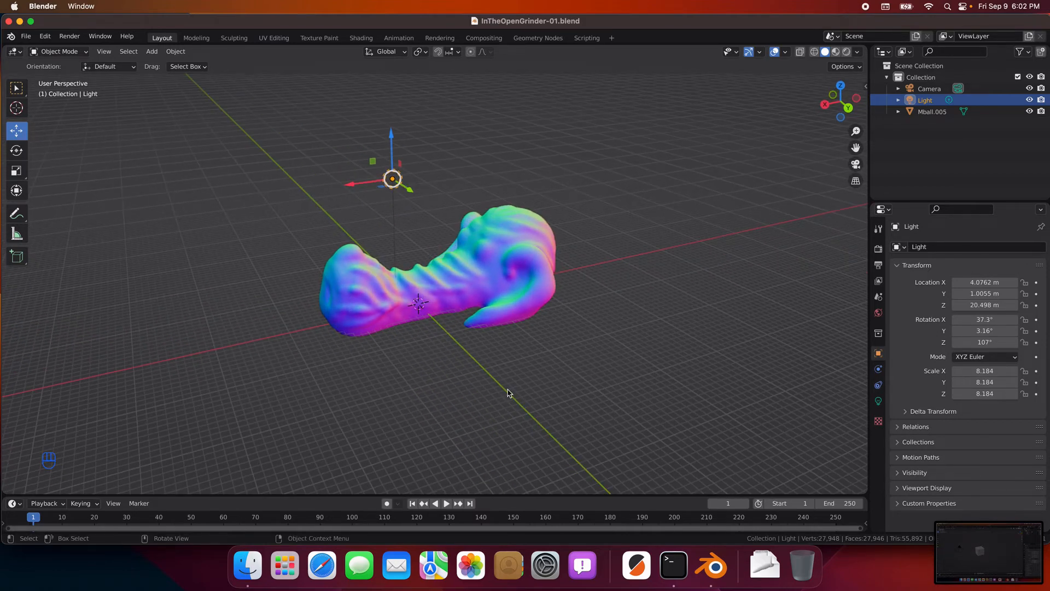
scroll(508, 393, up, 1)
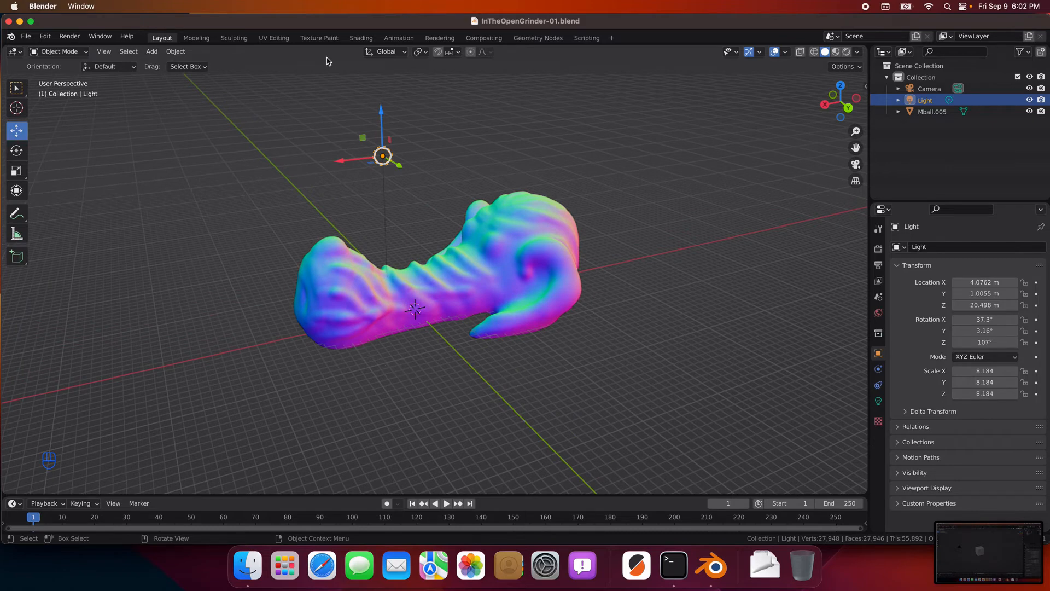
click(439, 38)
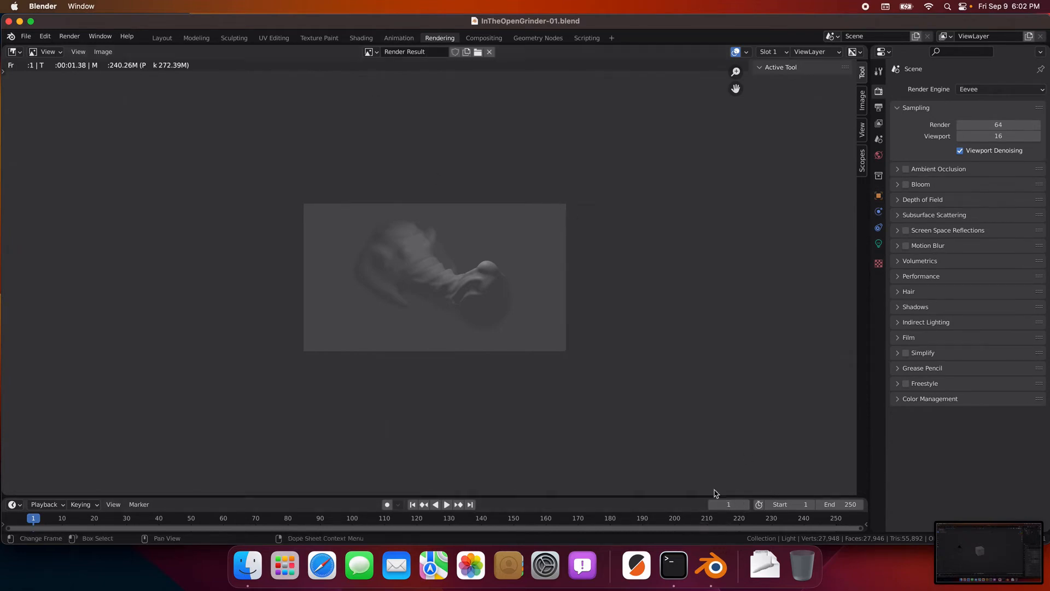
click(162, 38)
Step: Add a cube at the origin beside the sculpt's trunk and scale it uniformly to about 3.45
middle_drag(406, 343, 533, 345)
middle_drag(646, 311, 476, 291)
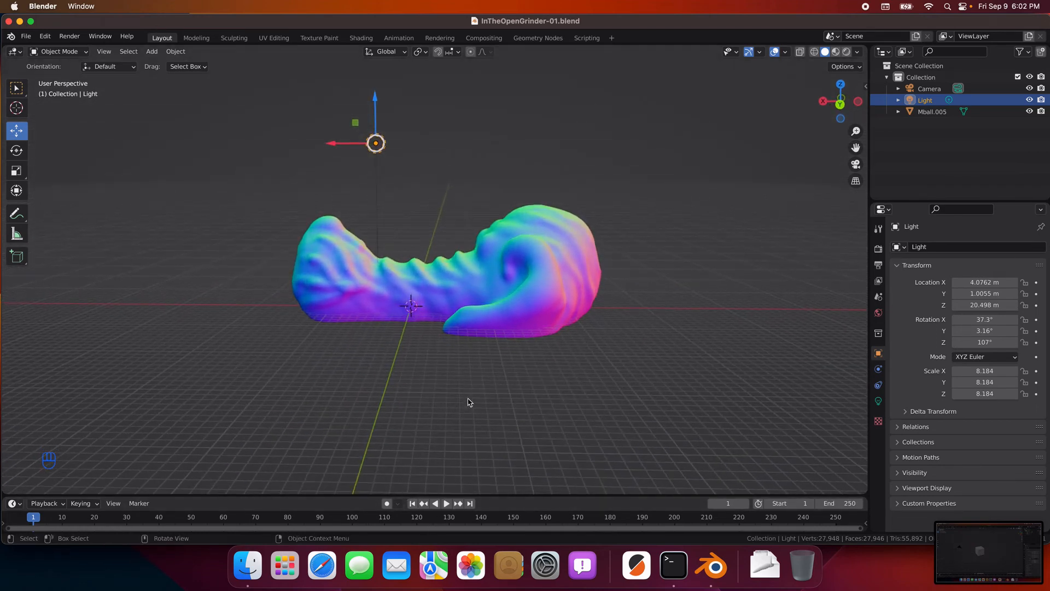
key(shift+a)
mouse_move(449, 319)
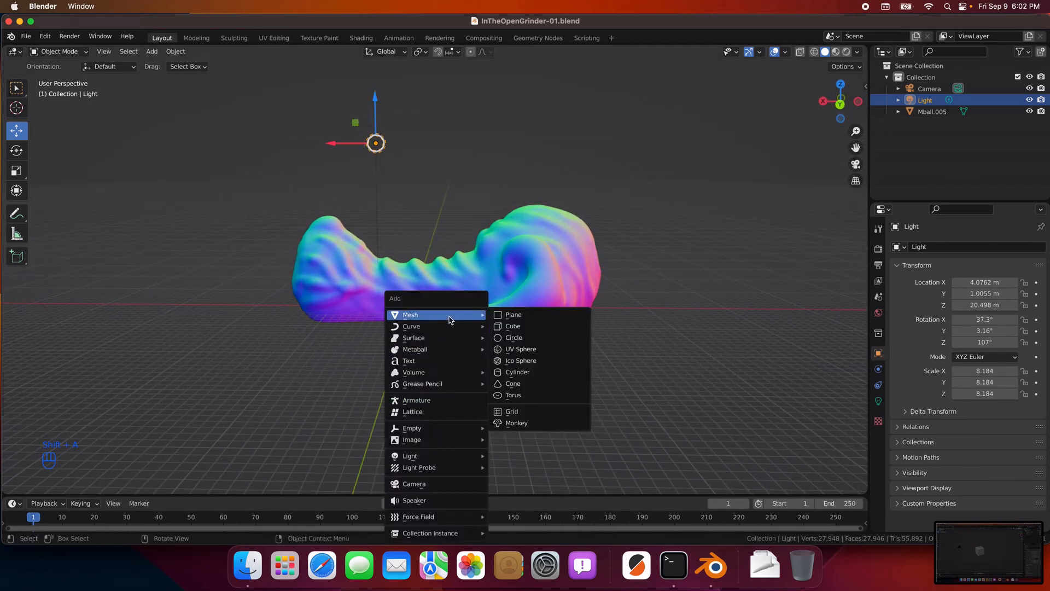
click(543, 327)
key(s)
Step: Stretch the cube along Z to a scale of about 4.83 and raise it to about 4.2 m
key(s)
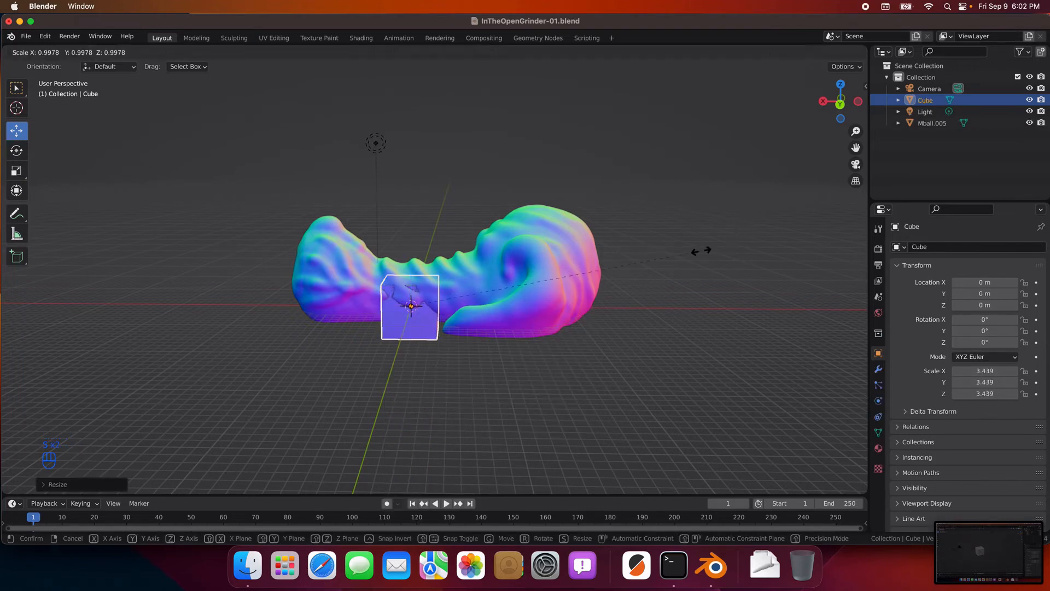
key(z)
click(815, 256)
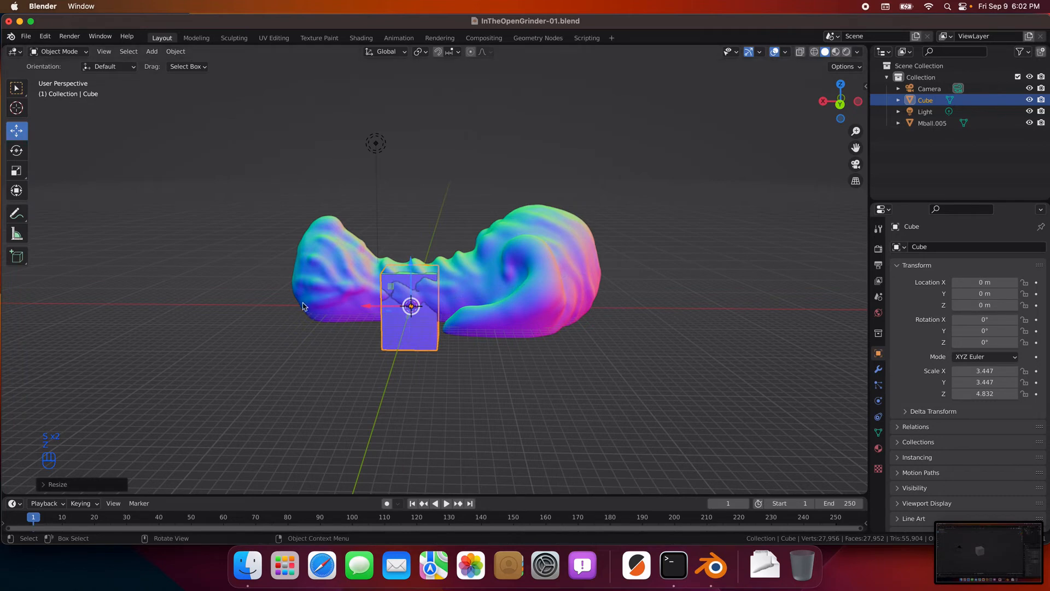
drag(412, 269, 418, 238)
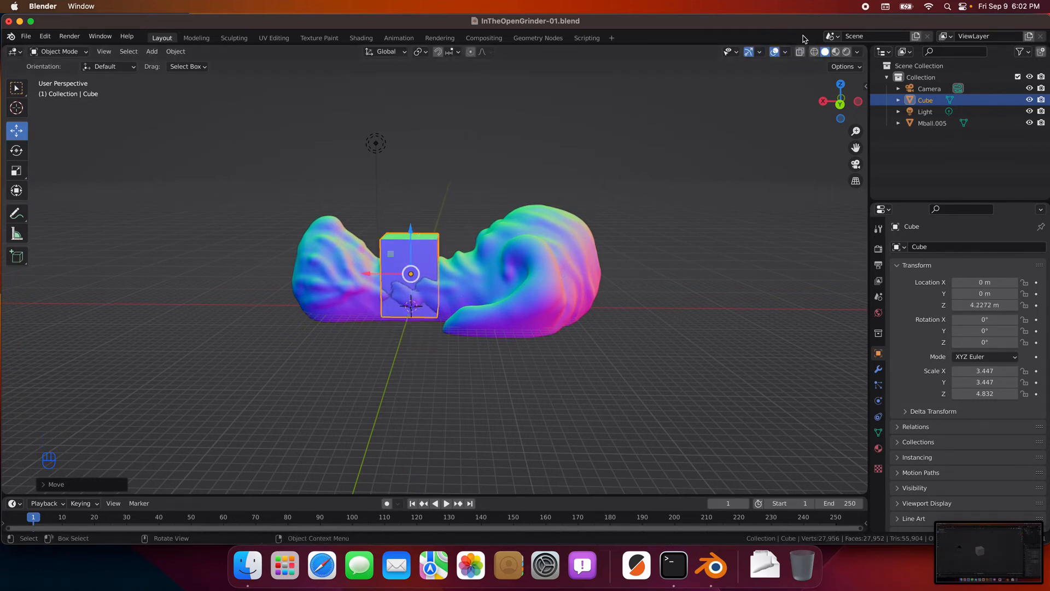
Step: Change the viewport shading MatCap from the rainbow normal sphere to a metallic grey one
click(856, 52)
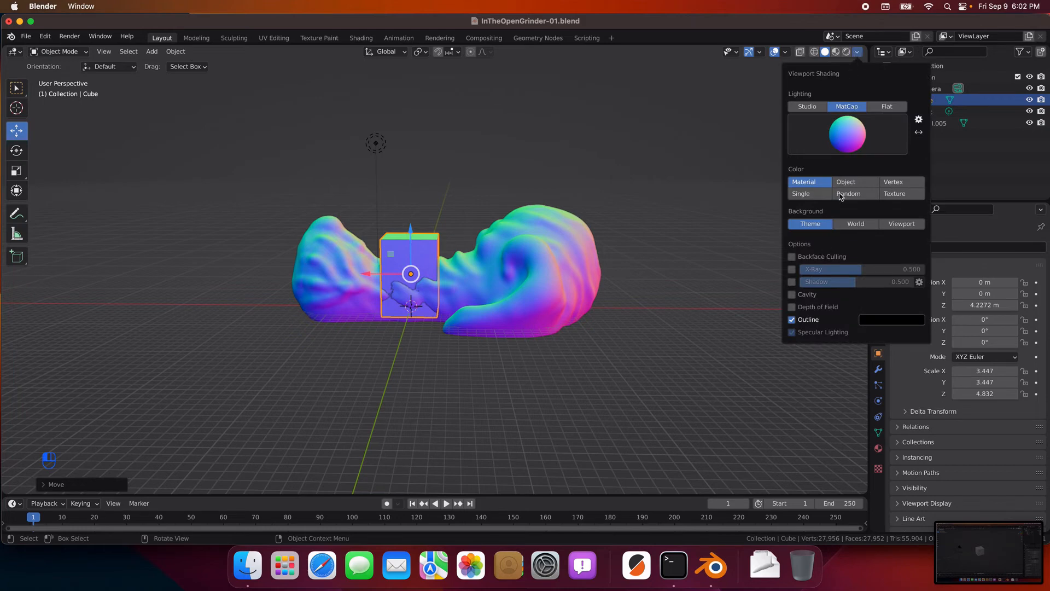
click(847, 152)
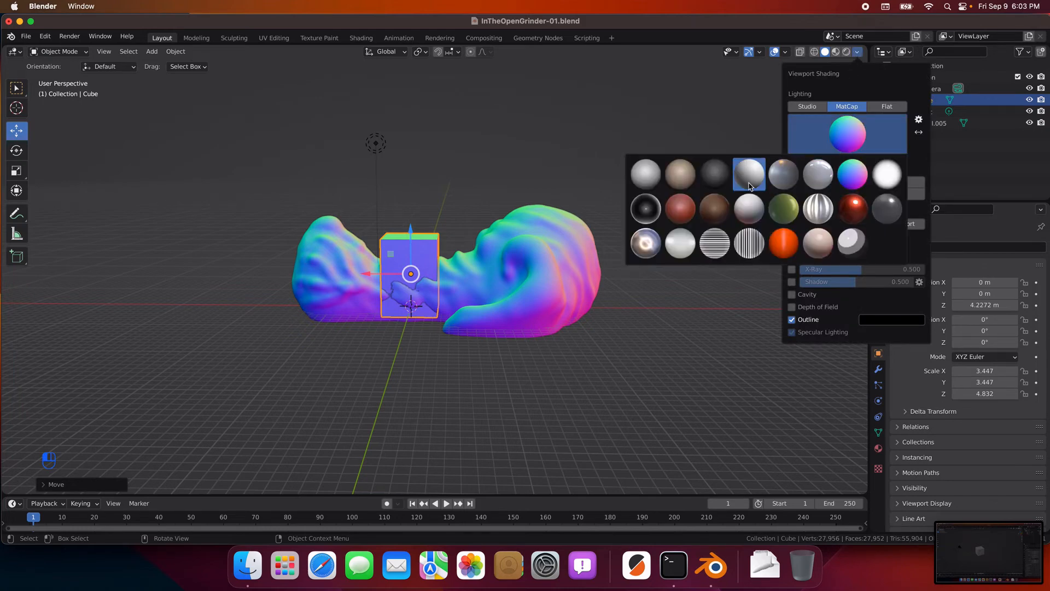
click(783, 183)
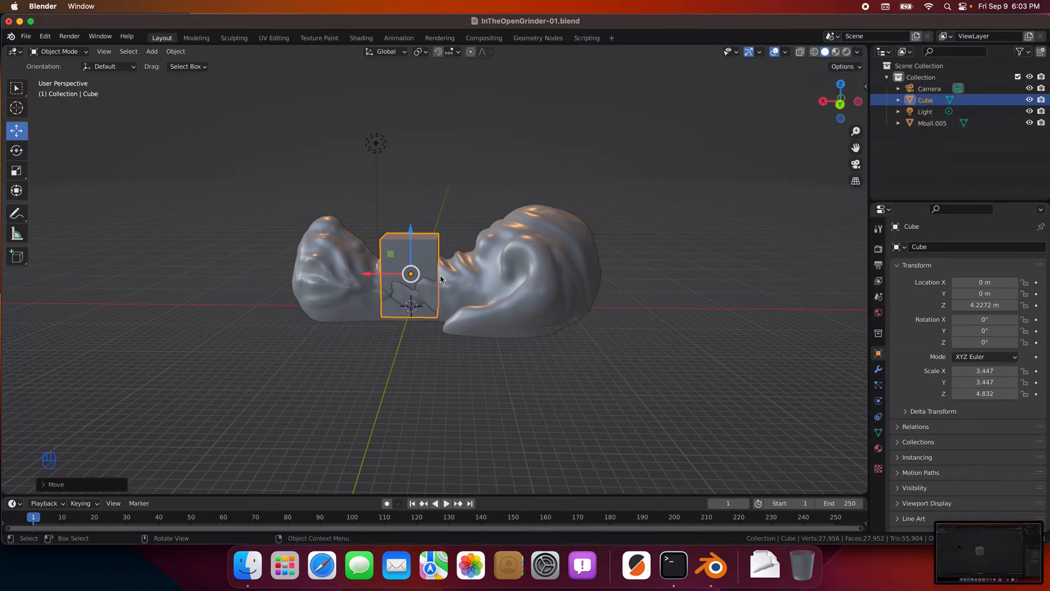
Step: Stretch the cube along X to a scale of about 22.9 and shift it to about -1.4 m in X
key(s)
key(x)
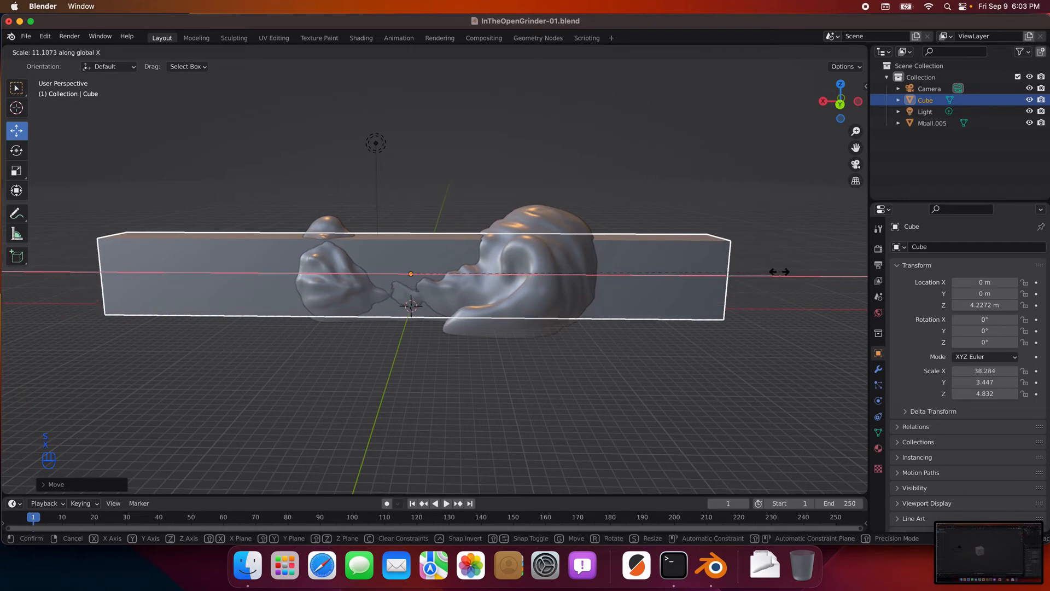
click(633, 266)
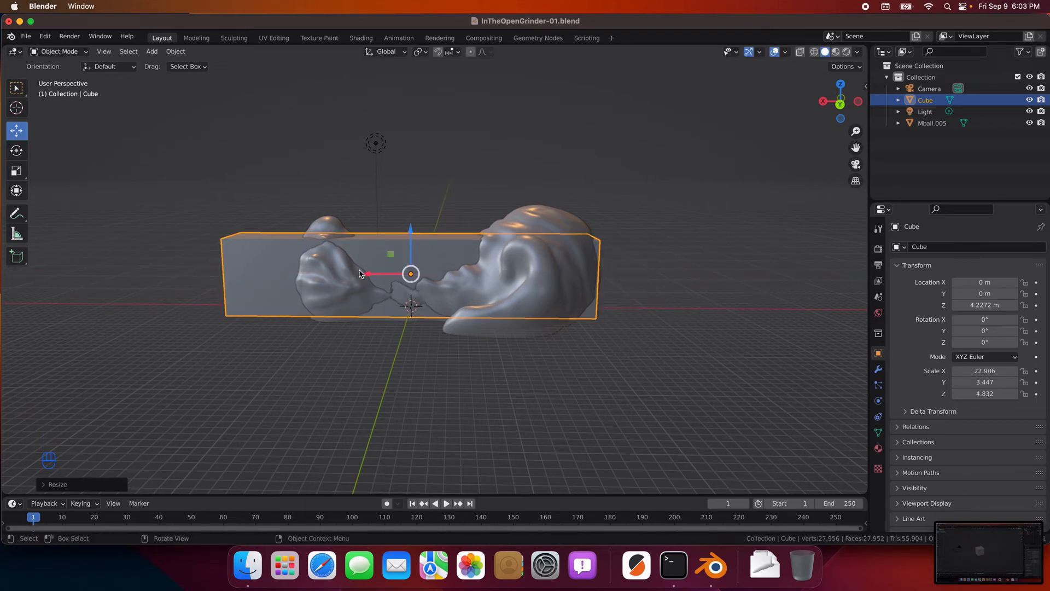
drag(361, 274, 374, 275)
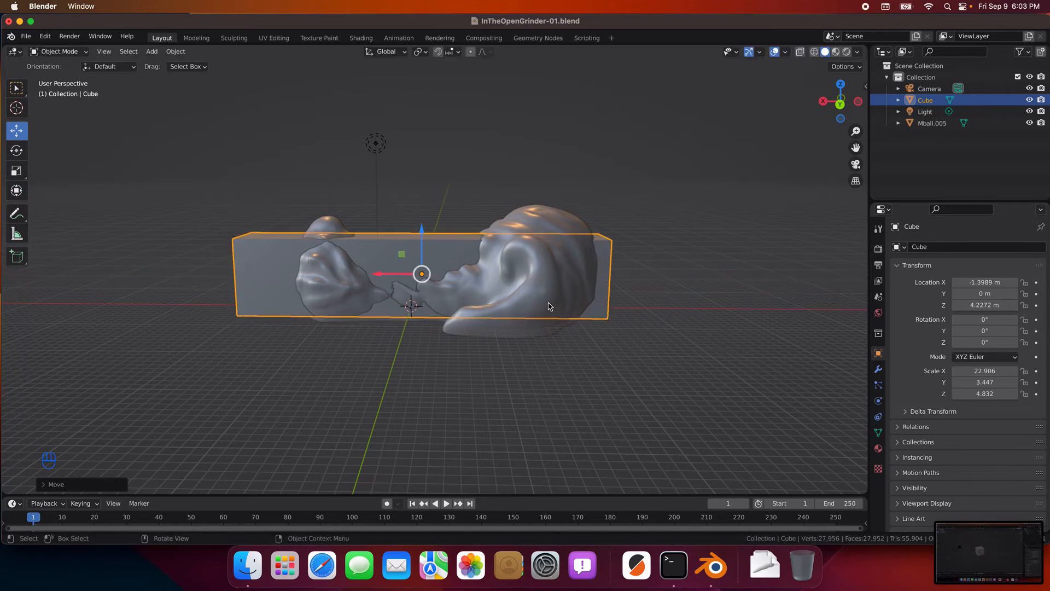
key(s)
key(x)
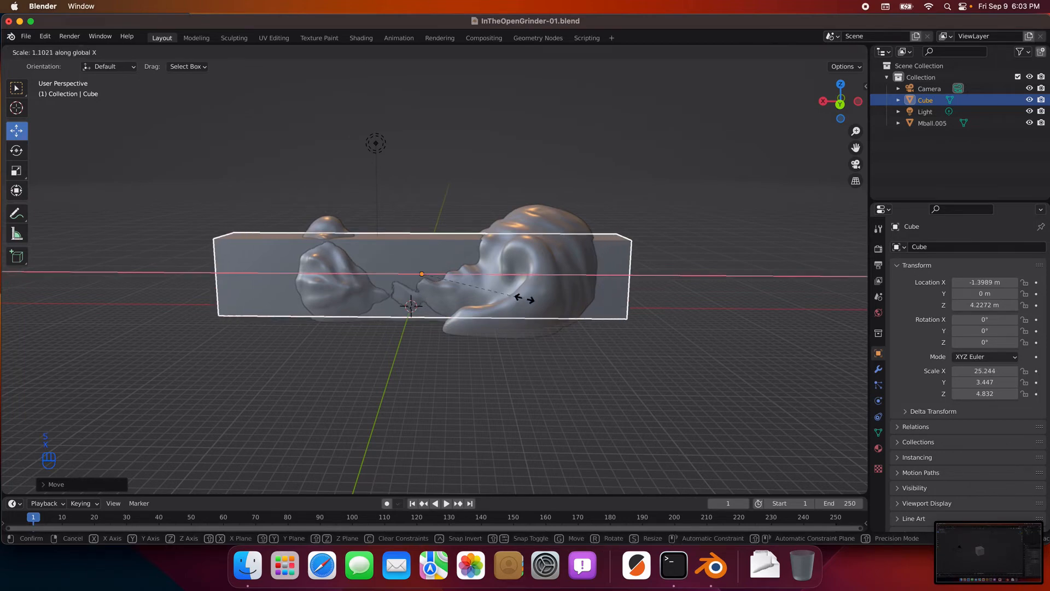
key(Escape)
Step: Widen the cube along Y to a scale of about 12.93 so it spans the sculpt's ears
middle_drag(533, 304, 447, 340)
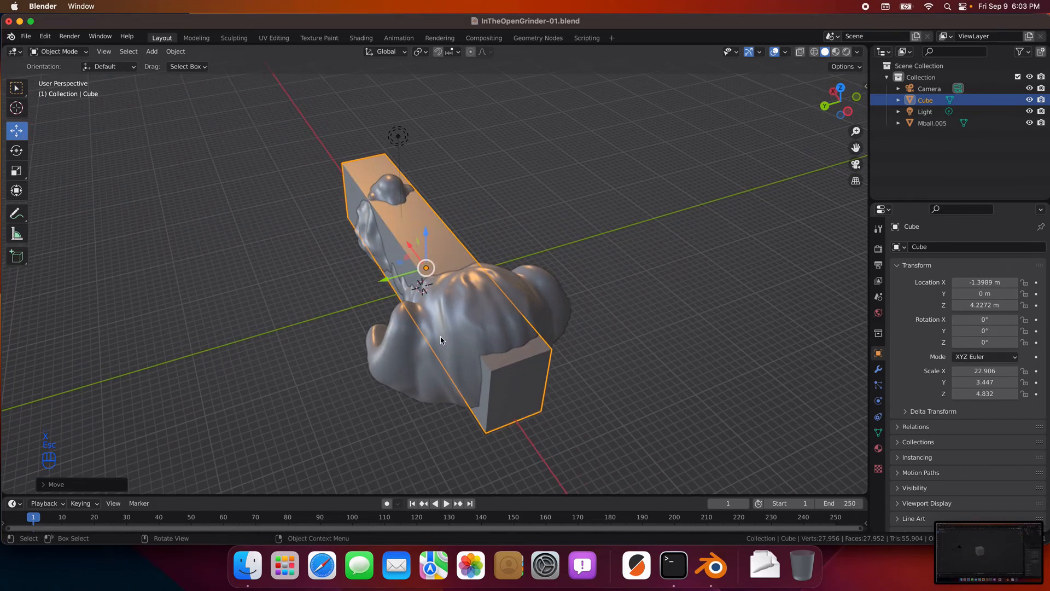
key(s)
key(y)
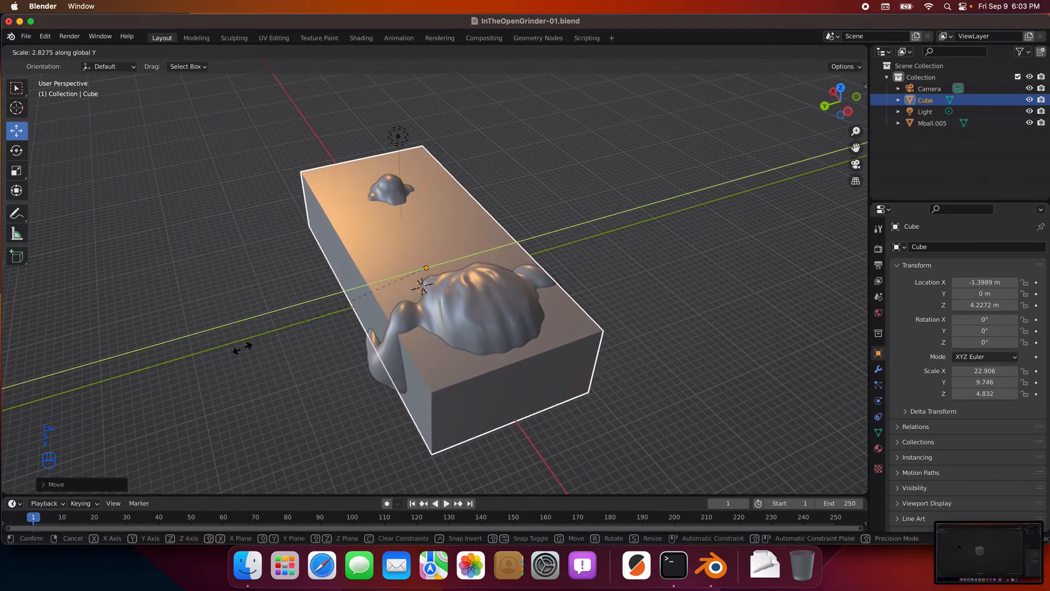
click(177, 356)
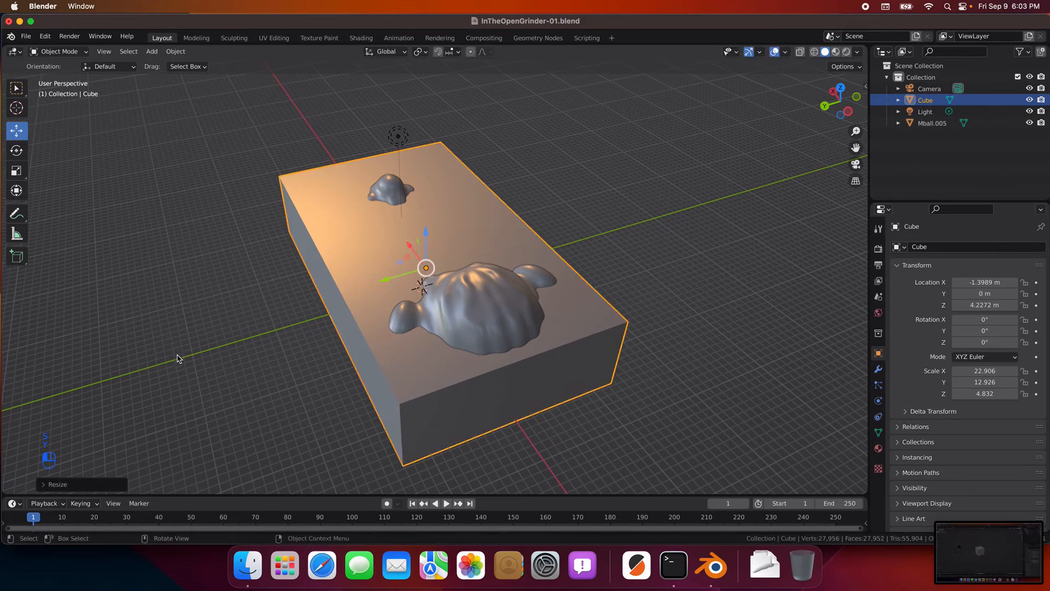
Step: Scale the cube along Z to about -8.83 so the block's top rises above the sculpt
middle_drag(176, 355, 328, 288)
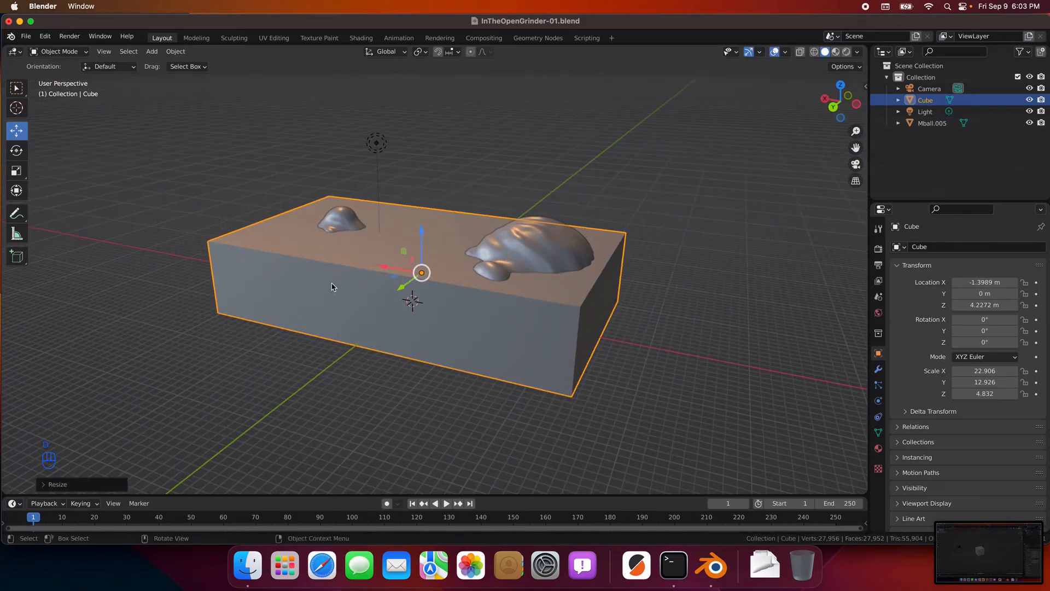
key(s)
key(z)
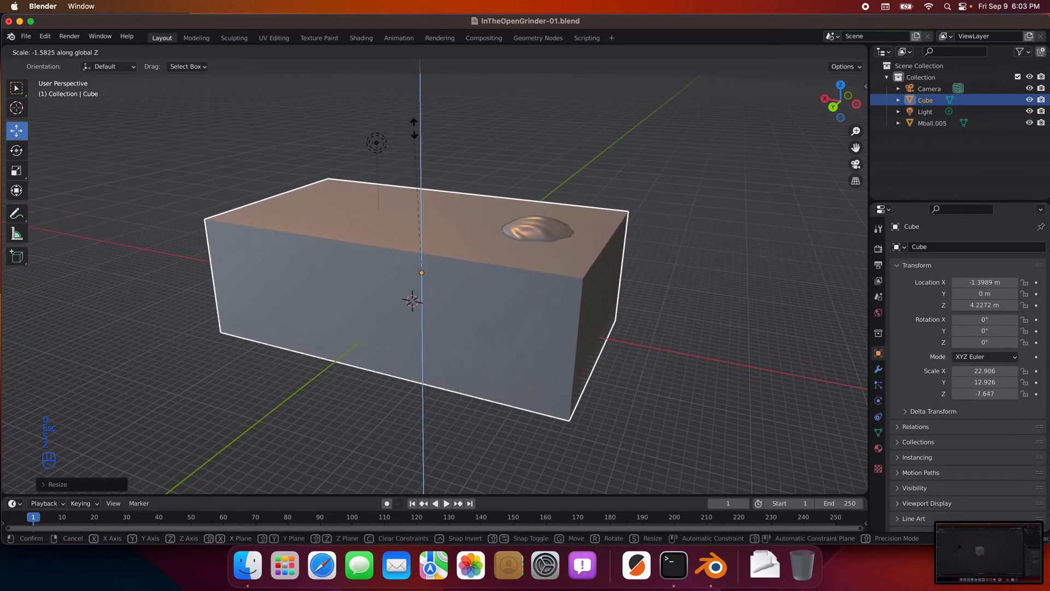
click(420, 106)
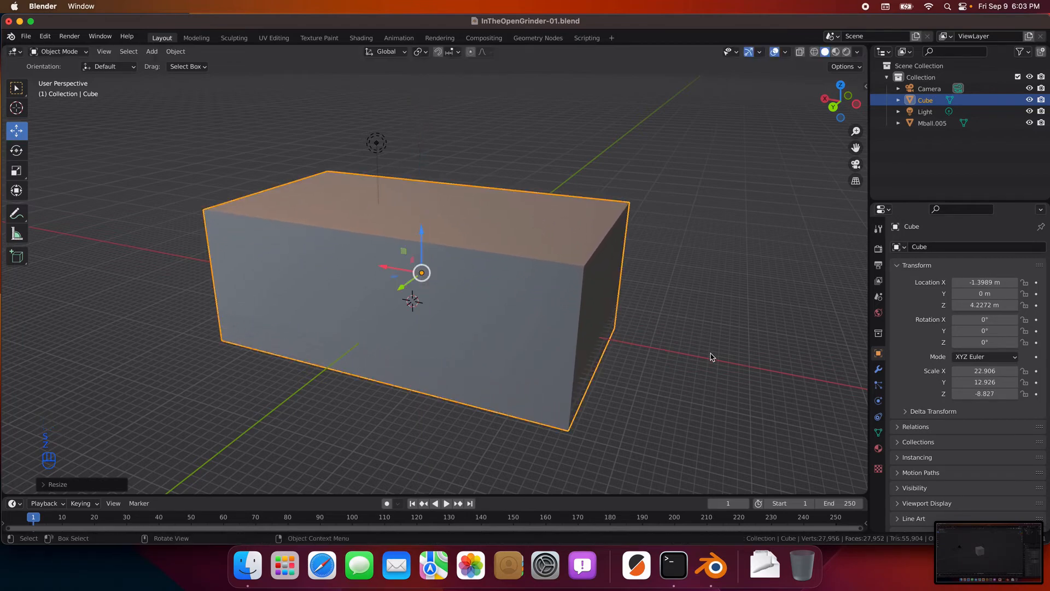
Step: Raise the cube to about 7.5 m in Z to bring its underside near the sculpt's base
middle_drag(710, 356, 502, 247)
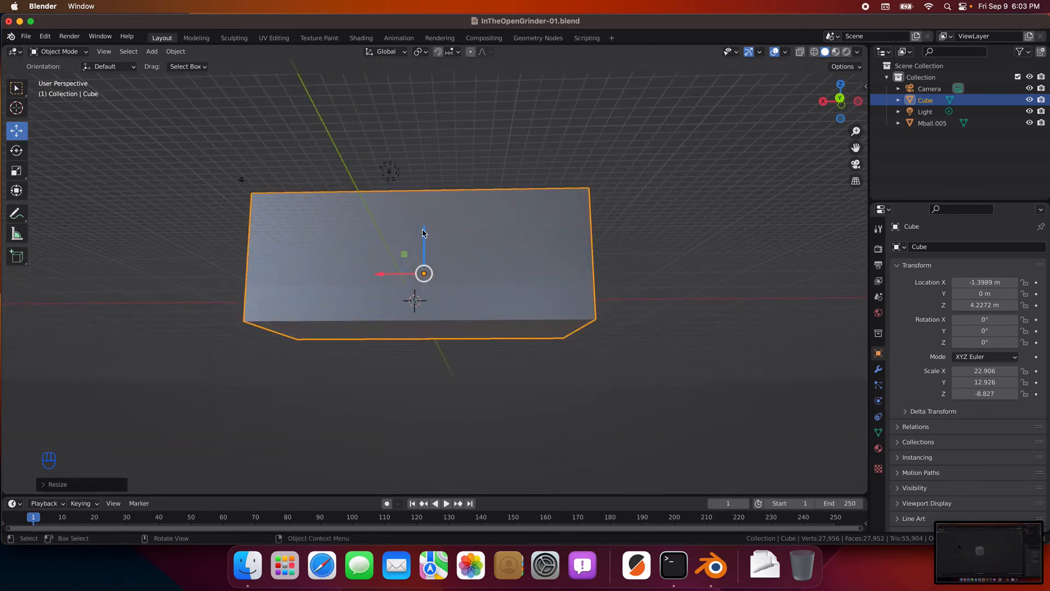
drag(423, 233, 426, 206)
middle_drag(722, 253, 726, 278)
middle_drag(458, 264, 459, 237)
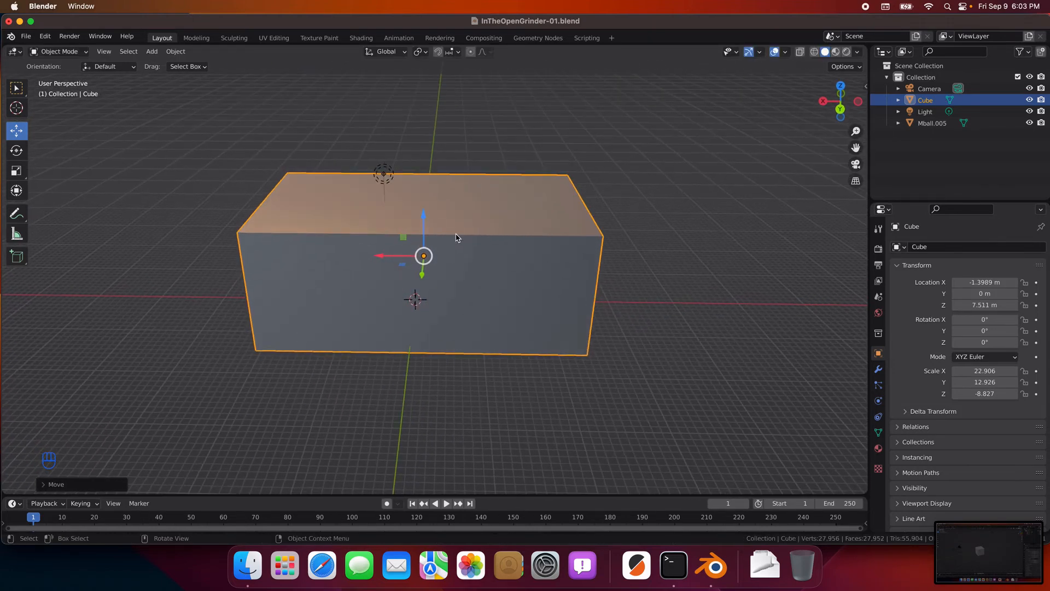
Step: Enter Edit Mode with face selection and lower the block's top face along Z, keeping the sculpt fully enclosed
click(64, 52)
click(59, 76)
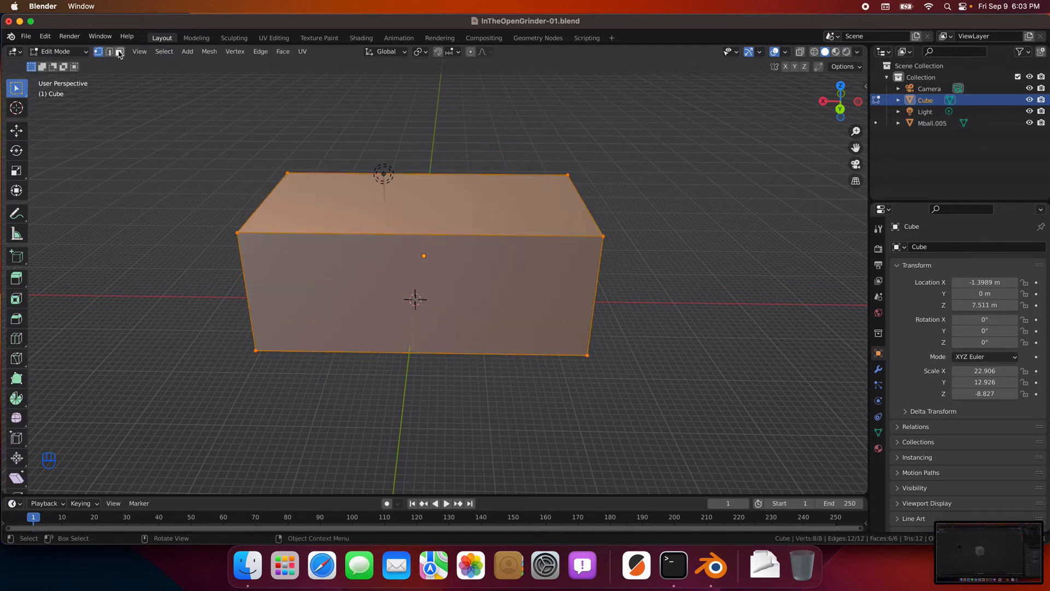
click(118, 52)
click(411, 209)
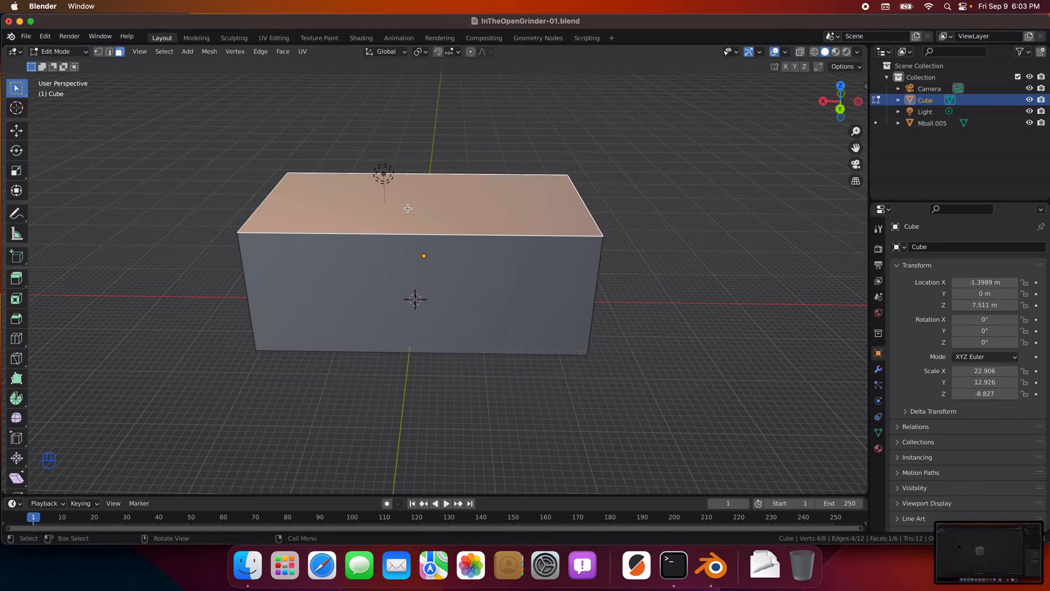
key(g)
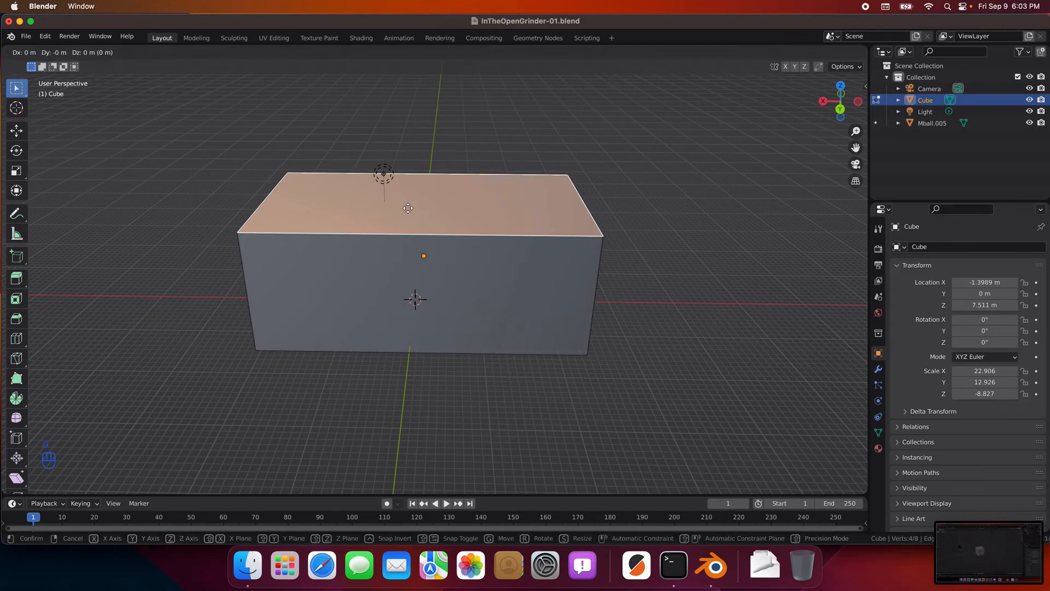
key(z)
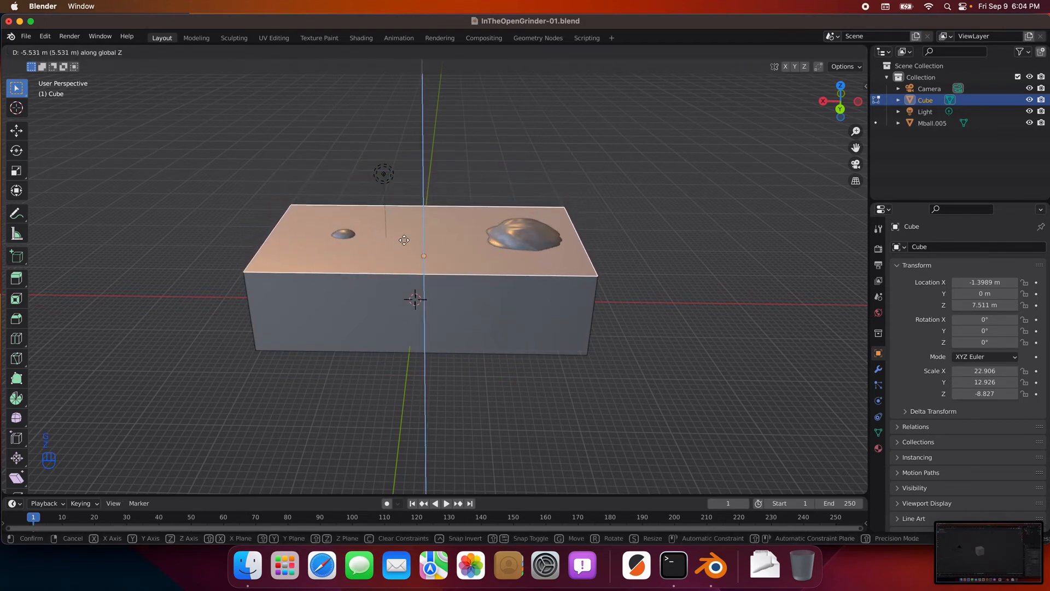
click(407, 228)
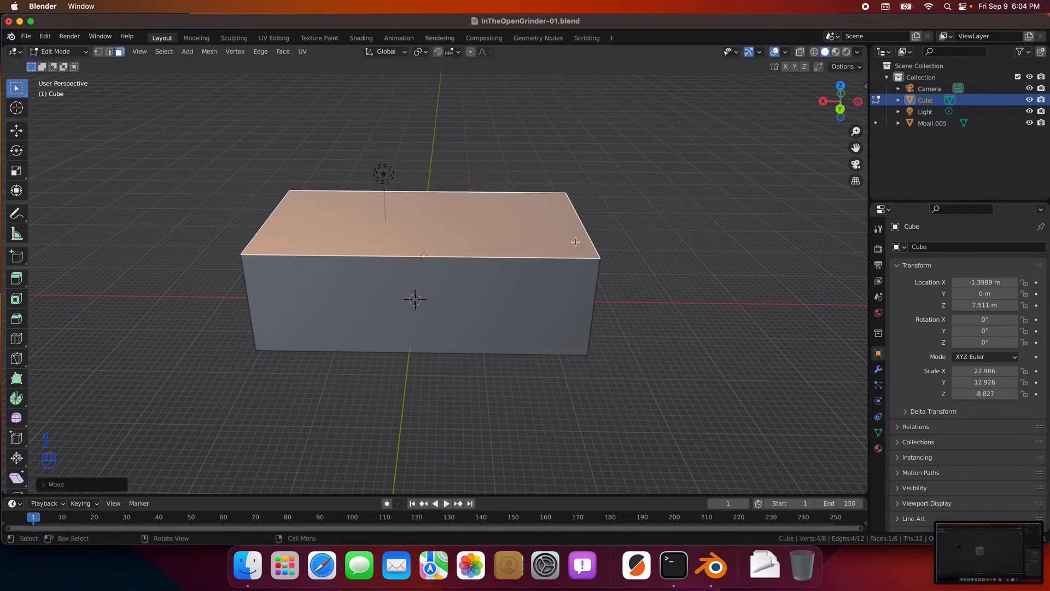
click(655, 271)
middle_drag(654, 272, 586, 235)
click(570, 240)
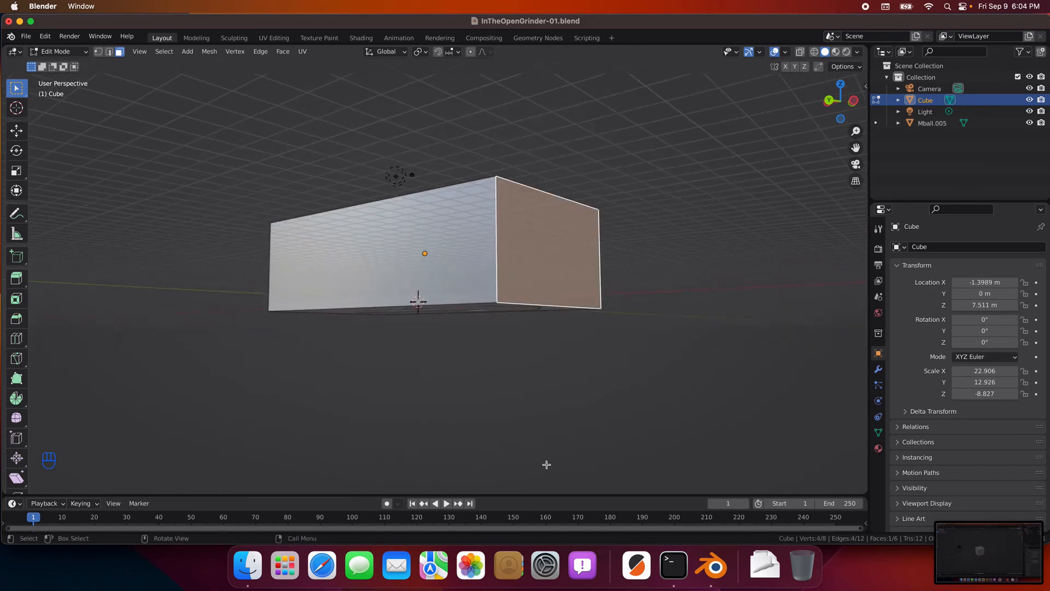
middle_drag(546, 465, 610, 295)
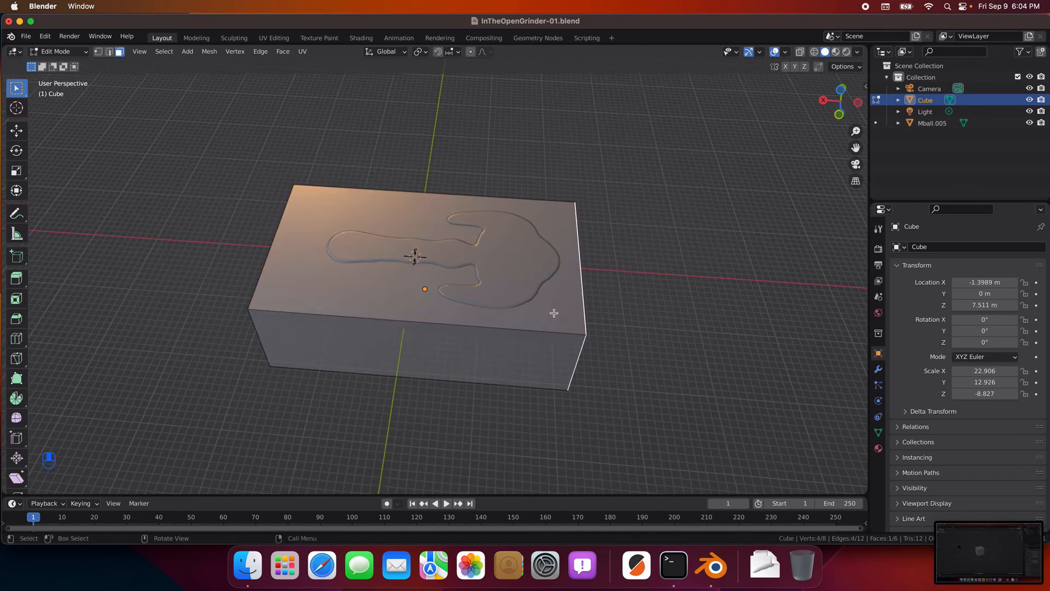
key(s)
key(x)
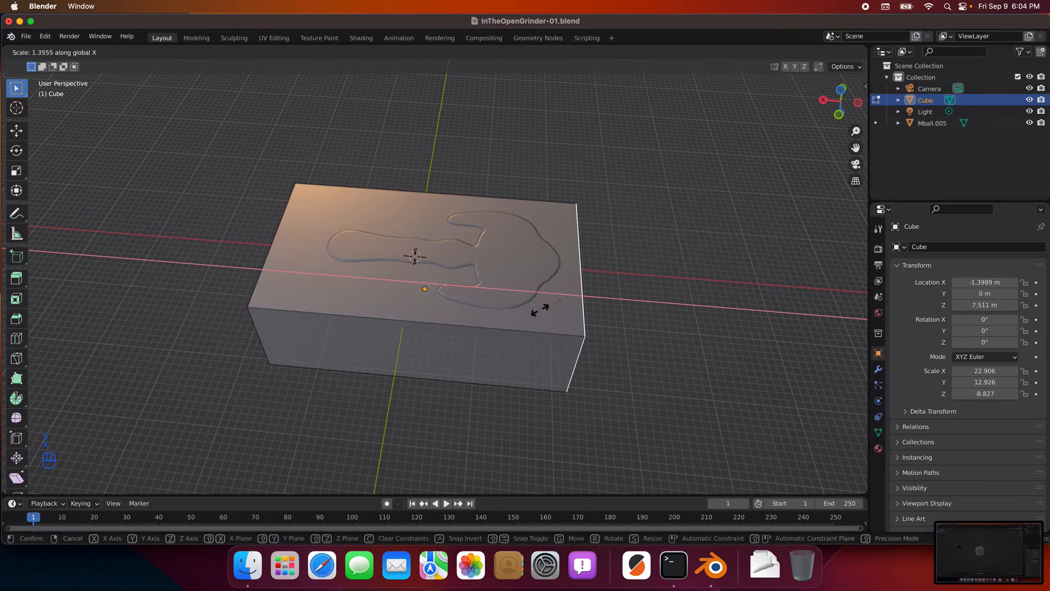
key(Escape)
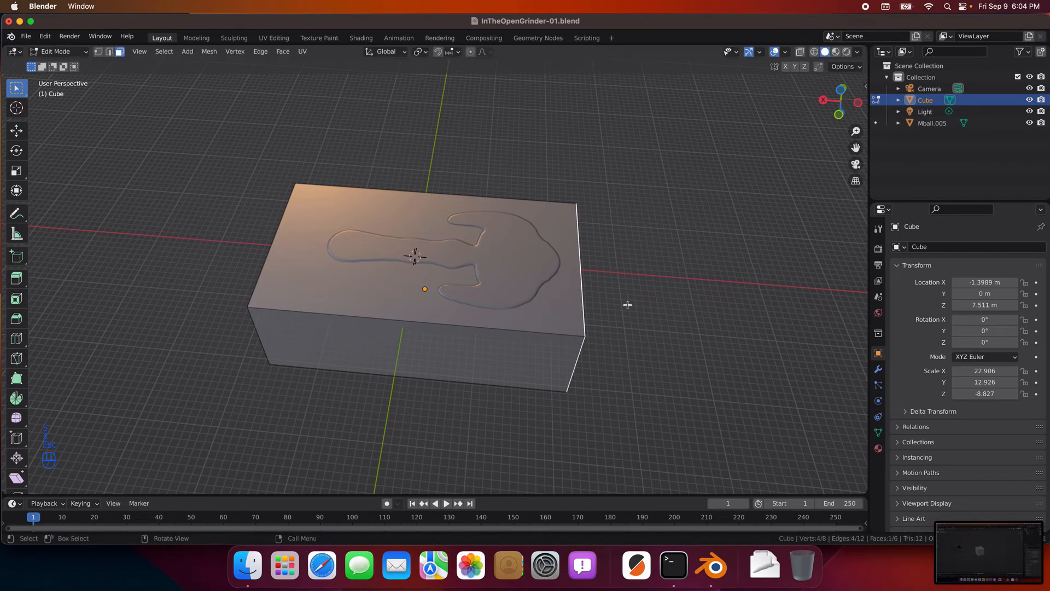
Step: Move the end face beside the sculpt's head slightly outward along X, keeping the sculpt inside the block
middle_drag(628, 304, 392, 360)
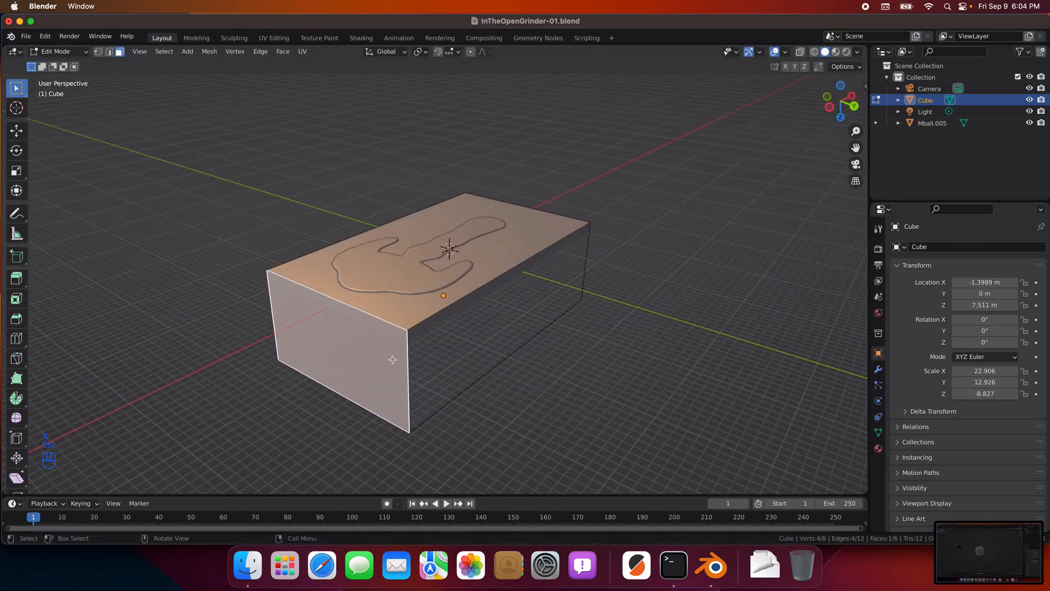
click(239, 287)
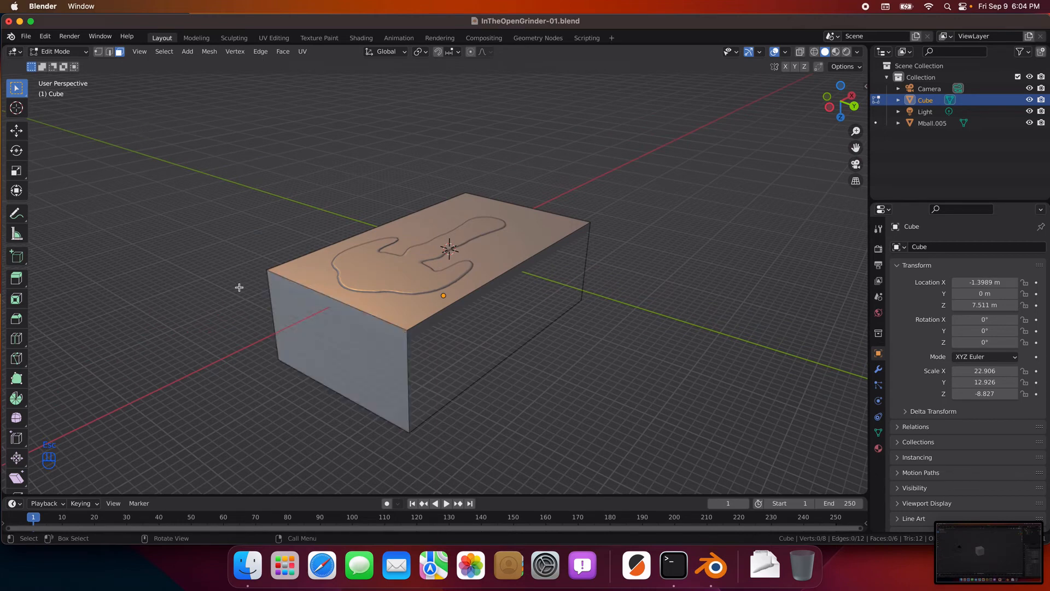
click(316, 329)
key(g)
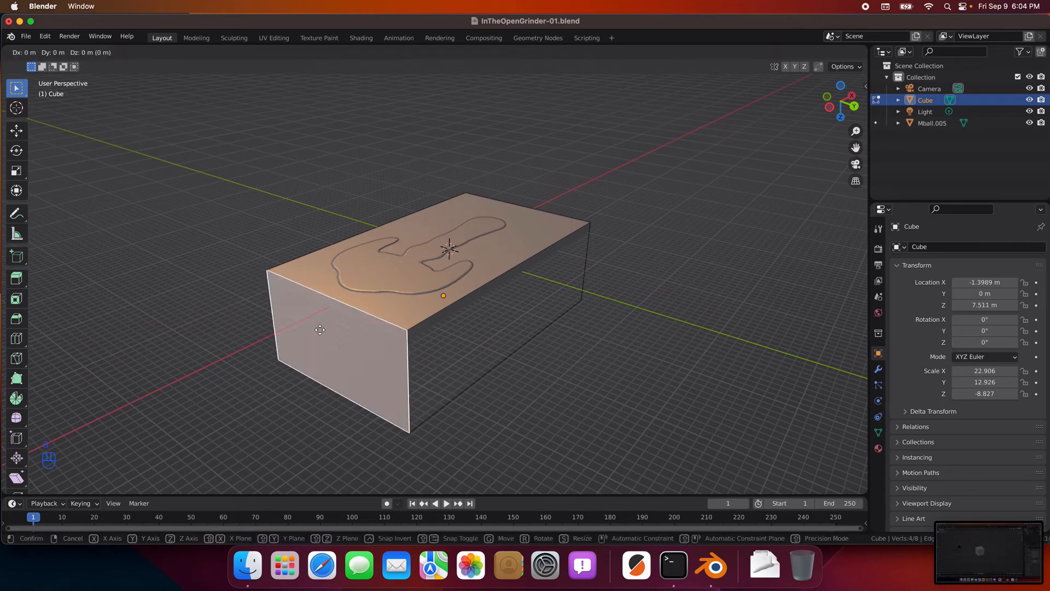
key(x)
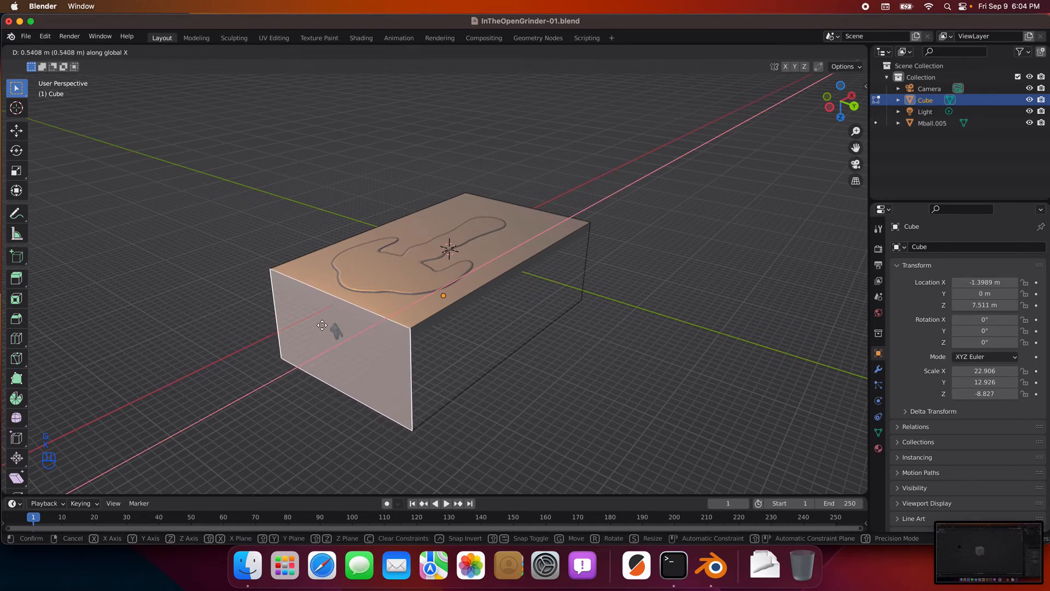
click(318, 327)
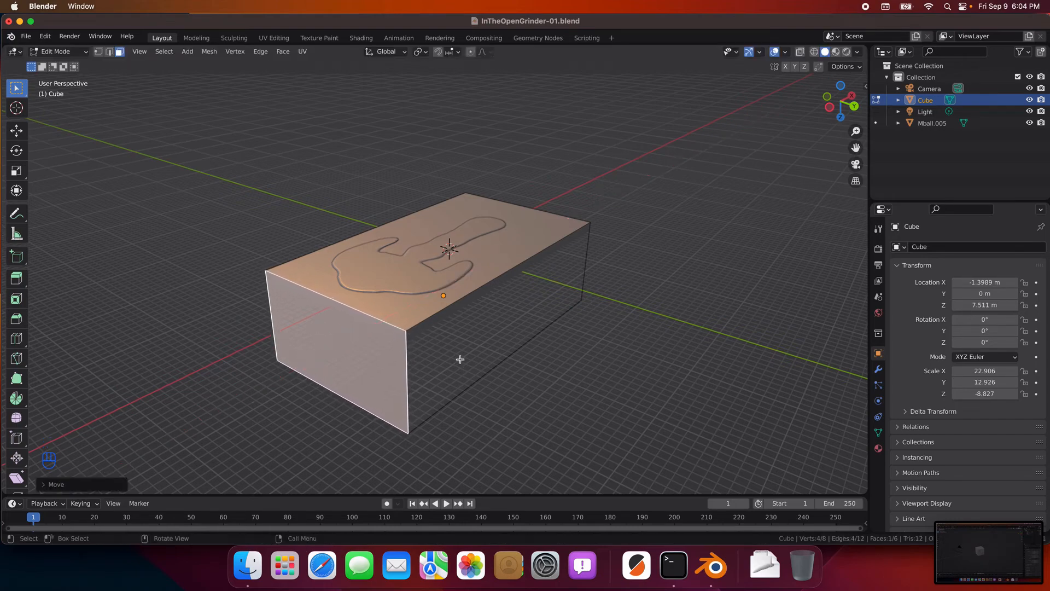
Step: Move the opposite end face, beside the trunk tip, inward along X by about 6 m
middle_drag(546, 359, 410, 352)
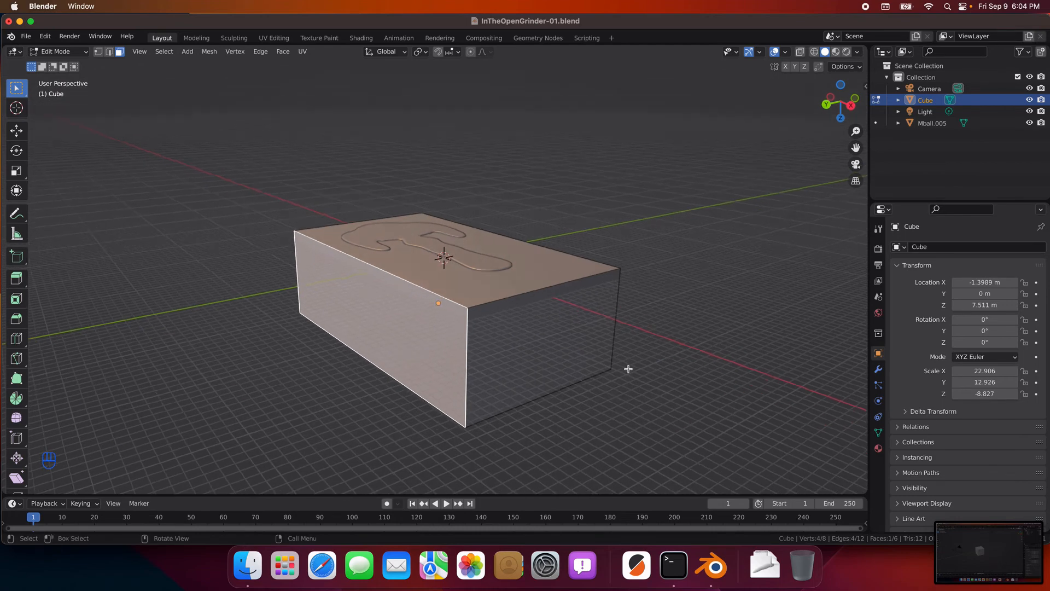
click(577, 361)
middle_drag(565, 396, 593, 394)
key(s)
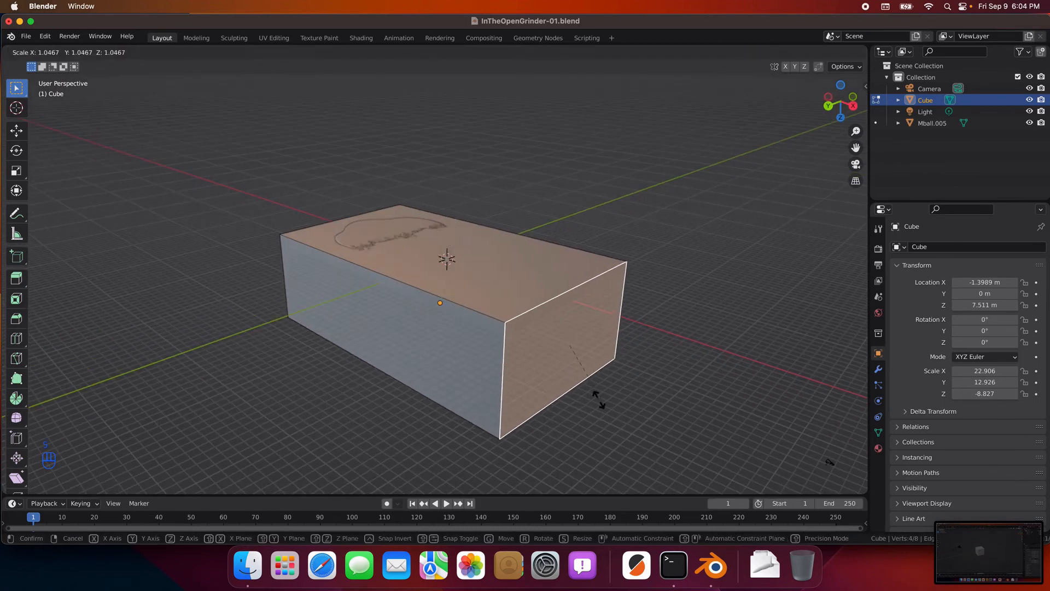
key(Escape)
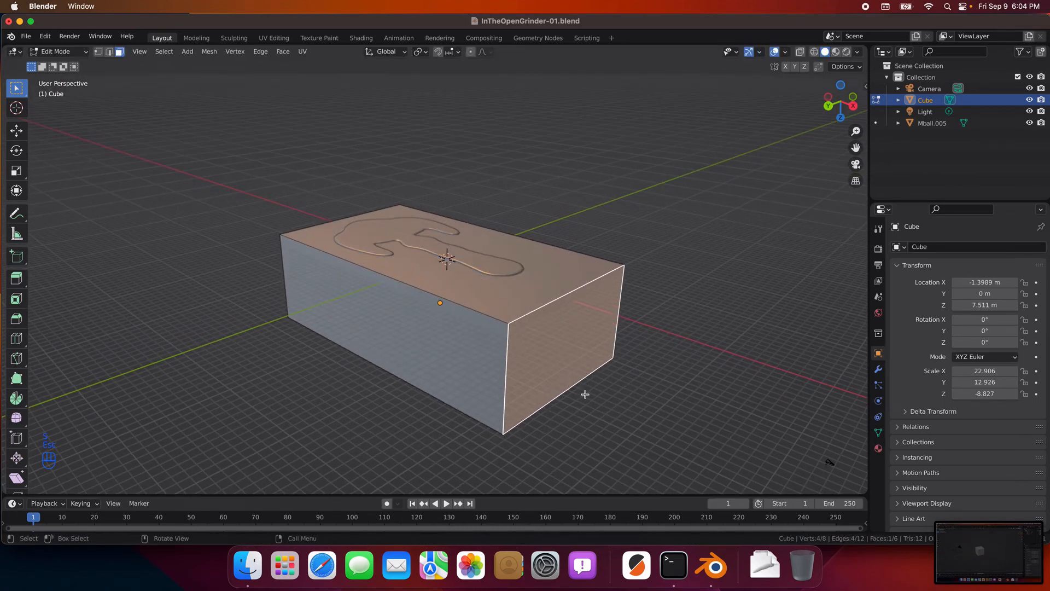
key(g)
key(x)
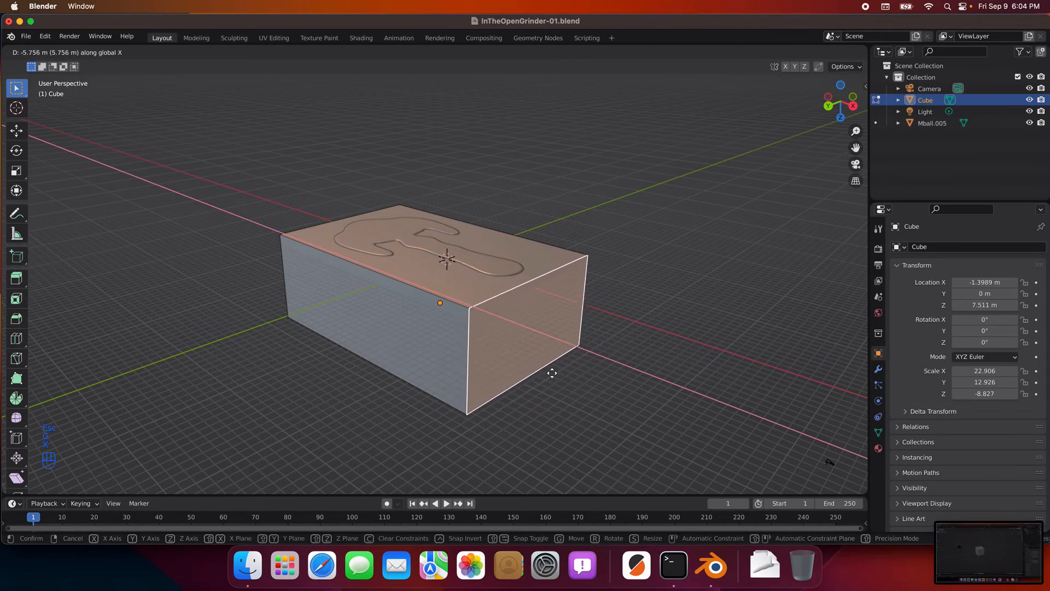
click(549, 370)
Step: Switch to edge selection and select all four vertical corner edges of the block
middle_drag(644, 376, 703, 384)
middle_drag(598, 381, 658, 410)
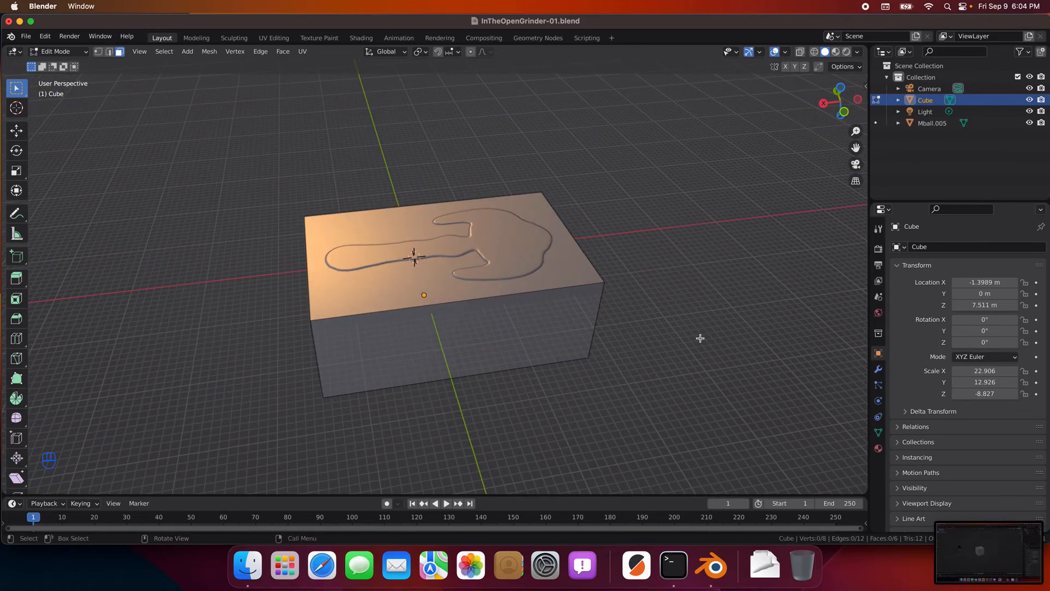
middle_drag(701, 338, 512, 318)
click(432, 355)
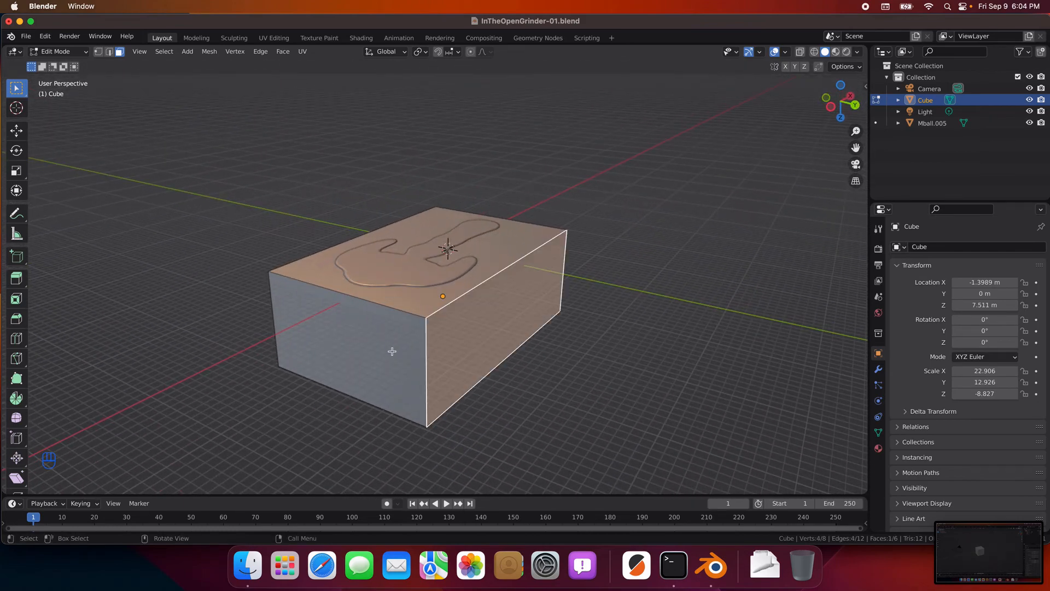
click(108, 52)
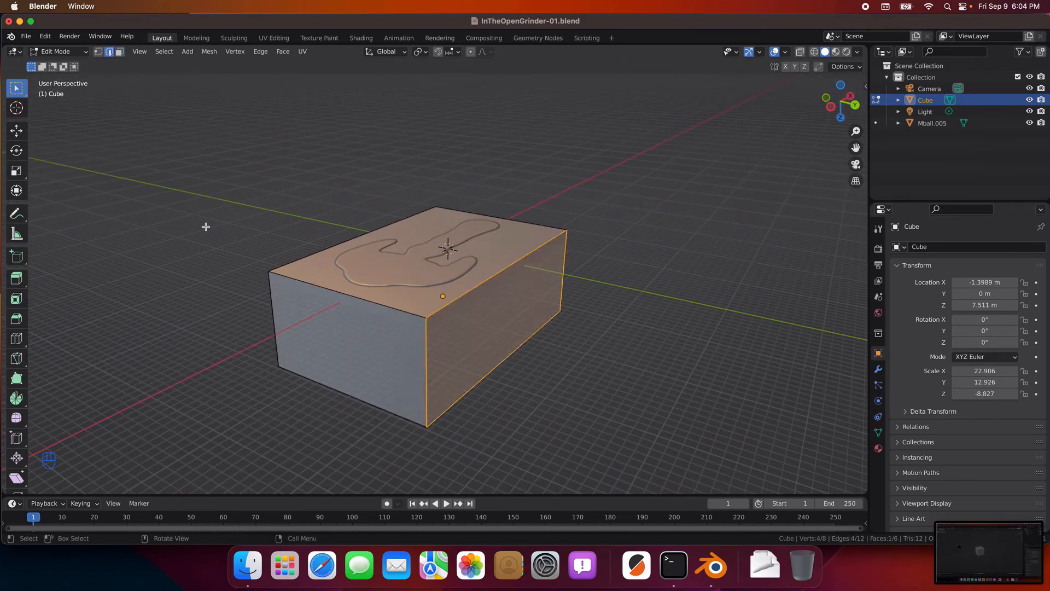
shift+click(275, 327)
shift+click(427, 362)
click(571, 376)
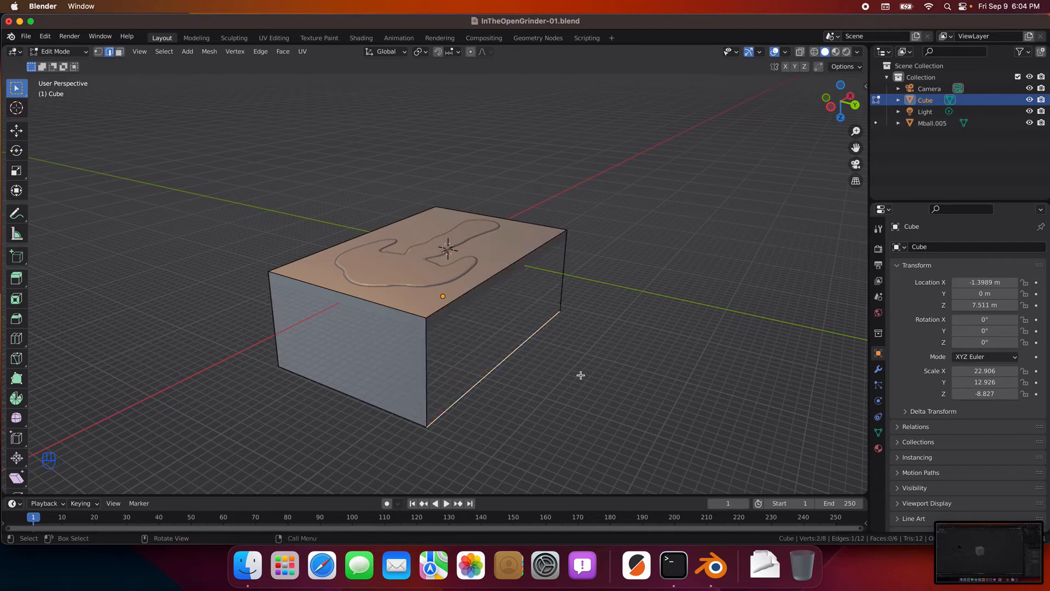
click(427, 359)
shift+click(276, 322)
middle_drag(619, 380, 510, 376)
shift+click(508, 359)
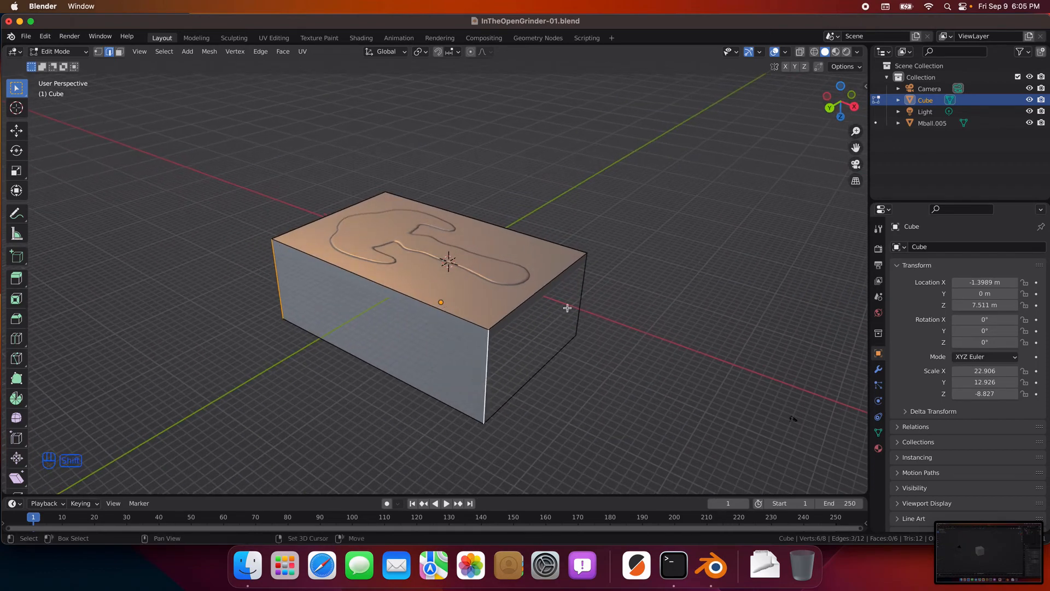
shift+click(580, 297)
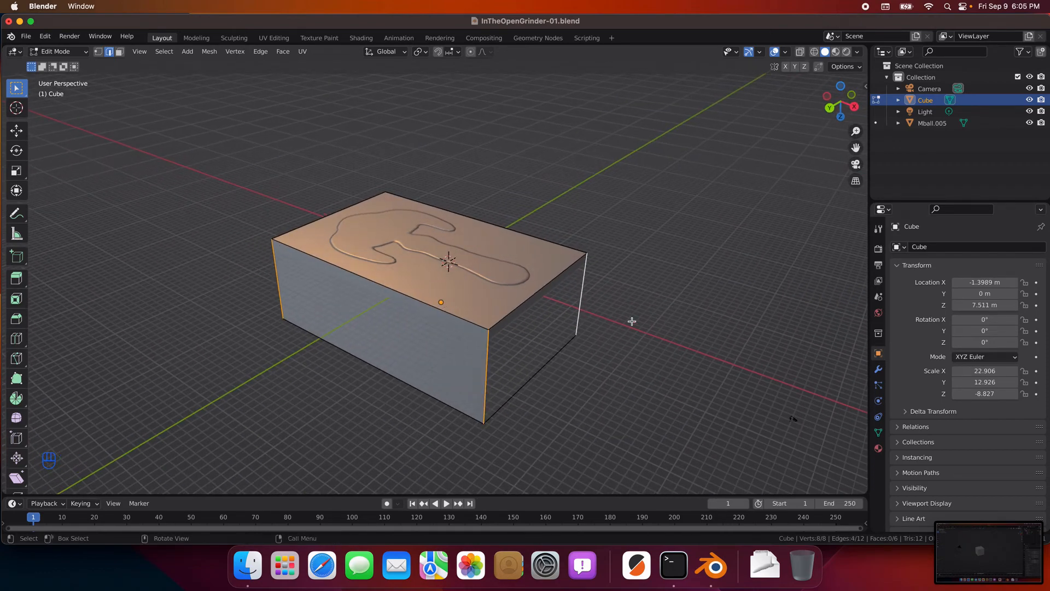
Step: Bevel the four corner edges with one segment to give the block wide chamfers that stay clear of the sculpt's outline
click(16, 320)
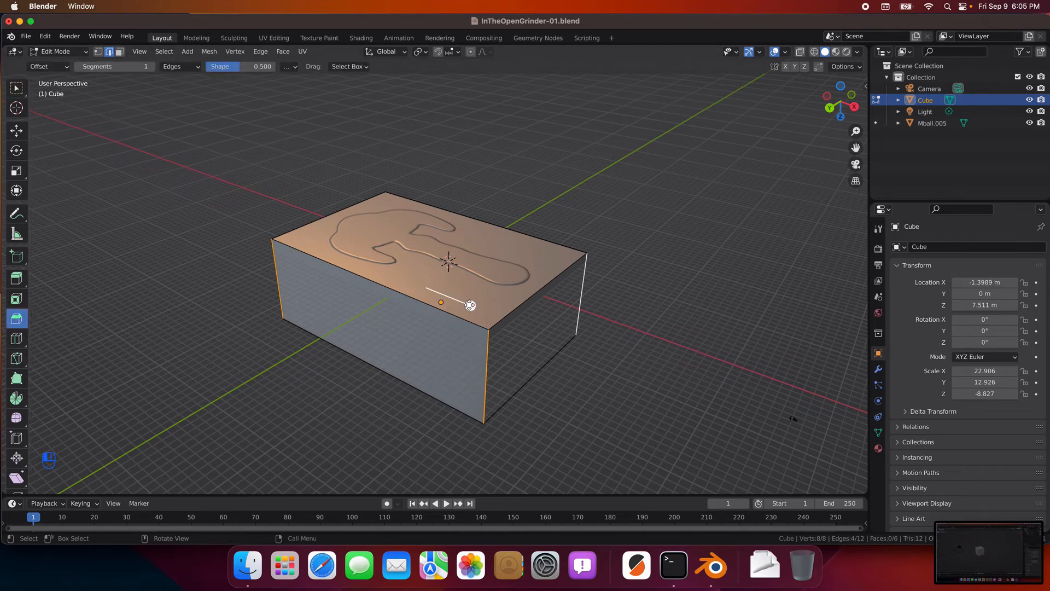
mouse_move(470, 306)
mouse_down()
mouse_move(484, 309)
mouse_move(469, 307)
mouse_up()
click(778, 322)
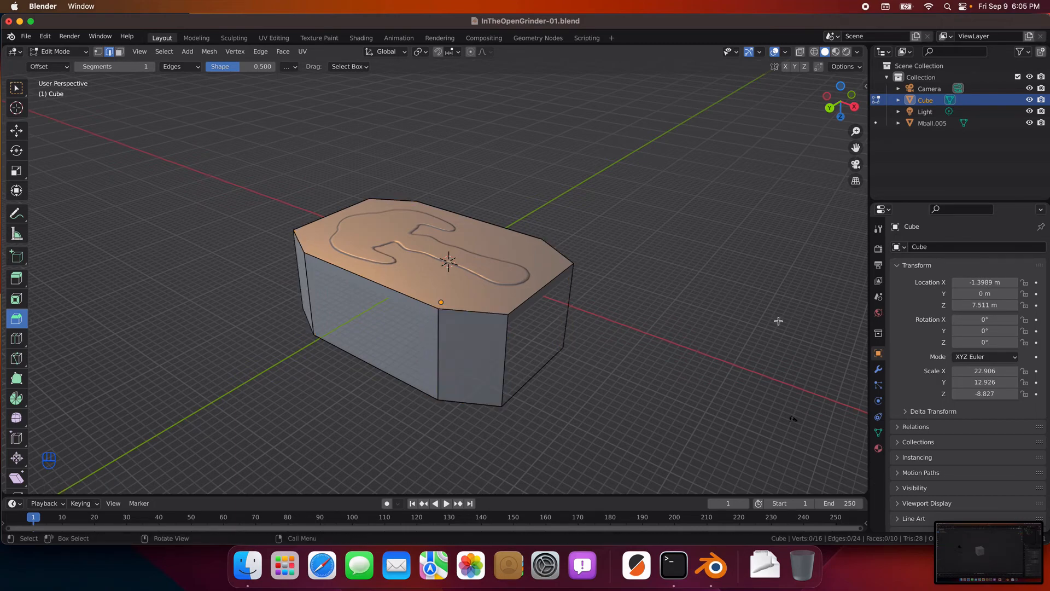
Step: Return to Object Mode and pick the sculpt to check its fit, finishing with the chamfered block selected
middle_drag(734, 330, 564, 356)
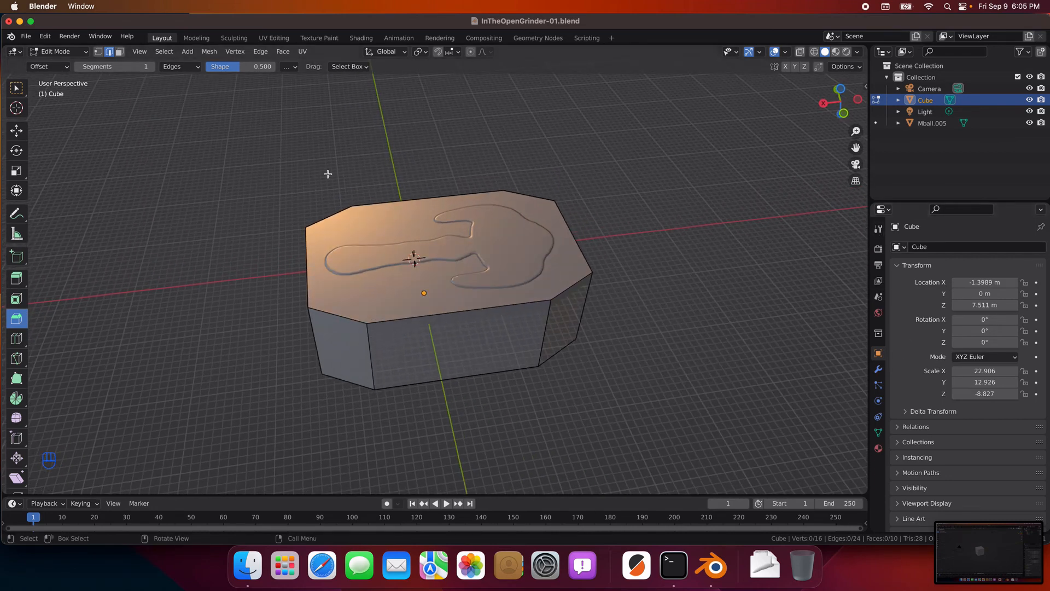
click(61, 51)
click(63, 64)
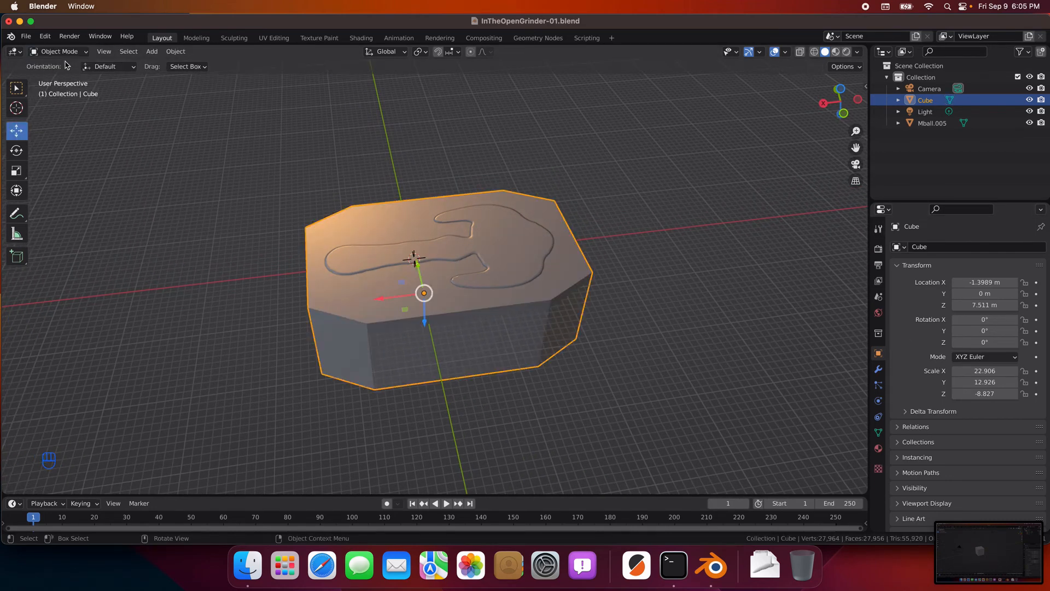
click(505, 251)
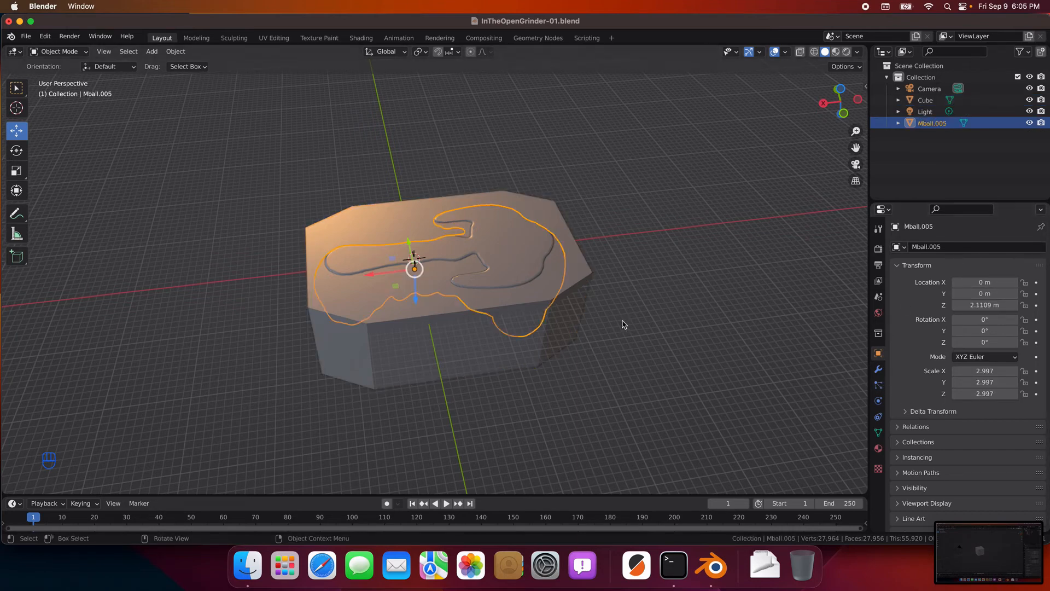
click(584, 302)
click(579, 284)
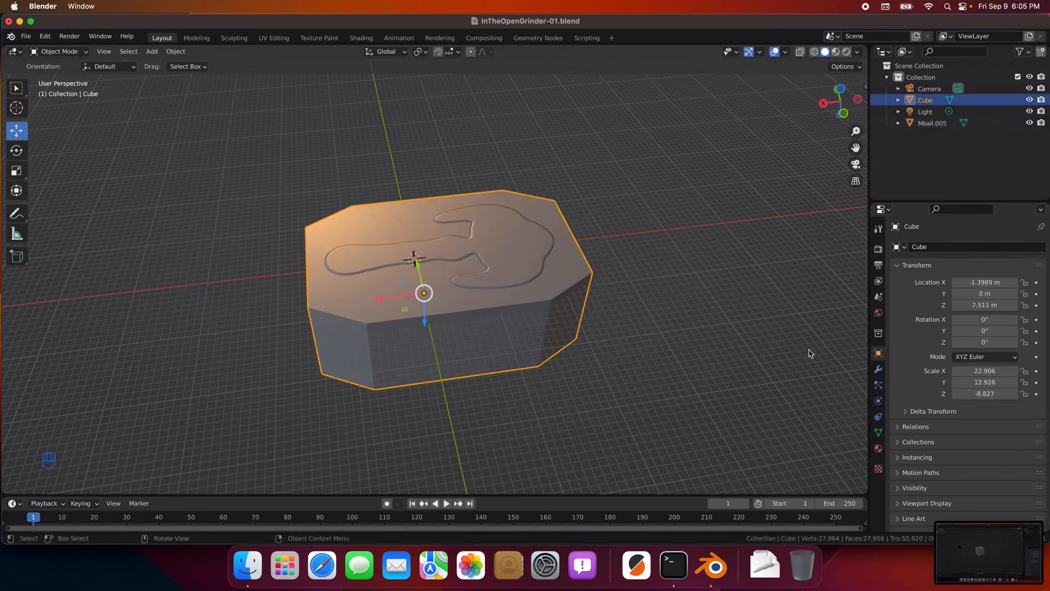
Step: Carve the sculpt out of the chamfered block with a Boolean Difference modifier targeting Mball.005, and hide the sculpt
click(879, 368)
click(922, 246)
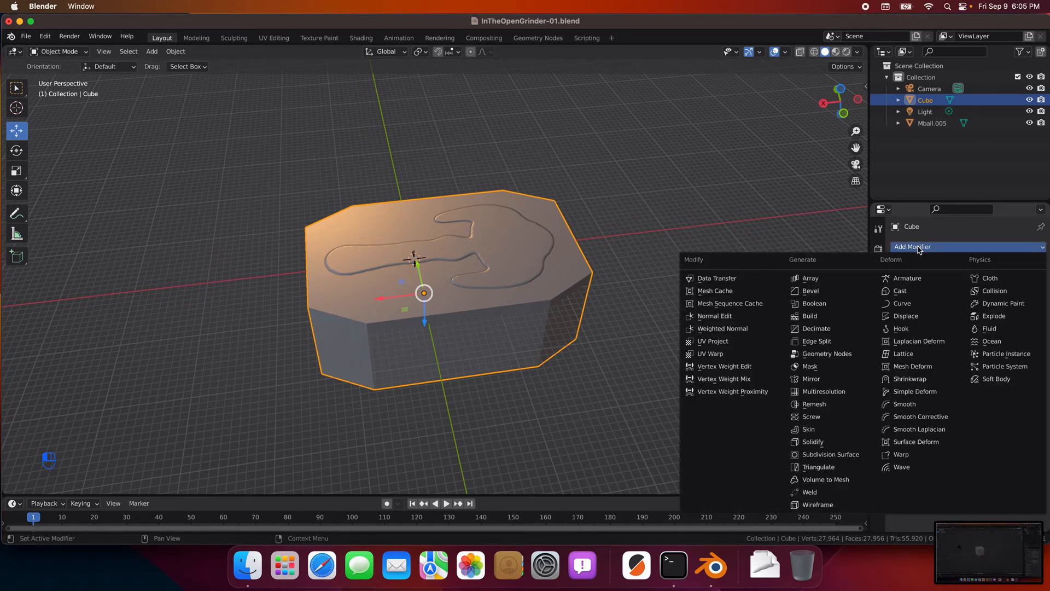
click(830, 304)
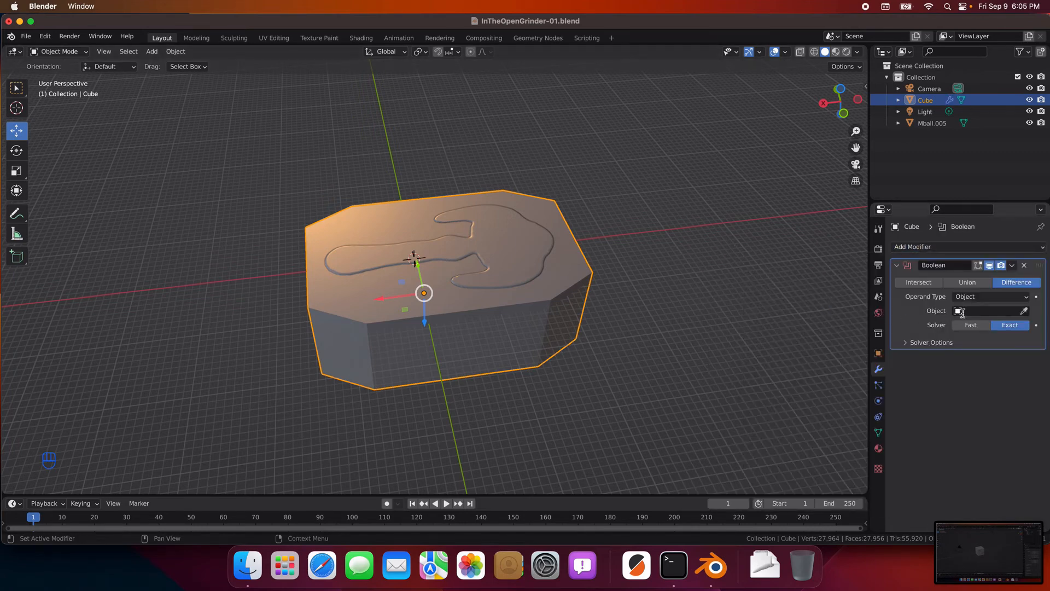
click(959, 312)
click(946, 328)
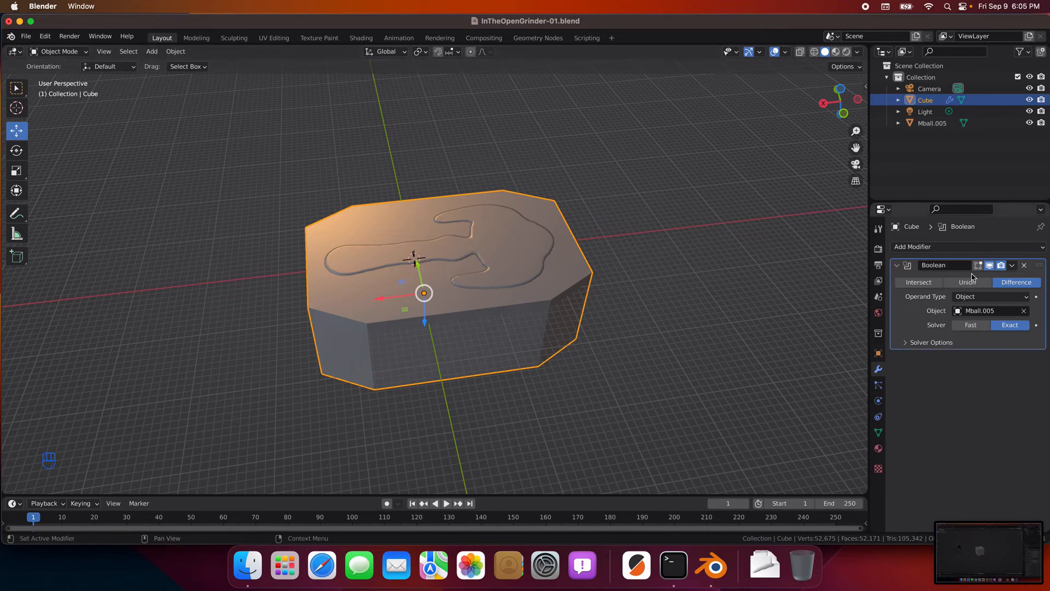
click(1029, 123)
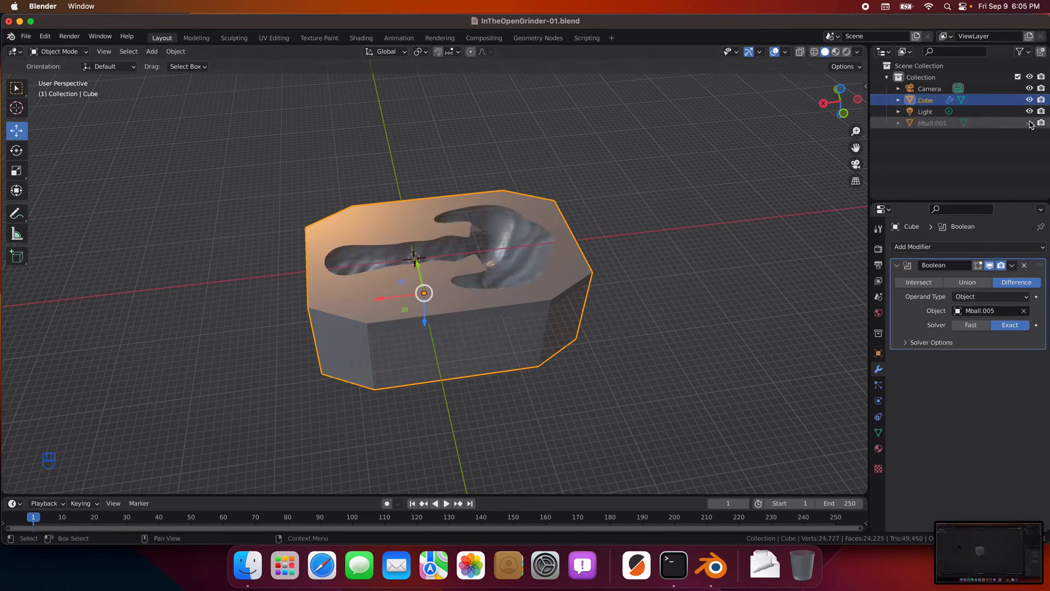
mouse_move(699, 293)
middle_down()
mouse_move(705, 331)
mouse_move(663, 361)
mouse_move(615, 364)
mouse_move(563, 274)
mouse_move(604, 281)
mouse_move(621, 321)
mouse_move(683, 343)
mouse_move(732, 326)
mouse_move(755, 375)
mouse_move(737, 399)
mouse_move(688, 409)
mouse_move(645, 394)
mouse_move(688, 286)
middle_up()
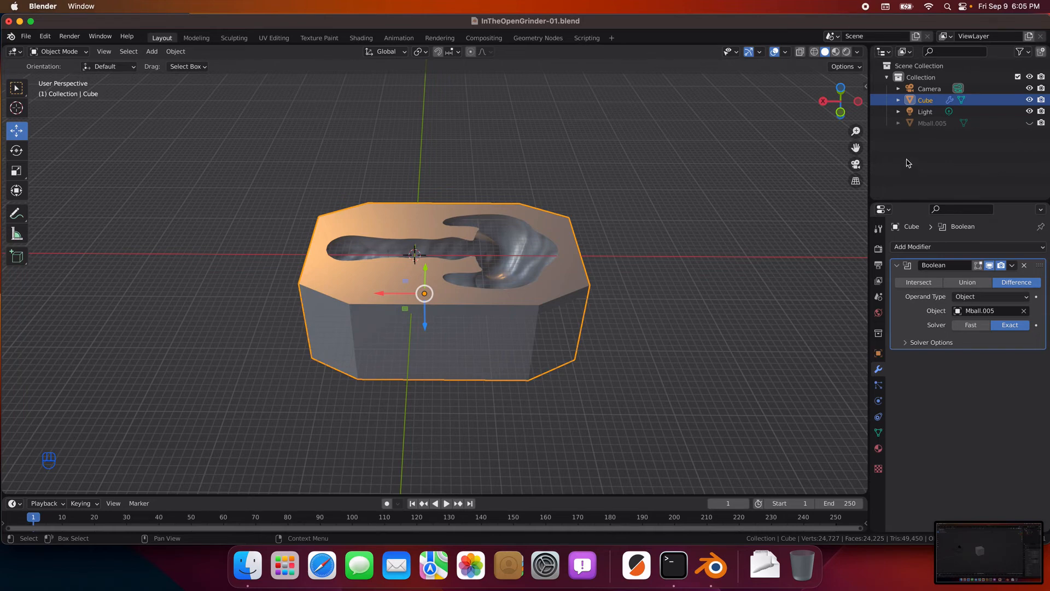
Step: Save the scene as a new file named InTheOpenGrinder-negative-01.blend in the warm-inside folder
click(26, 36)
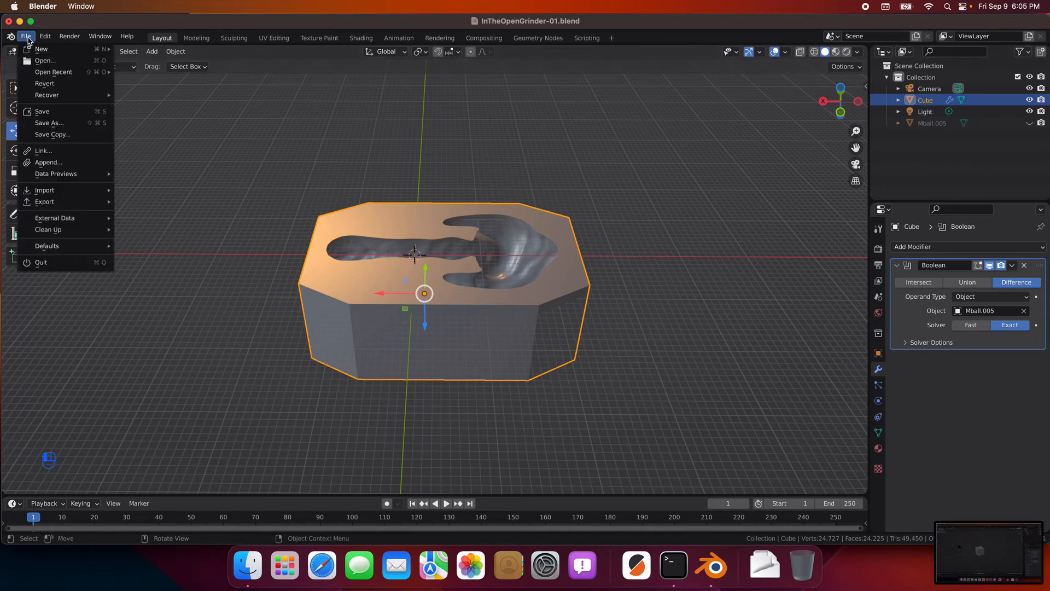
click(52, 124)
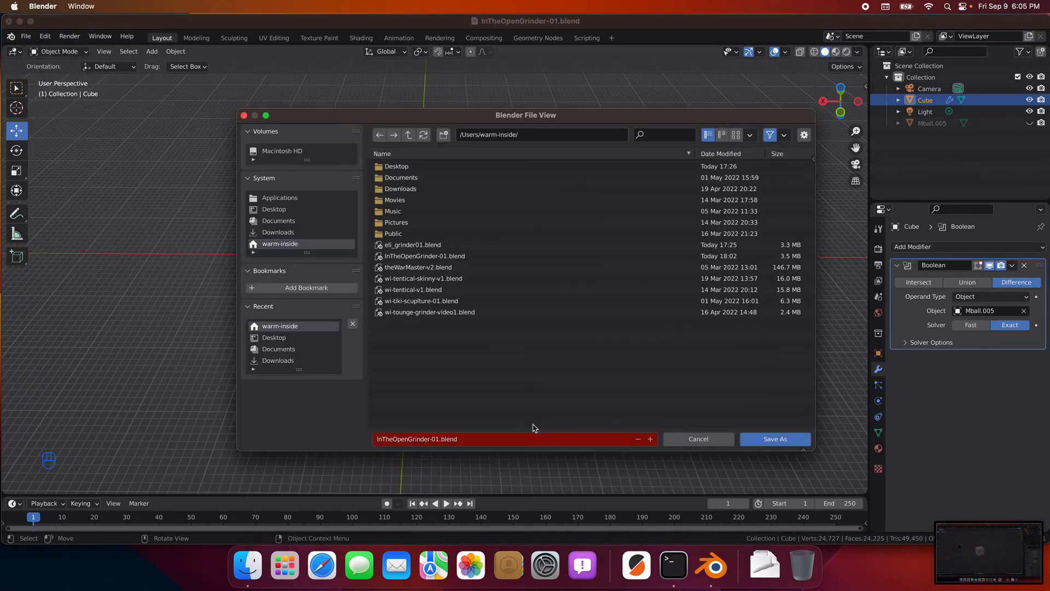
click(449, 442)
click(435, 439)
text(net)
key(BackSpace)
text(gative-)
click(771, 440)
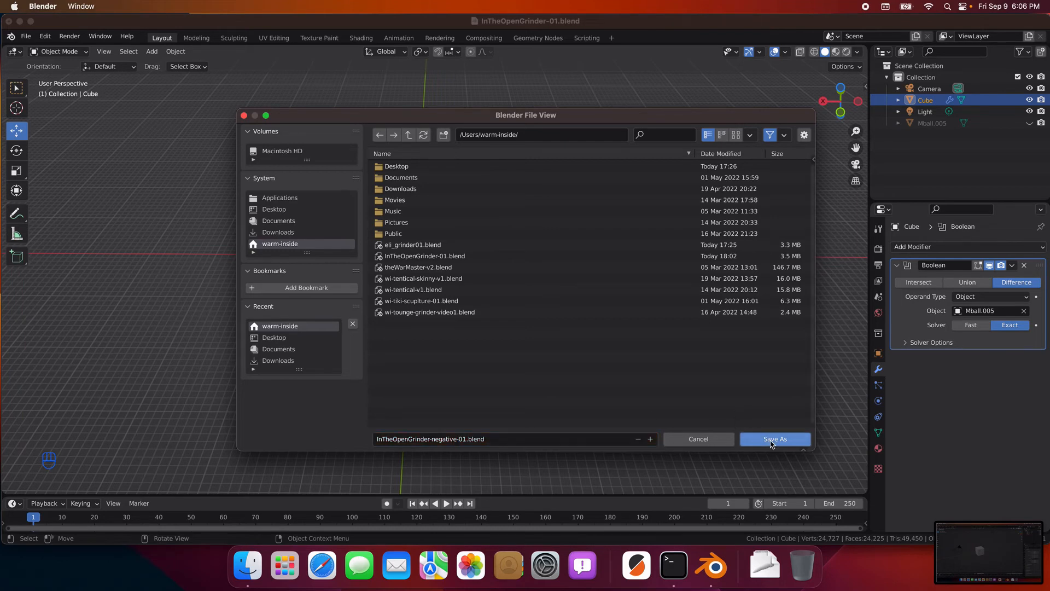
click(771, 441)
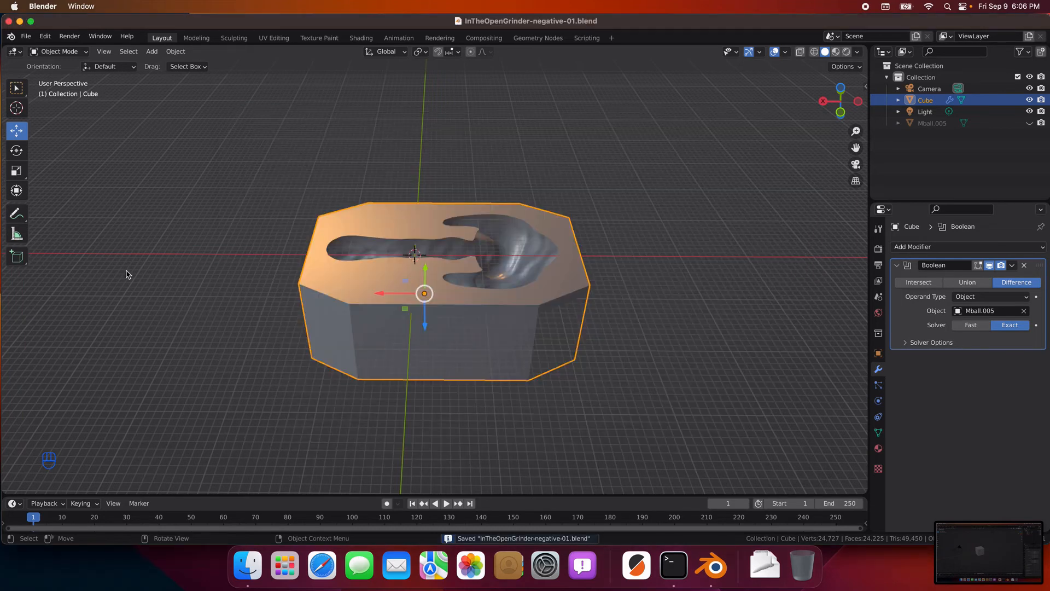
click(26, 36)
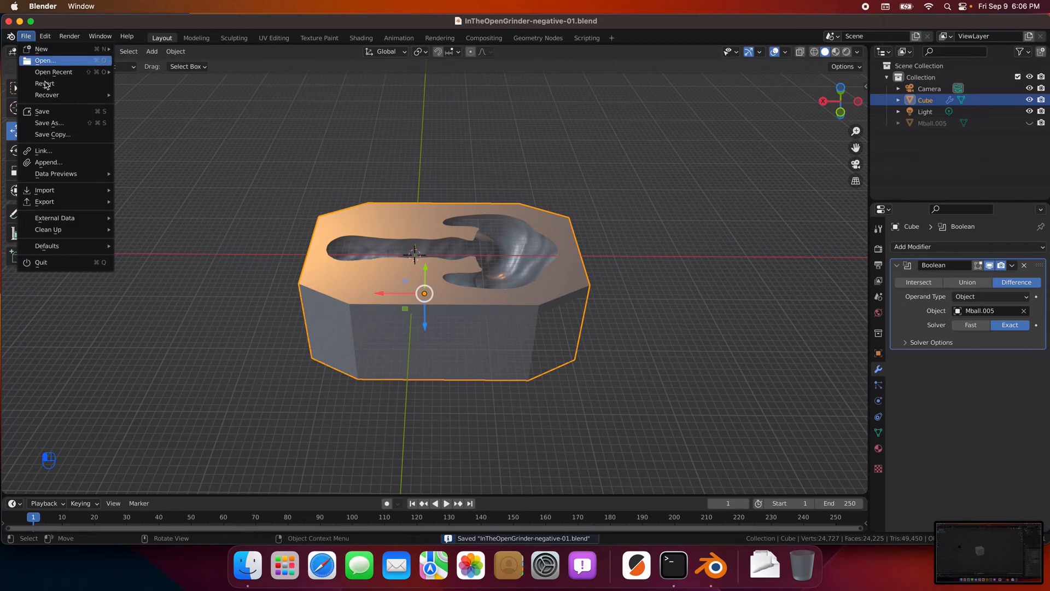
mouse_move(55, 202)
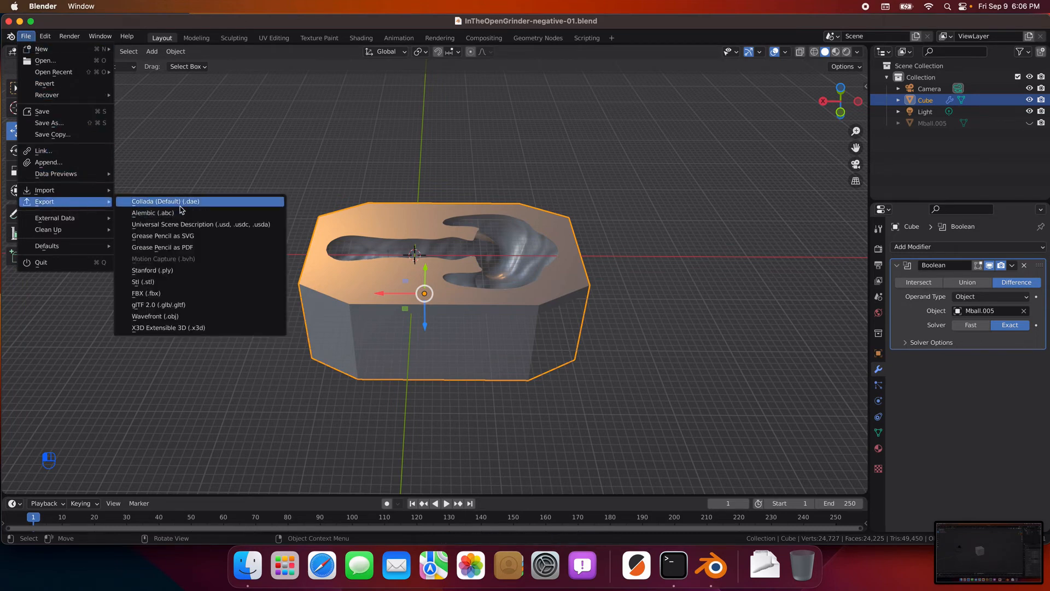
click(165, 283)
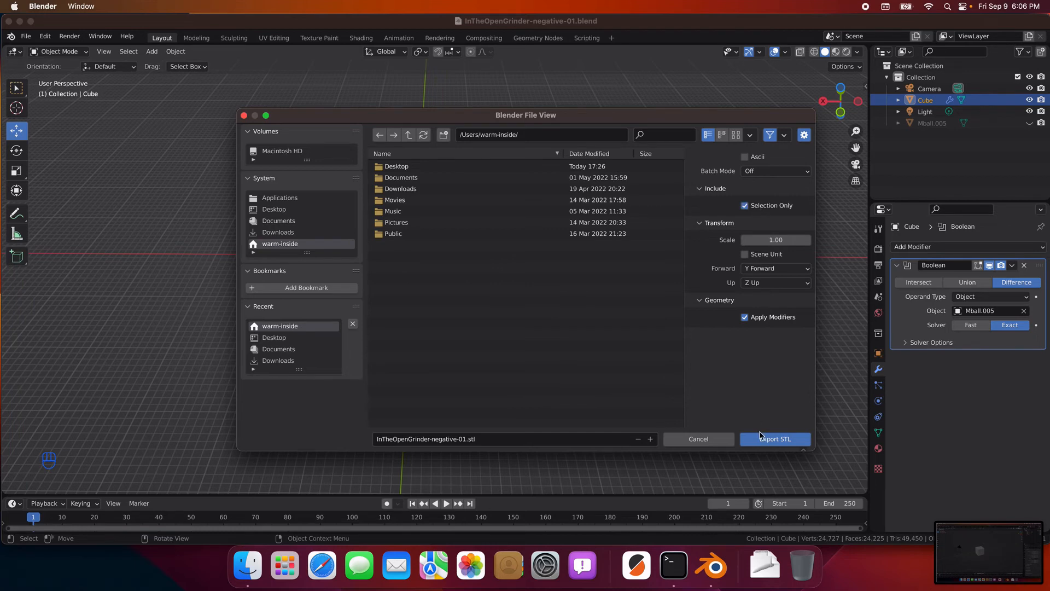
click(705, 437)
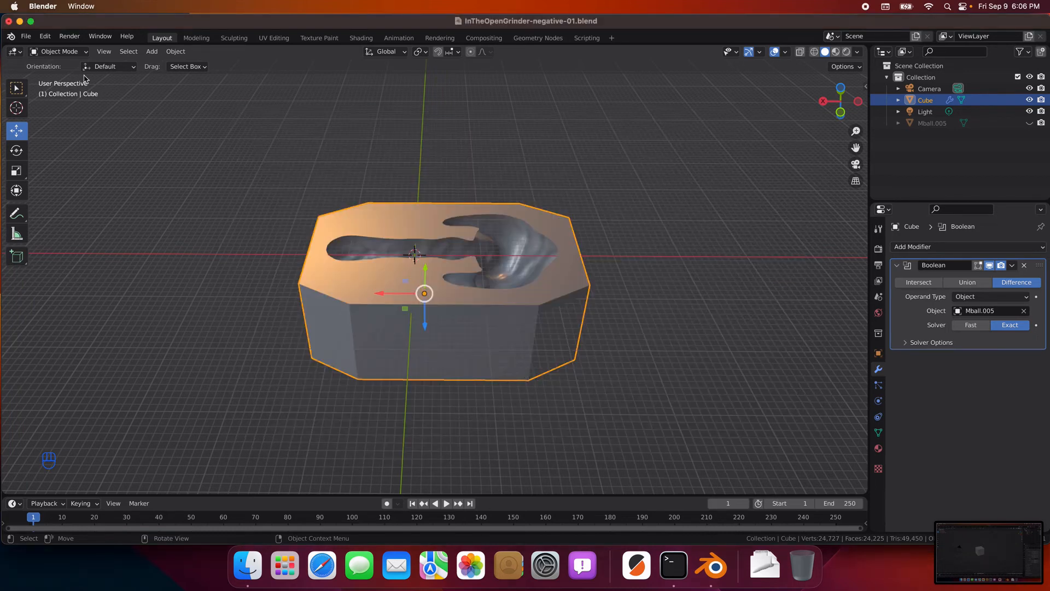
Step: Export only the selected block, with modifiers applied, as InTheOpenGrinder-negative-01.stl in the warm-inside folder
click(26, 36)
mouse_move(61, 202)
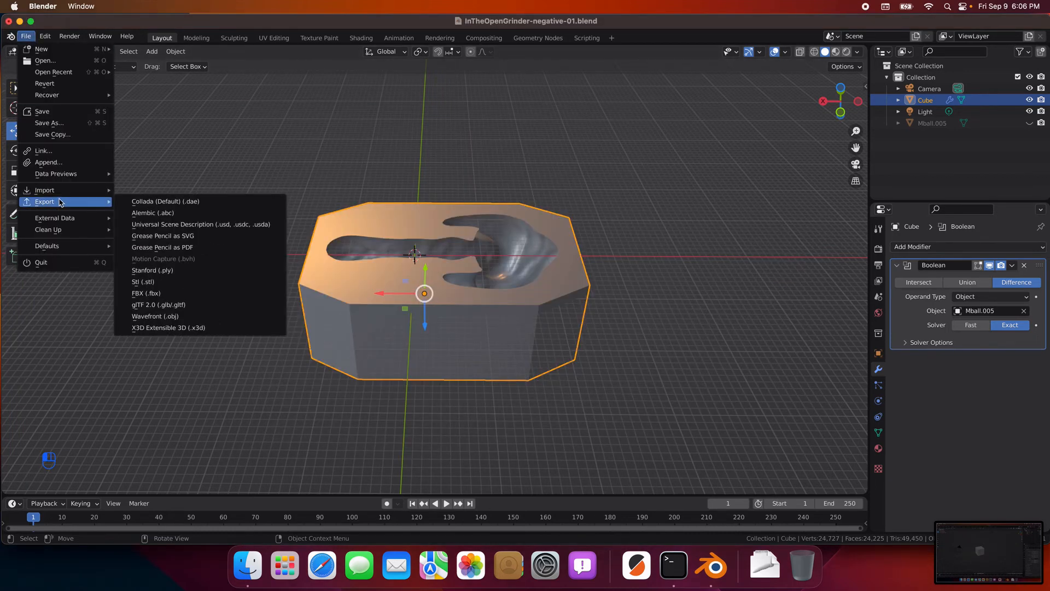
click(145, 282)
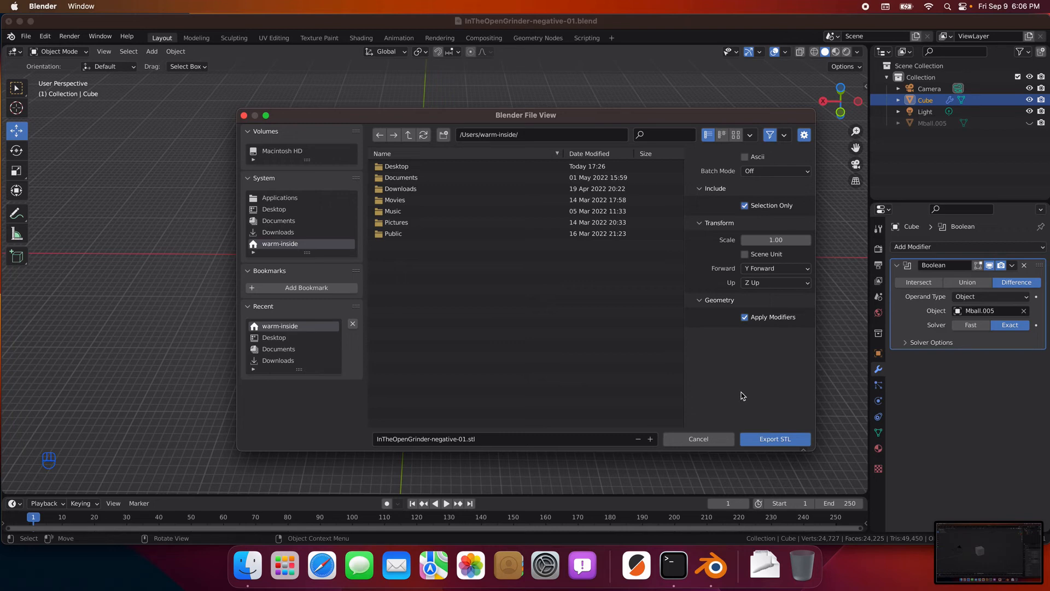
click(774, 441)
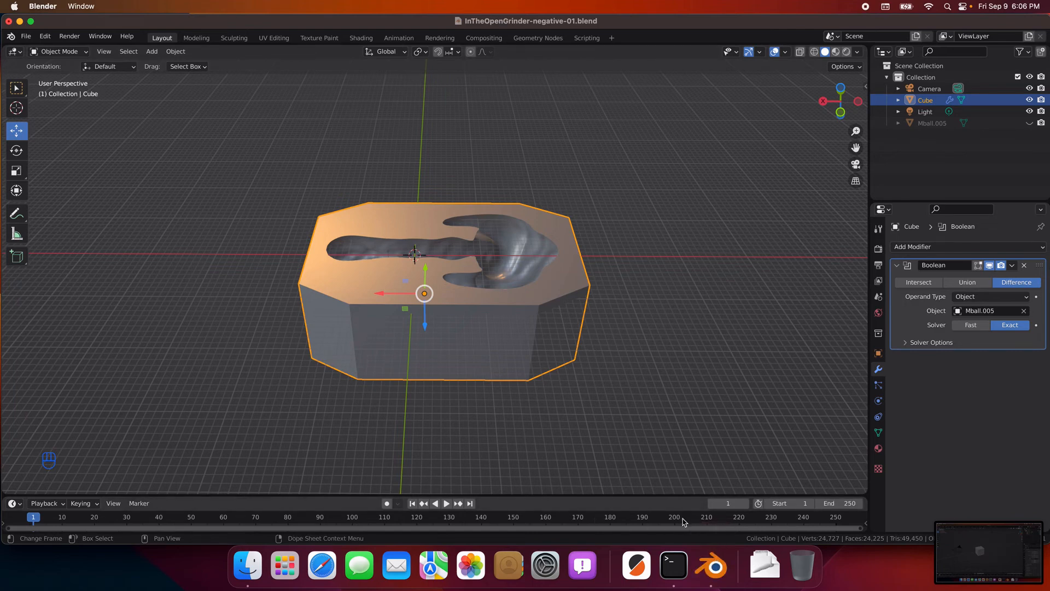
Step: Launch PrusaSlicer, importing its existing configuration and agreeing to send the system info
key(super+space)
text(prusa)
key(Return)
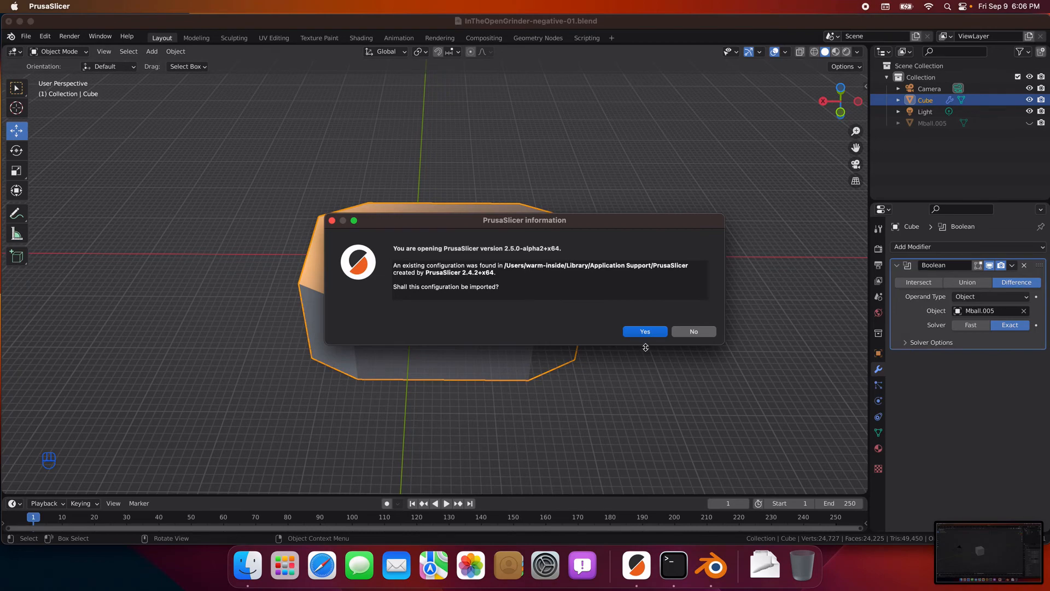
click(652, 332)
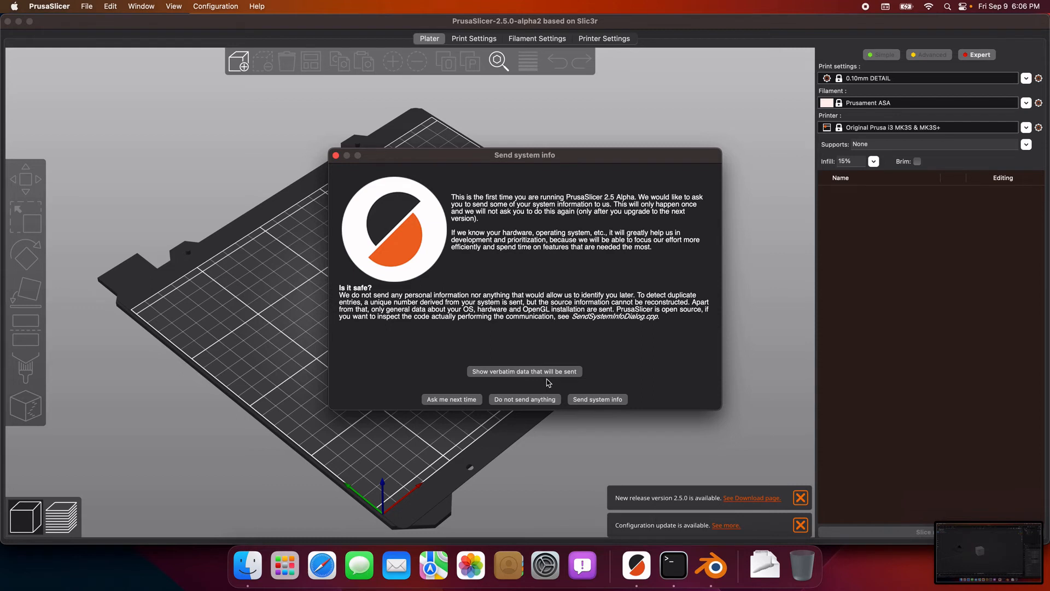
click(608, 400)
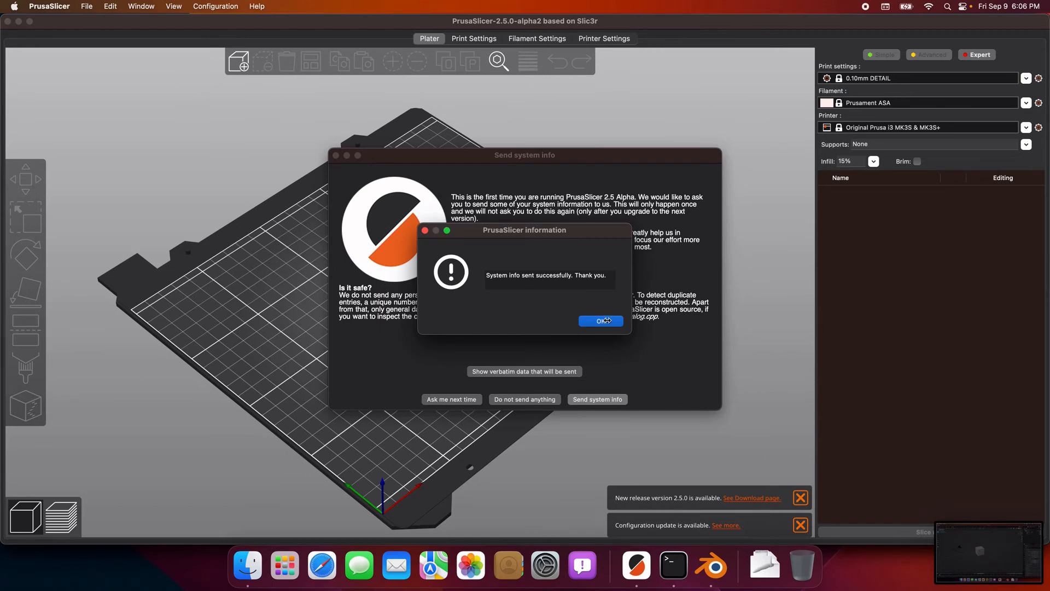
click(607, 321)
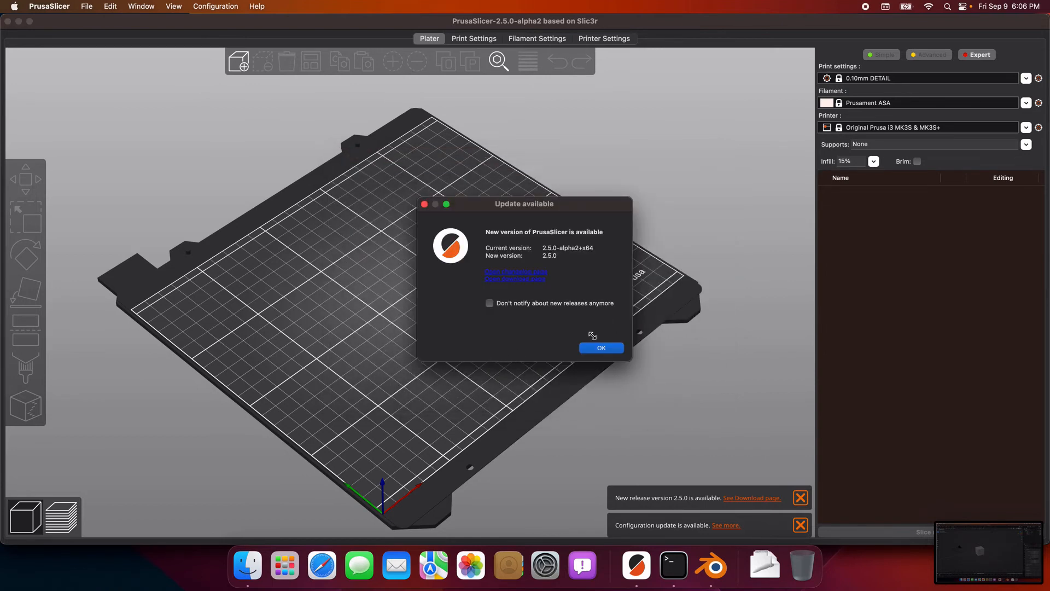
Step: Open the new release's link in the browser, minimise the browser window and dismiss the update notice
click(534, 280)
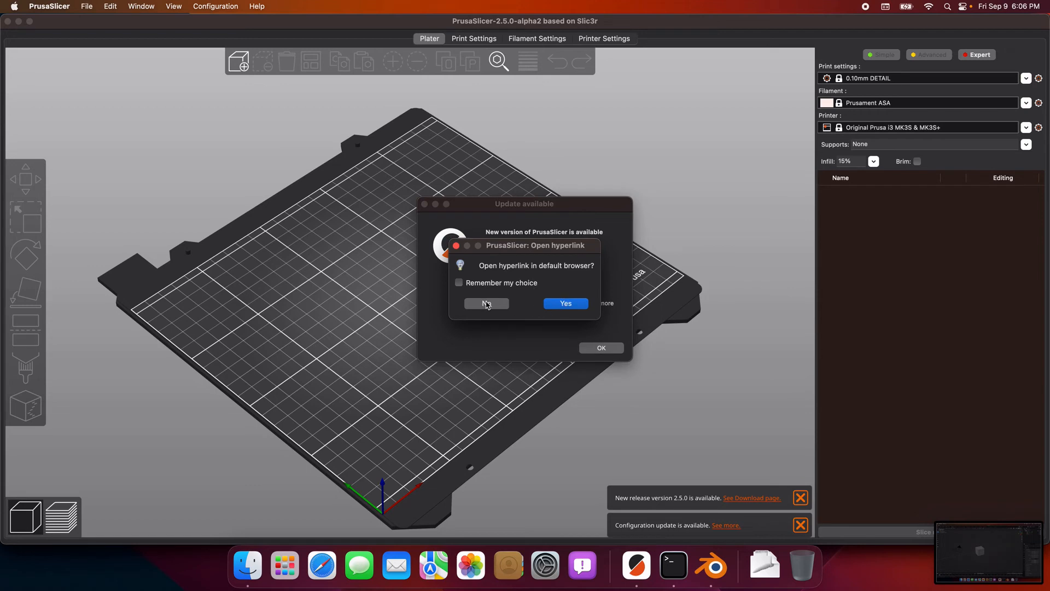
click(565, 304)
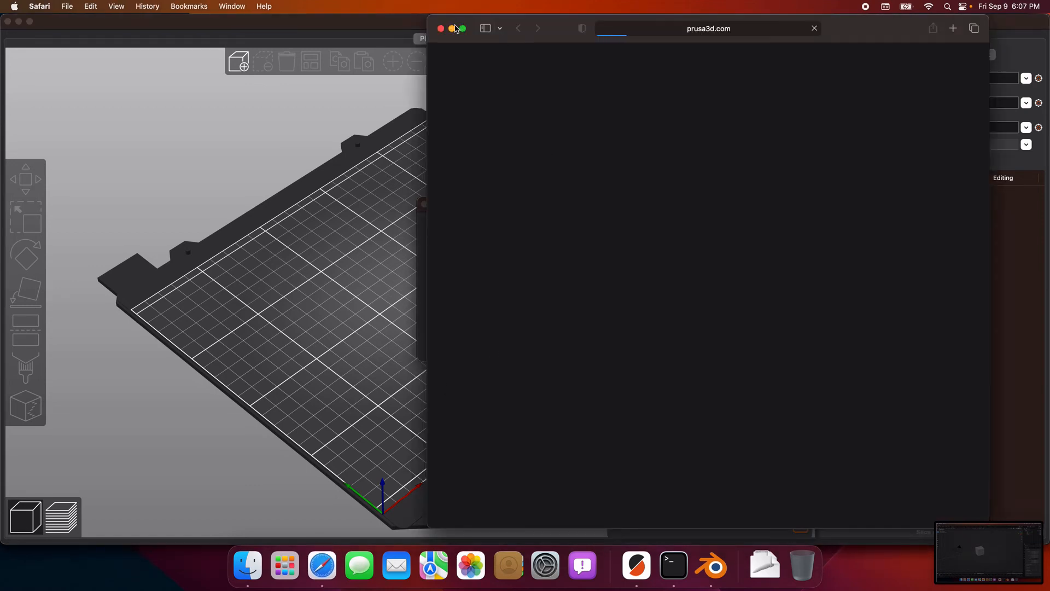
click(456, 29)
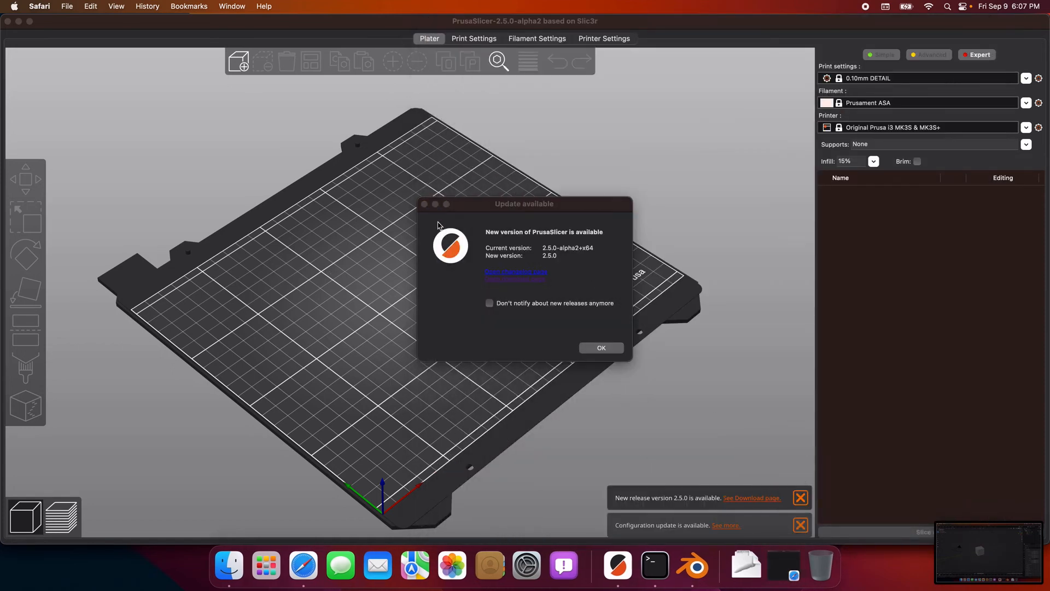
click(601, 348)
click(601, 348)
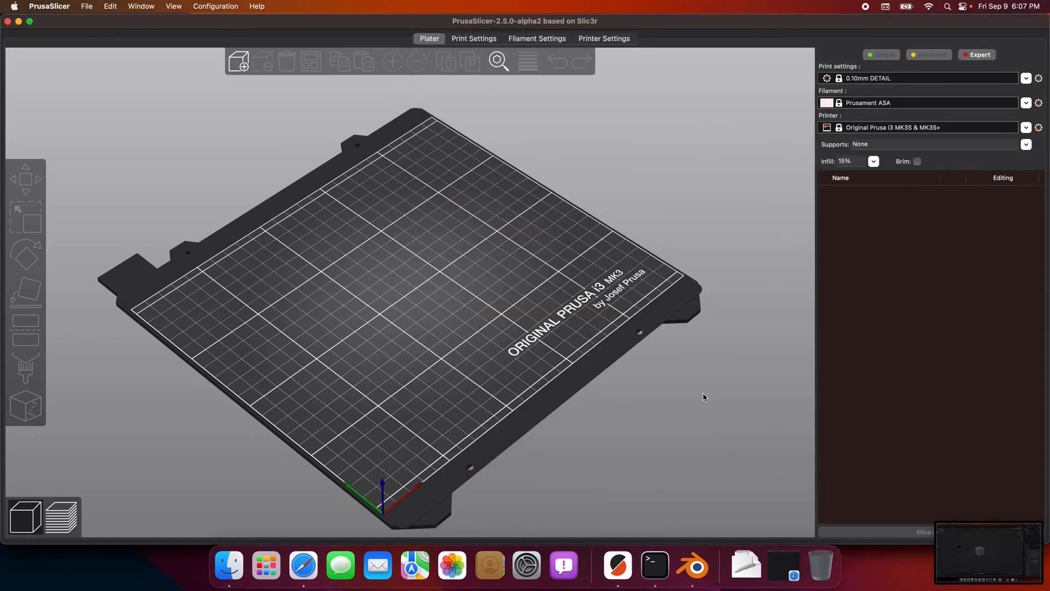
Step: Import InTheOpenGrinder-negative-01.stl onto the print bed using imperial units
click(88, 7)
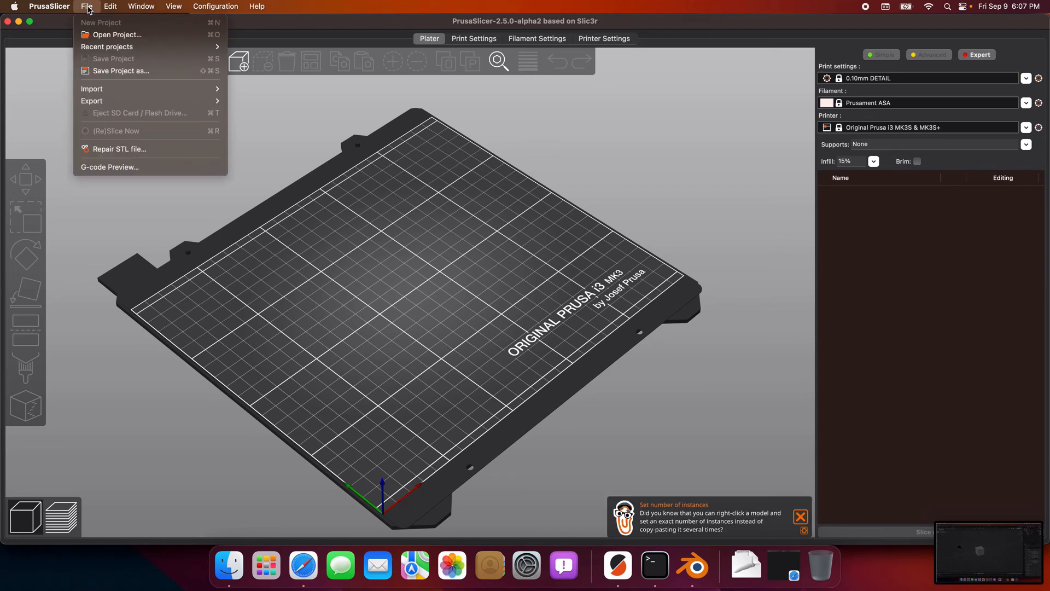
mouse_move(125, 96)
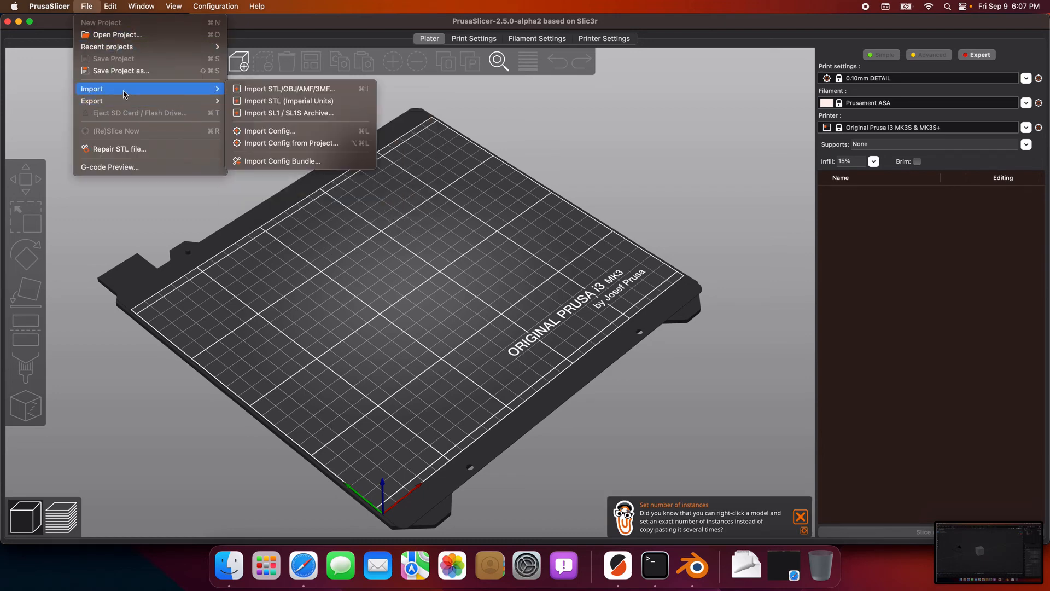
click(347, 103)
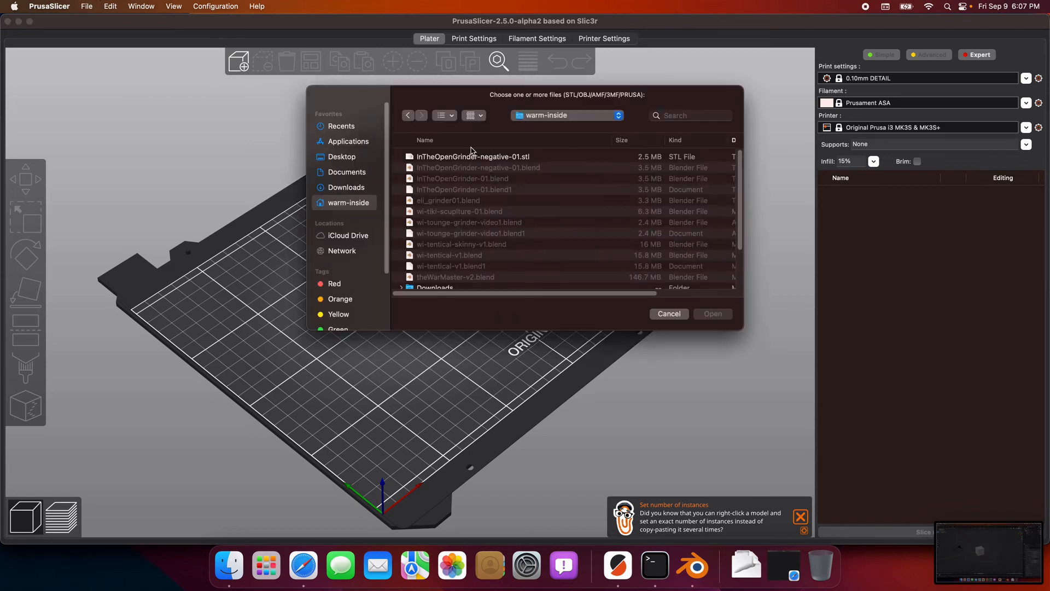
click(476, 157)
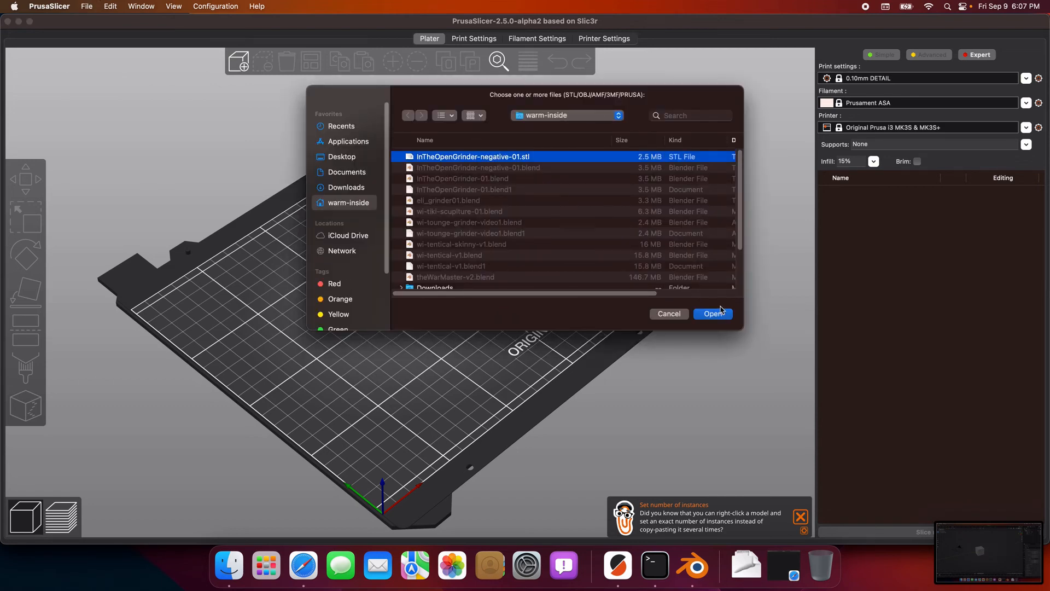
click(715, 314)
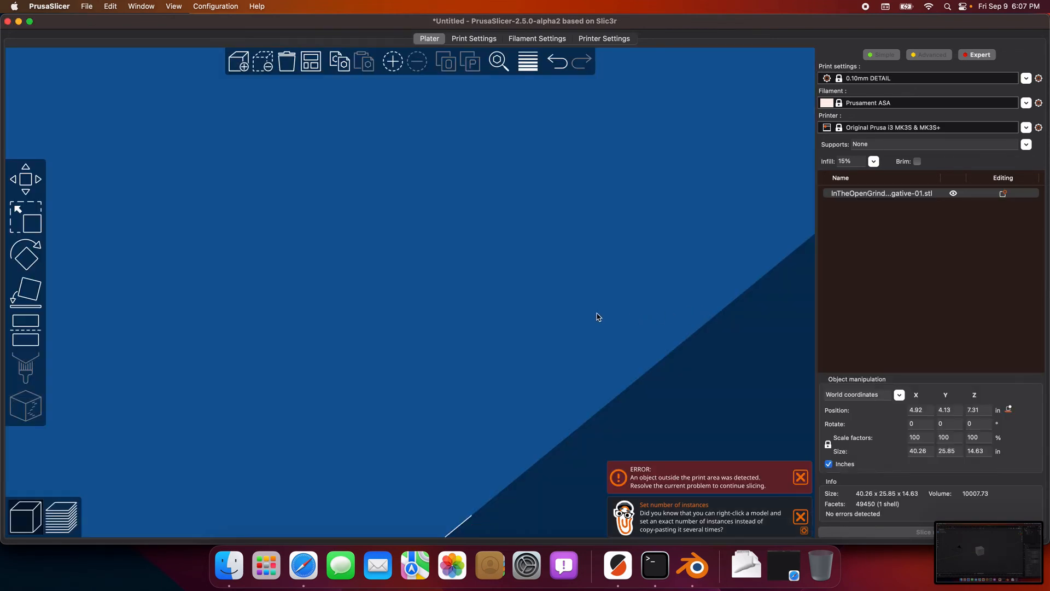
Step: Examine the imported block's shape and size on the print bed and look through the operations available for it
scroll(596, 315, down, 10)
scroll(593, 309, up, 1)
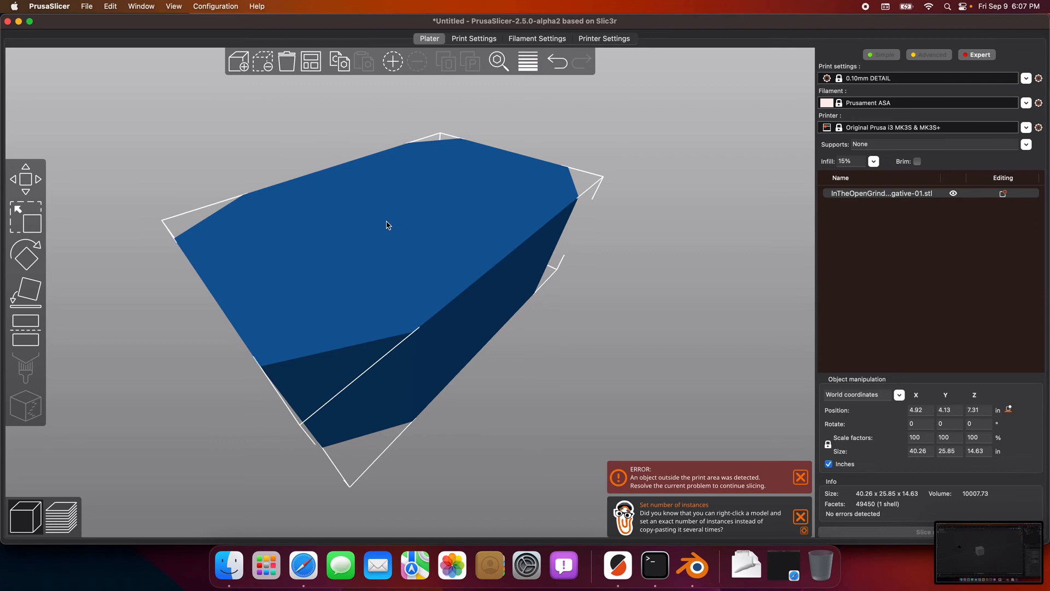
drag(387, 224, 378, 230)
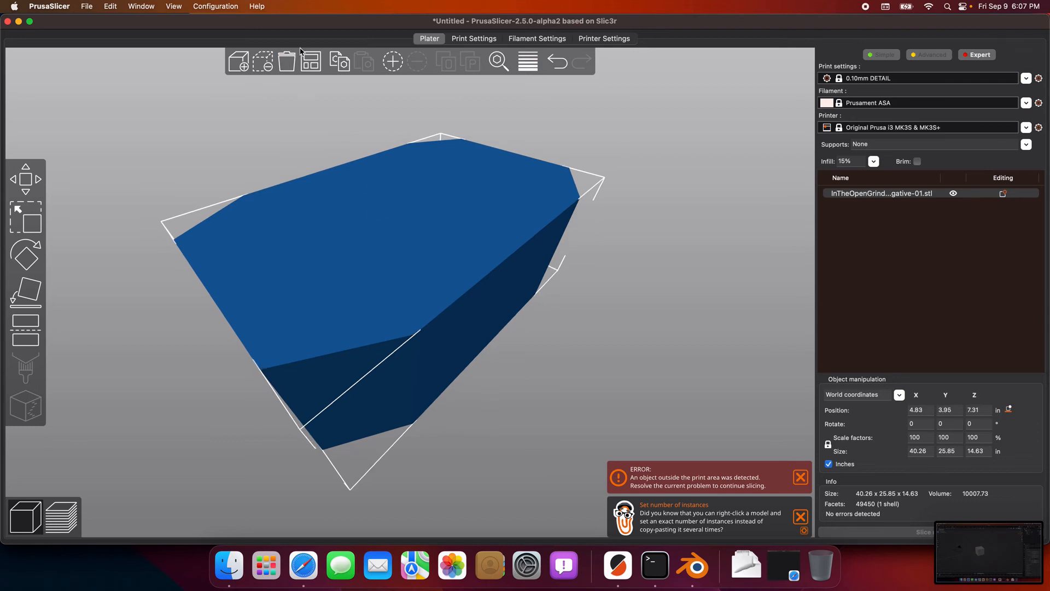
drag(245, 254, 245, 252)
drag(617, 388, 566, 356)
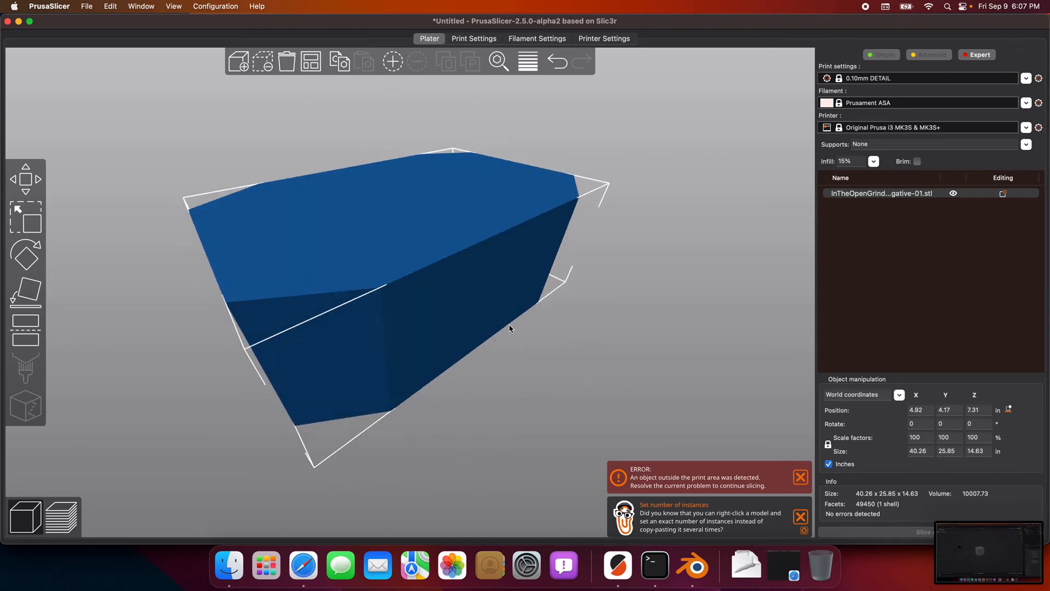
right_click(458, 230)
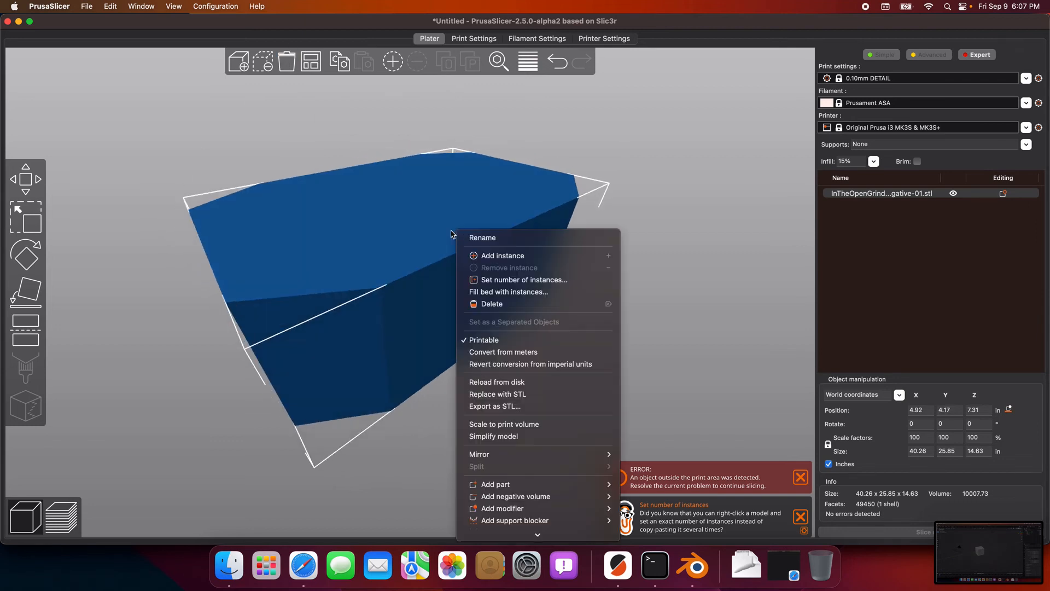
click(513, 292)
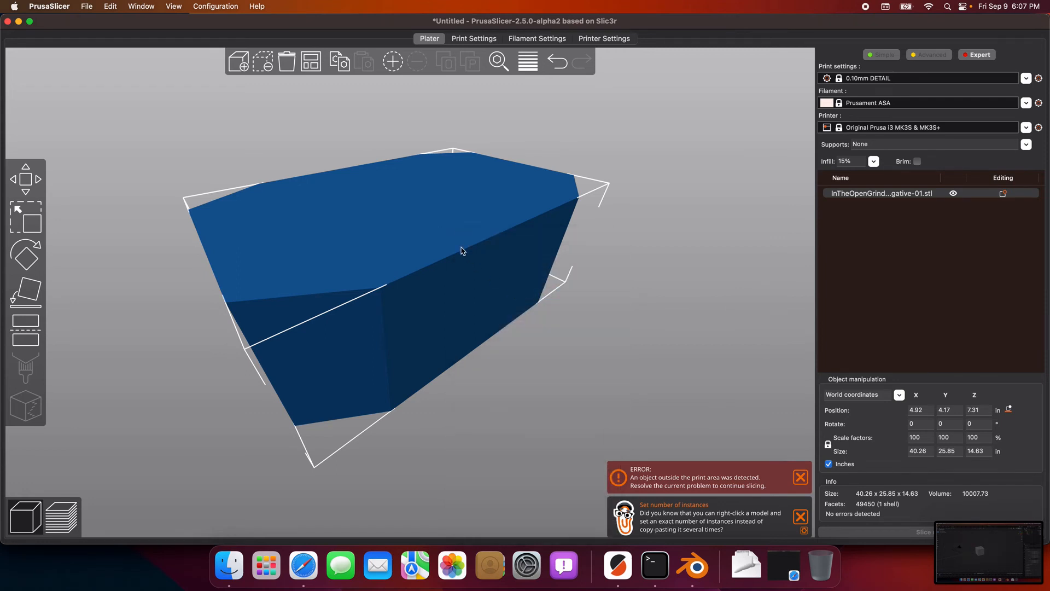
drag(640, 332, 498, 312)
right_click(438, 249)
click(427, 211)
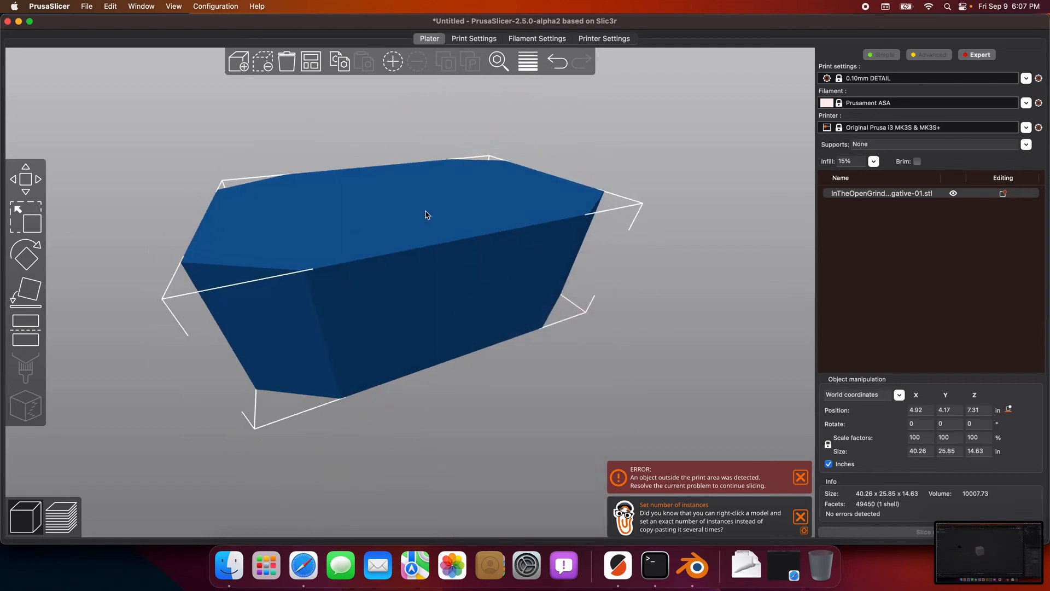
Step: Scale the imported block to fit the print volume
right_click(426, 211)
click(425, 212)
right_drag(426, 212, 424, 211)
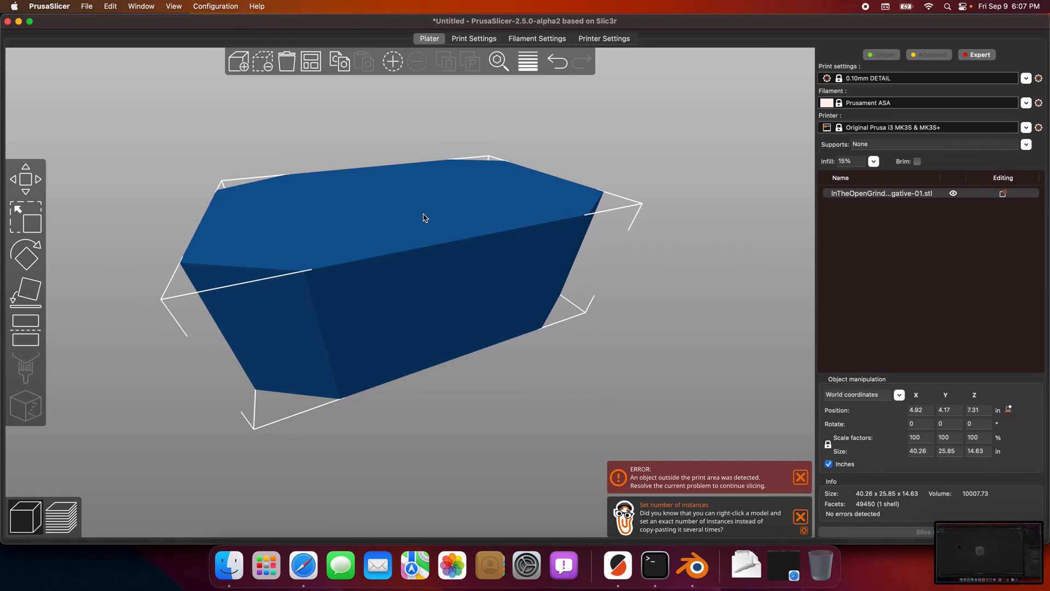
right_click(417, 225)
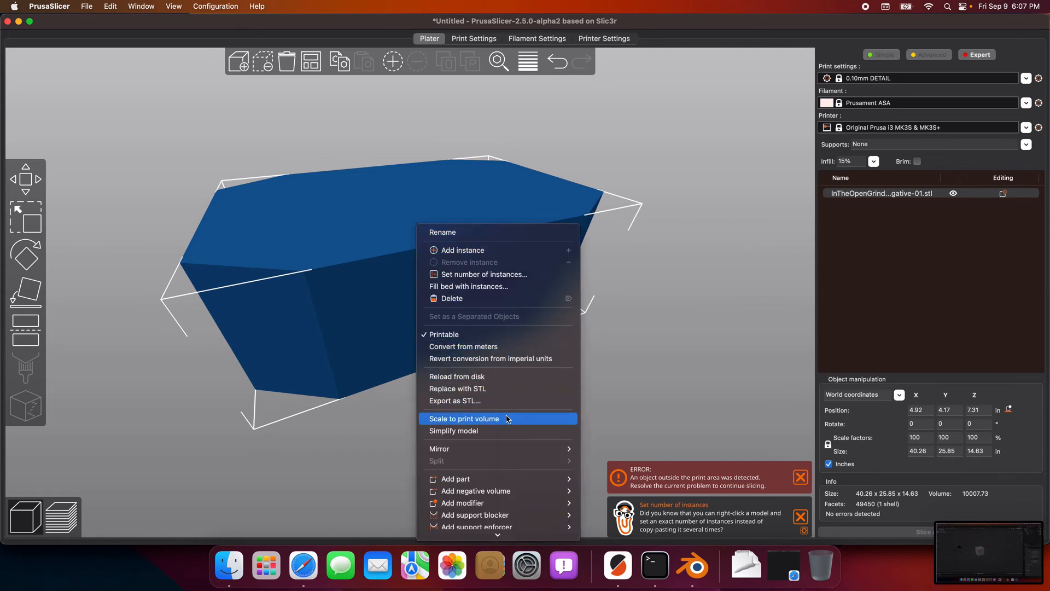
click(522, 400)
right_drag(478, 353, 471, 361)
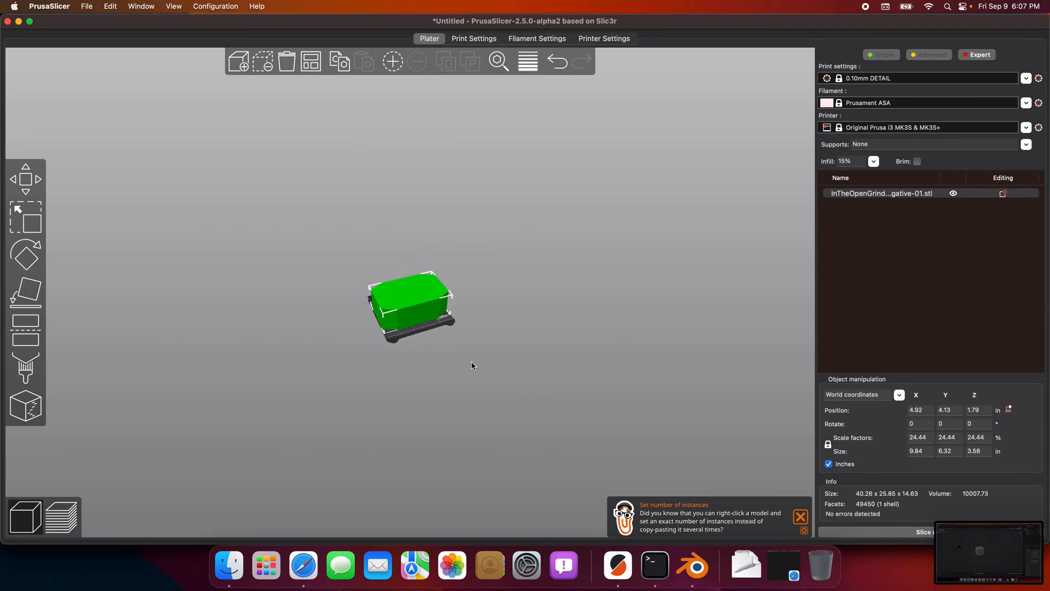
scroll(472, 361, up, 8)
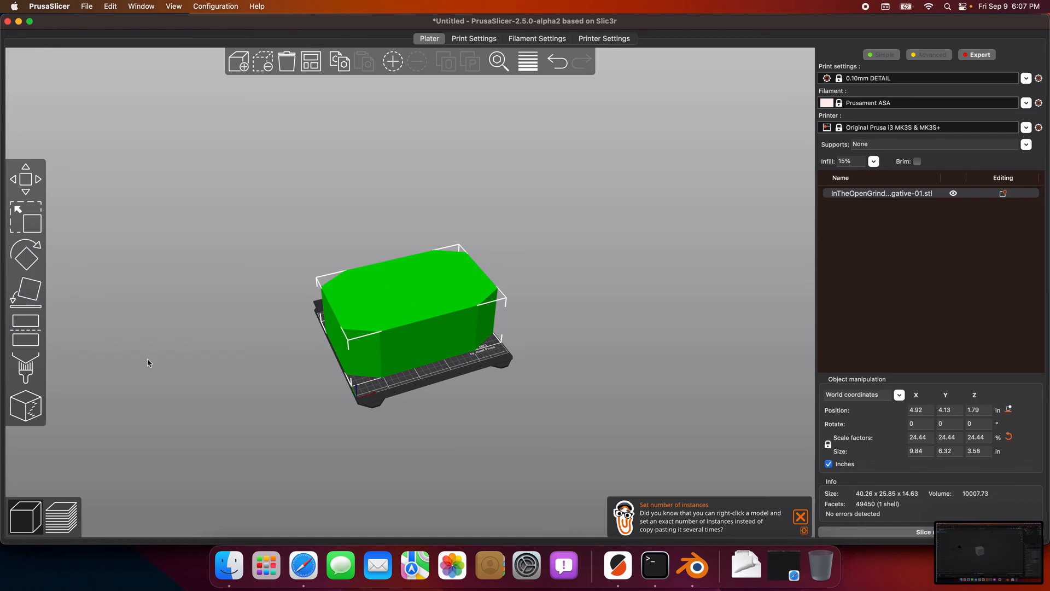
Step: Lay the block on its large flat face so the carved cavity points upward
click(26, 292)
click(373, 312)
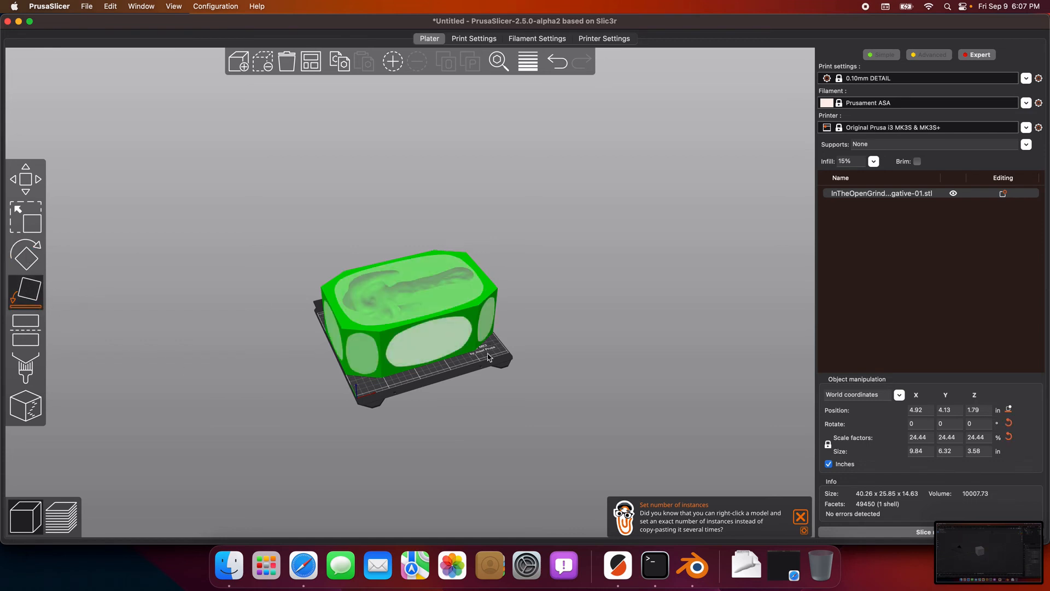
drag(524, 412, 490, 405)
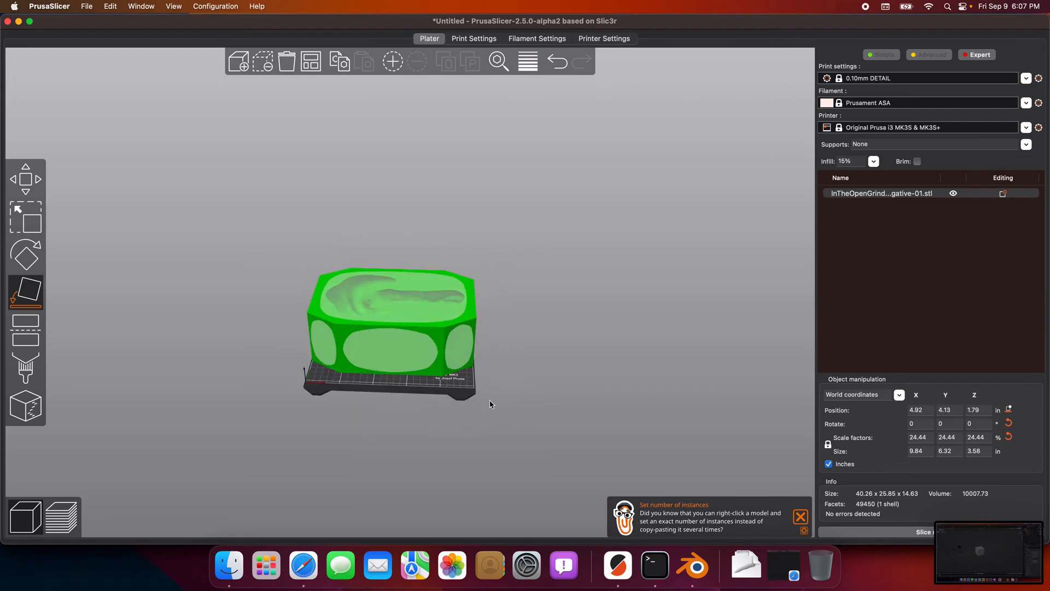
Step: Scale the block down uniformly, trying 20% and settling on a scale factor of 15%
click(35, 219)
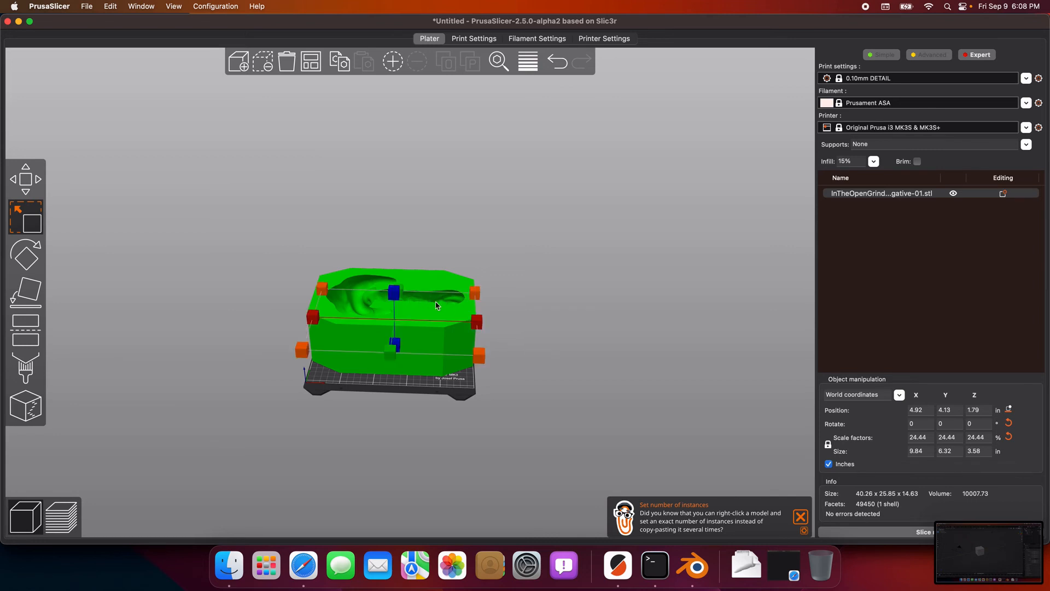
click(930, 438)
drag(930, 438, 900, 440)
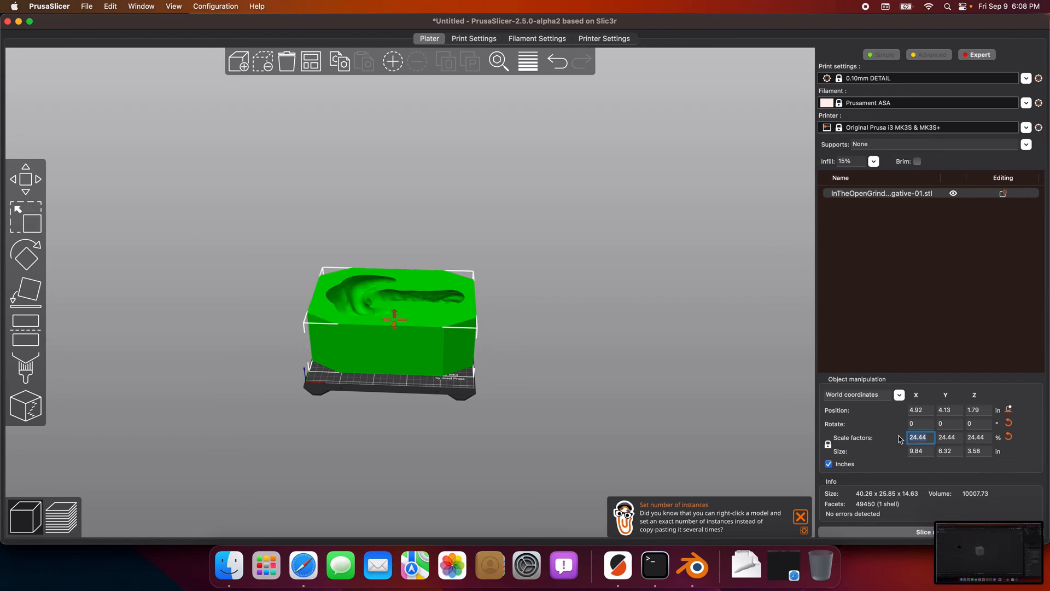
text(20)
key(Return)
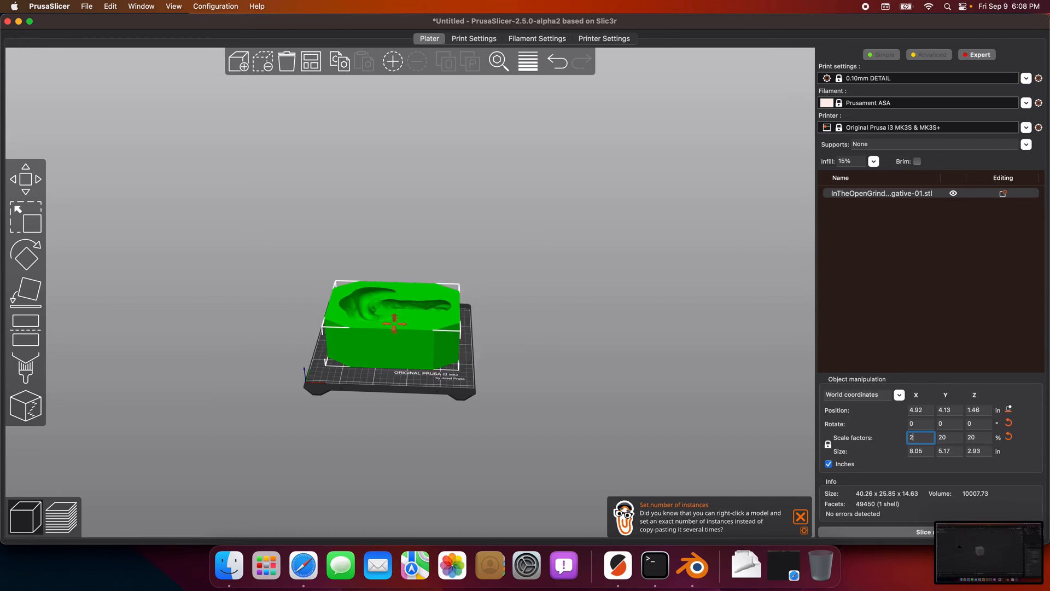
key(Return)
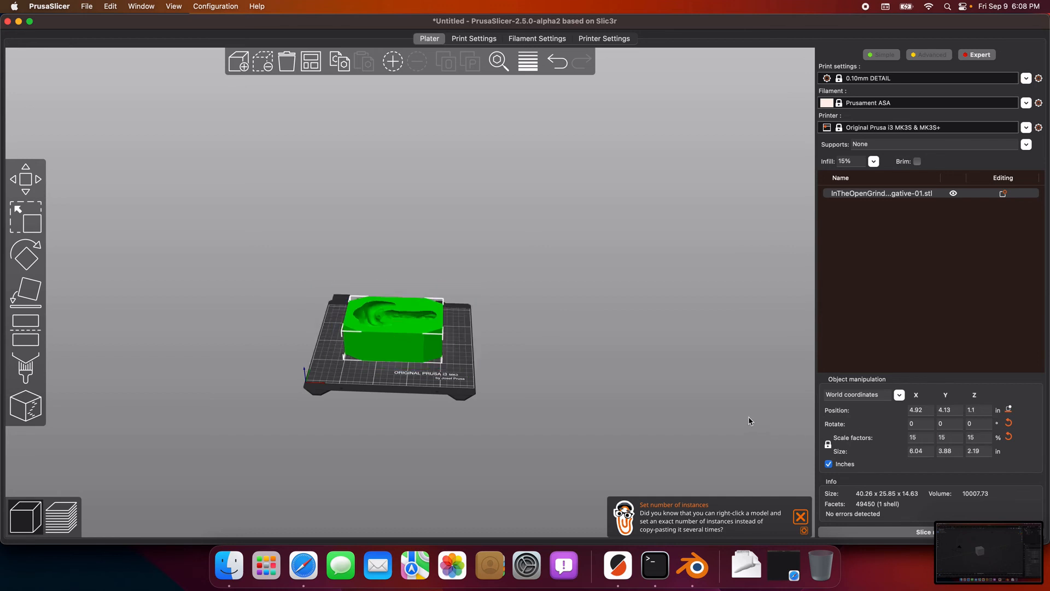
Step: Check the scaled block on the print bed and choose the 0.20mm QUALITY print preset
drag(660, 395, 520, 409)
scroll(514, 407, up, 3)
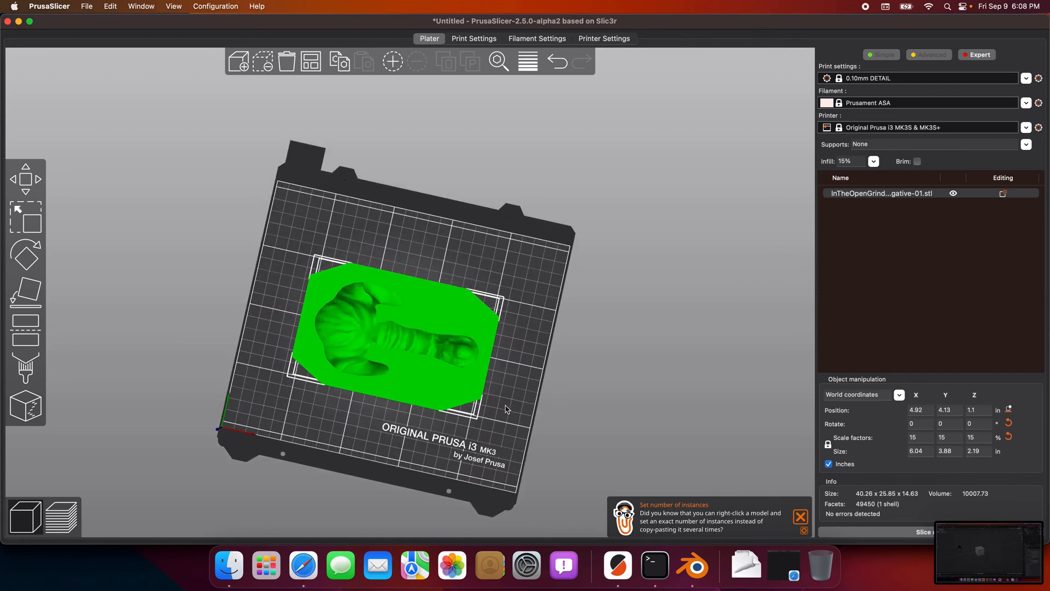
drag(535, 422, 538, 408)
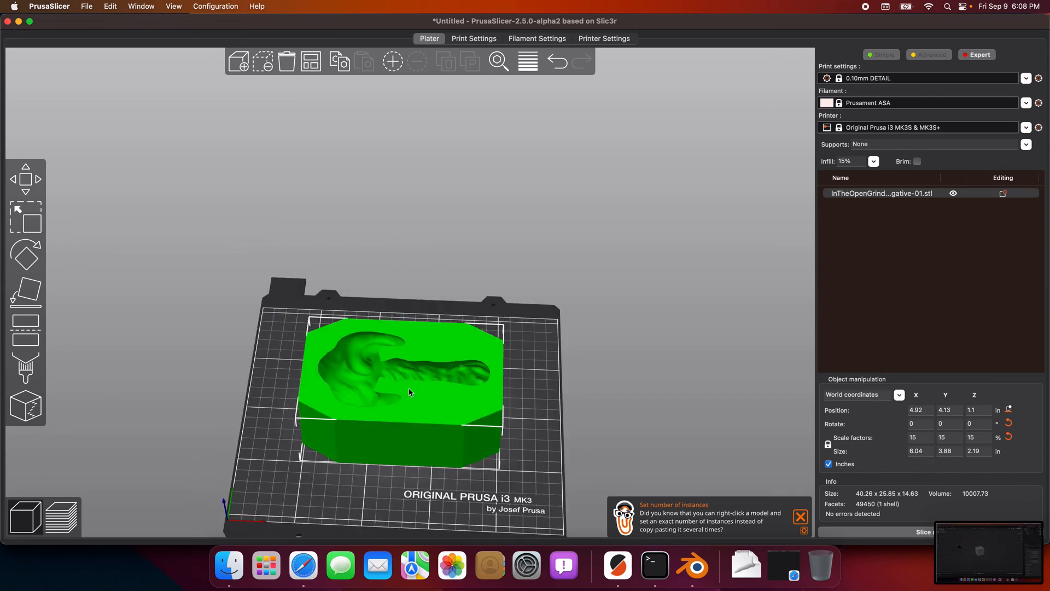
drag(501, 406, 542, 395)
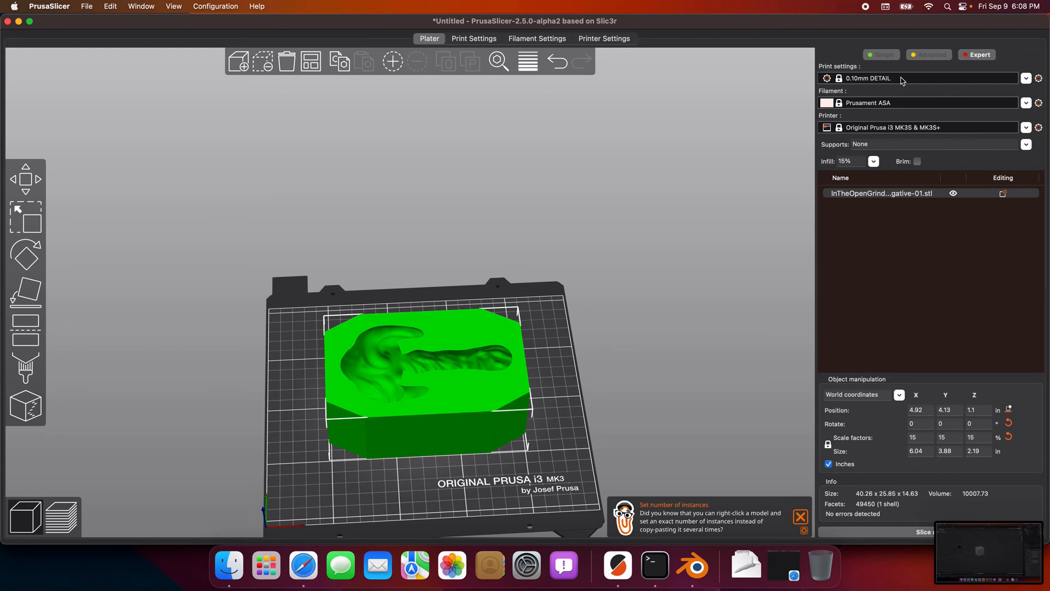
click(1025, 79)
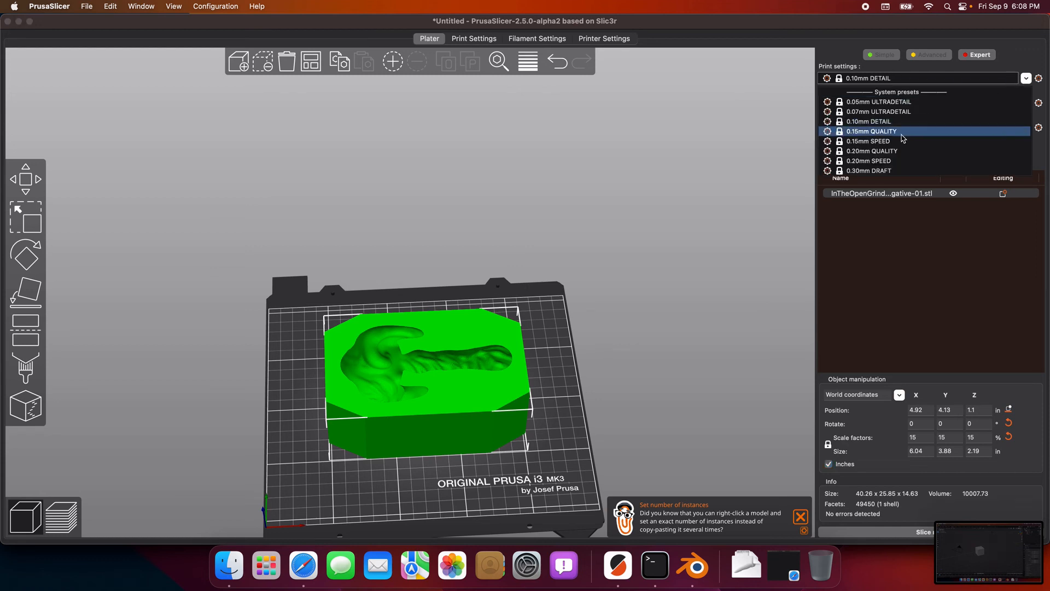
click(879, 152)
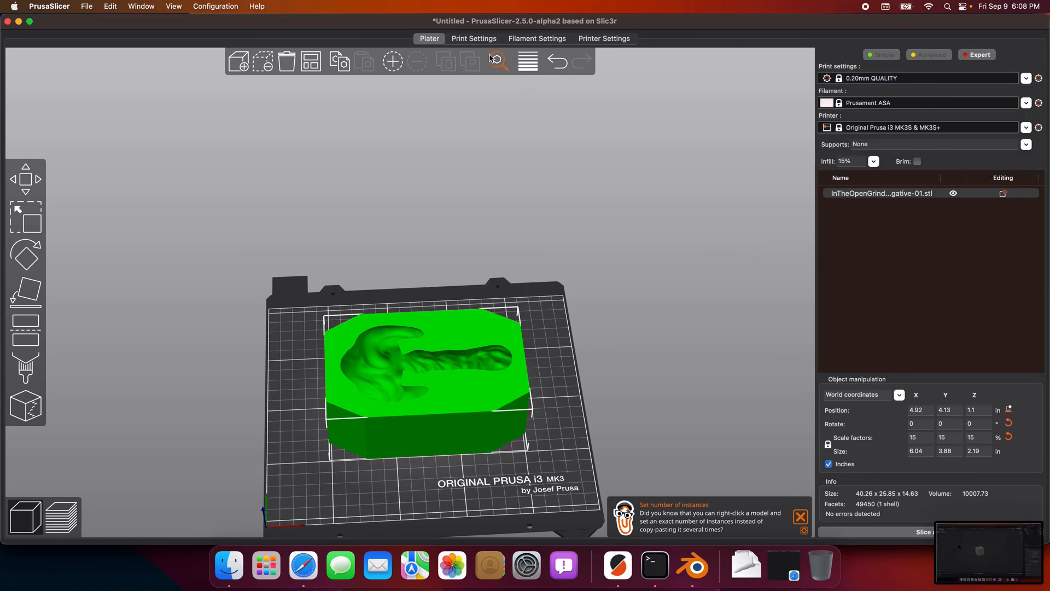
Step: Set the infill's fill pattern to Adaptive Cubic in the print settings
click(474, 40)
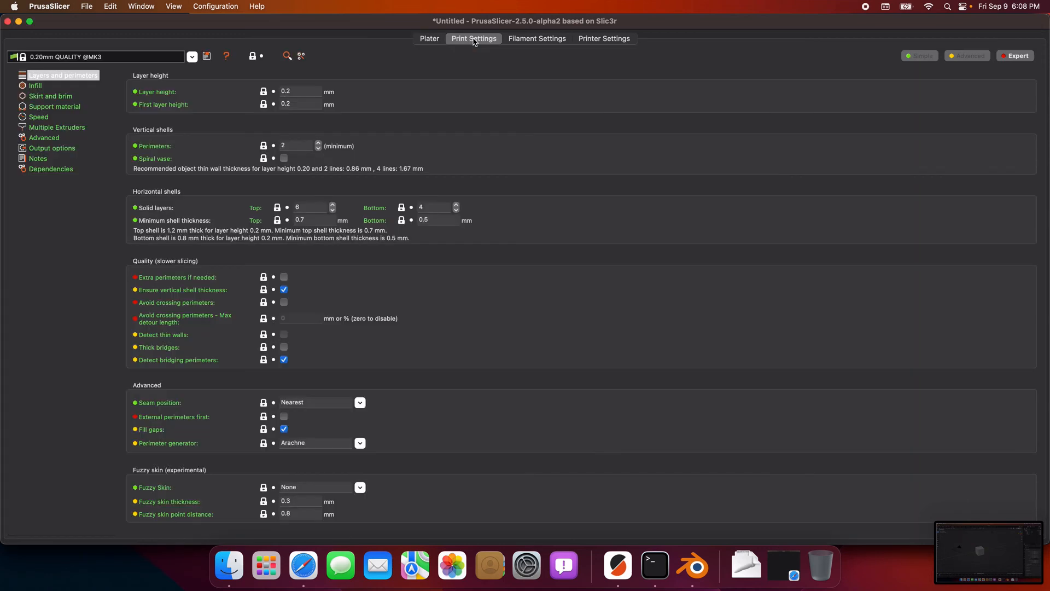
click(538, 39)
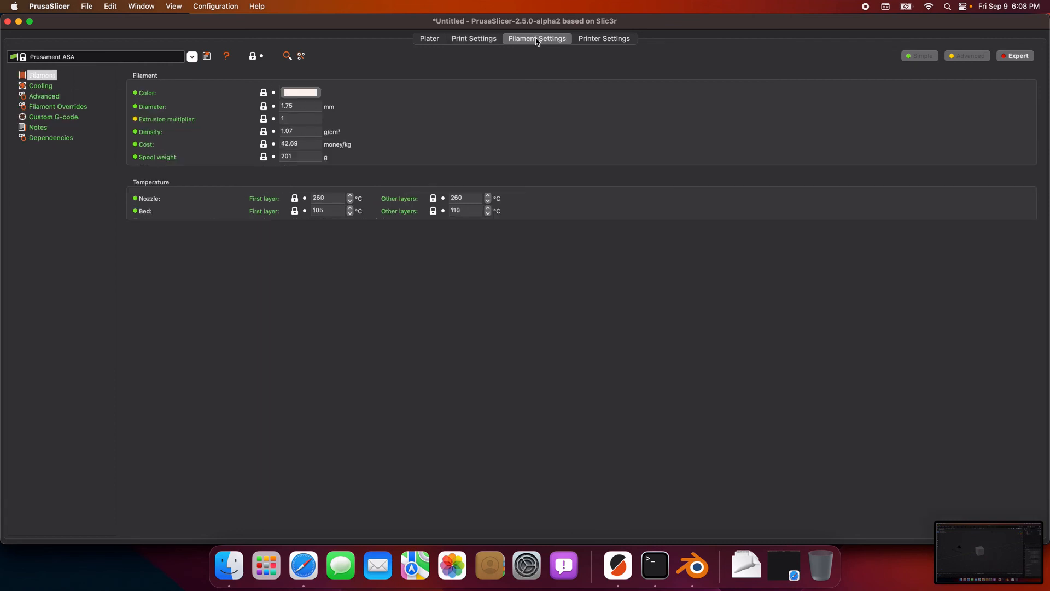
click(495, 40)
click(35, 85)
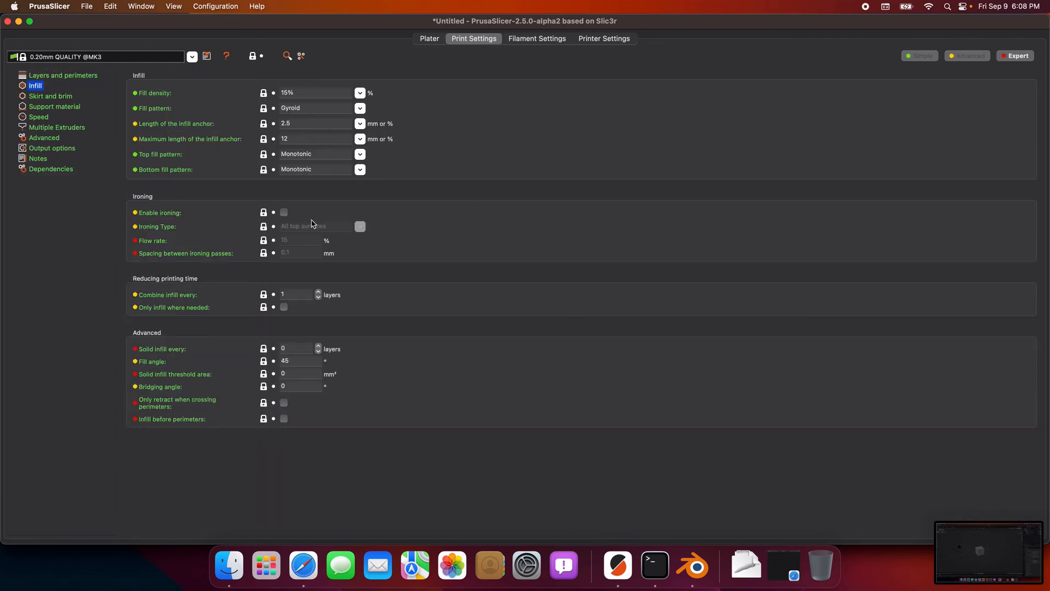
click(360, 108)
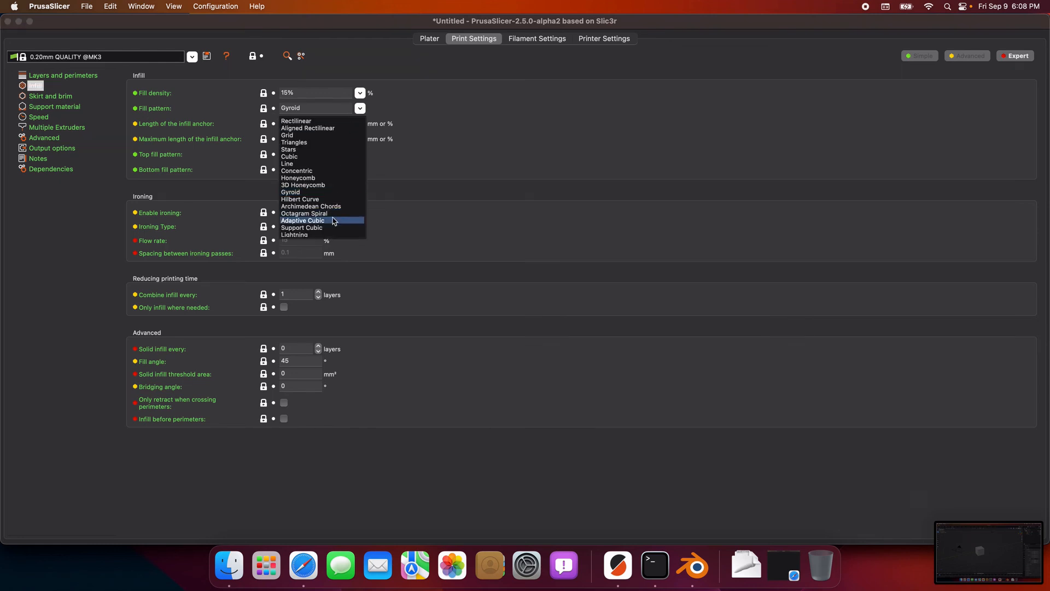
click(334, 221)
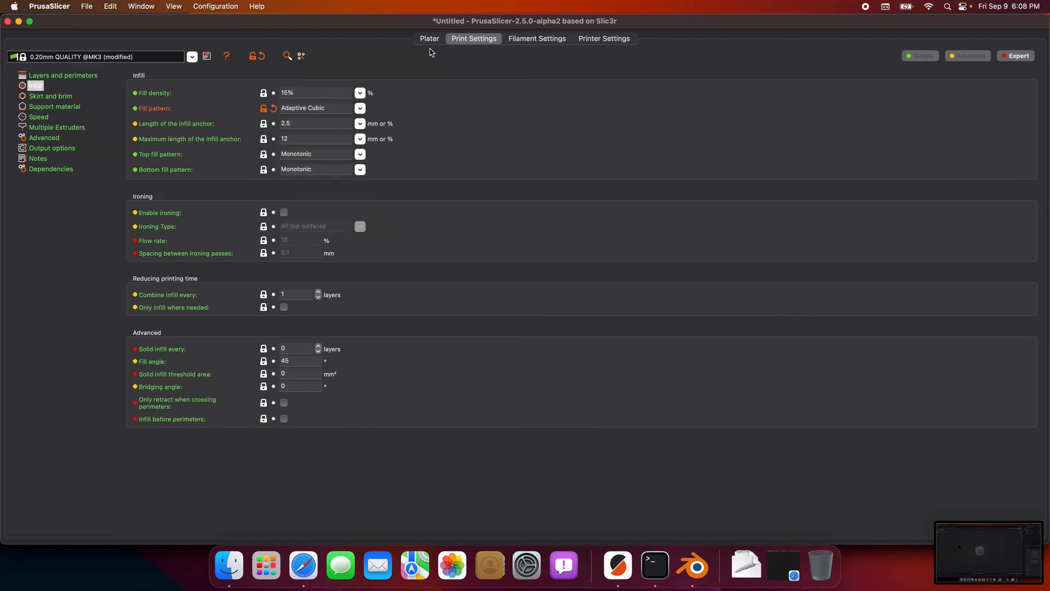
Step: Dismiss the hint about instances, slice the block and inspect its layers in the preview
click(430, 39)
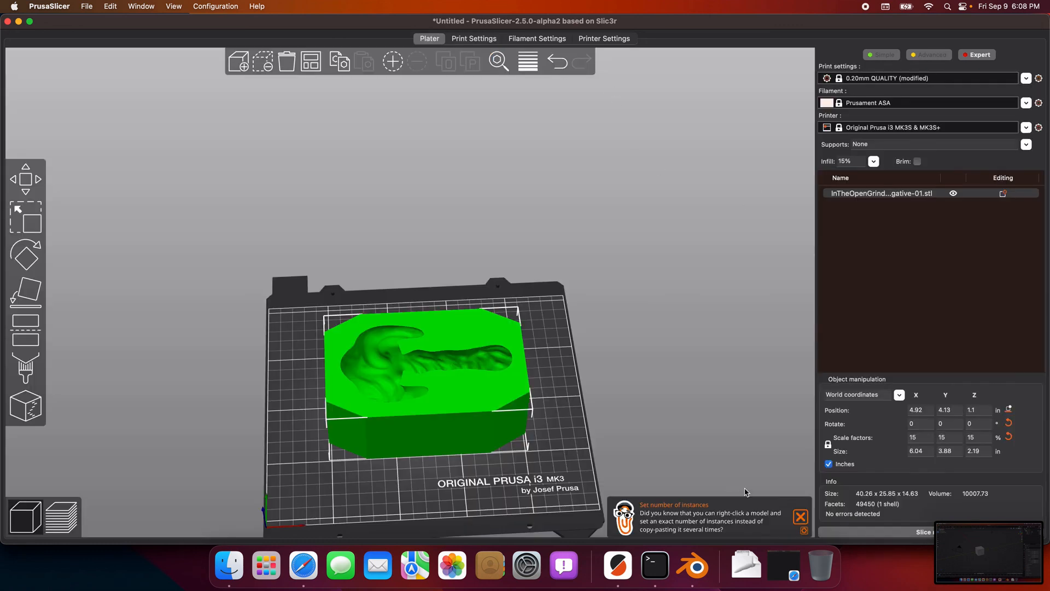
click(801, 517)
click(887, 528)
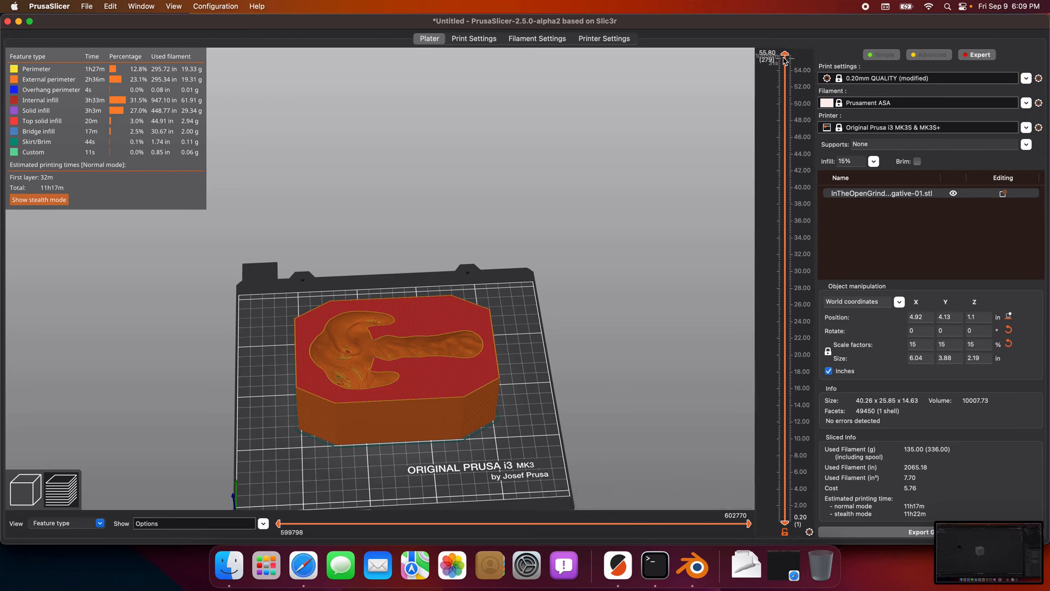
scroll(786, 64, down, 1)
drag(786, 64, 695, 4)
right_drag(411, 323, 440, 294)
mouse_move(447, 246)
mouse_down()
mouse_move(449, 234)
mouse_move(439, 265)
mouse_up()
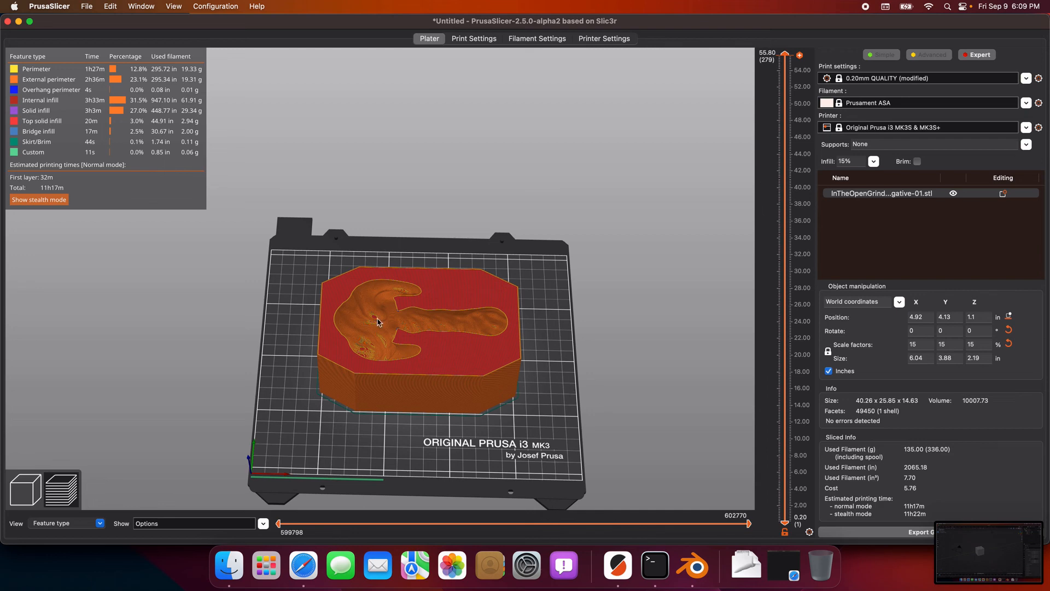
Step: Save the project under the name InTheOpenGrinder-negative-01
click(83, 6)
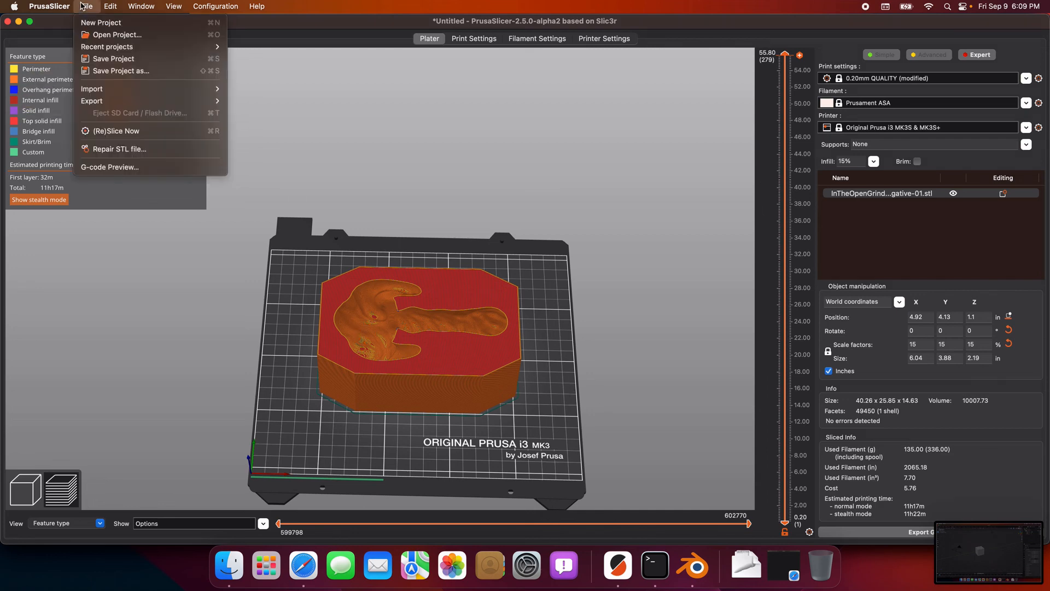
click(110, 69)
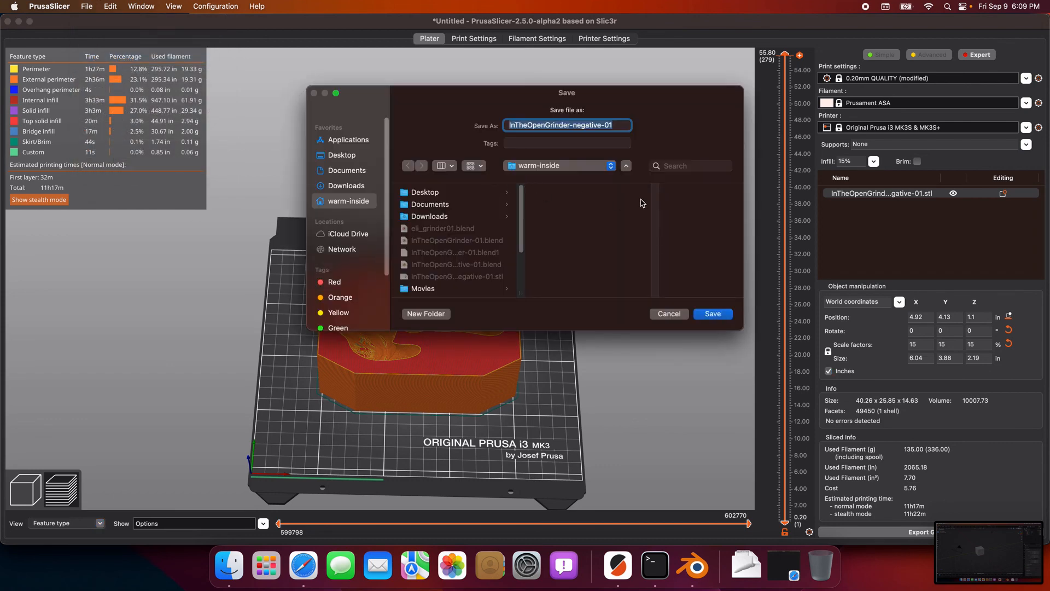
click(712, 313)
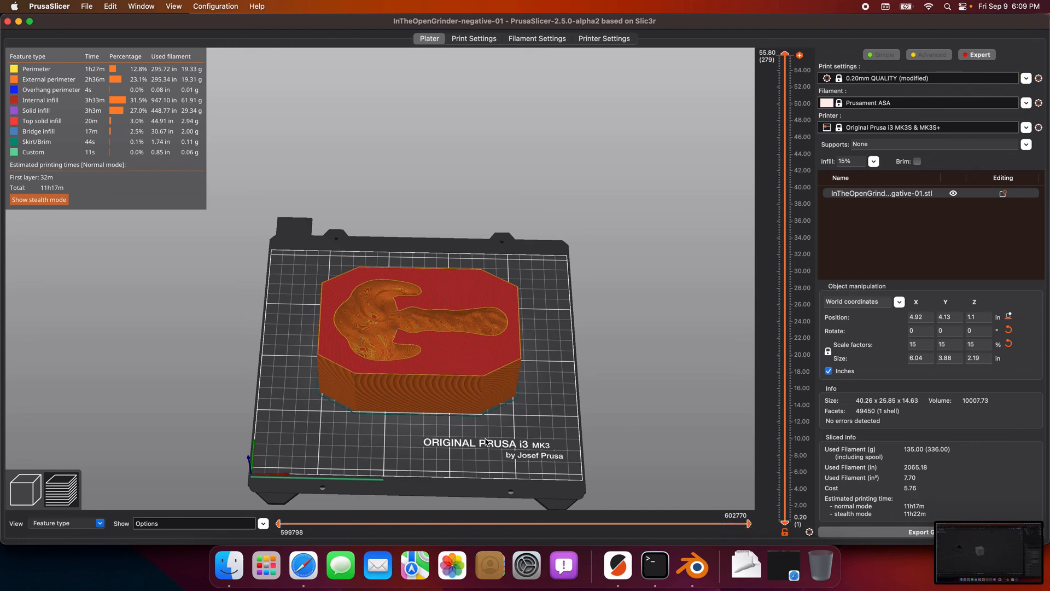
Step: Export the sliced block as G-code, keeping the suggested file name InTheOpenGrinder-negative-01_0.2mm_ASA_MK3S_11h17m.gcode
click(877, 536)
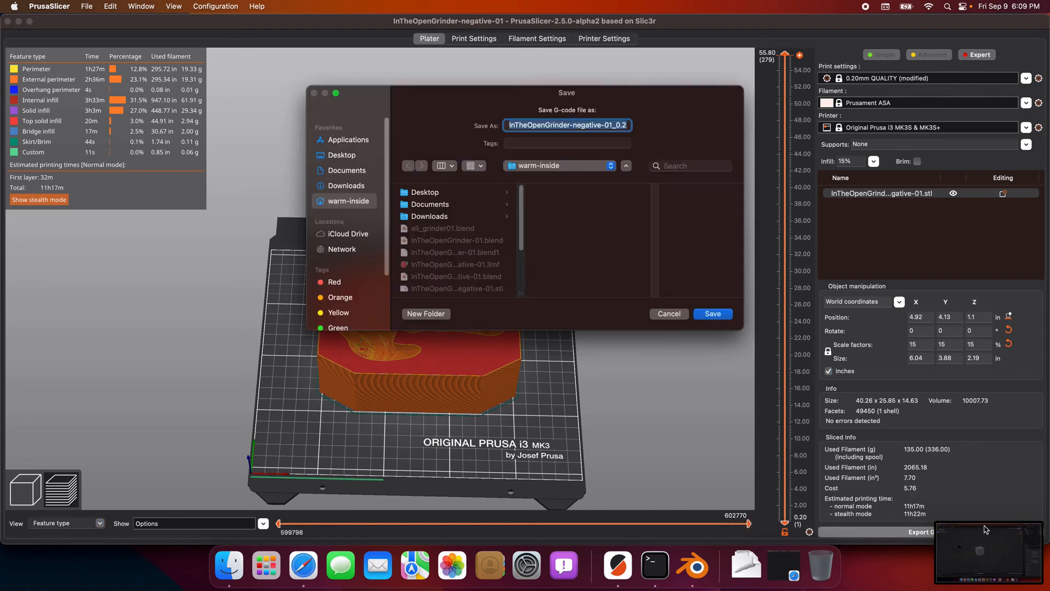
click(710, 315)
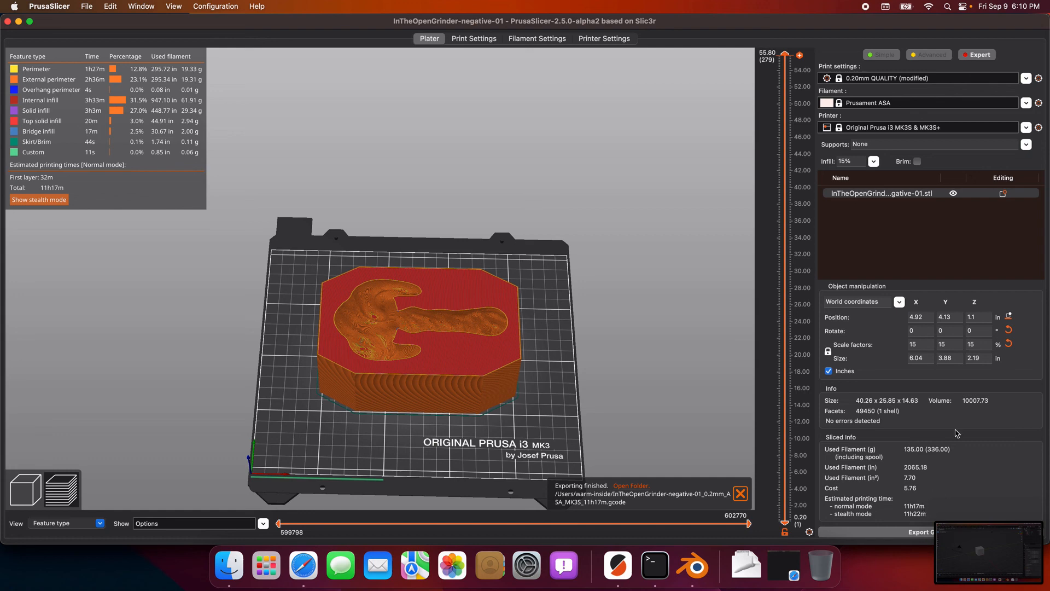
mouse_move(887, 21)
mouse_down()
mouse_move(651, 14)
mouse_move(886, 6)
mouse_up()
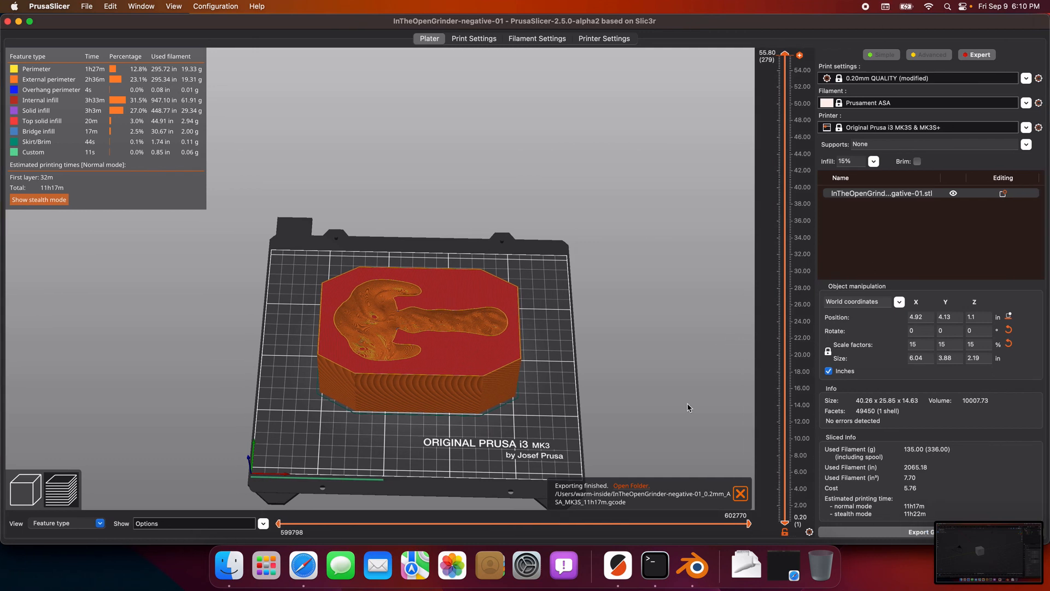